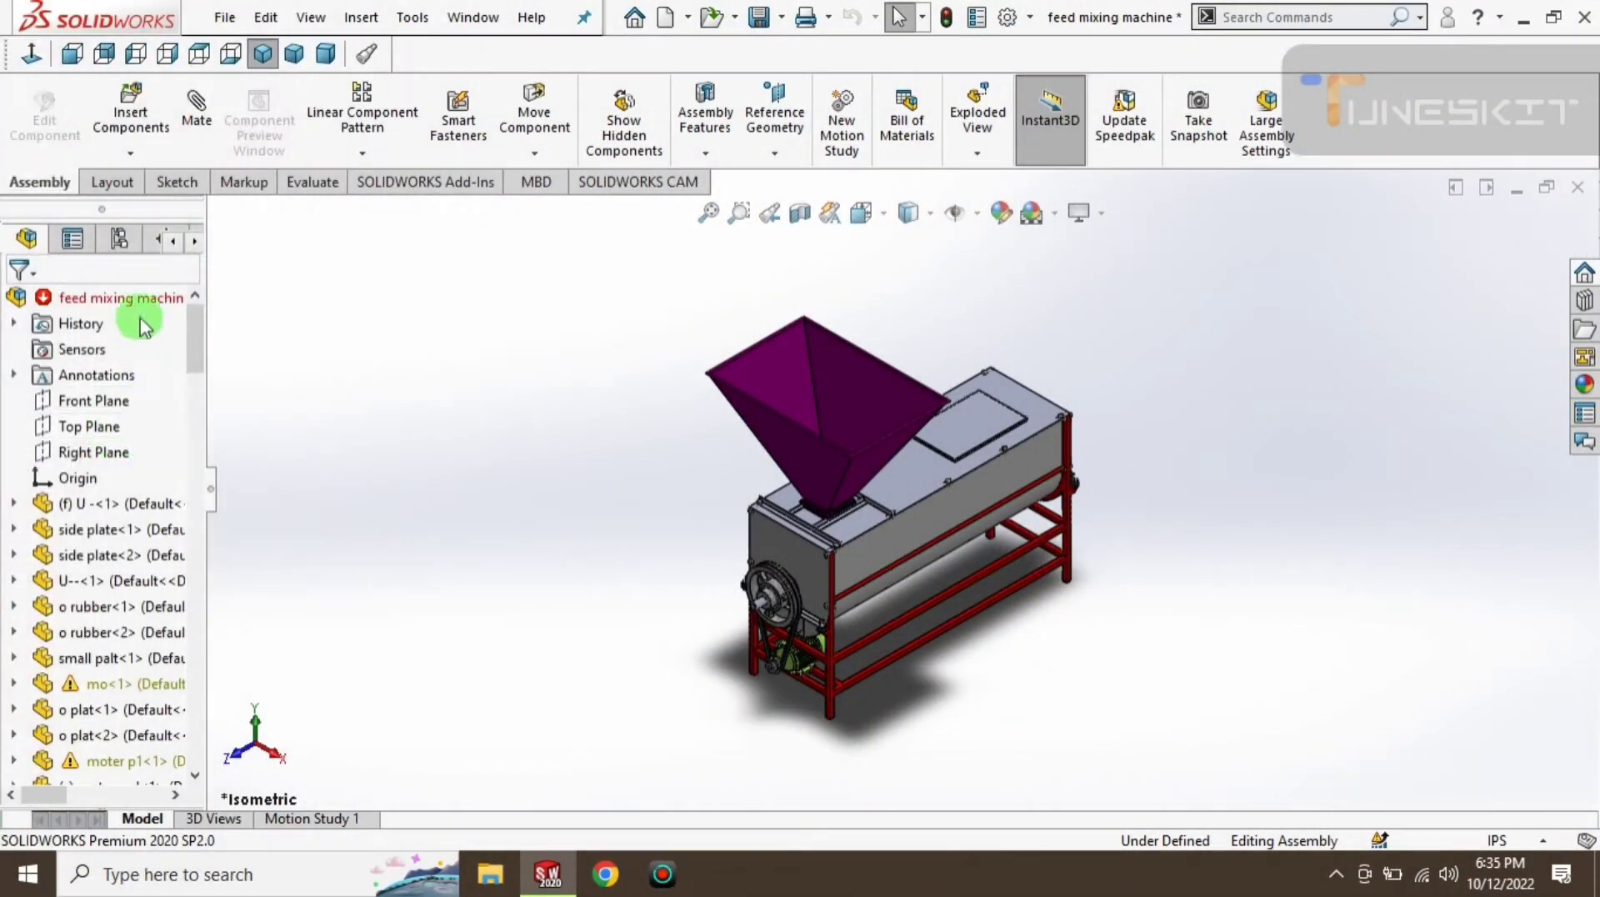
- Start a new exploded view from the Default configuration
left_click(118, 240)
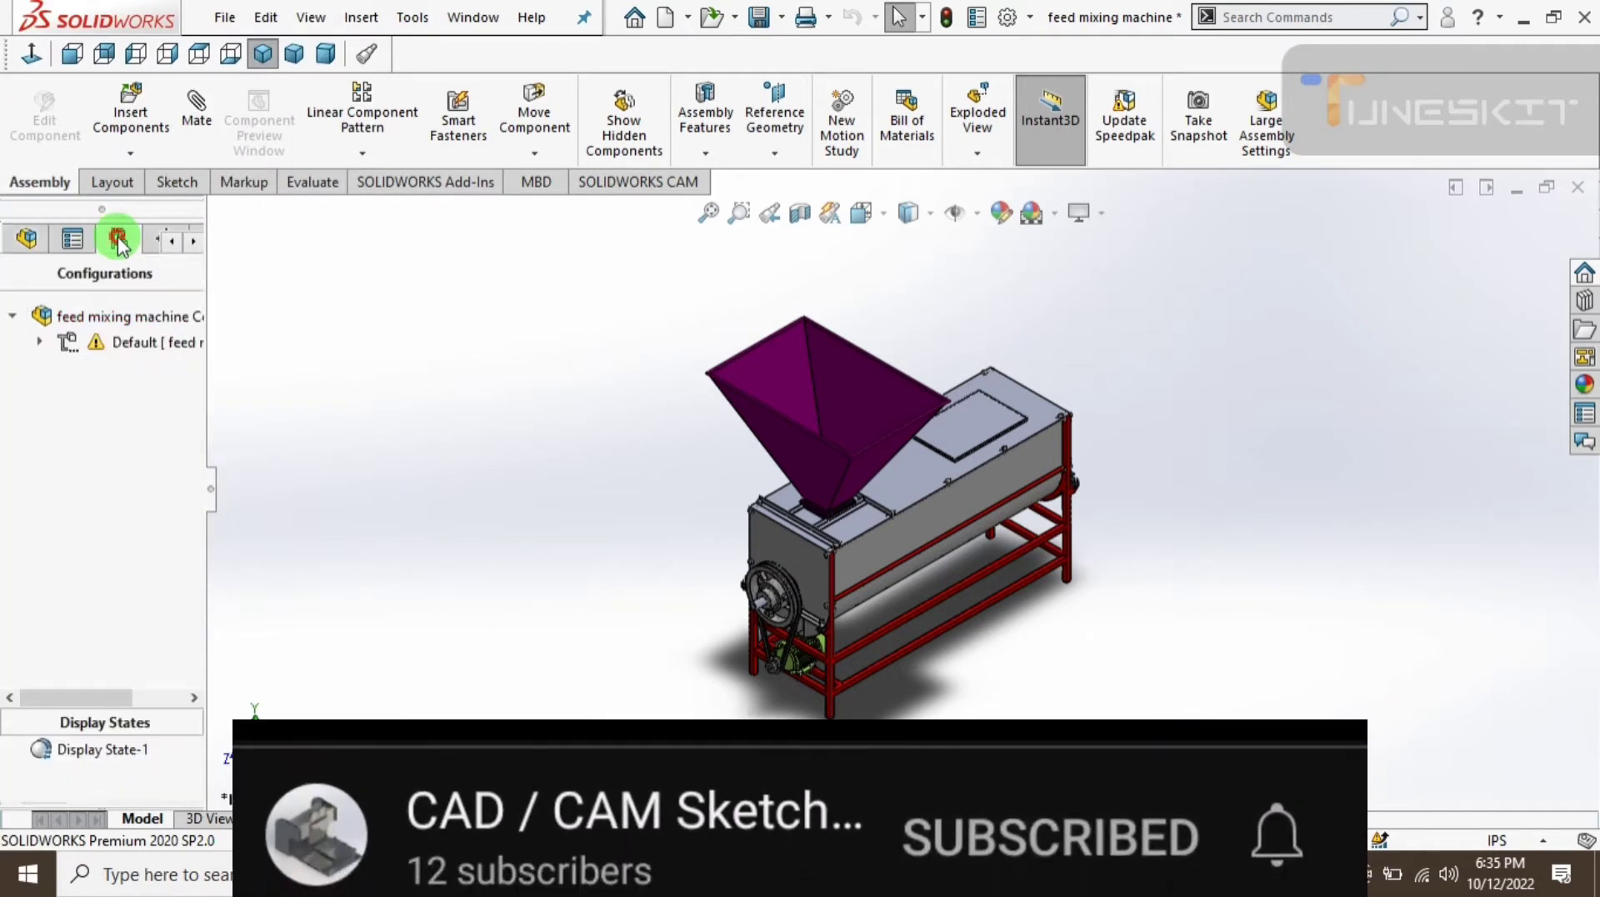
left_click(98, 342)
right_click(99, 342)
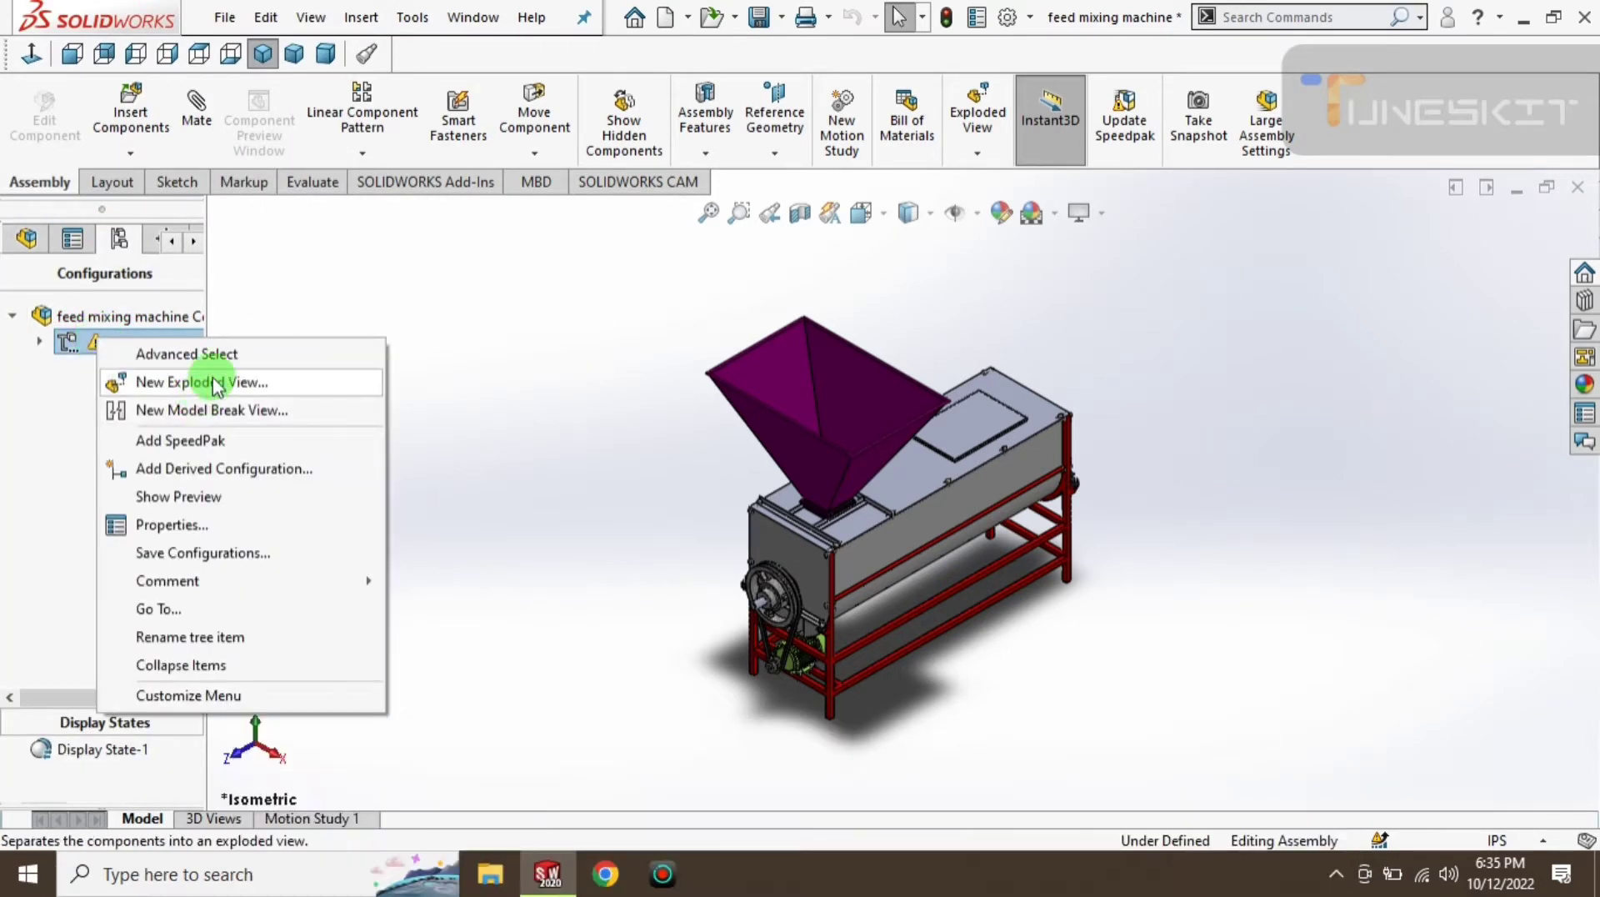
left_click(215, 383)
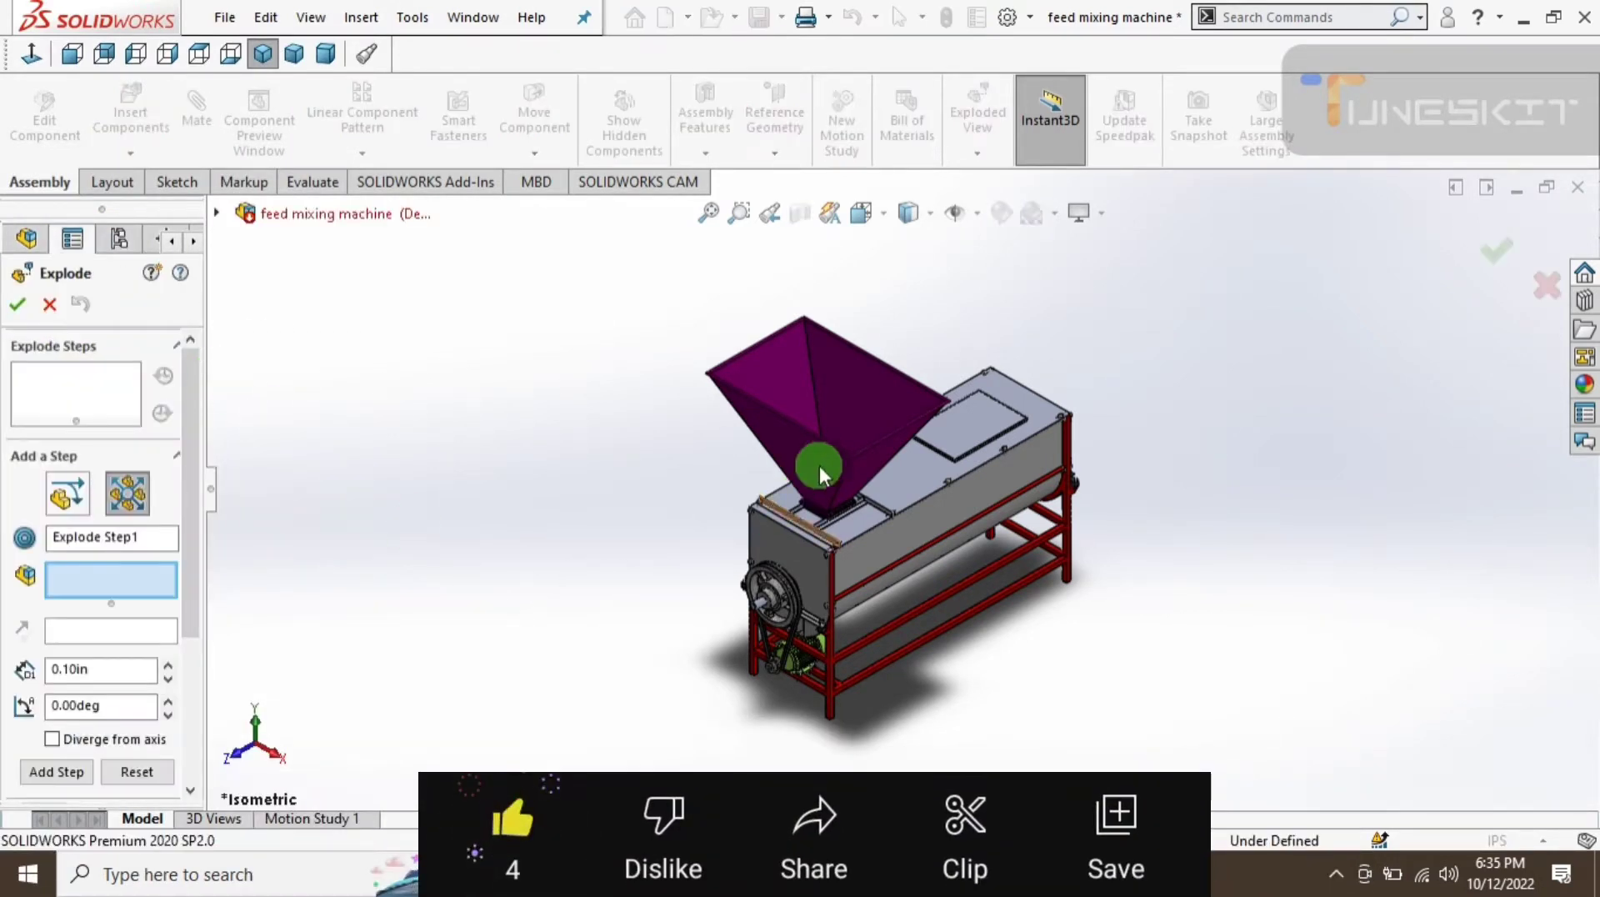
- Move the plat tapa plate at the hopper base 30 in out along X
scroll(853, 487, "down", 3)
scroll(851, 518, "down", 3)
scroll(852, 551, "down", 3)
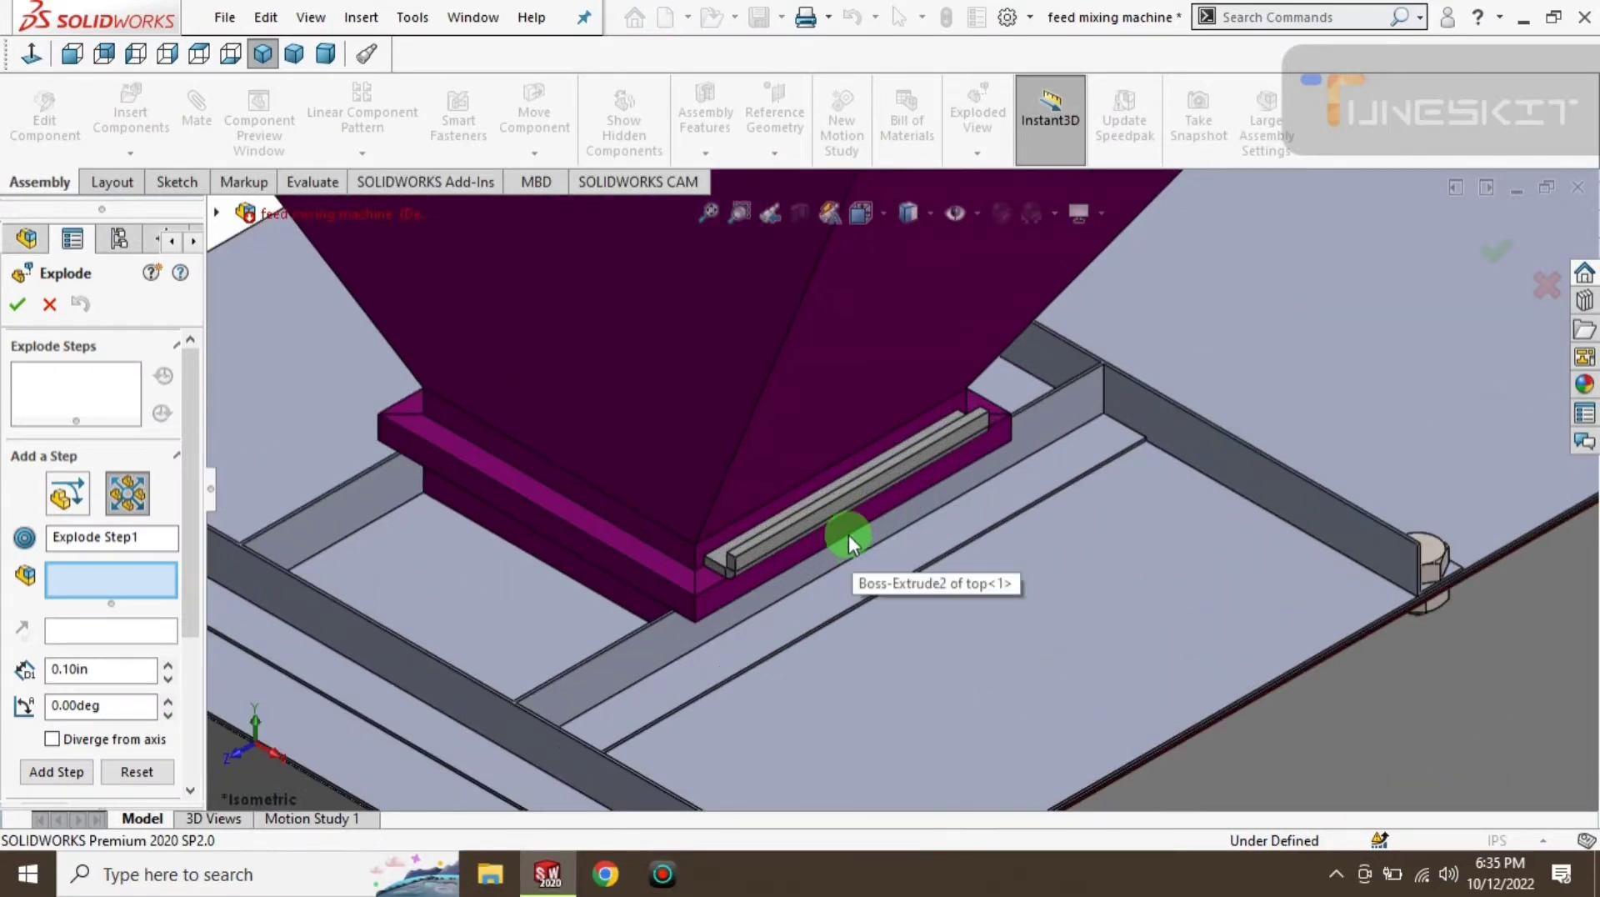
left_click(848, 498)
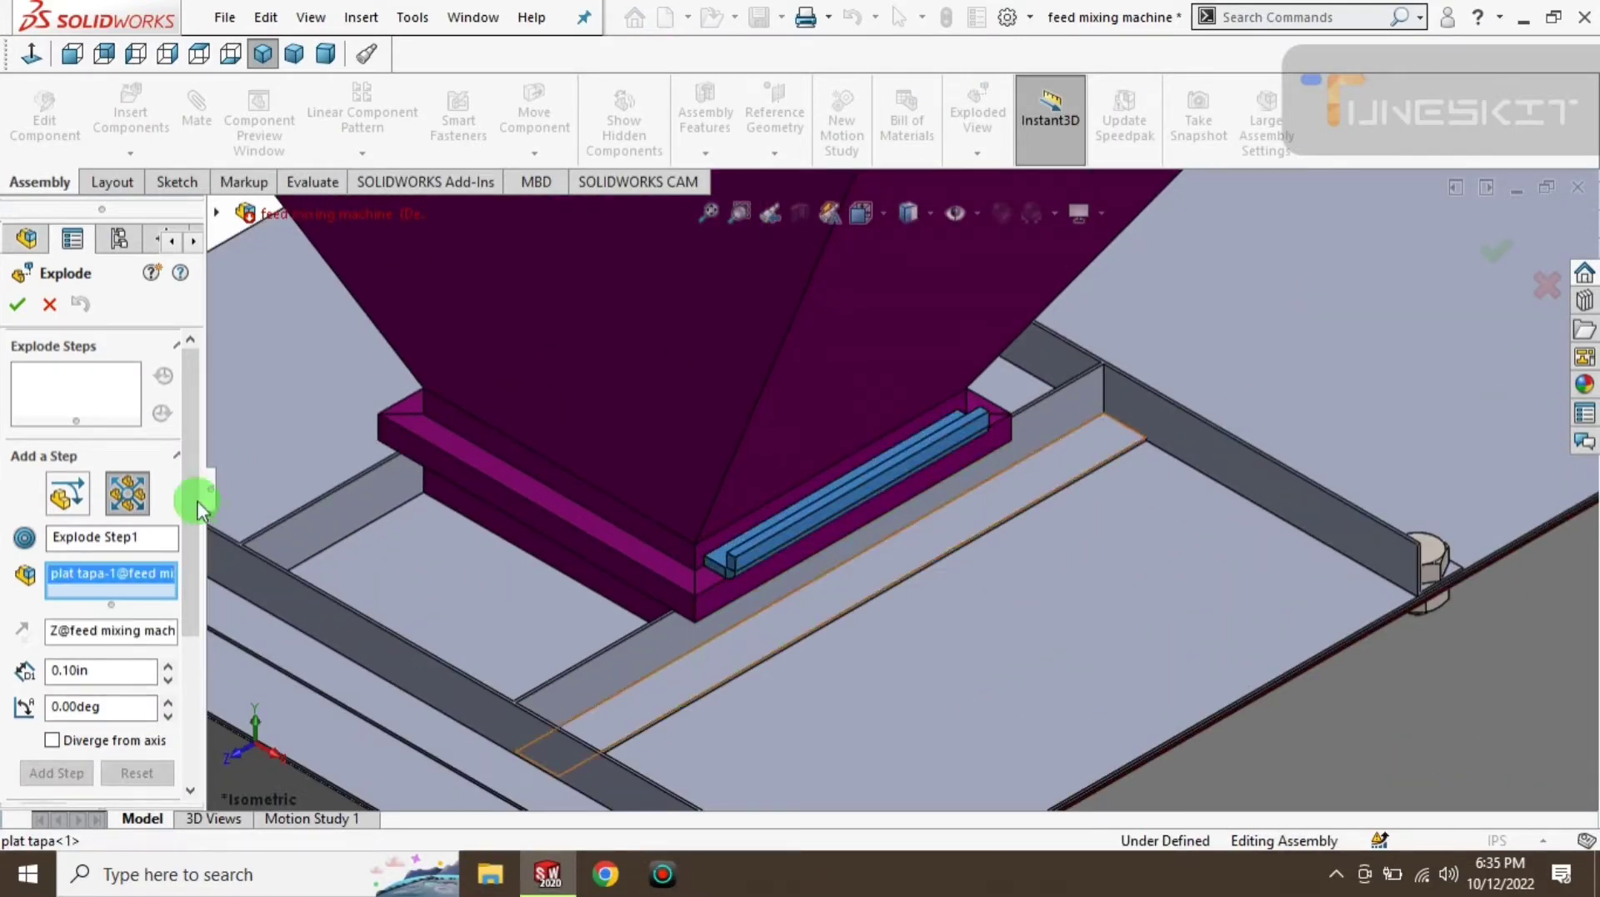
left_click(71, 494)
scroll(699, 528, "up", 3)
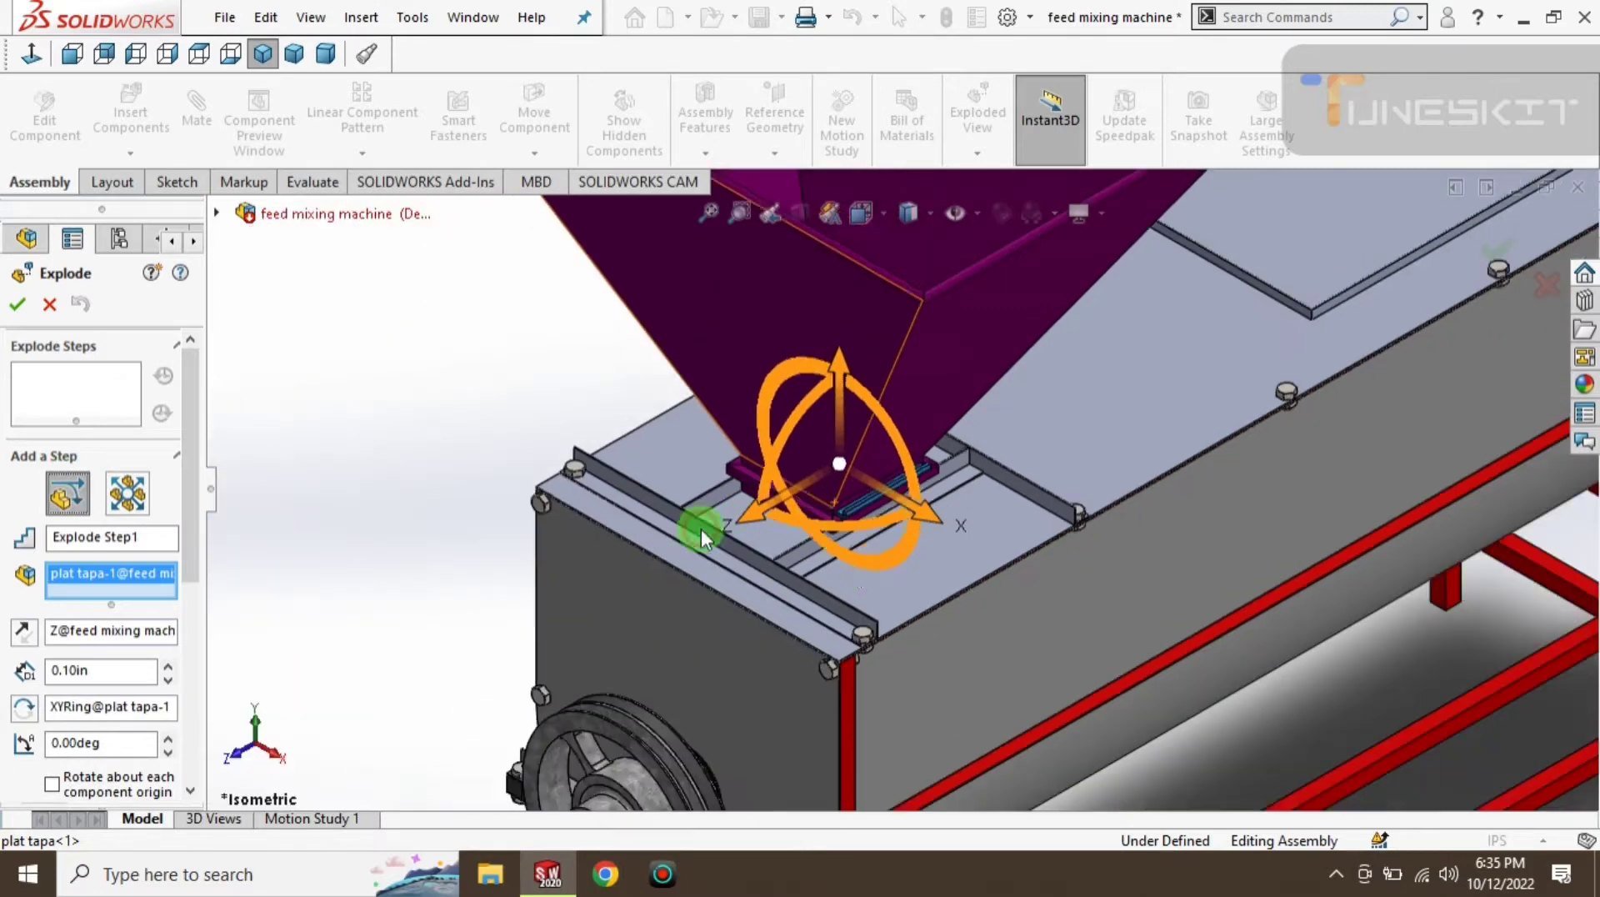
scroll(850, 563, "up", 3)
scroll(969, 522, "up", 2)
left_click_drag(969, 521, 1162, 642)
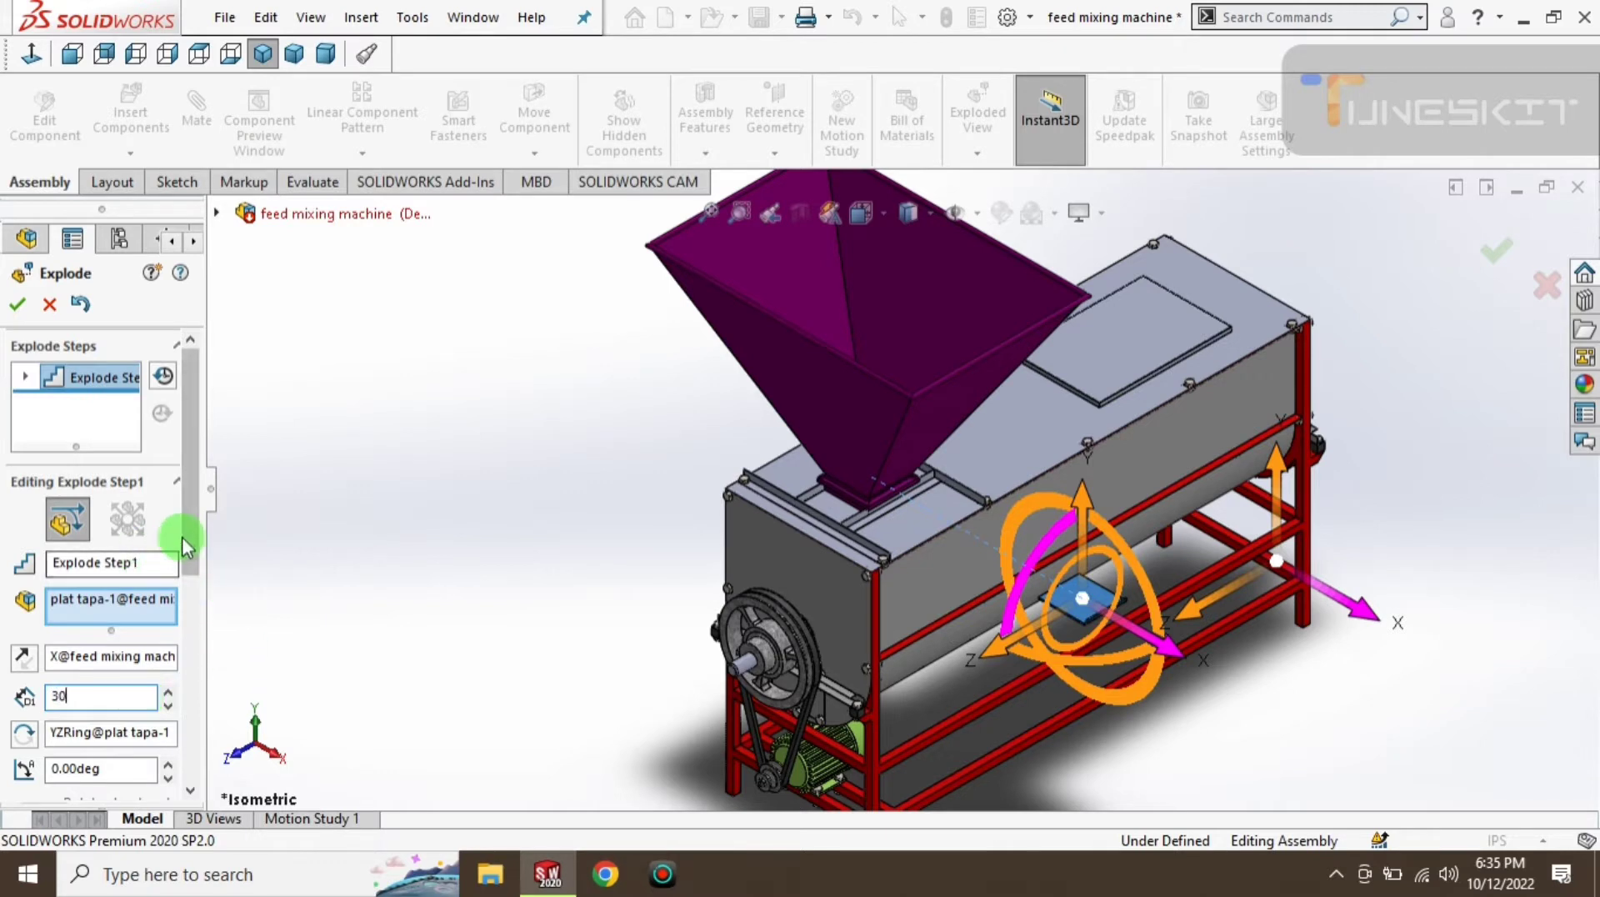
left_click_drag(184, 541, 187, 569)
- Complete the plate explode step and select the hopper together with top plat 2
left_click(43, 772)
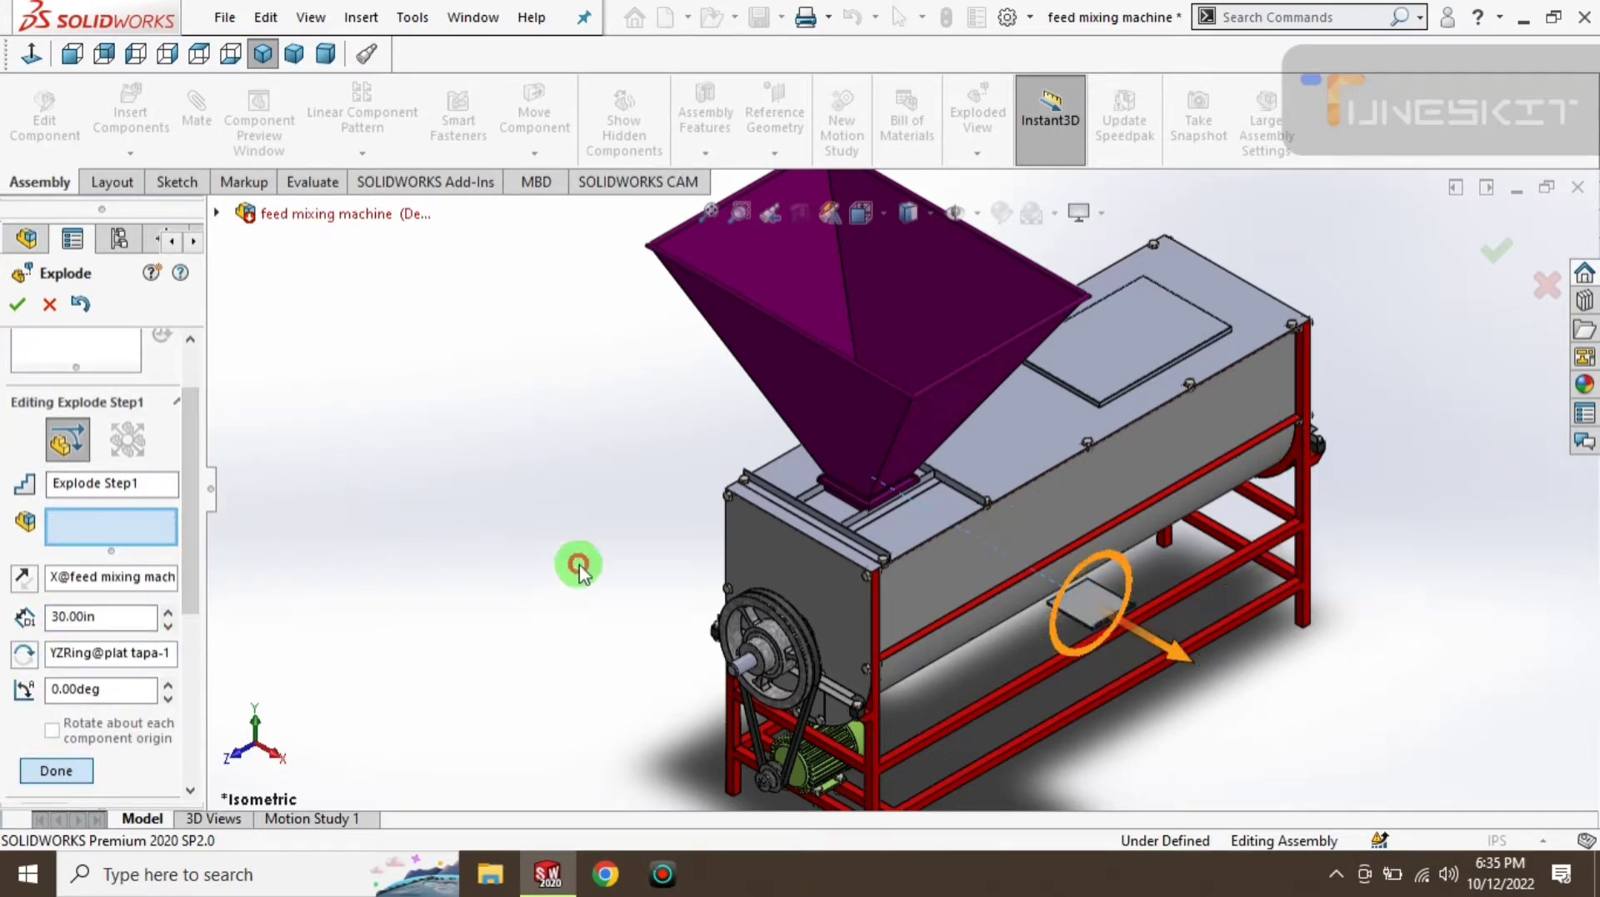
left_click(1108, 303)
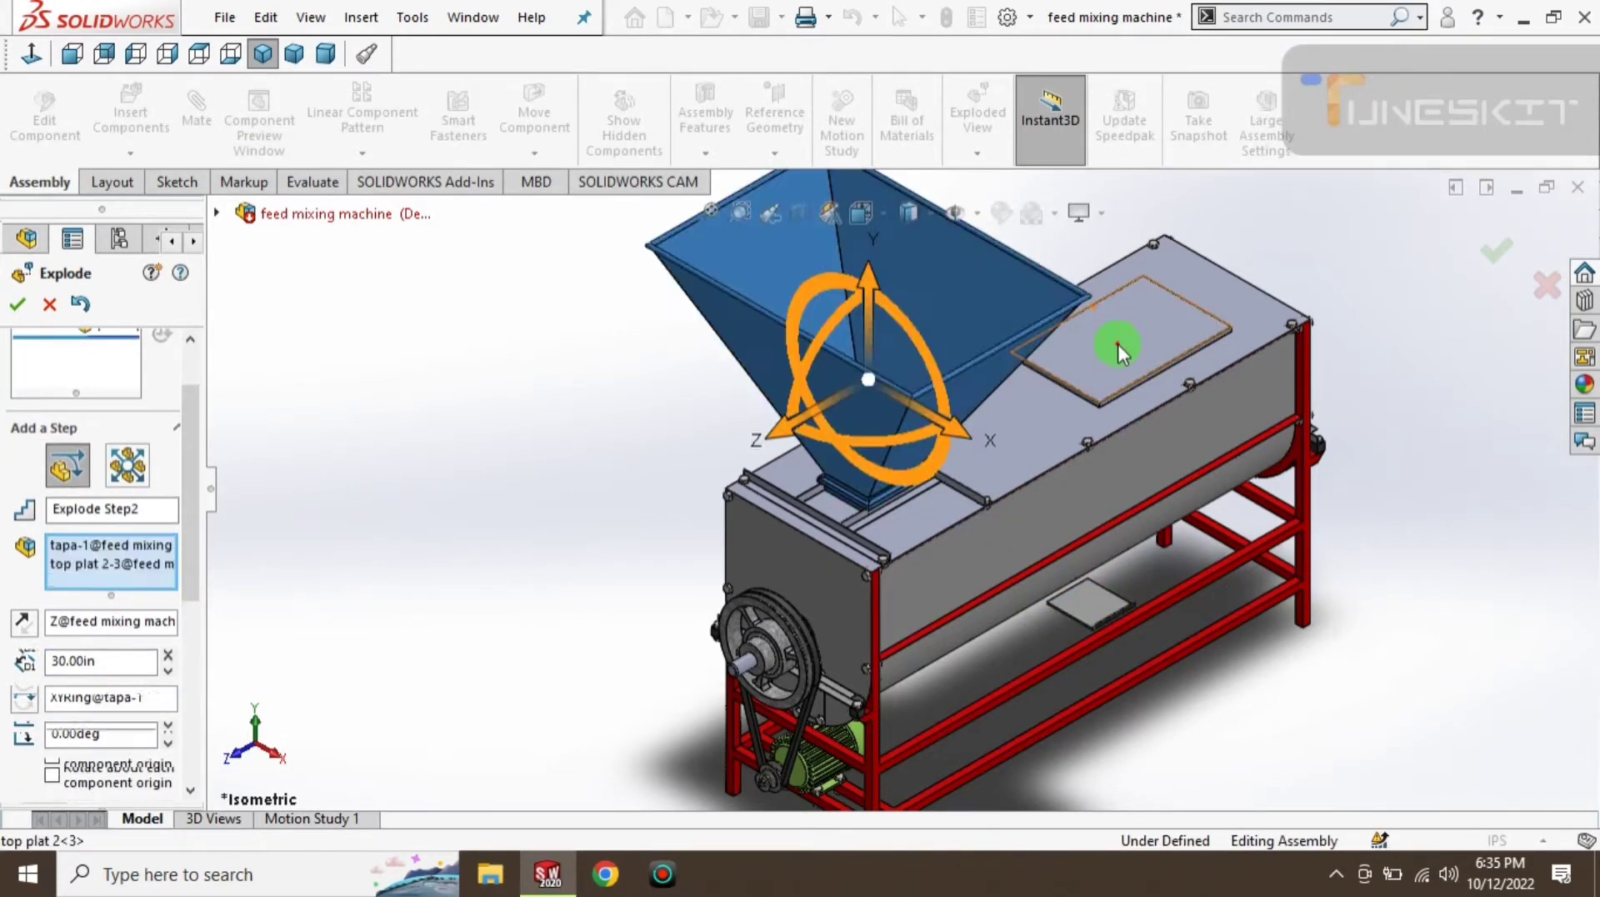
key("z")
scroll(966, 267, "up", 3)
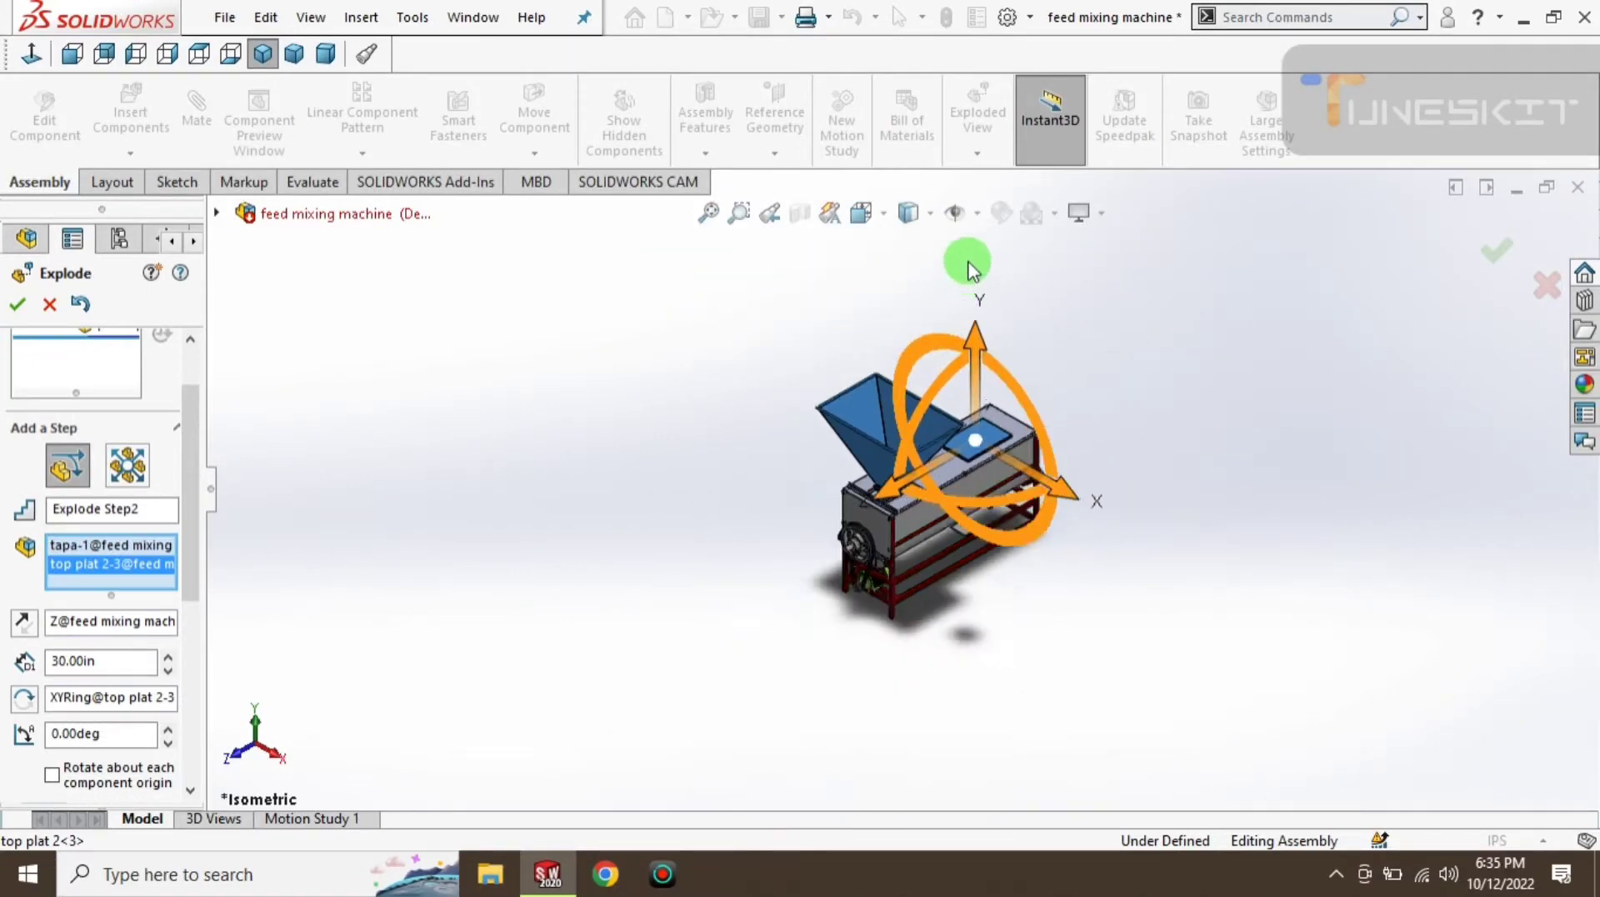
scroll(971, 413, "down", 2)
- Lift the hopper and top plate 50 in along Y as Explode Step2
left_click_drag(973, 439, 976, 268)
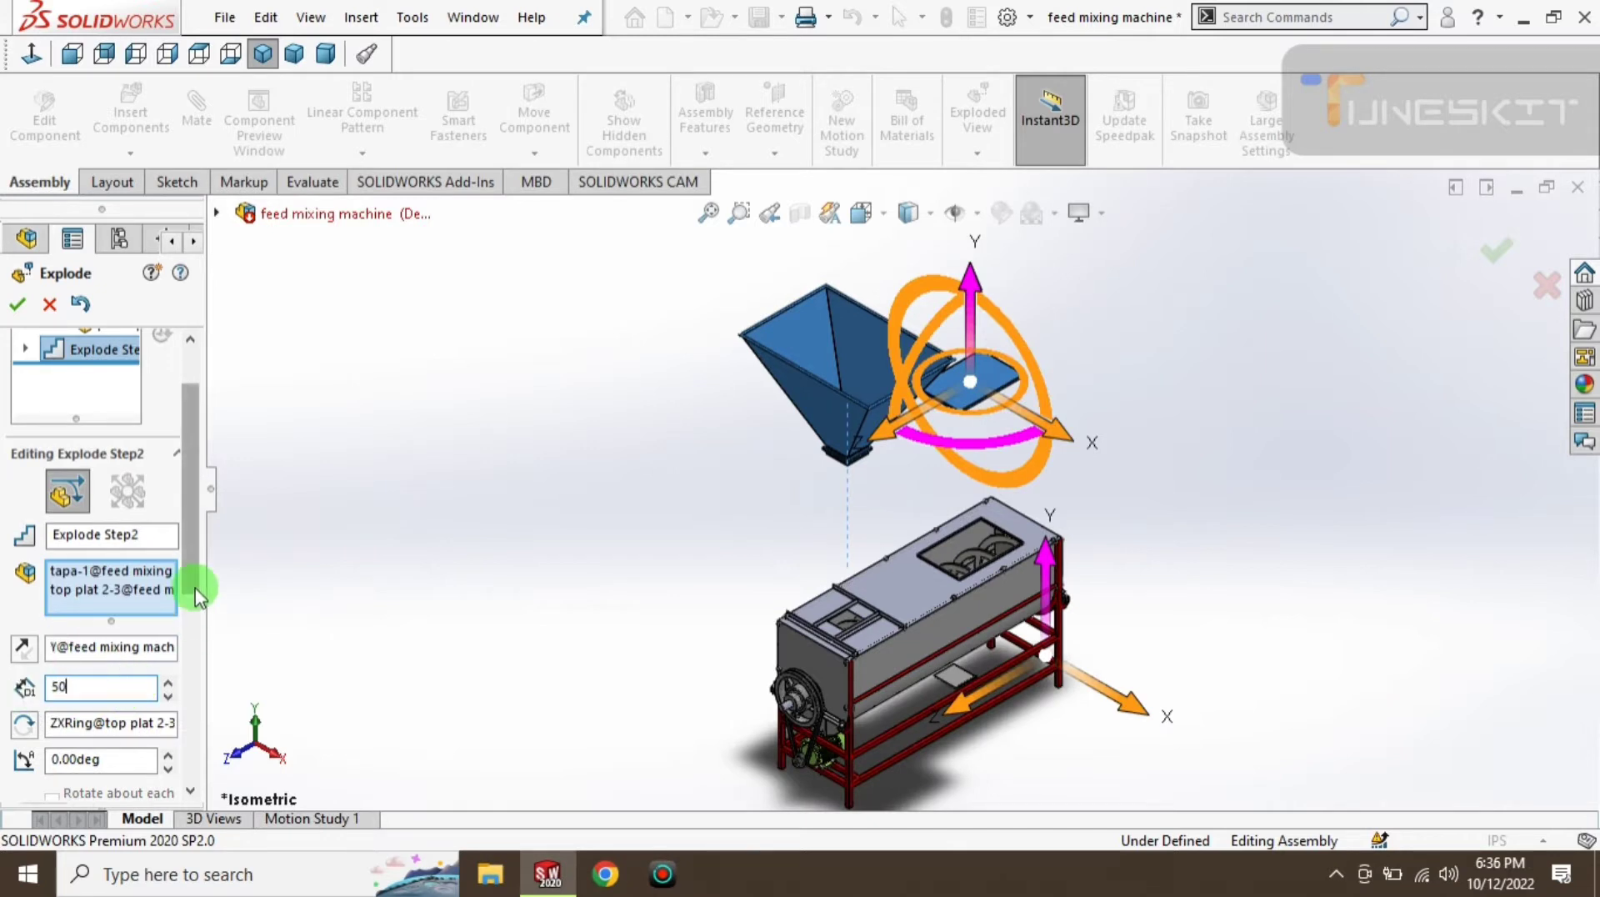
key("Return")
left_click_drag(197, 593, 200, 662)
left_click(67, 687)
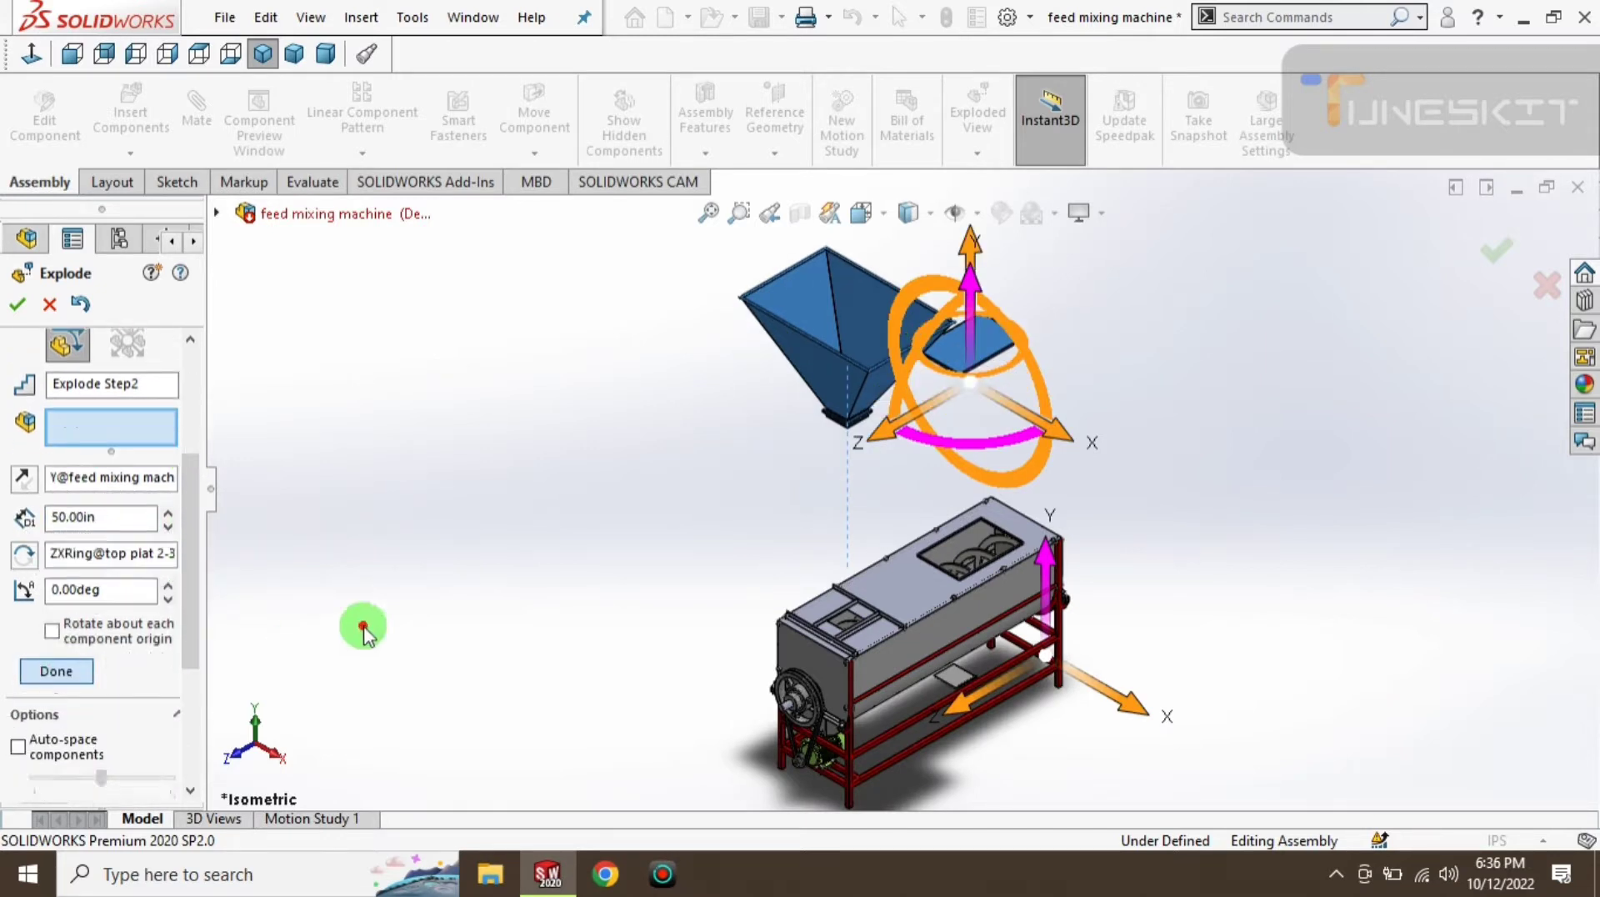
scroll(1061, 737, "down", 5)
scroll(1061, 737, "down", 3)
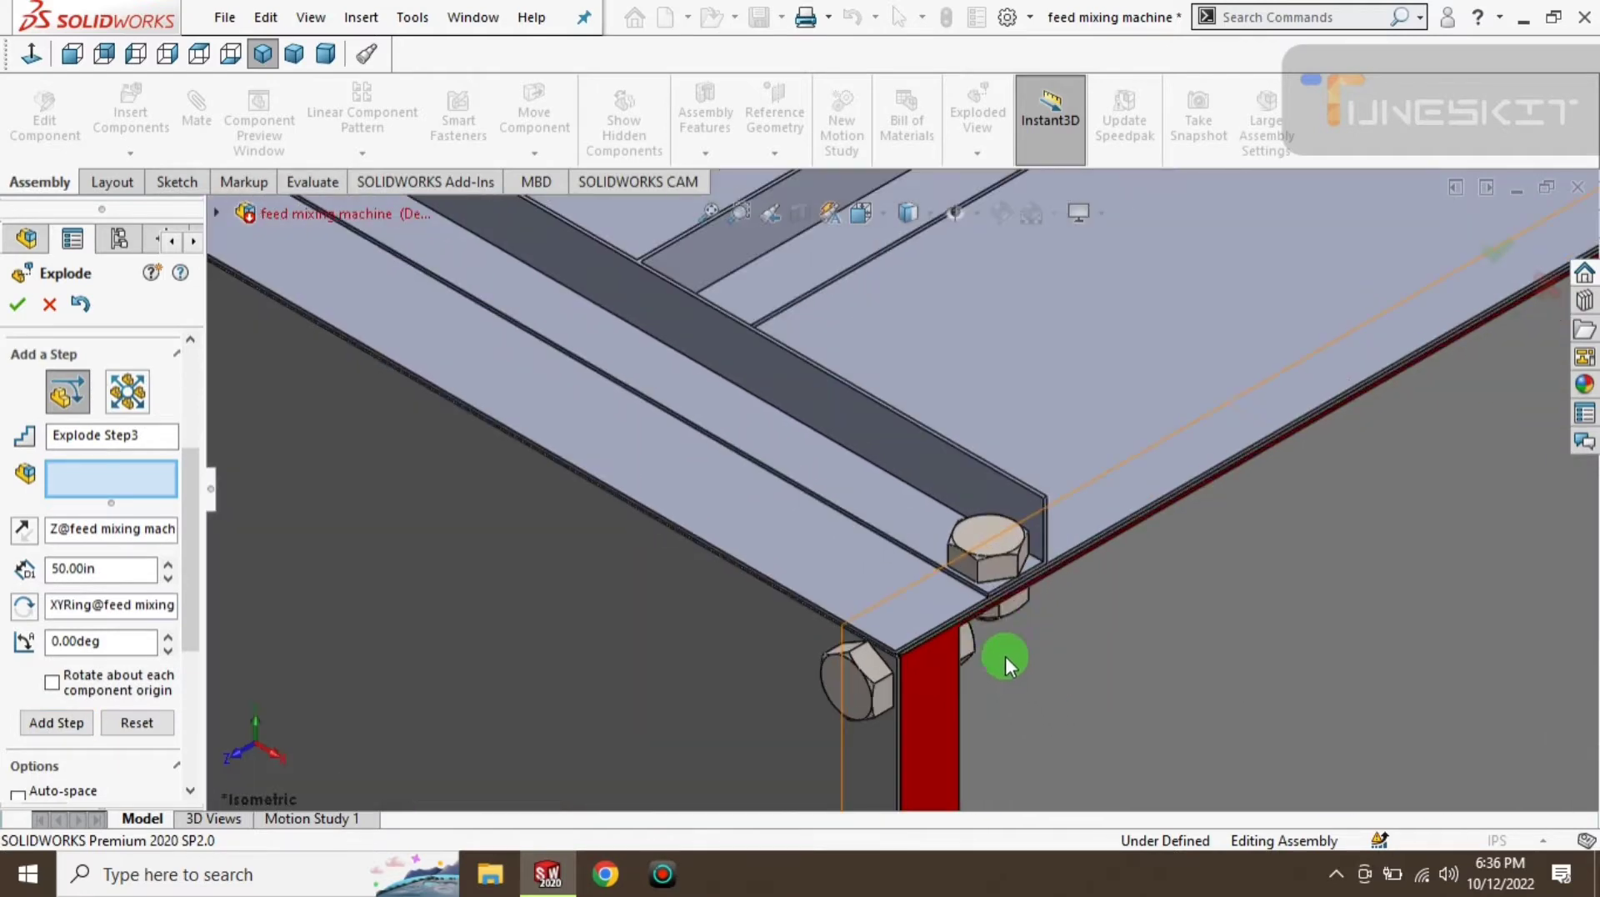
- Select the first five heavy hex jam nuts around the box corner
left_click(1010, 602)
scroll(1058, 574, "up", 2)
scroll(1299, 349, "up", 2)
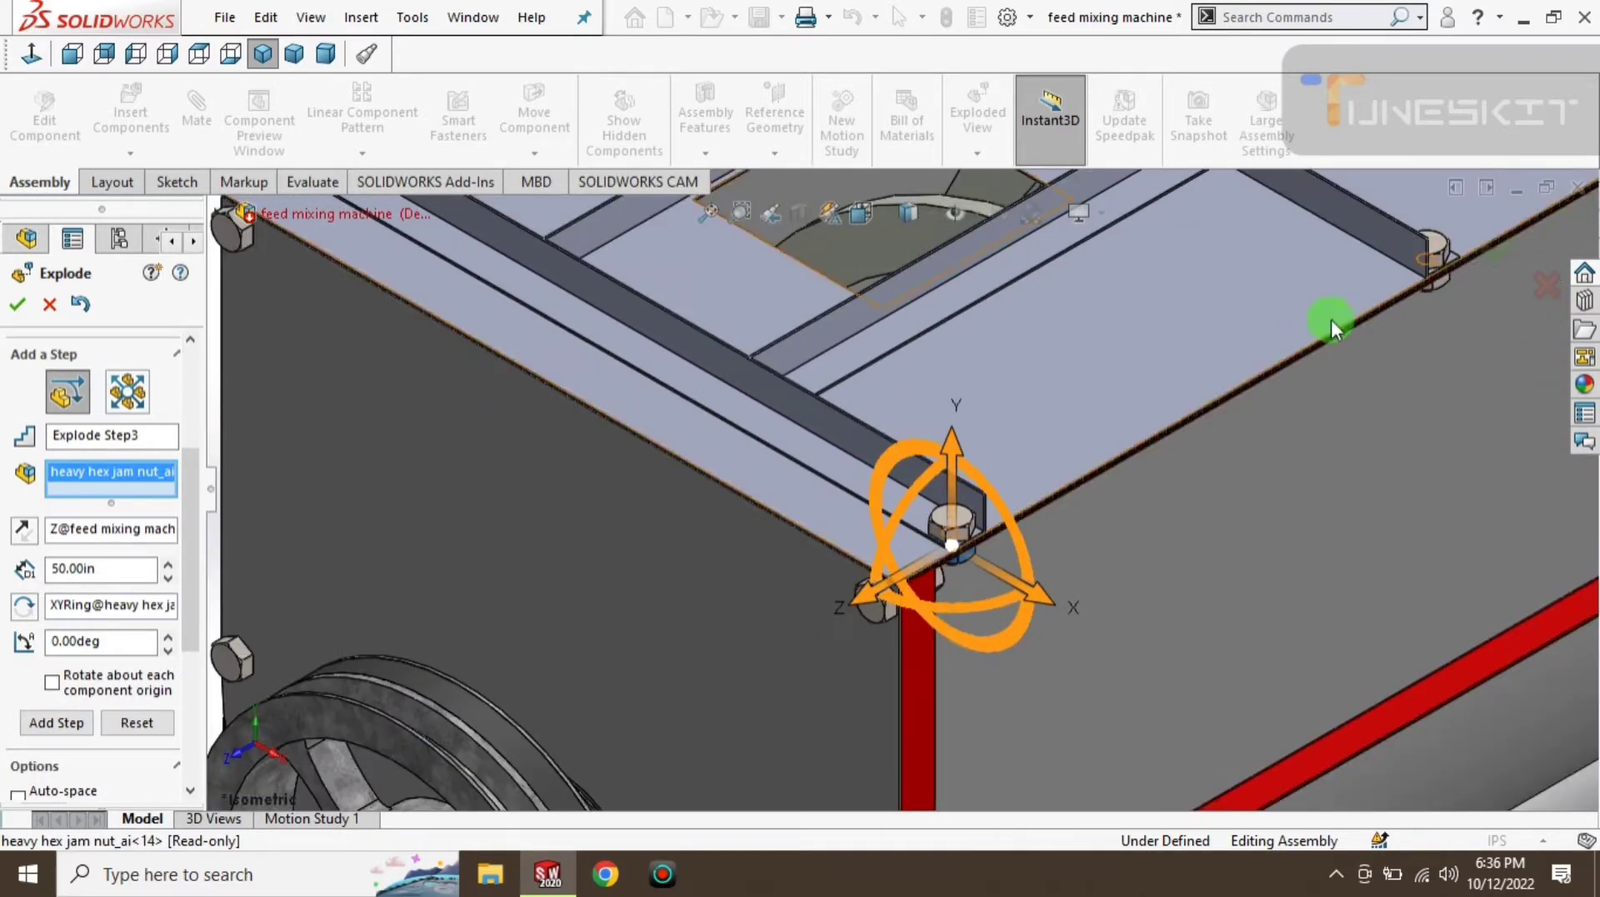
scroll(1333, 325, "down", 3)
left_click(1375, 315)
scroll(1283, 380, "down", 1)
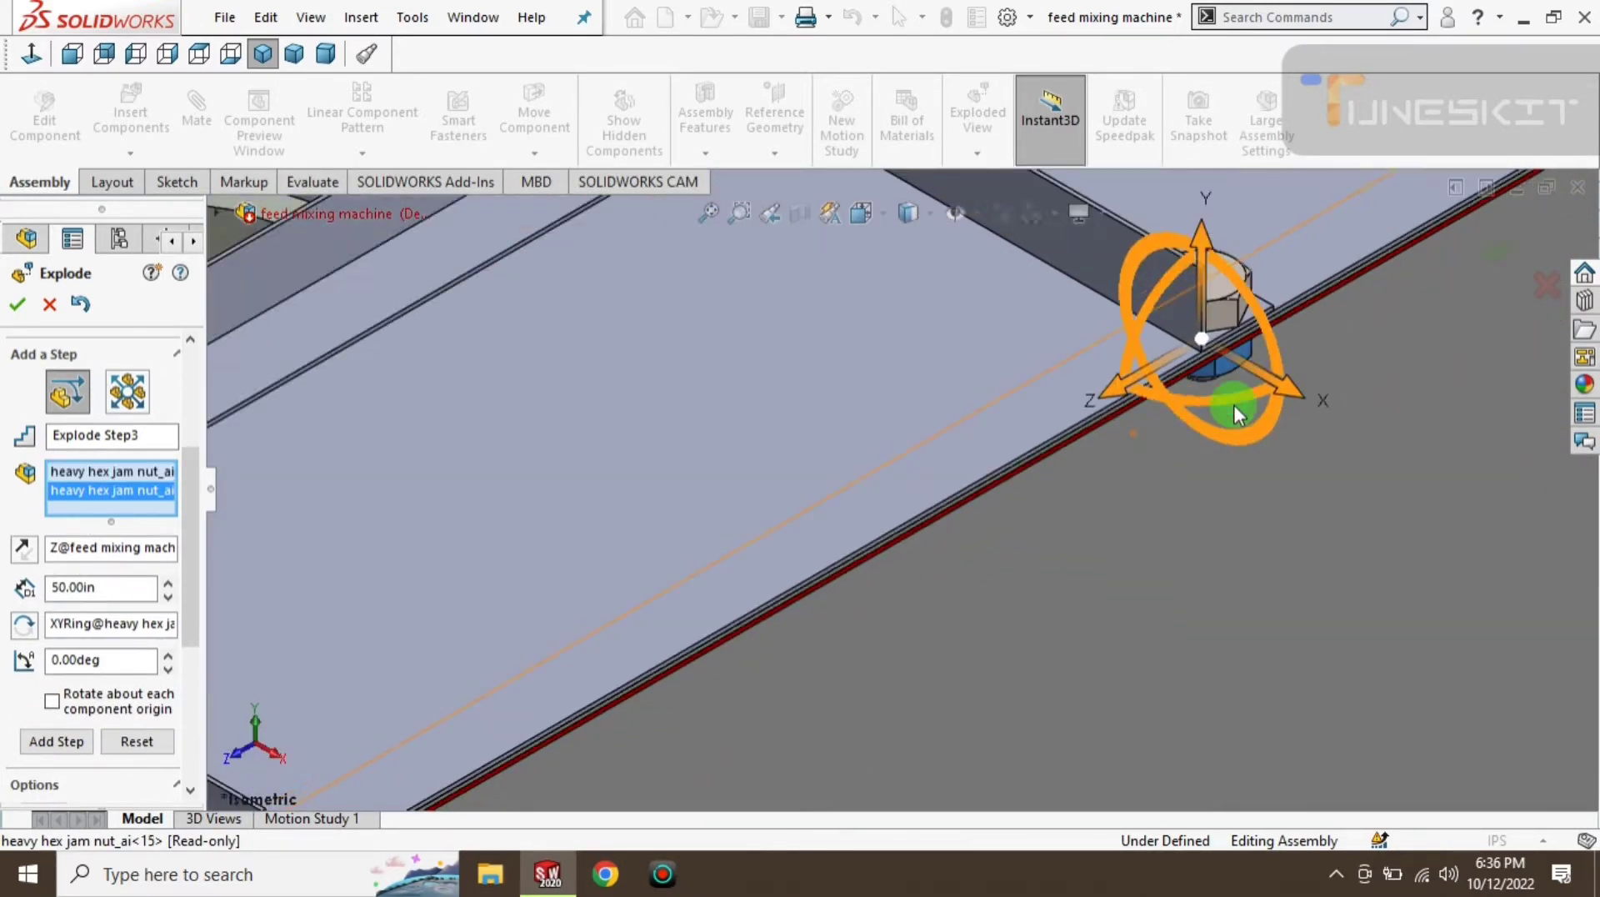
scroll(1234, 412, "up", 3)
scroll(1232, 413, "down", 1)
scroll(1171, 342, "down", 3)
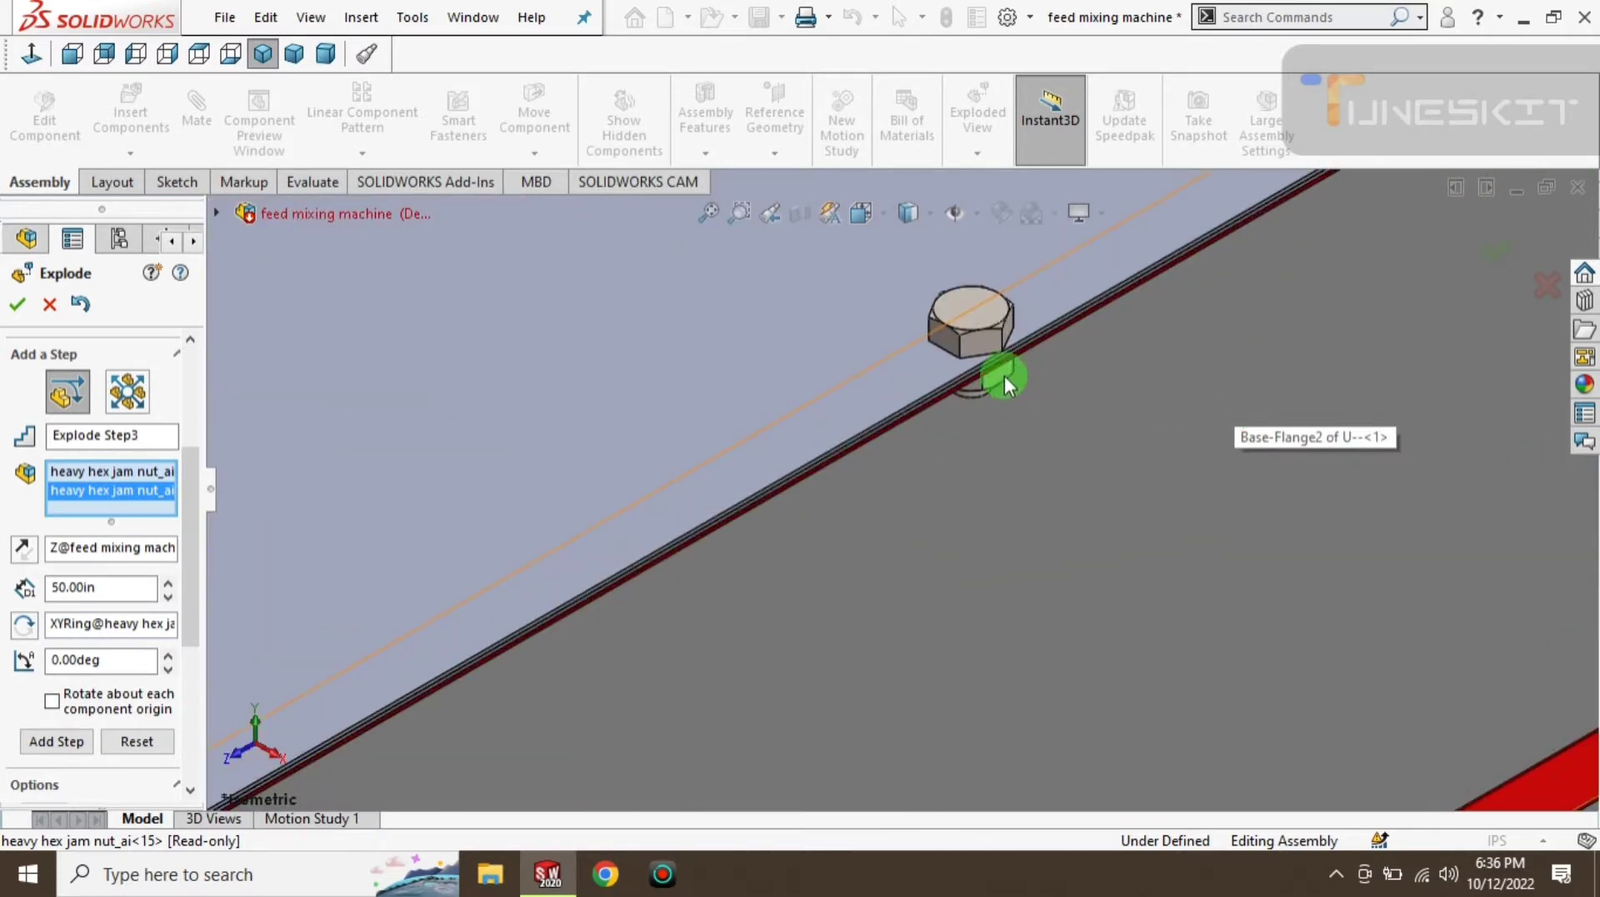
scroll(958, 479, "down", 3)
left_click(948, 484)
scroll(993, 453, "up", 2)
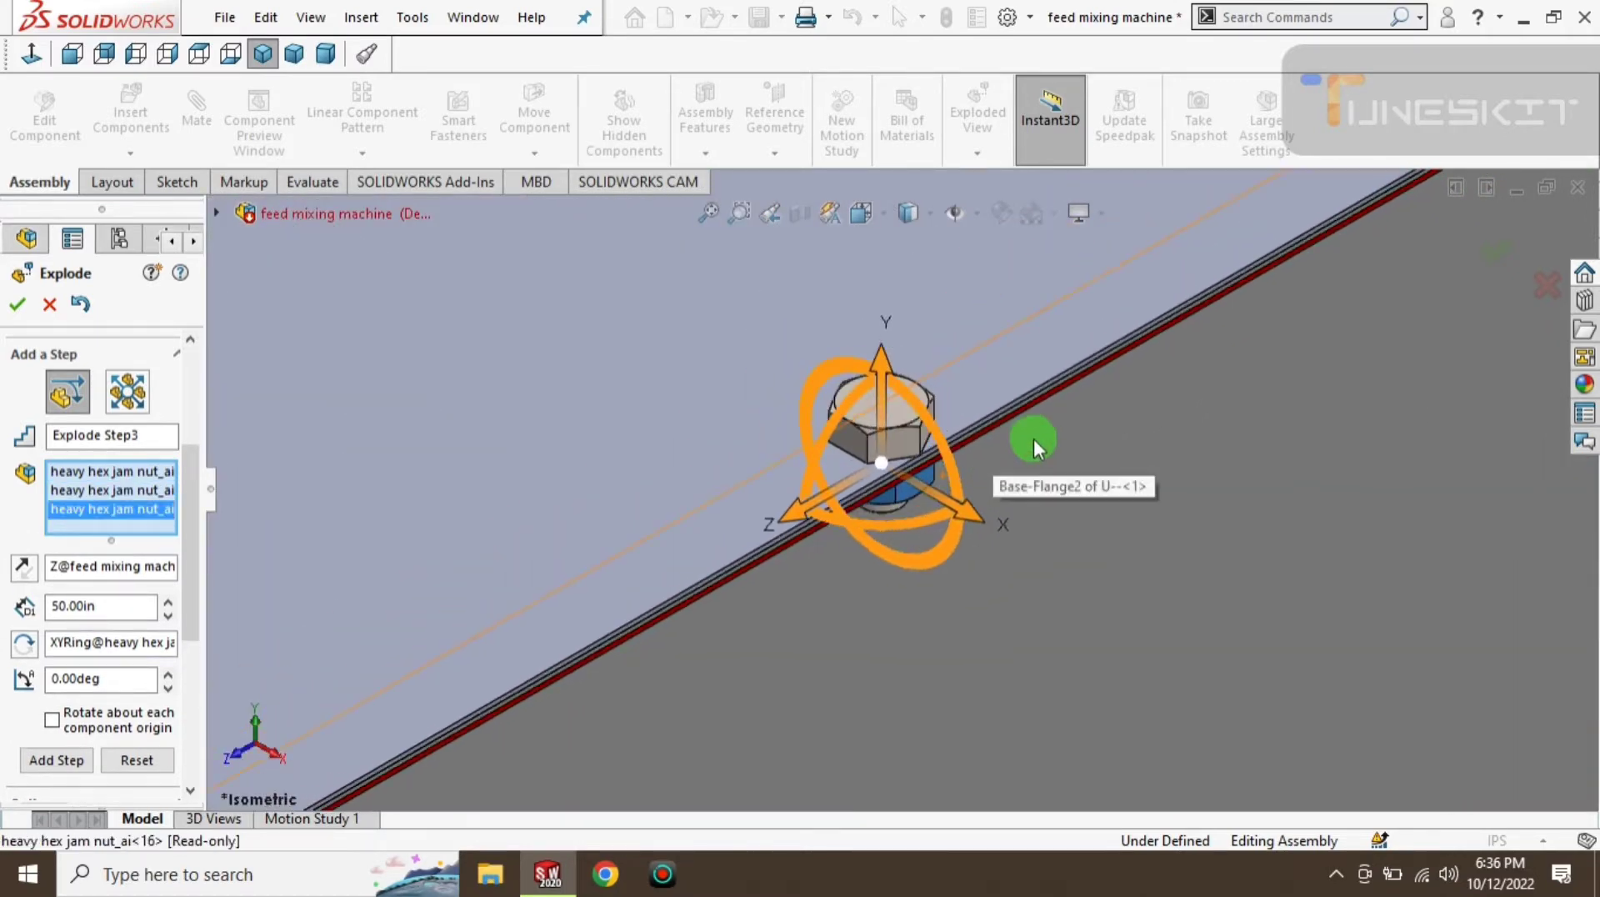
scroll(1033, 438, "up", 2)
scroll(1033, 437, "up", 1)
scroll(937, 447, "down", 3)
scroll(823, 505, "down", 2)
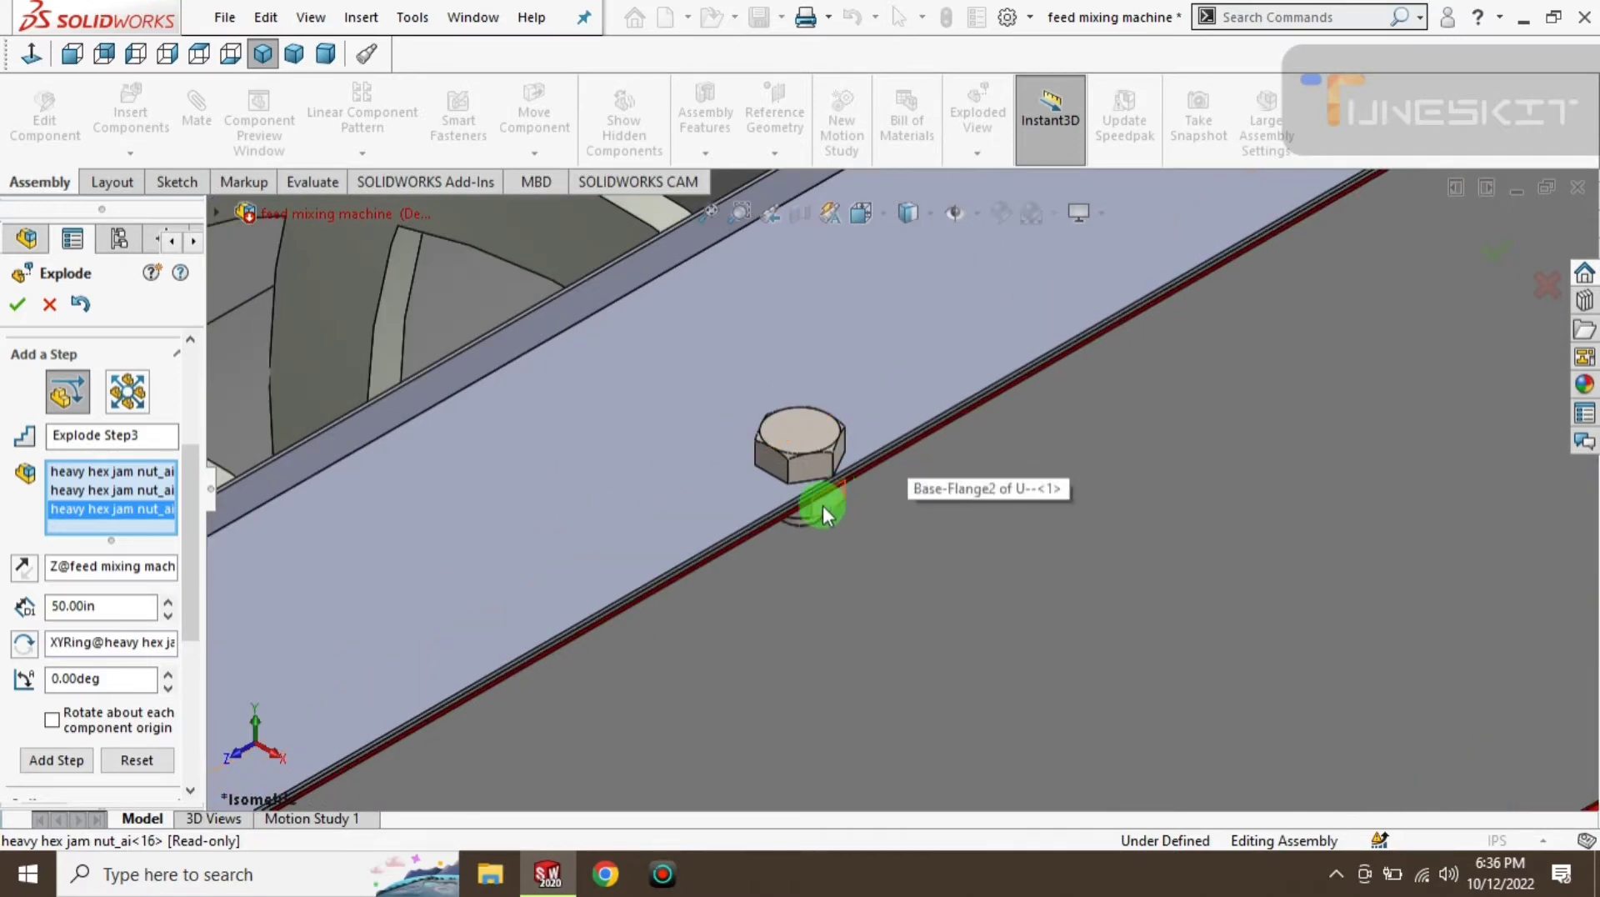
left_click(826, 498)
scroll(1042, 349, "up", 2)
scroll(1155, 283, "up", 1)
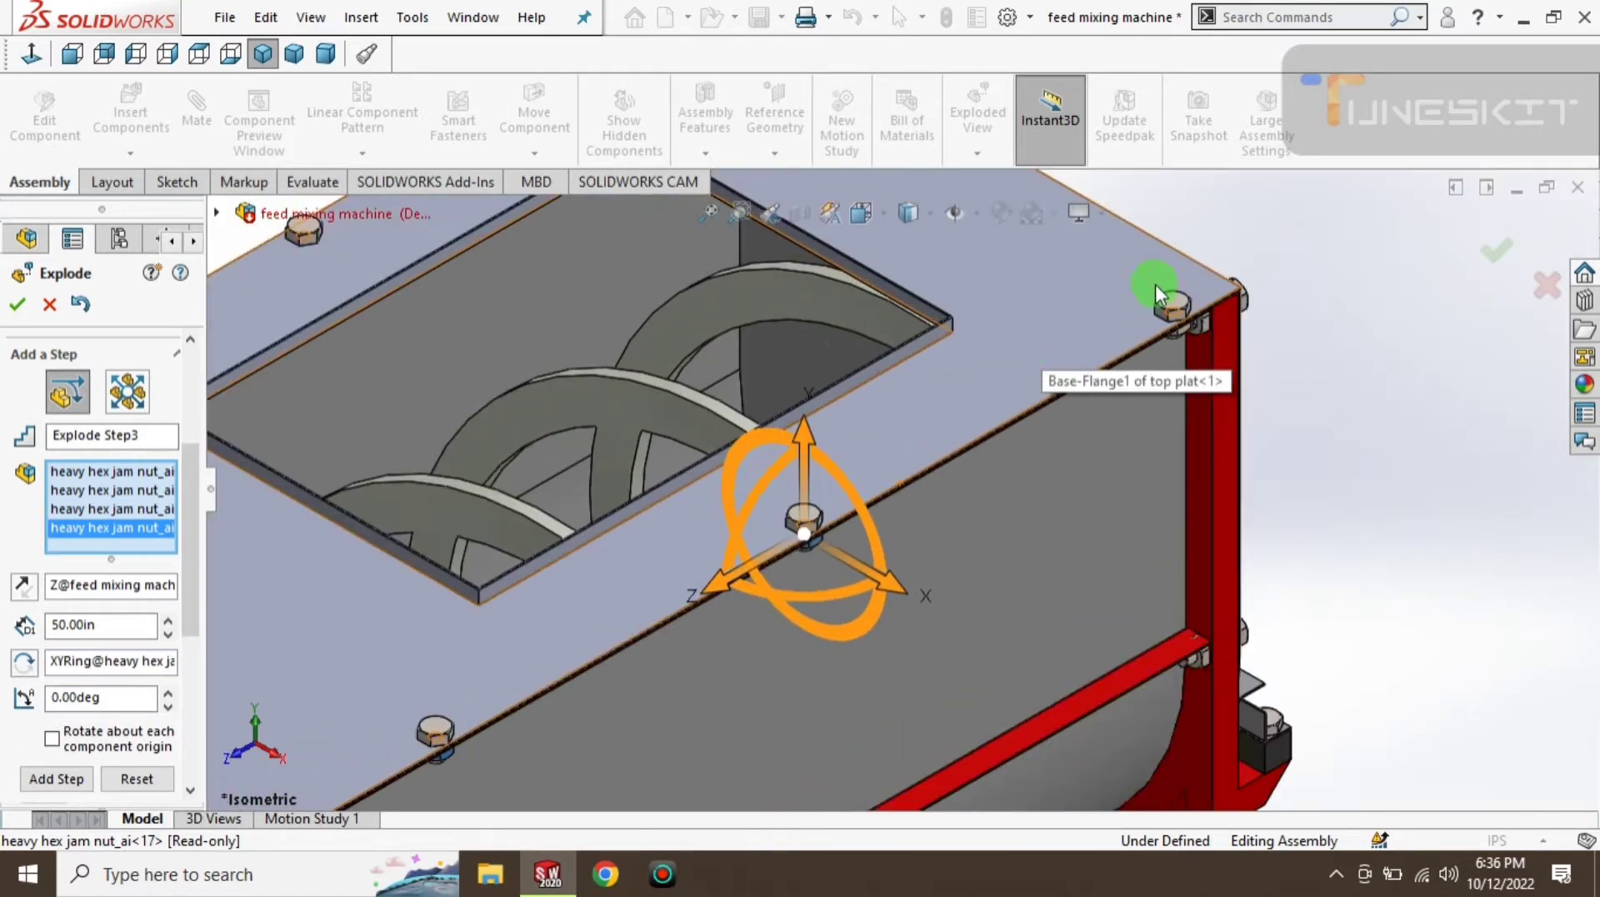
scroll(1159, 292, "down", 2)
left_click(1167, 372)
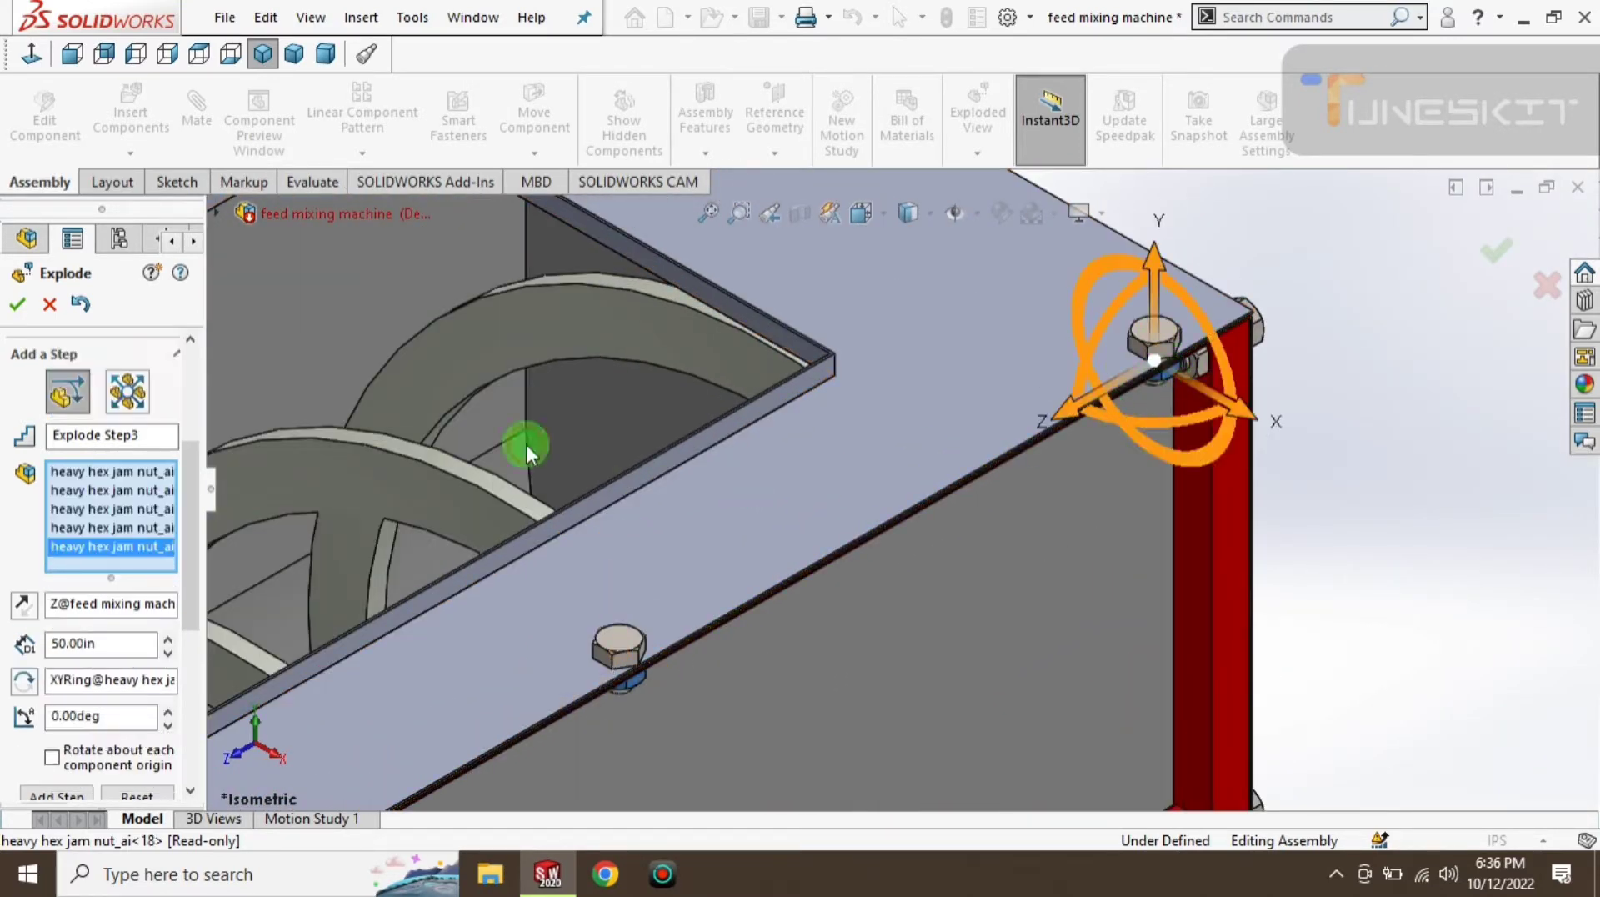
scroll(614, 425, "up", 2)
scroll(612, 422, "up", 2)
- Add the remaining jam nuts along the trough's long side to the selection
middle_click_drag(655, 485, 791, 655)
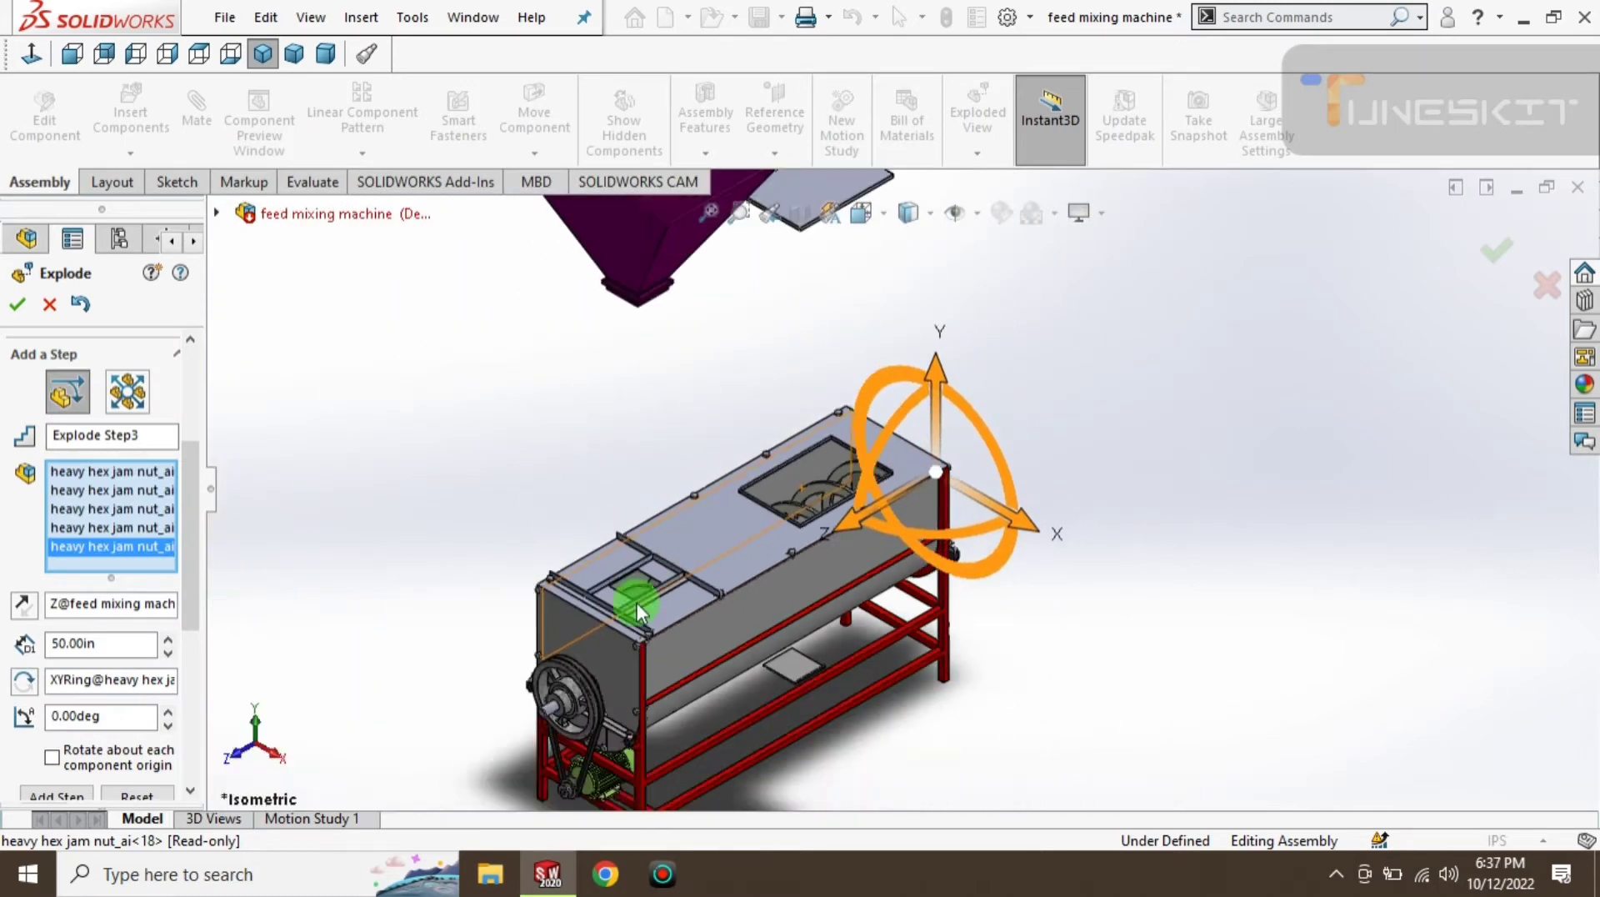
scroll(502, 611, "down", 3)
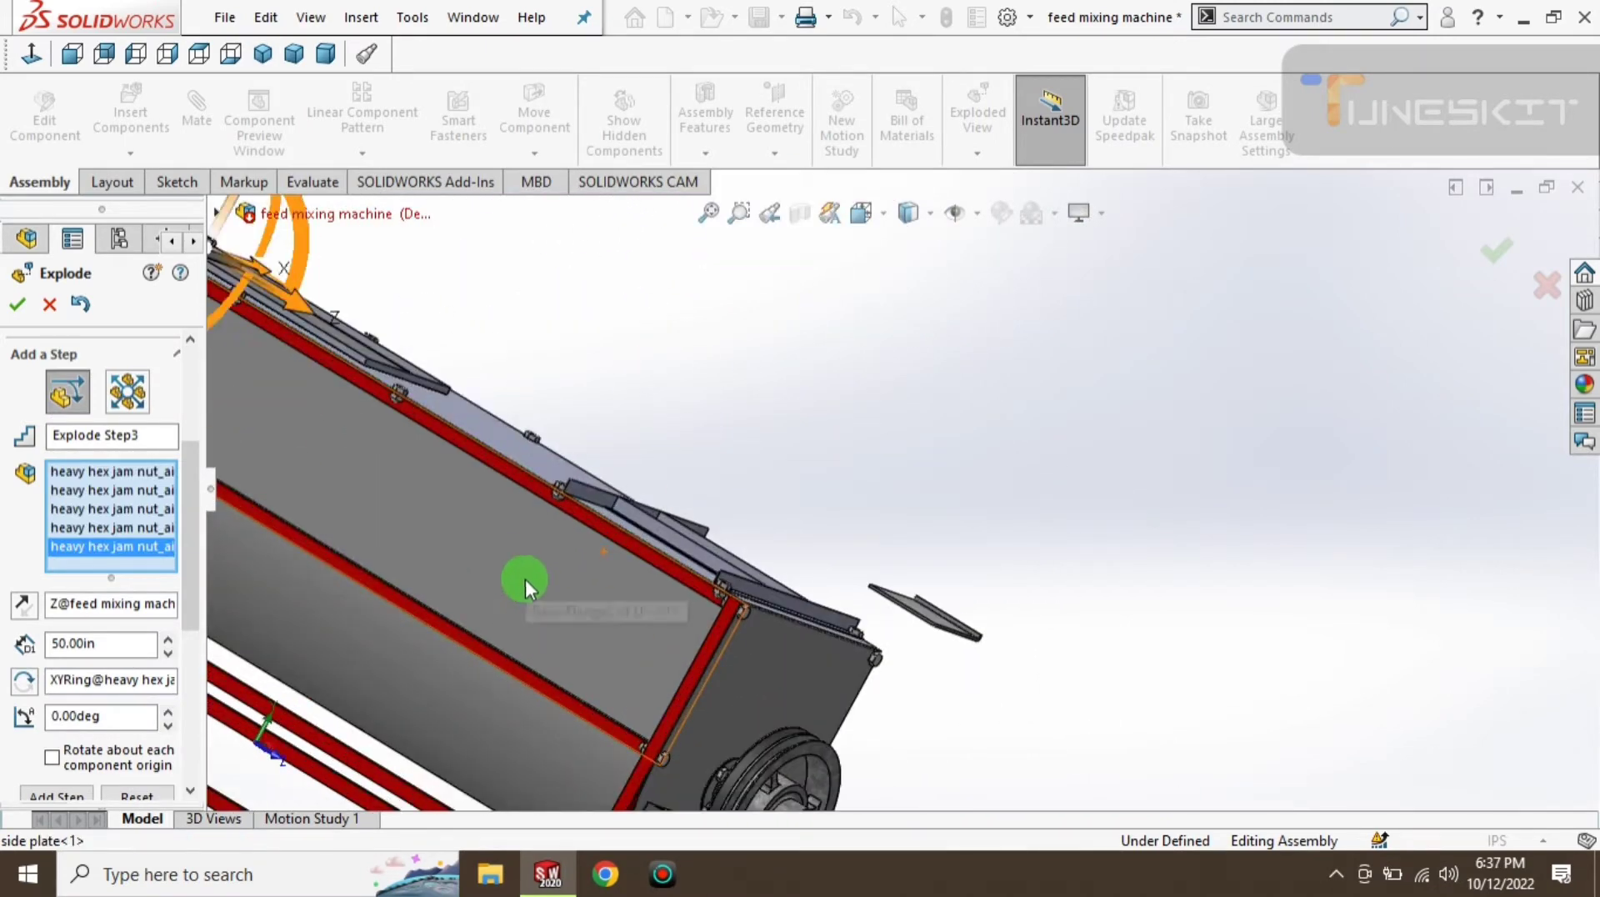
scroll(525, 578, "down", 3)
scroll(667, 633, "down", 2)
scroll(750, 602, "down", 2)
scroll(889, 568, "down", 2)
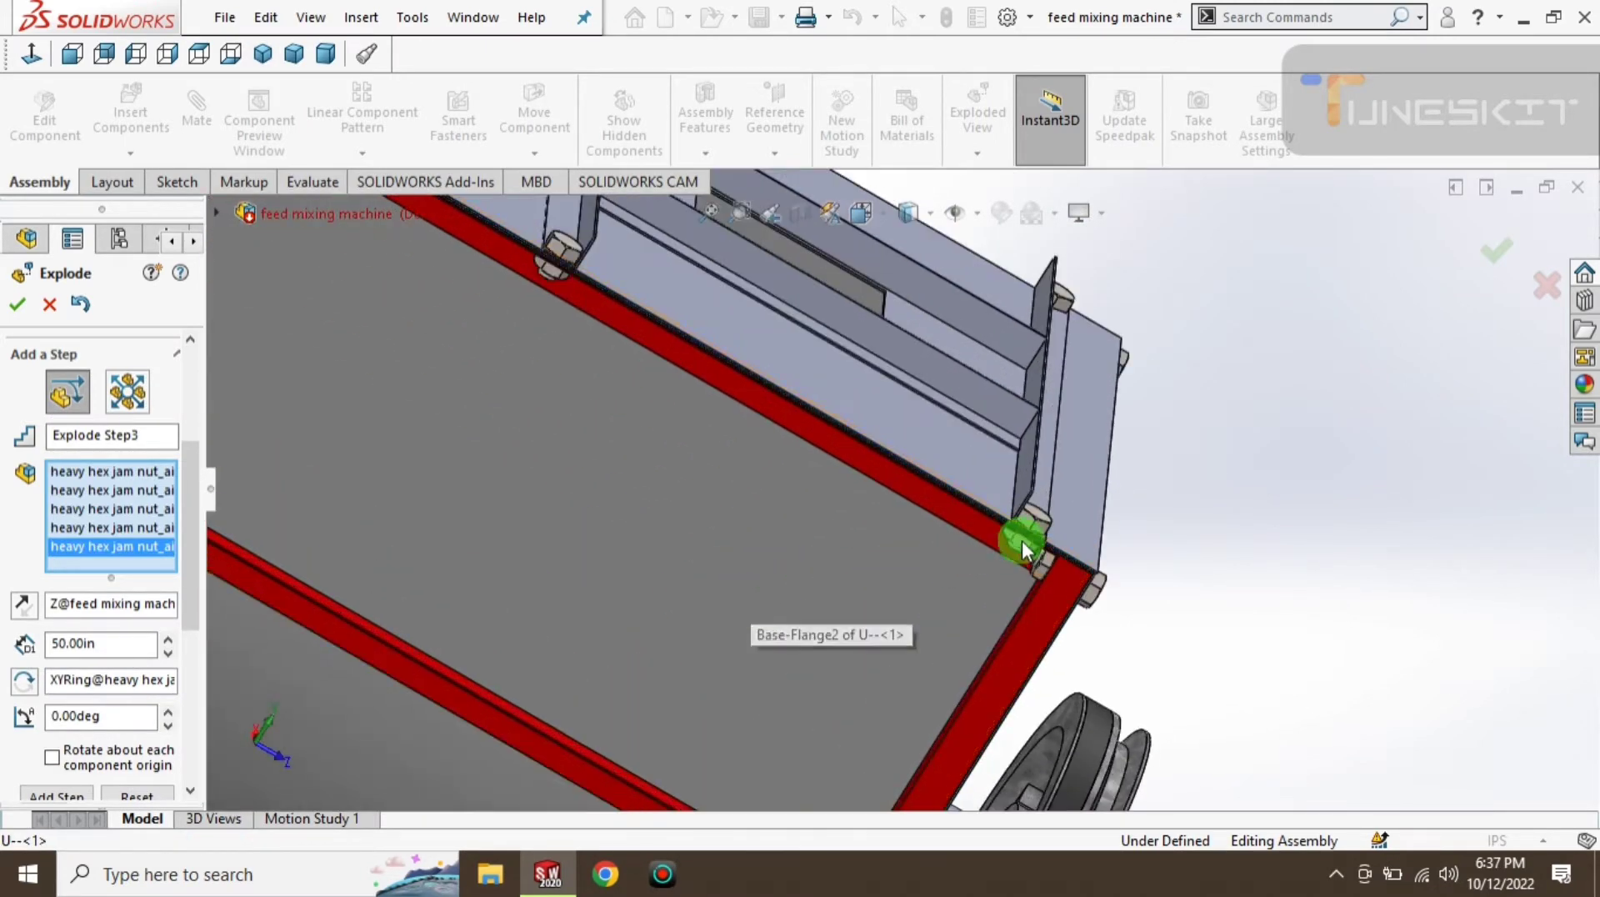
left_click(1024, 556)
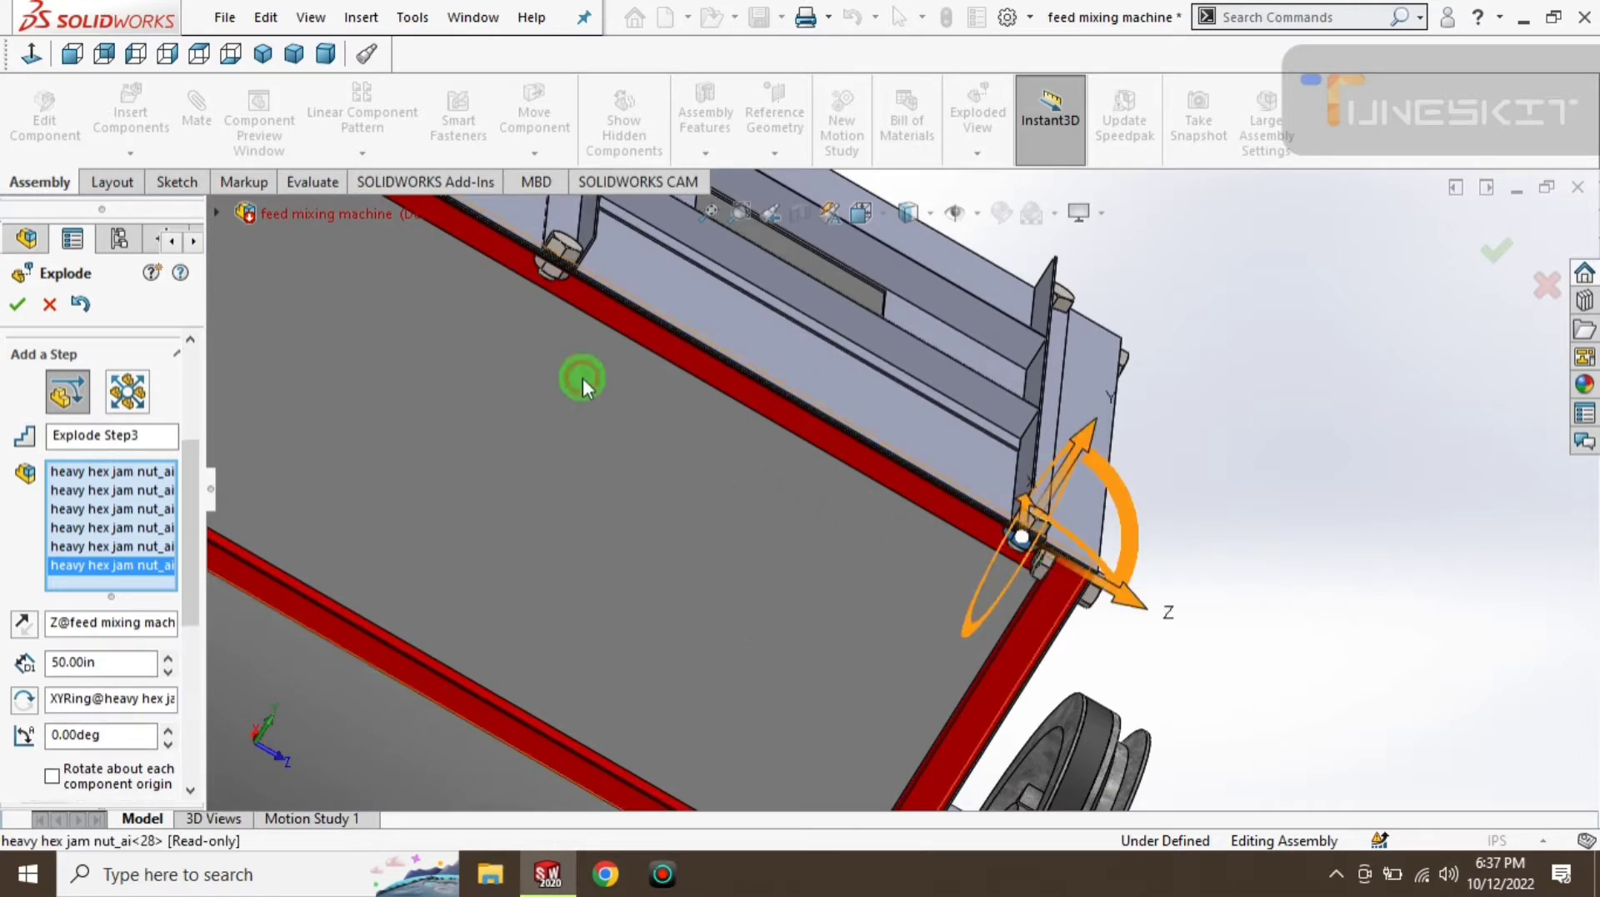
left_click(553, 274)
scroll(498, 328, "up", 3)
scroll(479, 292, "down", 2)
scroll(478, 292, "up", 2)
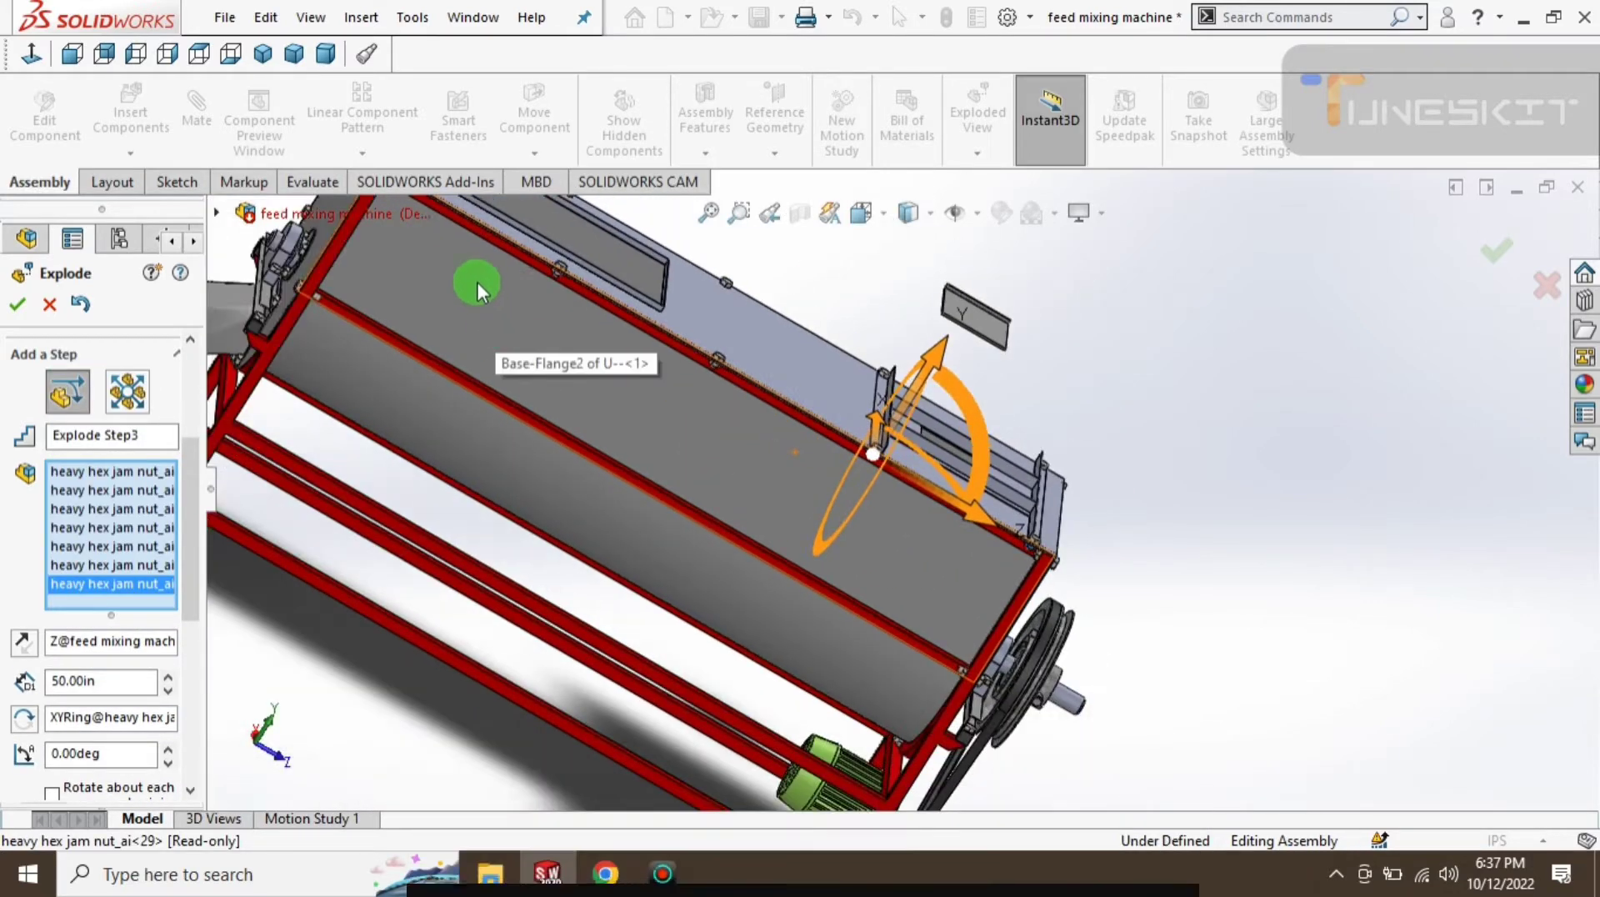
scroll(476, 282, "up", 2)
scroll(517, 226, "down", 3)
scroll(587, 298, "down", 3)
scroll(963, 568, "down", 2)
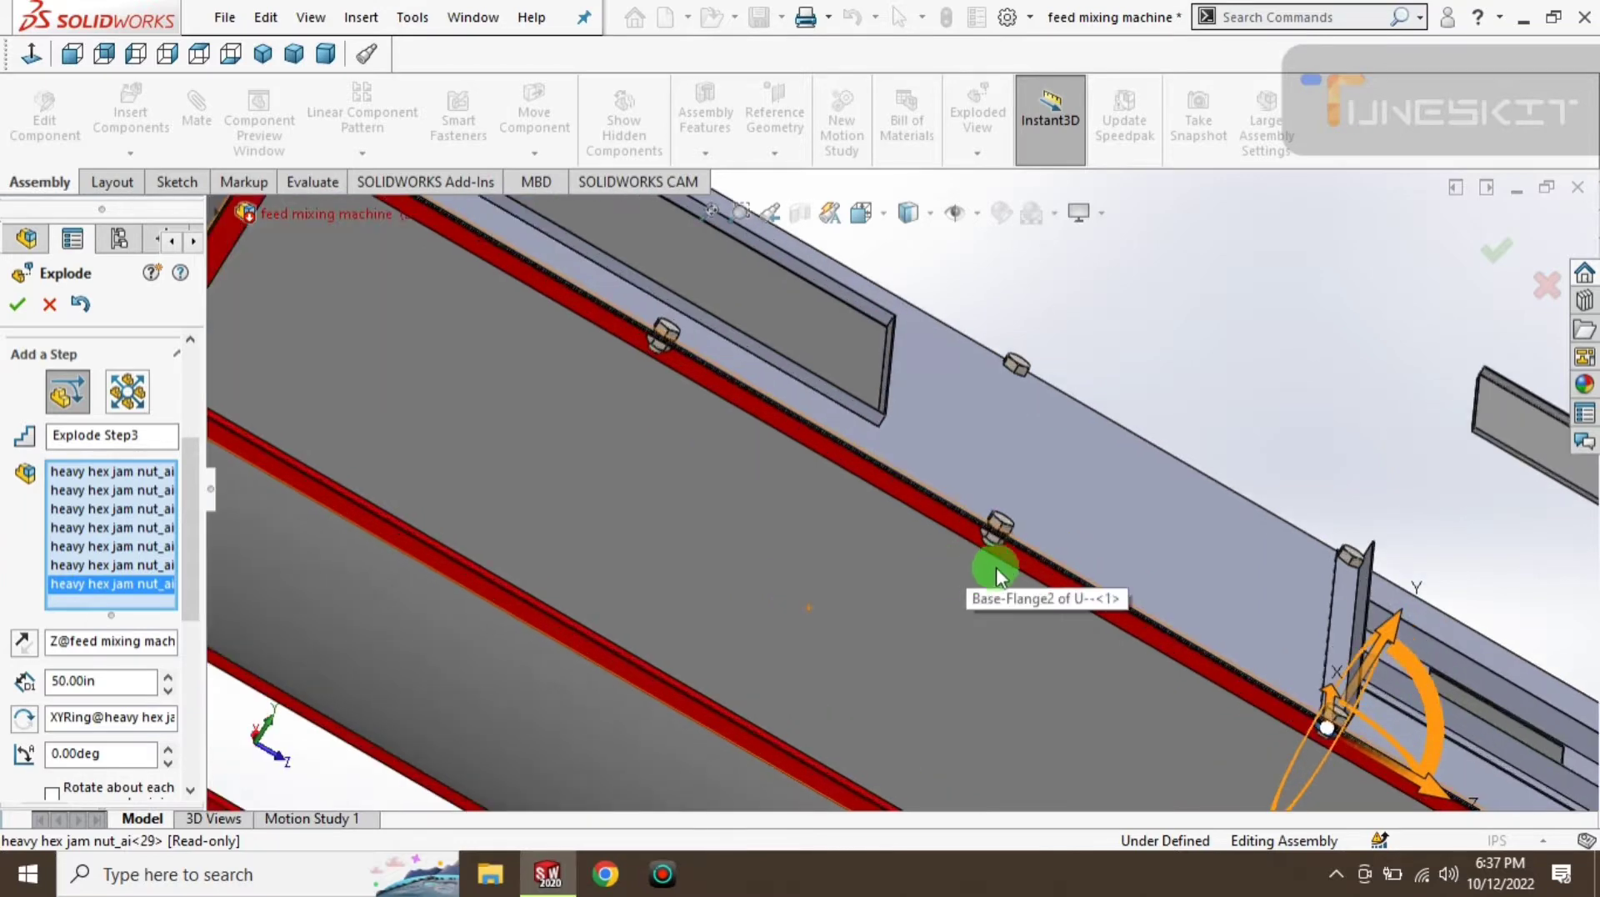
left_click(988, 535)
left_click(660, 342)
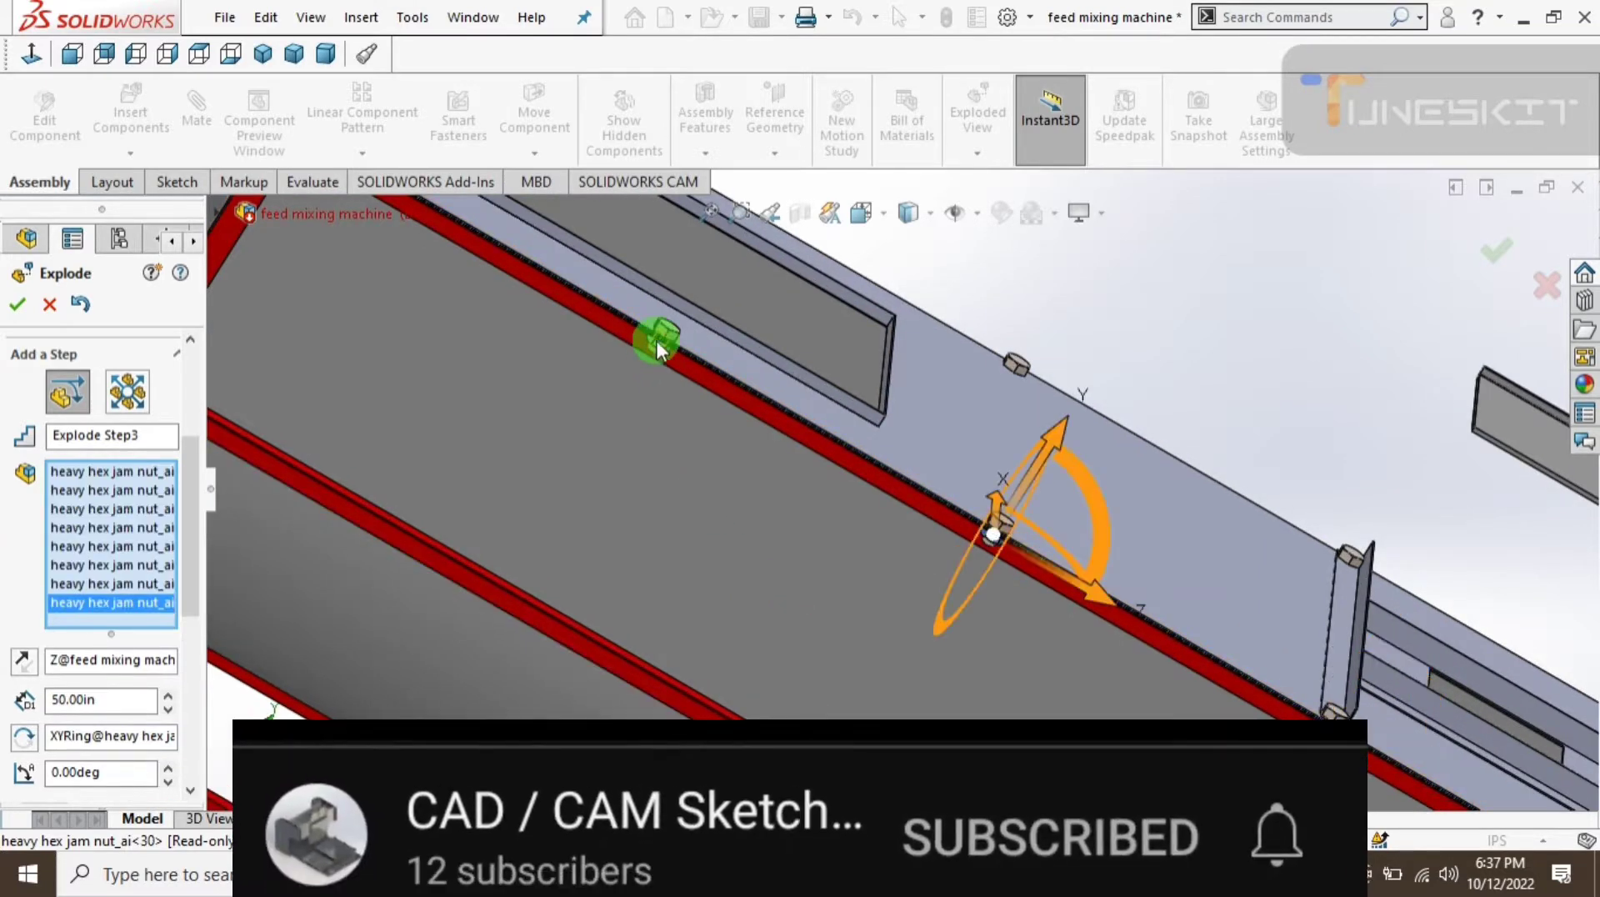
left_click(658, 350)
middle_click_drag(507, 401, 565, 312)
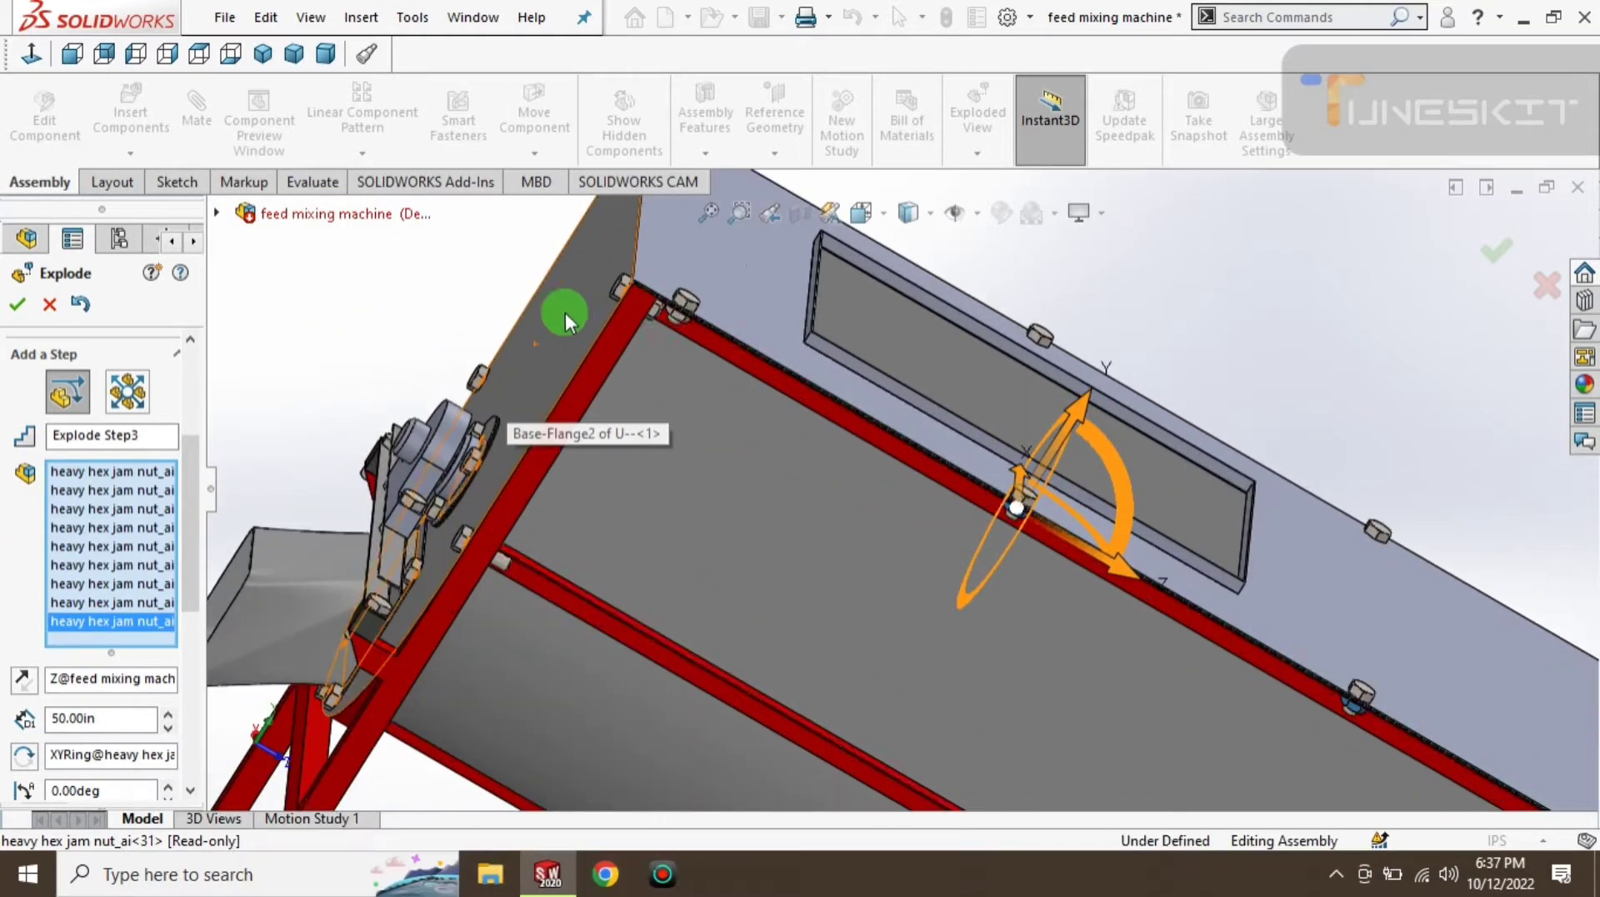
scroll(677, 321, "down", 2)
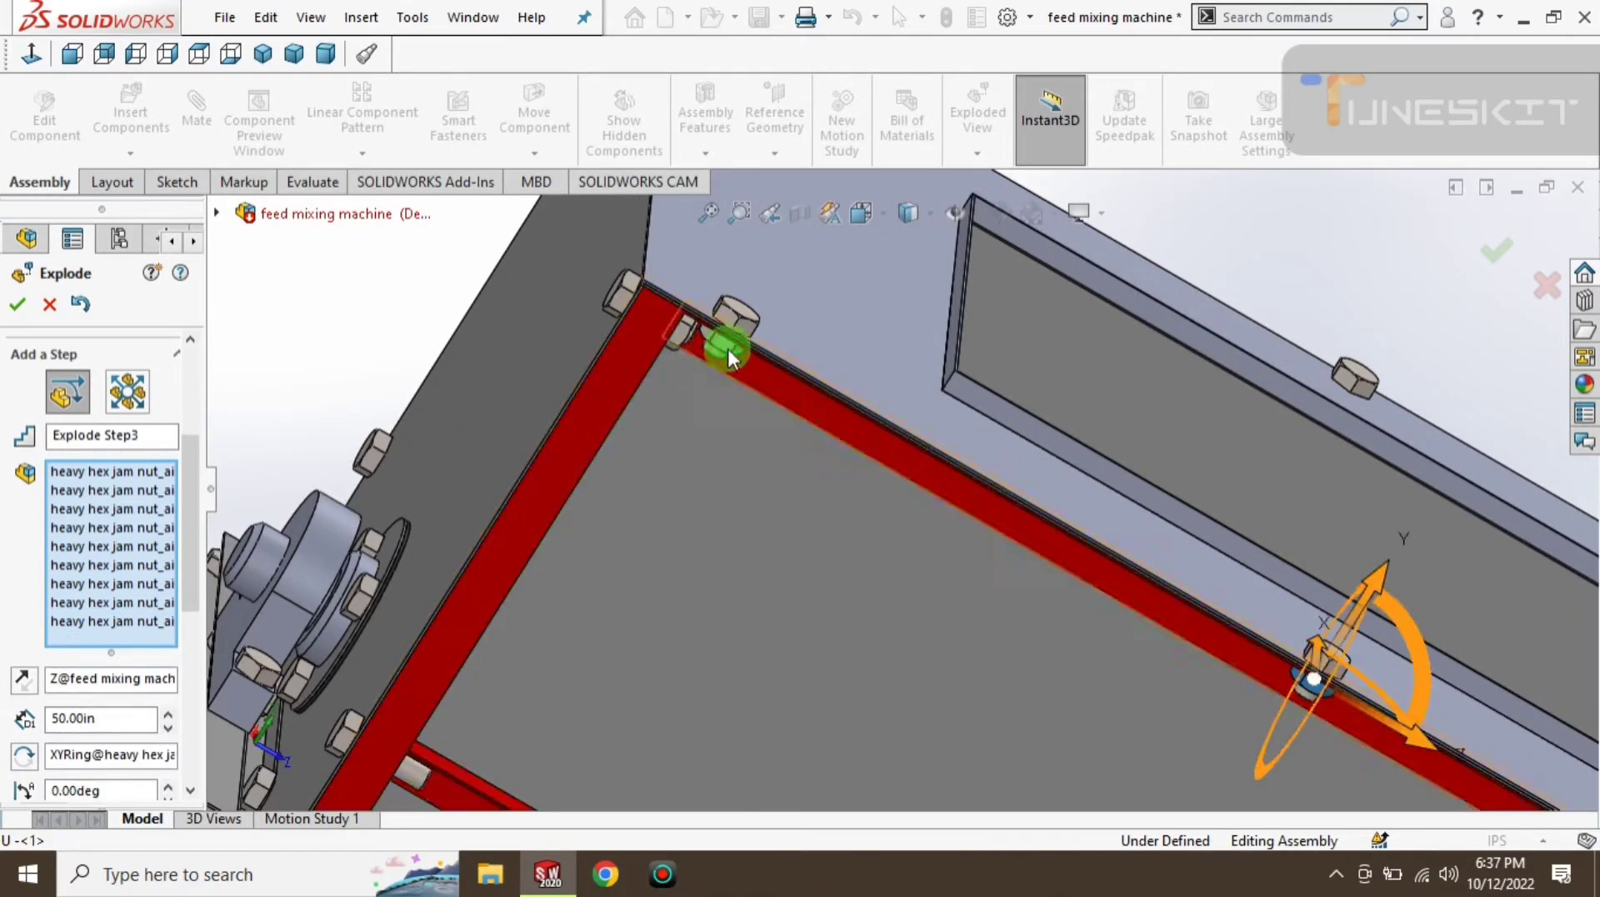
left_click(723, 342)
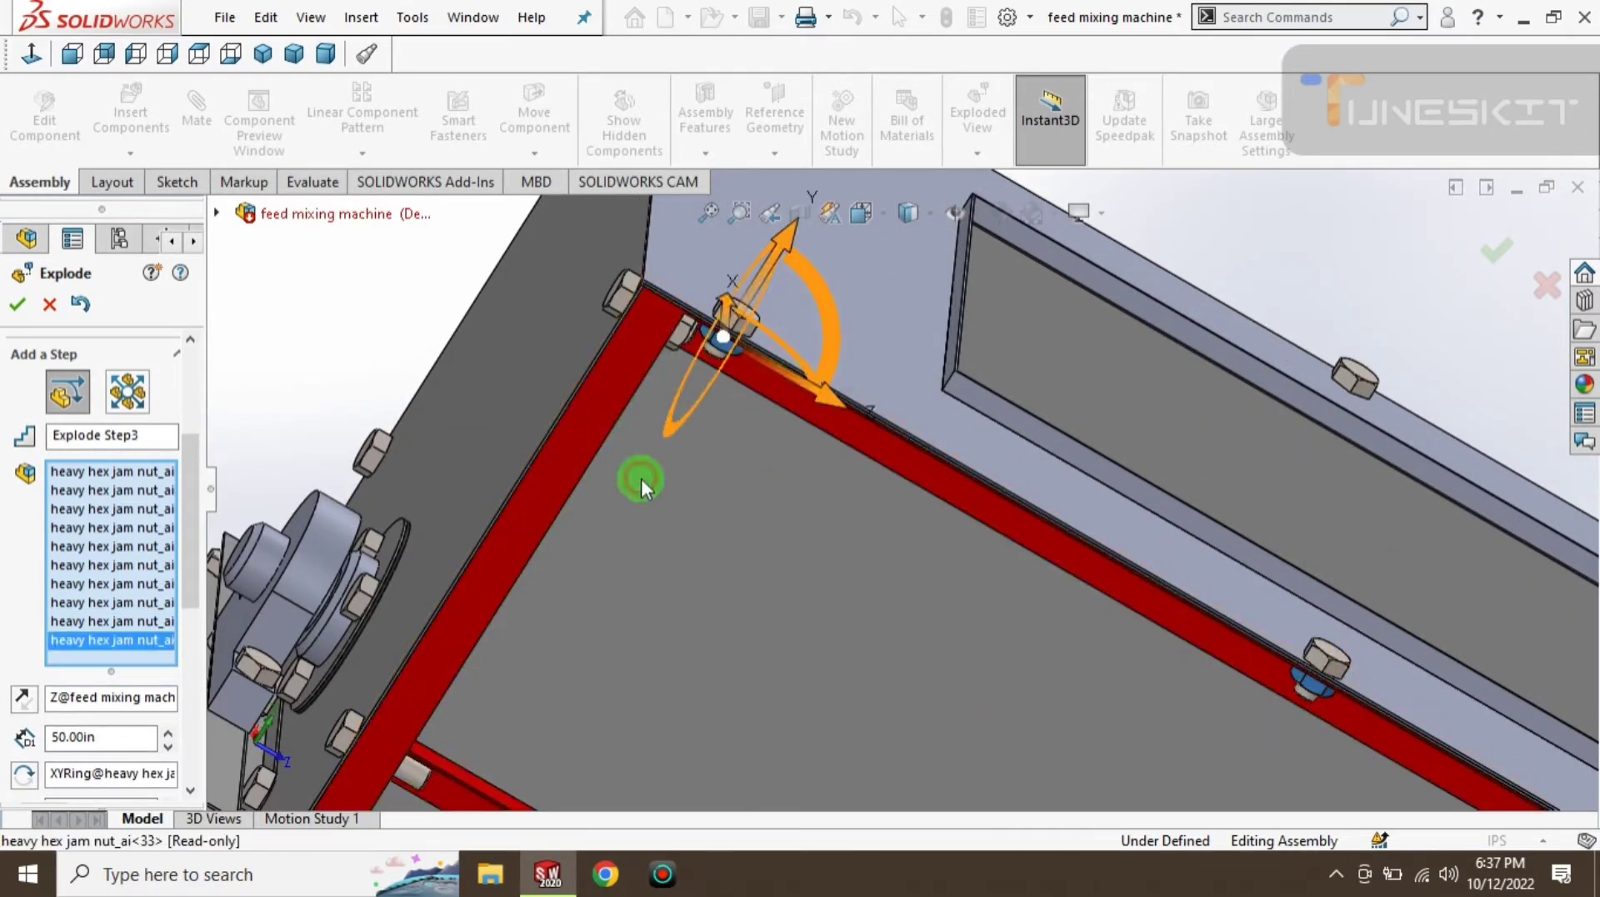
left_click(264, 55)
scroll(991, 406, "down", 2)
scroll(881, 563, "up", 1)
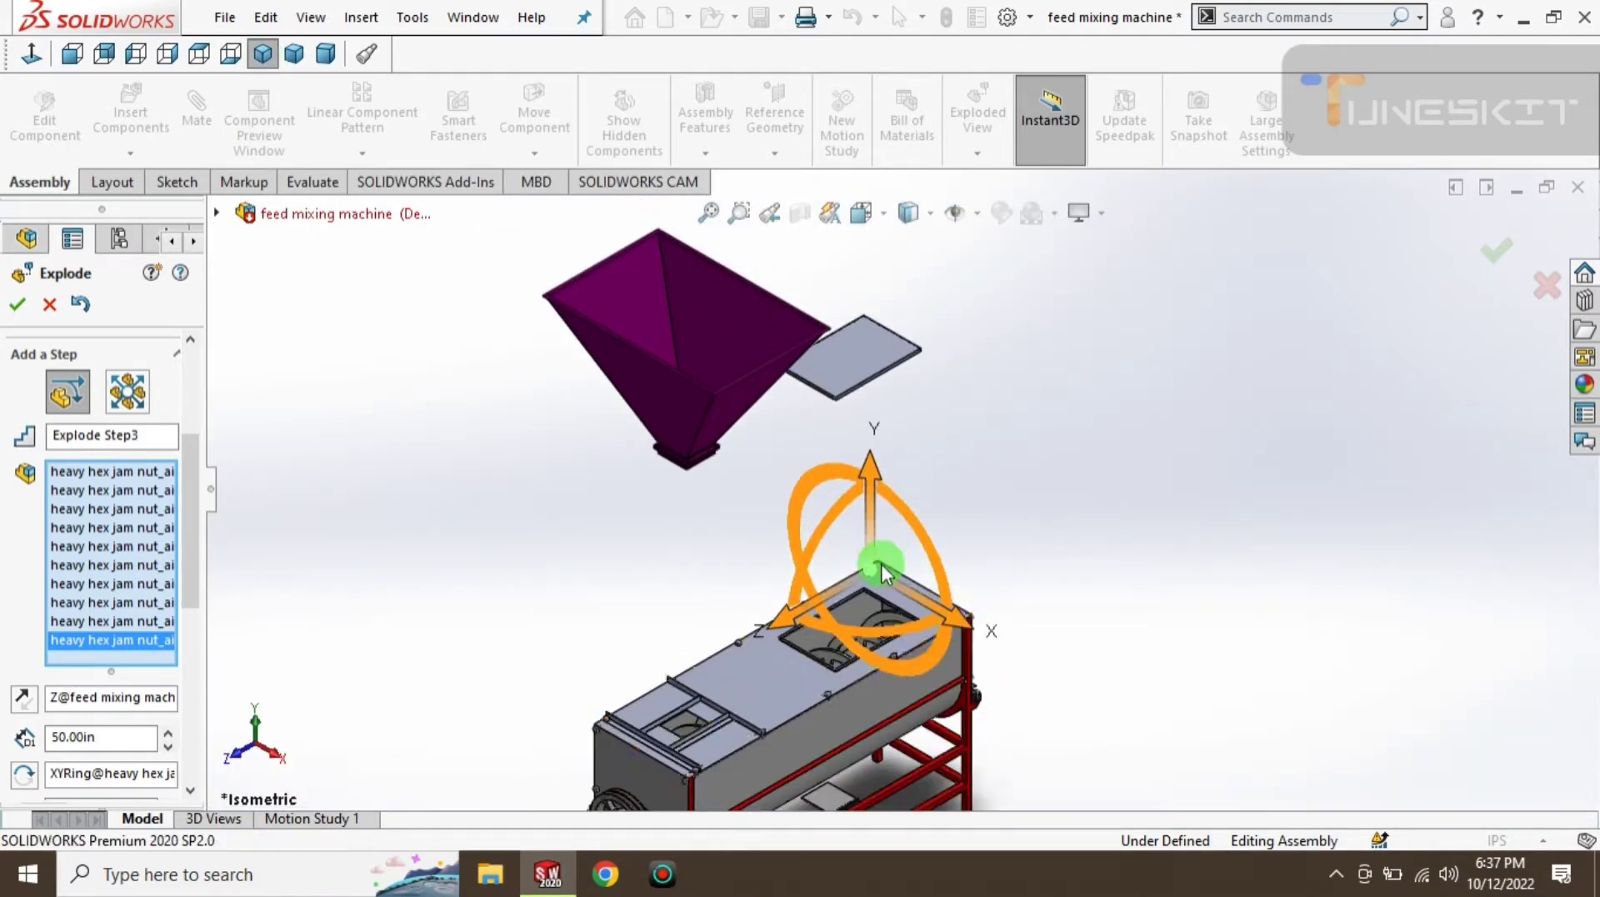
scroll(783, 663, "down", 2)
scroll(883, 552, "down", 3)
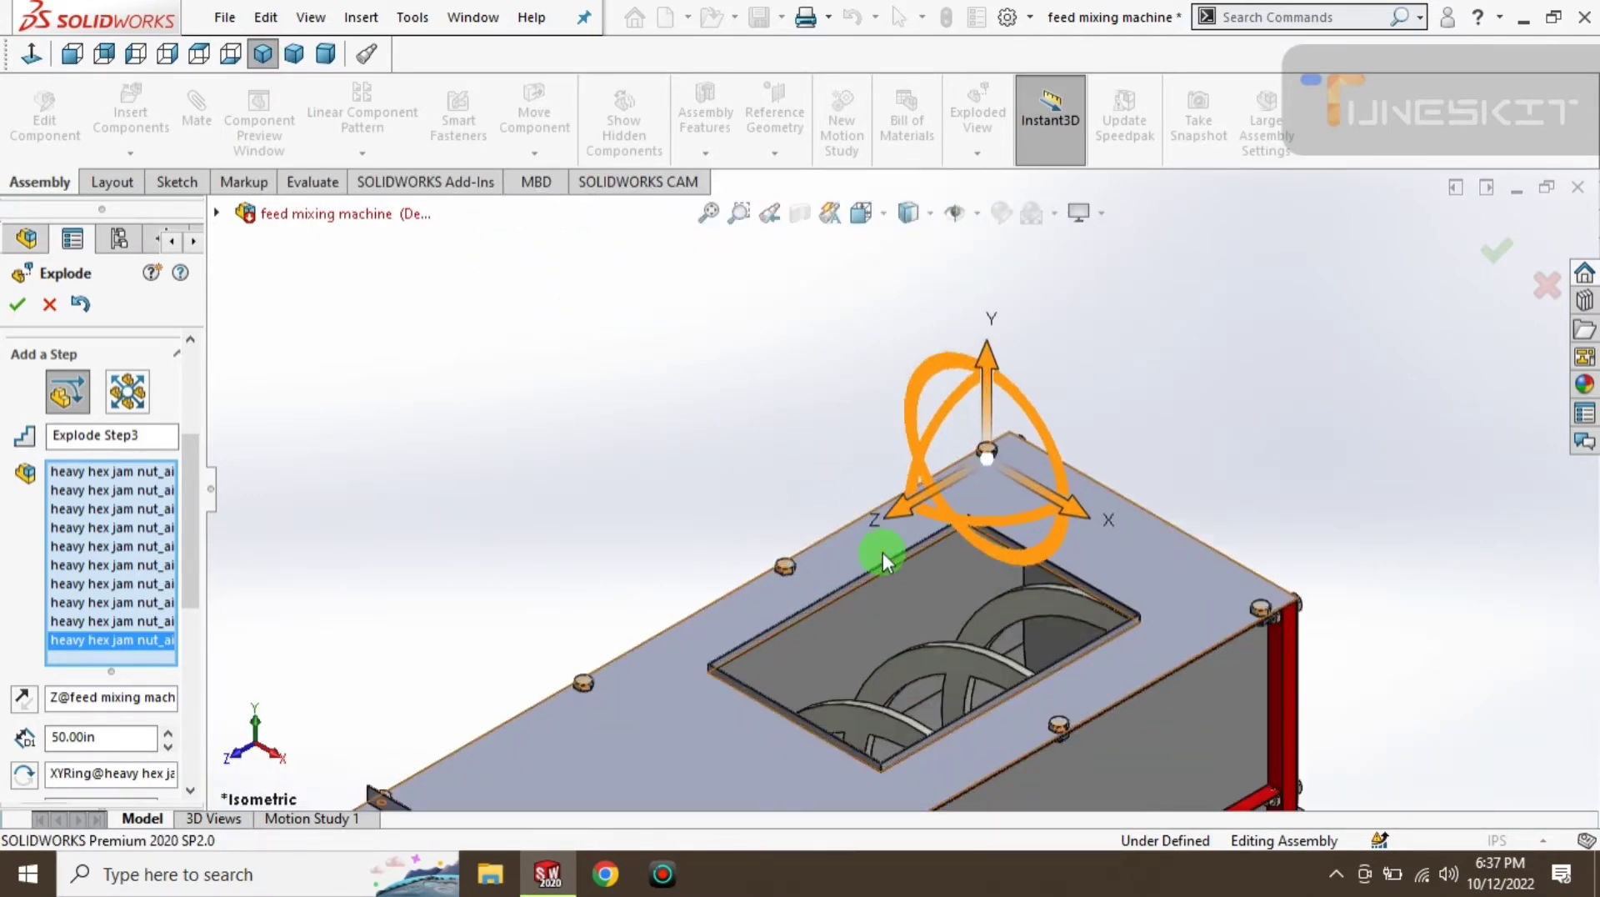
- Move the selected jam nuts 1.00 in along Y as Explode Step3
left_click_drag(983, 350, 987, 375)
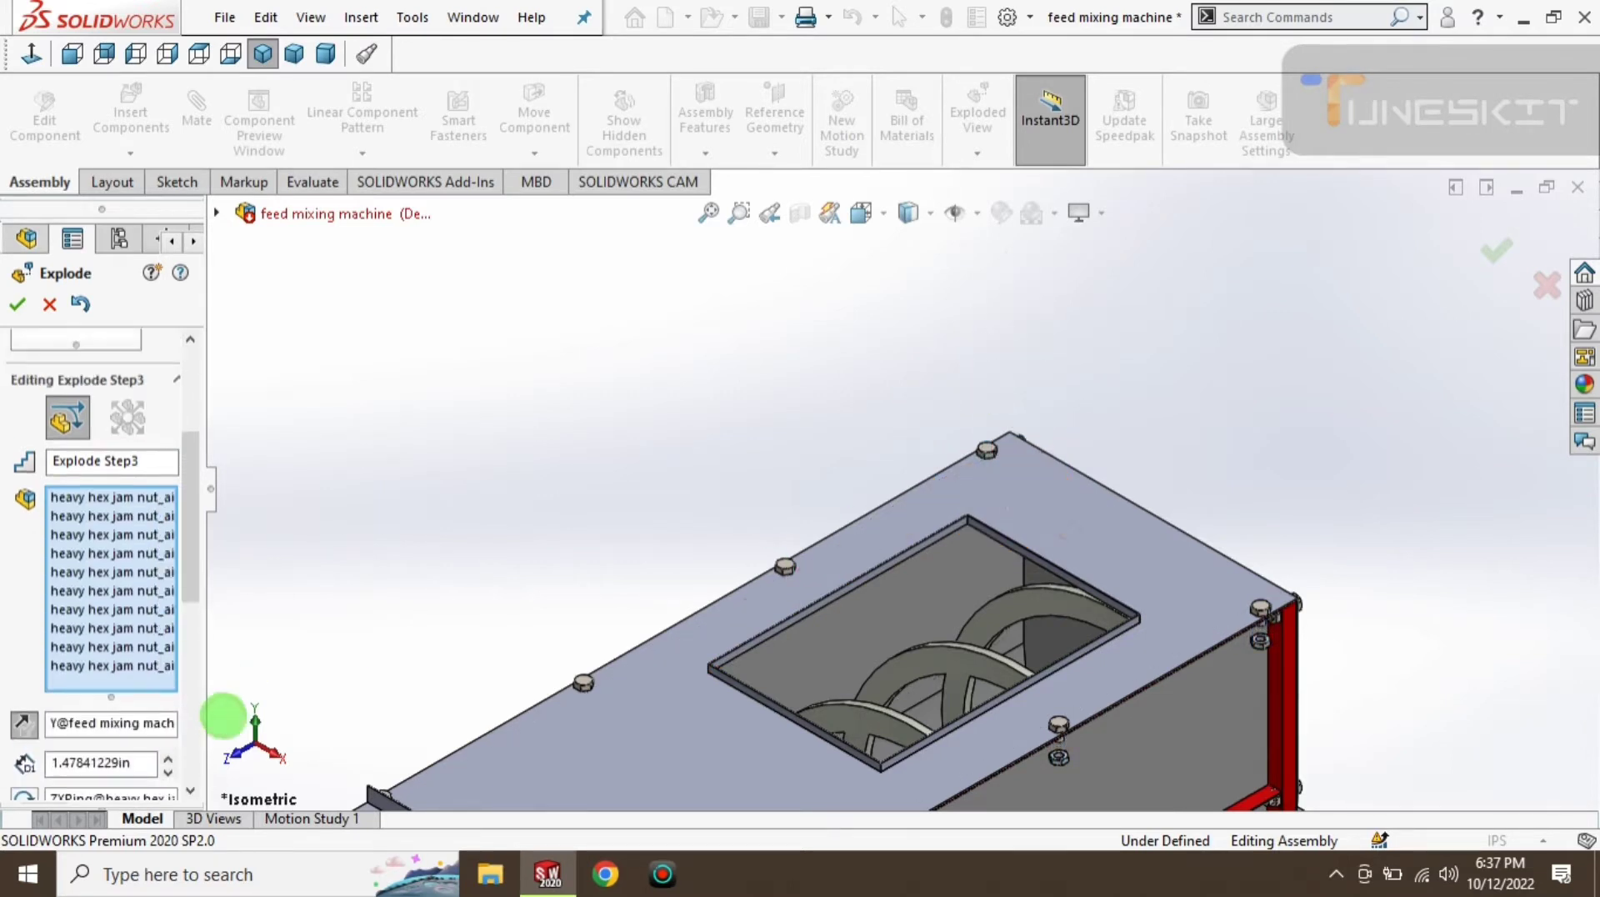
scroll(196, 614, "down", 3)
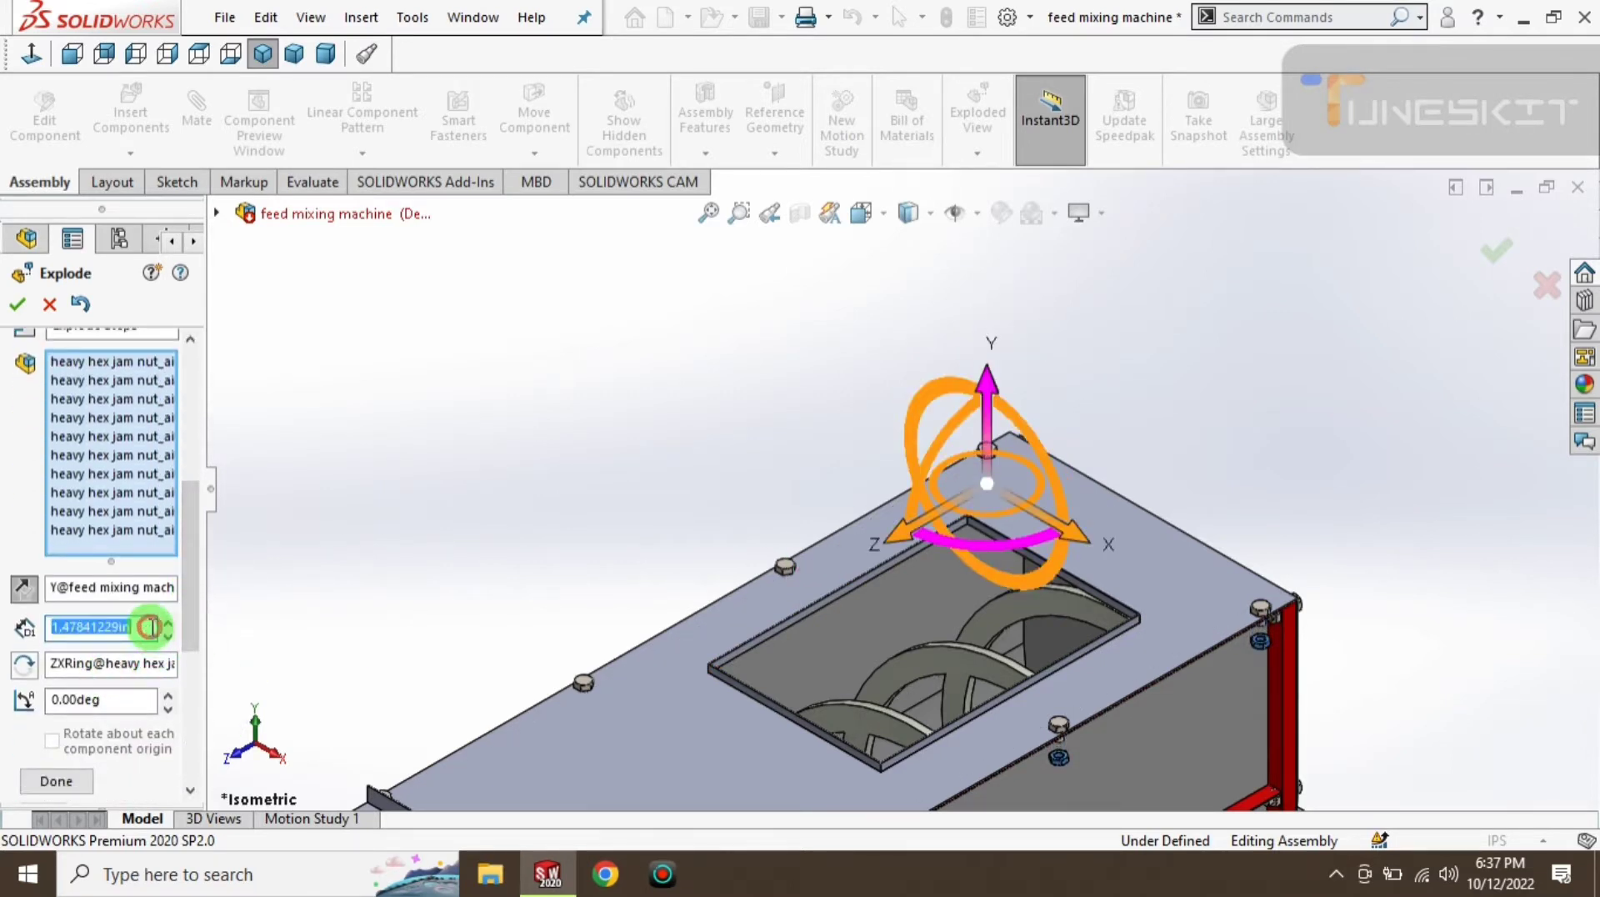
type("1")
key("Return")
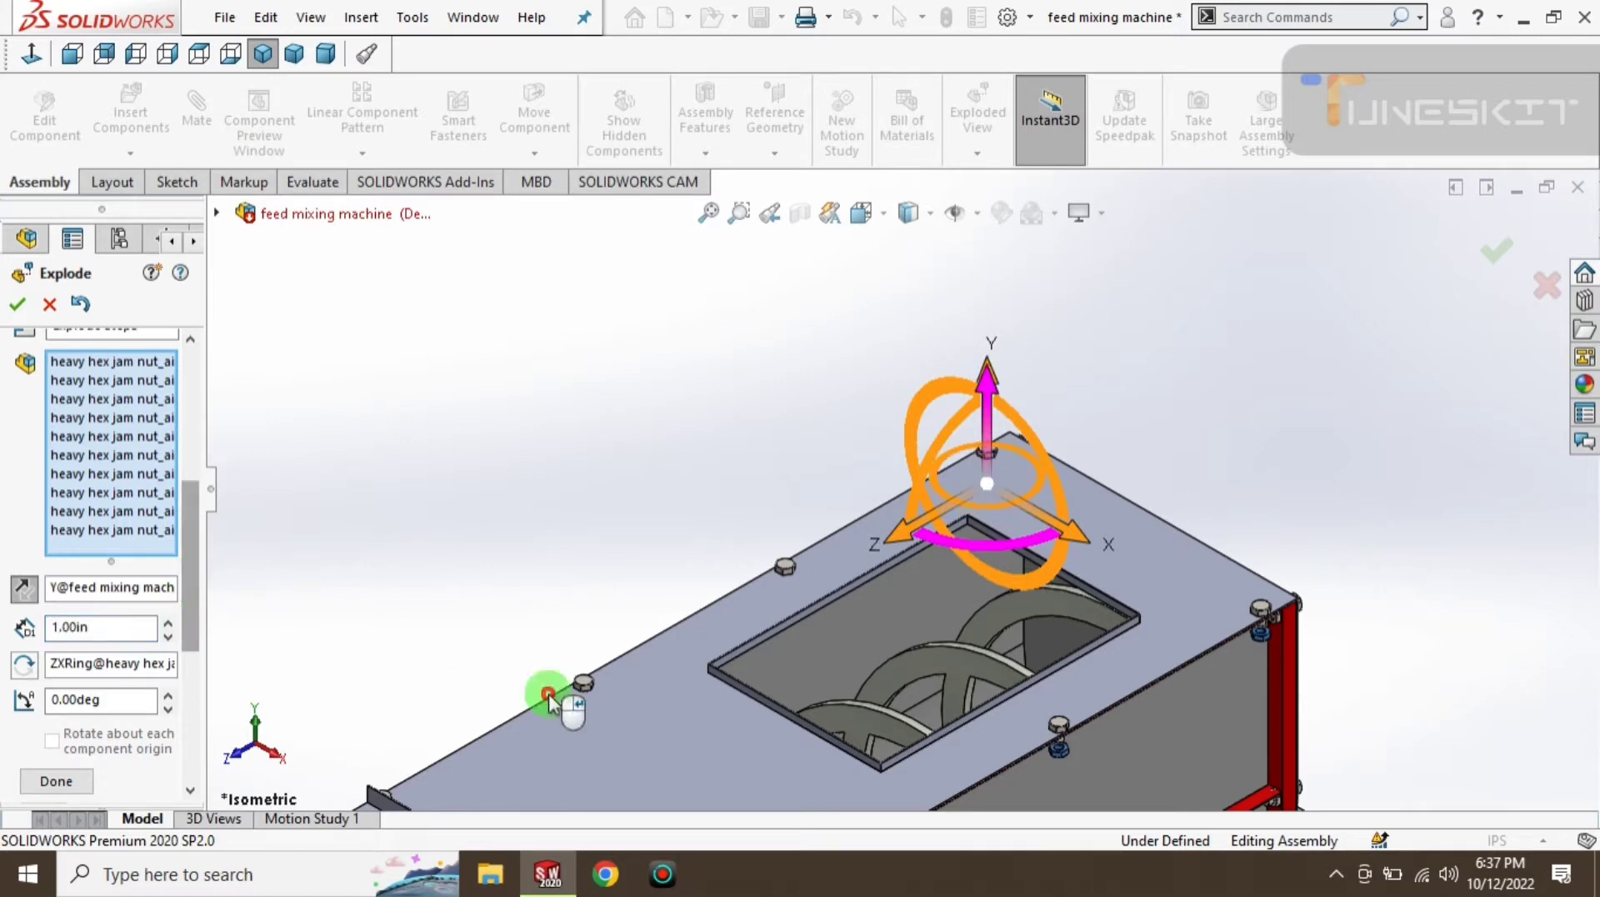
scroll(1005, 733, "down", 2)
scroll(1008, 731, "down", 3)
scroll(1004, 726, "up", 3)
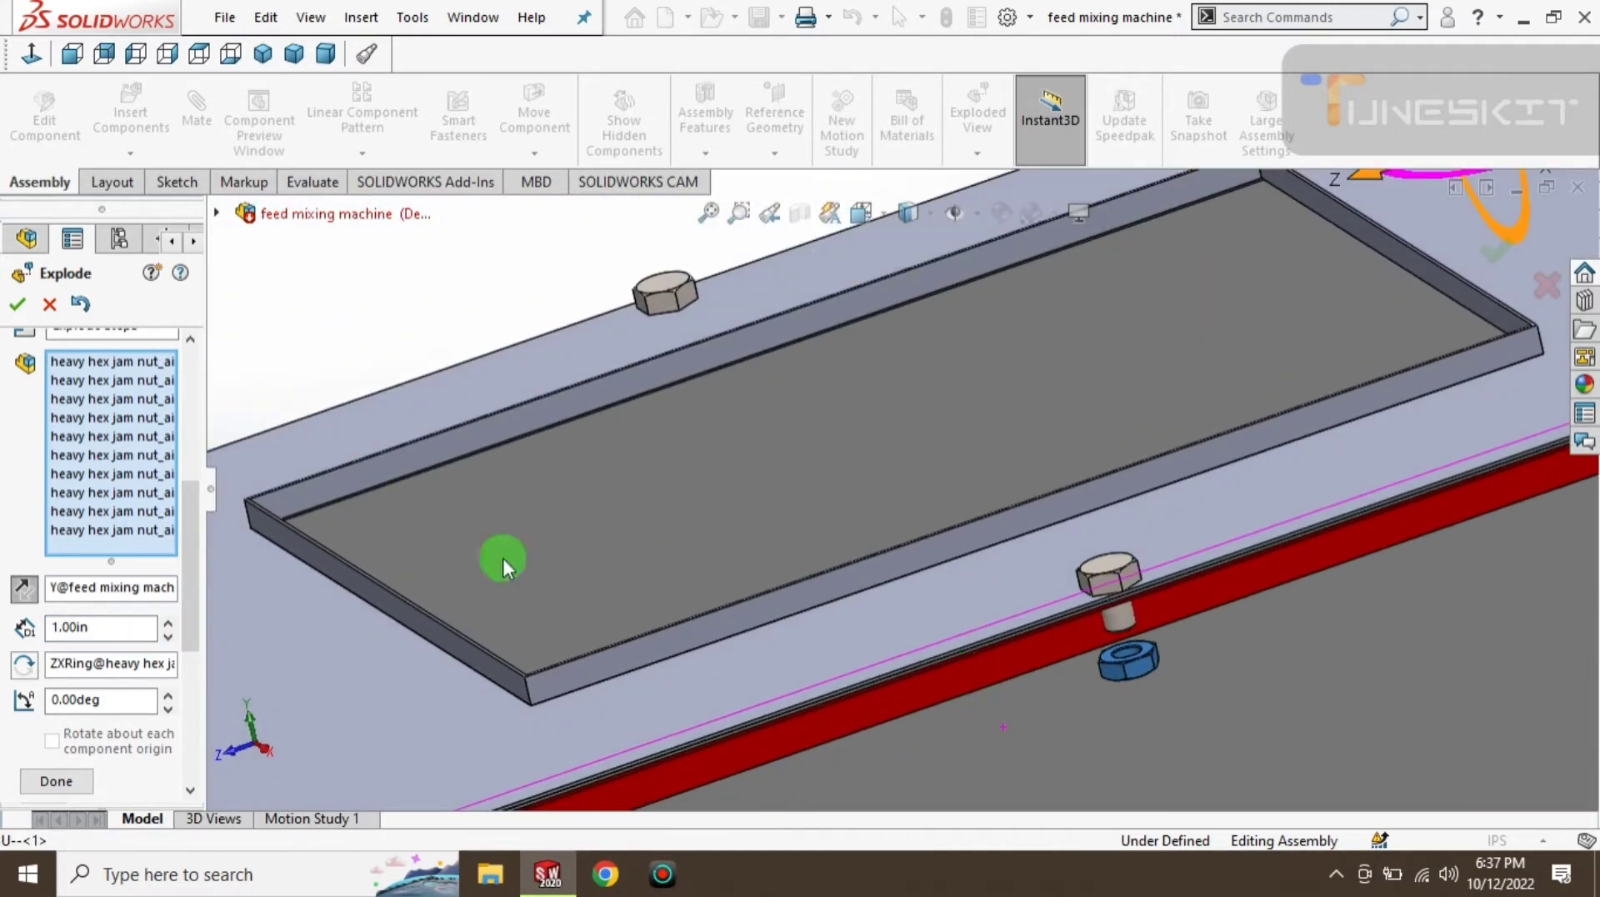
scroll(417, 625, "up", 5)
left_click(57, 781)
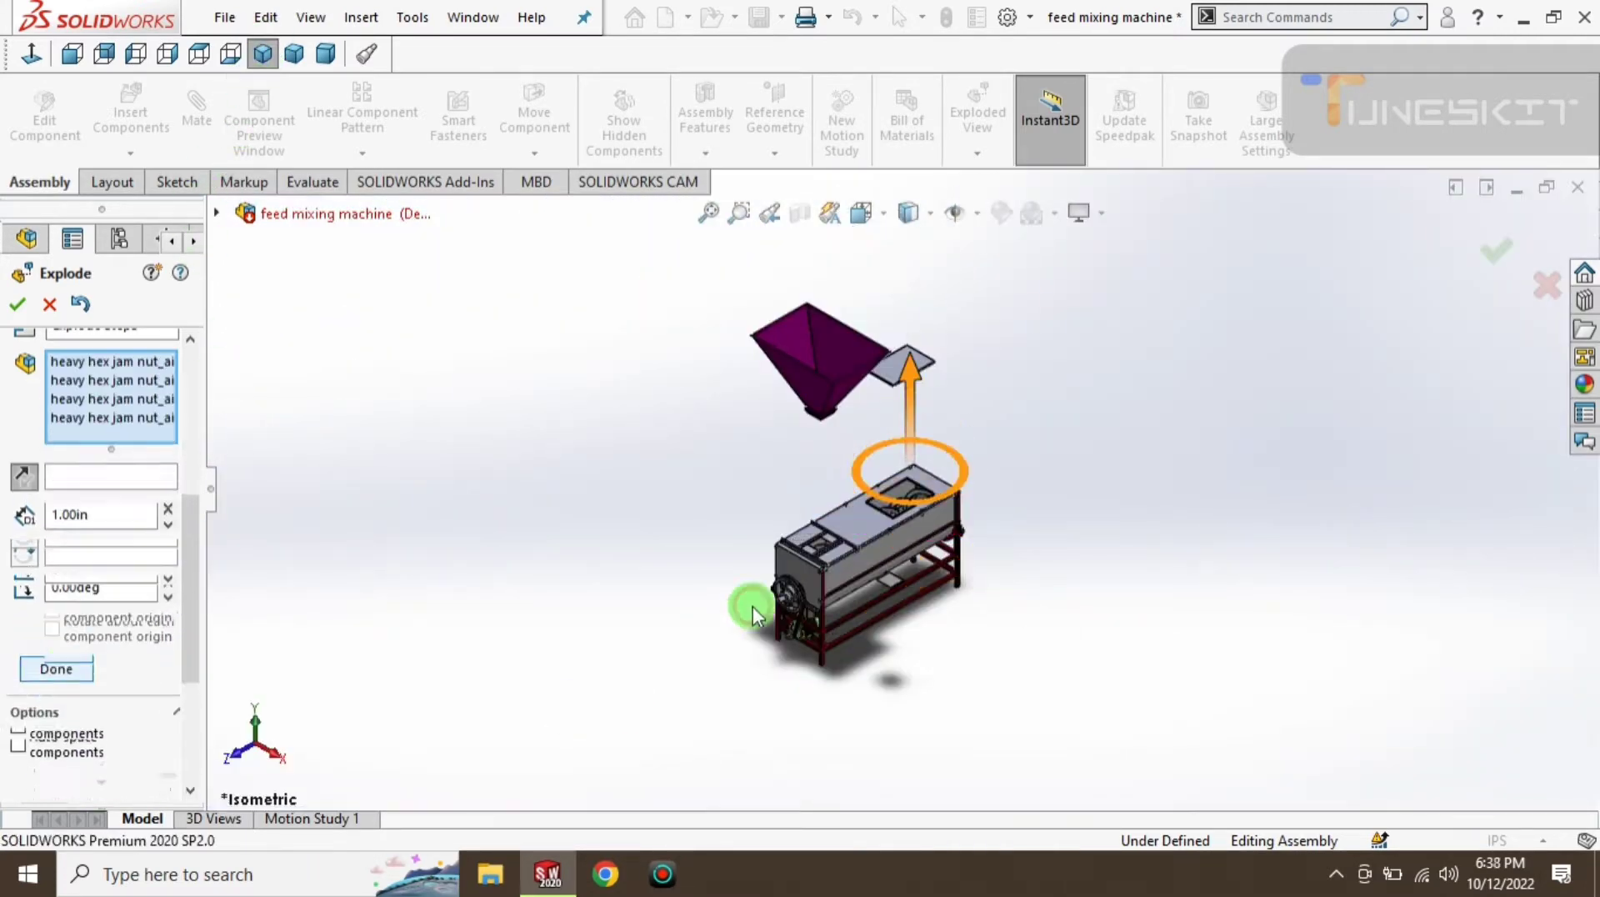
- Select the first four heavy hex bolts on the trough cover
scroll(841, 593, "down", 3)
scroll(971, 532, "down", 3)
scroll(971, 531, "down", 2)
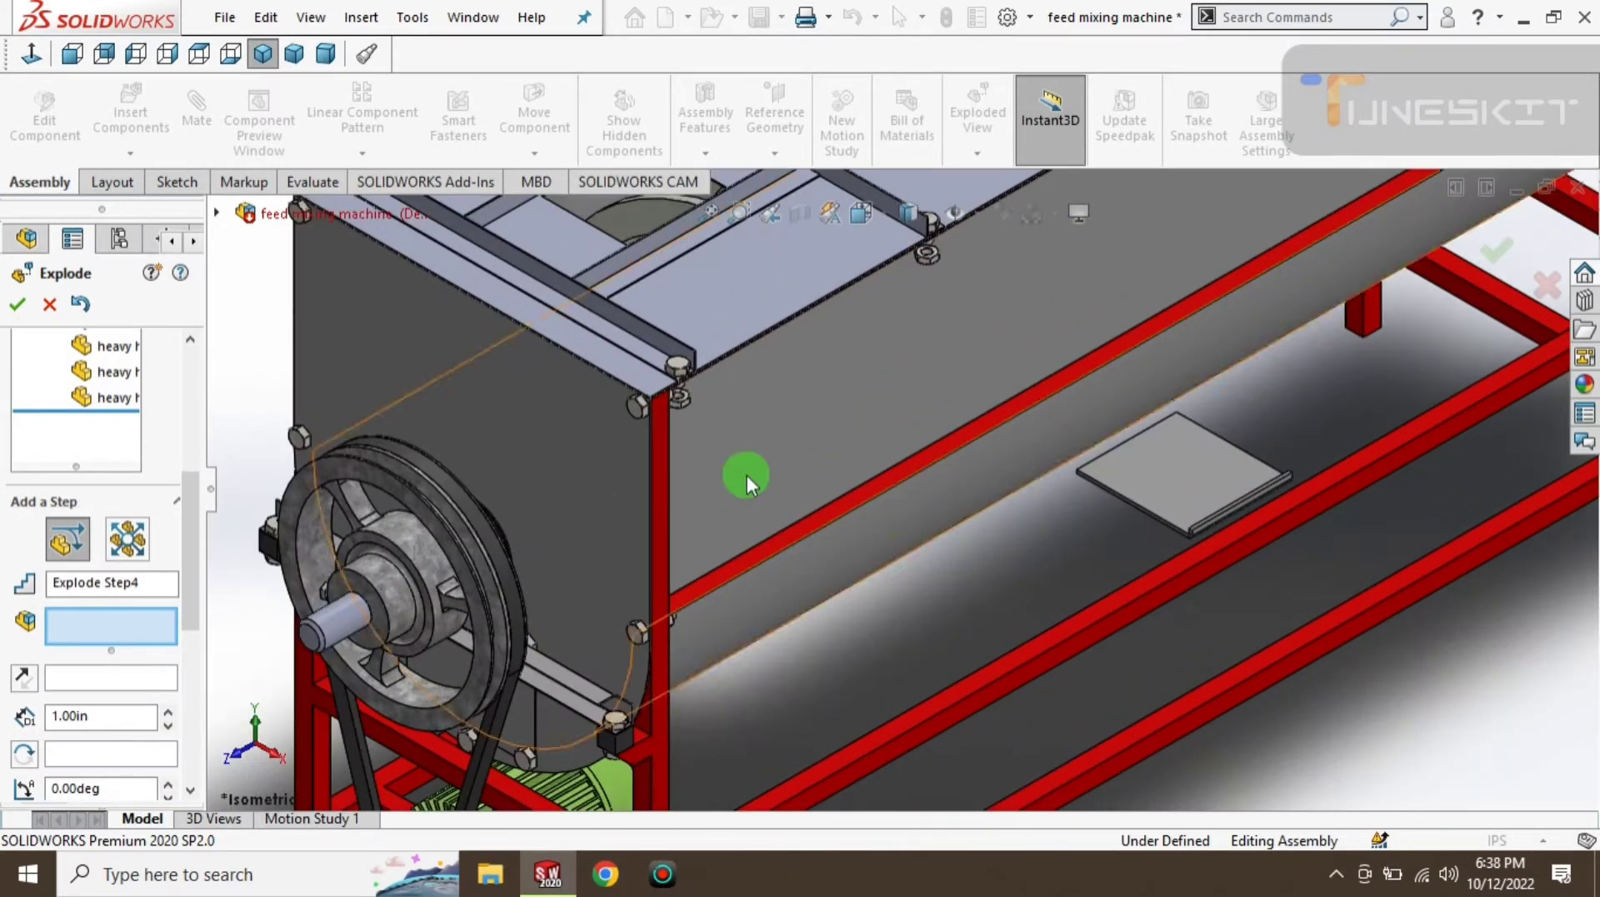
scroll(695, 423, "up", 2)
scroll(747, 338, "up", 2)
scroll(747, 337, "down", 2)
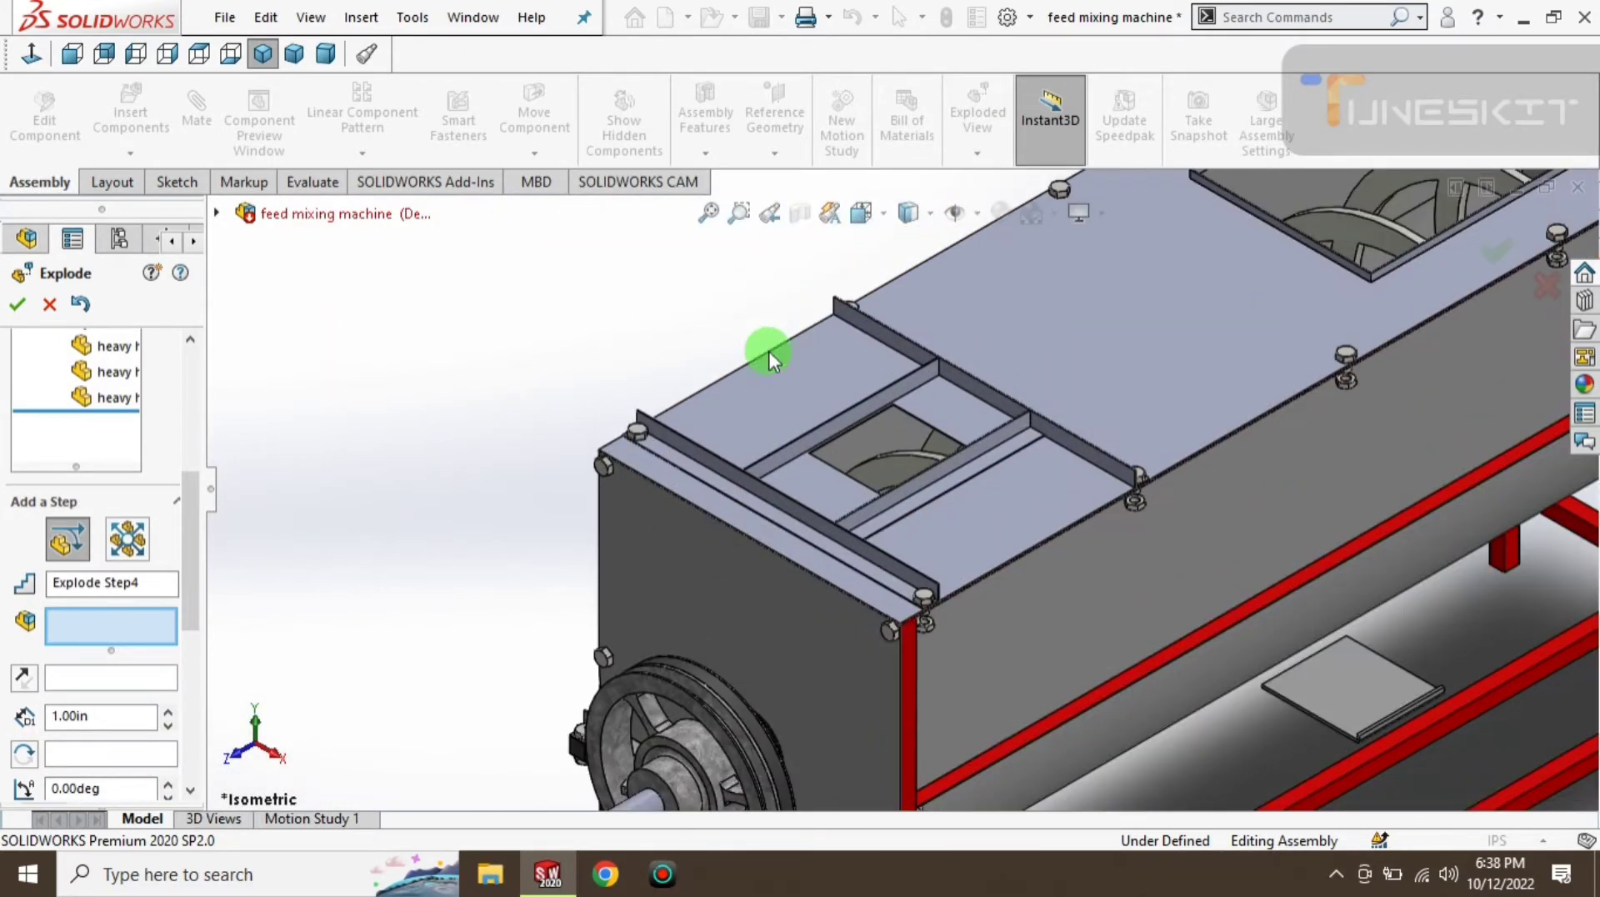
scroll(911, 591, "down", 3)
left_click(941, 554)
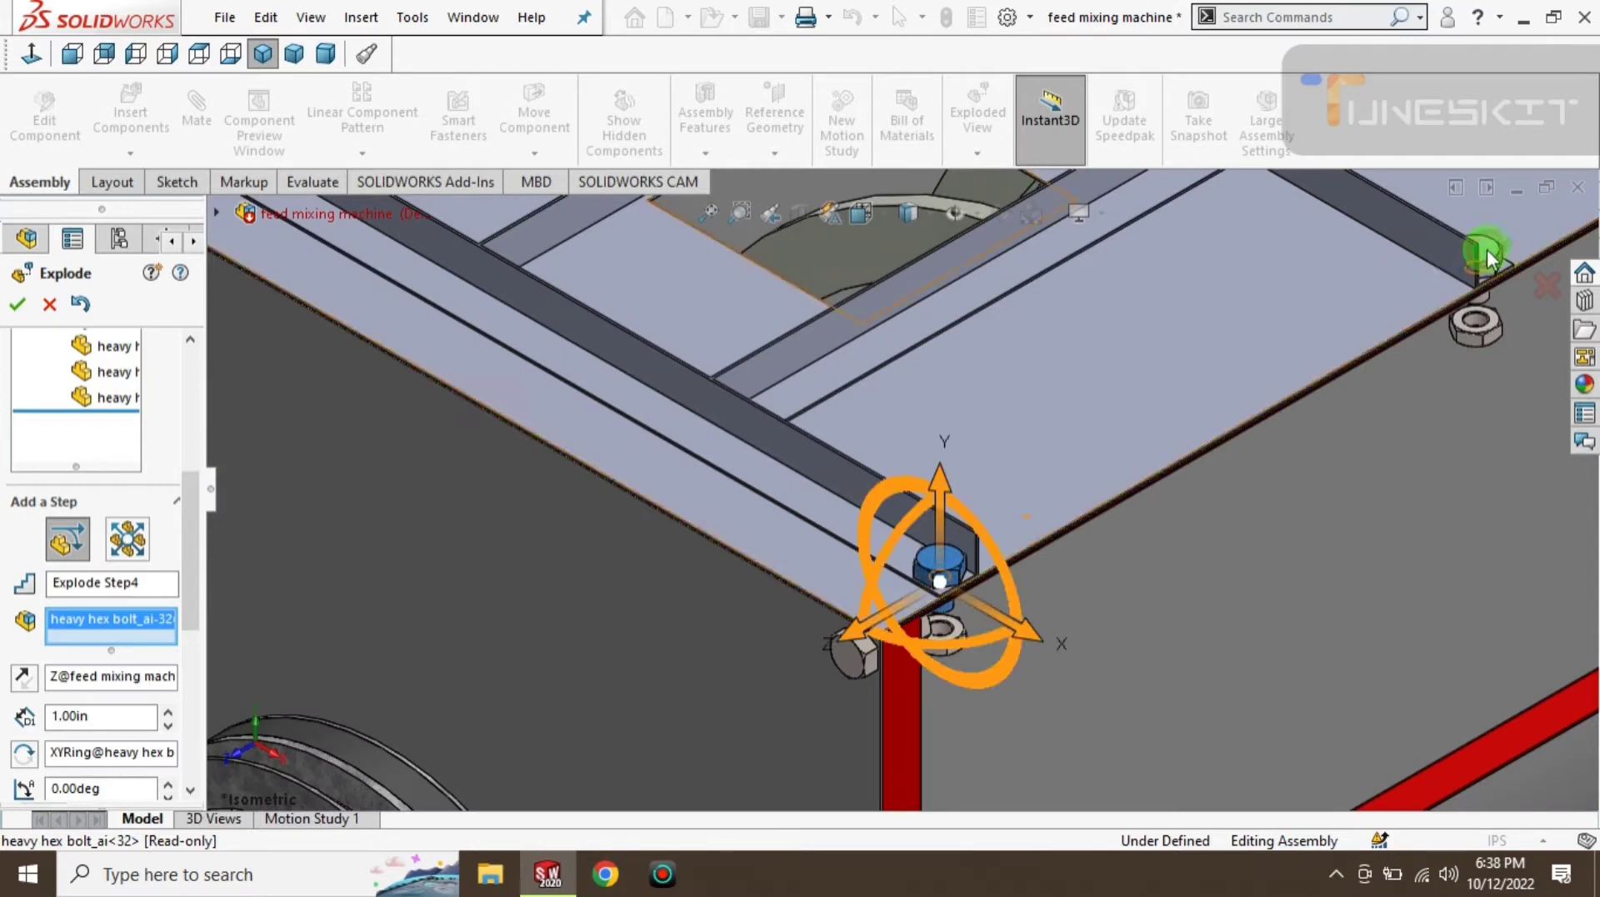
middle_click_drag(1437, 278, 1313, 361, "ctrl")
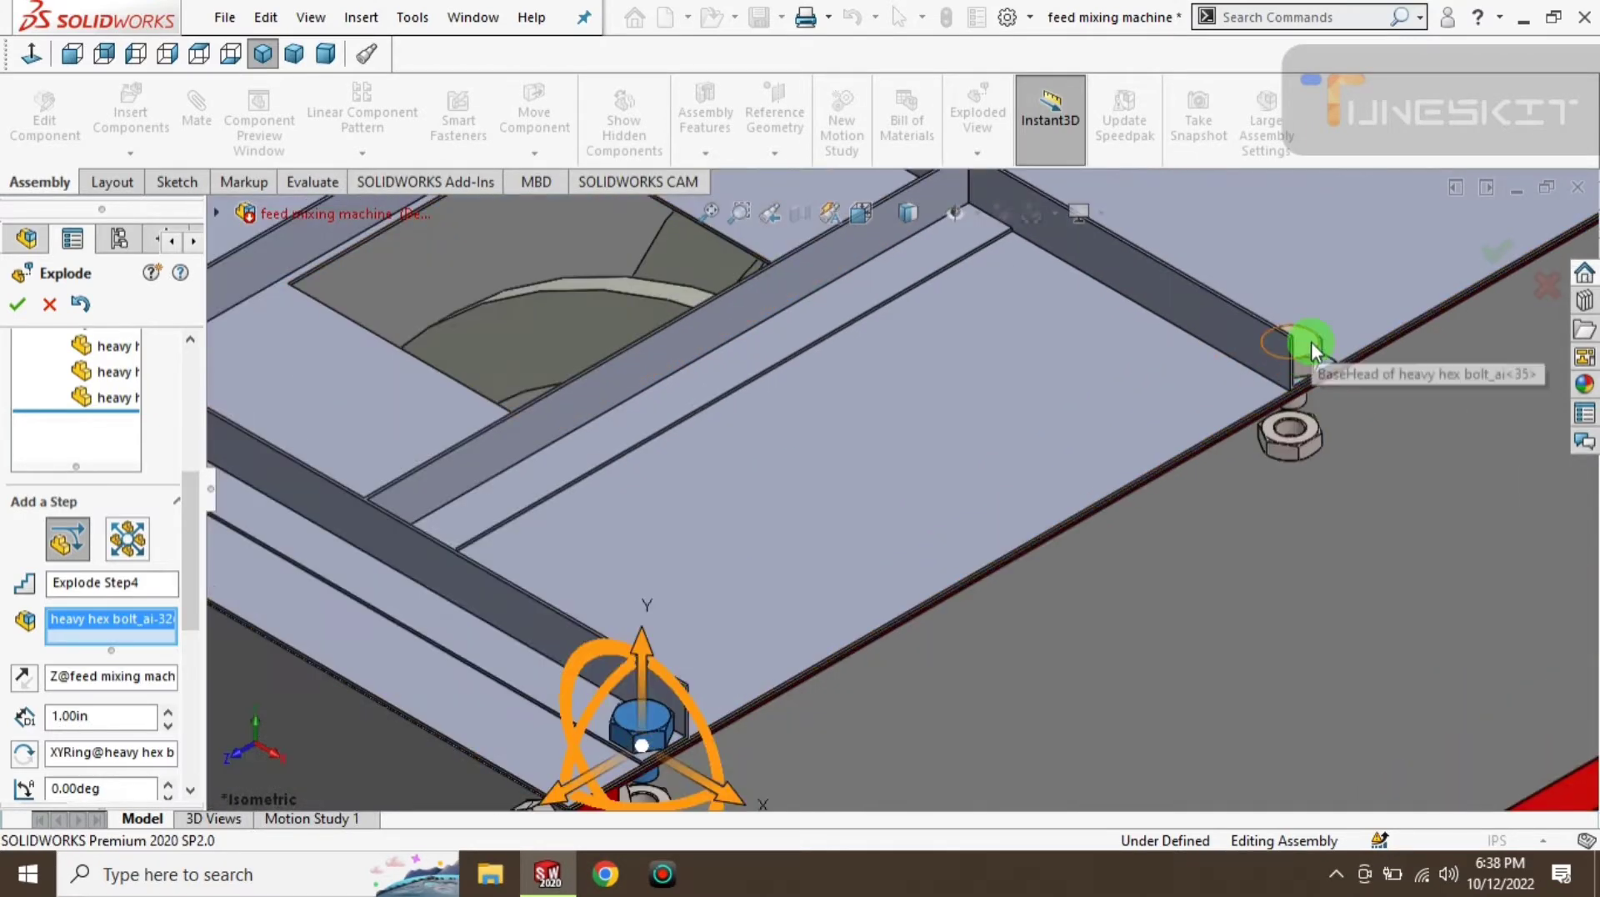
left_click(1311, 342)
scroll(790, 381, "up", 3)
scroll(400, 350, "down", 3)
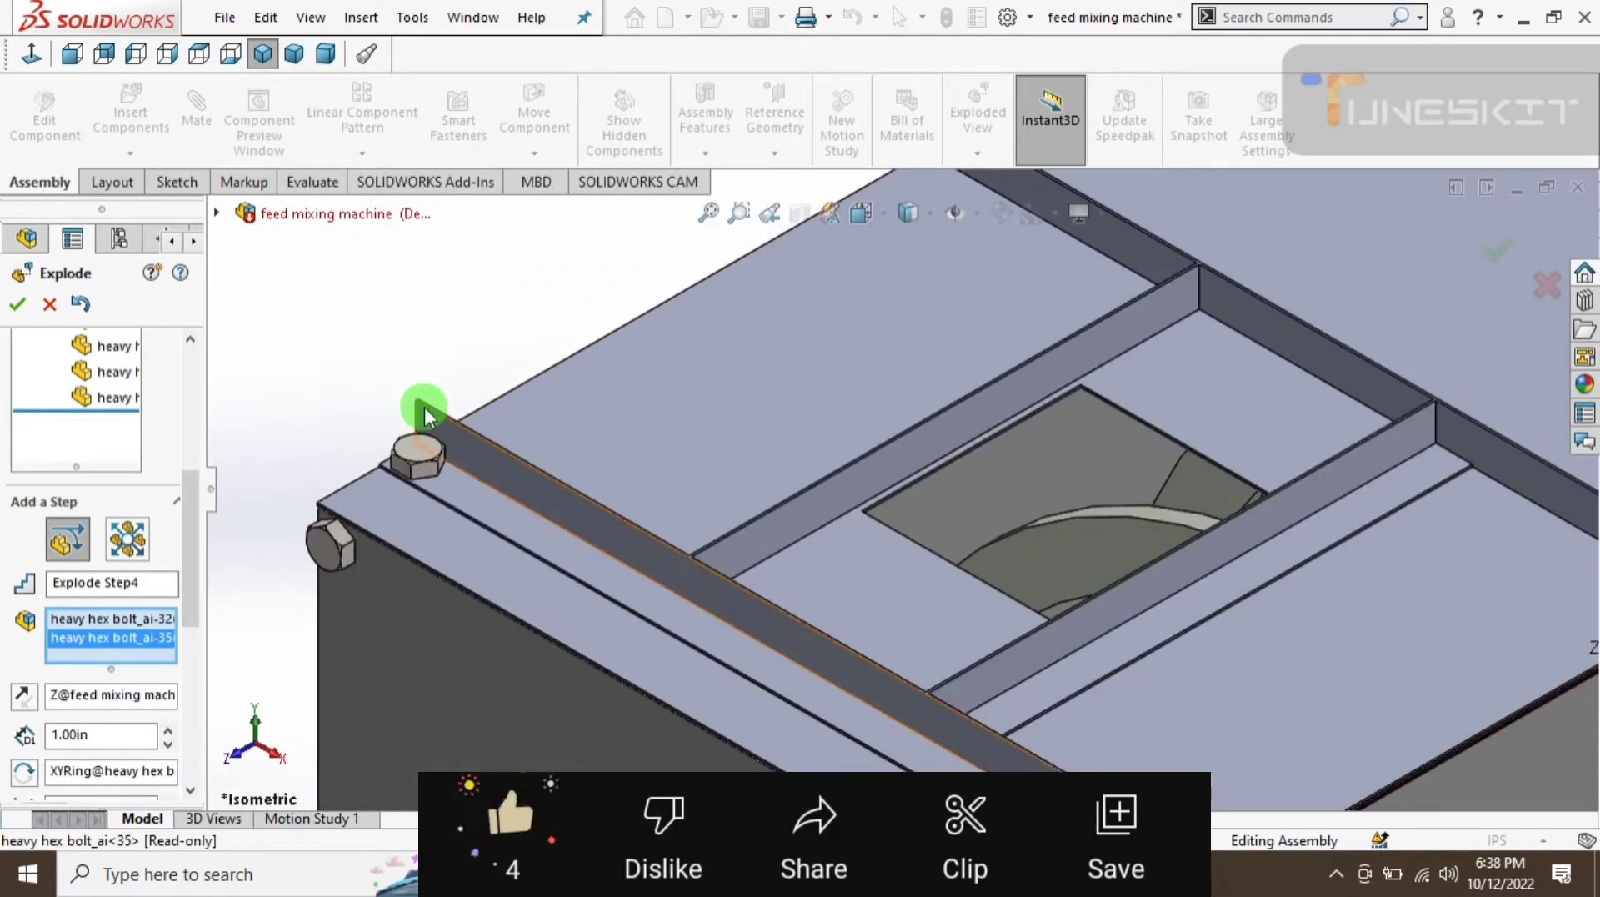
left_click(418, 458)
scroll(597, 332, "up", 3)
scroll(953, 278, "down", 3)
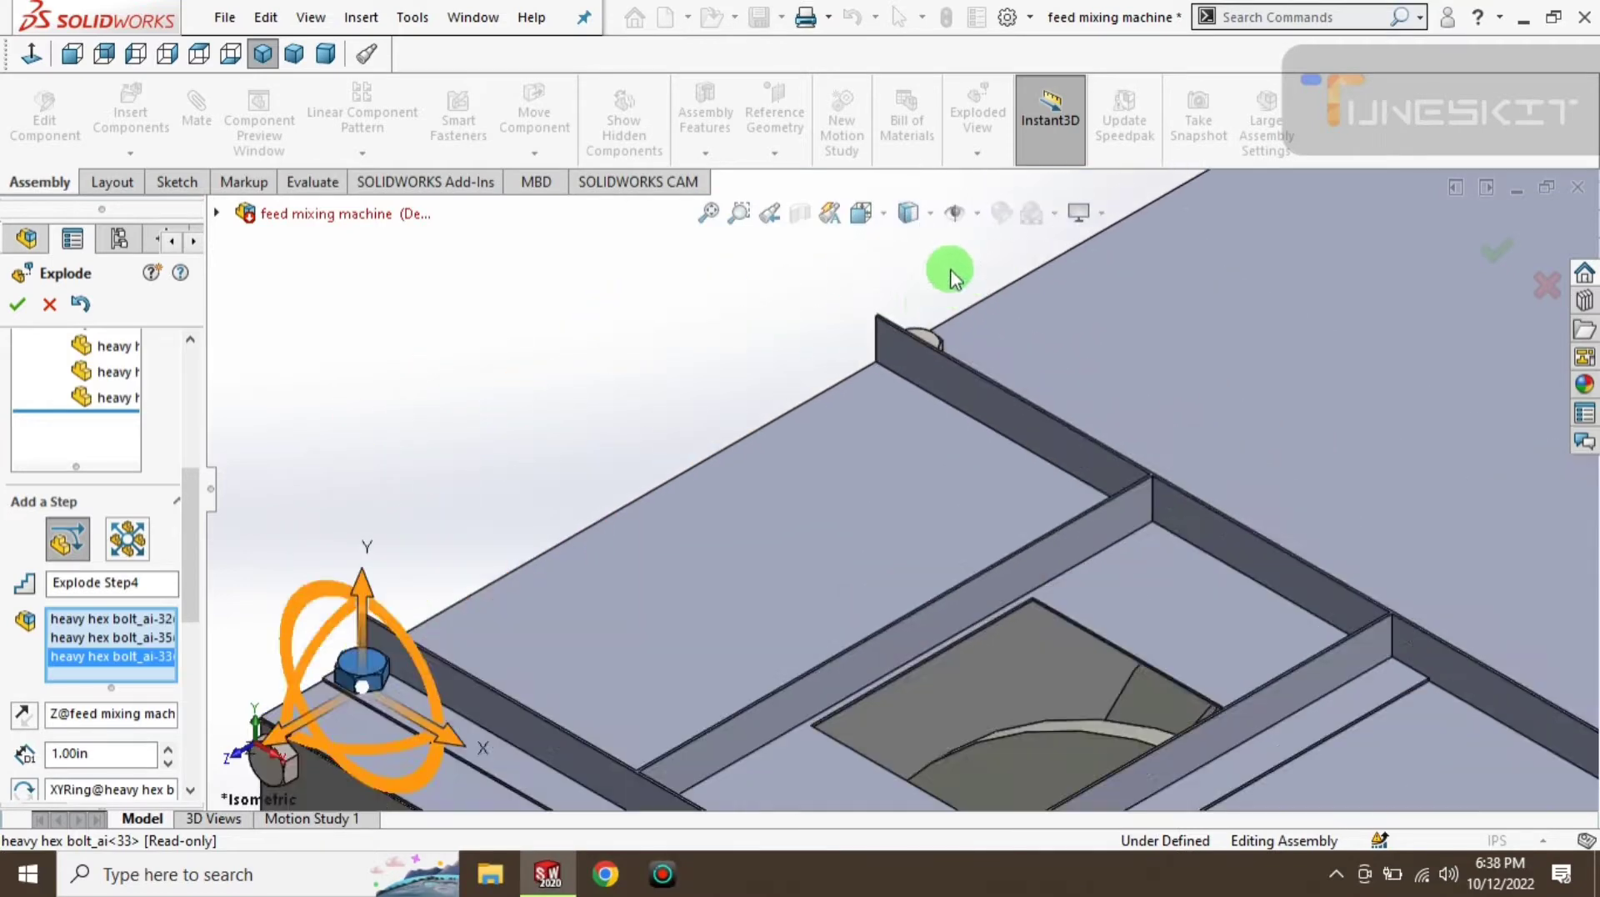
left_click(925, 336)
scroll(950, 326, "up", 3)
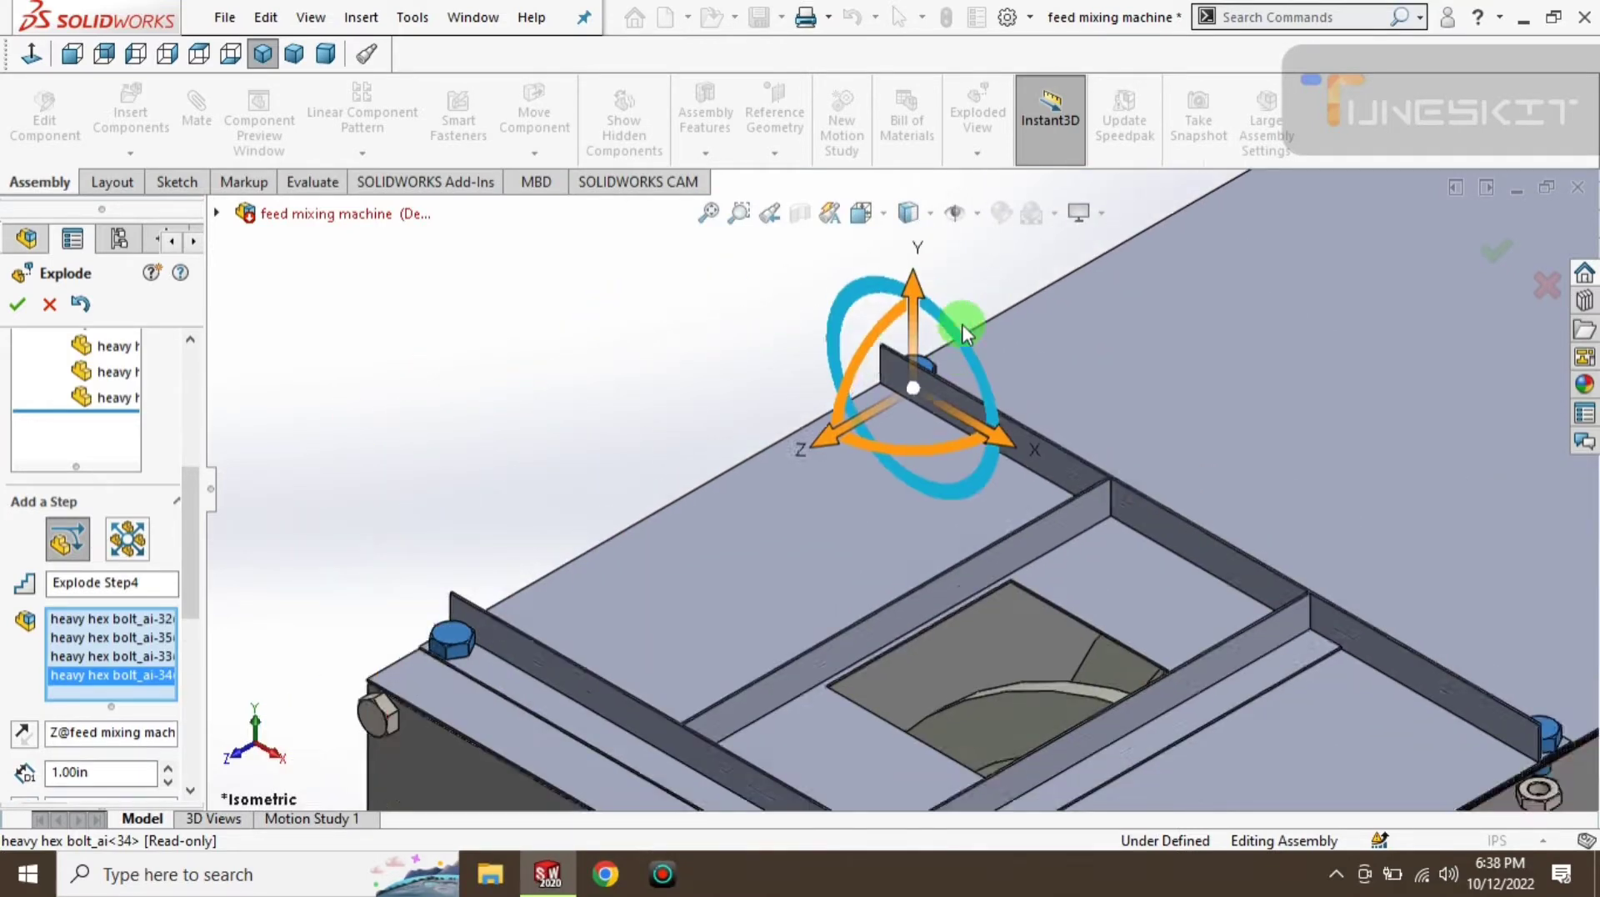
scroll(1183, 250, "down", 3)
- Add bolts bolt_ai-36 through bolt_ai-41 to the selection
left_click(948, 469)
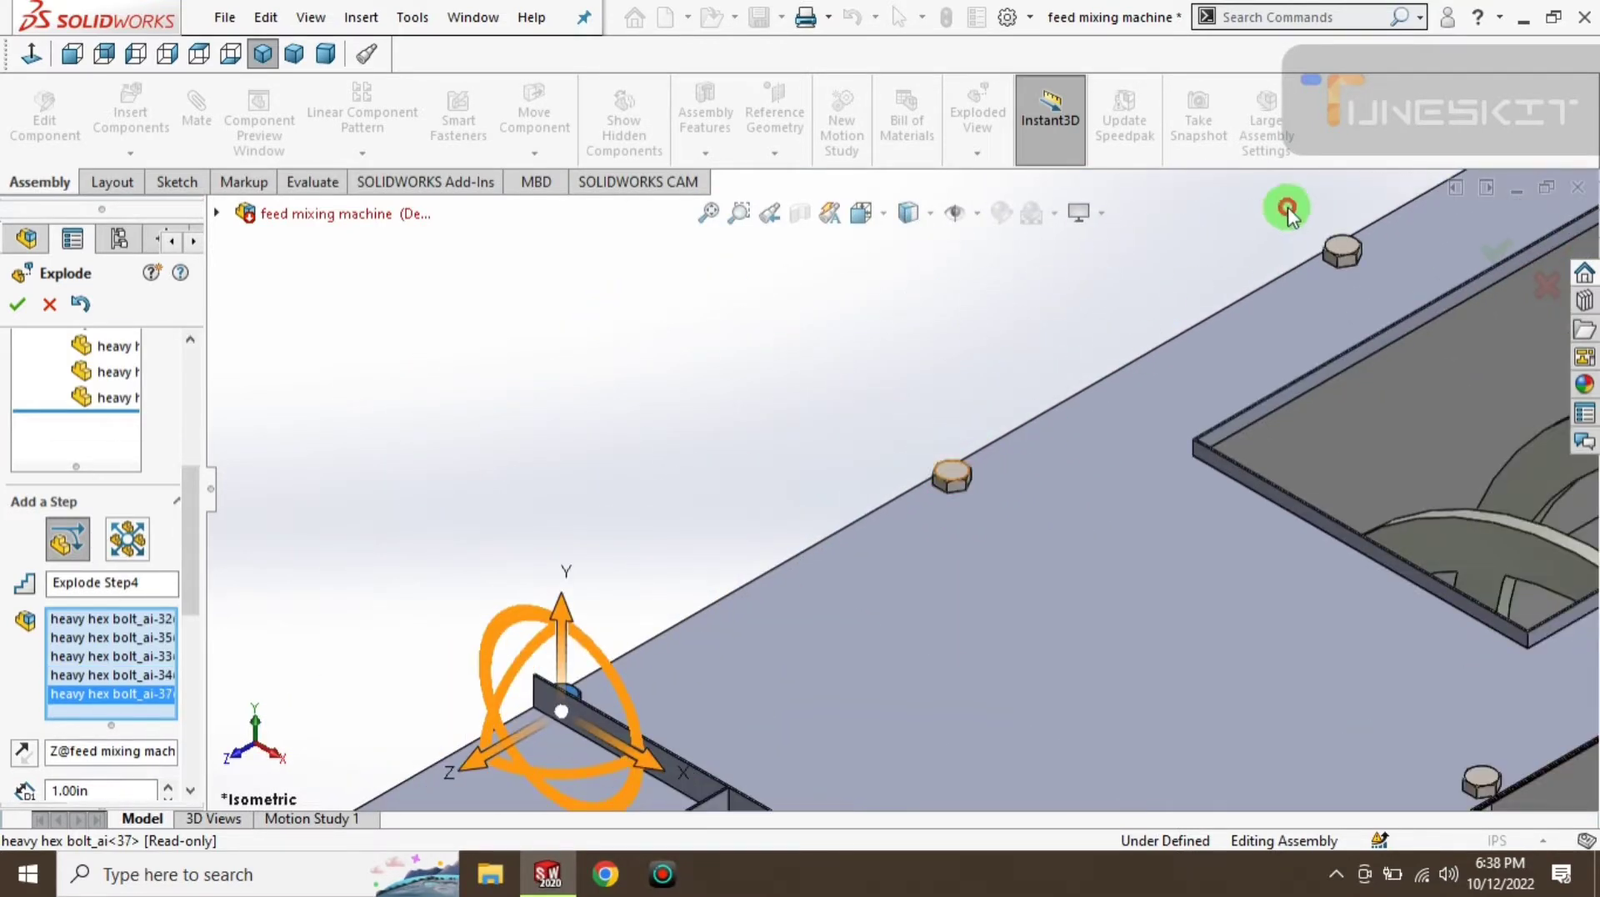
left_click(1341, 248)
left_click(1482, 771)
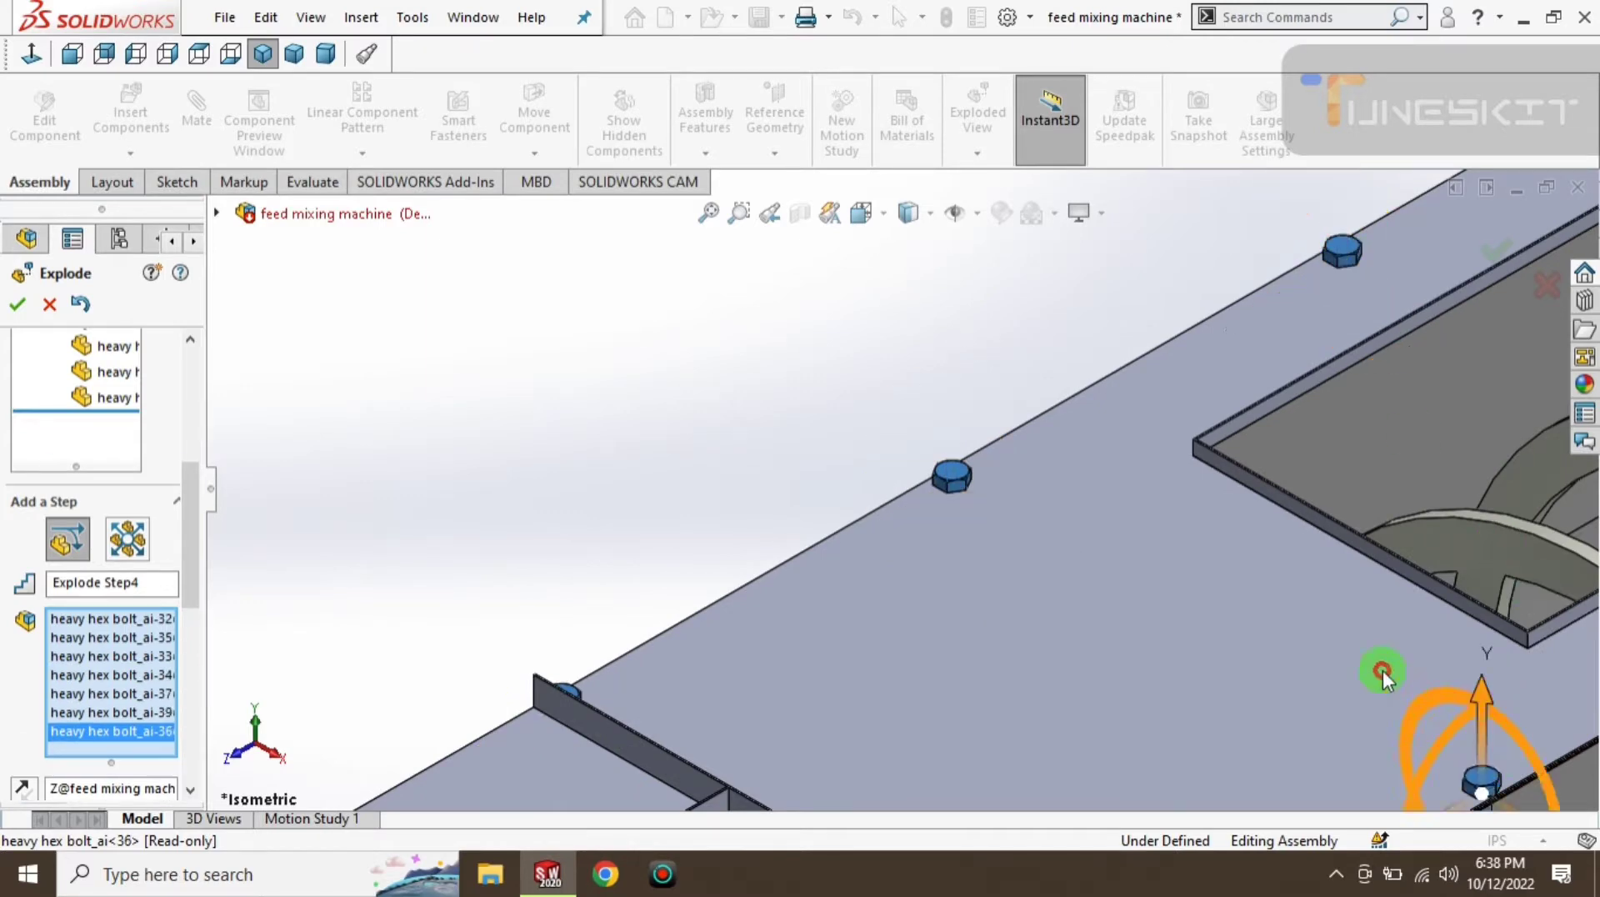
scroll(1383, 658, "up", 3)
scroll(1385, 647, "up", 2)
scroll(1267, 542, "down", 2)
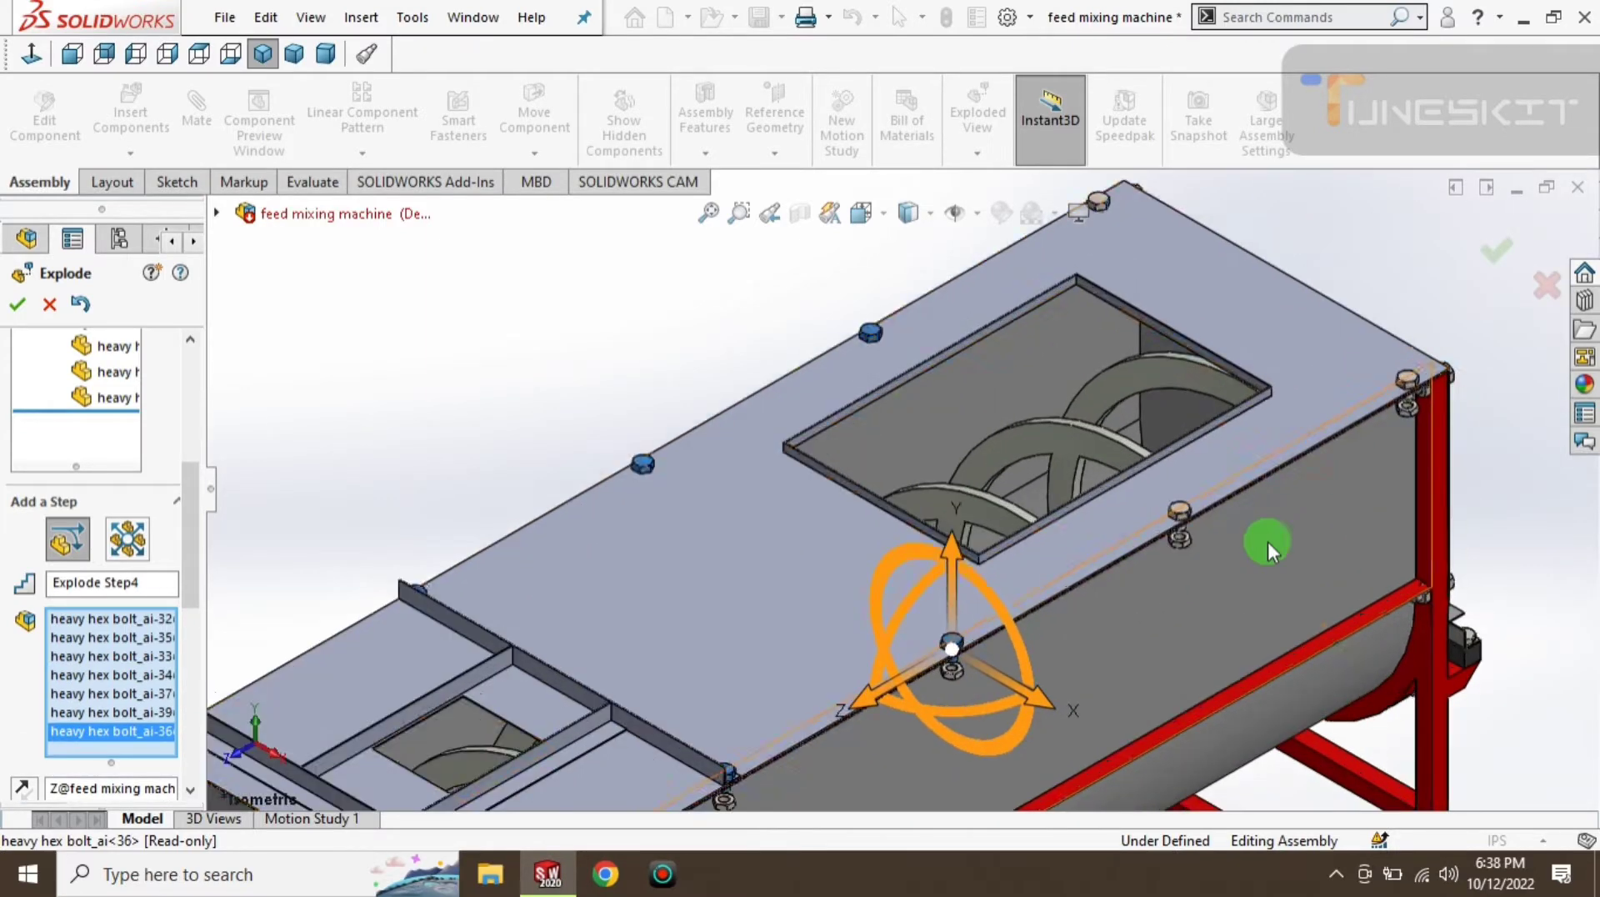
left_click(1181, 505)
left_click(1404, 377)
scroll(1073, 207, "up", 2)
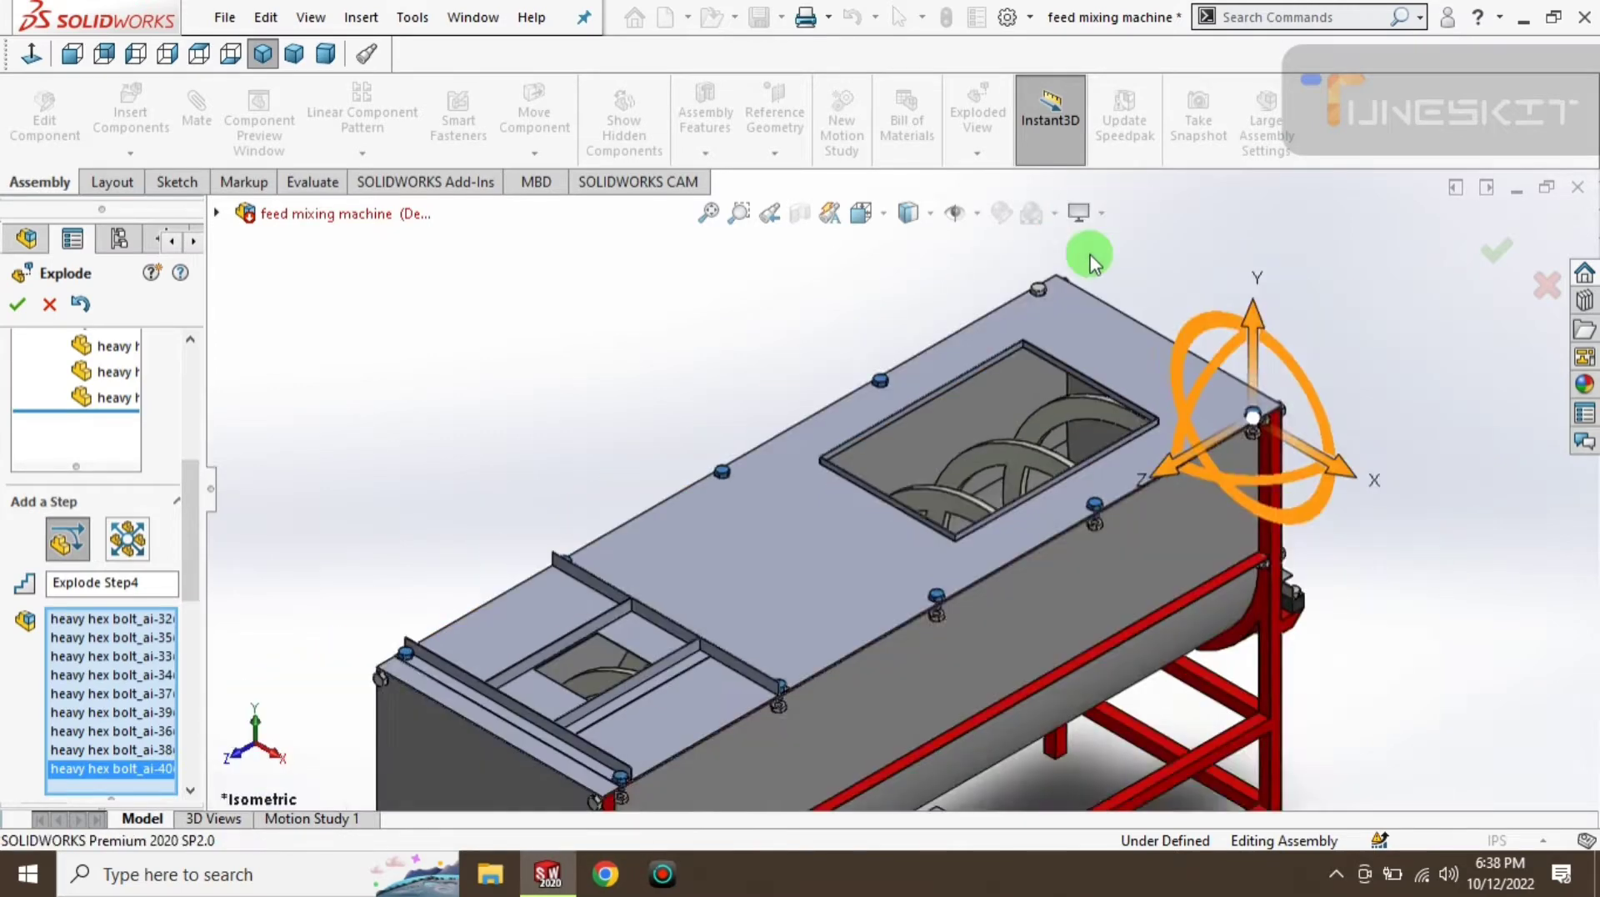
left_click(969, 367)
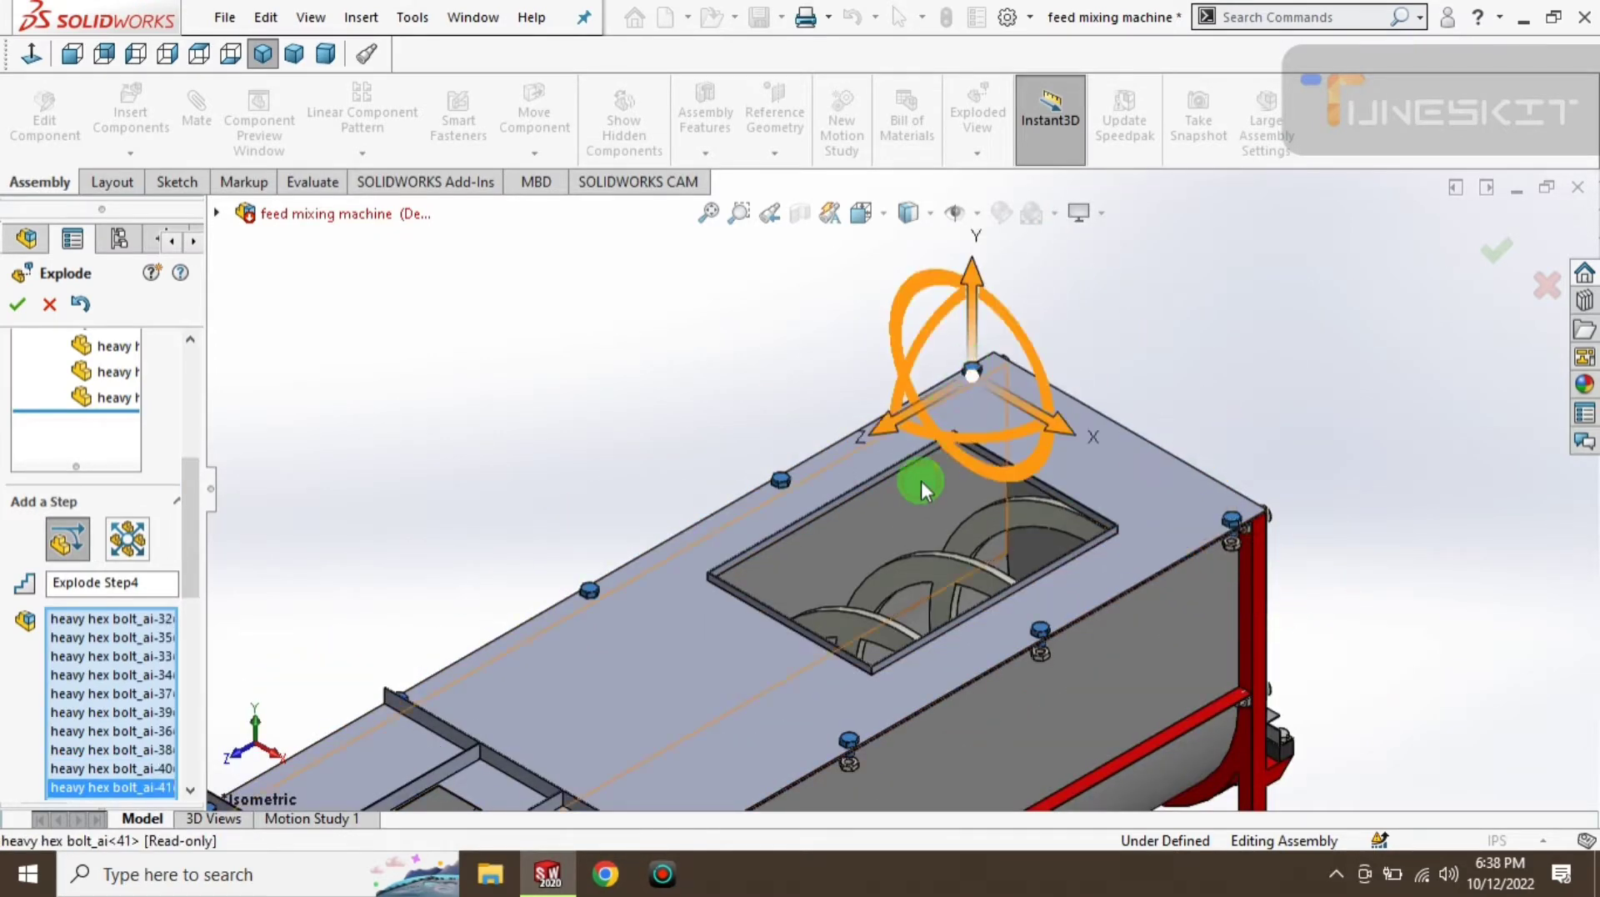
scroll(893, 435, "up", 3)
- Lift the selected bolts 5 in along Y as Explode Step4
left_click_drag(930, 338, 929, 302)
left_click_drag(193, 546, 160, 623)
type("5")
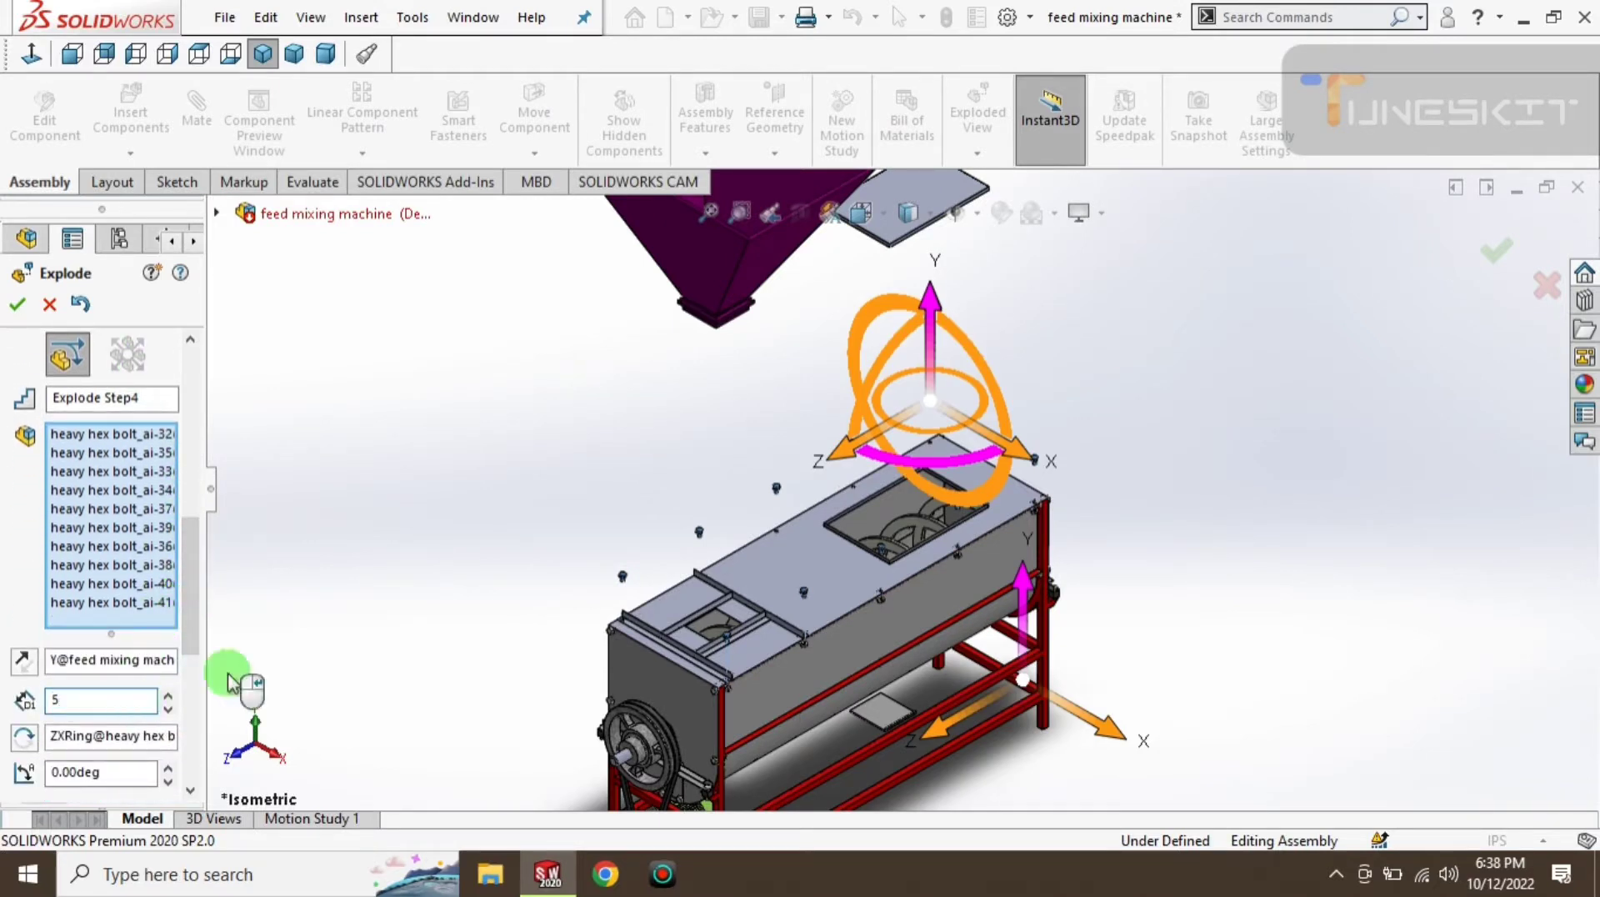
left_click_drag(191, 567, 191, 614)
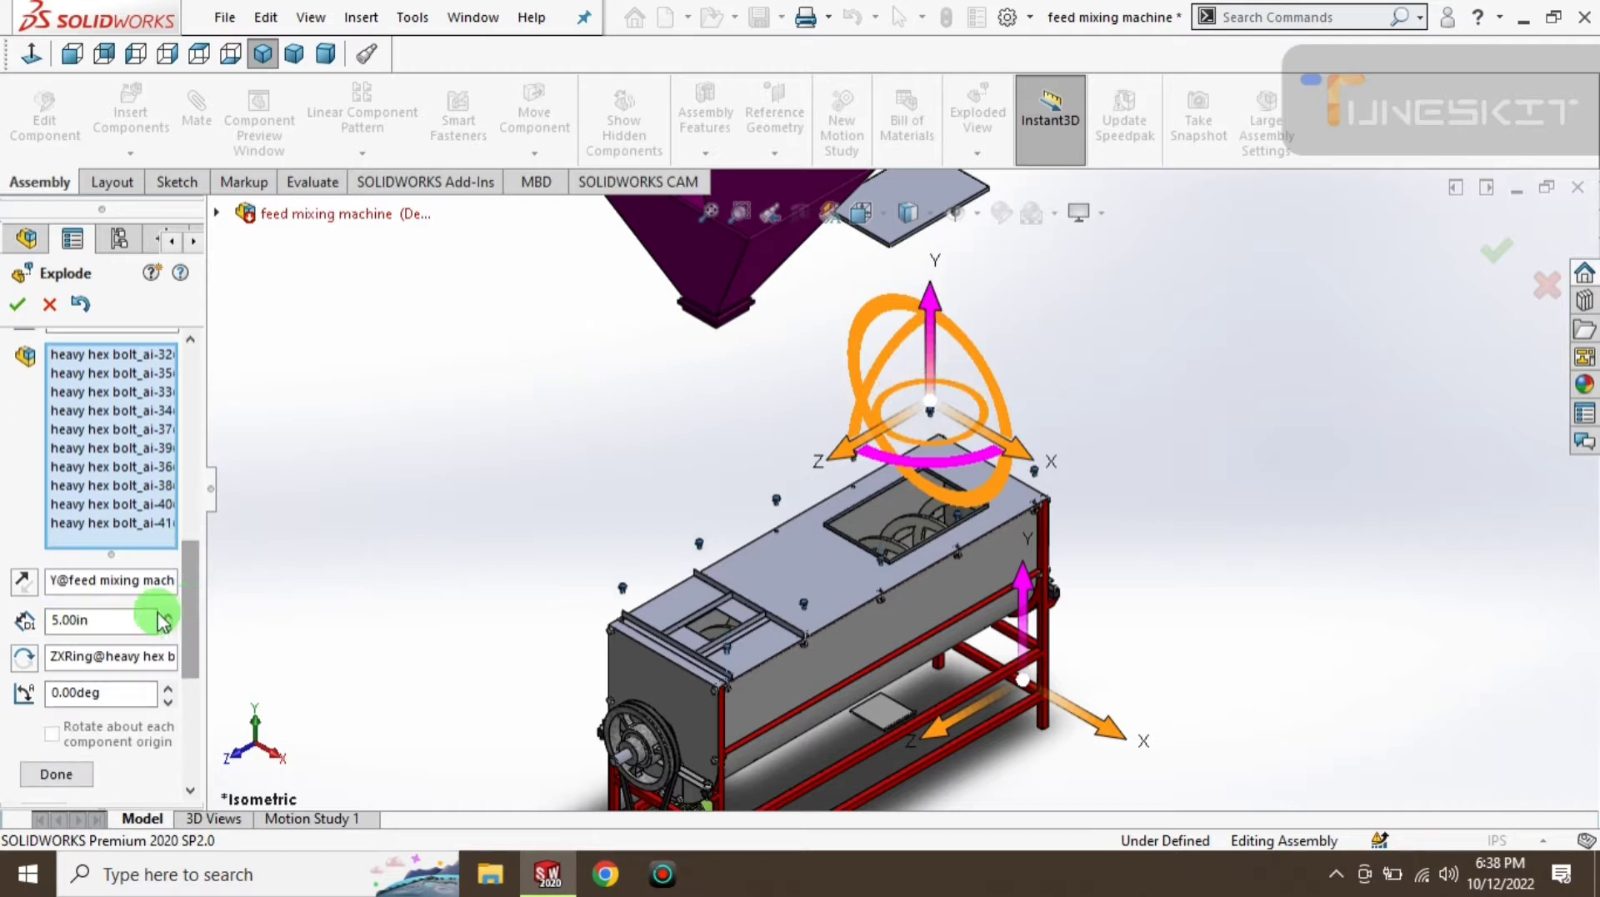
left_click(51, 773)
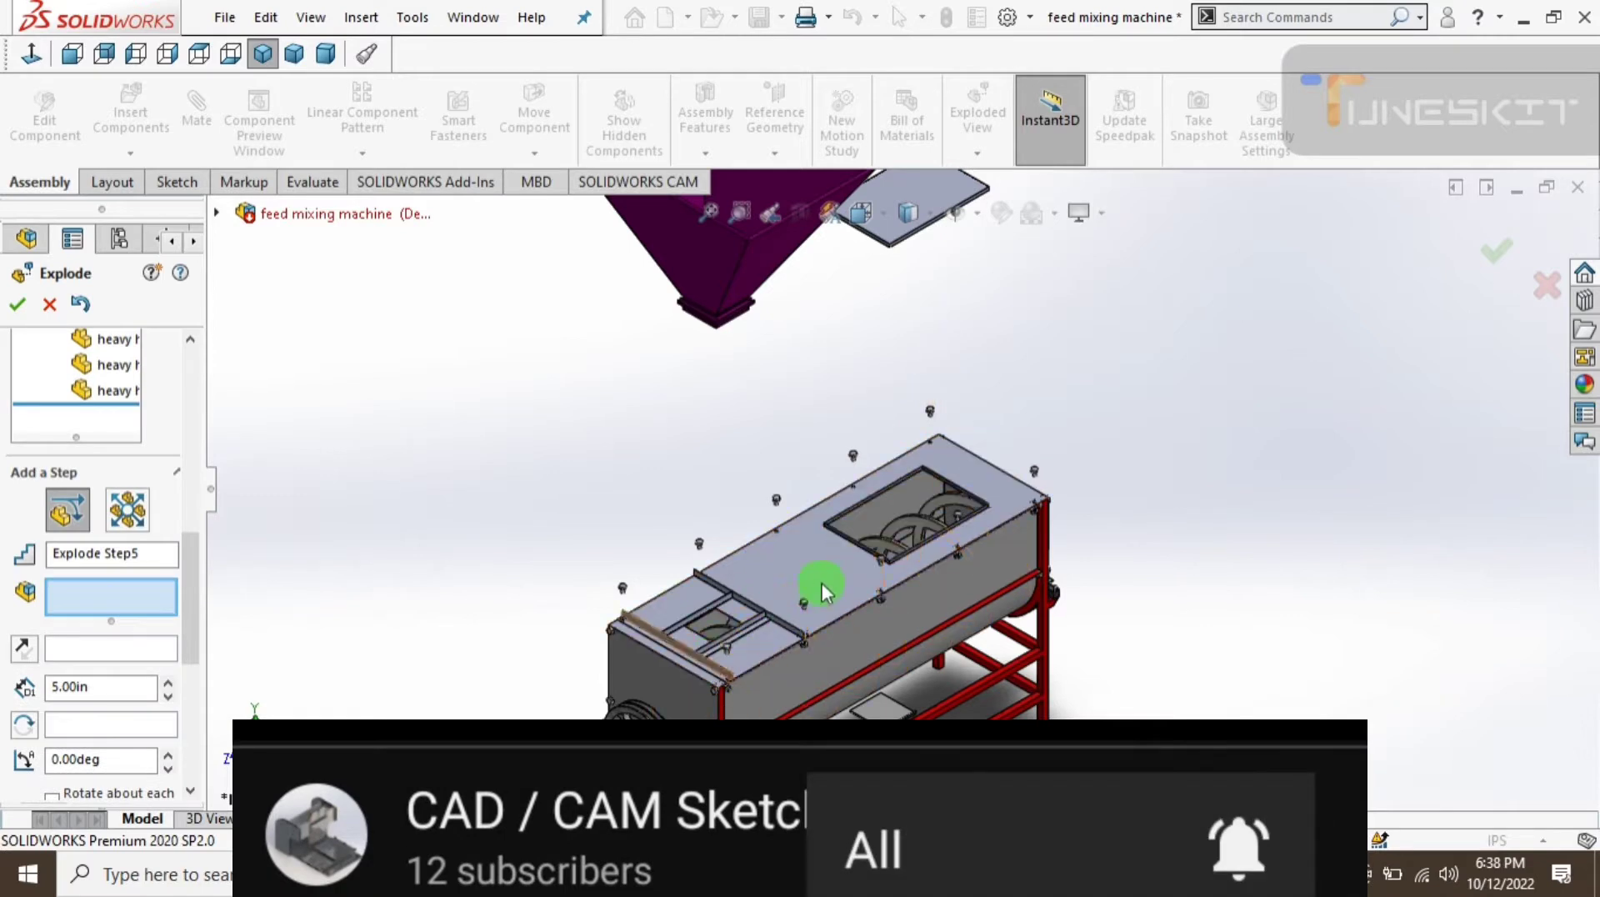
- Select the raised heavy hex bolts, including bolt_ai-33 and bolt_ai-34, for Explode Step5
mouse_move(679, 607)
middle_mouse_down()
mouse_move(665, 519)
mouse_move(638, 596)
middle_mouse_up()
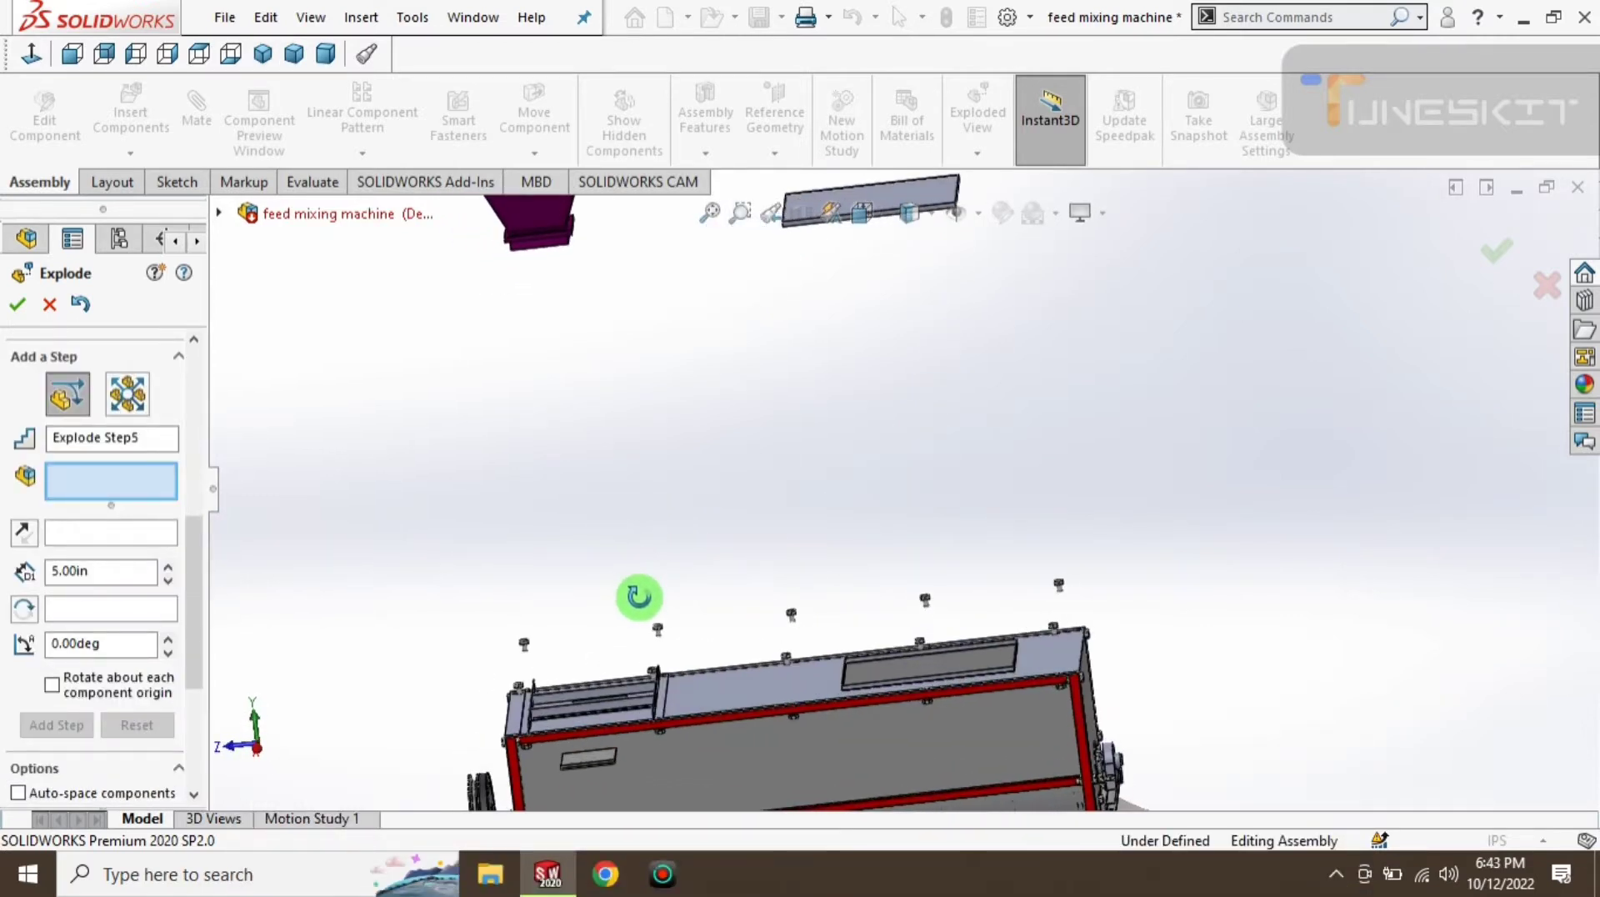
left_click_drag(919, 608, 917, 604)
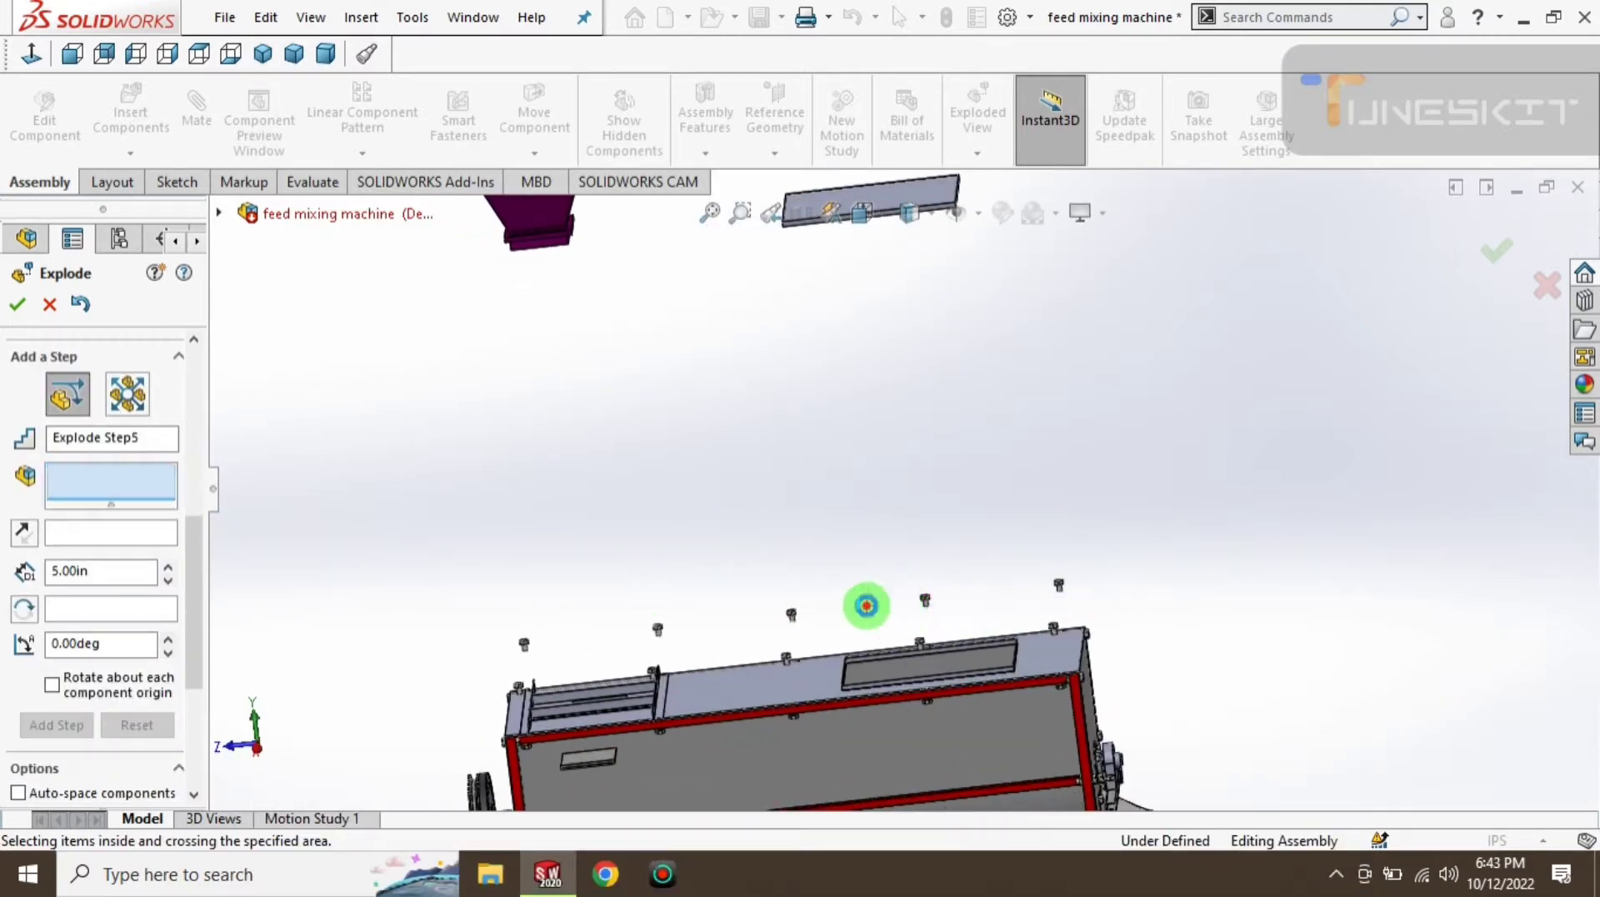
left_click_drag(574, 609, 483, 654)
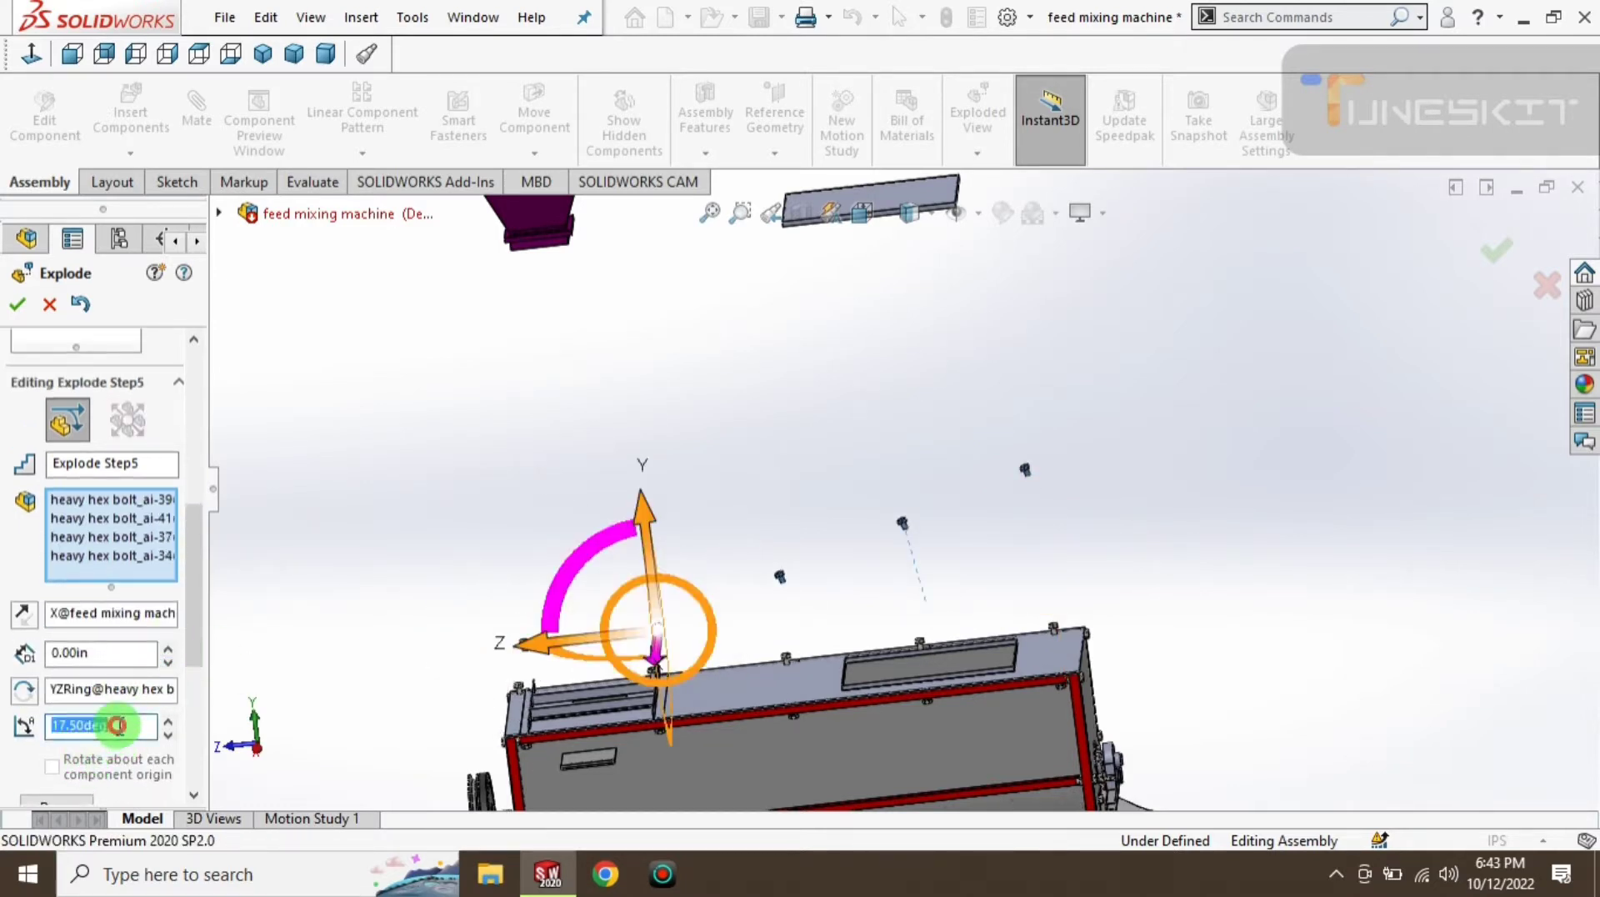
key("Return")
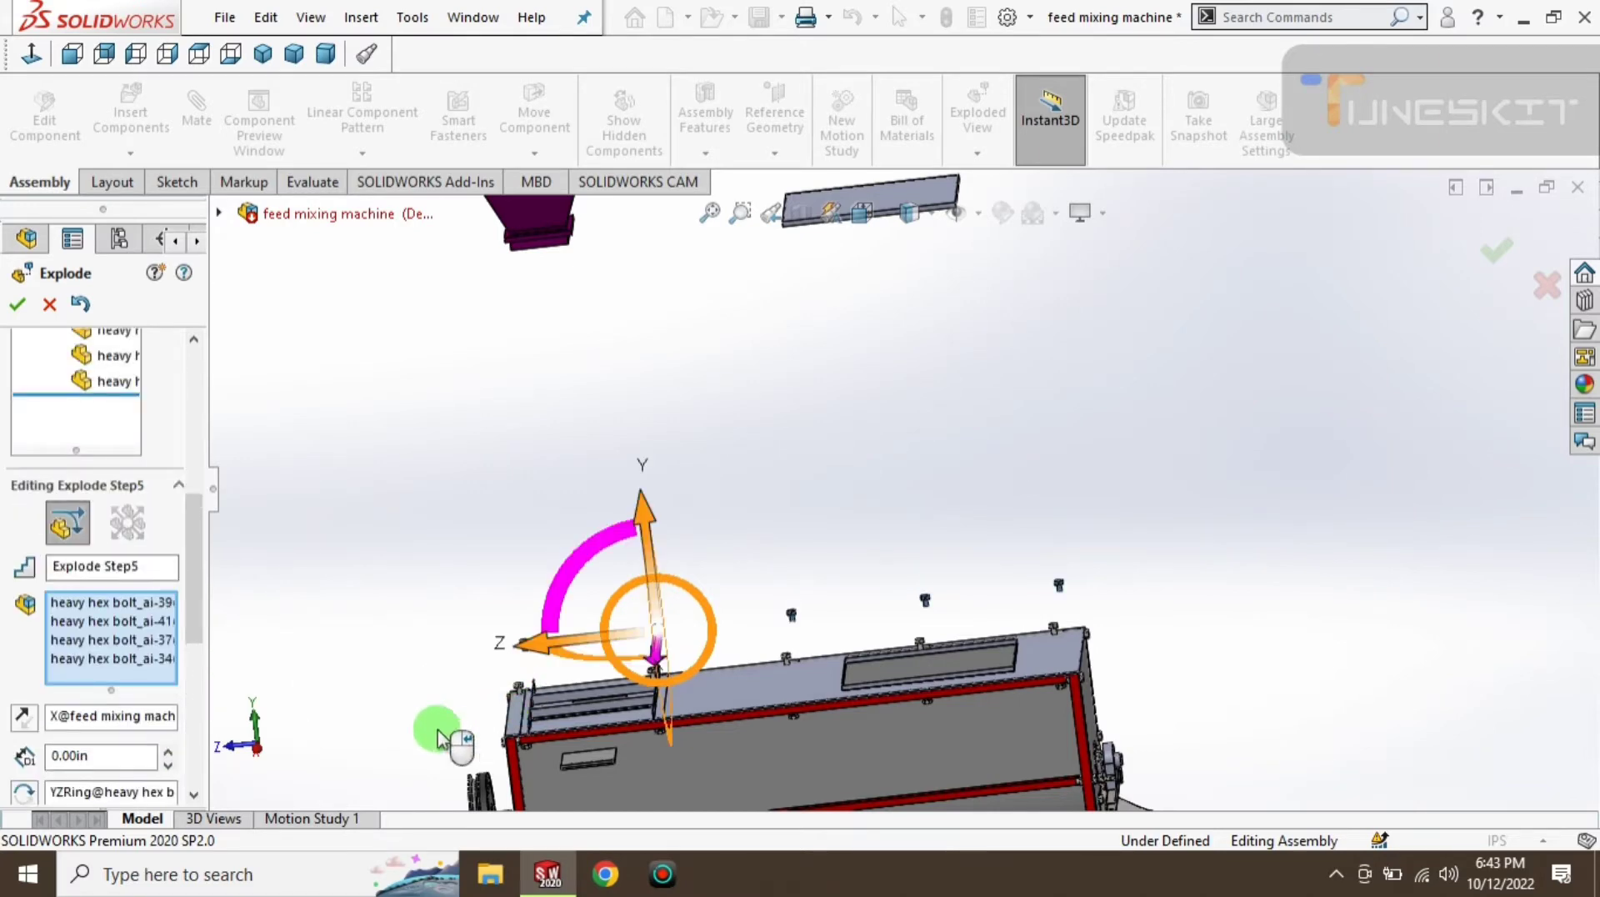
scroll(581, 624, "down", 1)
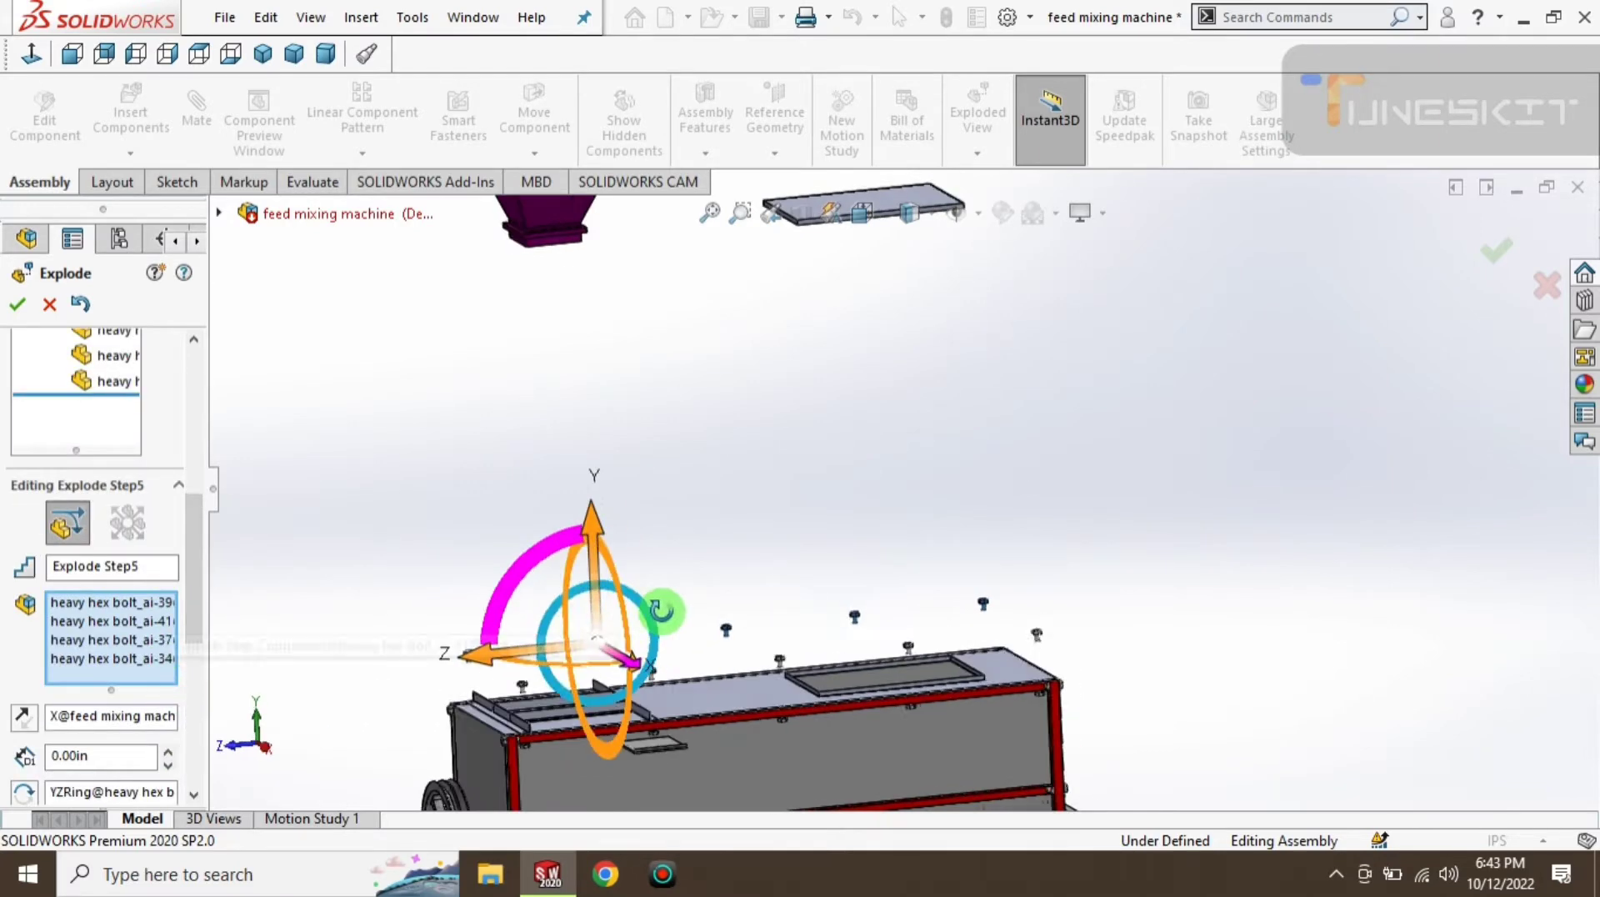
scroll(661, 607, "down", 2)
scroll(536, 653, "down", 2)
scroll(678, 614, "down", 2)
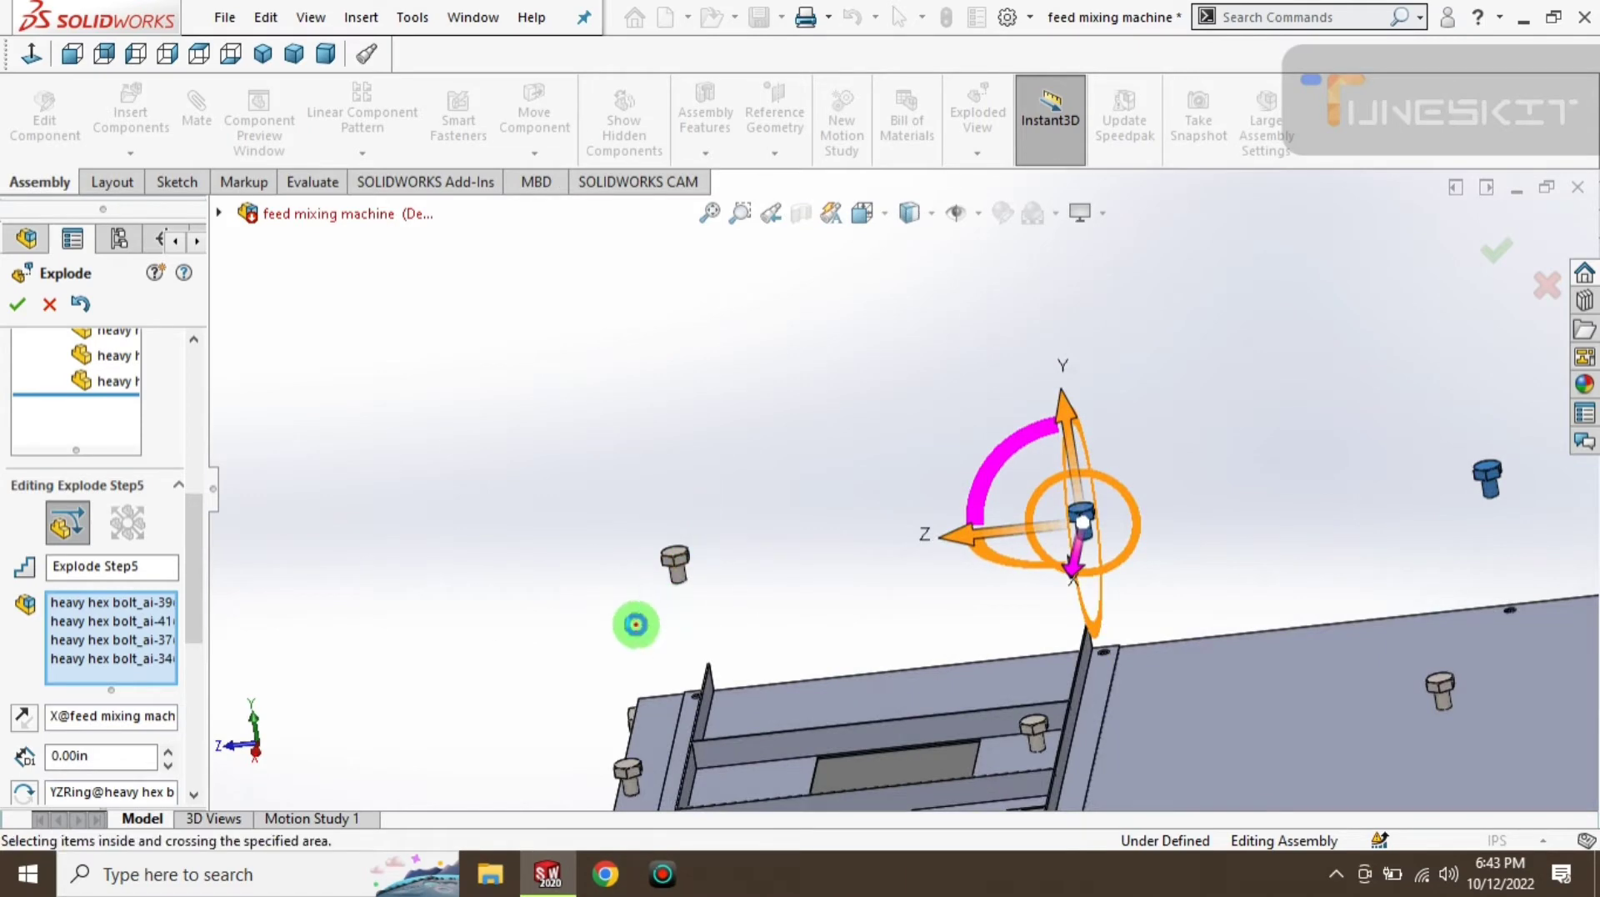
- Add another bolt, lift the group along Y, then undo the extra lift
left_click(675, 562)
scroll(708, 621, "up", 2)
scroll(833, 612, "up", 2)
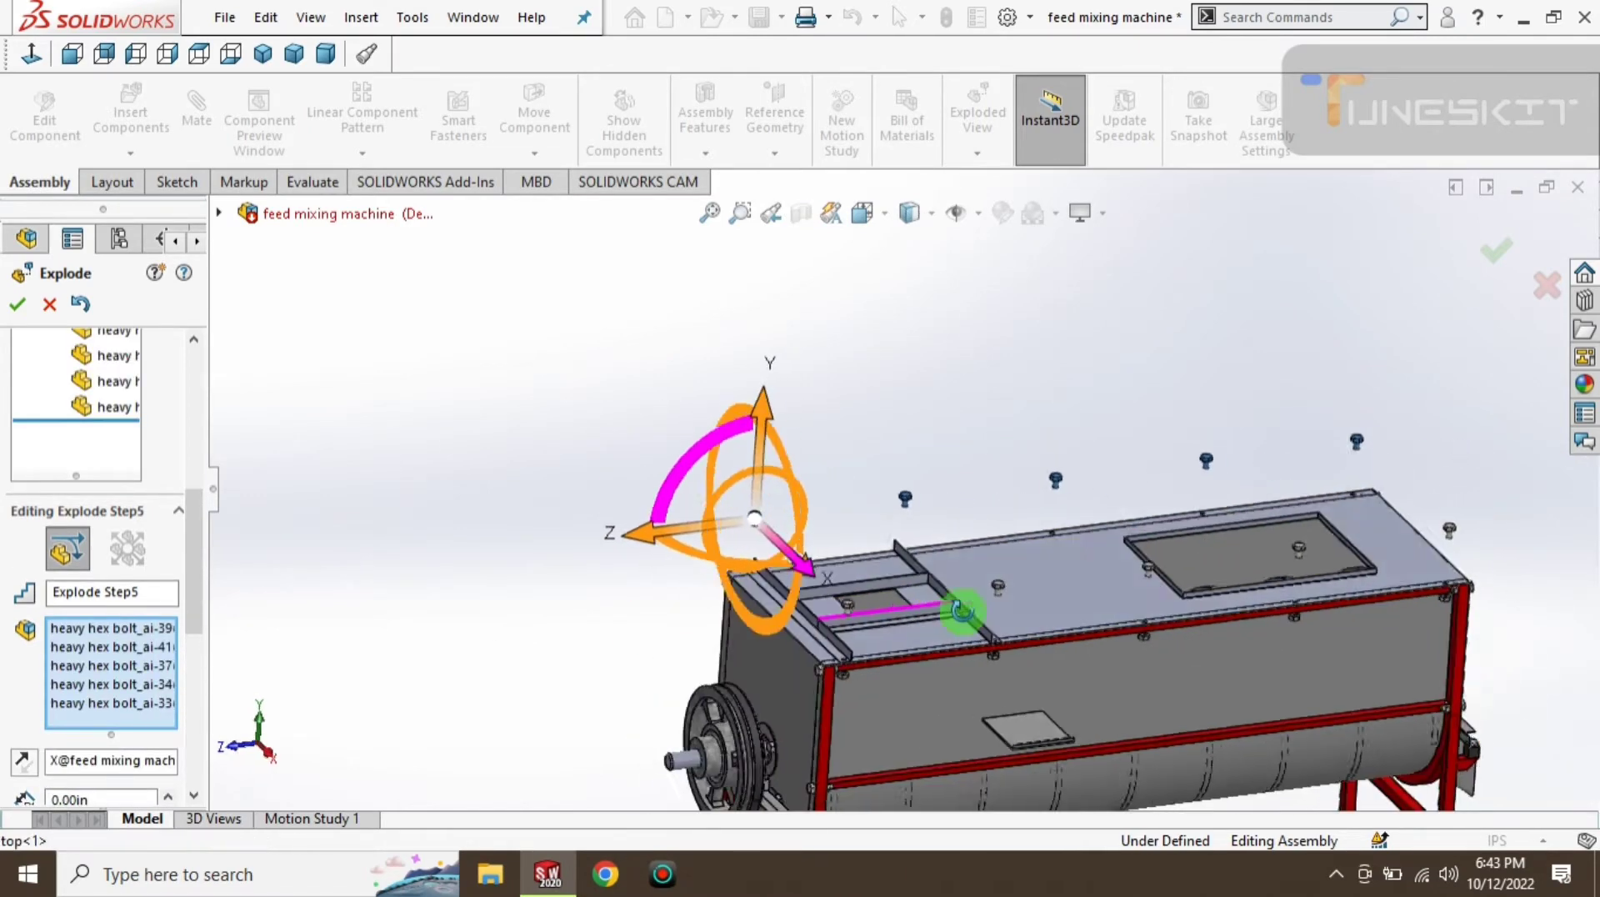
middle_click_drag(962, 611, 718, 442)
left_click_drag(725, 432, 683, 275)
left_click(721, 488)
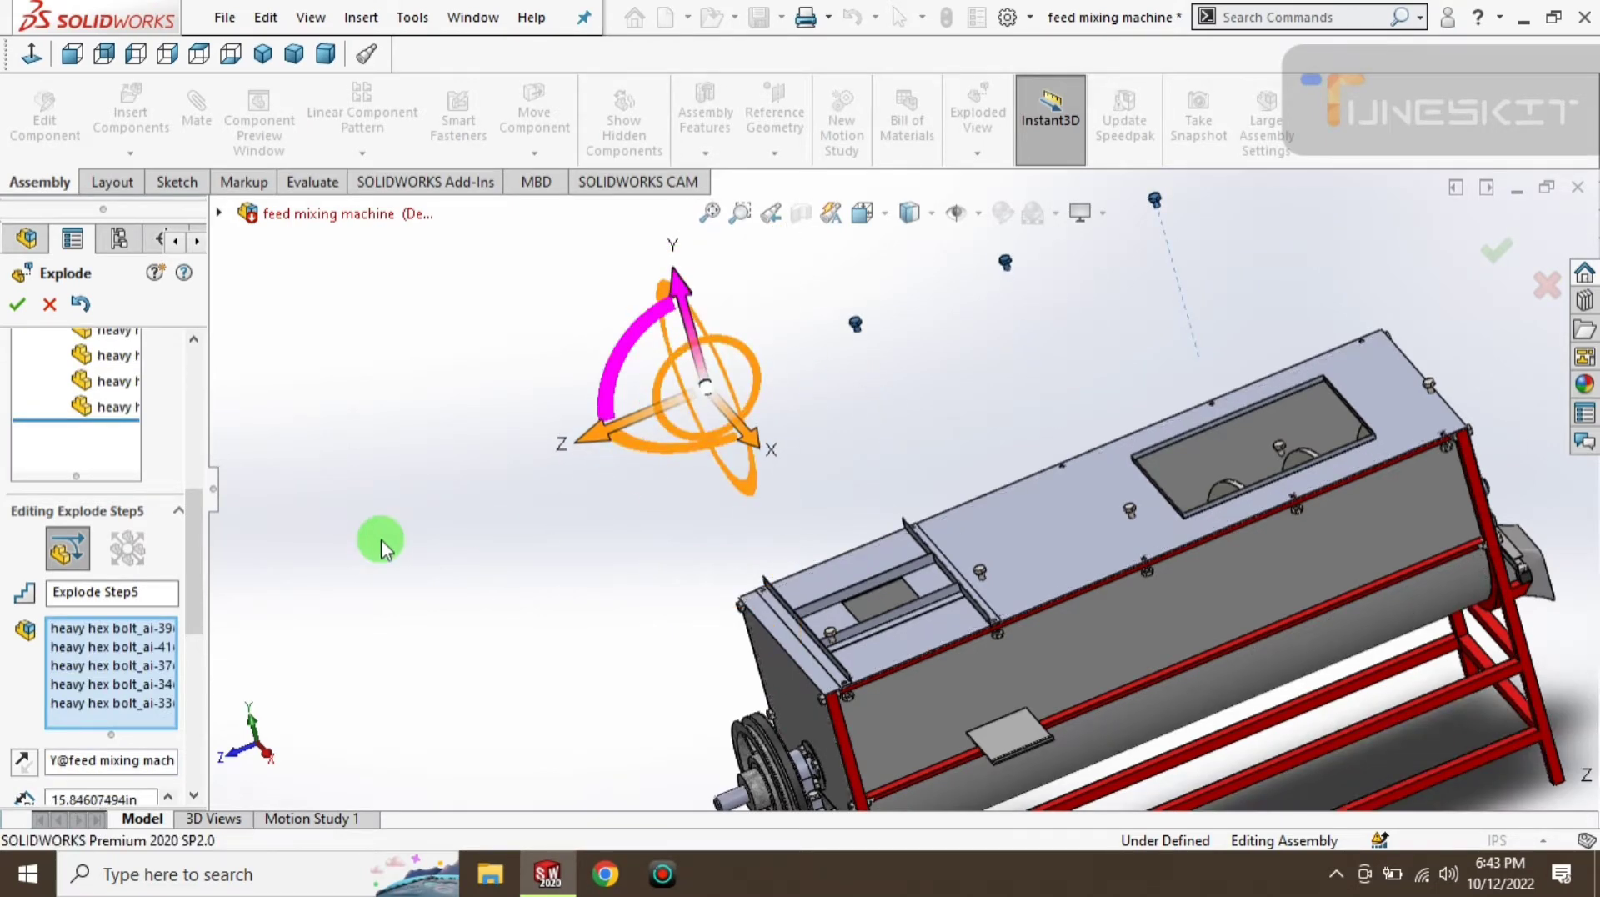
middle_click_drag(599, 650, 375, 653)
left_click(81, 302)
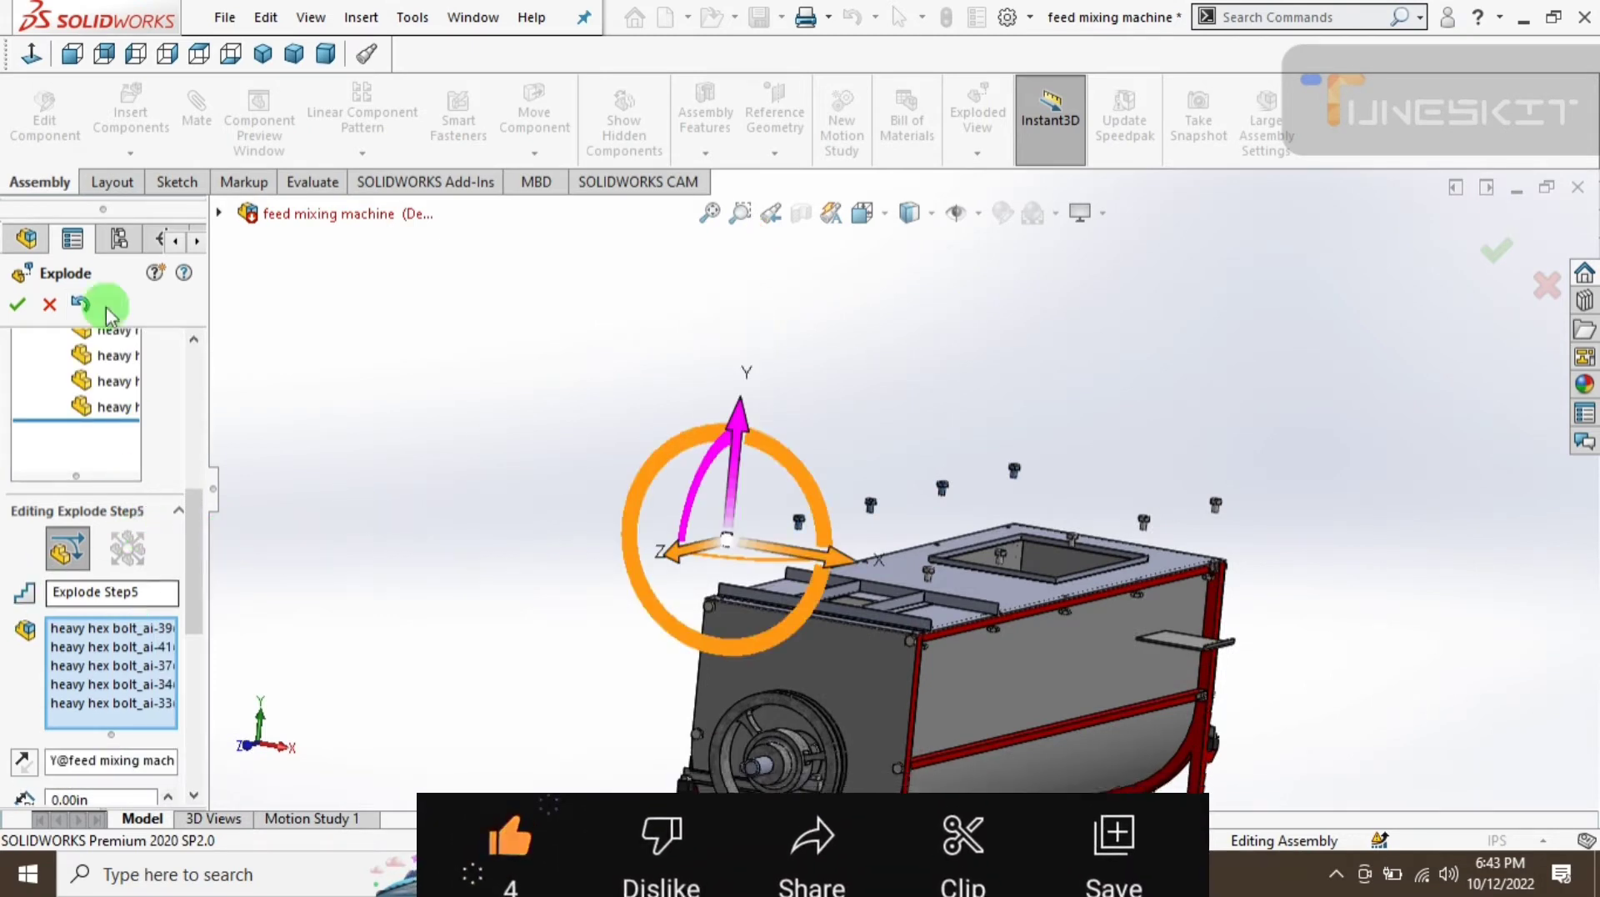
- Revert the three previous explode changes to start a fresh explode step
left_click(78, 310)
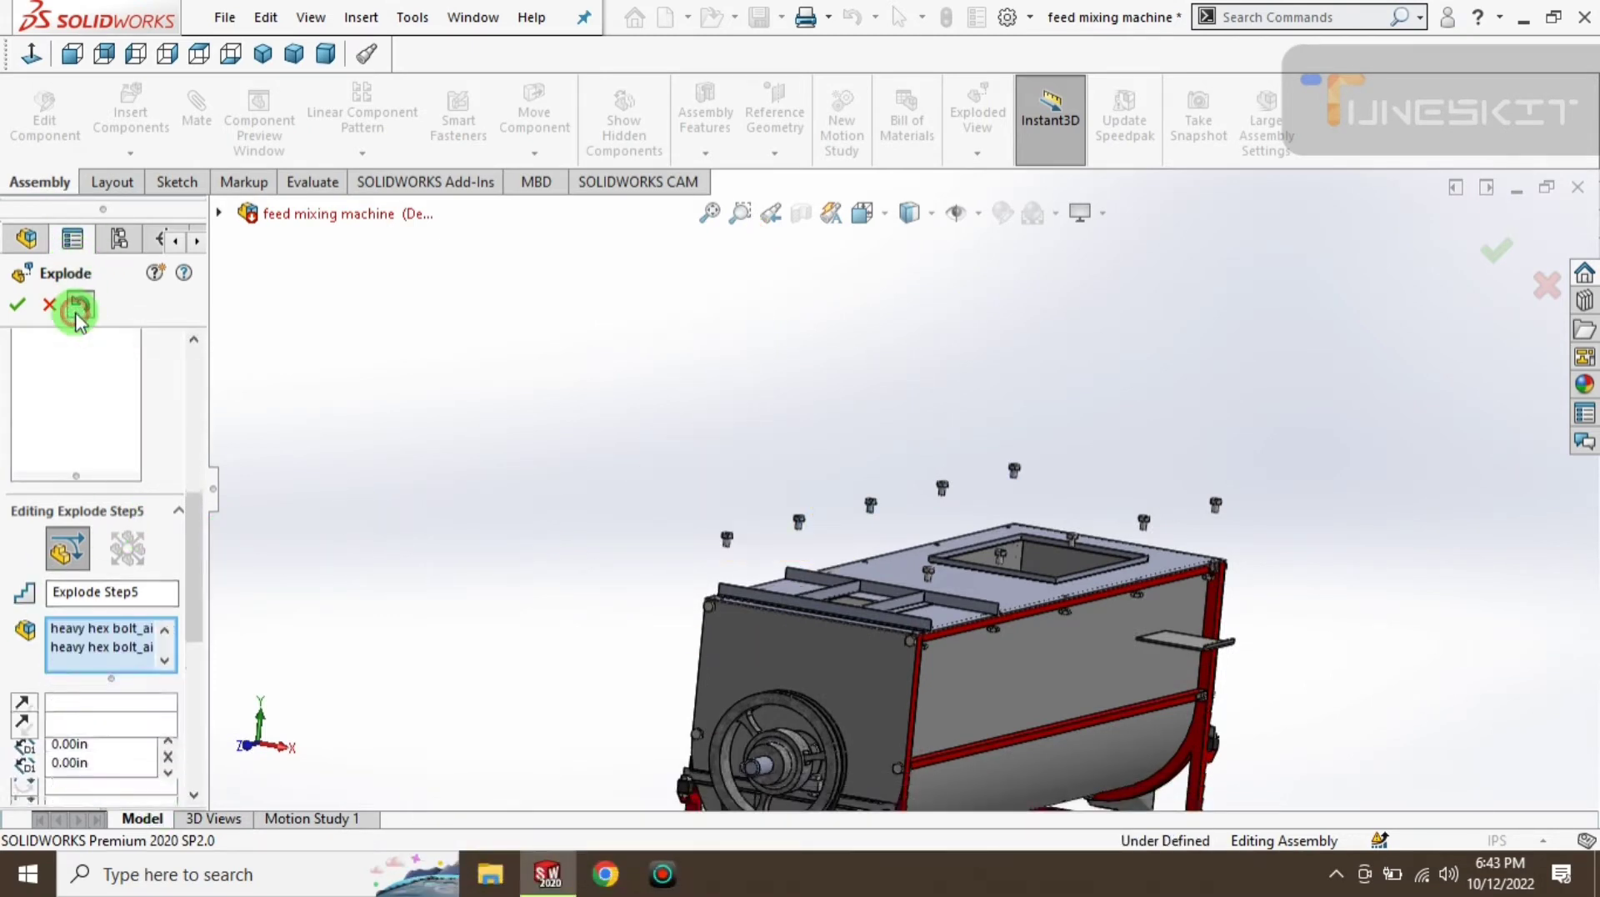
left_click(79, 317)
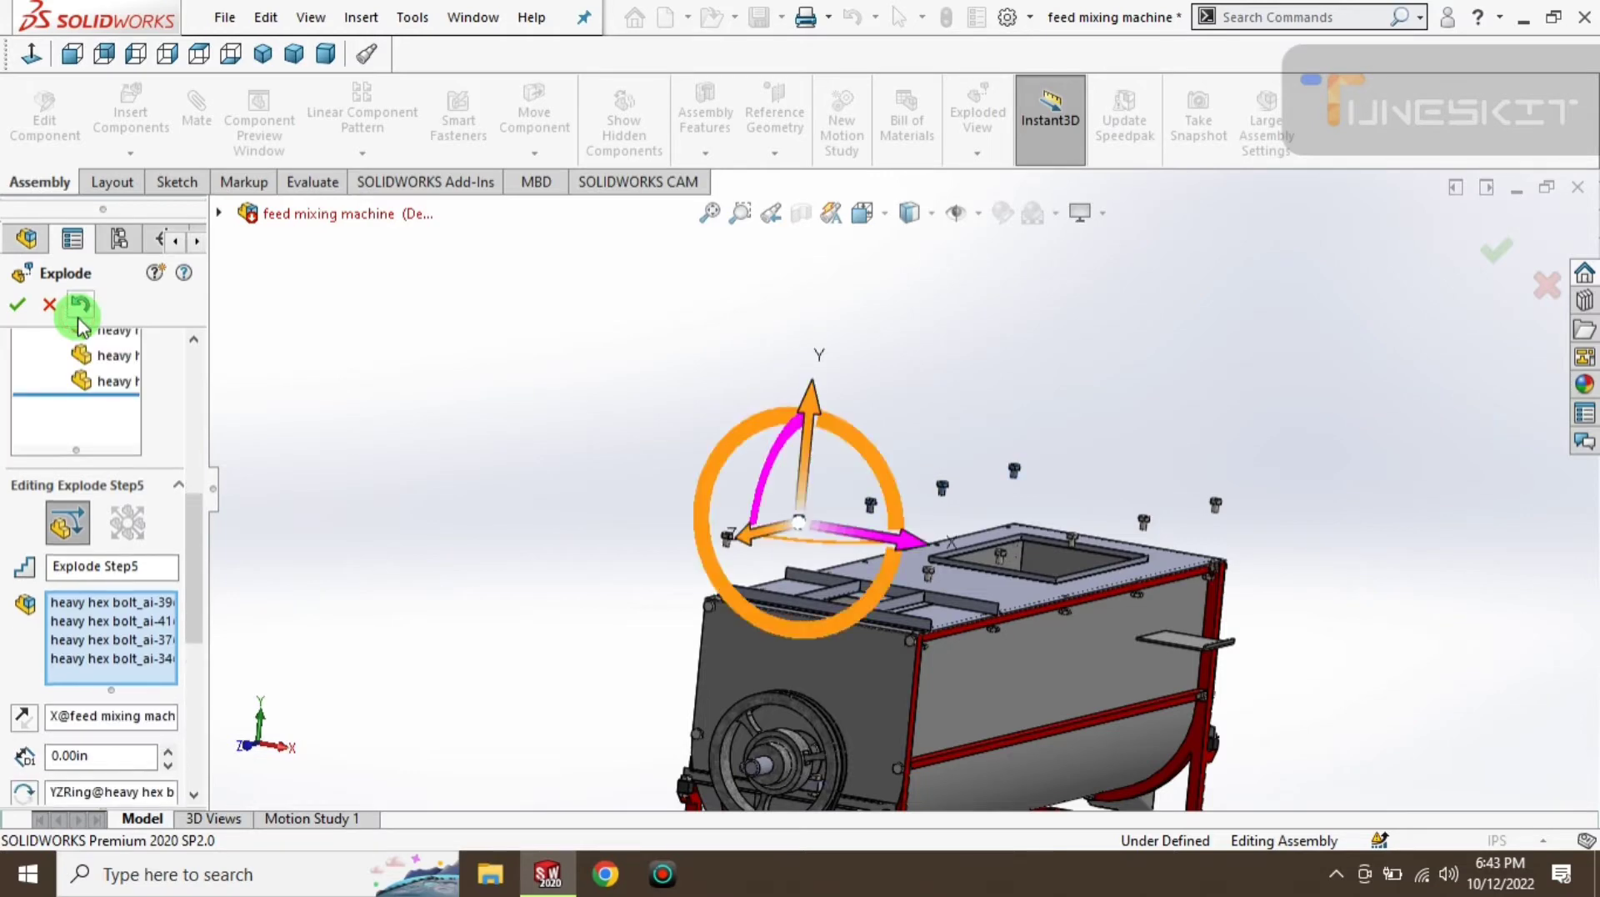
left_click(79, 321)
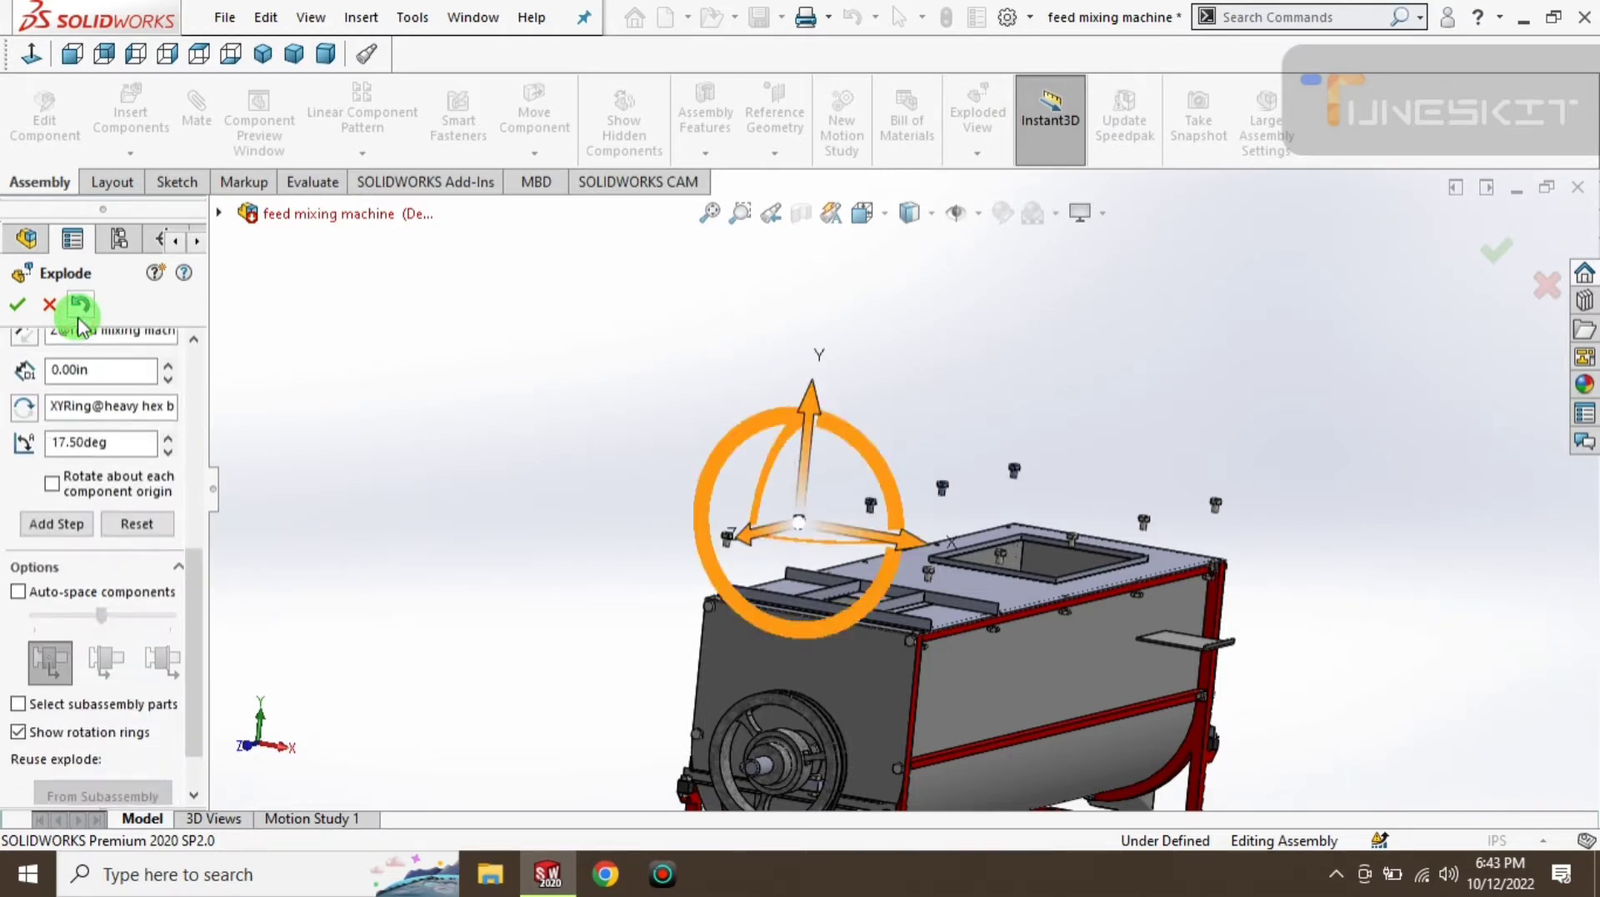
scroll(704, 562, "down", 2)
scroll(583, 541, "down", 2)
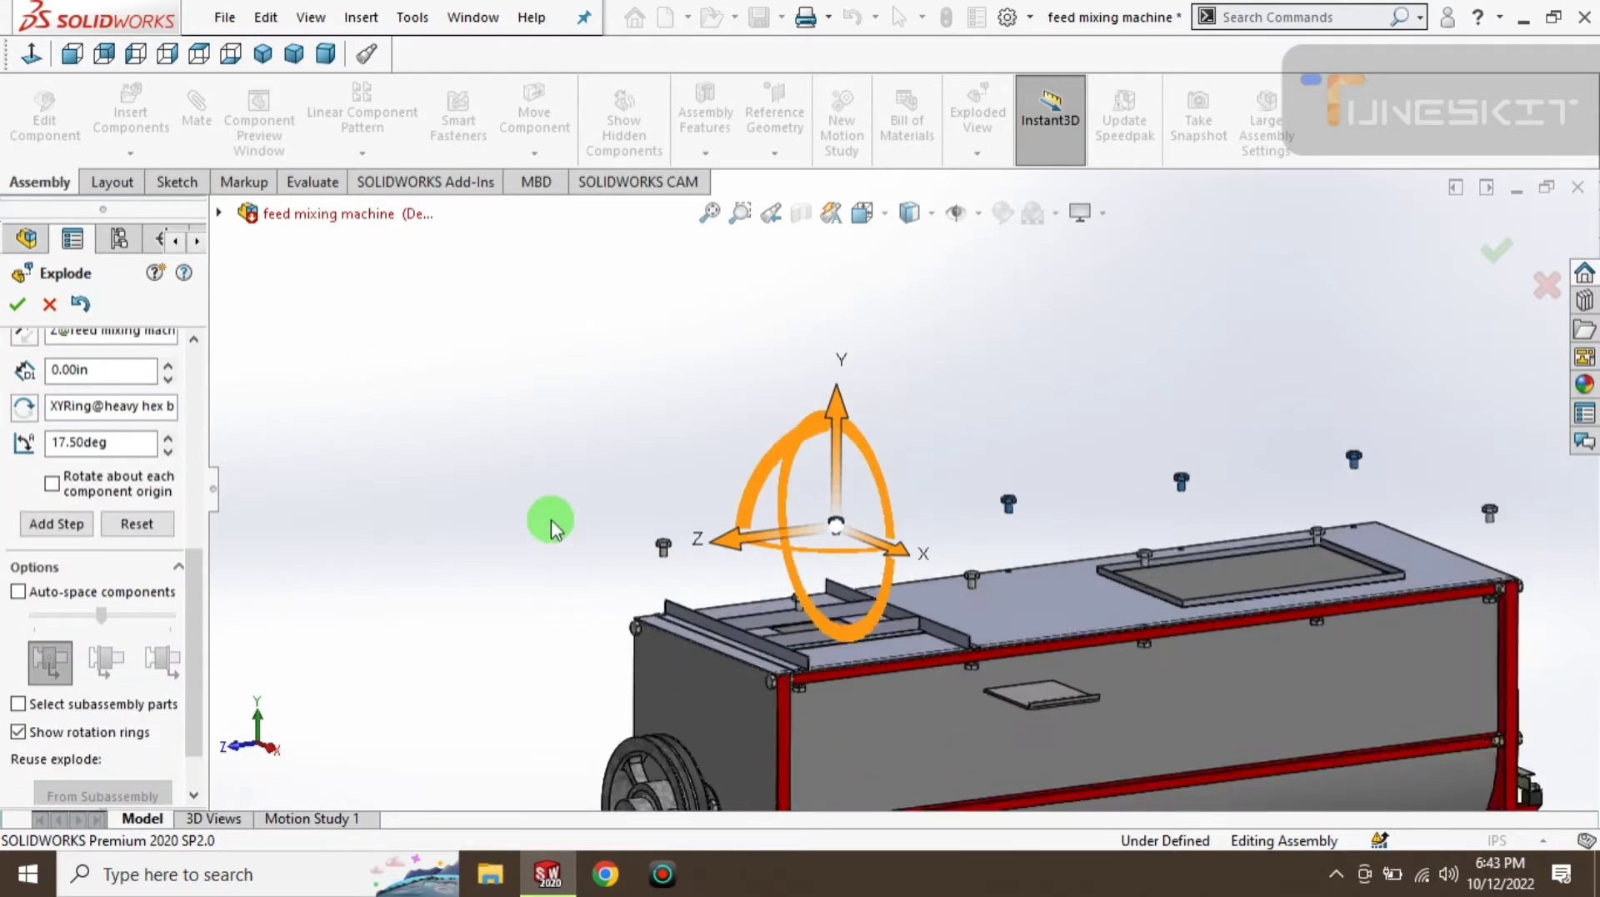
scroll(633, 567, "down", 2)
scroll(750, 617, "up", 1)
scroll(741, 617, "up", 1)
scroll(833, 541, "down", 2)
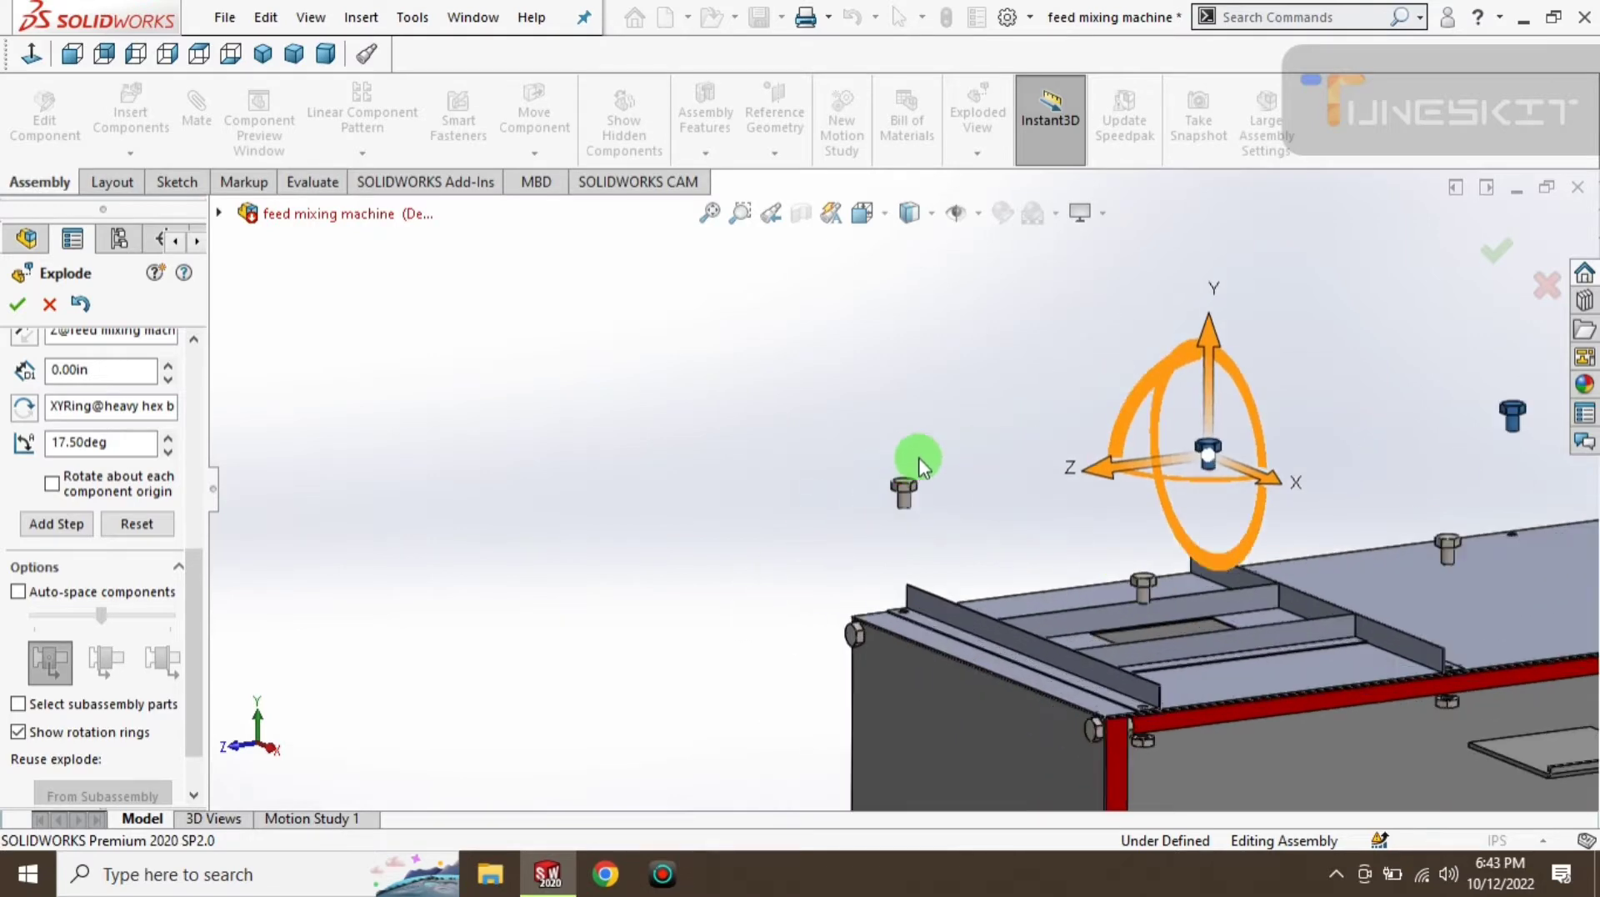
- Select the first three heavy hex jam nuts, starting at the top corner
mouse_move(805, 546)
middle_mouse_down()
mouse_move(775, 614)
mouse_move(785, 647)
mouse_move(957, 708)
middle_mouse_up()
left_click(260, 62)
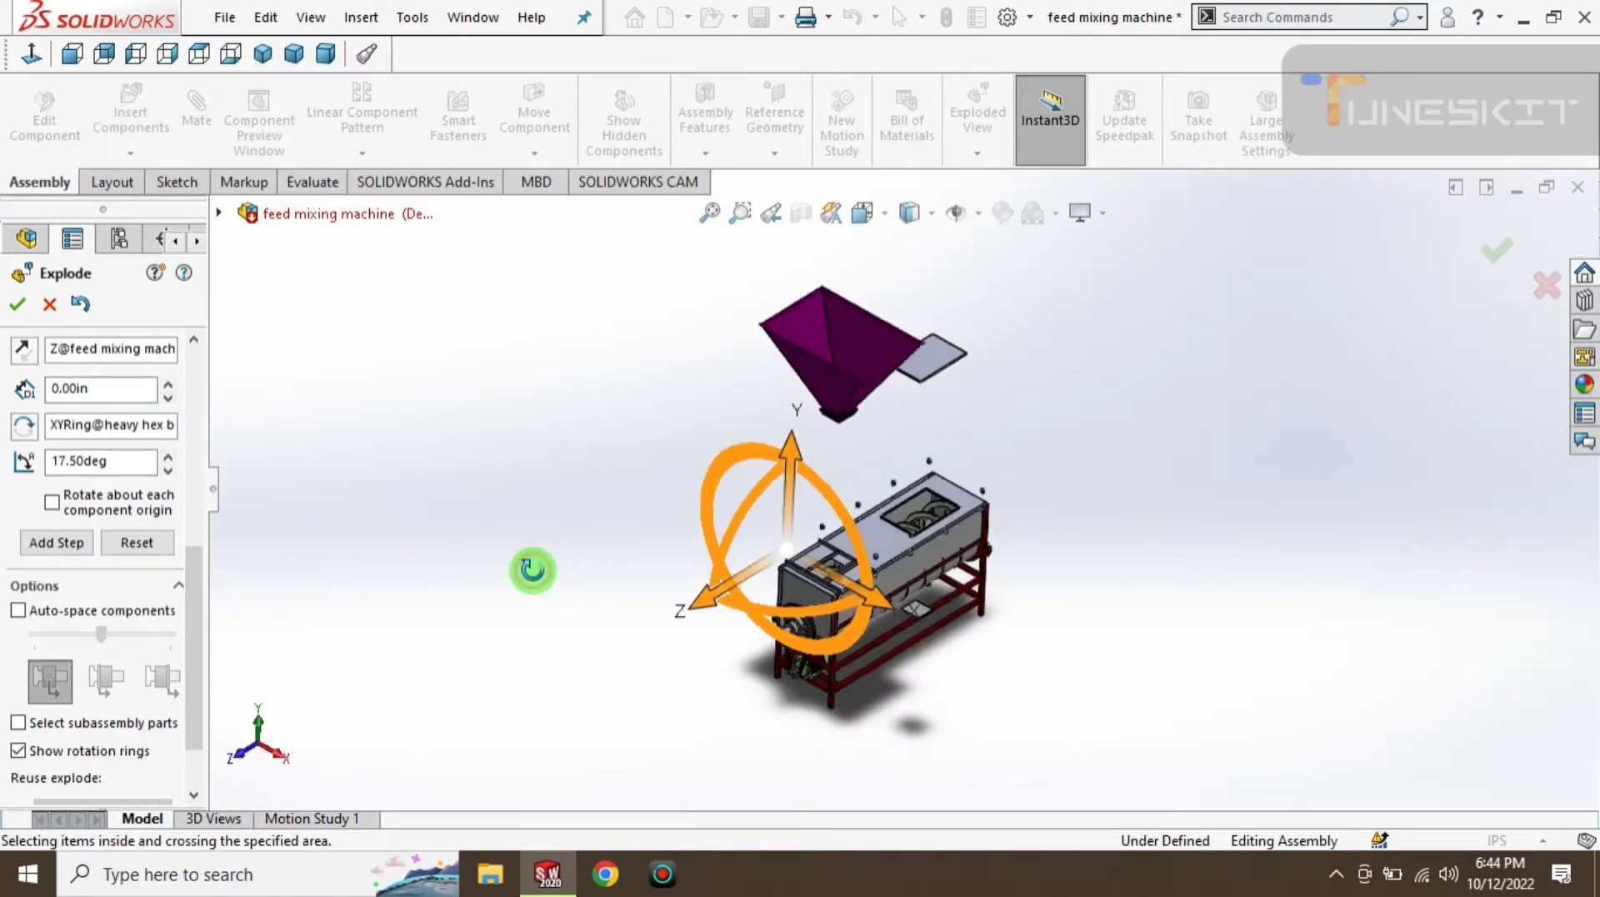
middle_click_drag(529, 564, 807, 463)
scroll(817, 517, "down", 2)
scroll(828, 553, "down", 2)
mouse_move(828, 553)
middle_mouse_down()
mouse_move(714, 446)
mouse_move(761, 500)
middle_mouse_up()
scroll(742, 437, "down", 2)
scroll(767, 463, "down", 2)
scroll(775, 442, "down", 2)
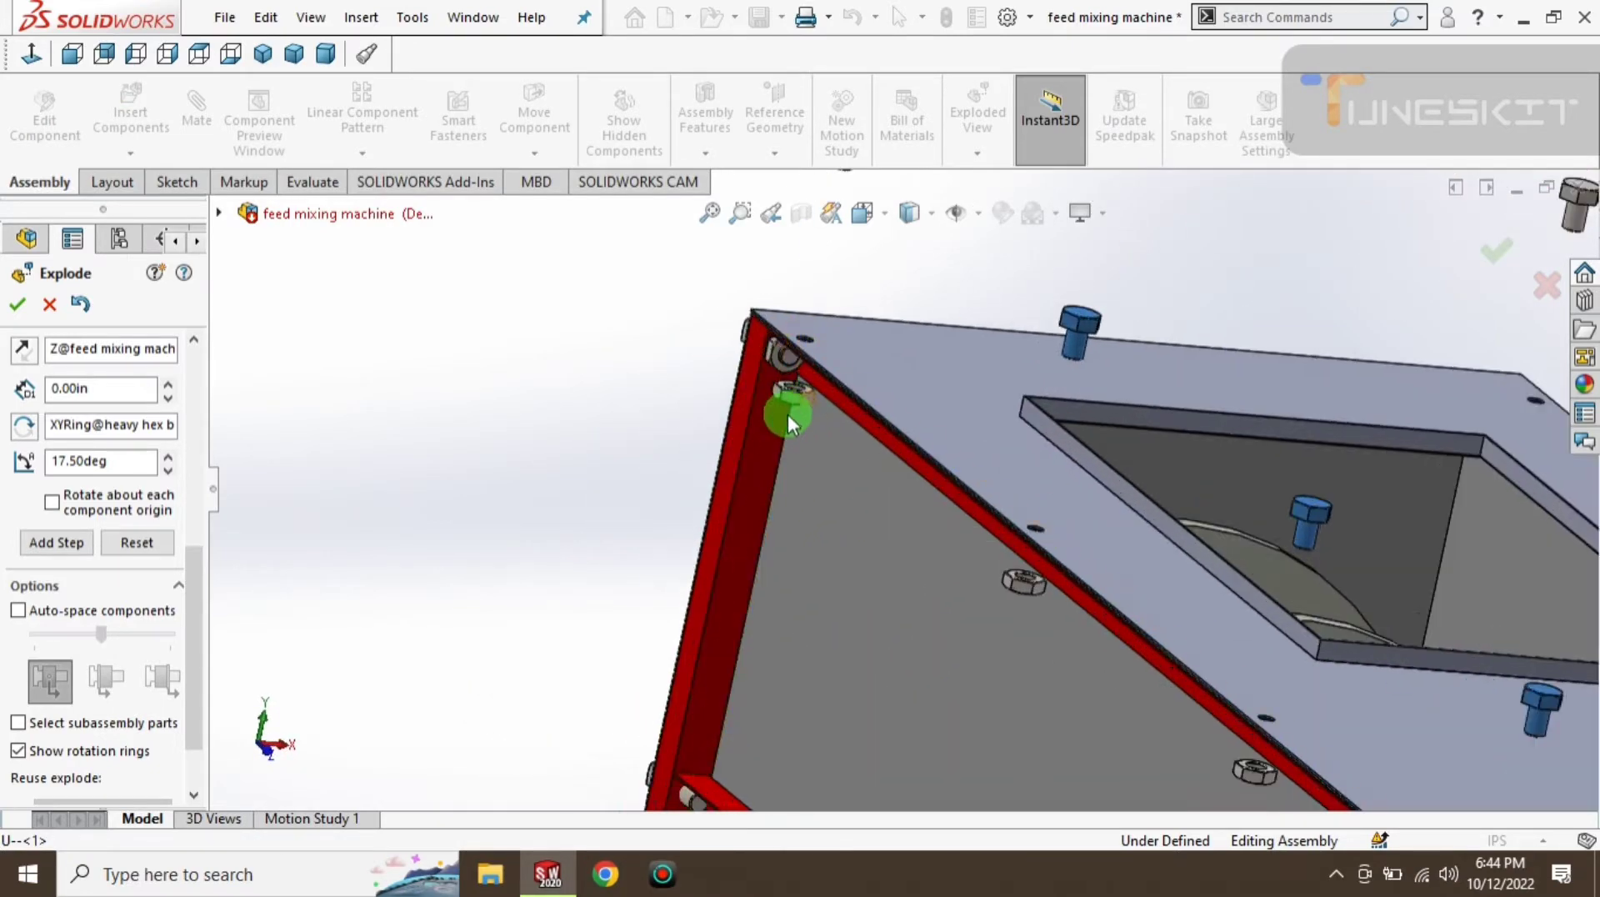
left_click(796, 394)
left_click(1023, 584)
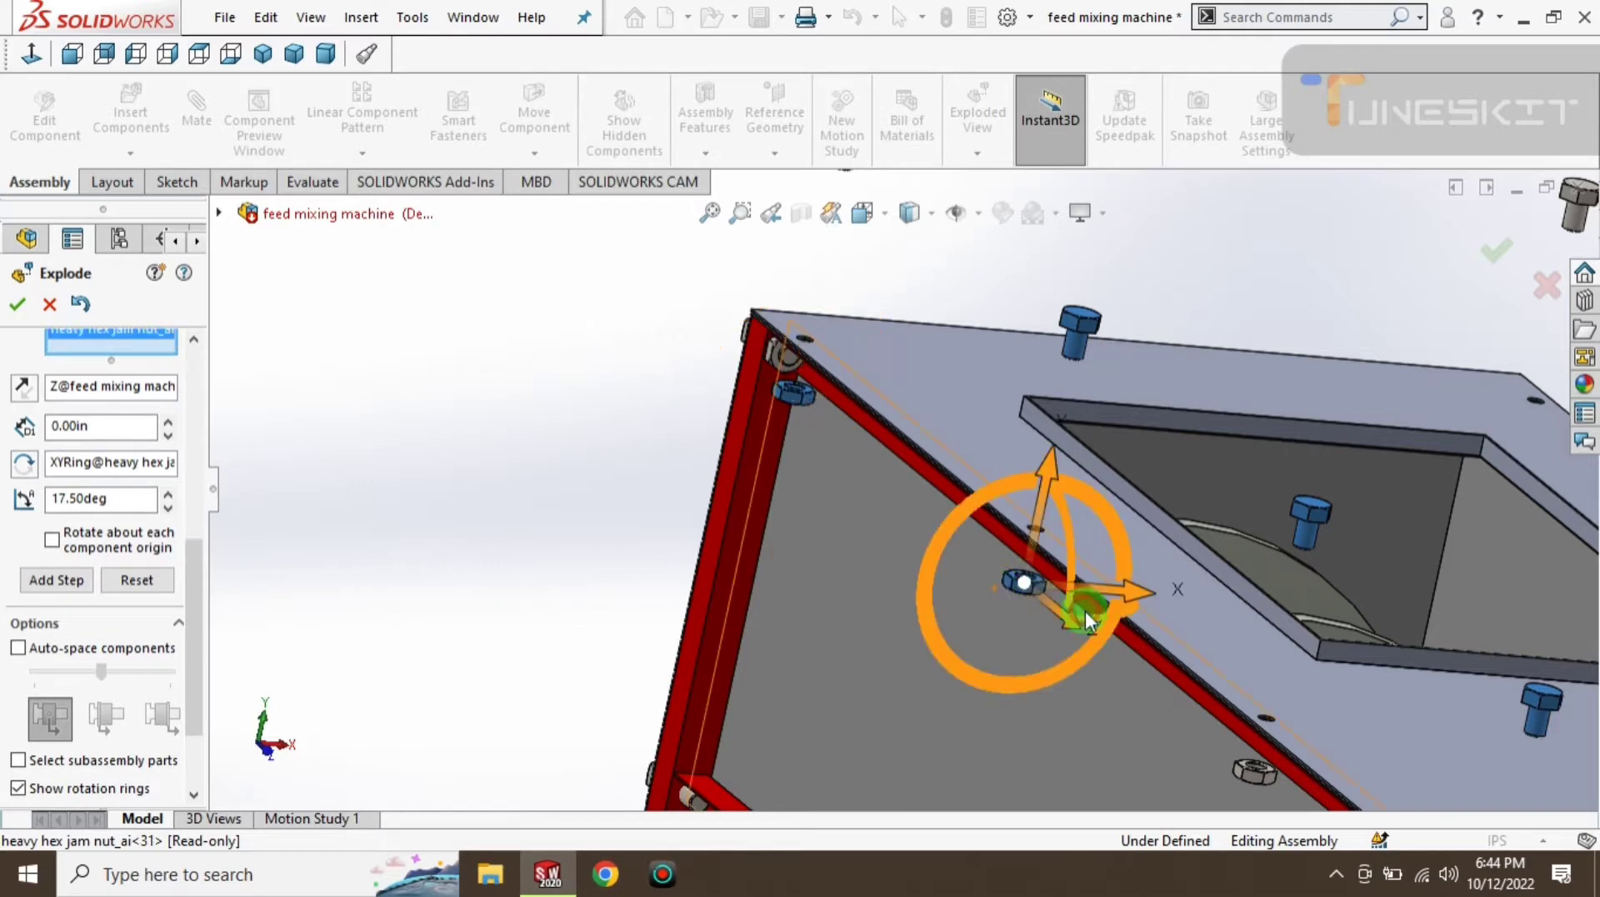
left_click(1255, 780)
- Add two more jam nuts along the mixer body, including the lower corner nut
scroll(1294, 788, "up", 2)
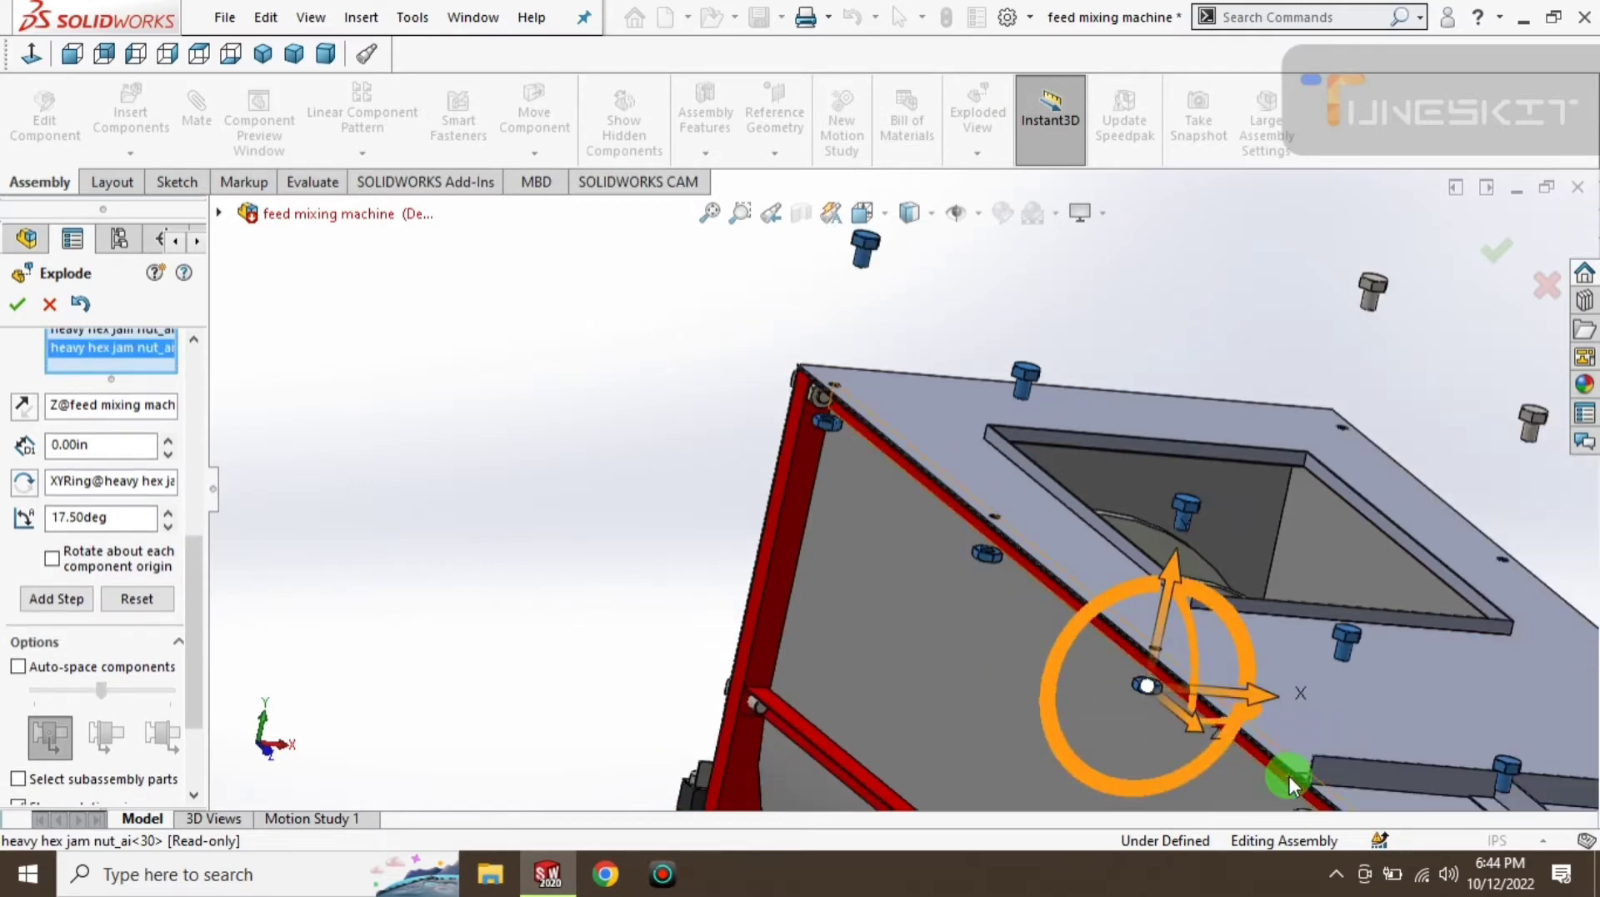
scroll(1261, 767, "up", 1)
middle_click_drag(1260, 767, 1099, 648, "ctrl")
left_click(1108, 658)
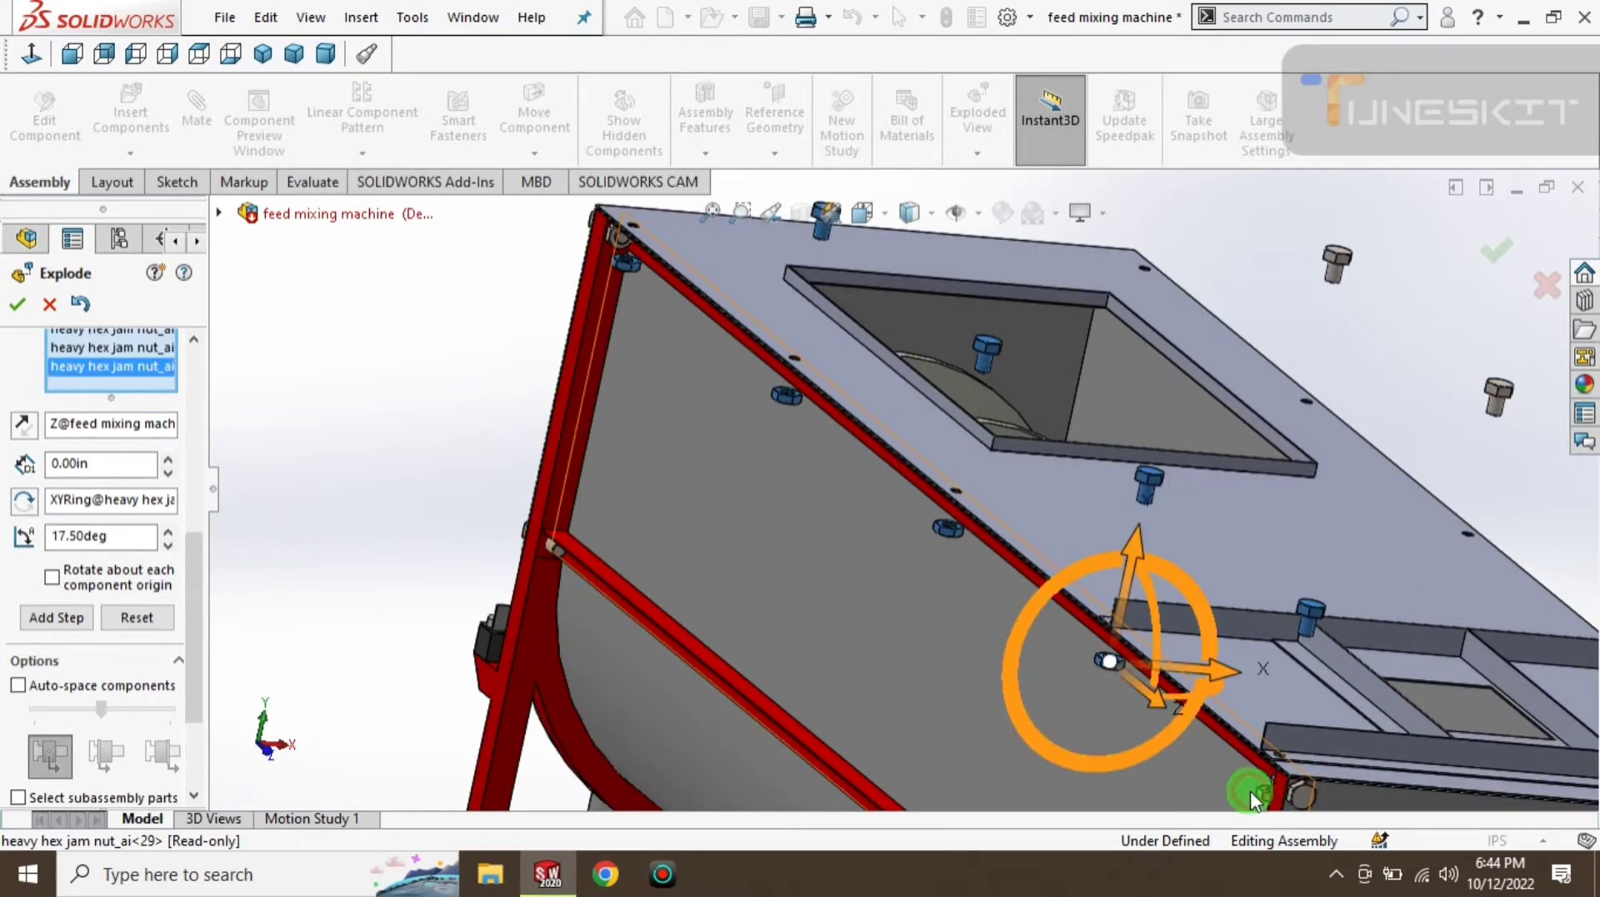
scroll(1259, 796, "down", 3)
middle_click_drag(1259, 790, 1146, 708, "ctrl")
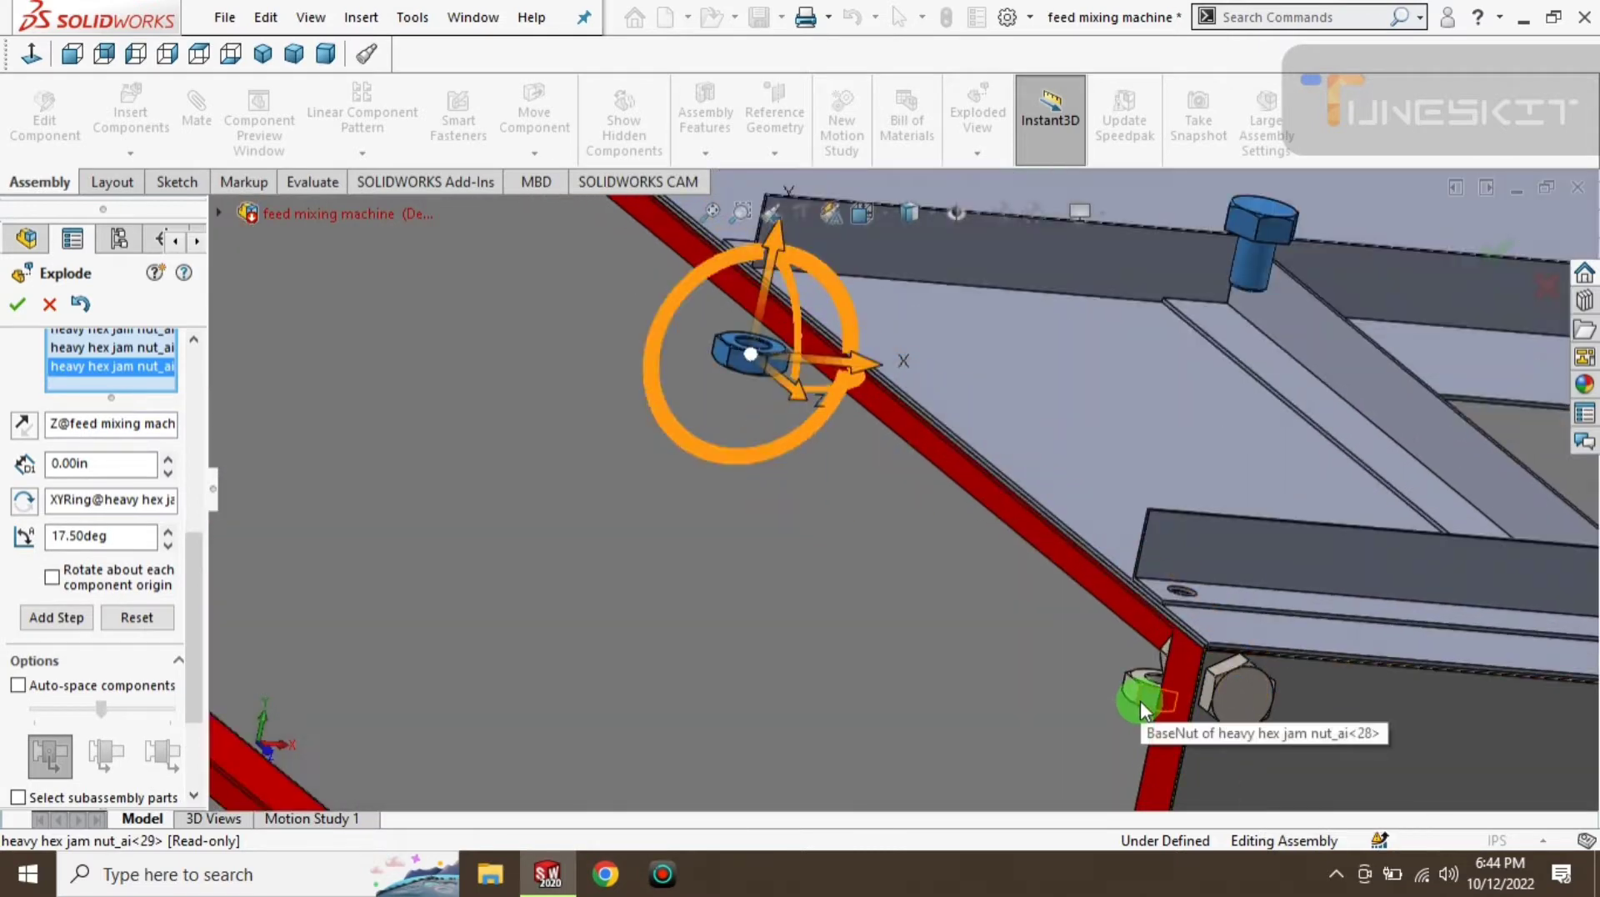
left_click(1143, 710)
- Move the selected jam nuts 25 in along X and finish explode step 5
left_click(259, 52)
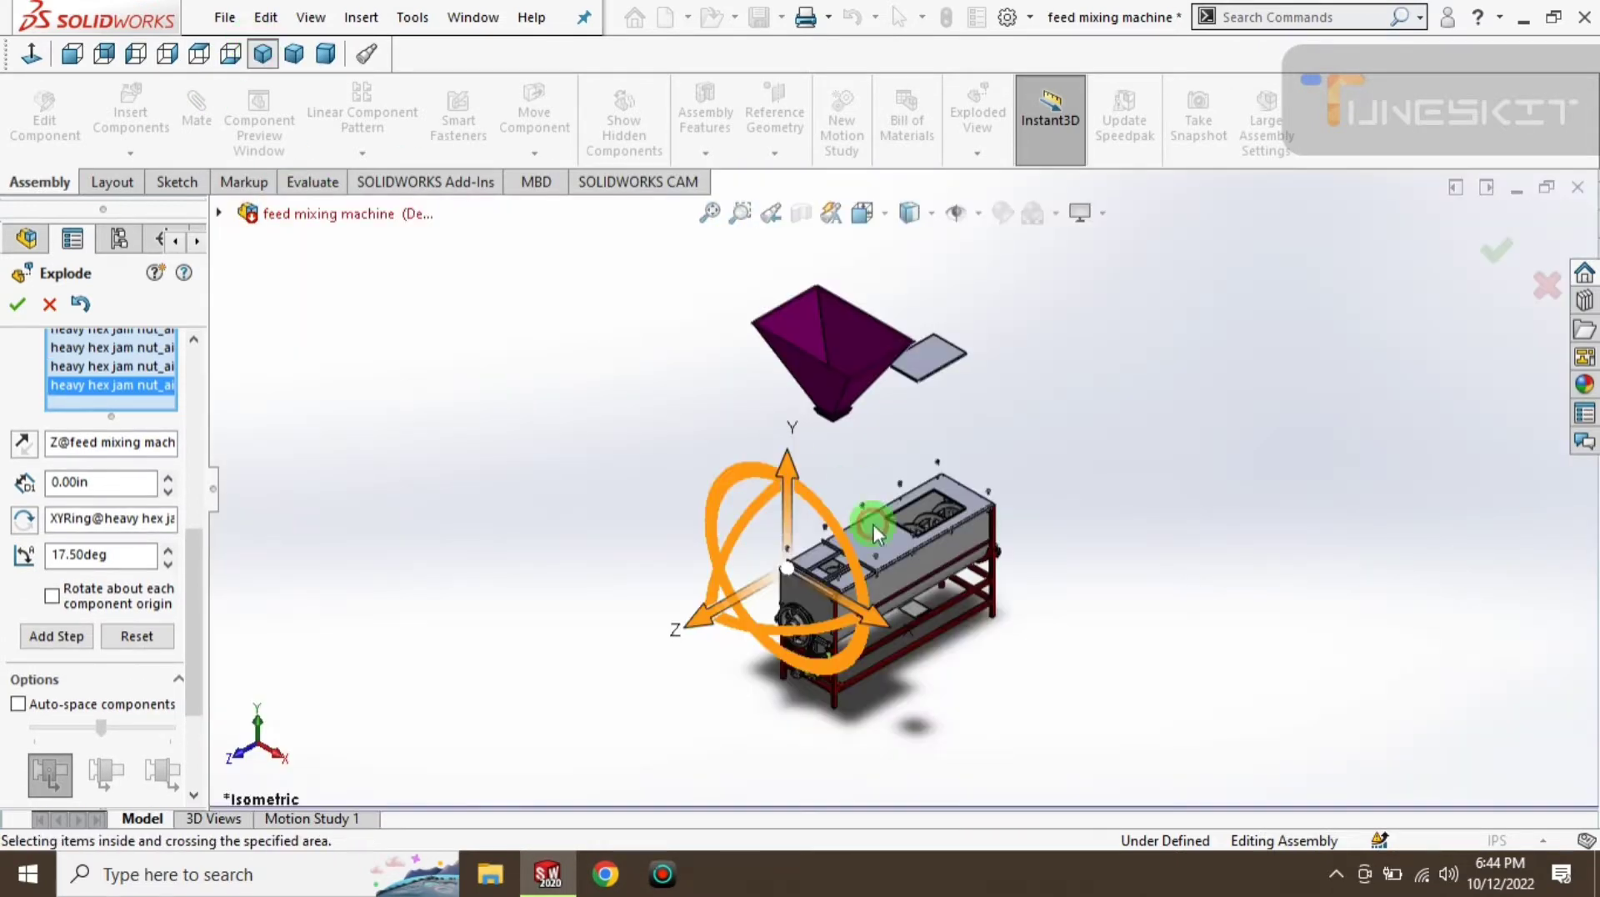
left_click_drag(882, 623, 772, 588)
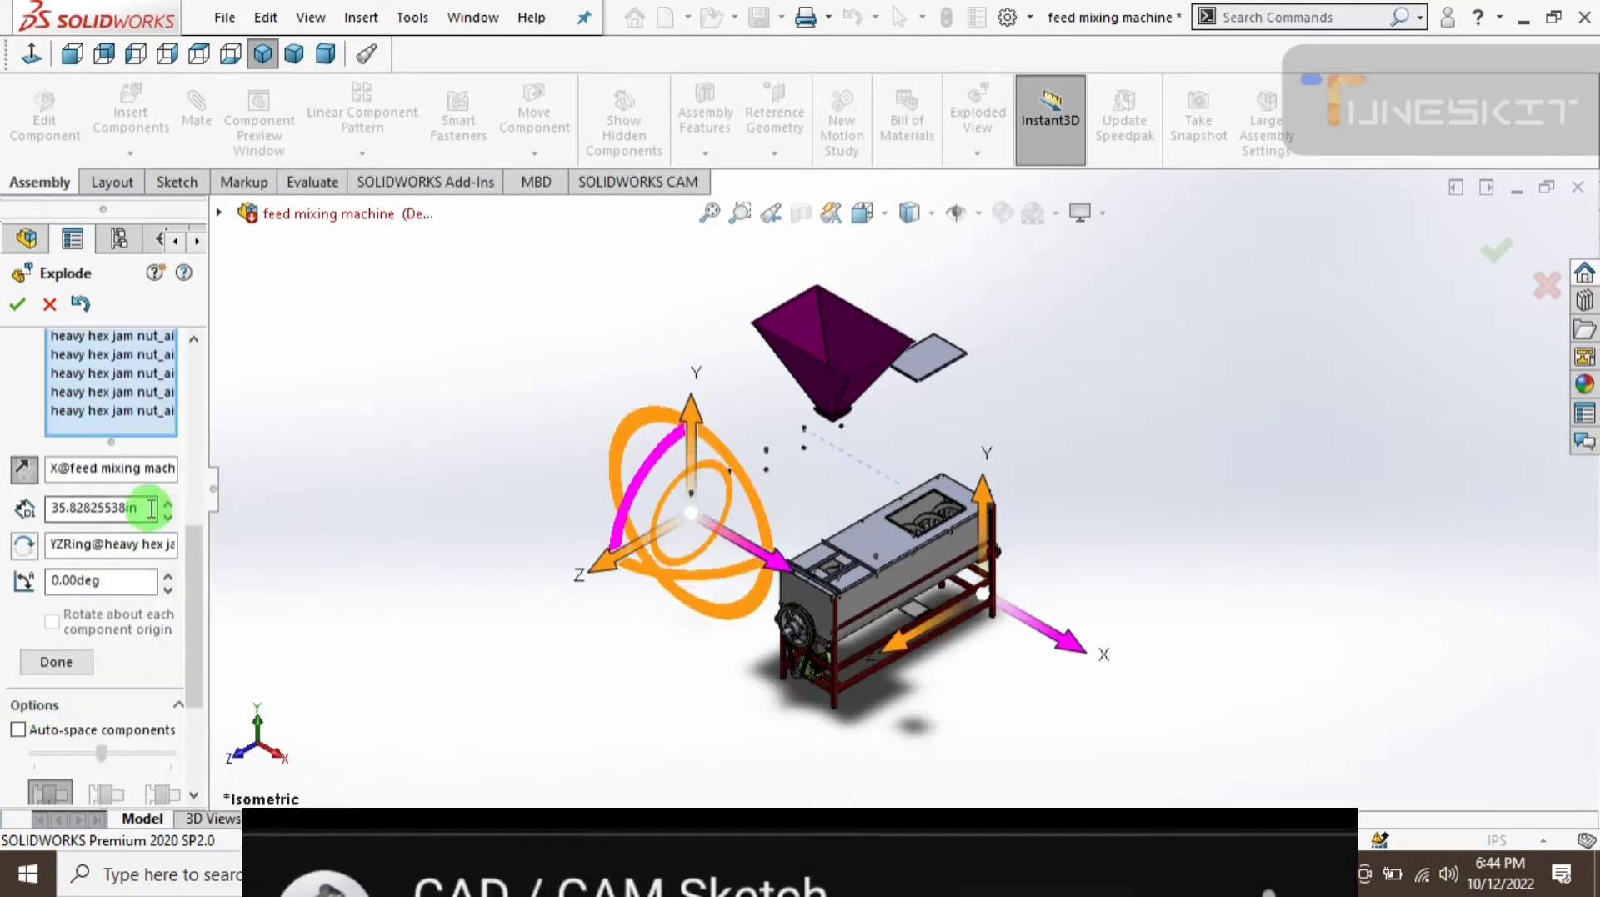
double_click(146, 506)
type("20")
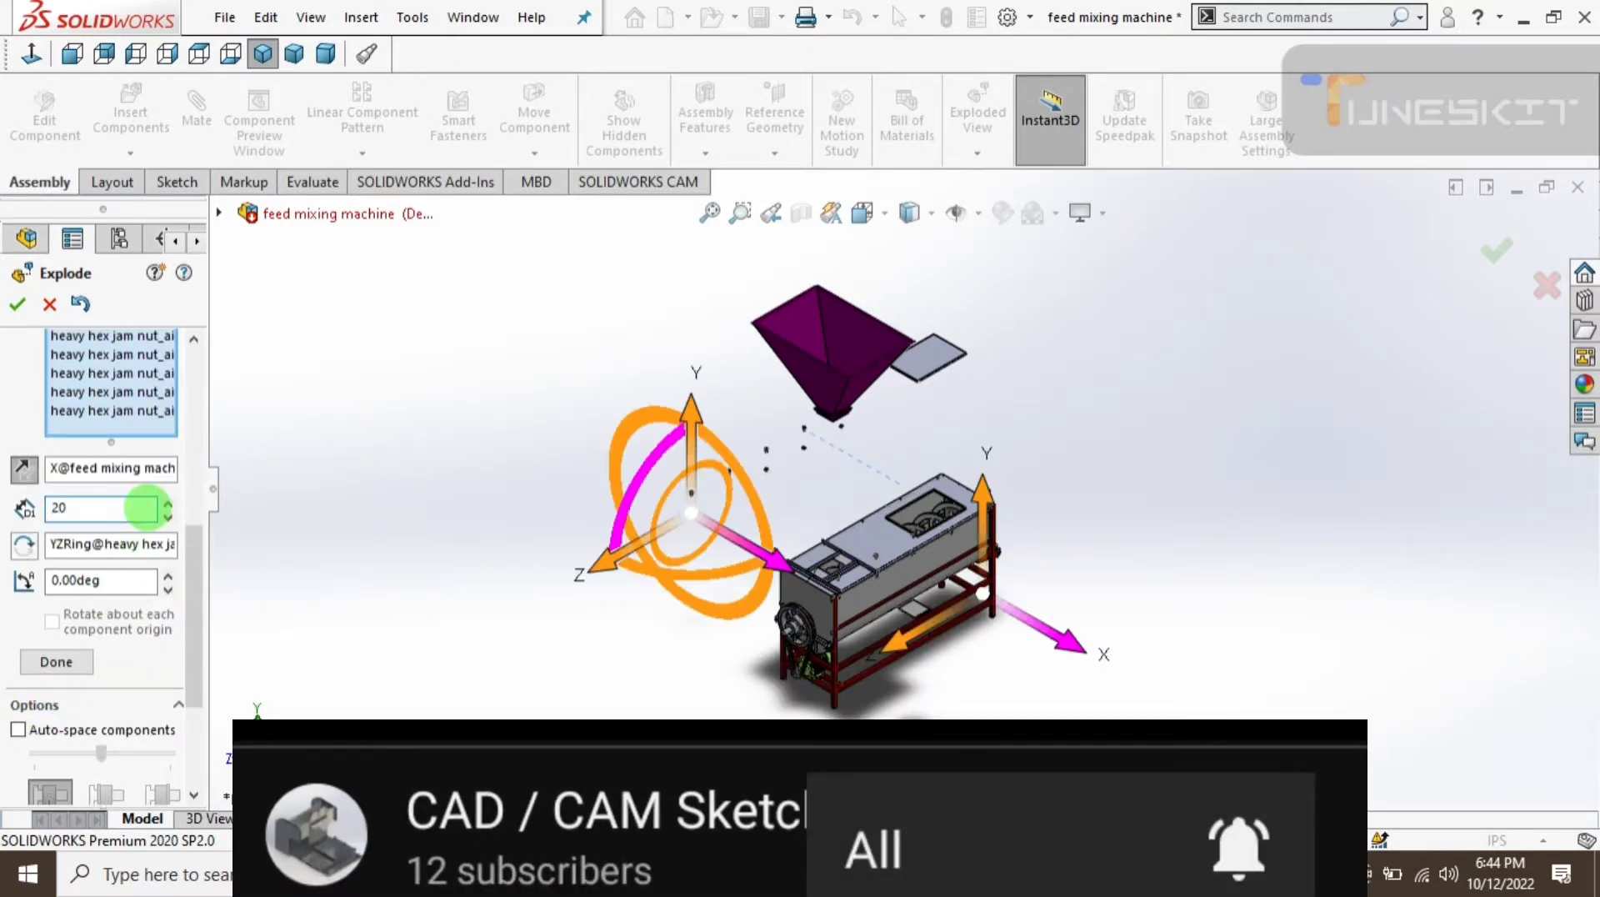
key("BackSpace")
type("5")
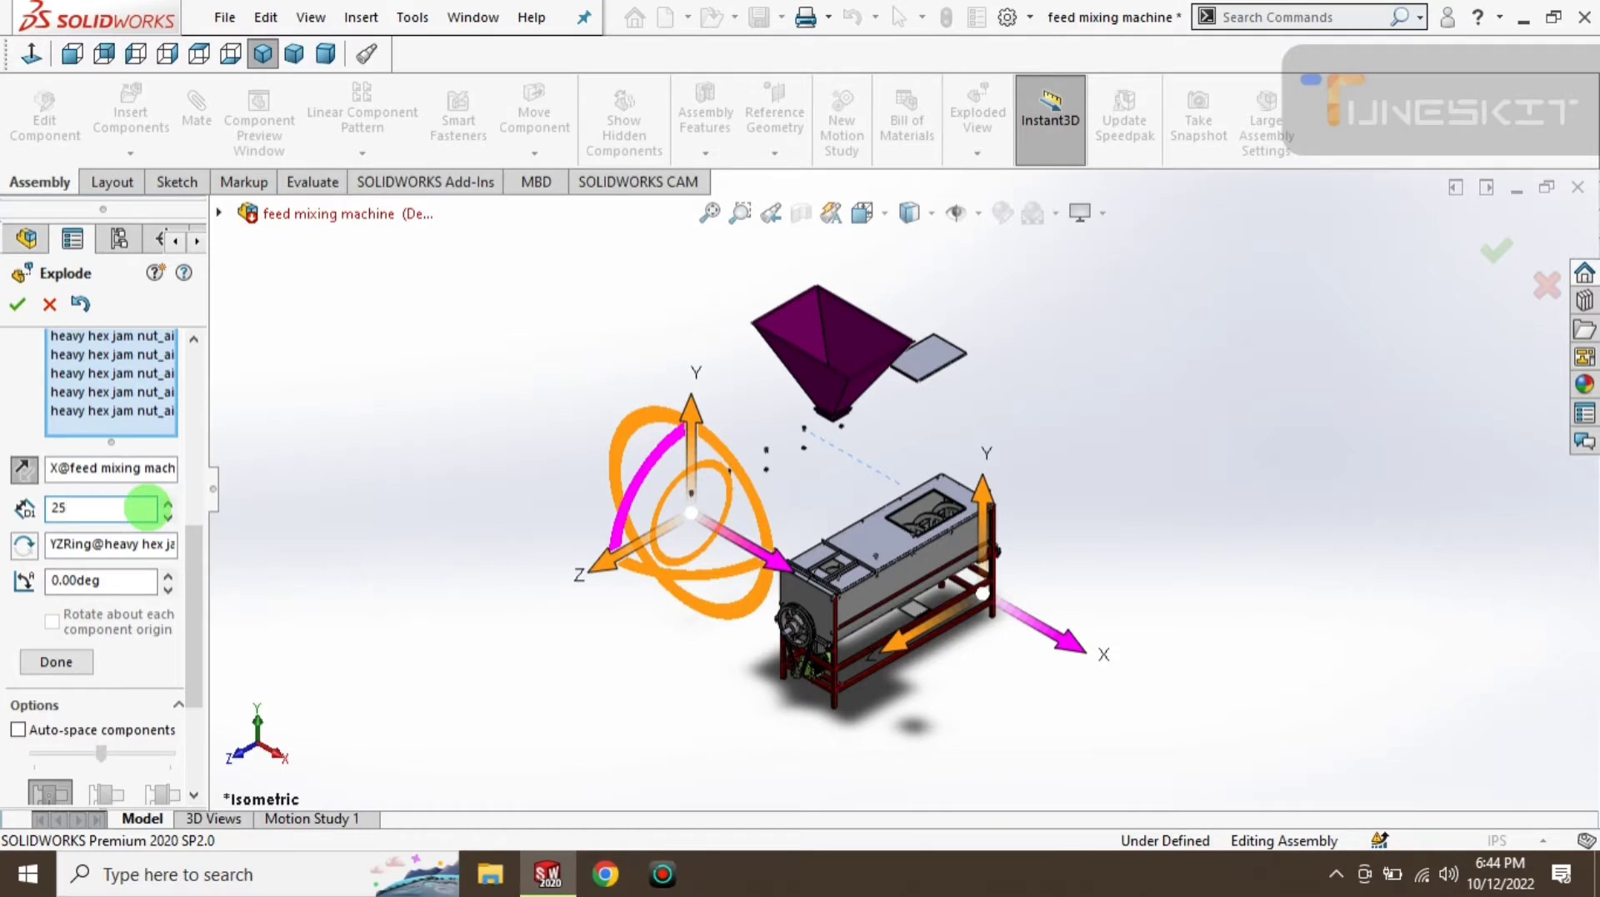
key("Return")
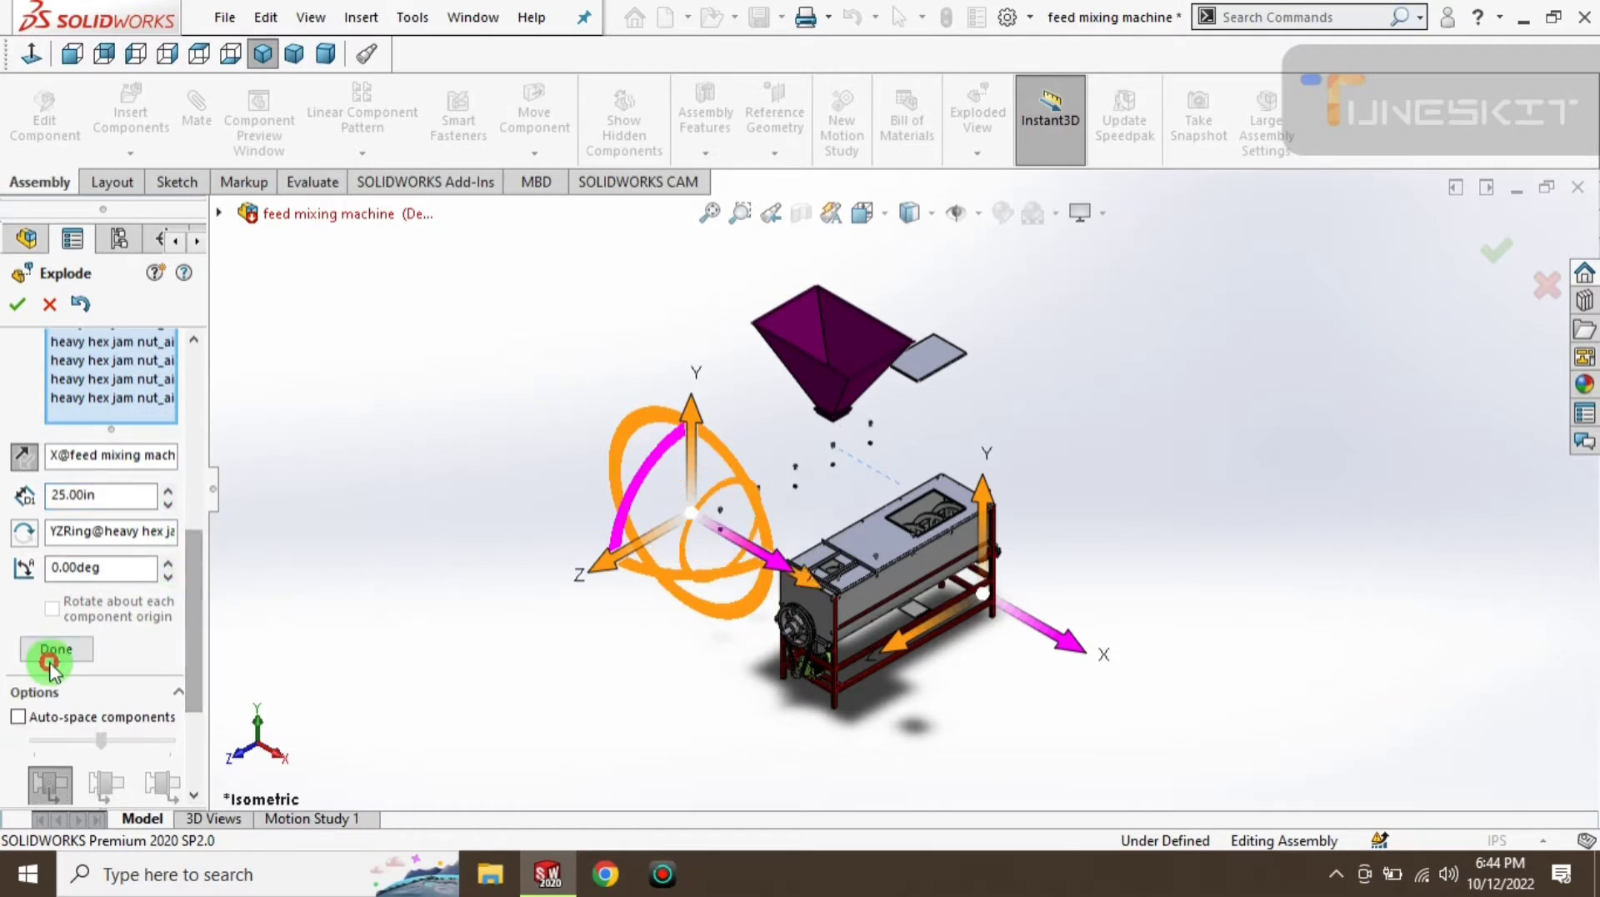
left_click(50, 654)
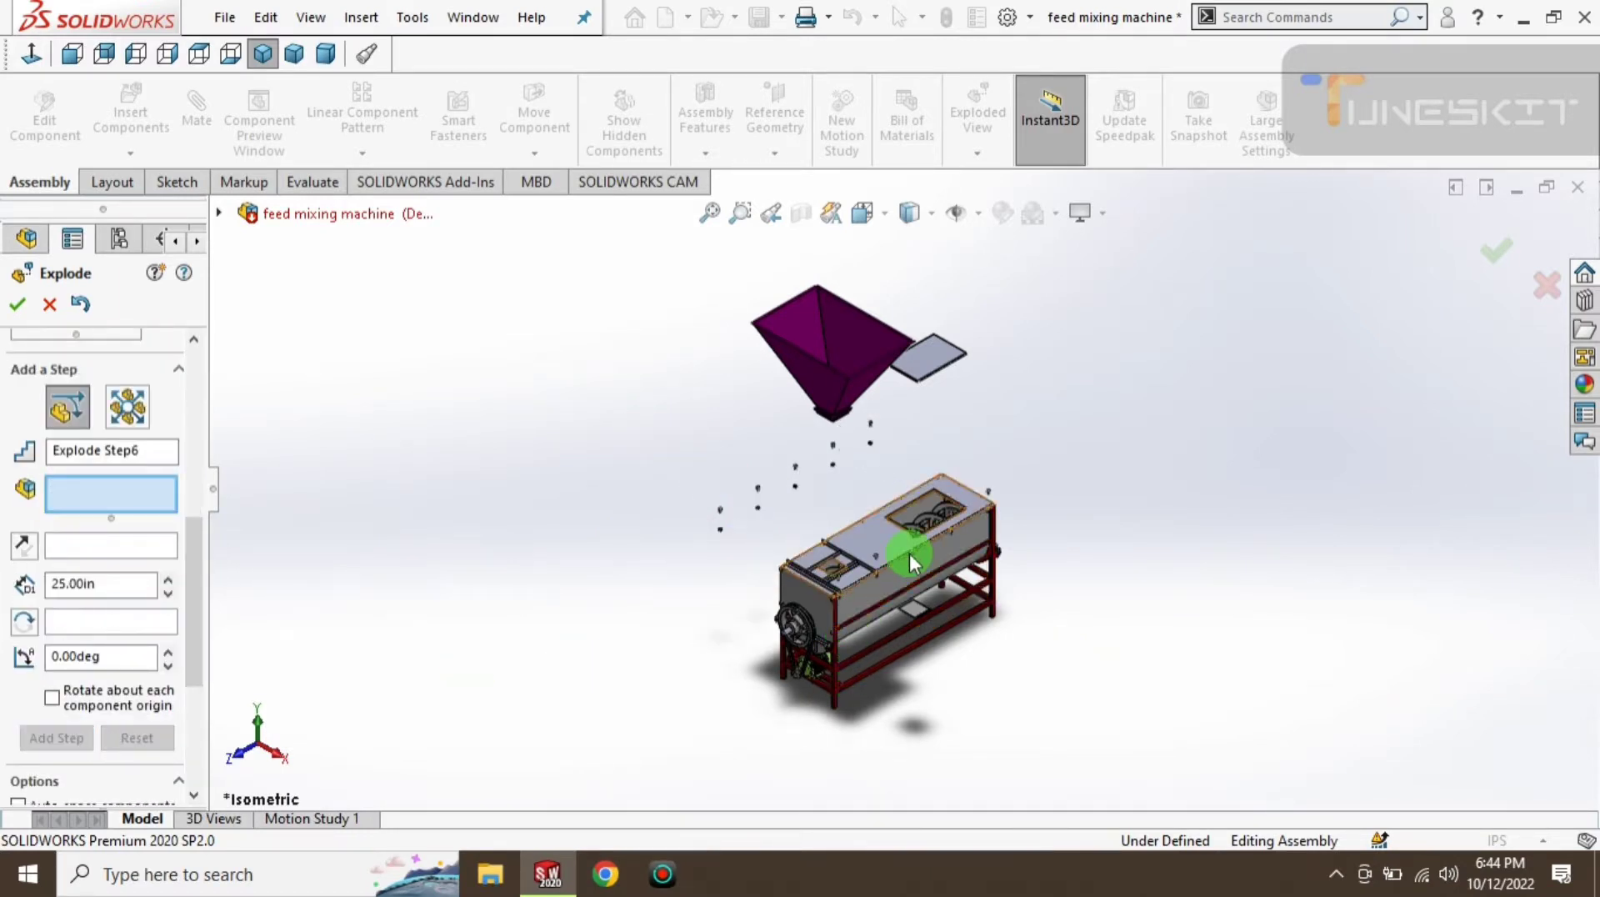
- Select five heavy hex bolts along the top edge of the mixer
mouse_move(908, 553)
middle_mouse_down()
mouse_move(950, 553)
mouse_move(922, 475)
mouse_move(886, 475)
mouse_move(873, 402)
mouse_move(874, 422)
middle_mouse_up()
scroll(964, 432, "down", 3)
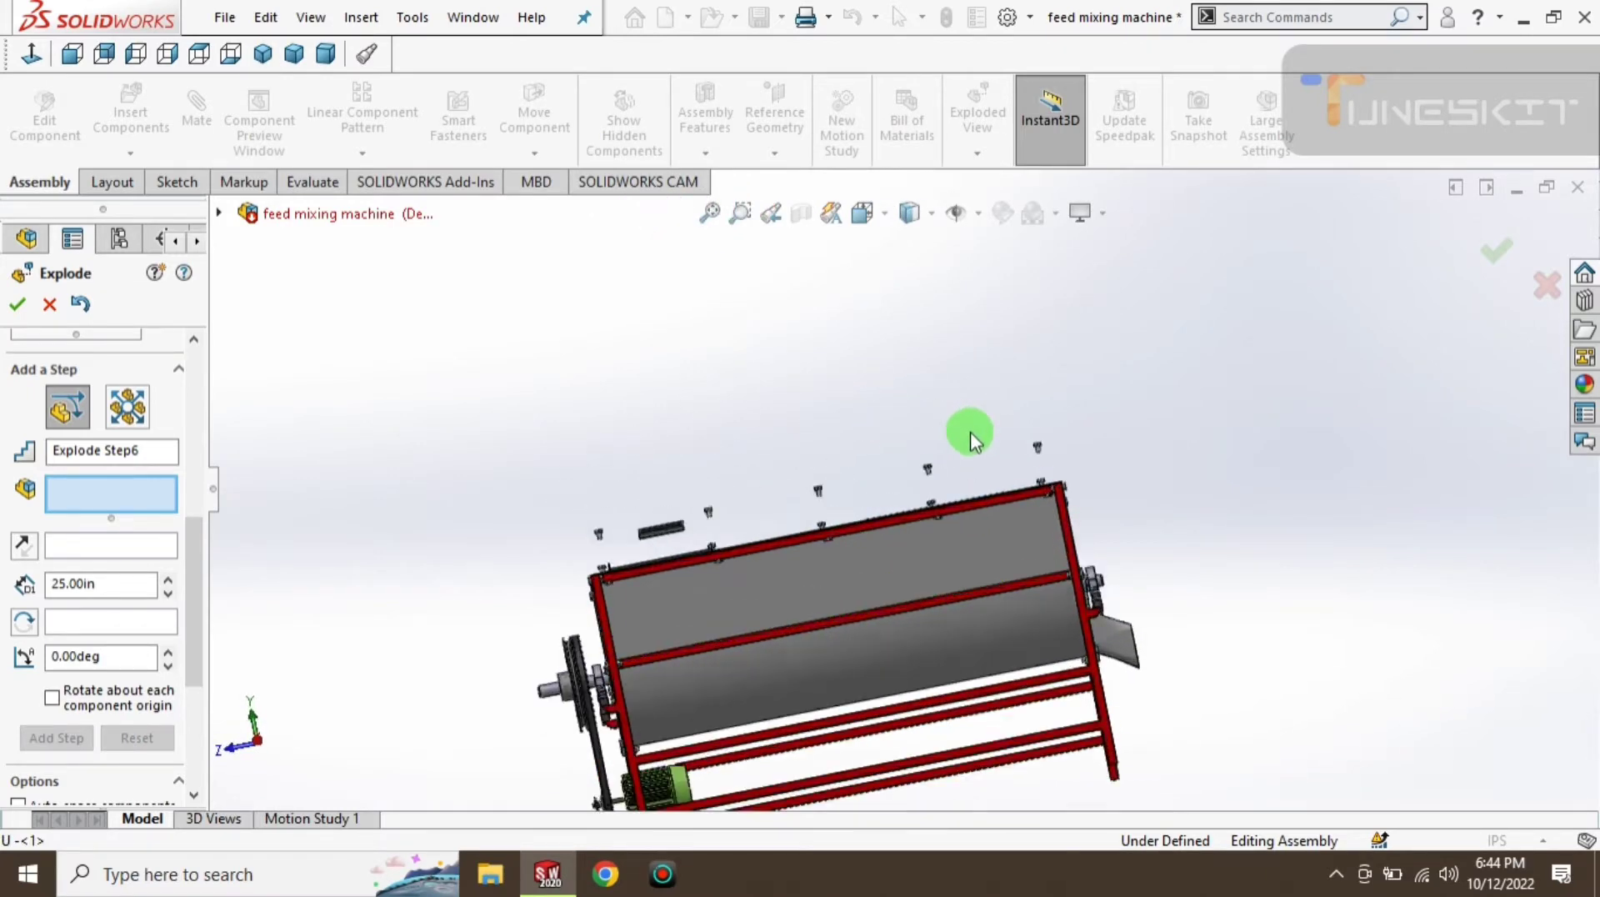
scroll(966, 432, "down", 3)
mouse_move(1094, 423)
left_mouse_down()
mouse_move(888, 540)
mouse_move(847, 514)
left_mouse_up()
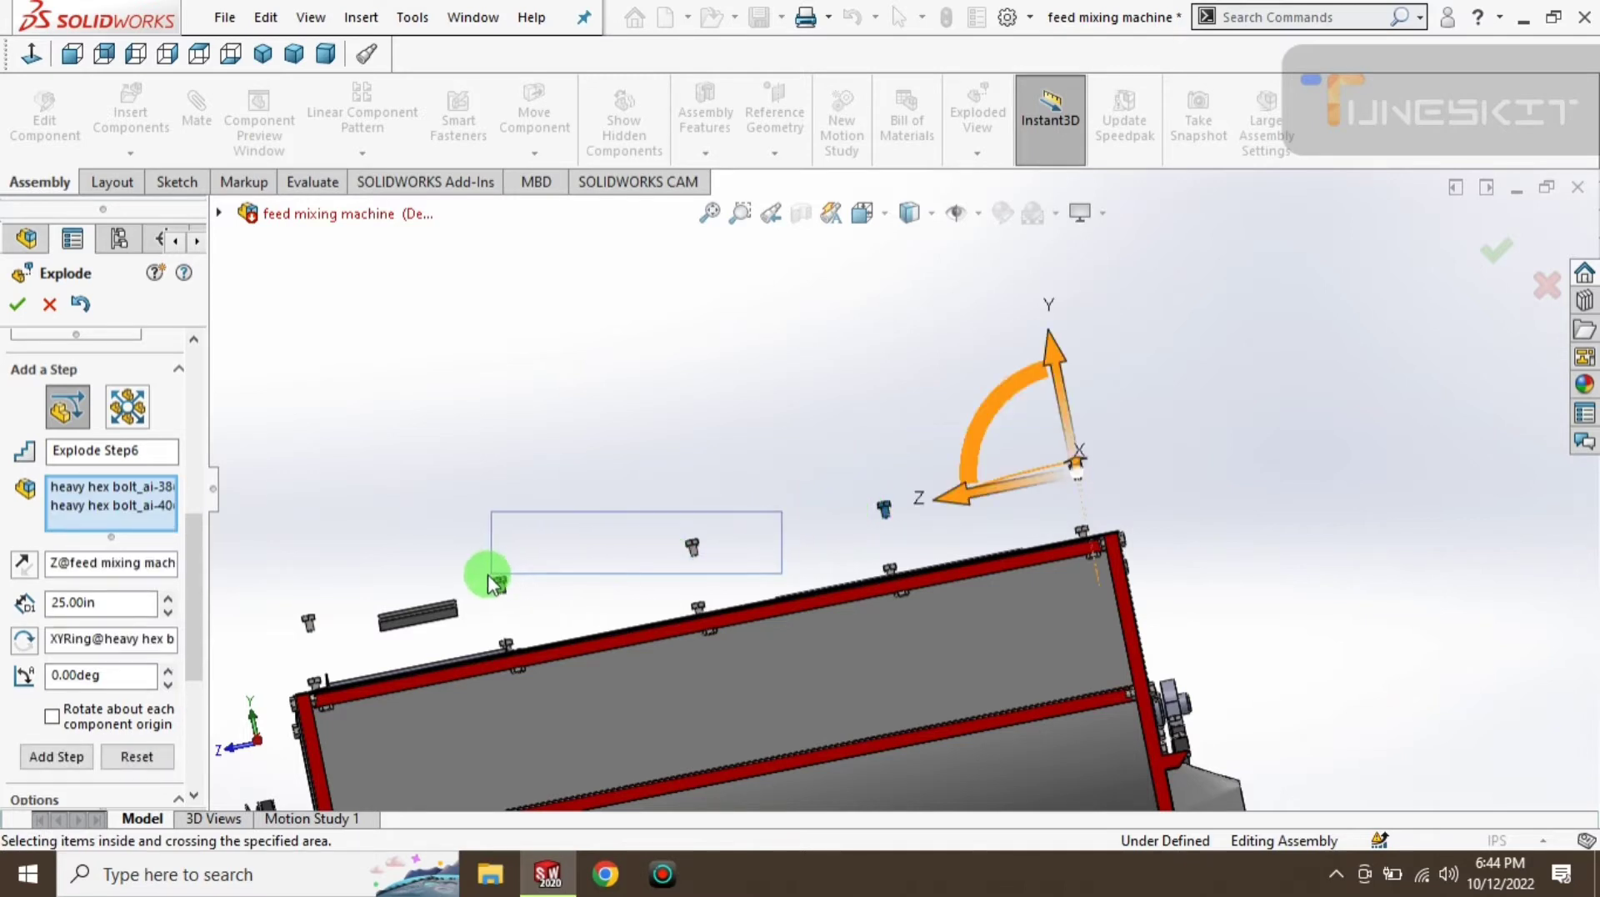
left_click_drag(472, 594, 468, 588)
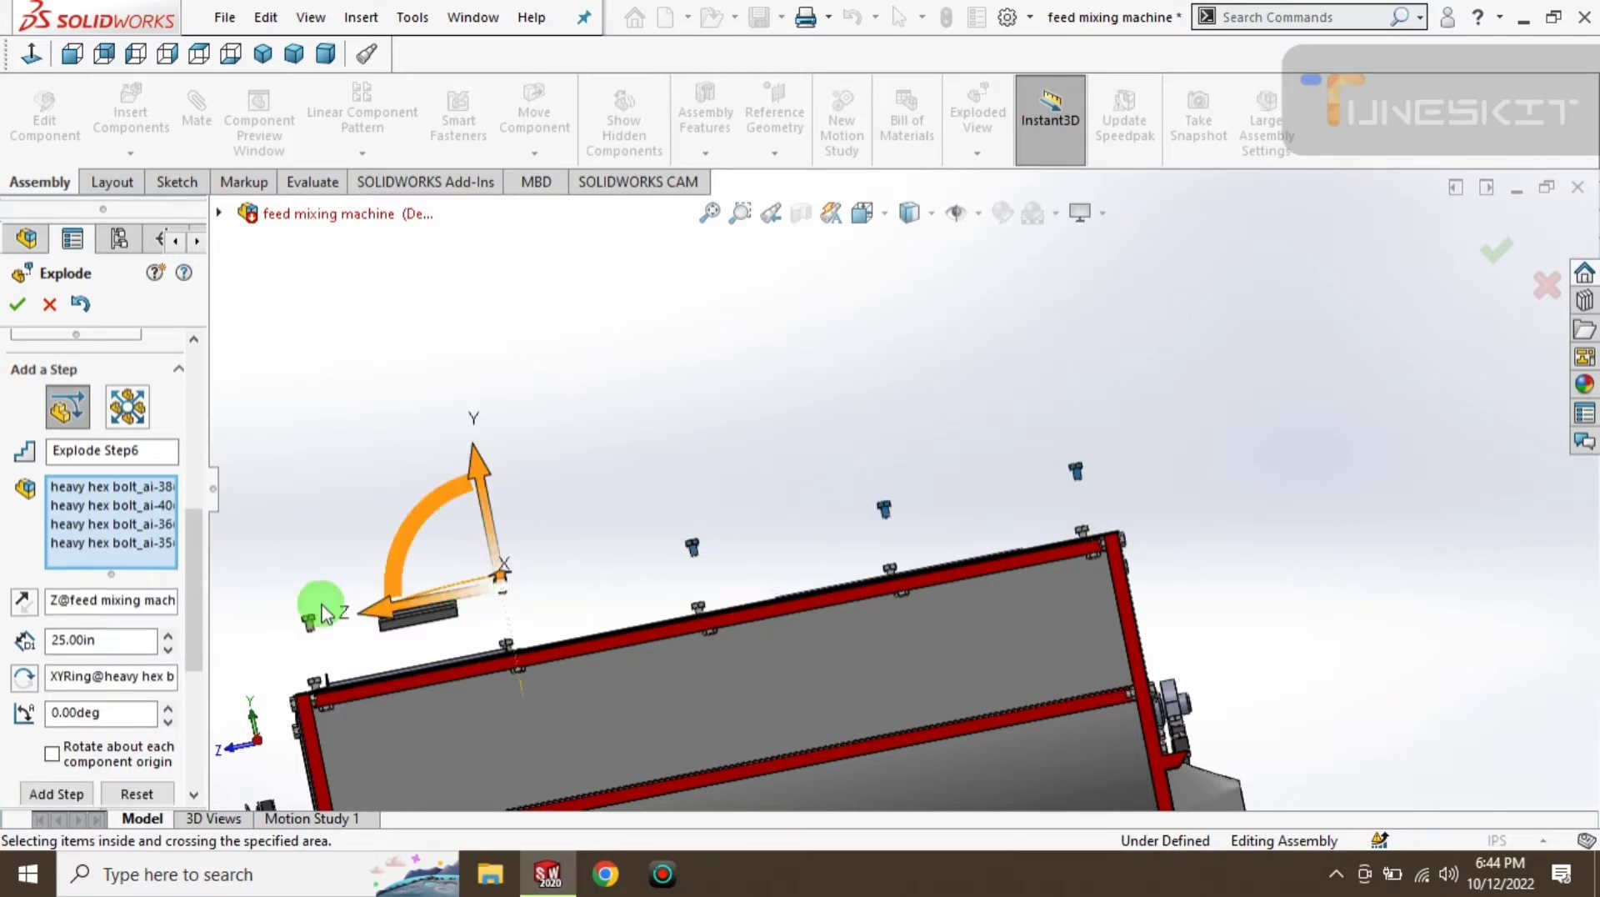
scroll(305, 607, "down", 1)
scroll(305, 607, "down", 1)
left_click(375, 621)
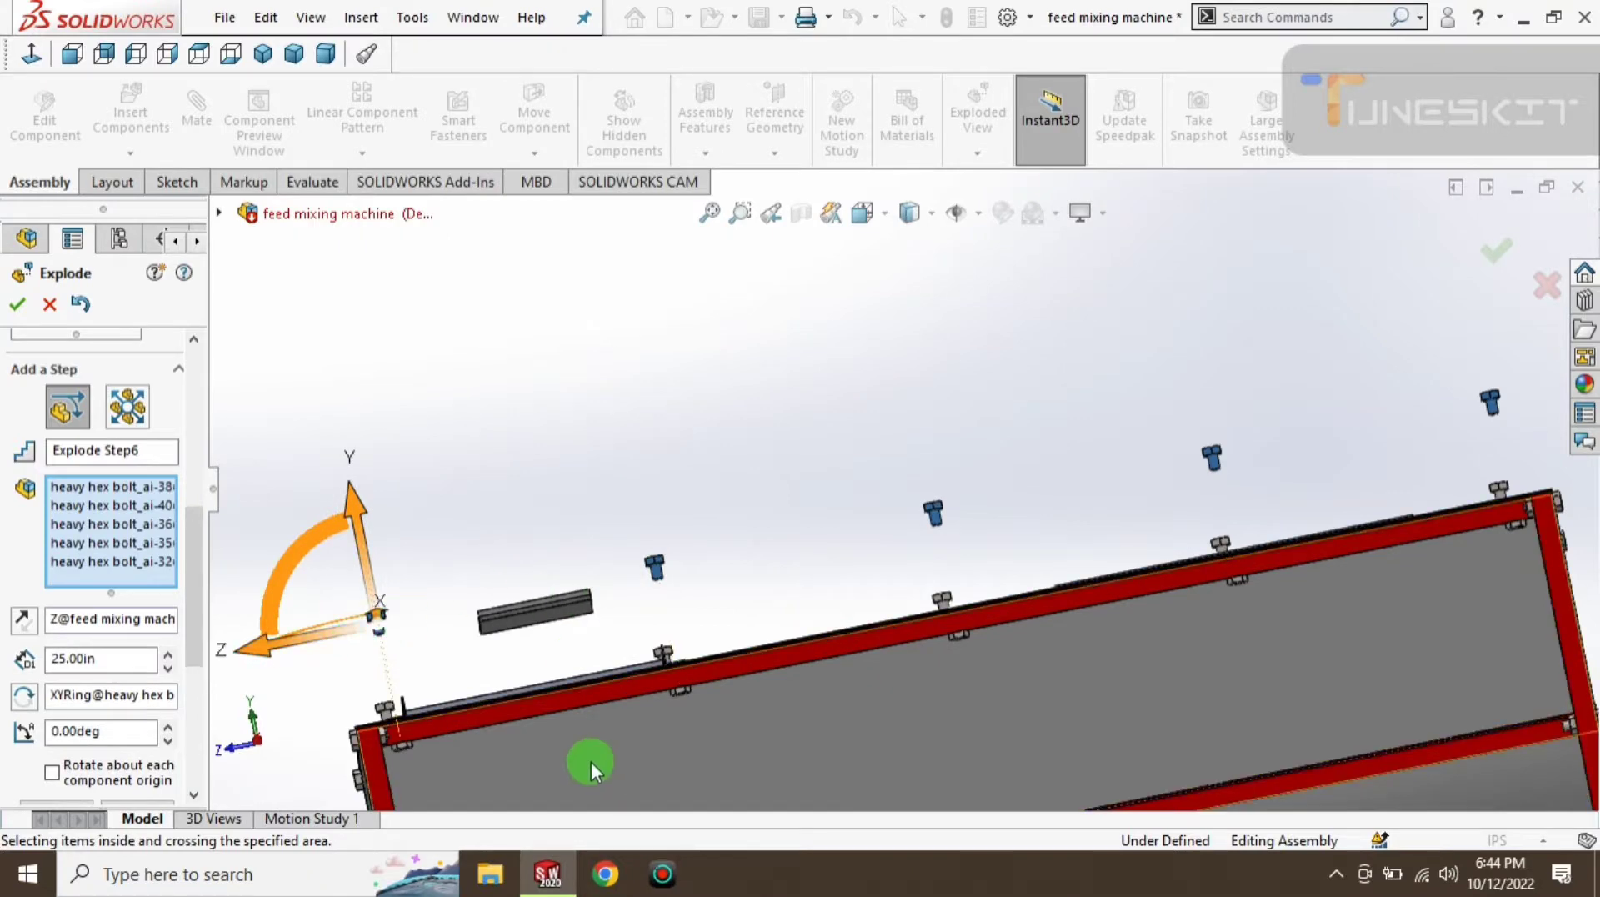
- Add five heavy hex jam nuts to the explode selection
scroll(432, 775, "down", 2)
mouse_move(433, 774)
middle_mouse_down()
mouse_move(502, 653)
mouse_move(517, 697)
mouse_move(788, 571)
mouse_move(843, 462)
middle_mouse_up()
scroll(516, 696, "down", 2)
scroll(583, 673, "down", 2)
left_click(843, 453)
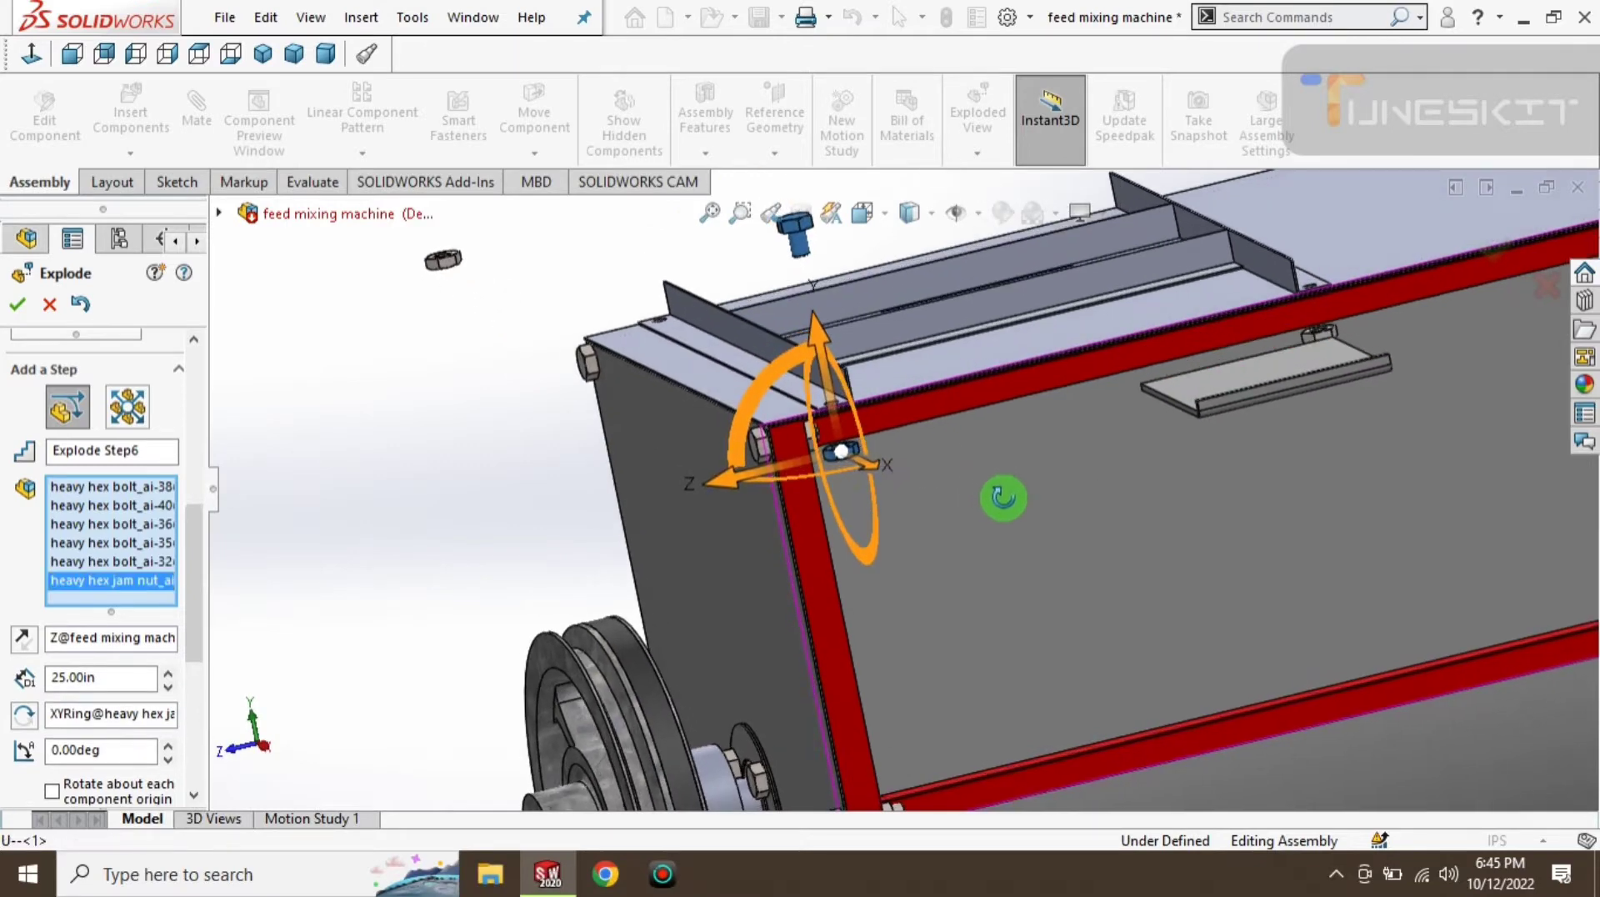
scroll(1242, 367, "down", 3)
left_click(1177, 387)
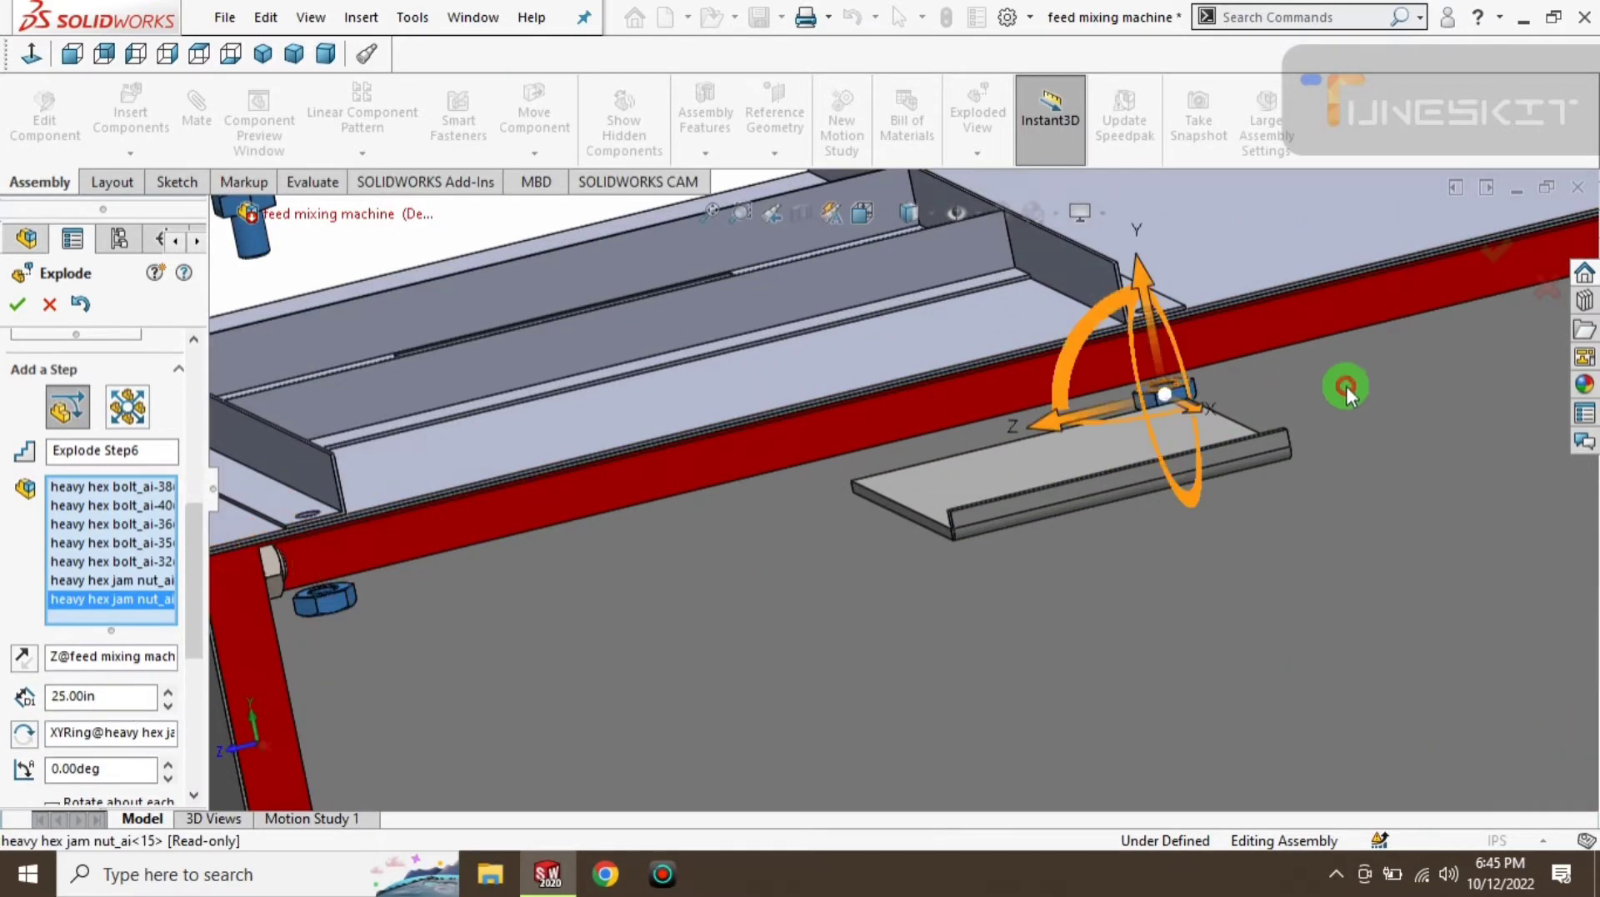
scroll(1360, 372, "up", 3)
left_click(1342, 370)
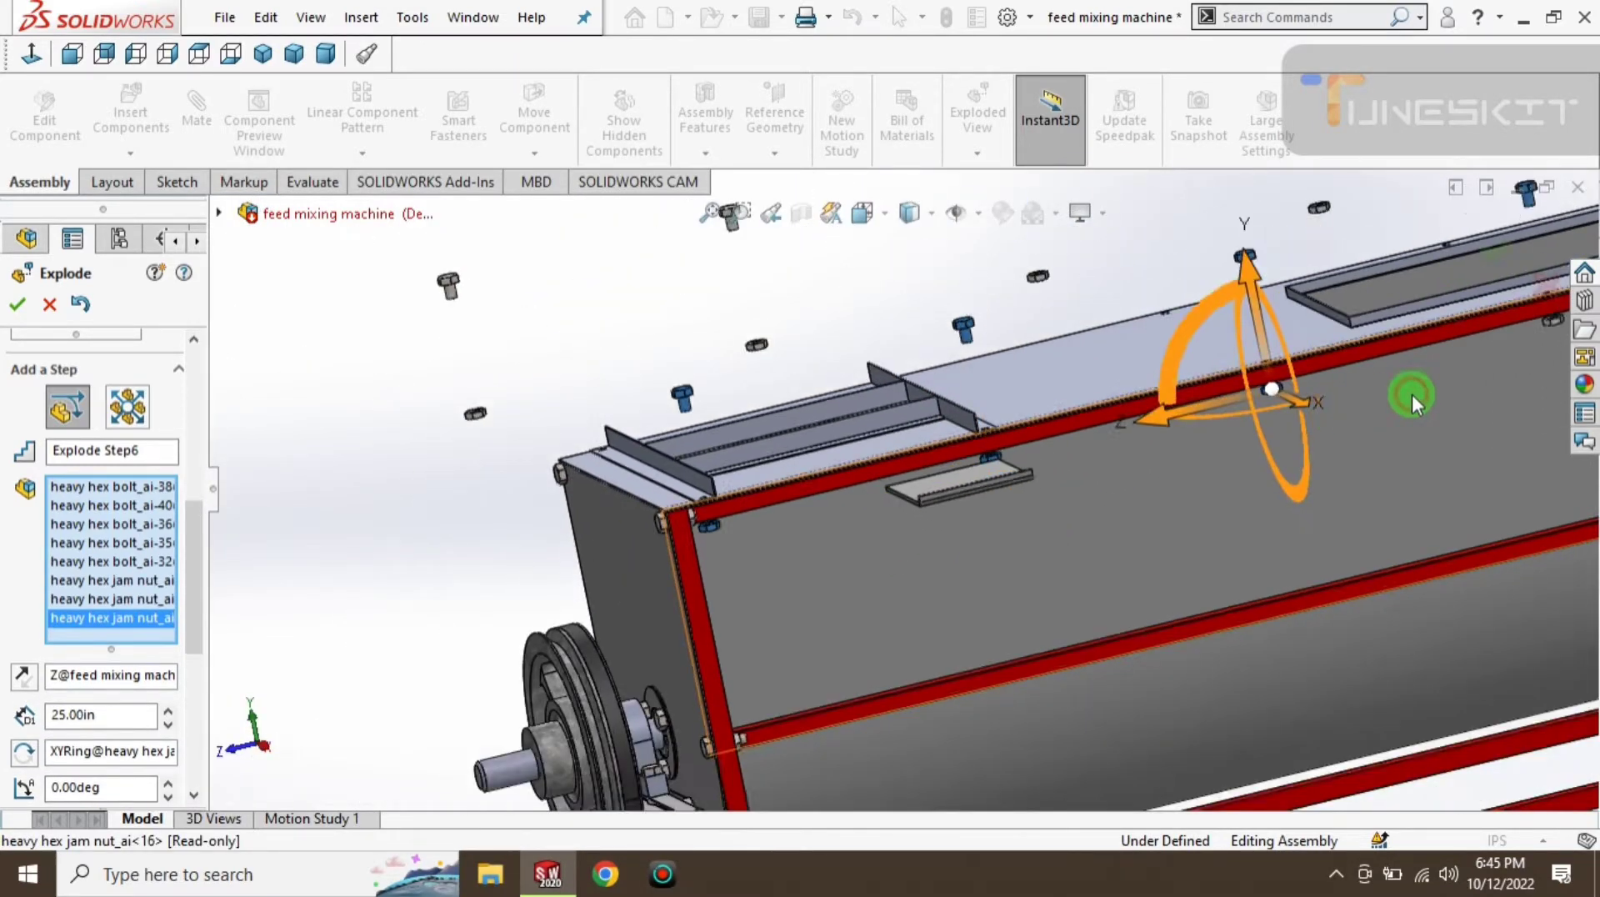
scroll(1416, 366, "down", 3)
left_click(1143, 464)
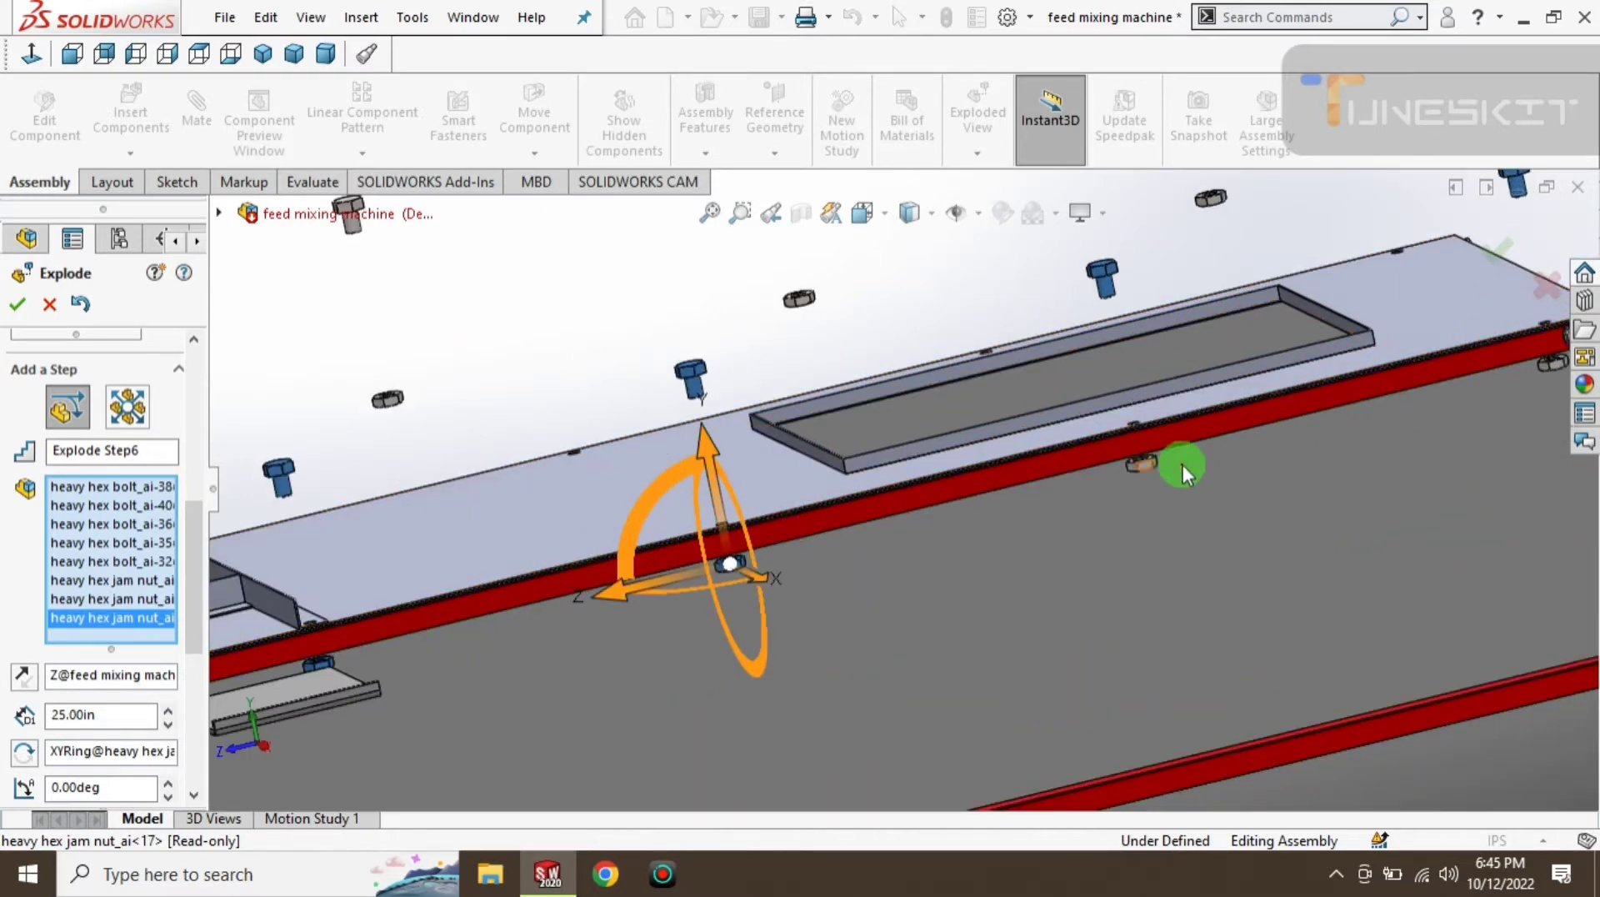
left_click(1554, 369)
scroll(1196, 457, "up", 5)
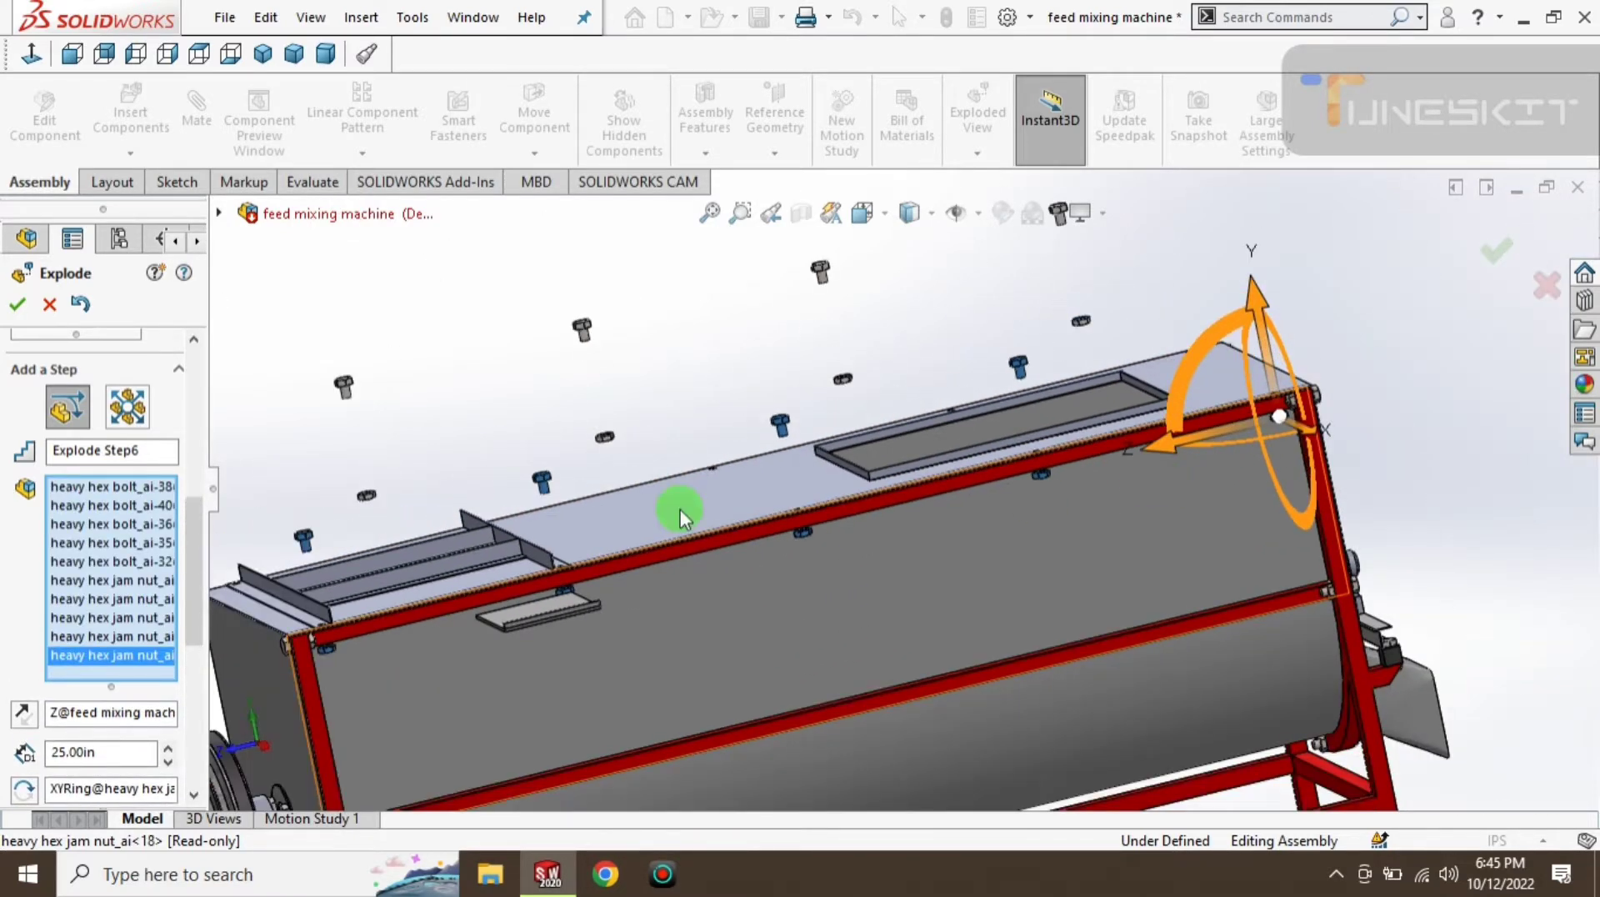
- Move the bolts and jam nuts 25 in along X and finish explode step 6
left_click(263, 53)
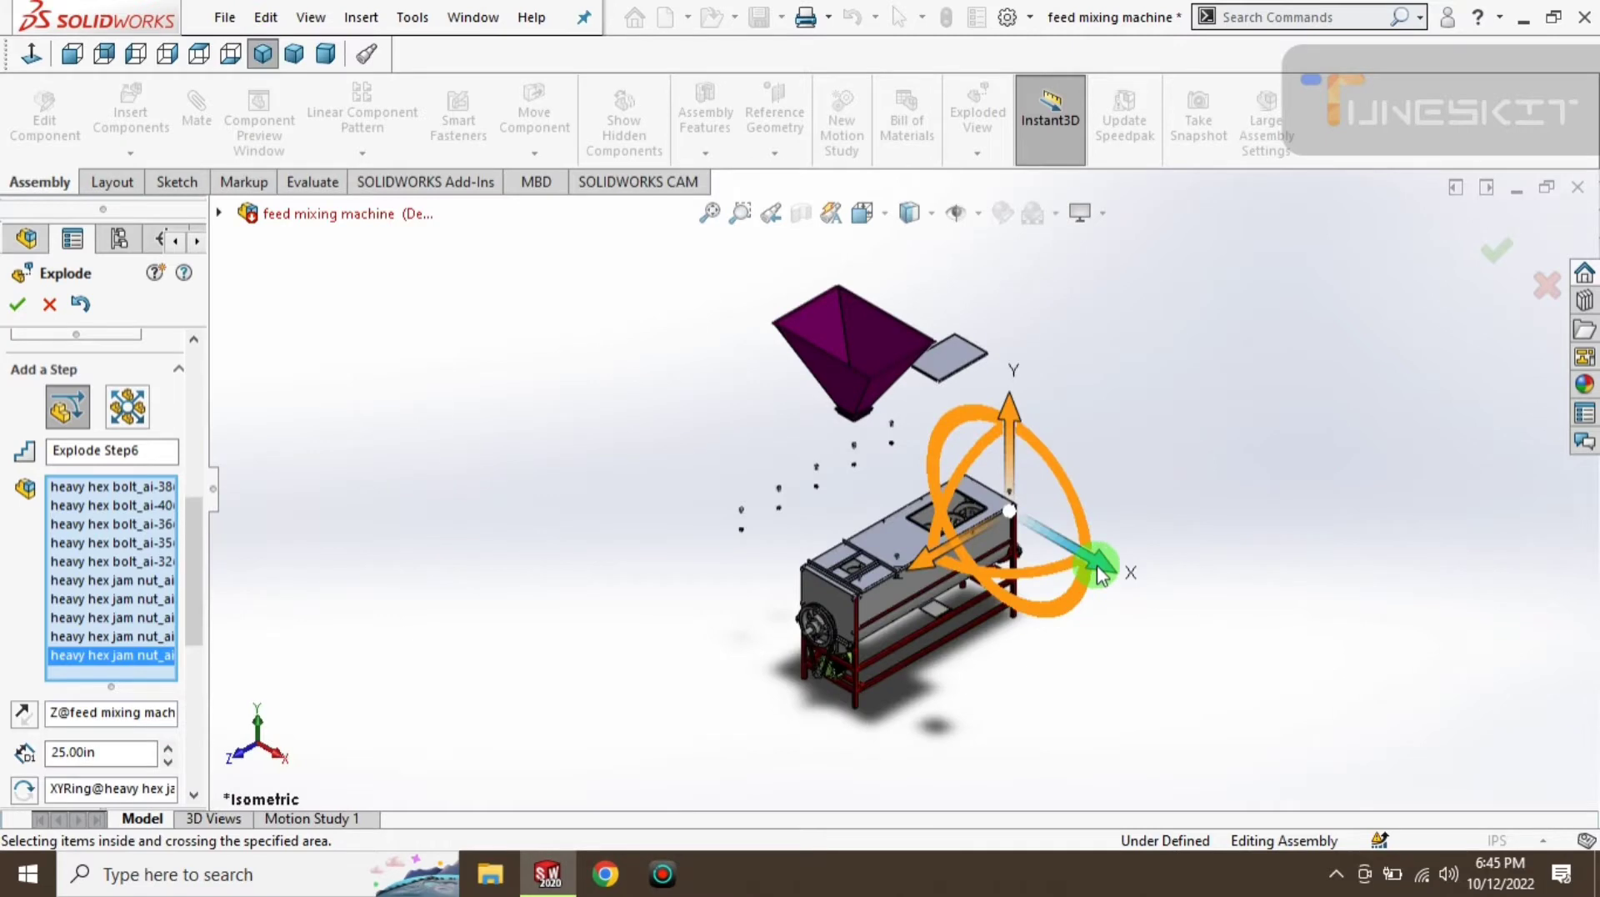
left_click_drag(1100, 573, 1154, 588)
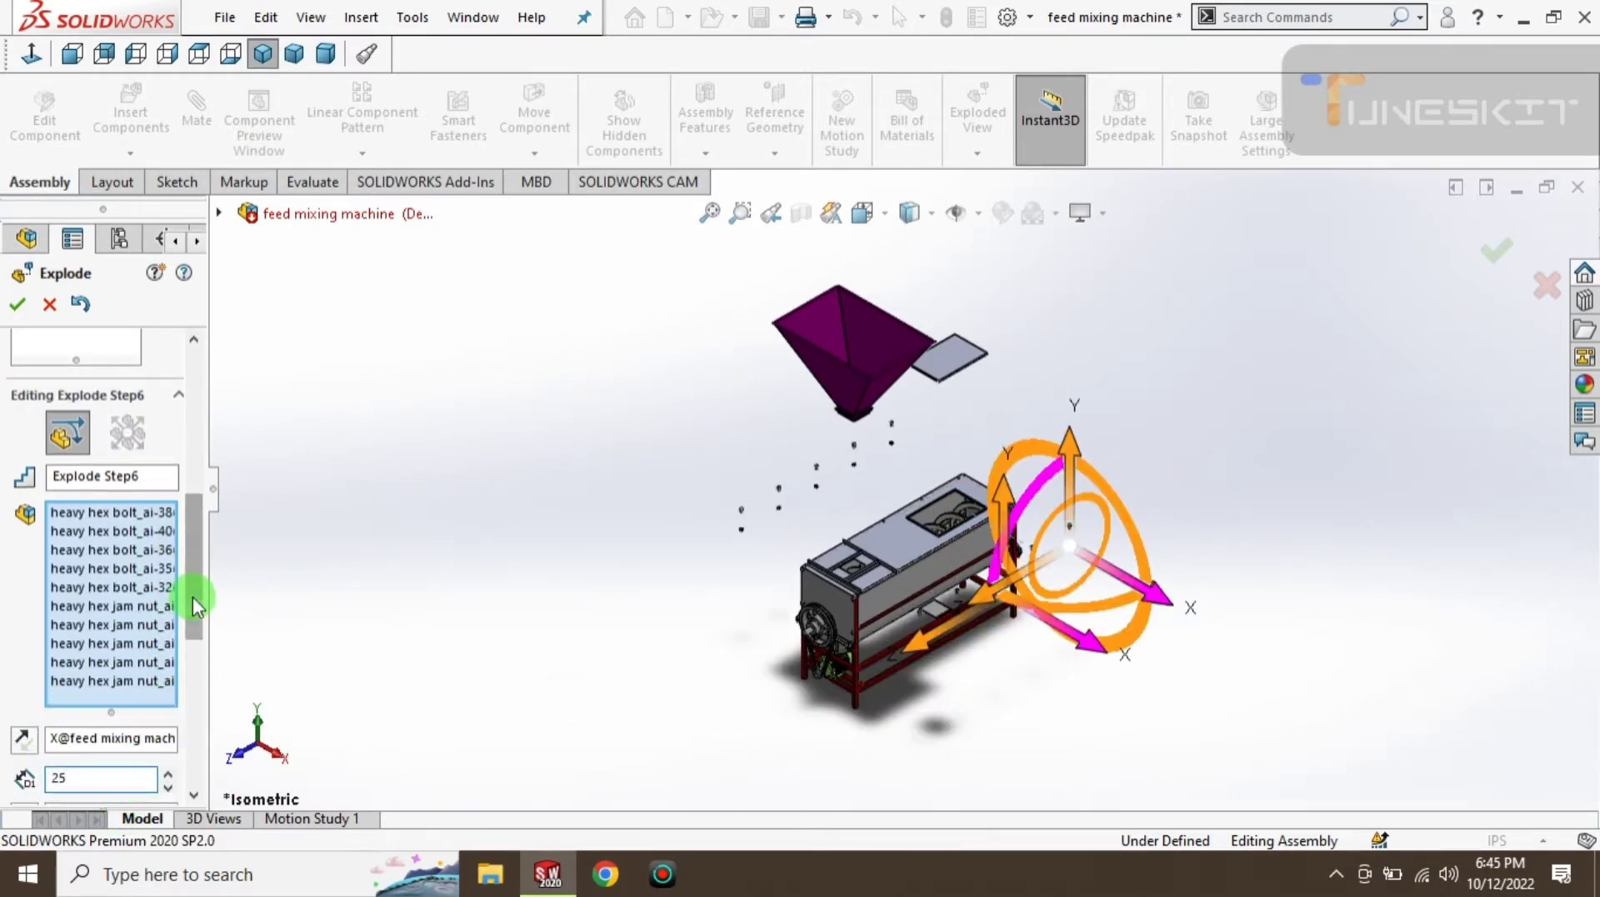
scroll(197, 606, "down", 3)
left_click(32, 776)
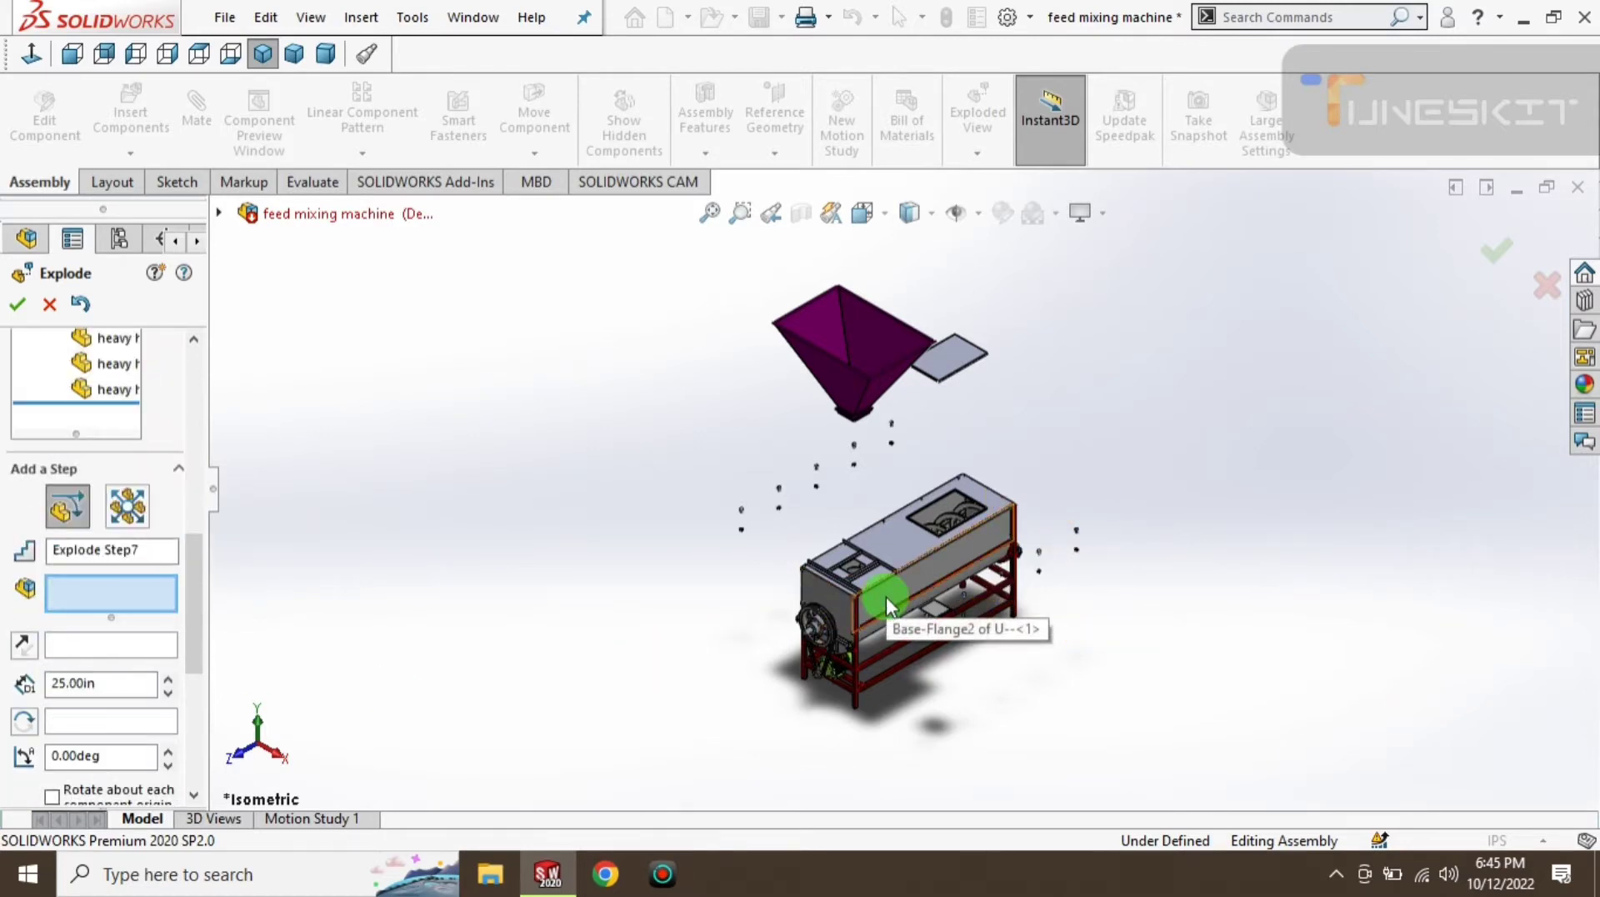
- Lift top-1 and top plat-1 40 in along Y as explode step 7
scroll(854, 632, "down", 4)
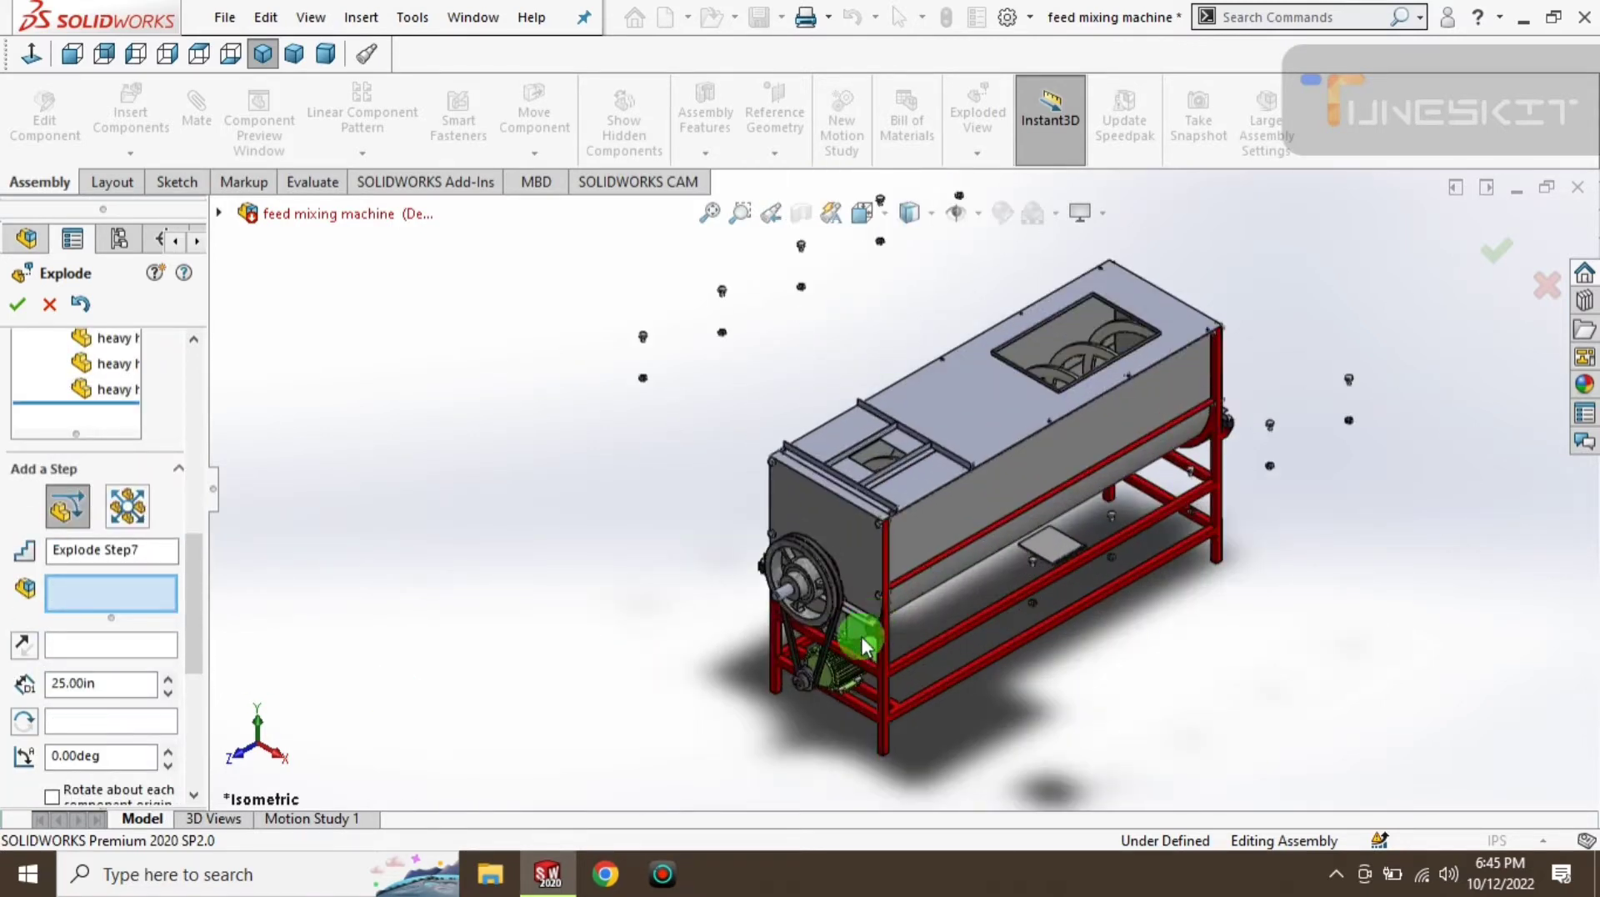
scroll(949, 393, "down", 3)
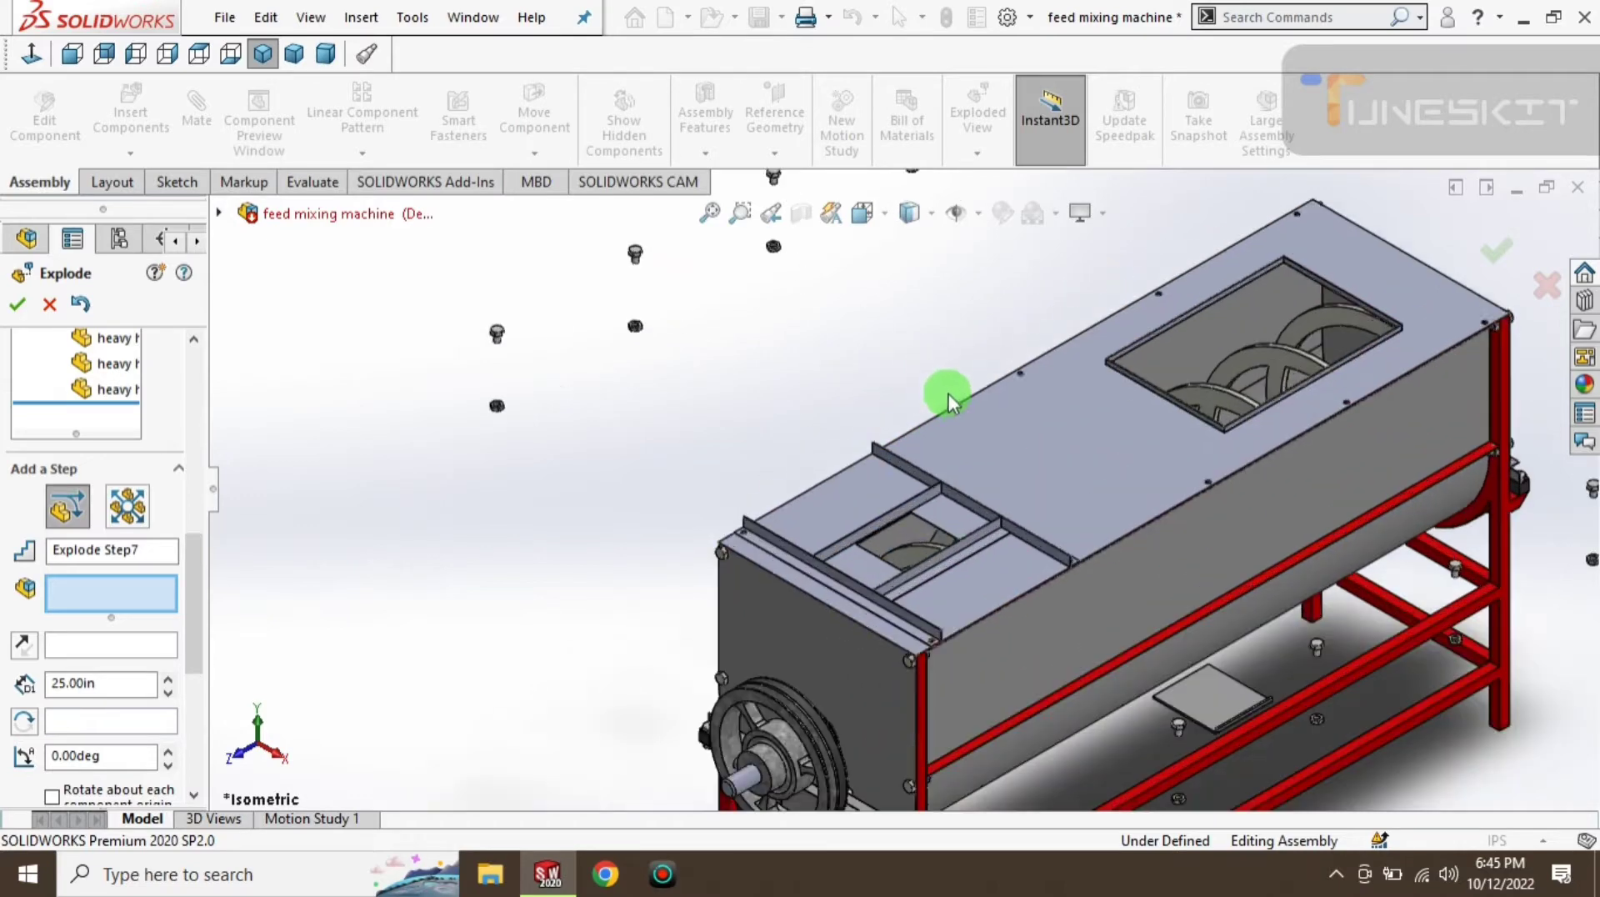
left_click(933, 490)
left_click(1086, 442)
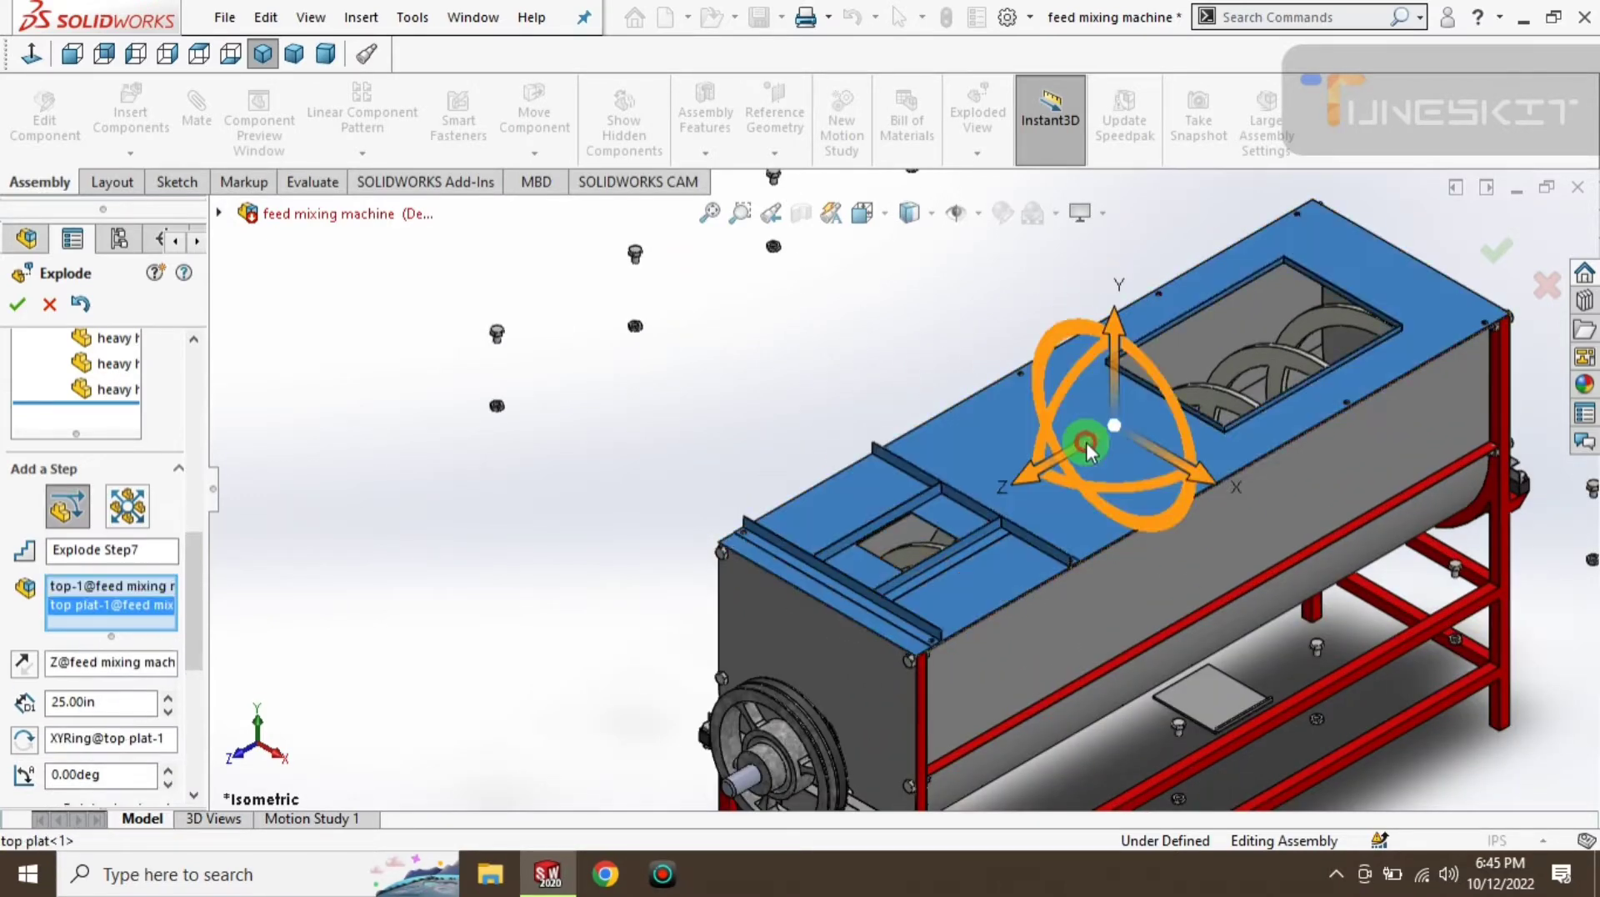
scroll(780, 520, "up", 3)
scroll(991, 316, "down", 2)
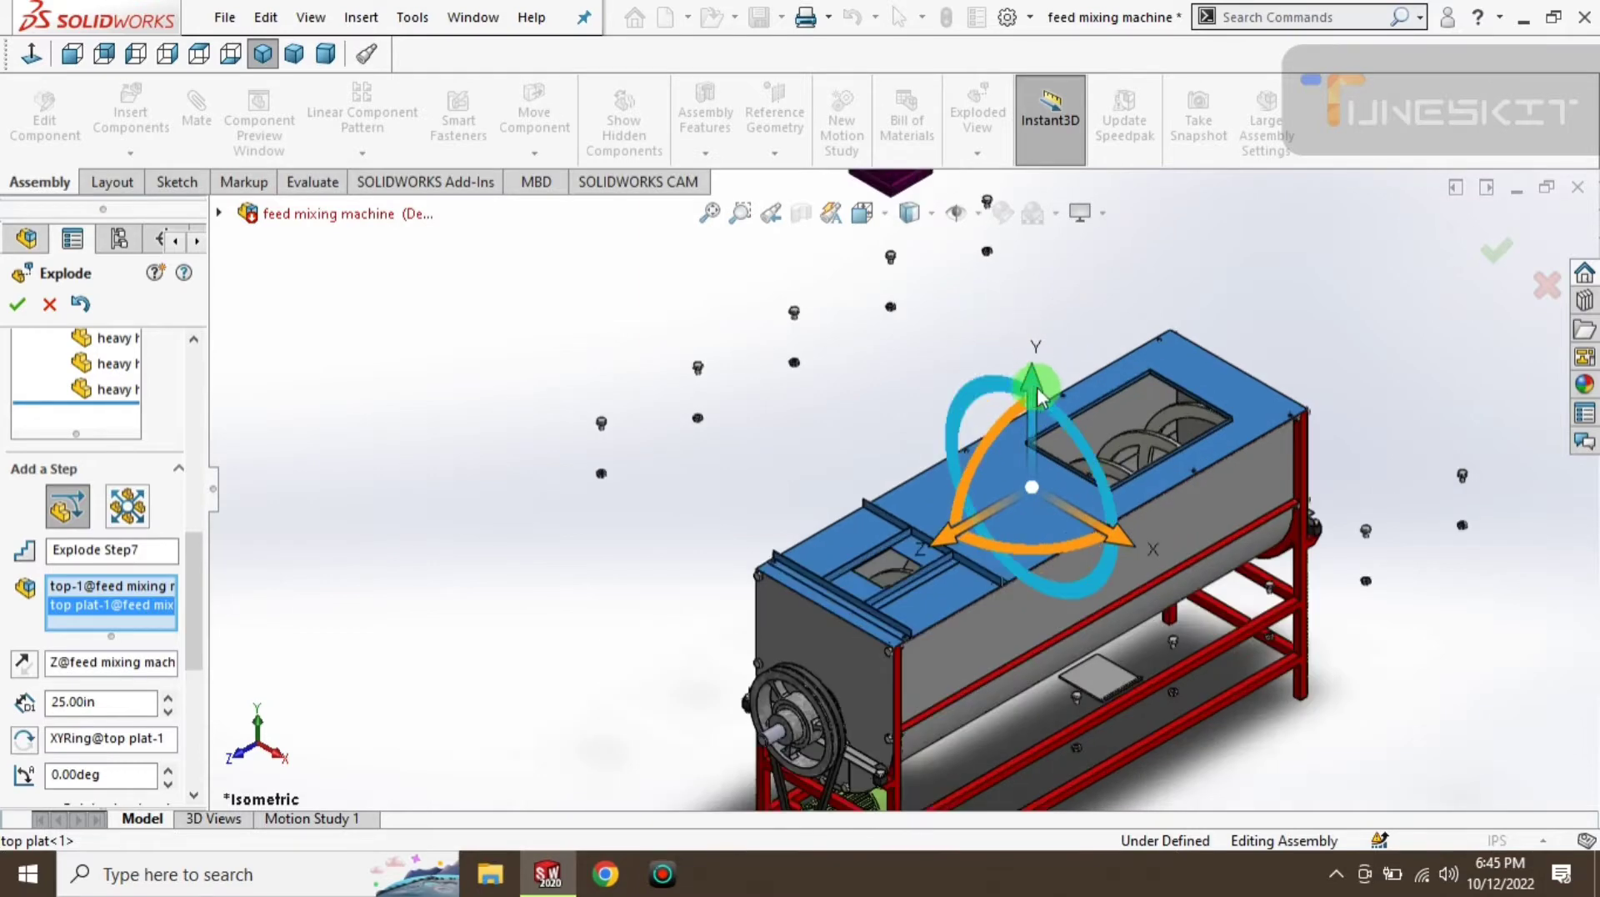
left_click_drag(1031, 379, 1013, 283)
type("40")
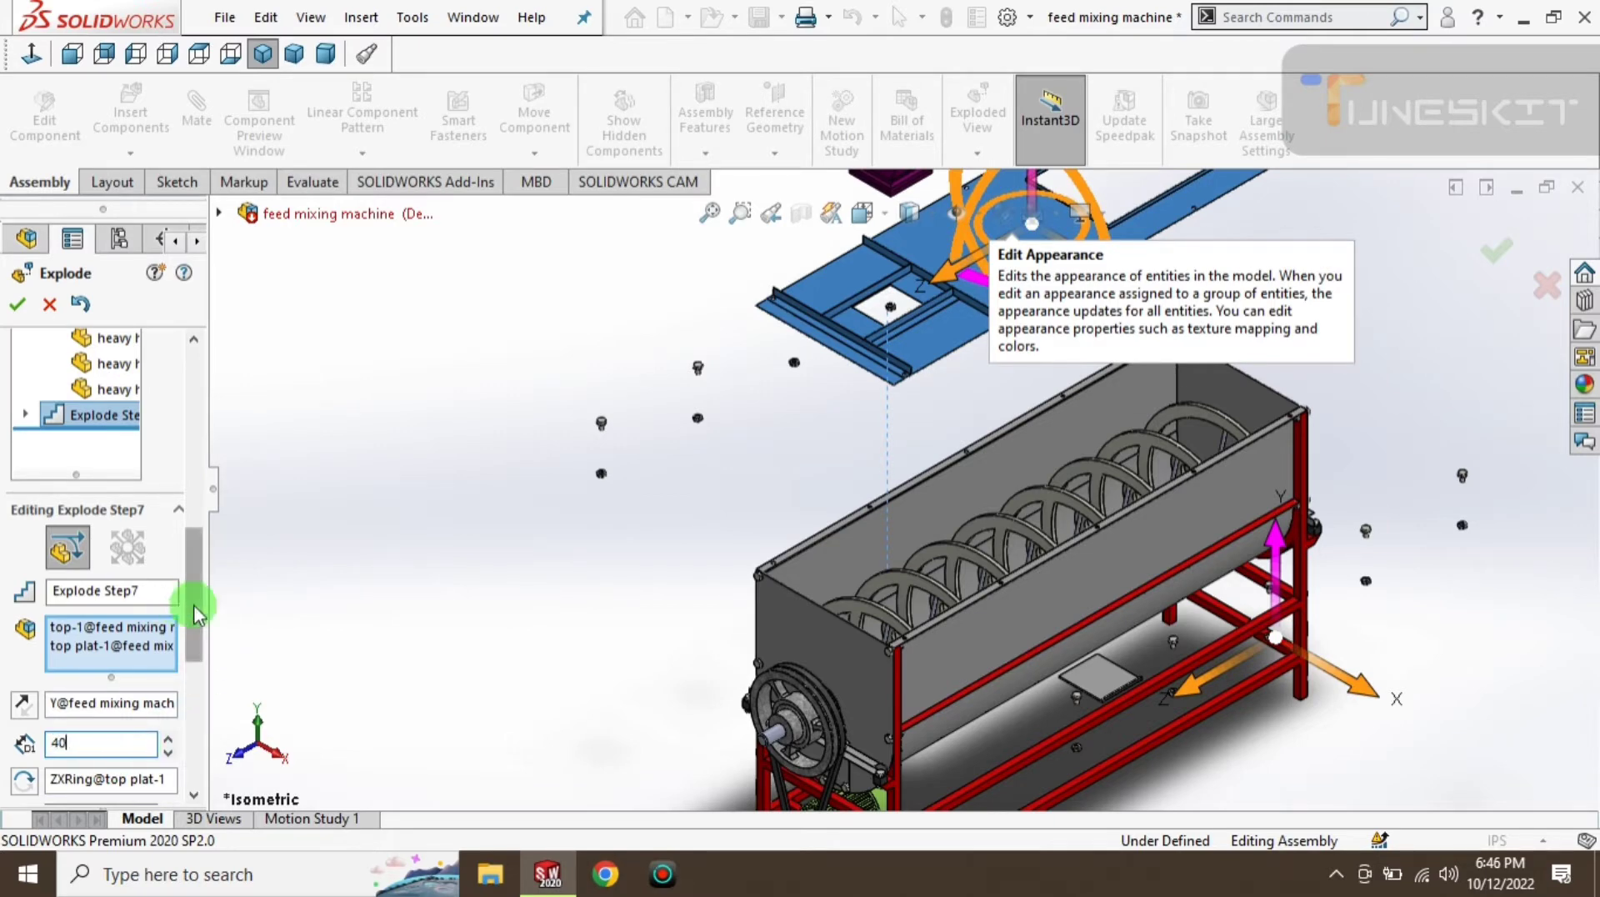
key("Return")
left_click_drag(197, 614, 207, 656)
mouse_move(678, 560)
middle_mouse_down()
mouse_move(676, 492)
mouse_move(596, 592)
middle_mouse_up()
left_click(56, 745)
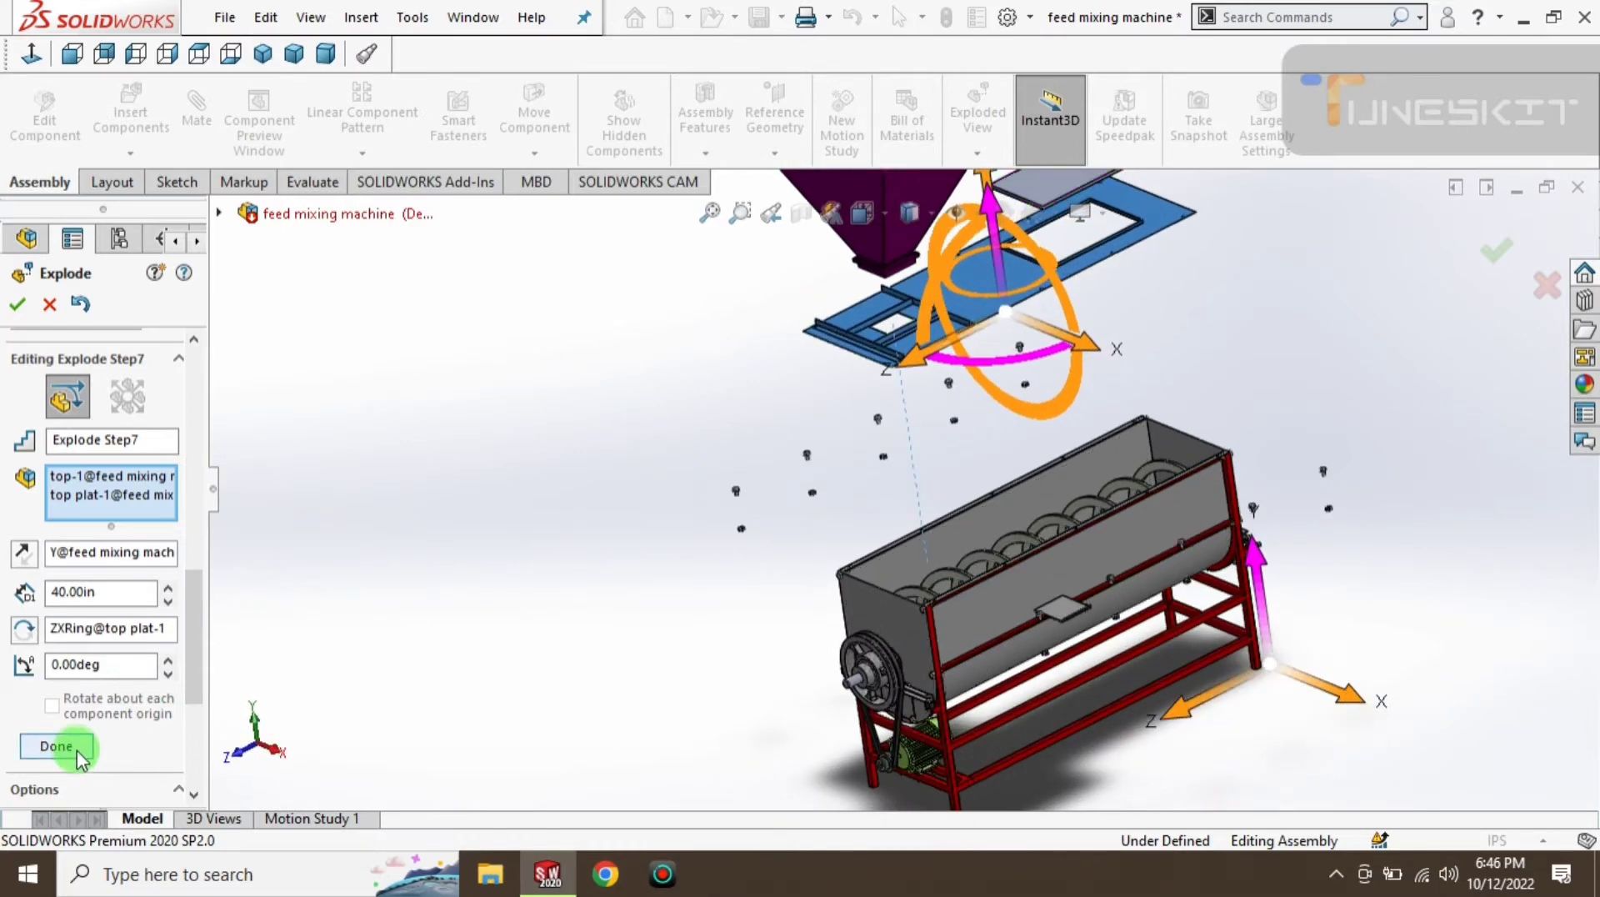
- Raise top-1 a further 5 in along Y as explode step 8
scroll(828, 314, "down", 5)
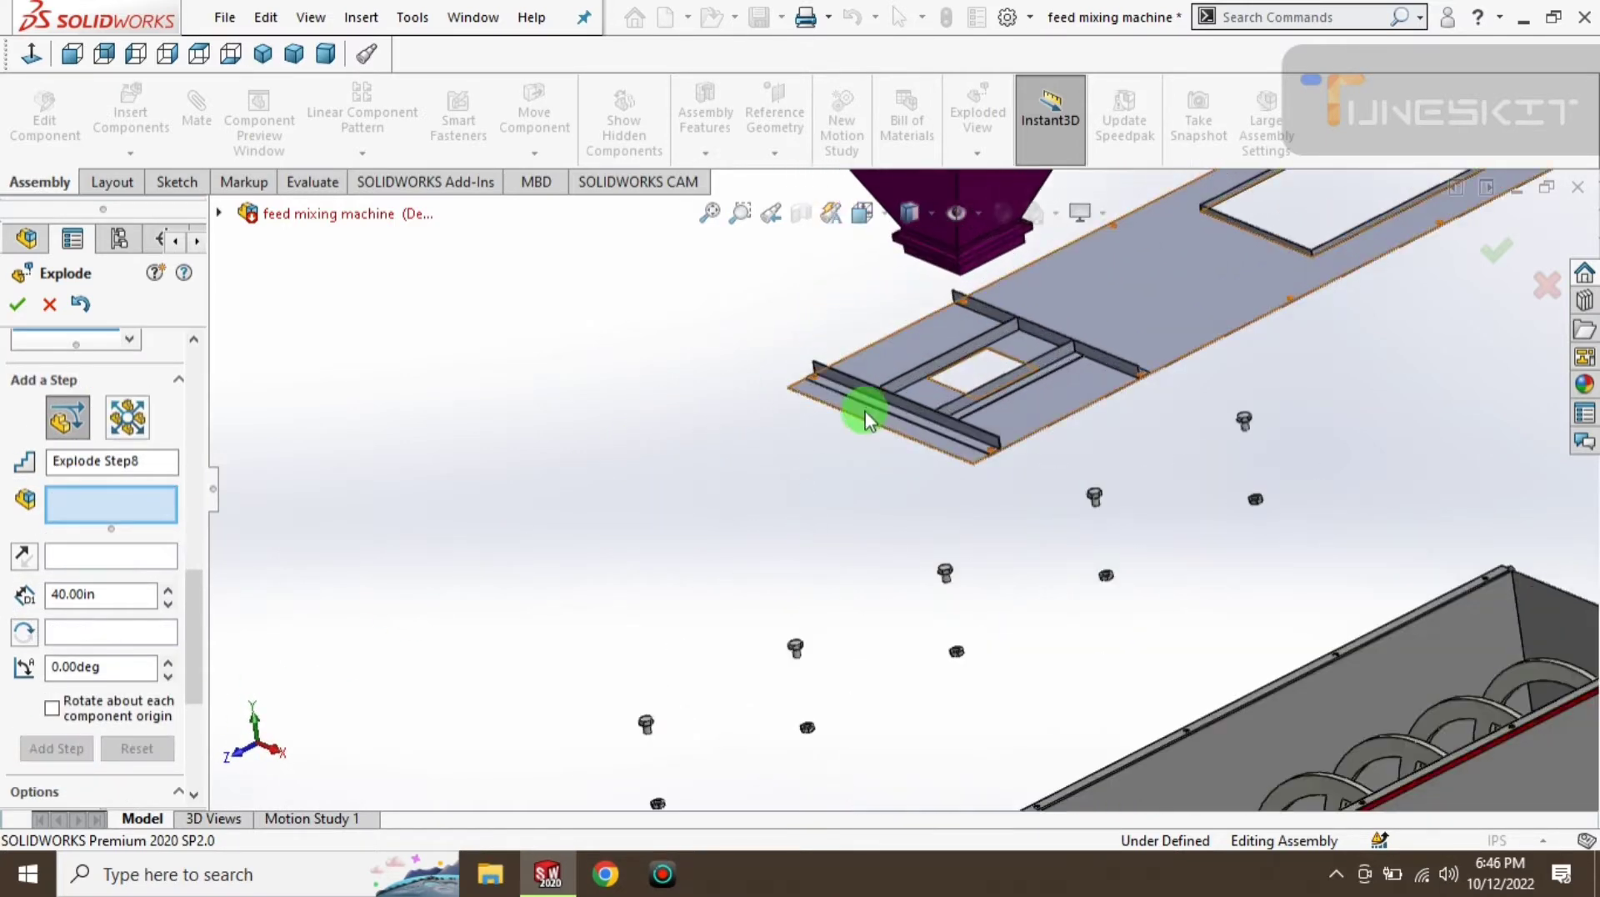
left_click(883, 402)
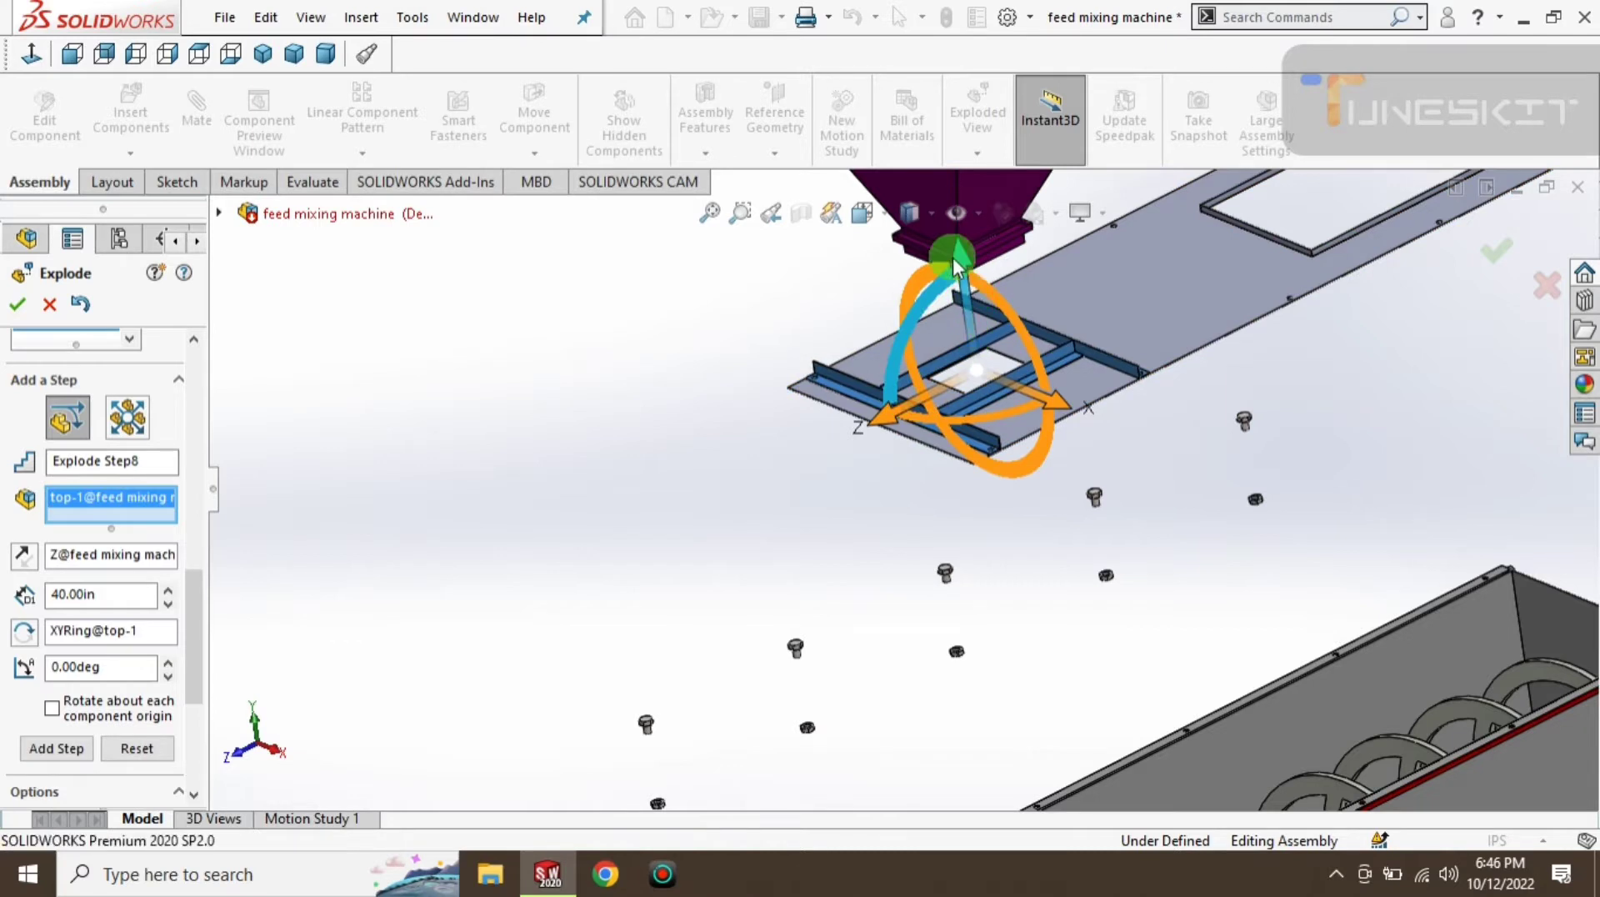
left_click_drag(958, 275, 714, 393)
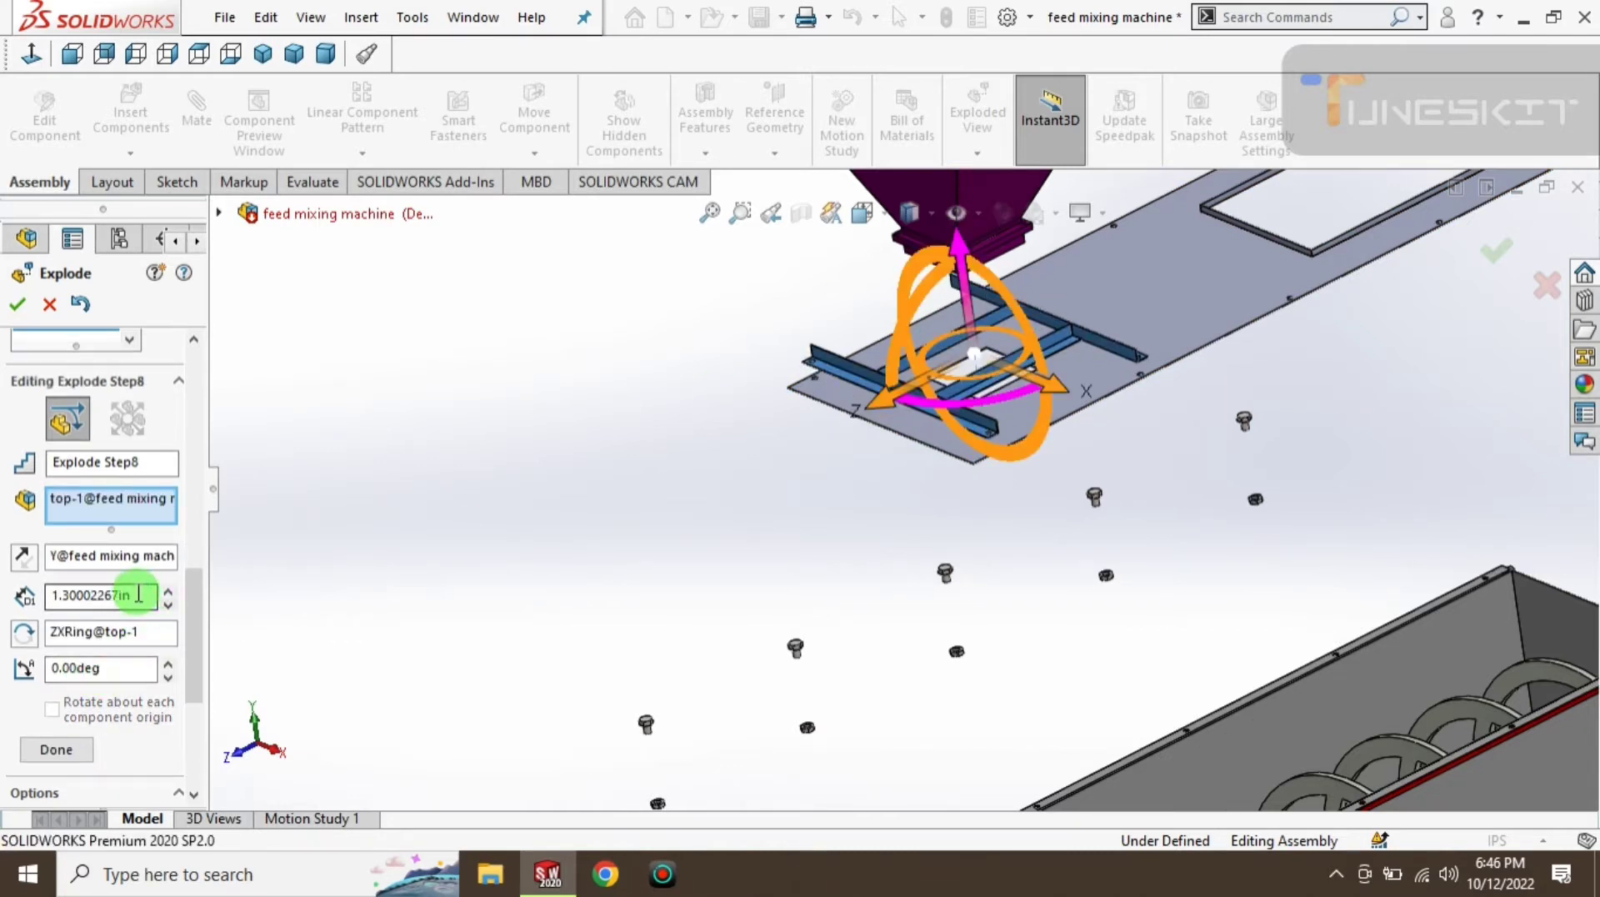
type("5")
left_click_drag(200, 635, 200, 645)
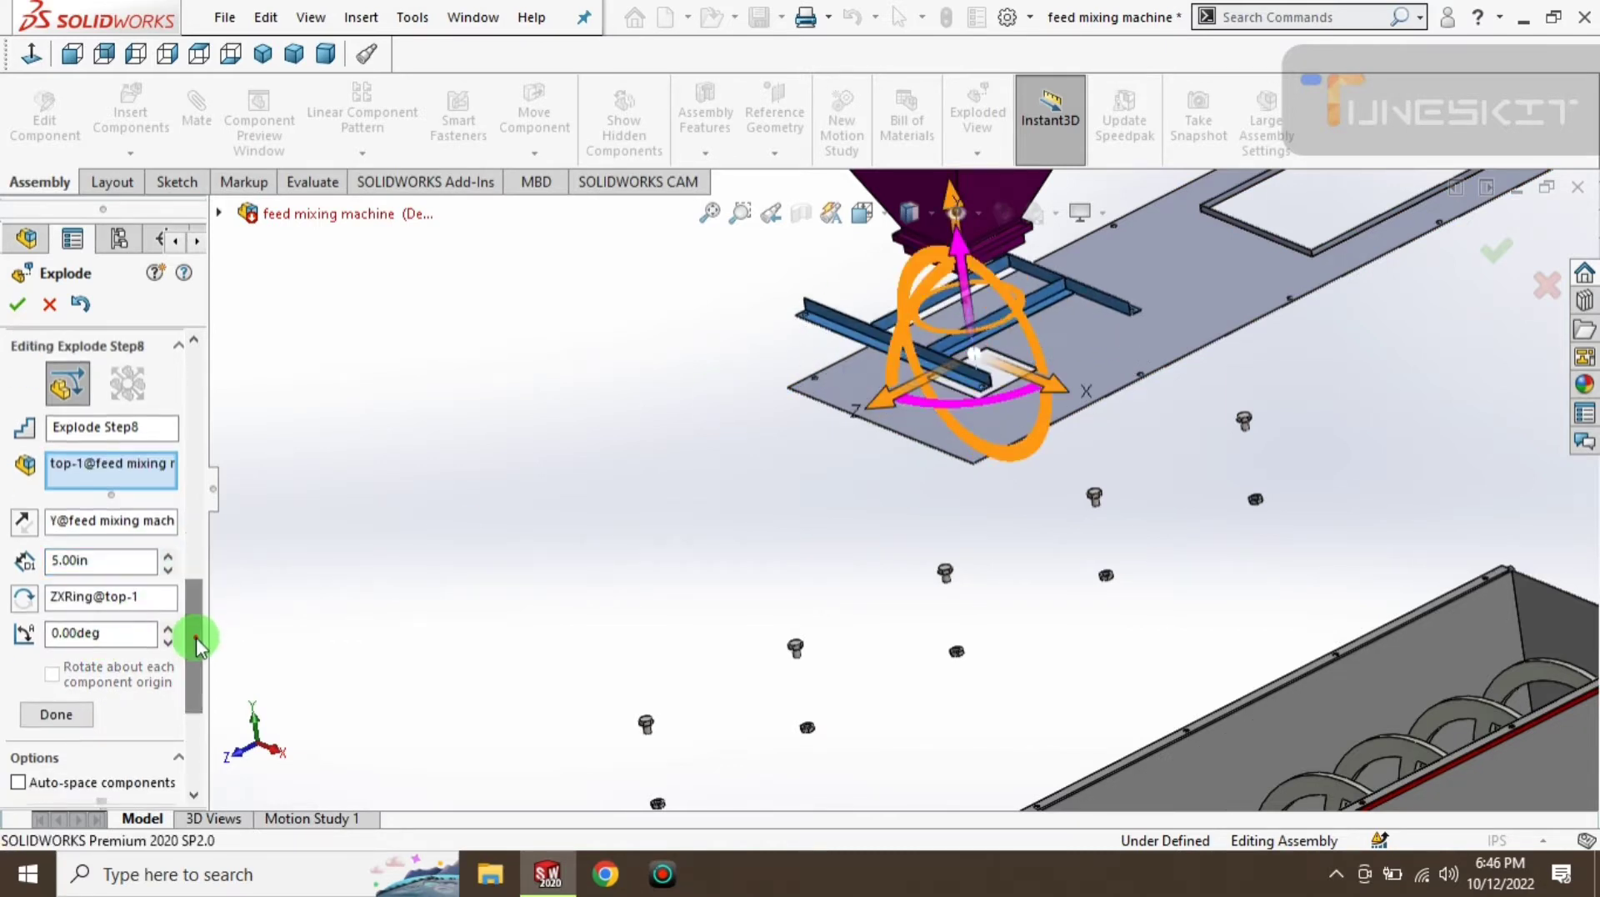
left_click(62, 722)
- Select four heavy hex jam nuts around the pulley bracket for explode step 9
scroll(771, 500, "up", 3)
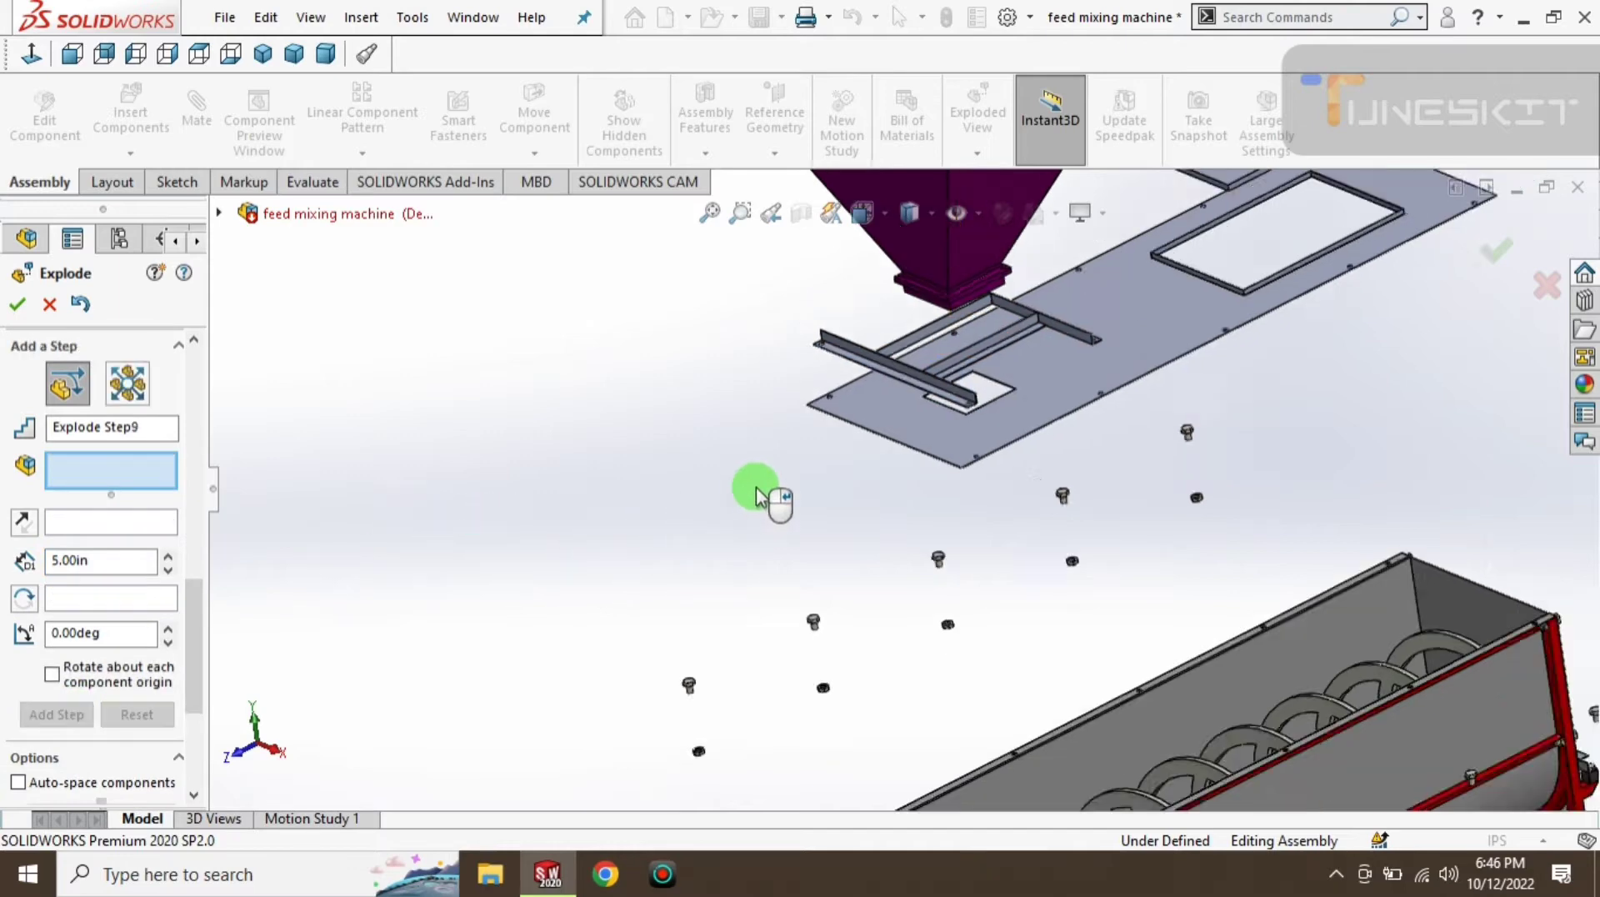
scroll(867, 621, "up", 2)
scroll(916, 750, "down", 1)
scroll(933, 708, "down", 2)
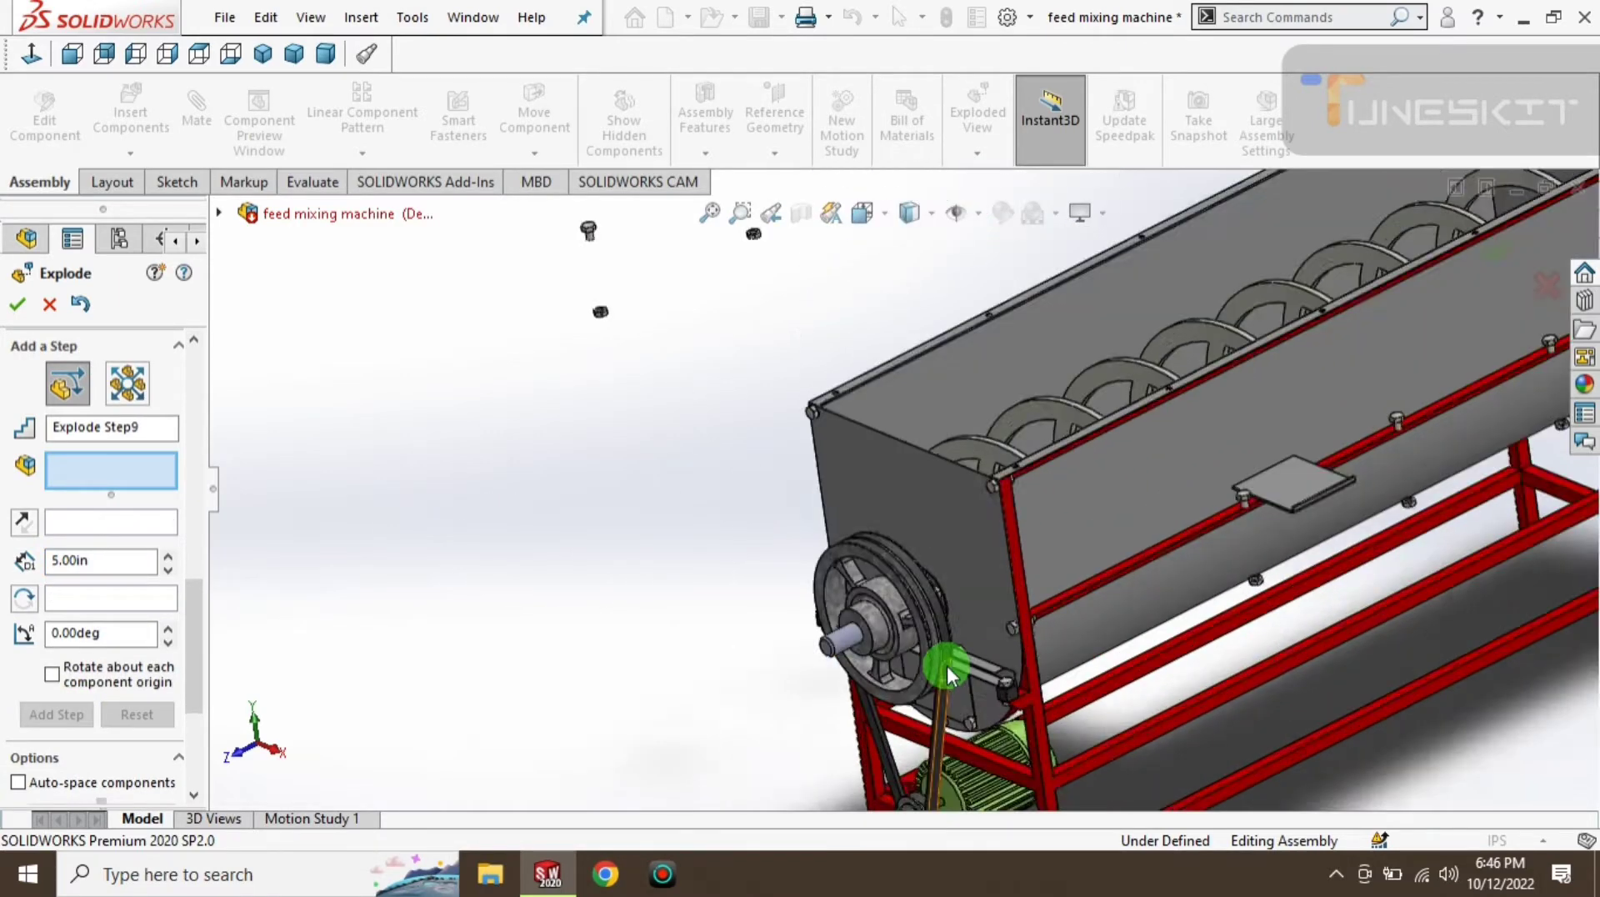
scroll(941, 642, "down", 2)
scroll(958, 633, "down", 2)
scroll(973, 648, "down", 1)
scroll(928, 657, "down", 1)
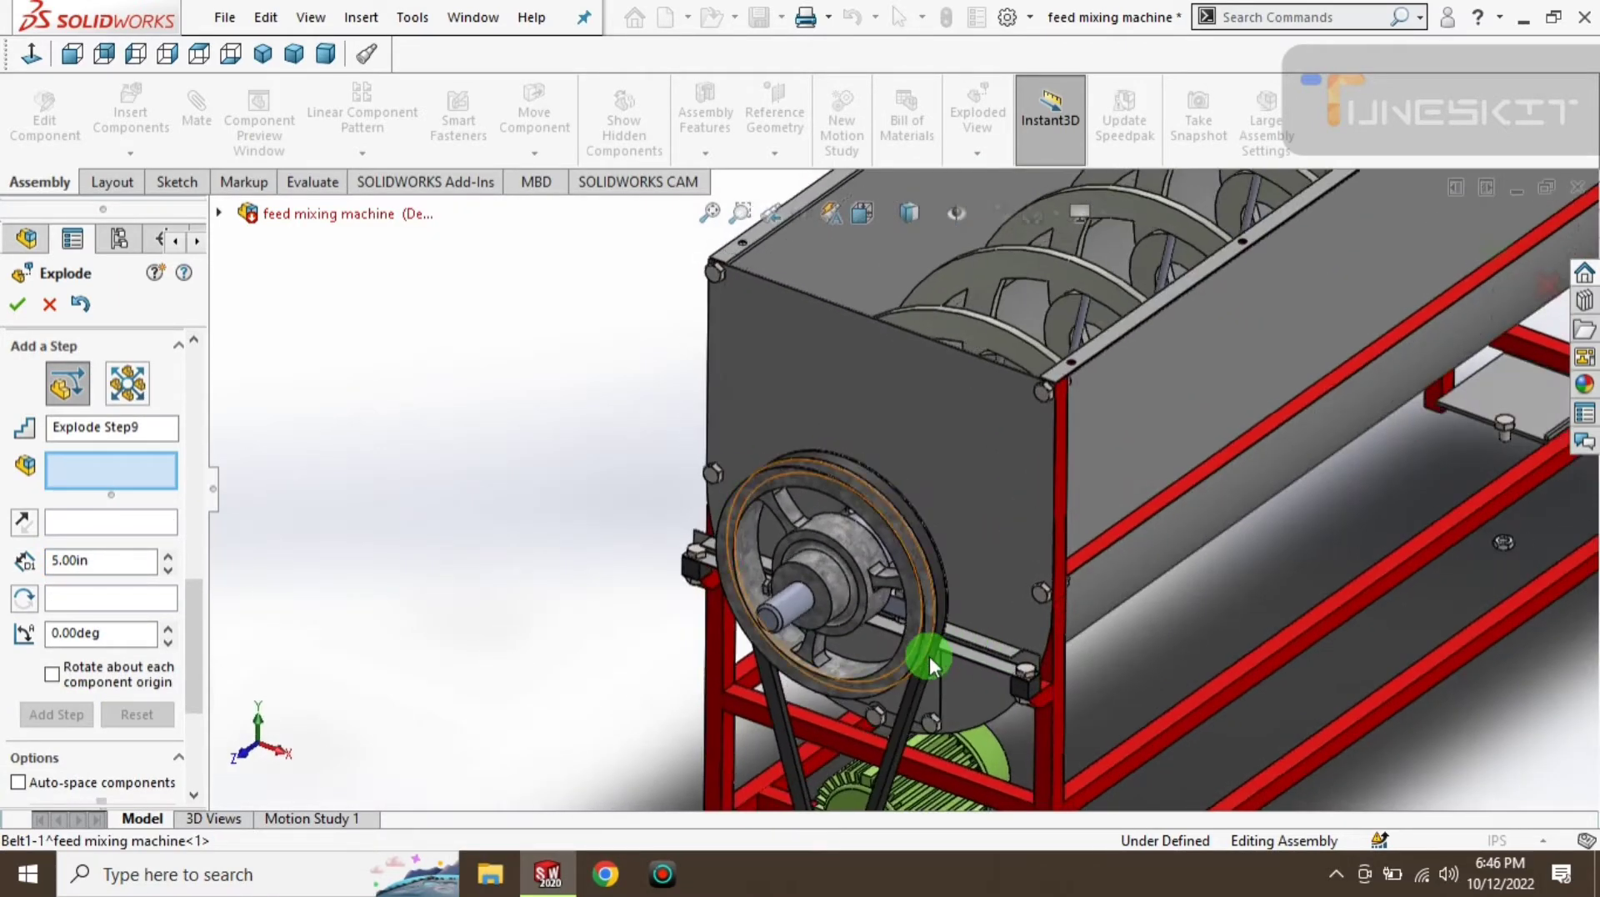
scroll(841, 633, "down", 1)
scroll(863, 587, "down", 2)
scroll(873, 575, "down", 2)
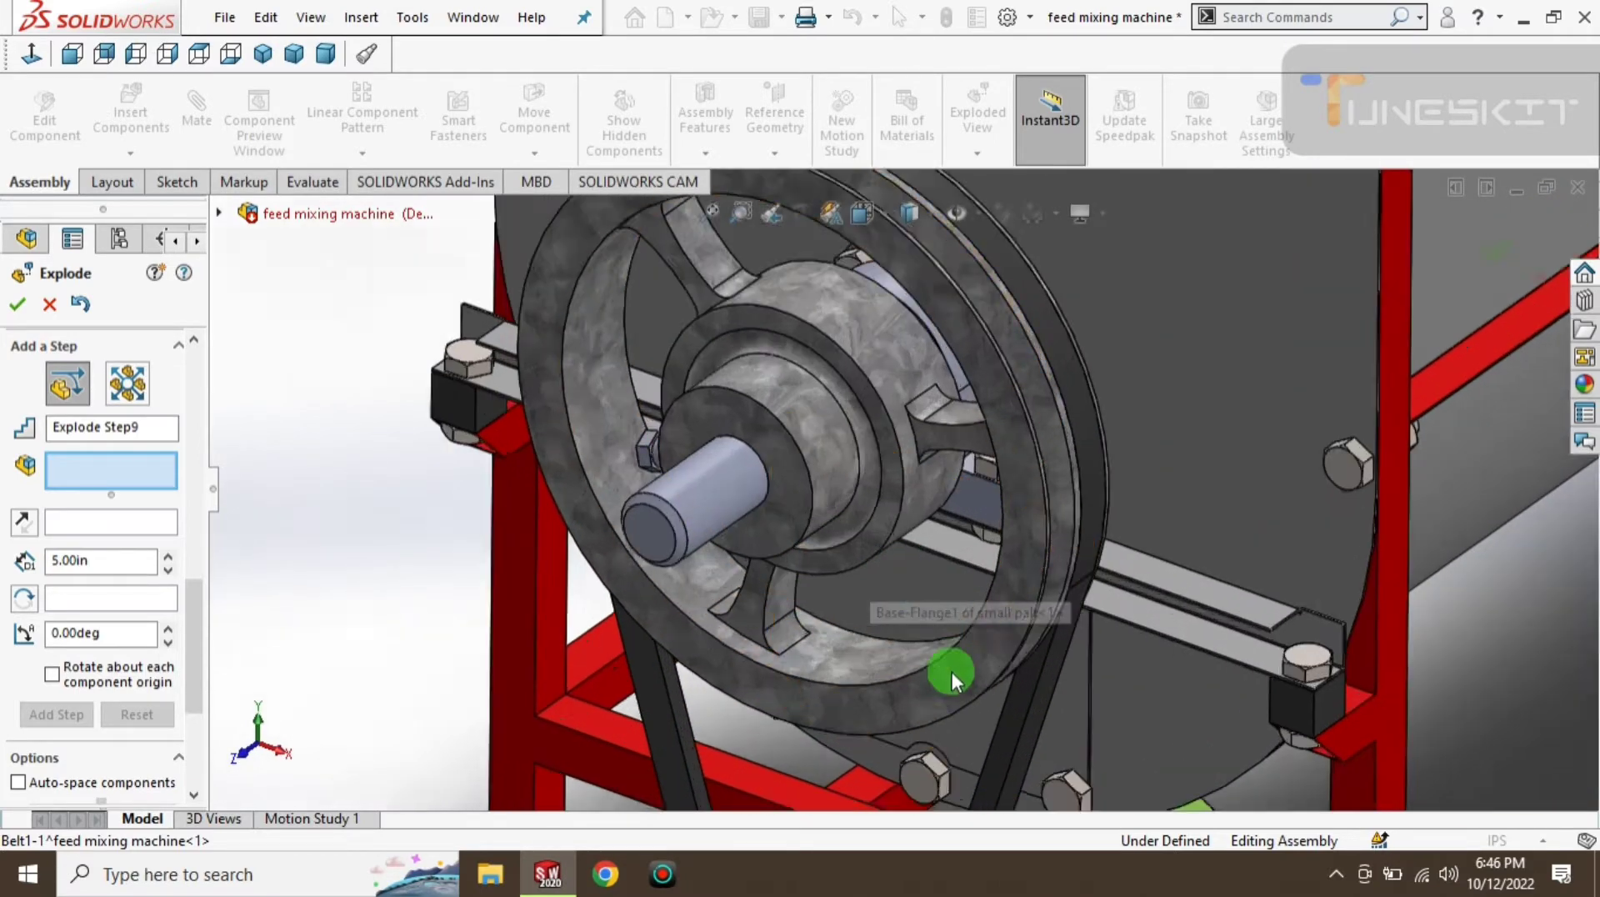
scroll(952, 671, "up", 2)
scroll(1068, 592, "down", 1)
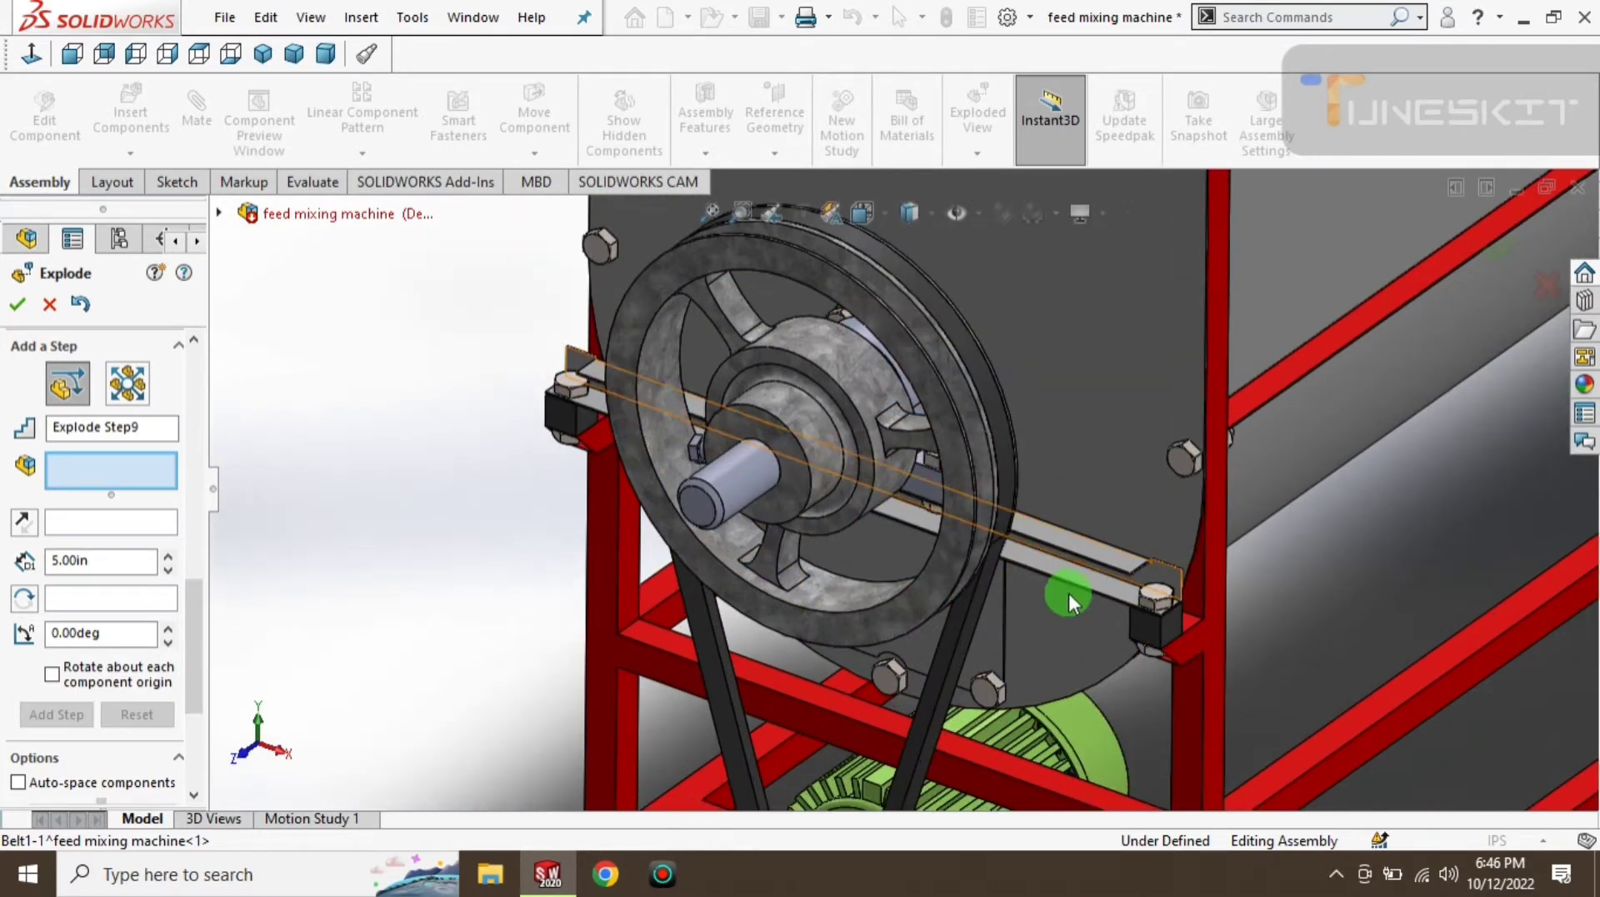
scroll(1097, 580, "down", 2)
left_click(1165, 687)
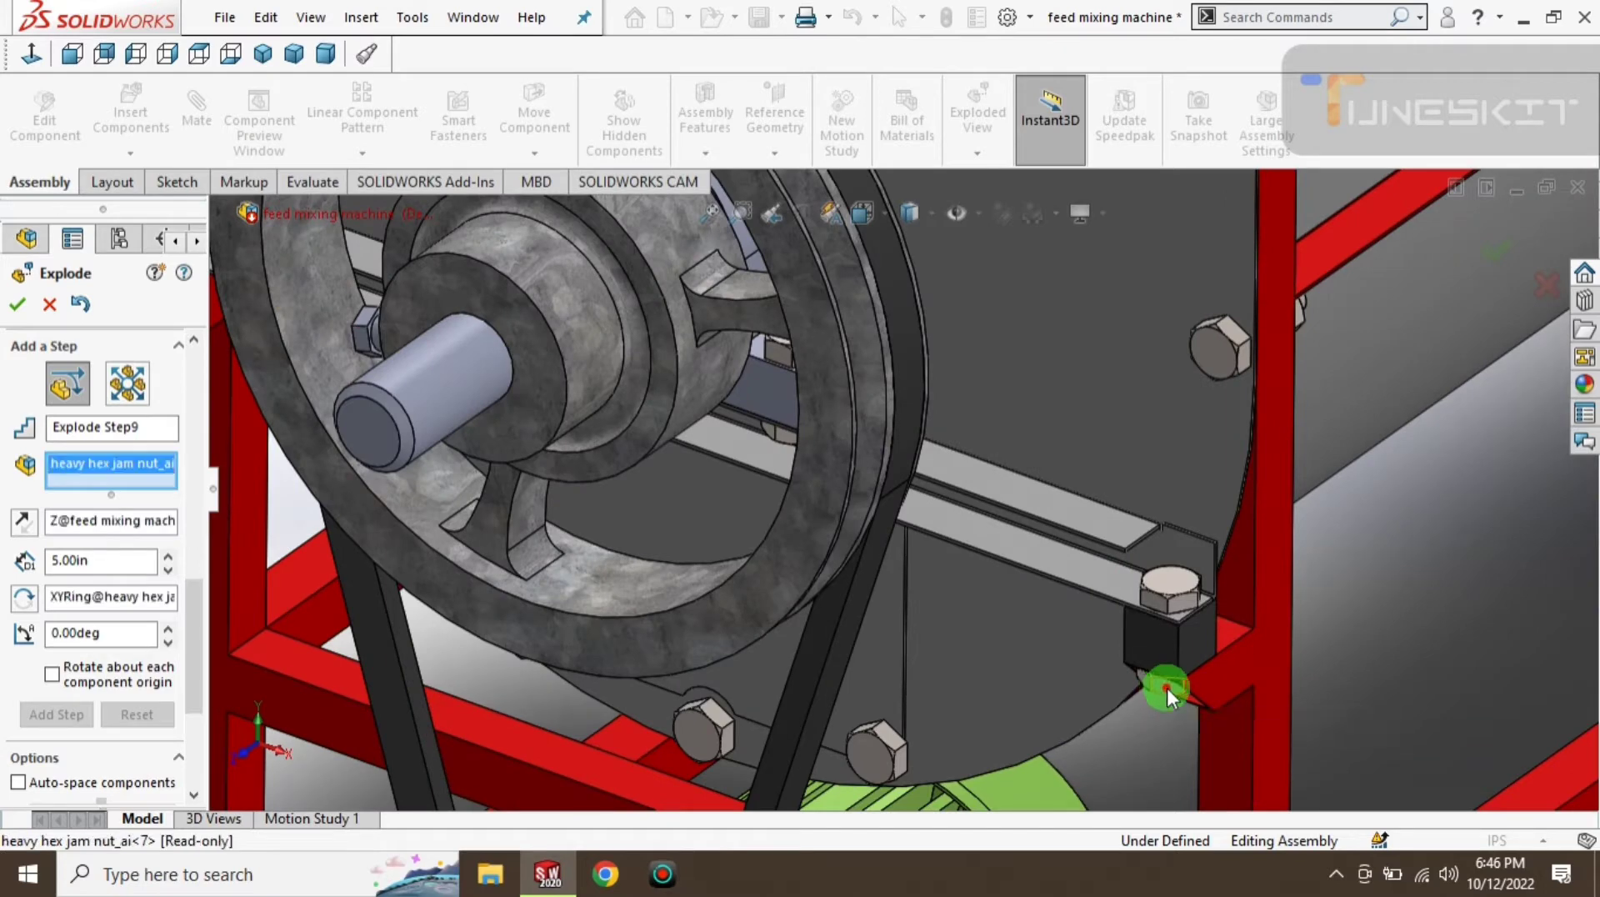
left_click(788, 435)
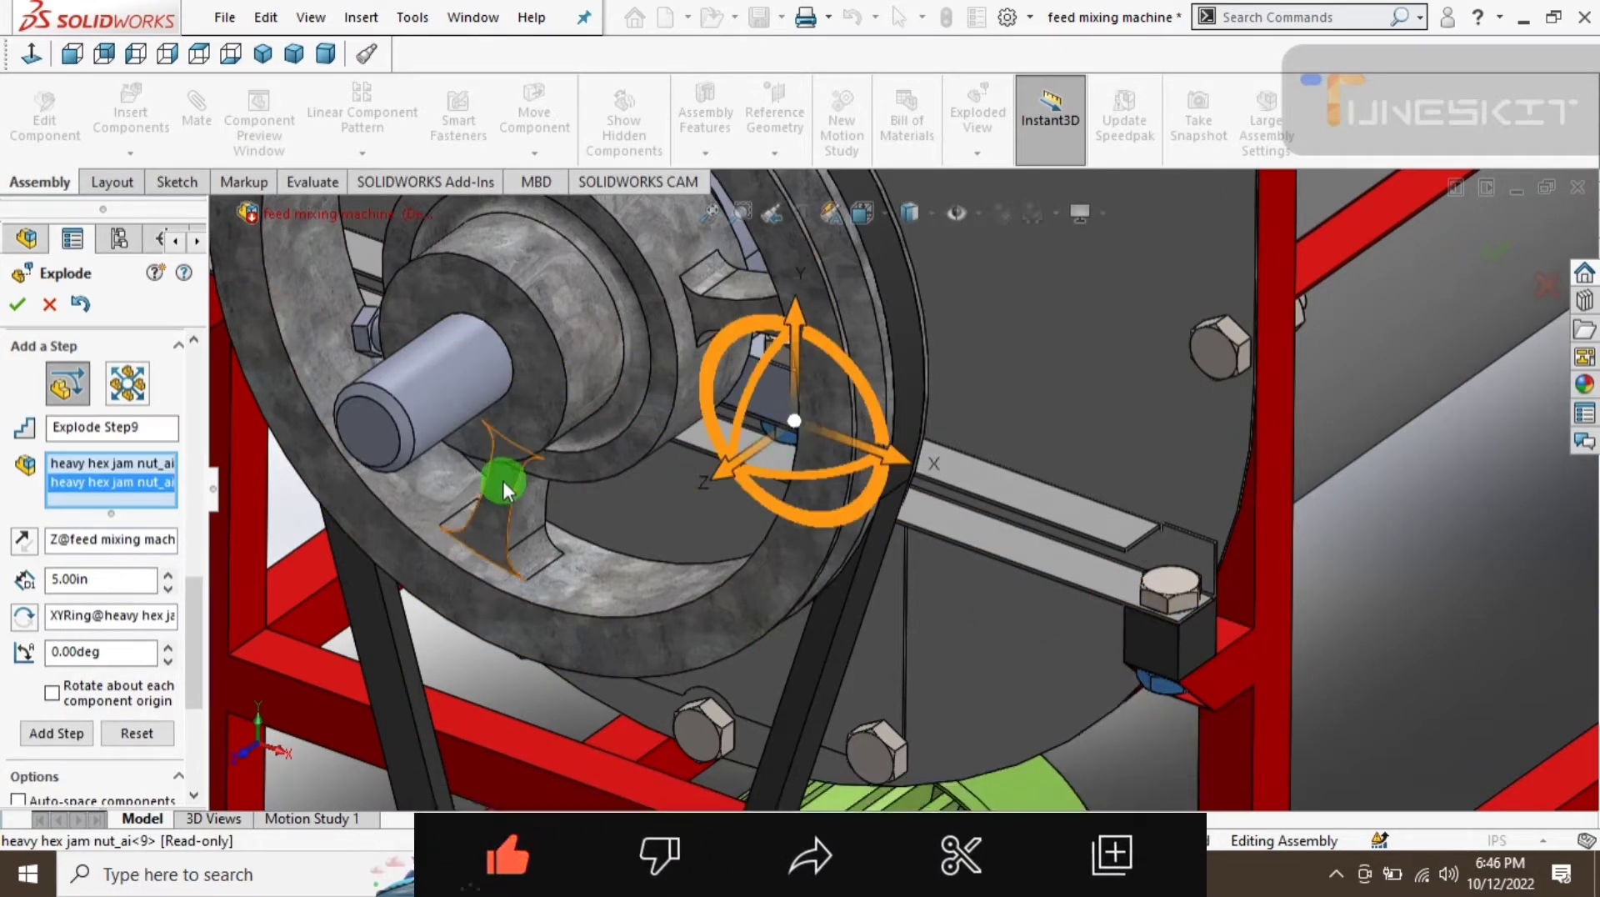
scroll(364, 389, "up", 2)
left_click(379, 376)
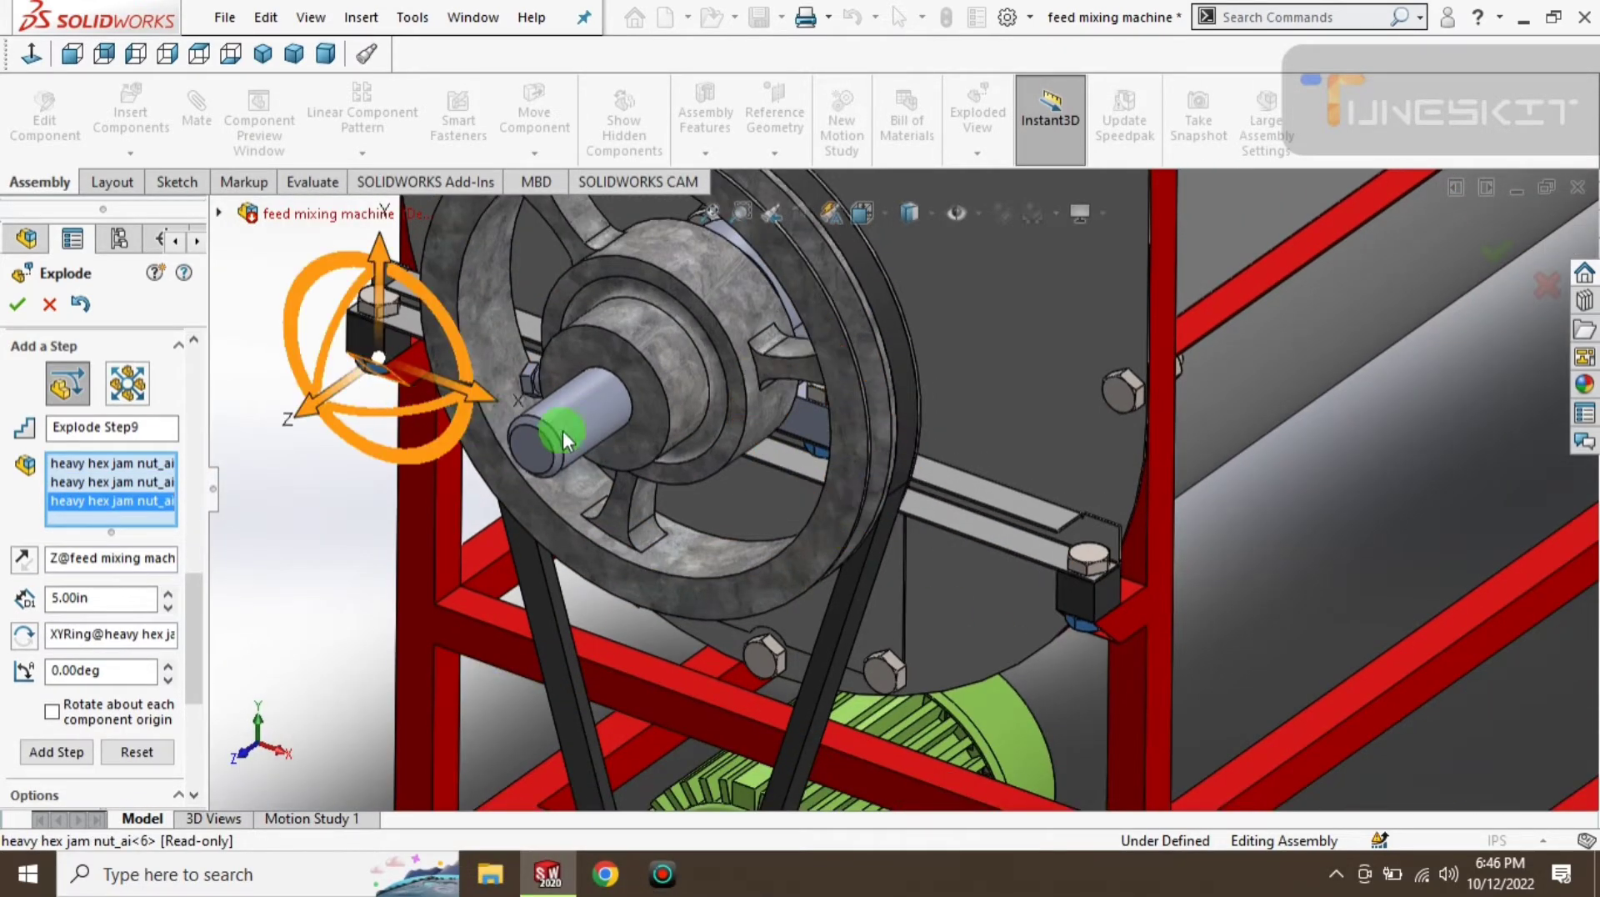
scroll(563, 430, "down", 3)
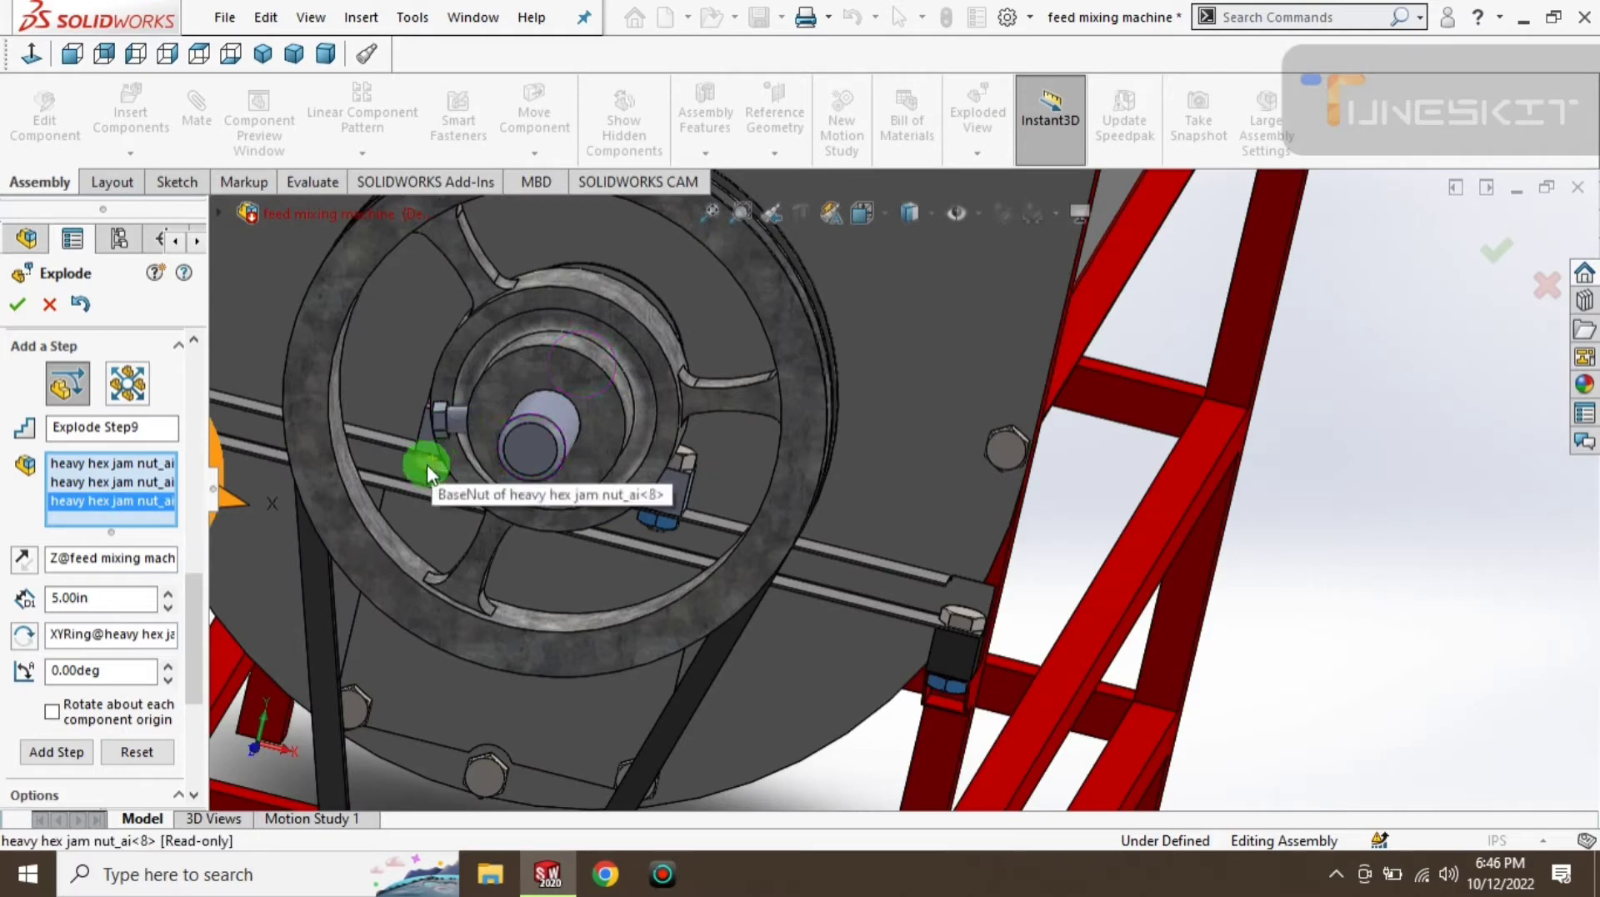
left_click(426, 463)
scroll(543, 587, "up", 3)
- Add four more jam nuts at the motor base, then return to isometric view
mouse_move(544, 587)
middle_mouse_down()
mouse_move(671, 787)
mouse_move(733, 762)
mouse_move(840, 657)
middle_mouse_up()
scroll(840, 657, "down", 2)
scroll(897, 539, "down", 2)
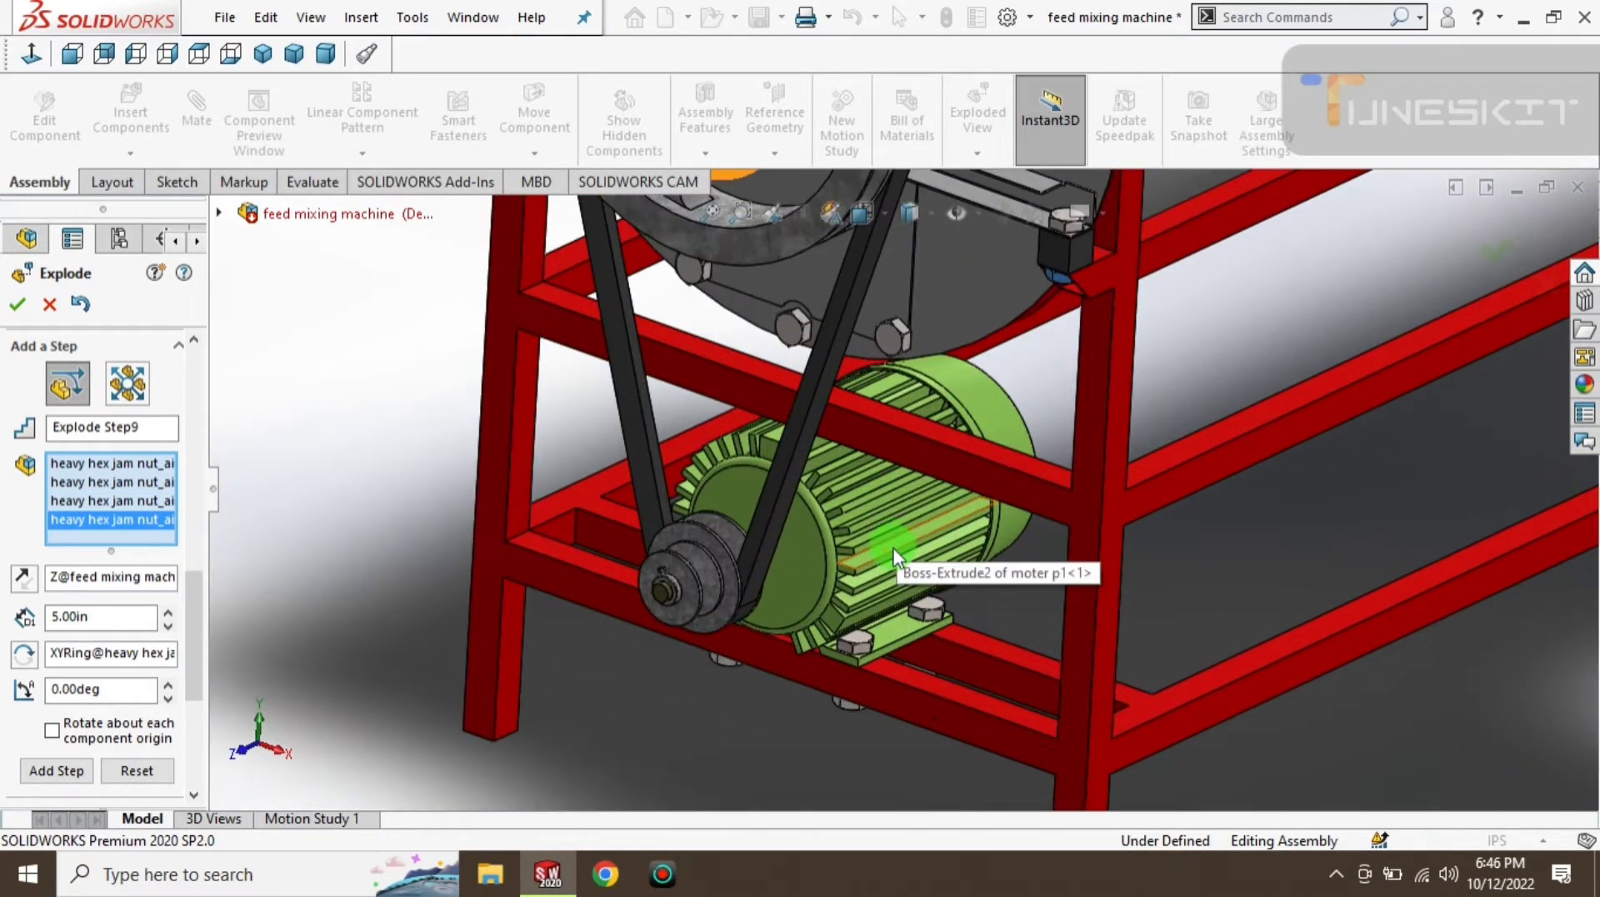
left_click(717, 661)
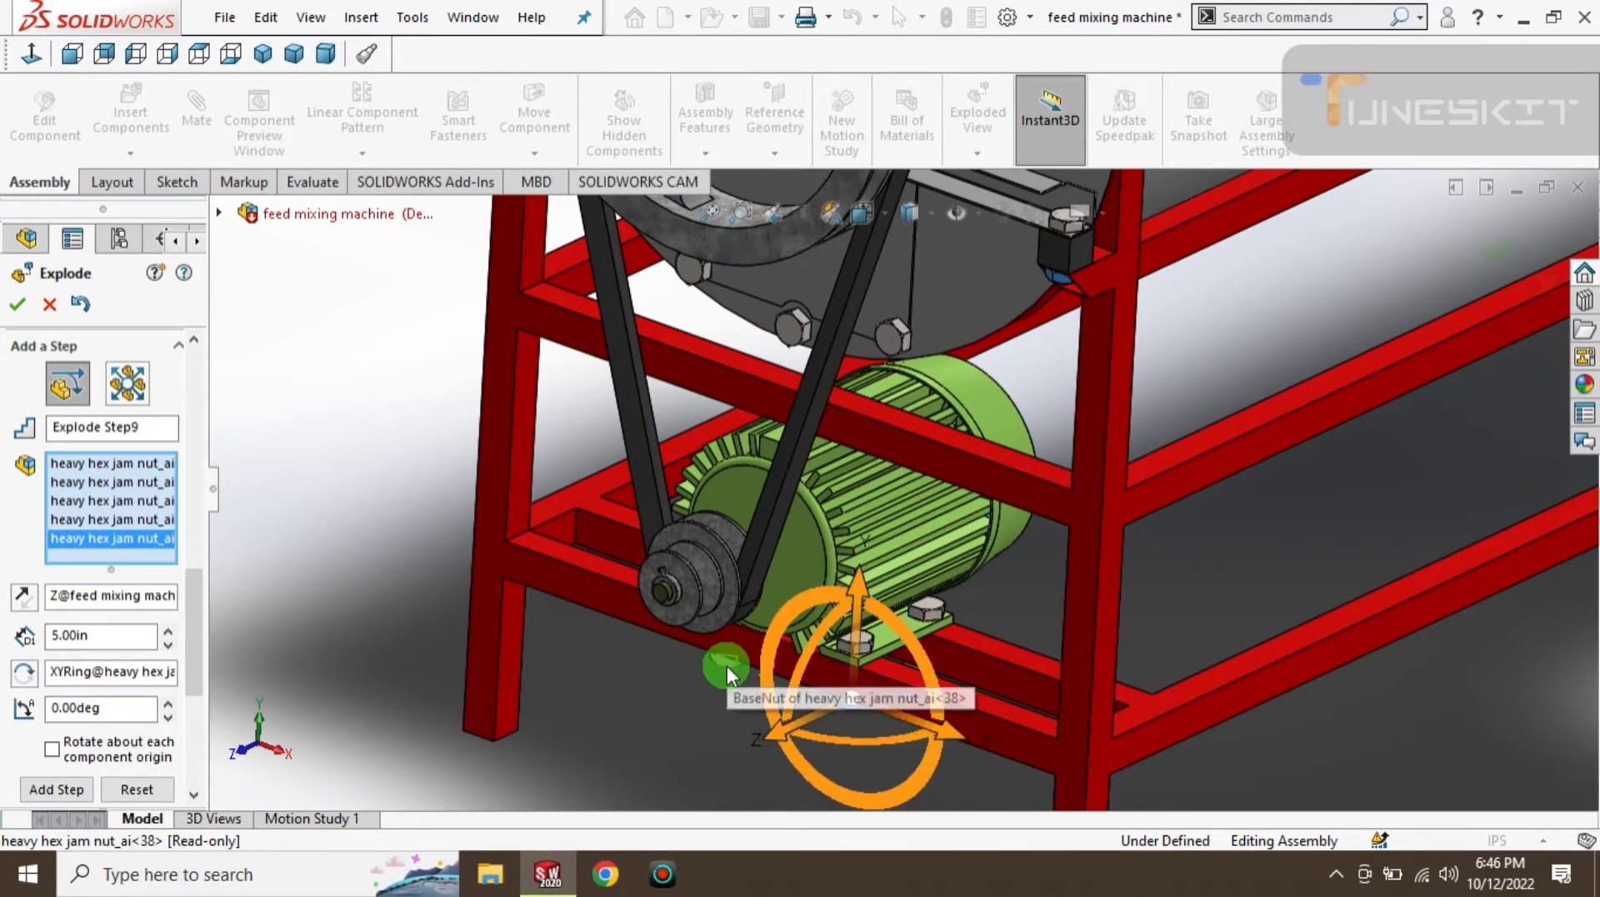
left_click(726, 665)
mouse_move(727, 665)
middle_mouse_down()
mouse_move(721, 571)
mouse_move(1064, 732)
middle_mouse_up()
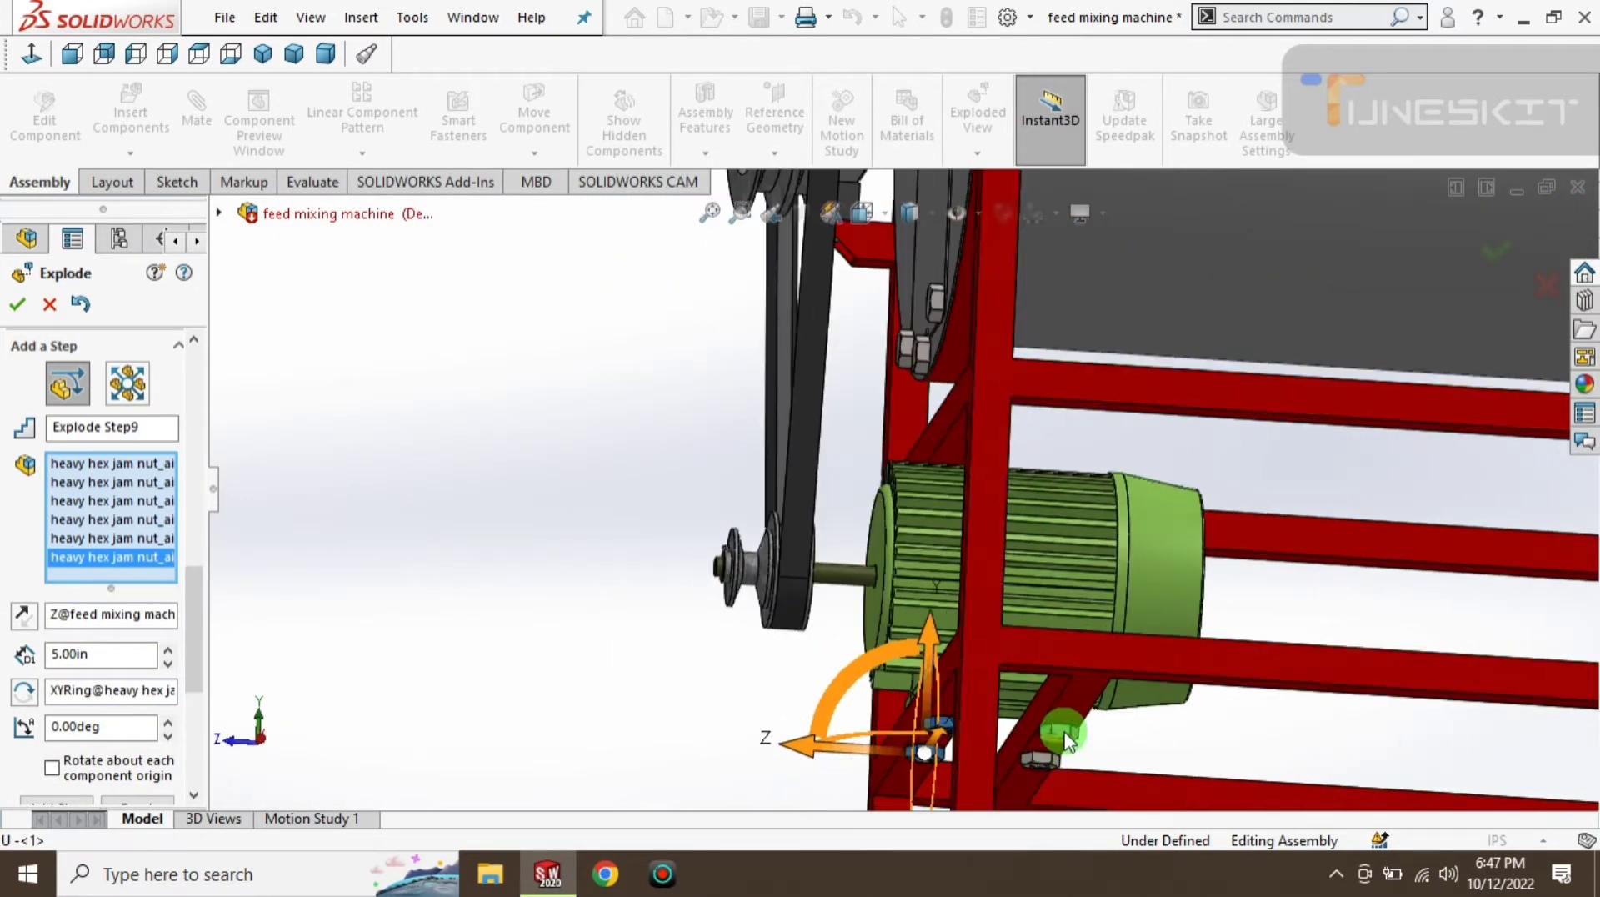
left_click(1042, 760)
left_click(1040, 766)
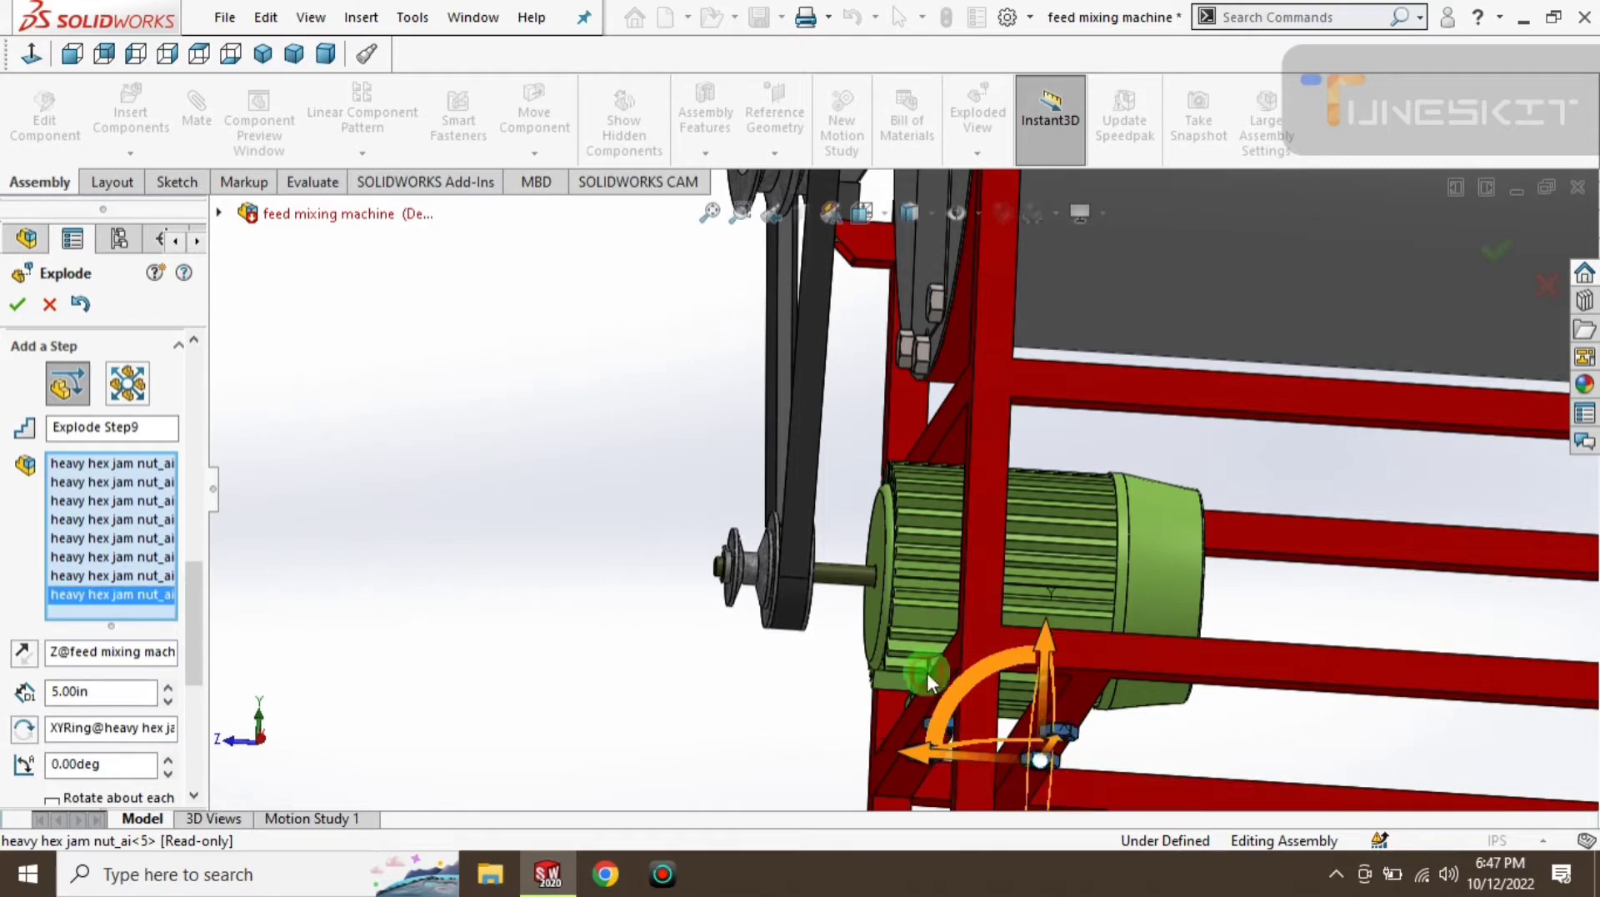
scroll(920, 689, "up", 3)
middle_click_drag(920, 688, 935, 565)
scroll(928, 537, "up", 4)
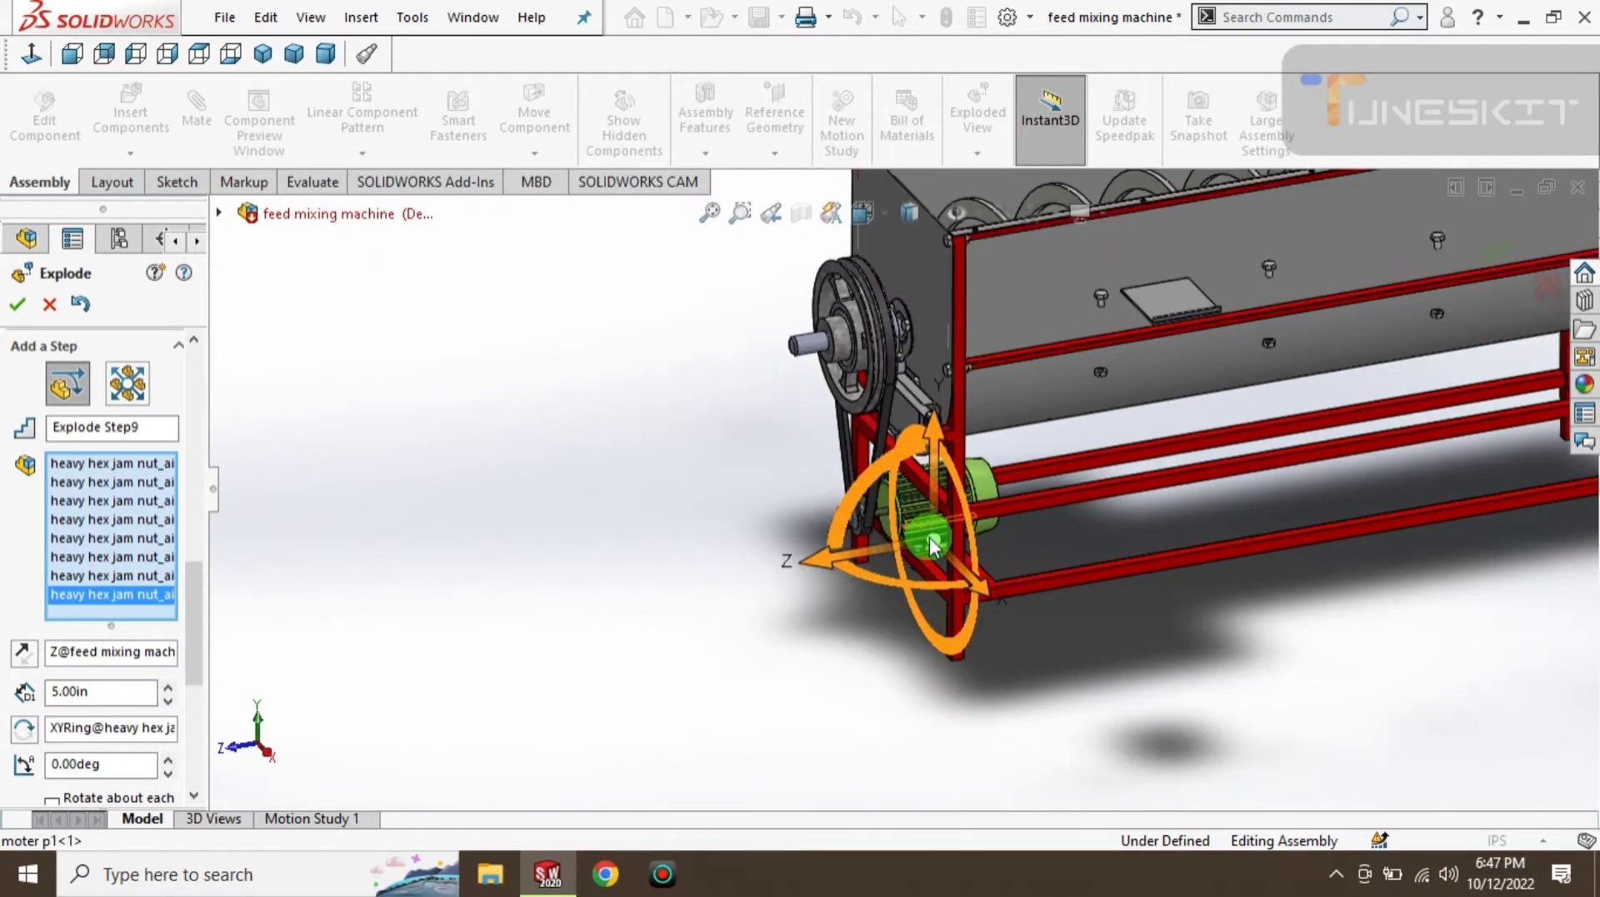
middle_click_drag(1080, 508, 1063, 474)
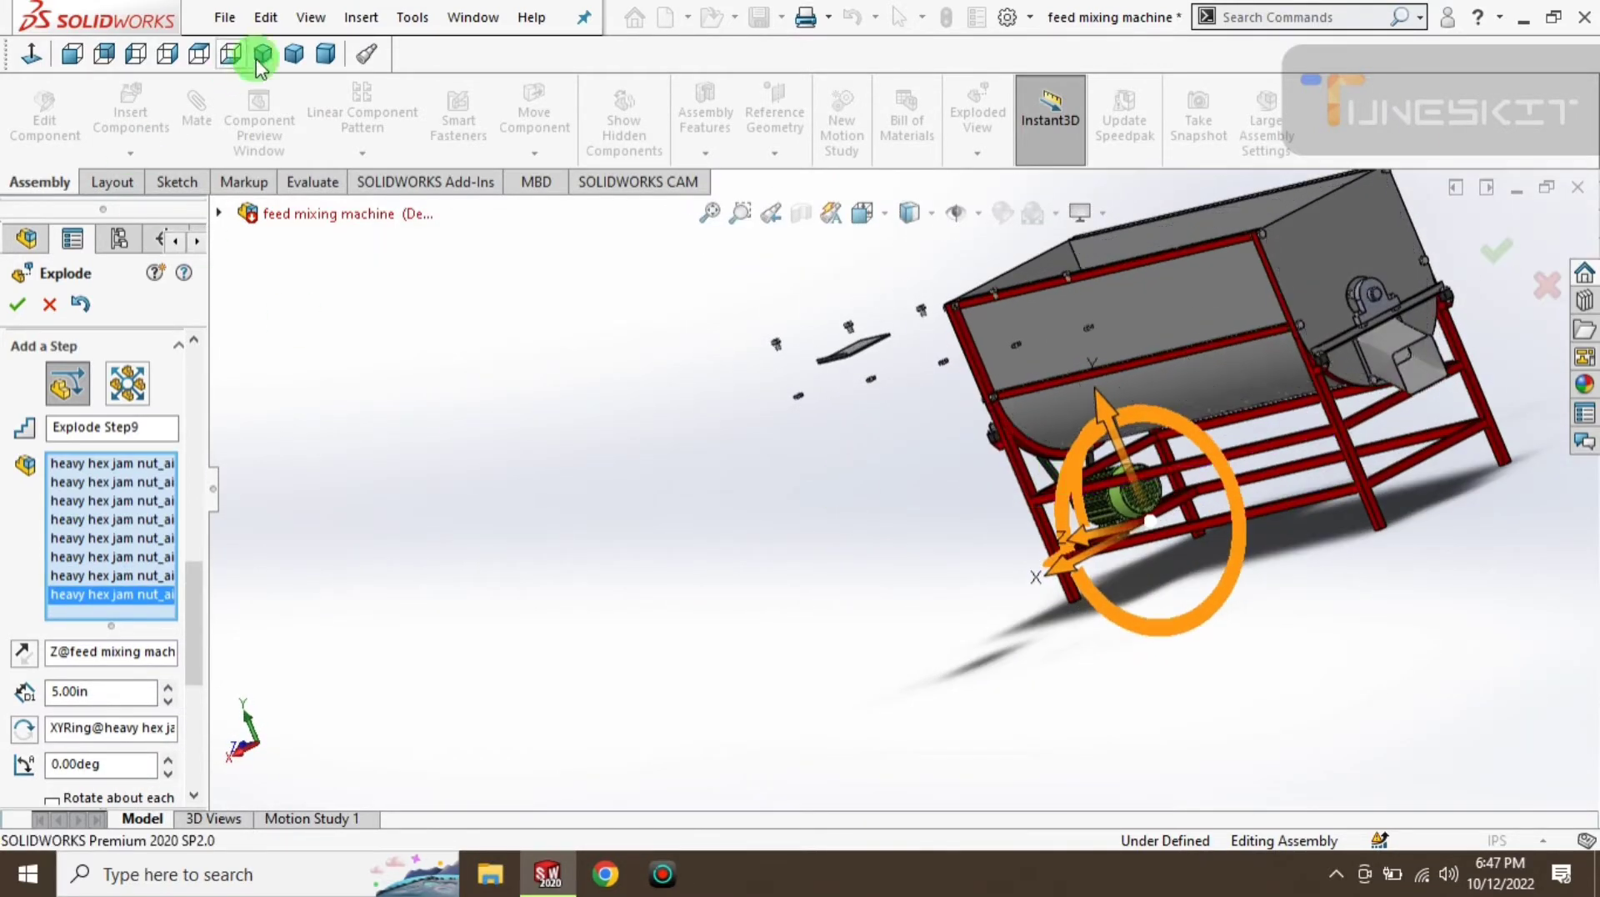
left_click(262, 53)
- Reorient the model to a standard view and zoom in on the bearing support bar
key("space")
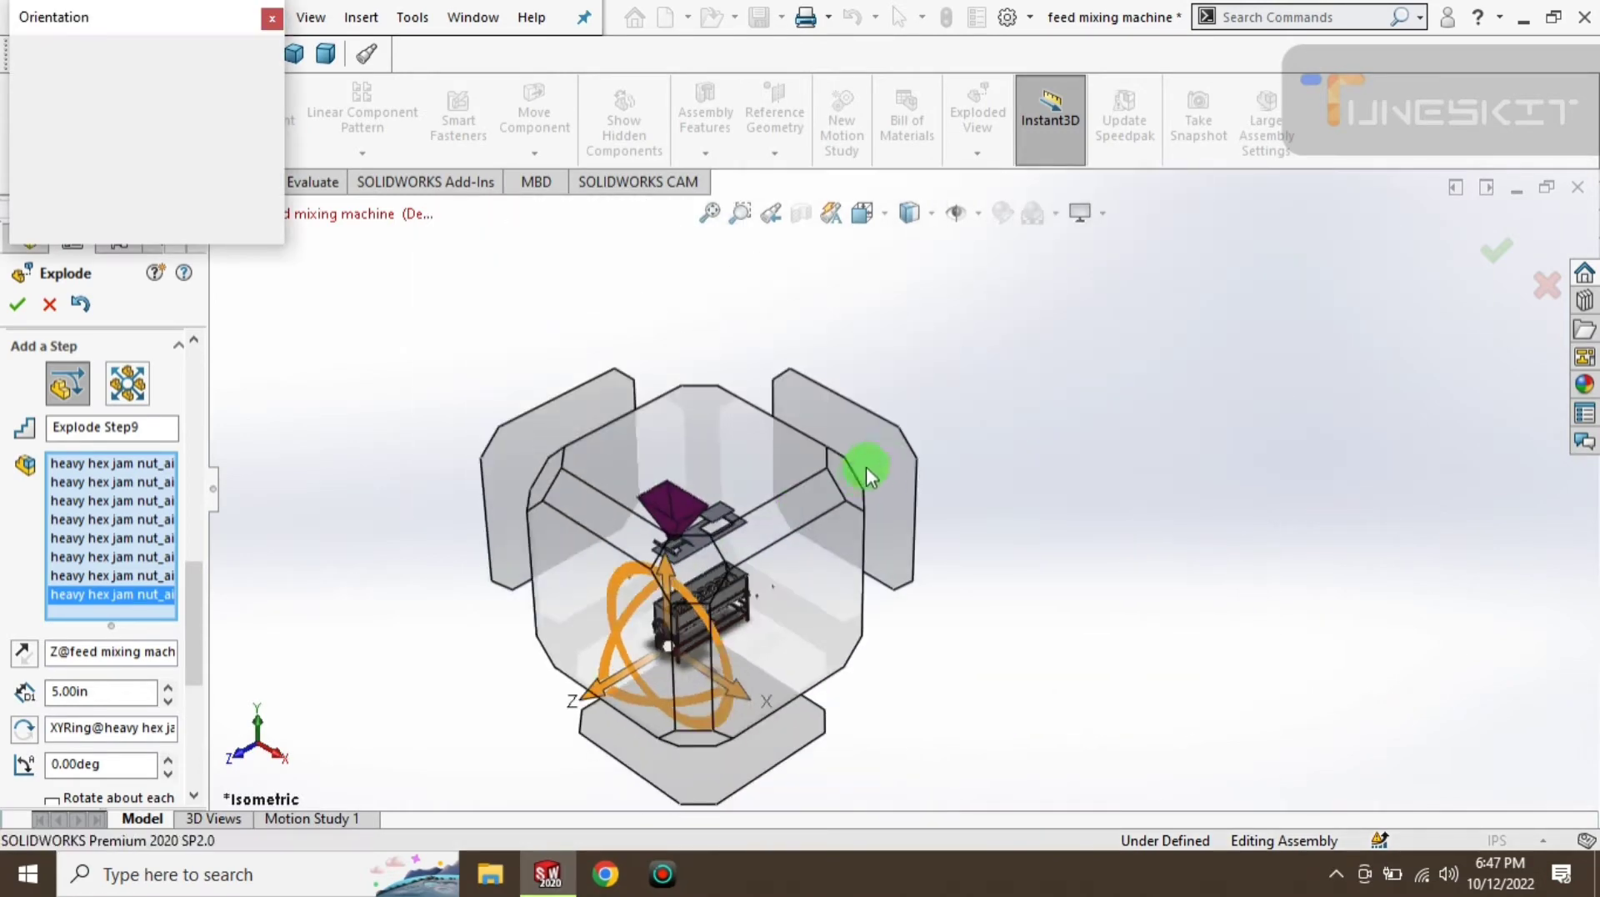
left_click(843, 478)
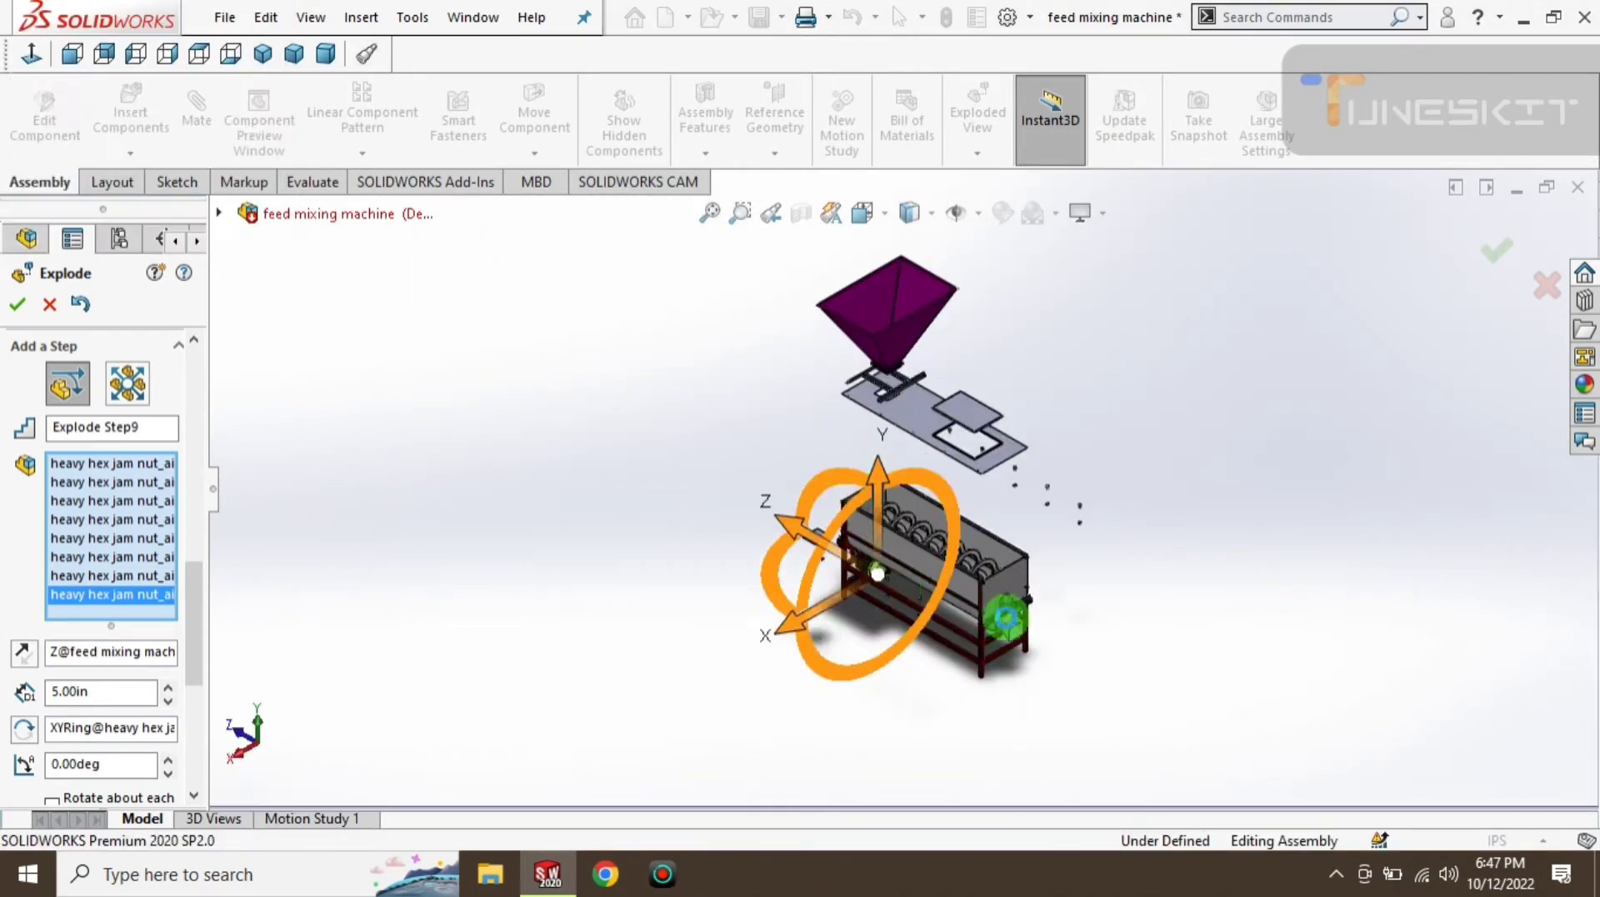
scroll(1003, 648, "down", 2)
scroll(983, 625, "down", 3)
scroll(955, 407, "down", 3)
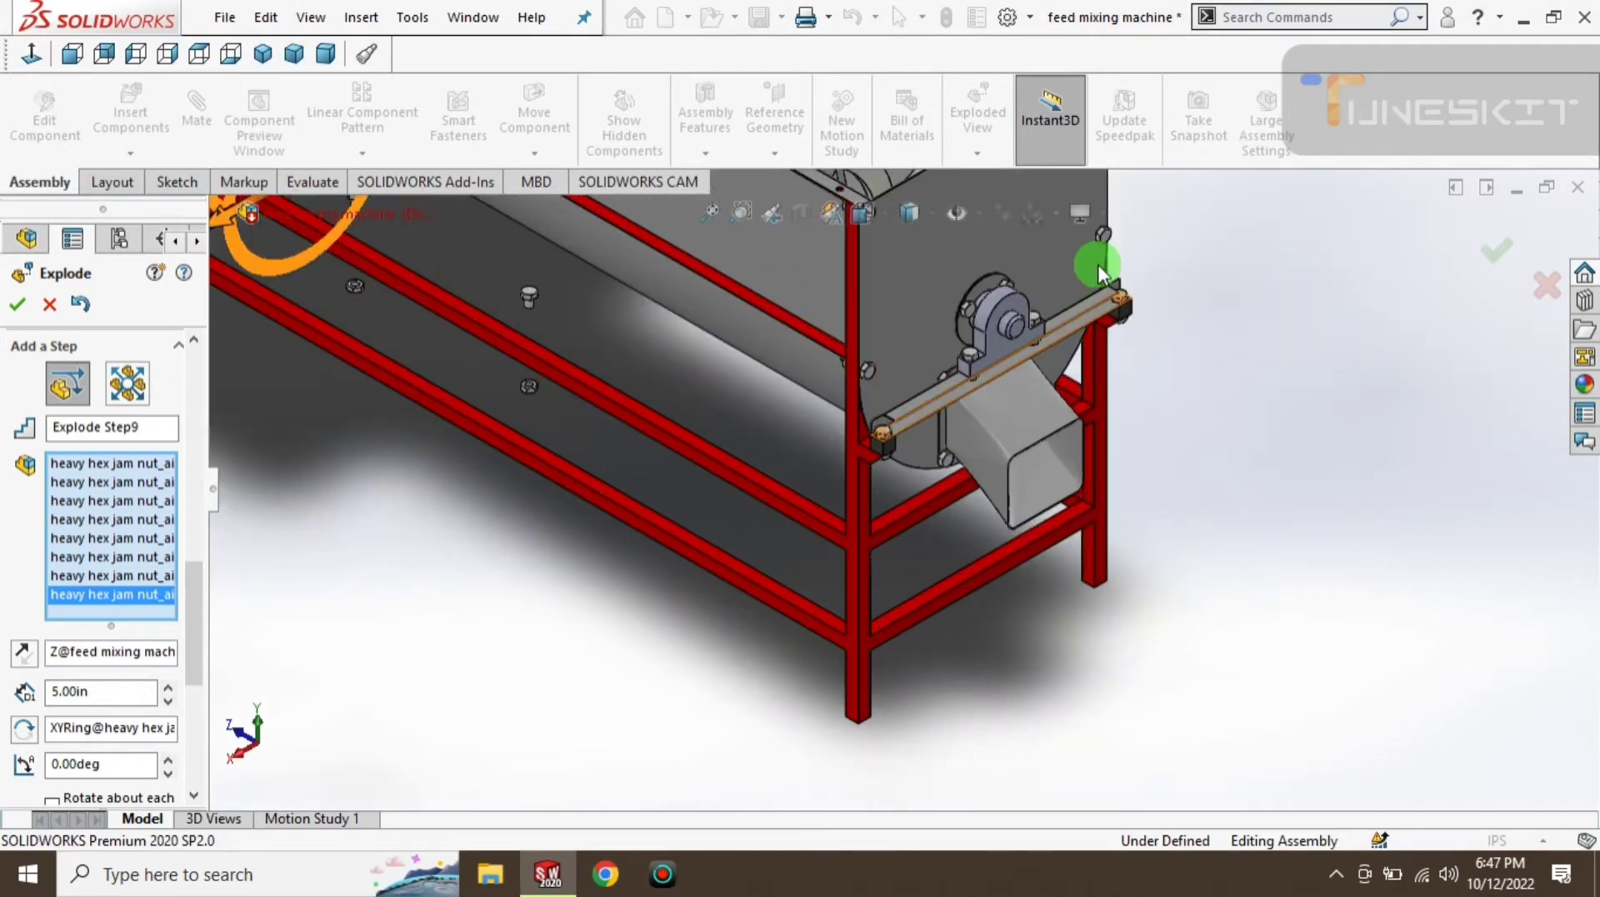
scroll(1075, 333, "down", 3)
- Add the support bar's jam nuts to explode step 9, deselecting bearing b h-2
left_click(687, 621)
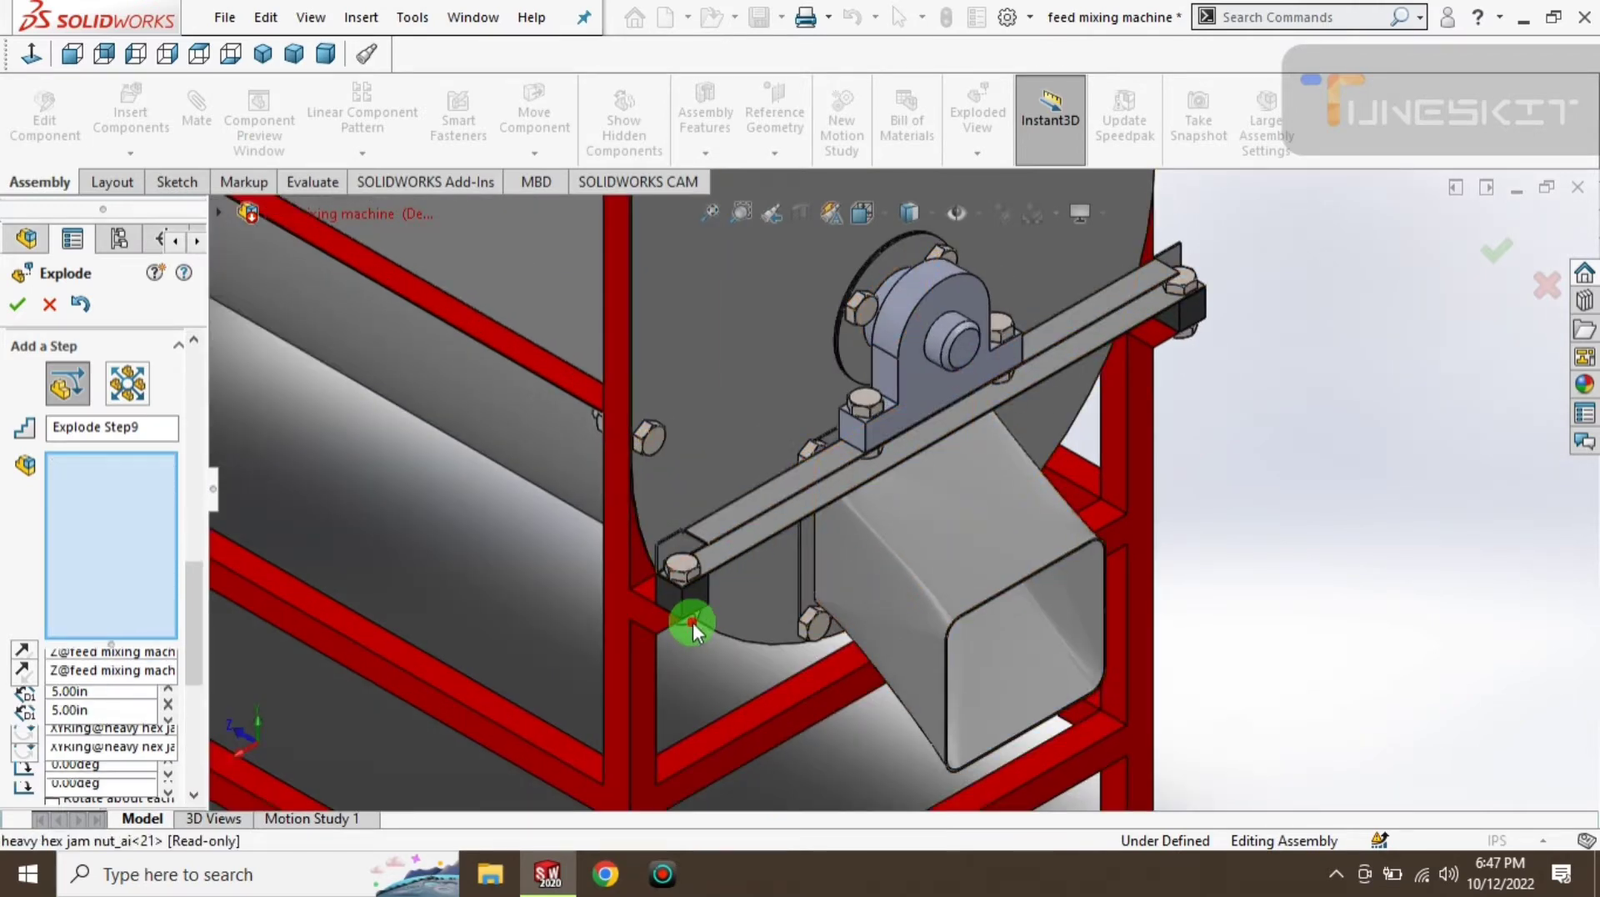
left_click(1183, 342)
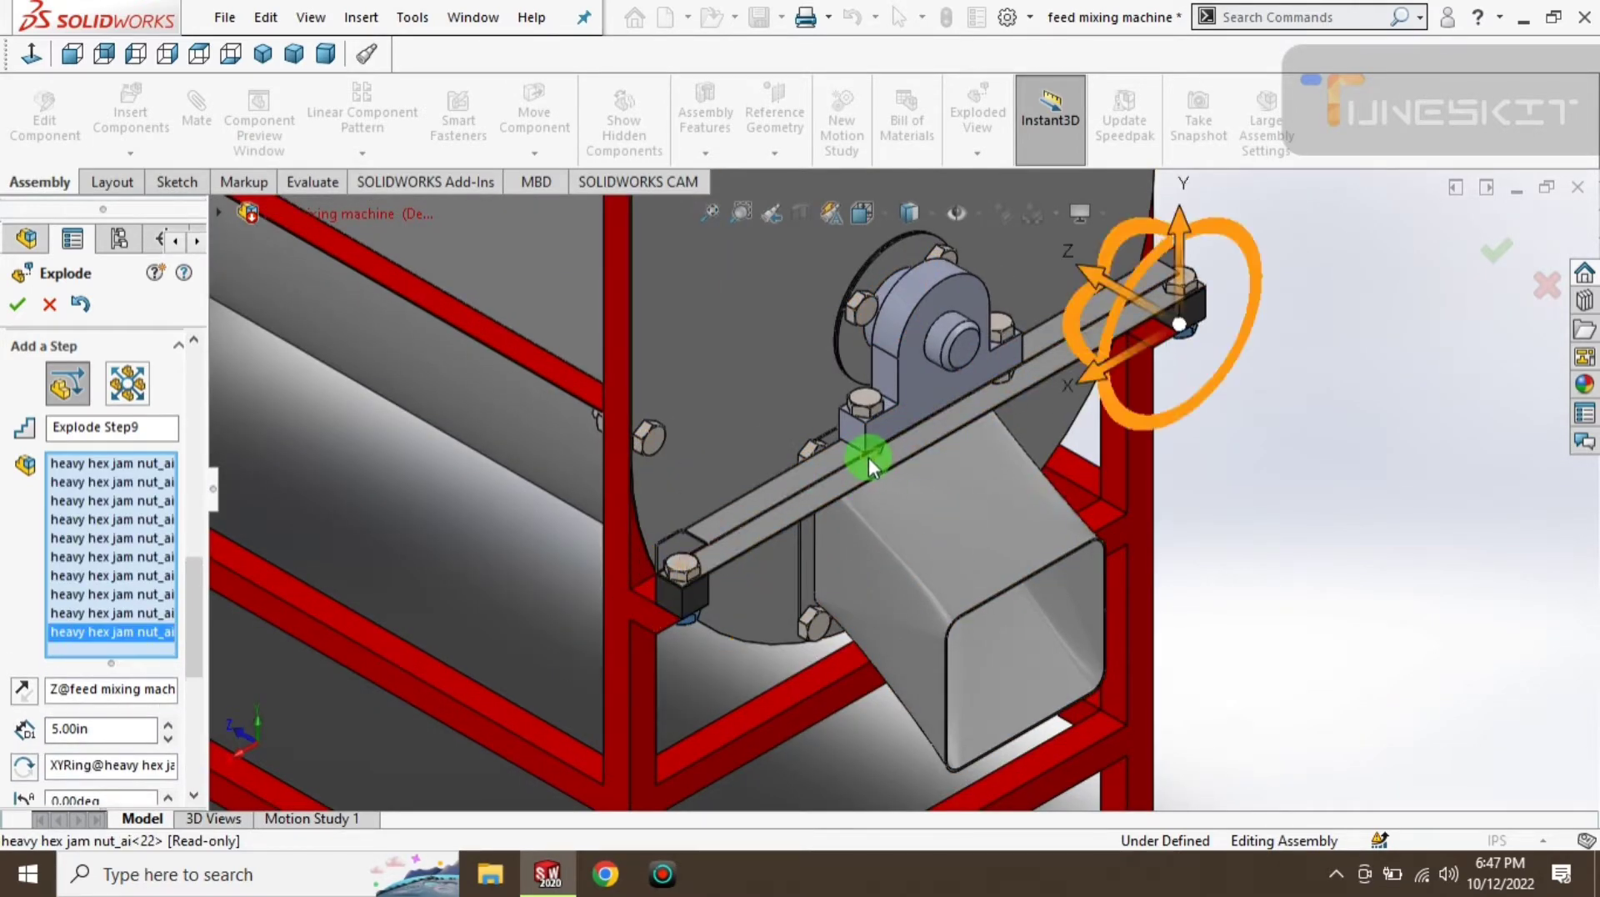
left_click(868, 457)
left_click(1001, 382)
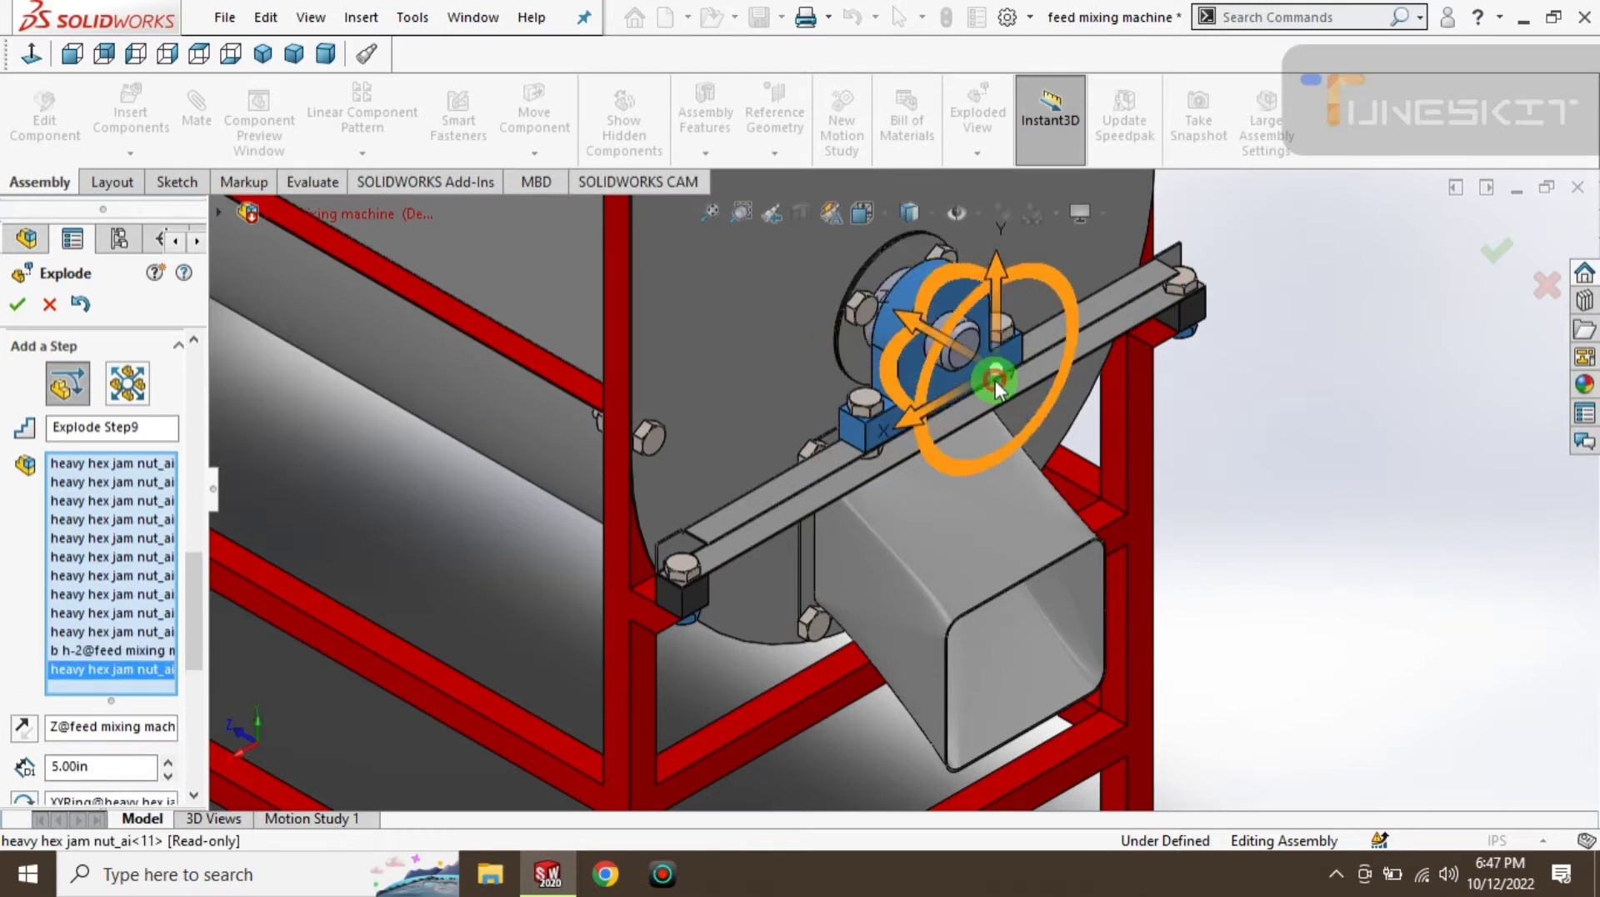
left_click(851, 435)
scroll(868, 461, "down", 3)
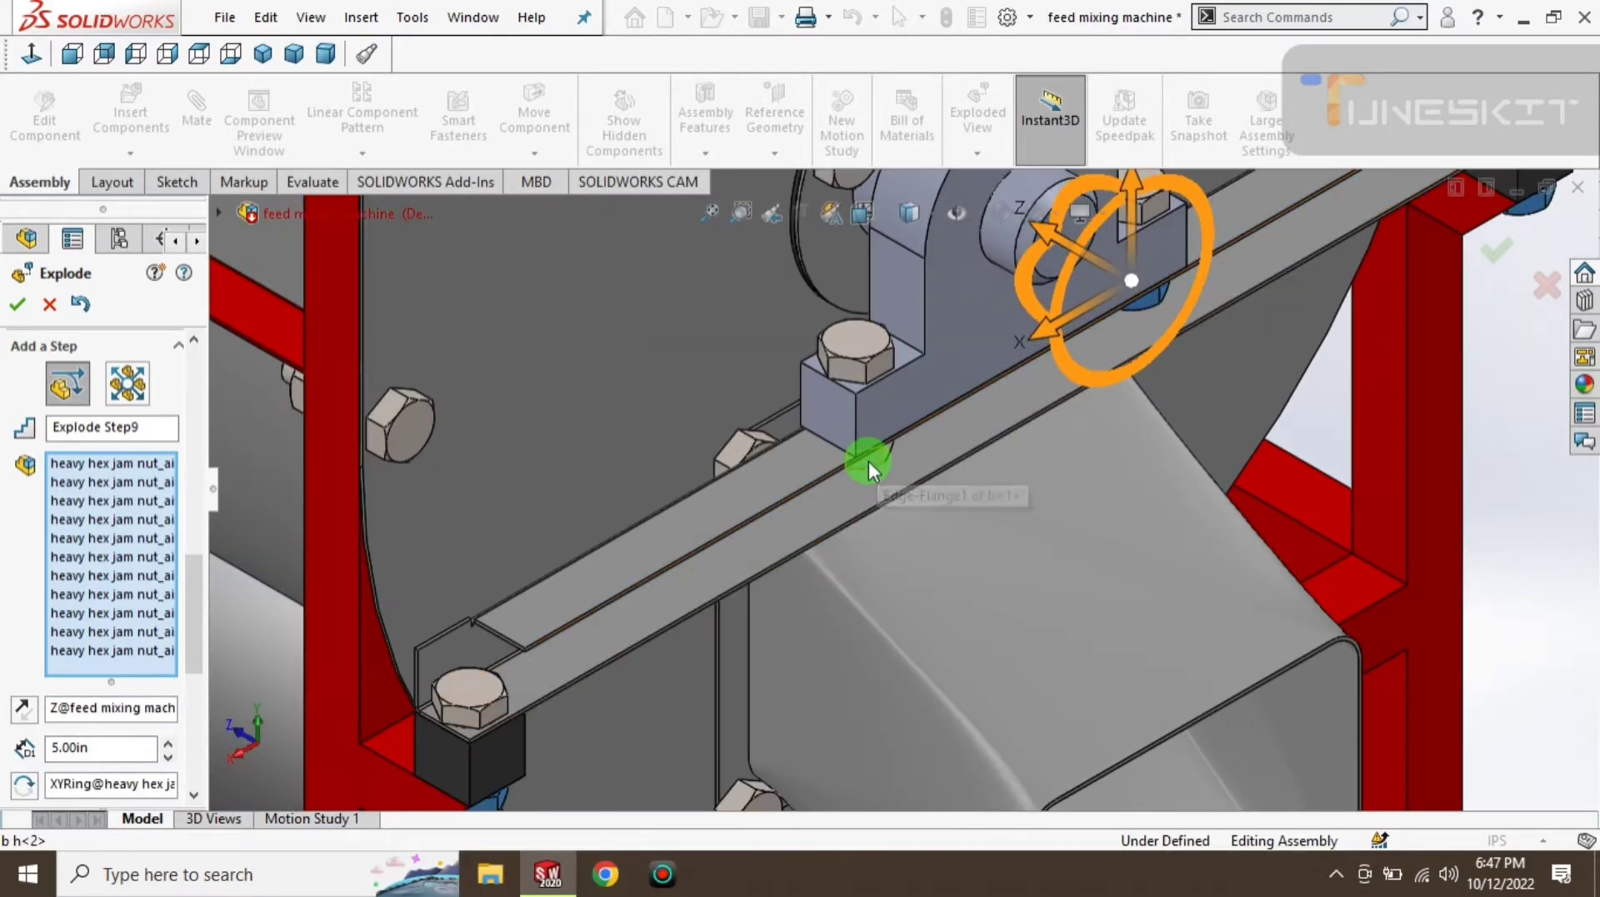
left_click(847, 487)
scroll(828, 488, "up", 1)
scroll(828, 488, "up", 2)
scroll(828, 533, "up", 2)
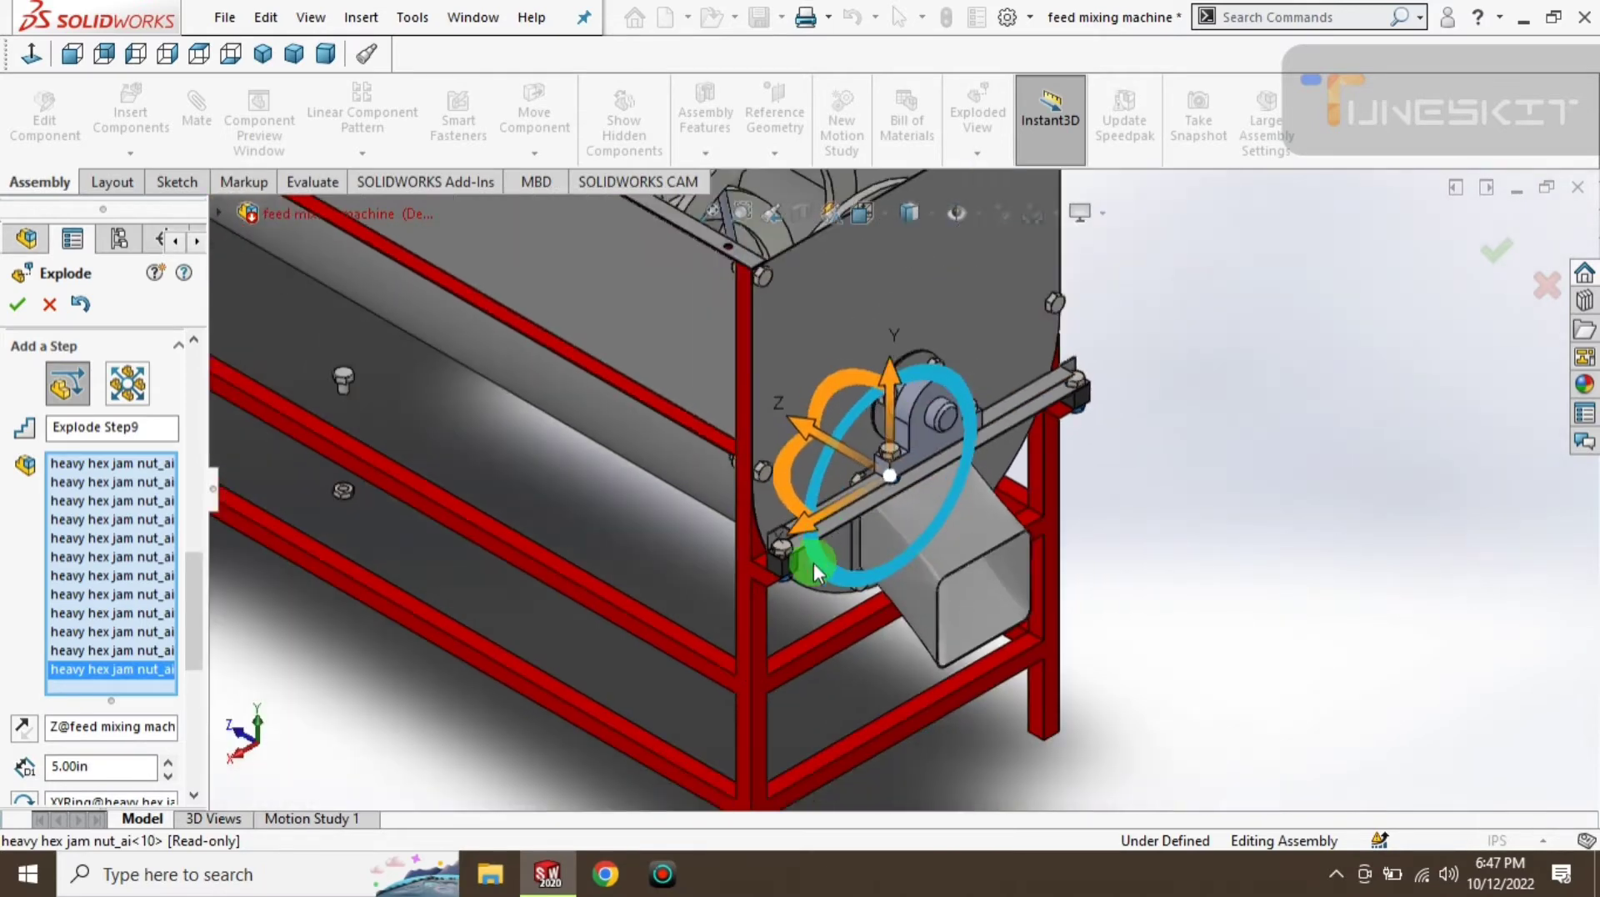
- Orbit around the support-bar jam nuts and rail, then return to the isometric view
left_click_drag(888, 363, 525, 607)
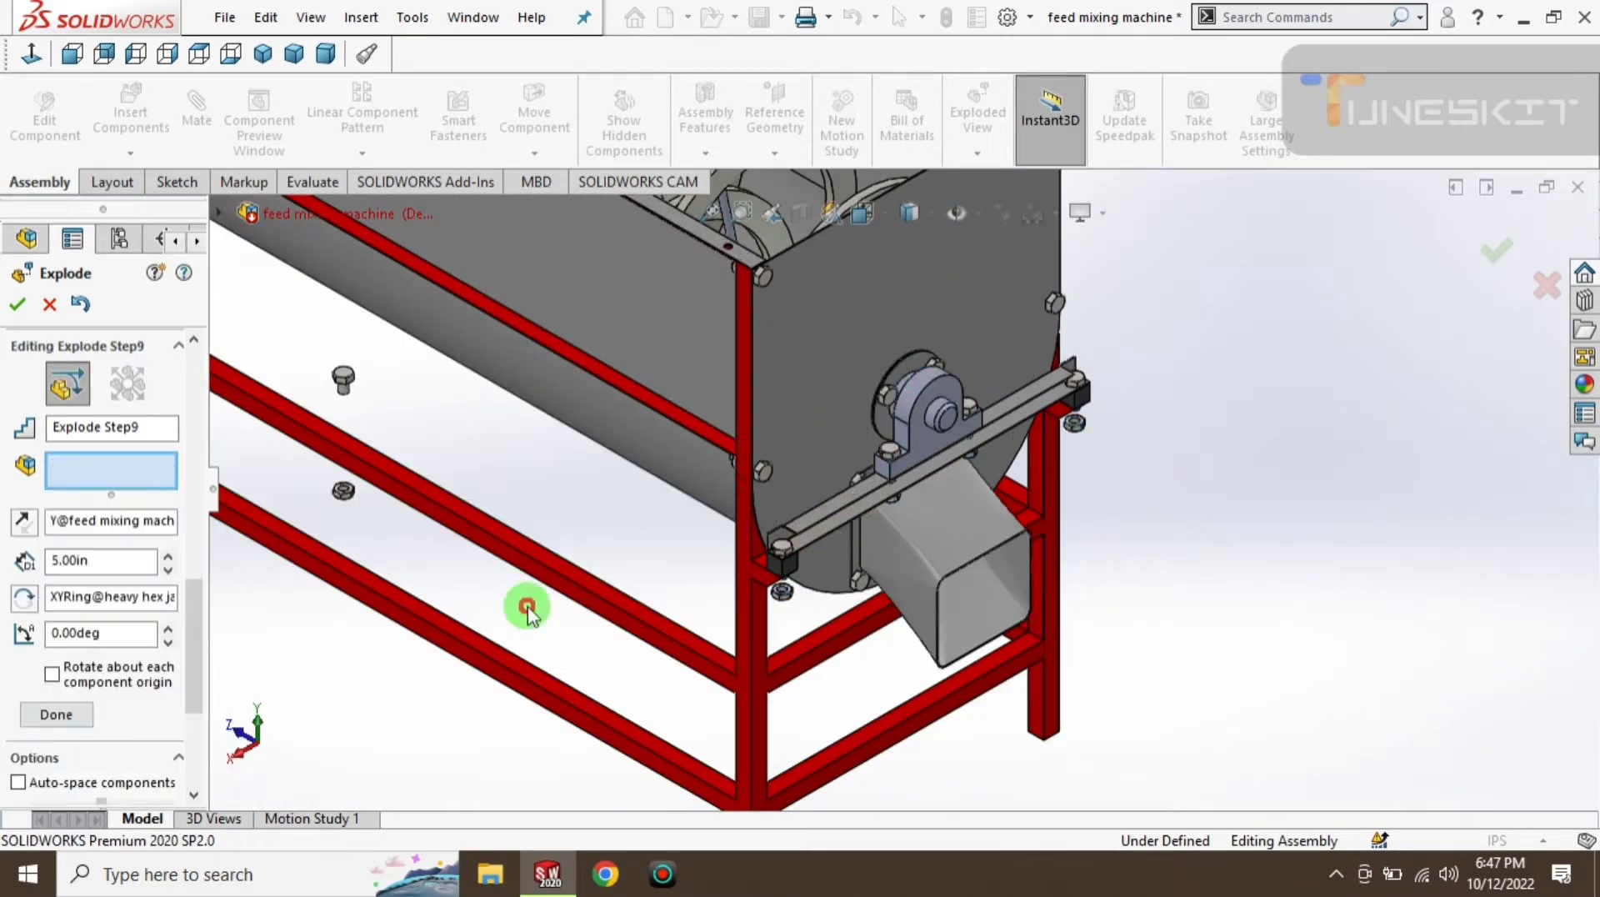
scroll(204, 611, "up", 3)
scroll(203, 612, "down", 2)
scroll(200, 654, "down", 2)
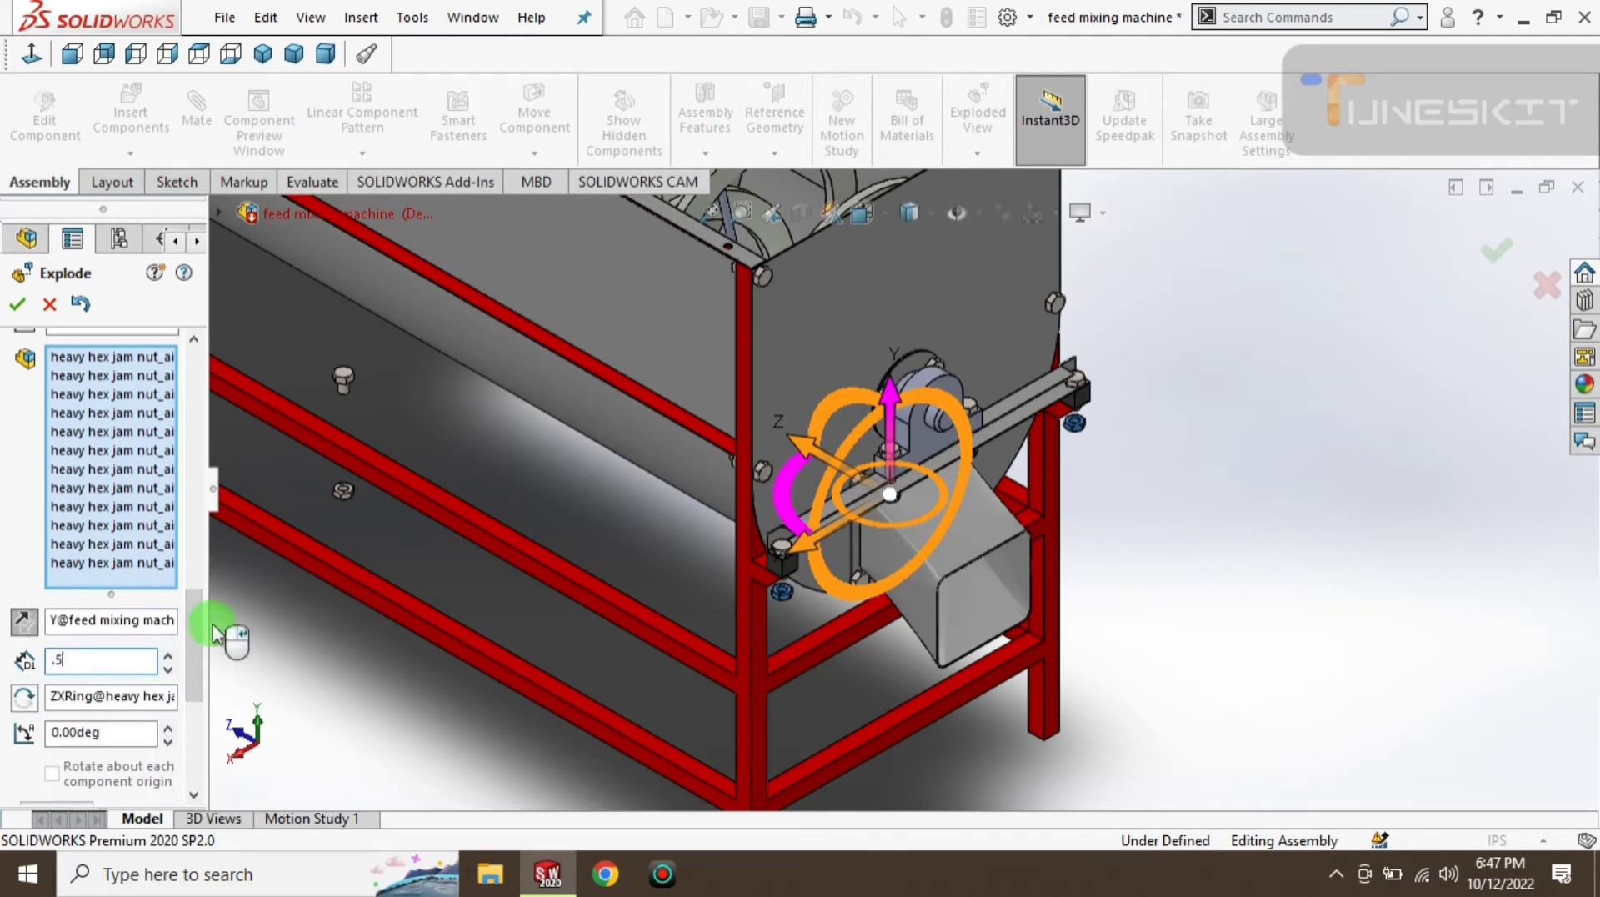
scroll(200, 654, "down", 2)
mouse_move(697, 686)
middle_mouse_down()
mouse_move(757, 600)
mouse_move(711, 500)
middle_mouse_up()
scroll(922, 437, "down", 3)
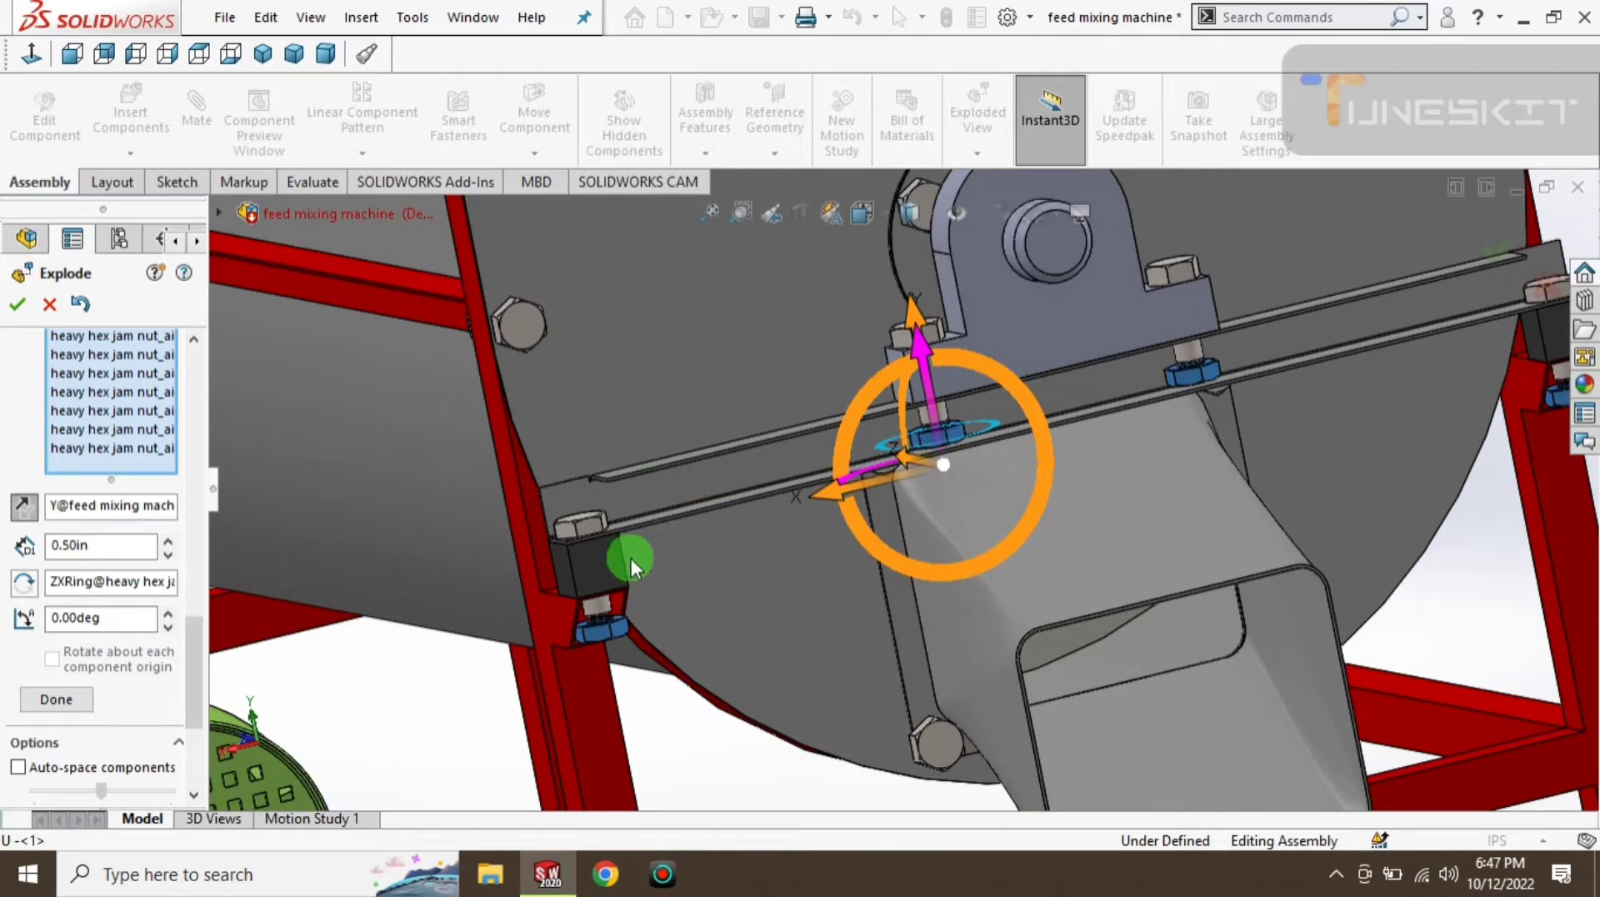
scroll(607, 618, "down", 3)
mouse_move(696, 550)
middle_mouse_down()
mouse_move(773, 421)
mouse_move(806, 499)
mouse_move(203, 447)
middle_mouse_up()
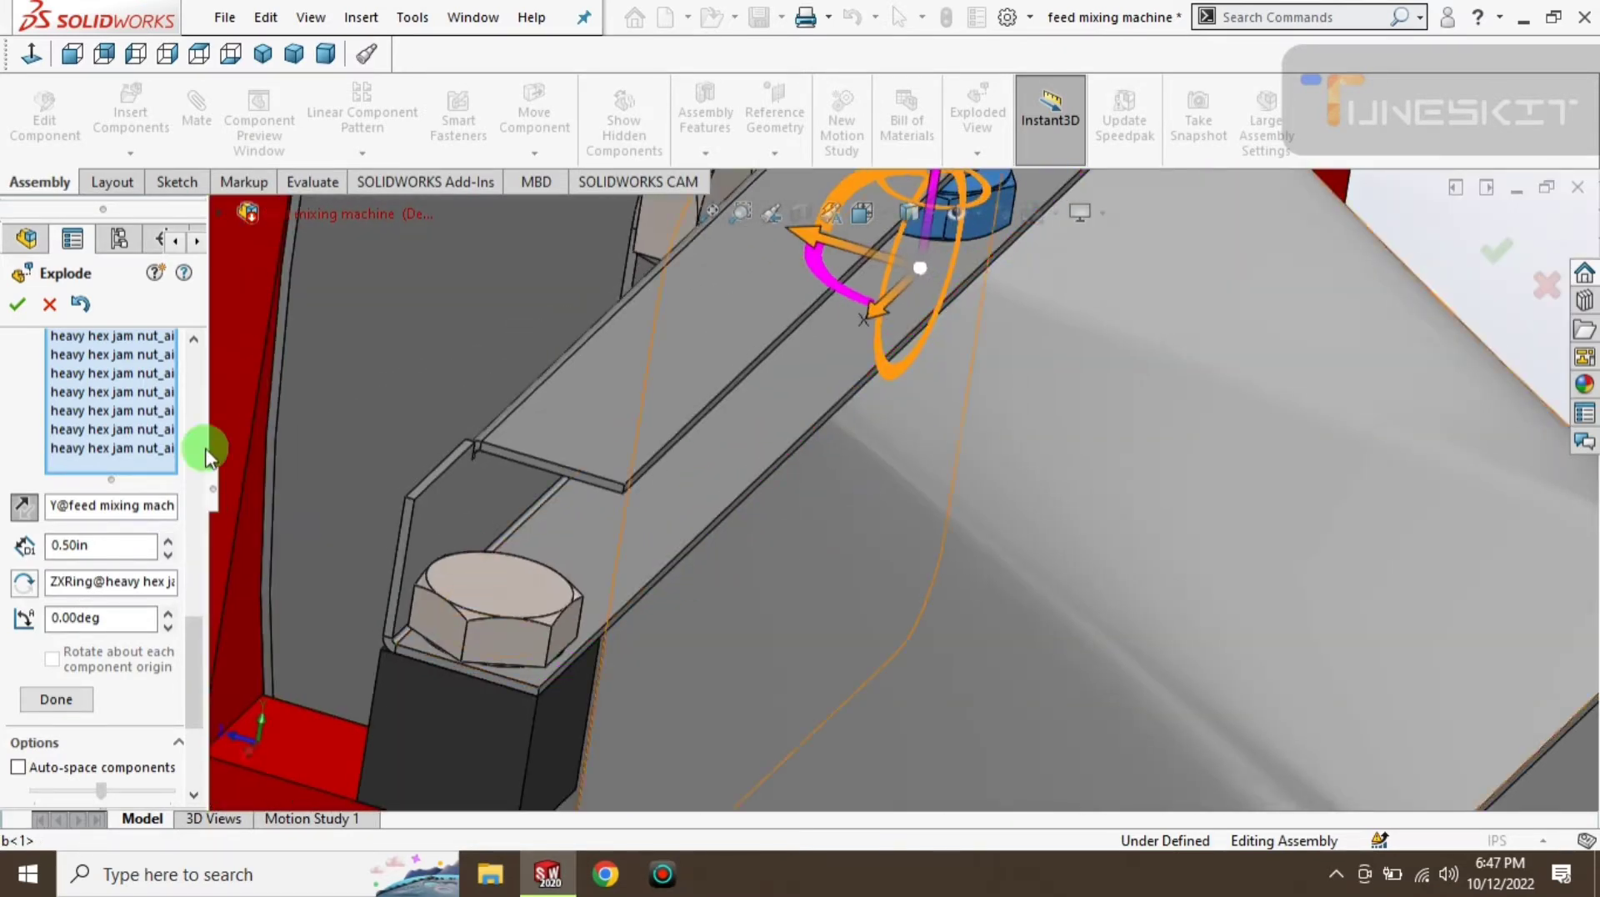
left_click(250, 57)
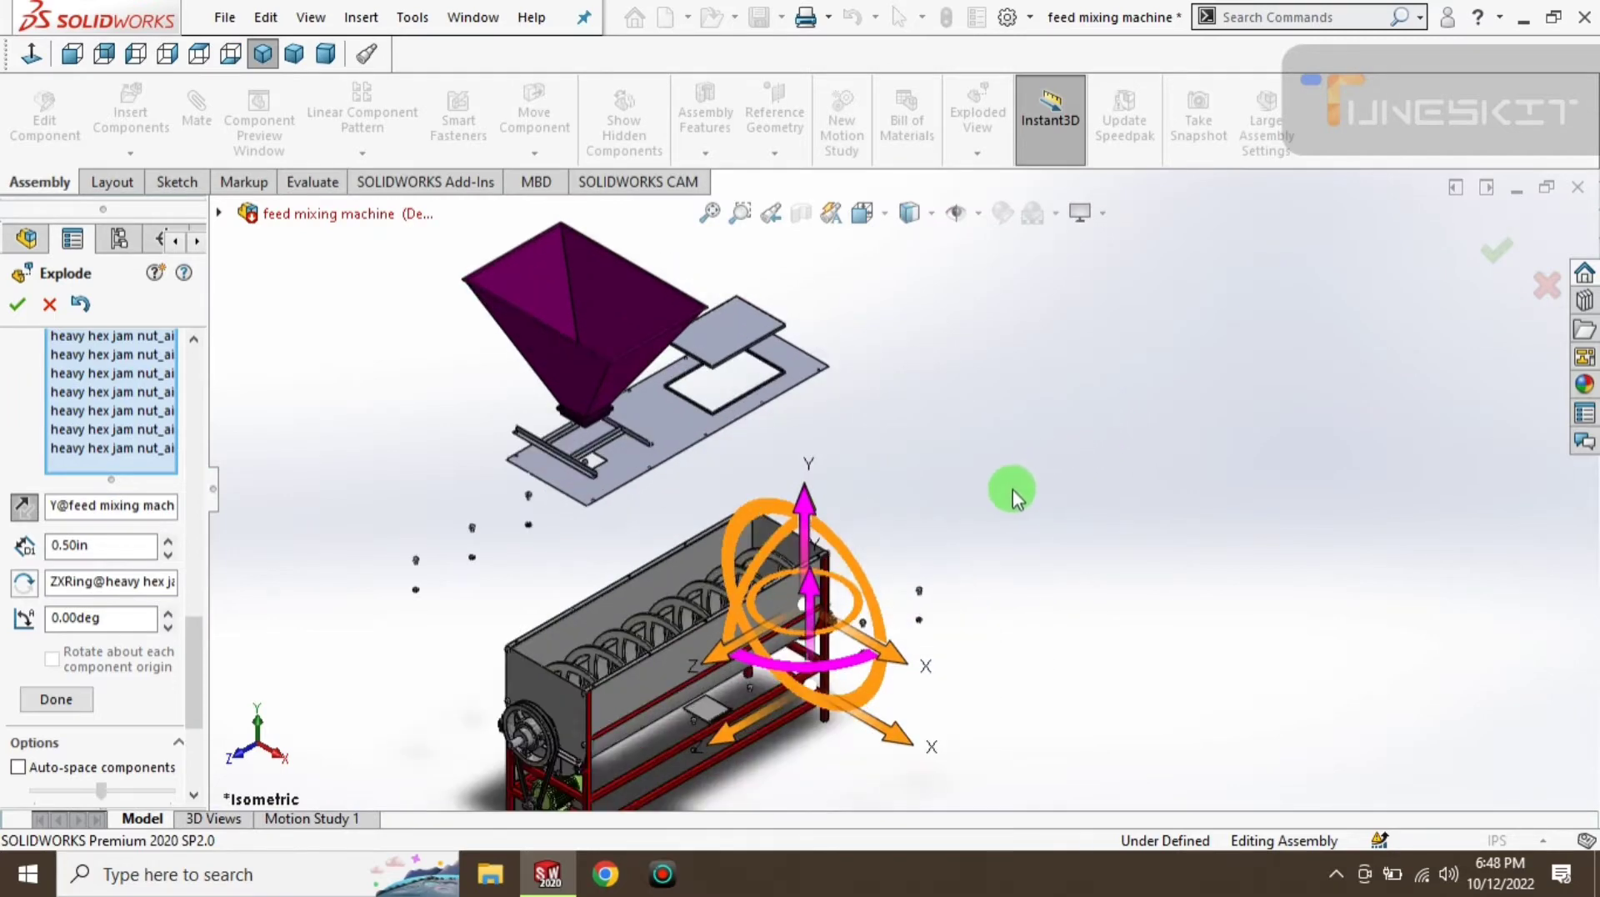
- Complete the support-bar nut explode step and fit the whole machine in view
left_click(60, 700)
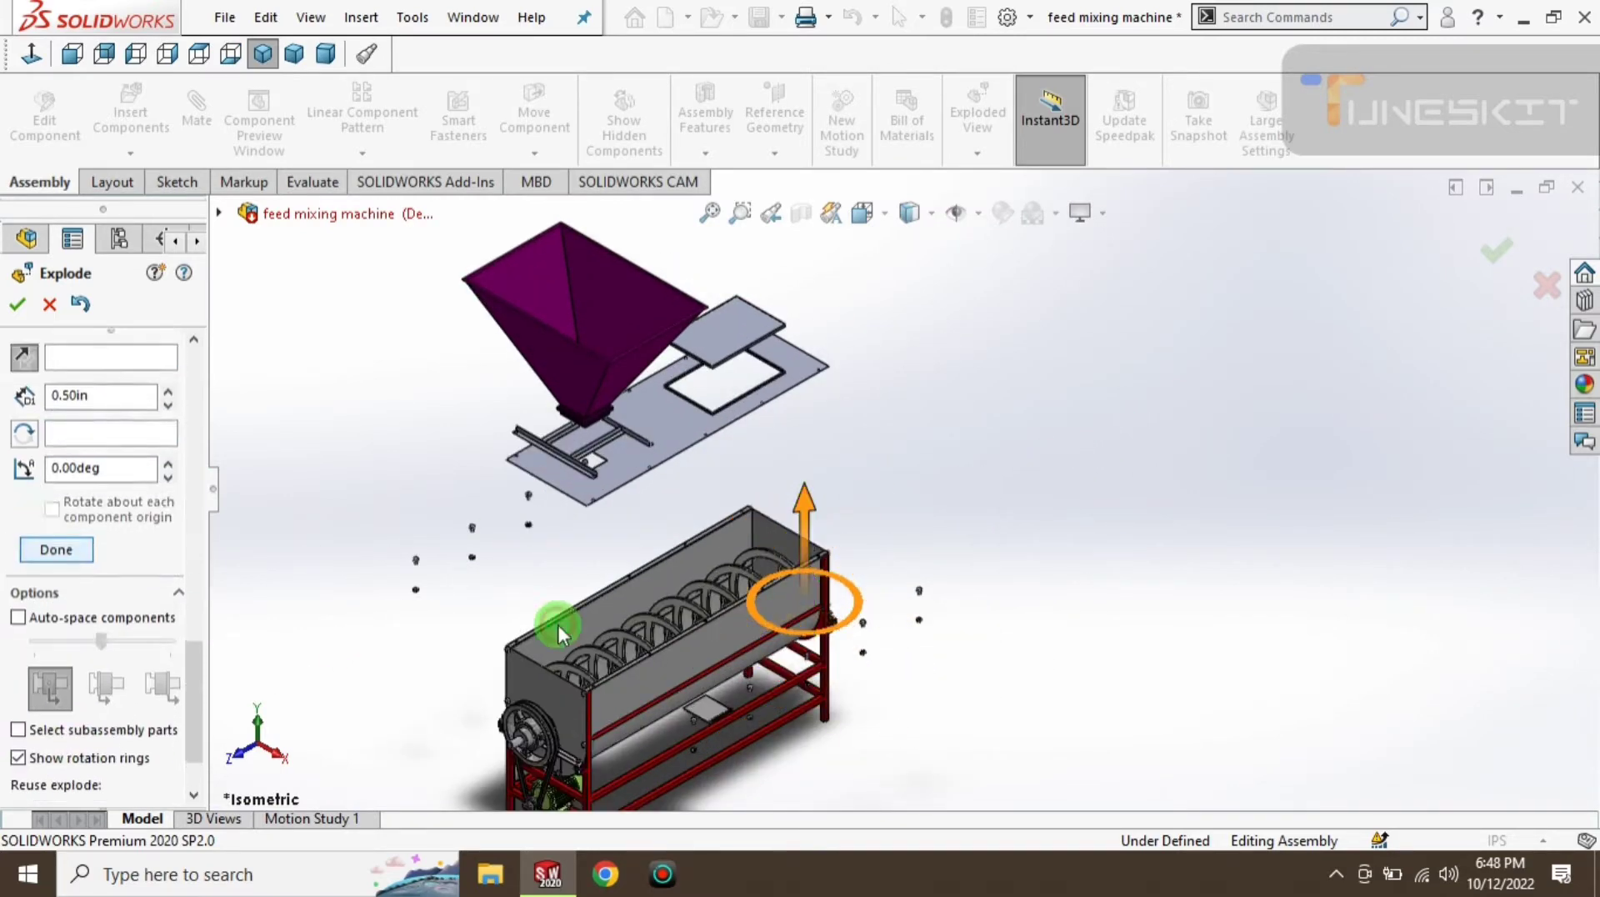
key("f")
scroll(689, 653, "down", 2)
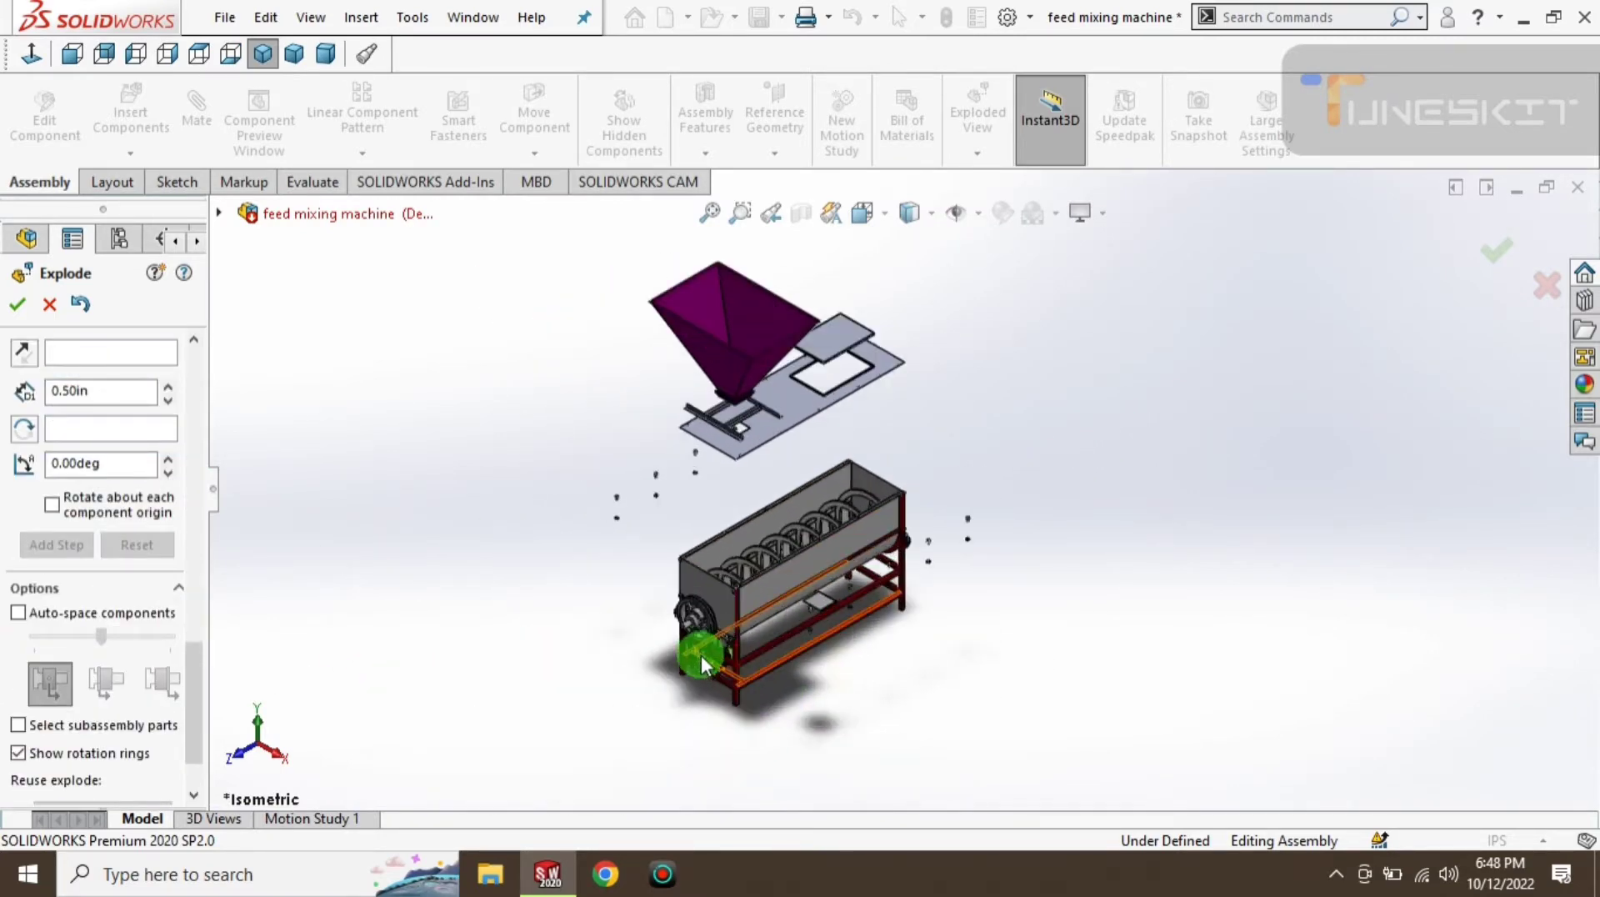
scroll(750, 656, "down", 3)
scroll(683, 561, "down", 3)
scroll(623, 379, "down", 2)
scroll(667, 350, "up", 2)
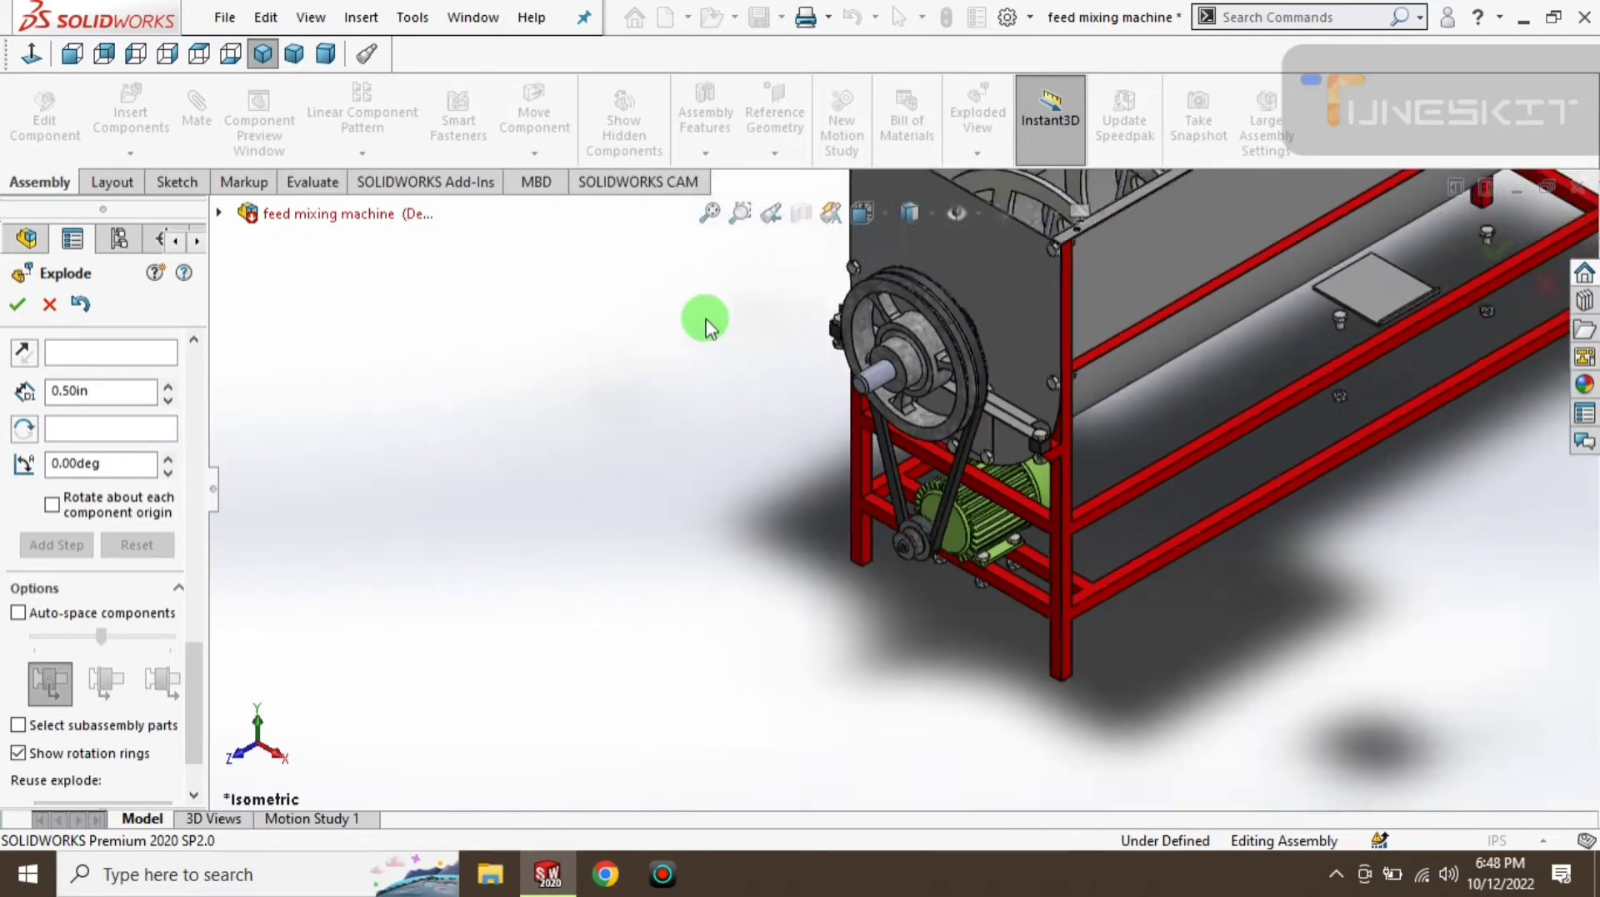
scroll(750, 317, "down", 3)
scroll(982, 599, "up", 1)
scroll(1192, 720, "up", 2)
scroll(1192, 712, "down", 3)
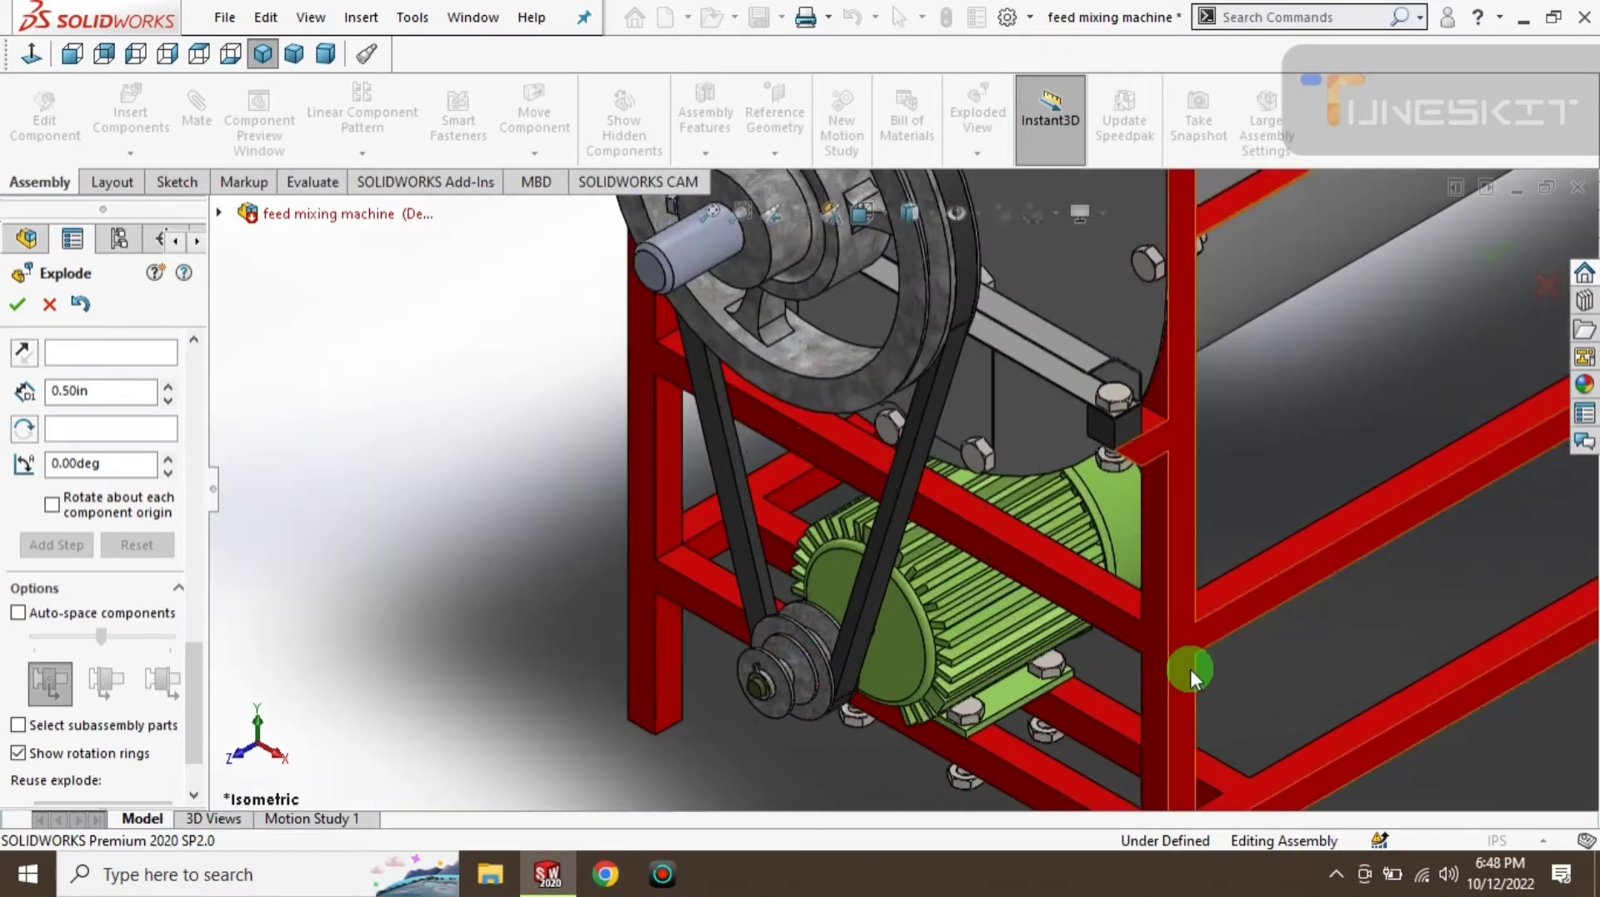
- Select the jam nuts under the motor, near the small pulley and behind the big pulley
left_click(1112, 468)
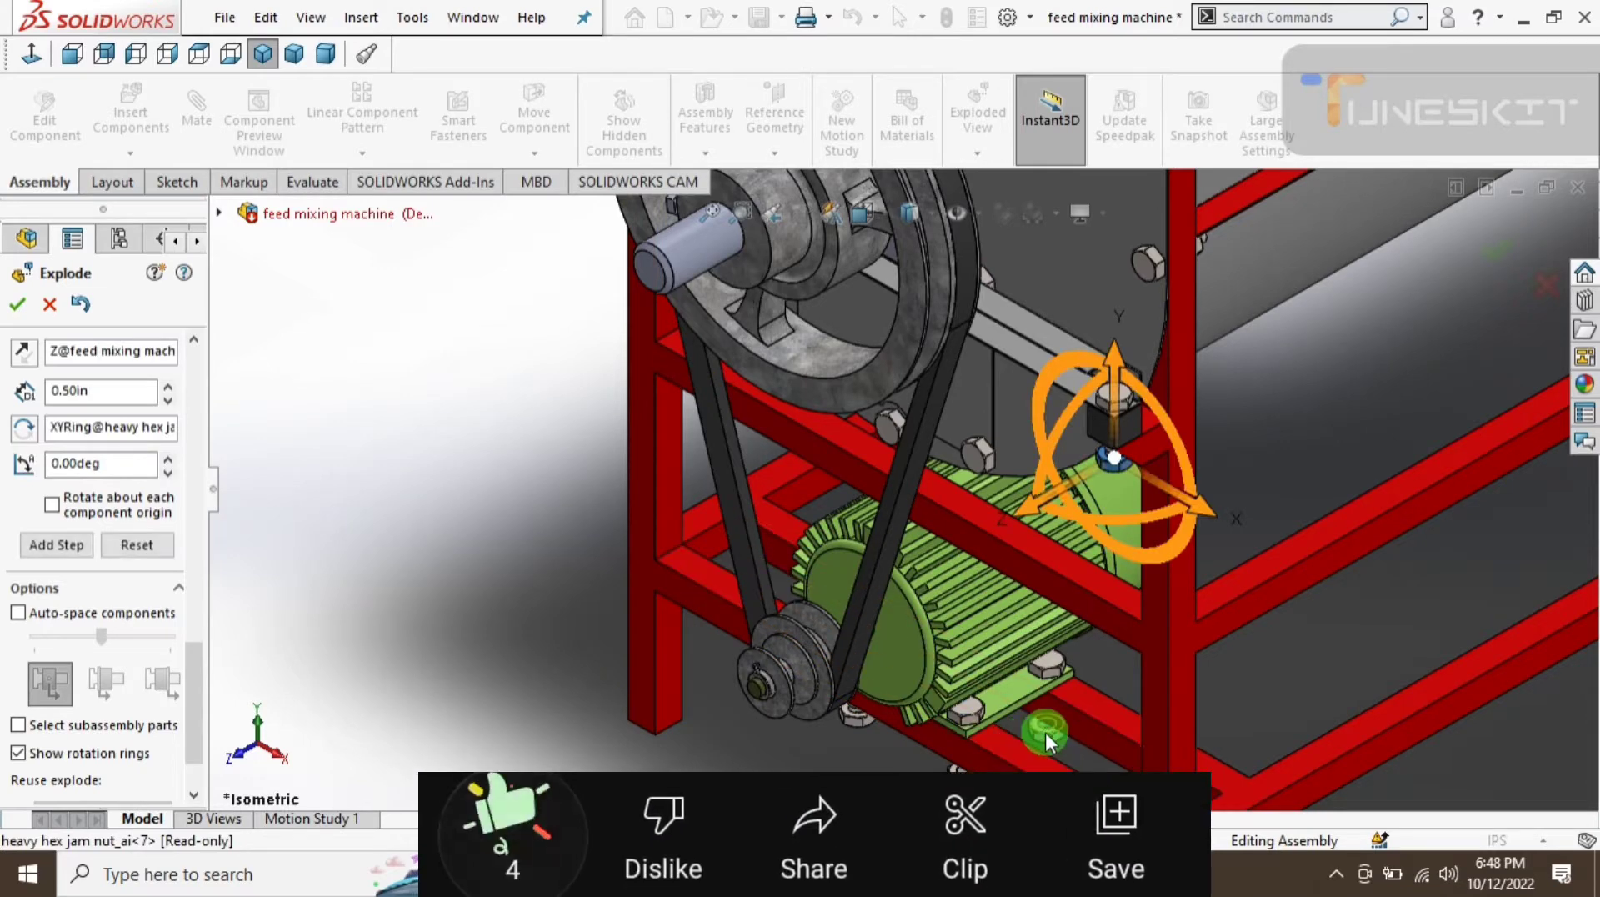
left_click(1045, 732)
left_click(851, 713)
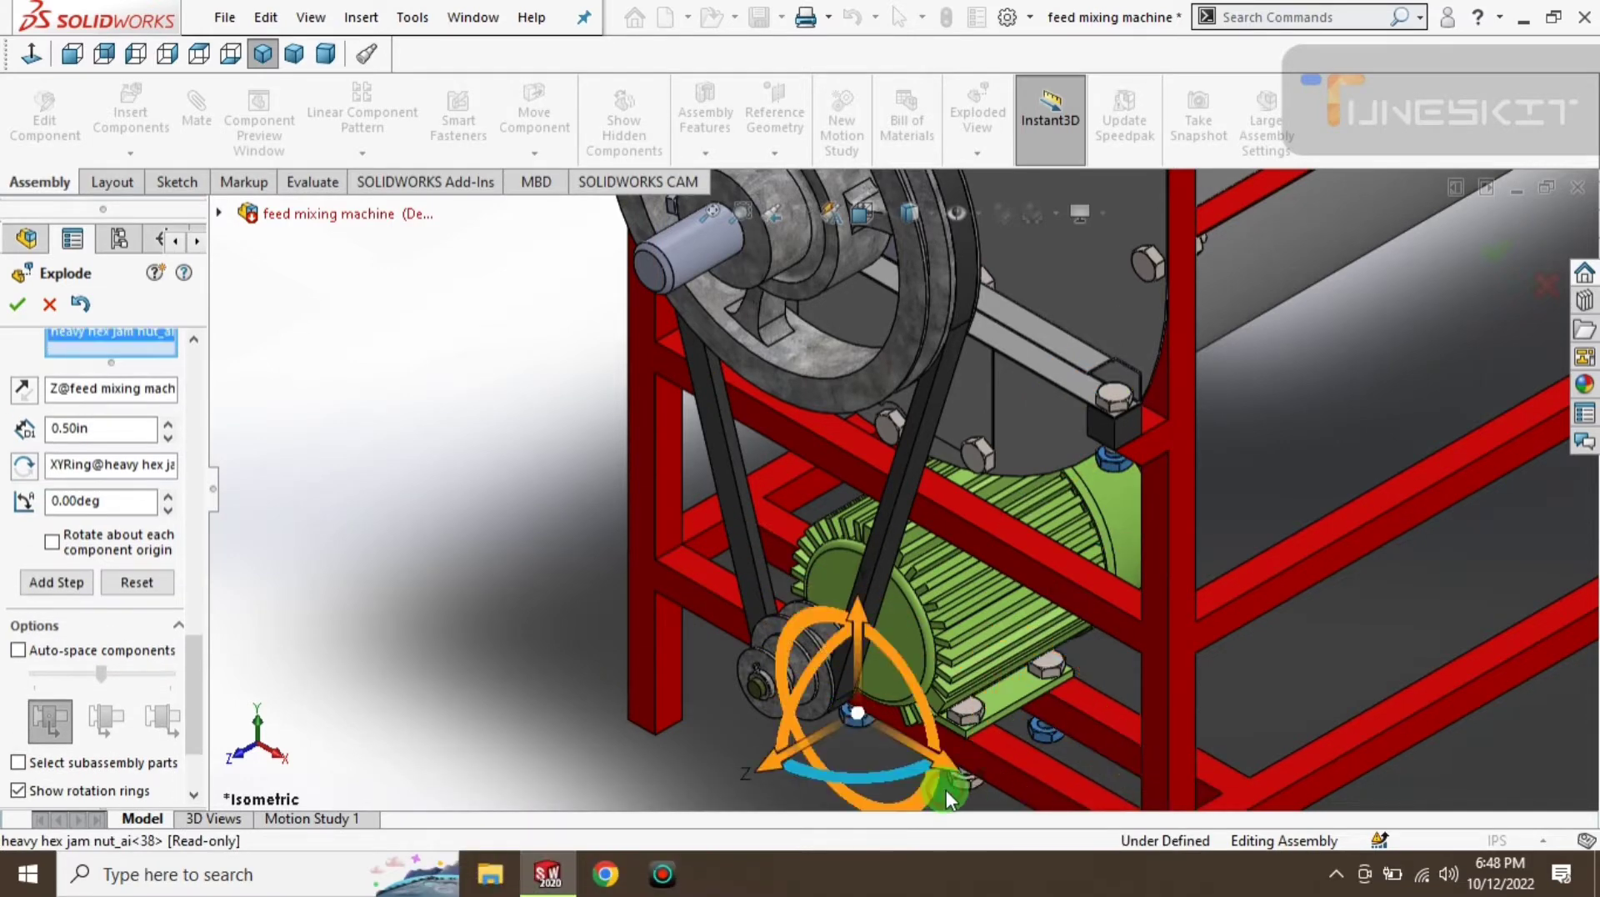
left_click(964, 786)
scroll(599, 409, "up", 1)
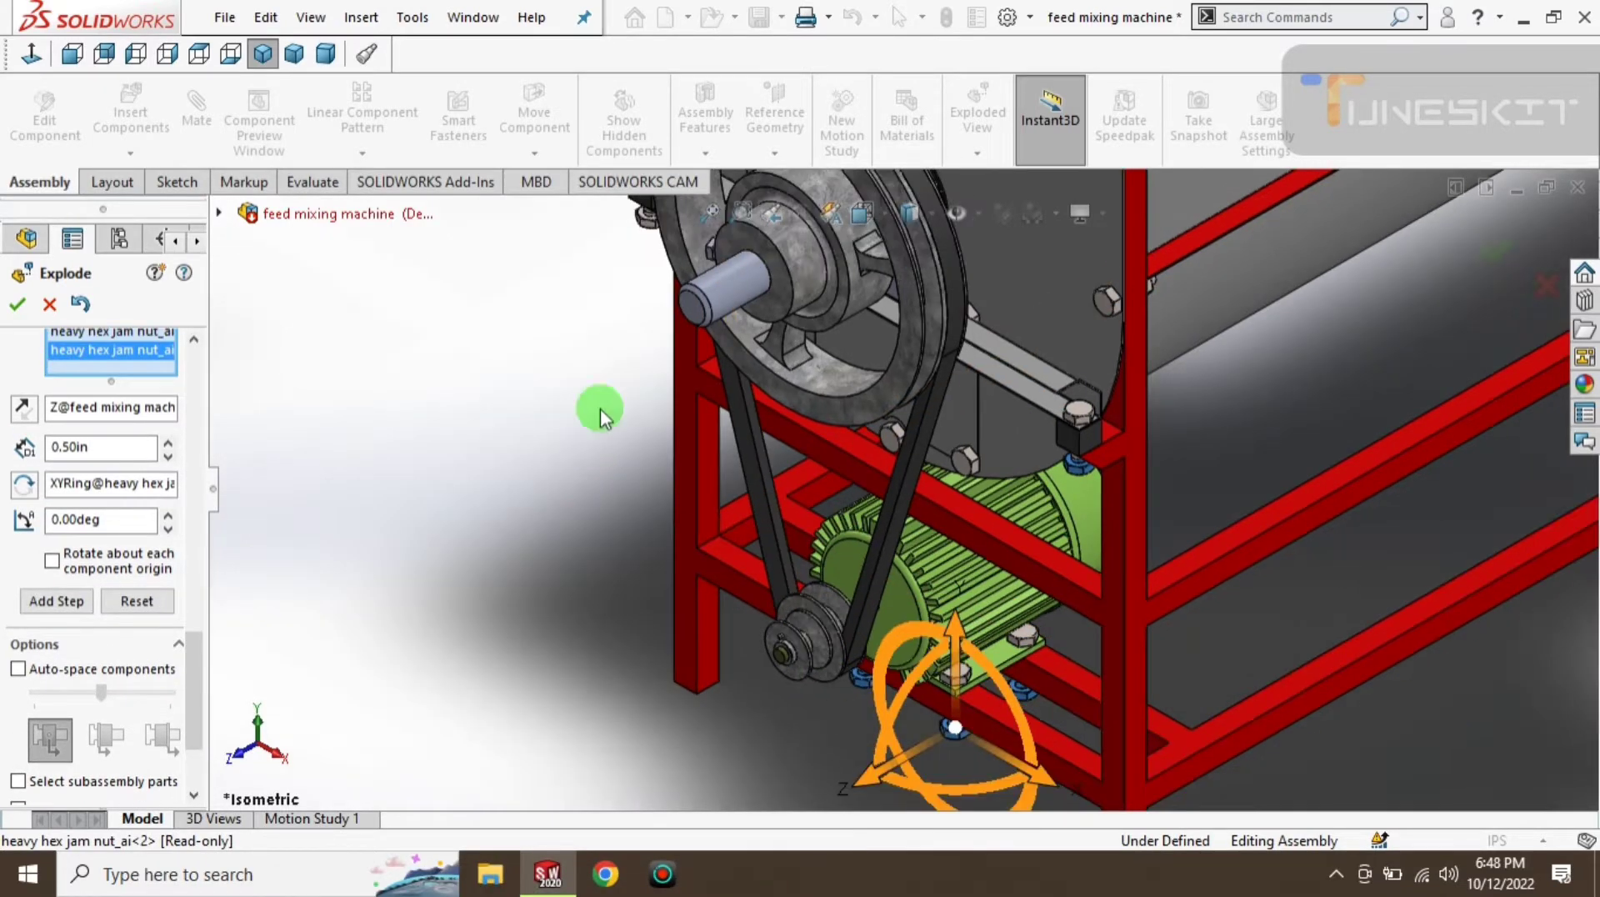
left_click(648, 237)
middle_click_drag(702, 258, 875, 331)
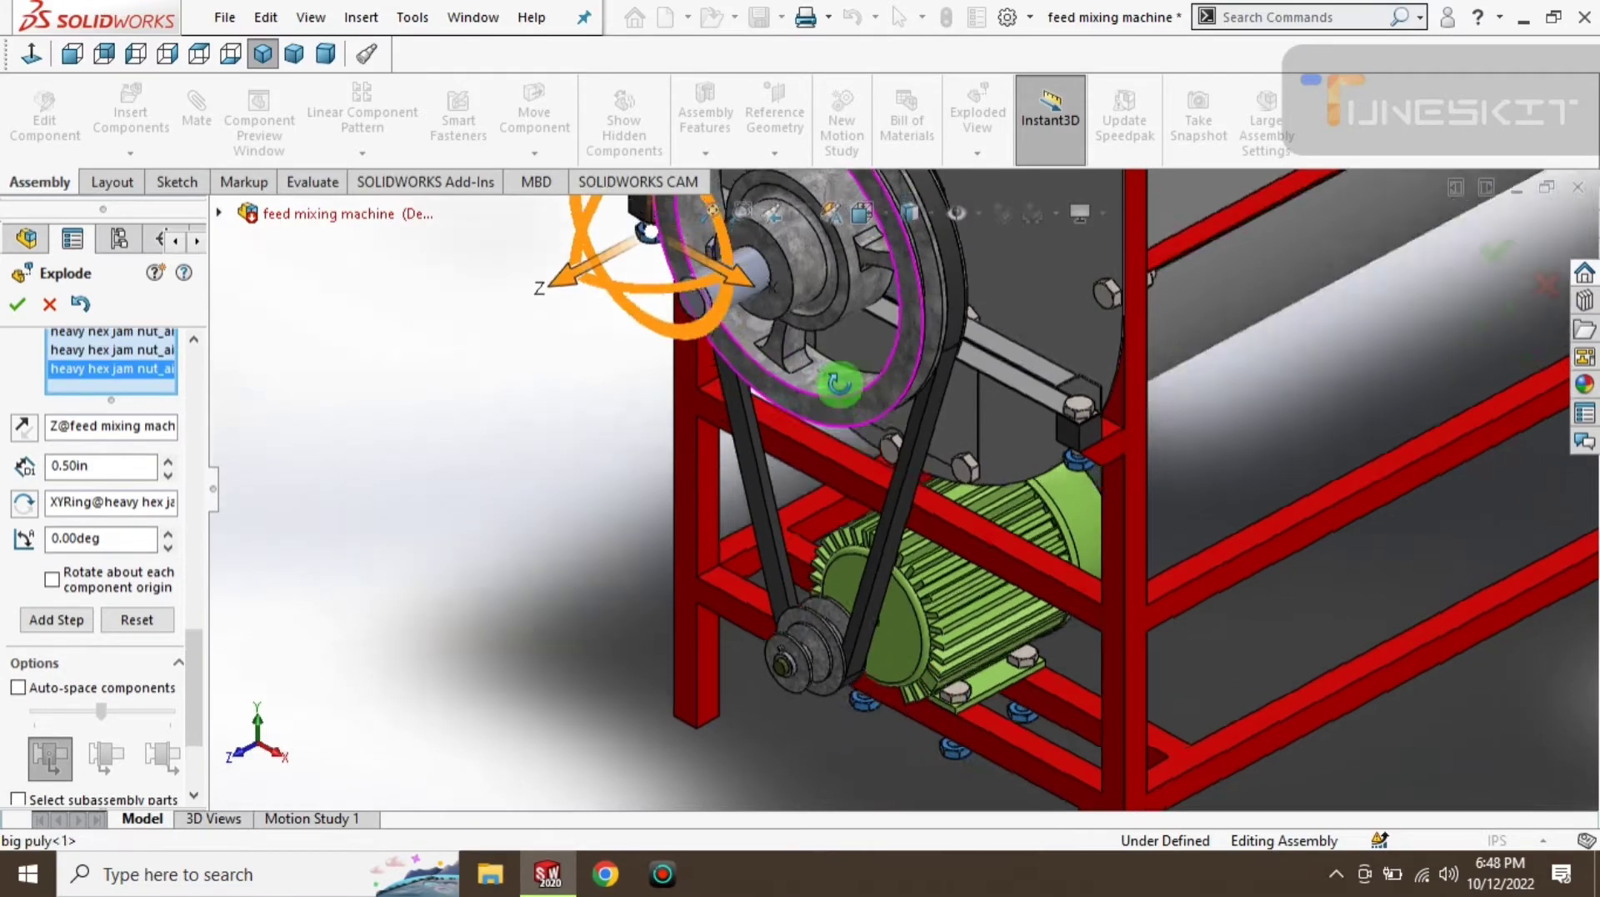
scroll(874, 331, "down", 3)
left_click(893, 389)
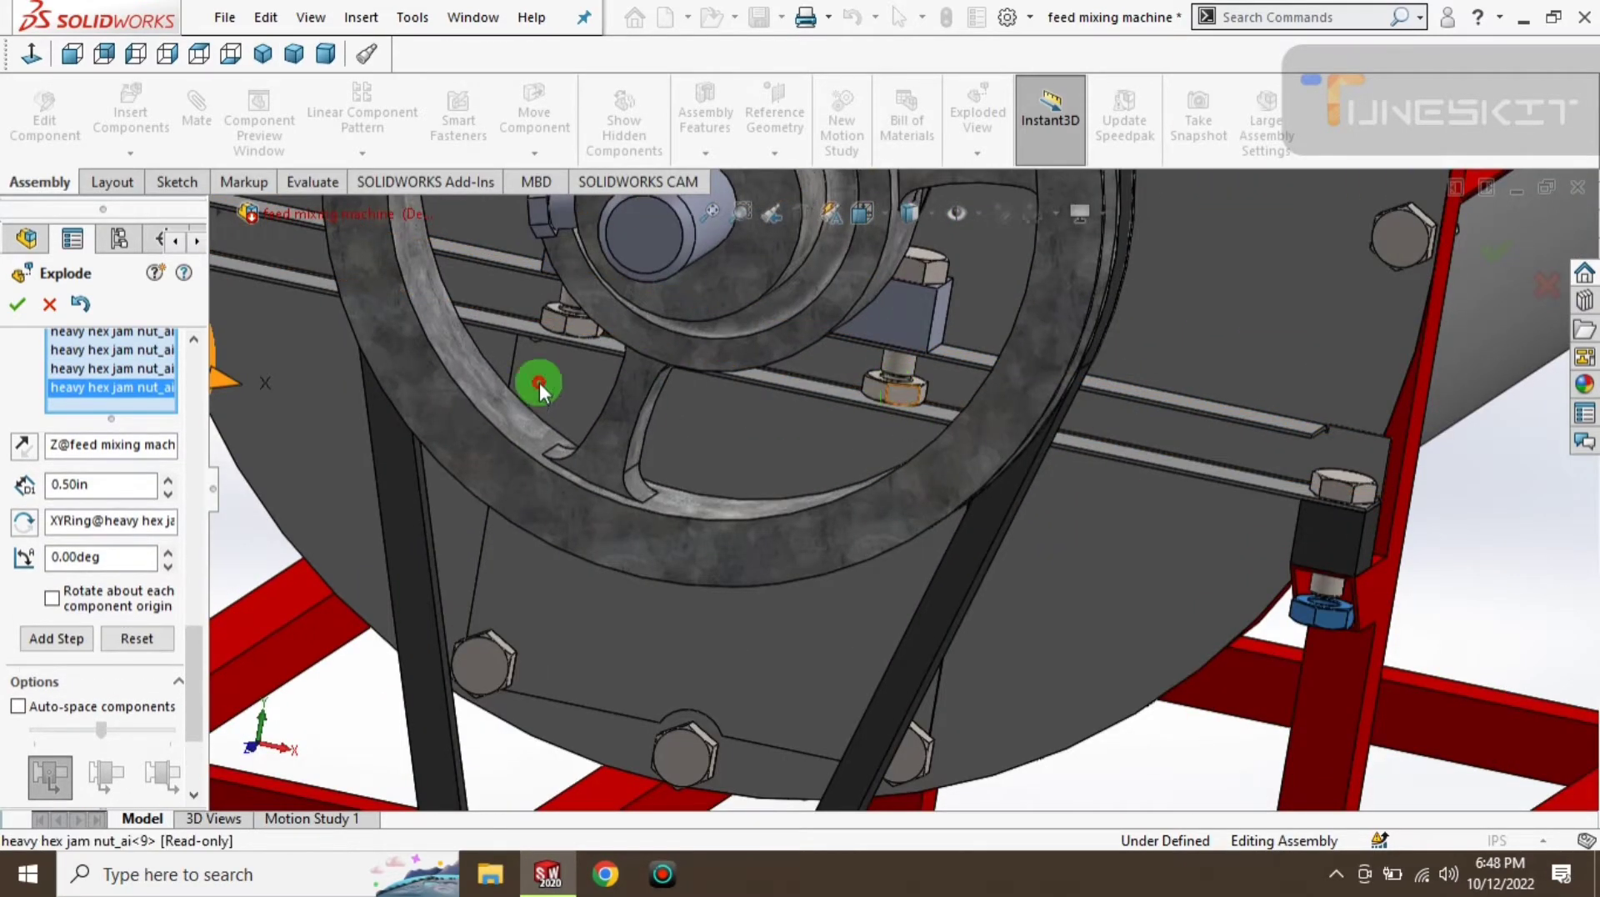
left_click(575, 322)
scroll(743, 447, "up", 3)
scroll(793, 482, "up", 2)
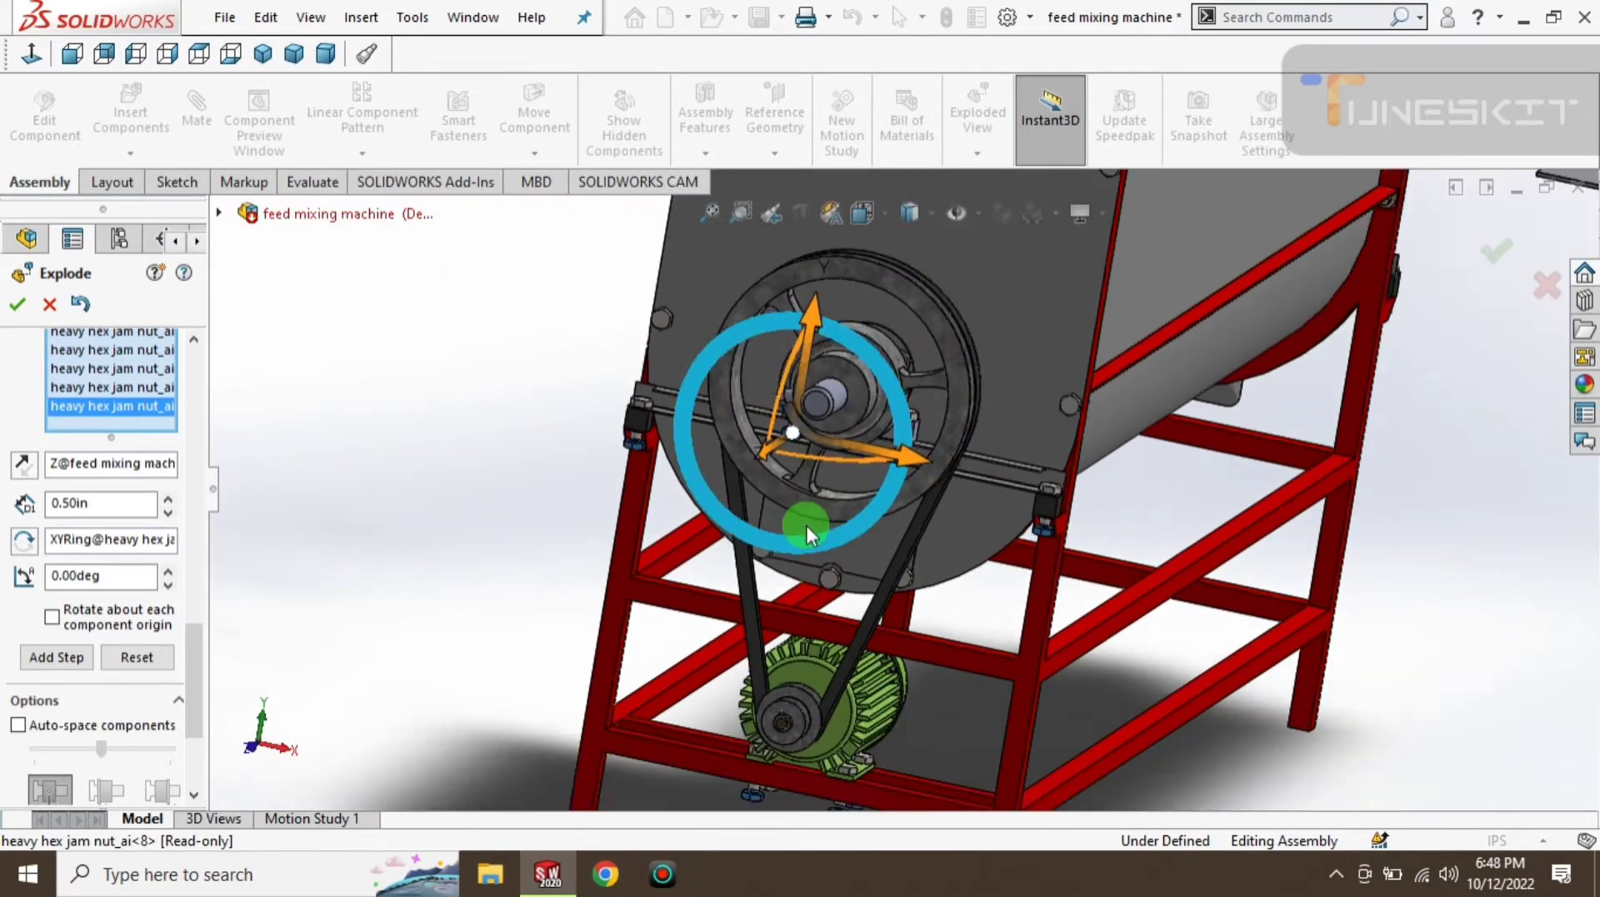
scroll(807, 525, "up", 1)
middle_click_drag(858, 536, 808, 593)
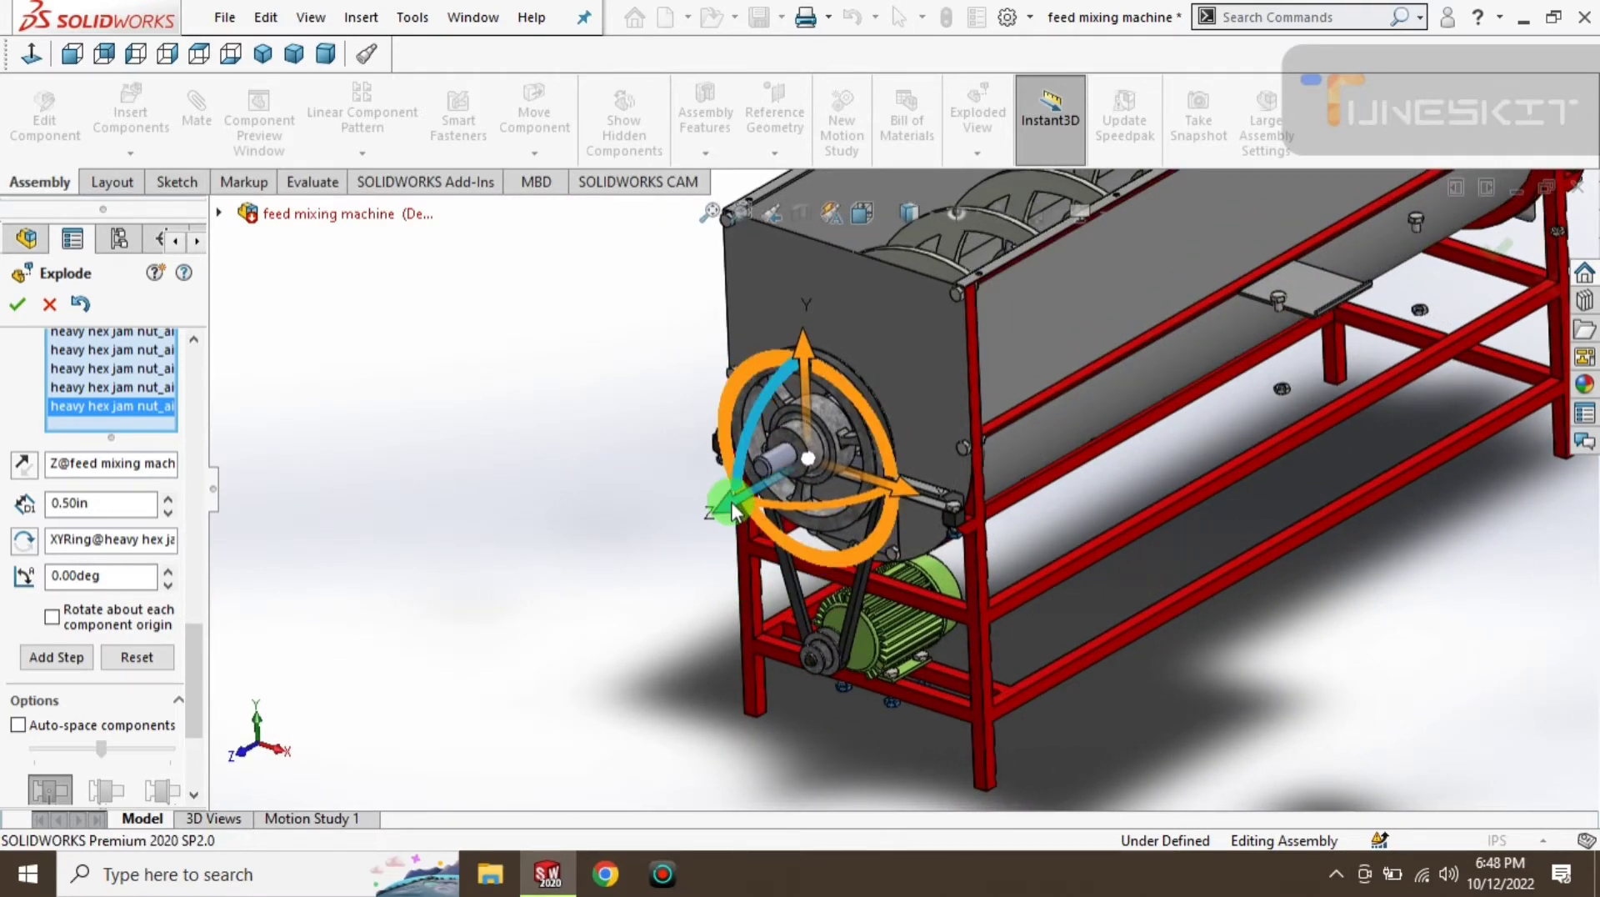
- Move the selected jam nuts 30.00in out along Z and finish the step
mouse_move(732, 501)
left_mouse_down()
mouse_move(590, 598)
mouse_move(464, 653)
left_mouse_up()
middle_click_drag(464, 654, 358, 592)
left_click(146, 485)
type("30")
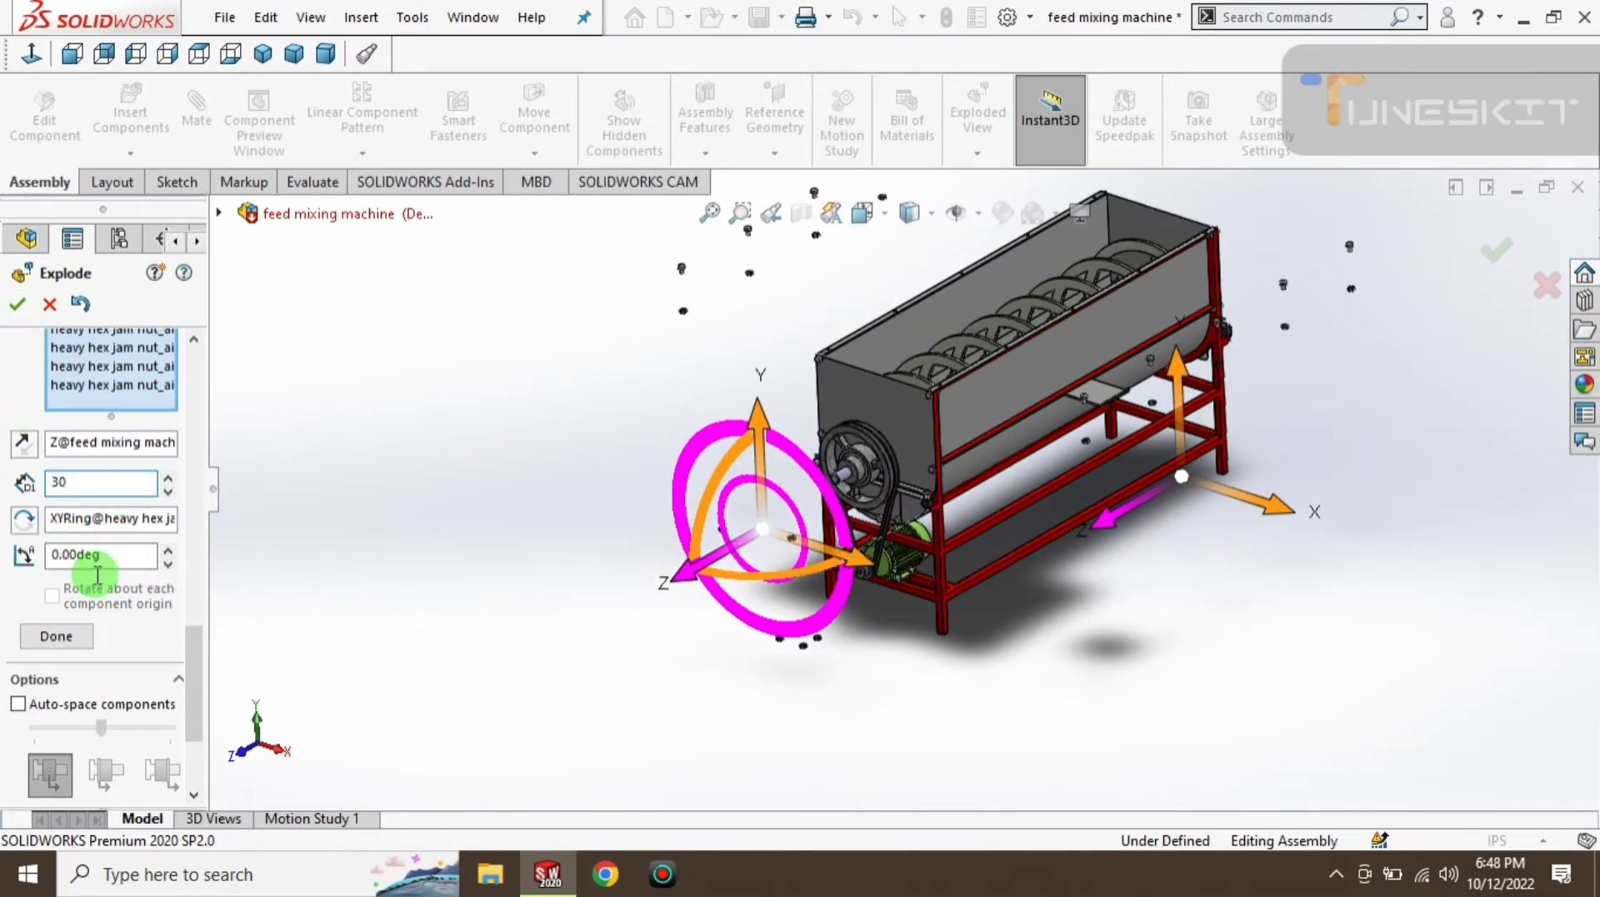
left_click(196, 667)
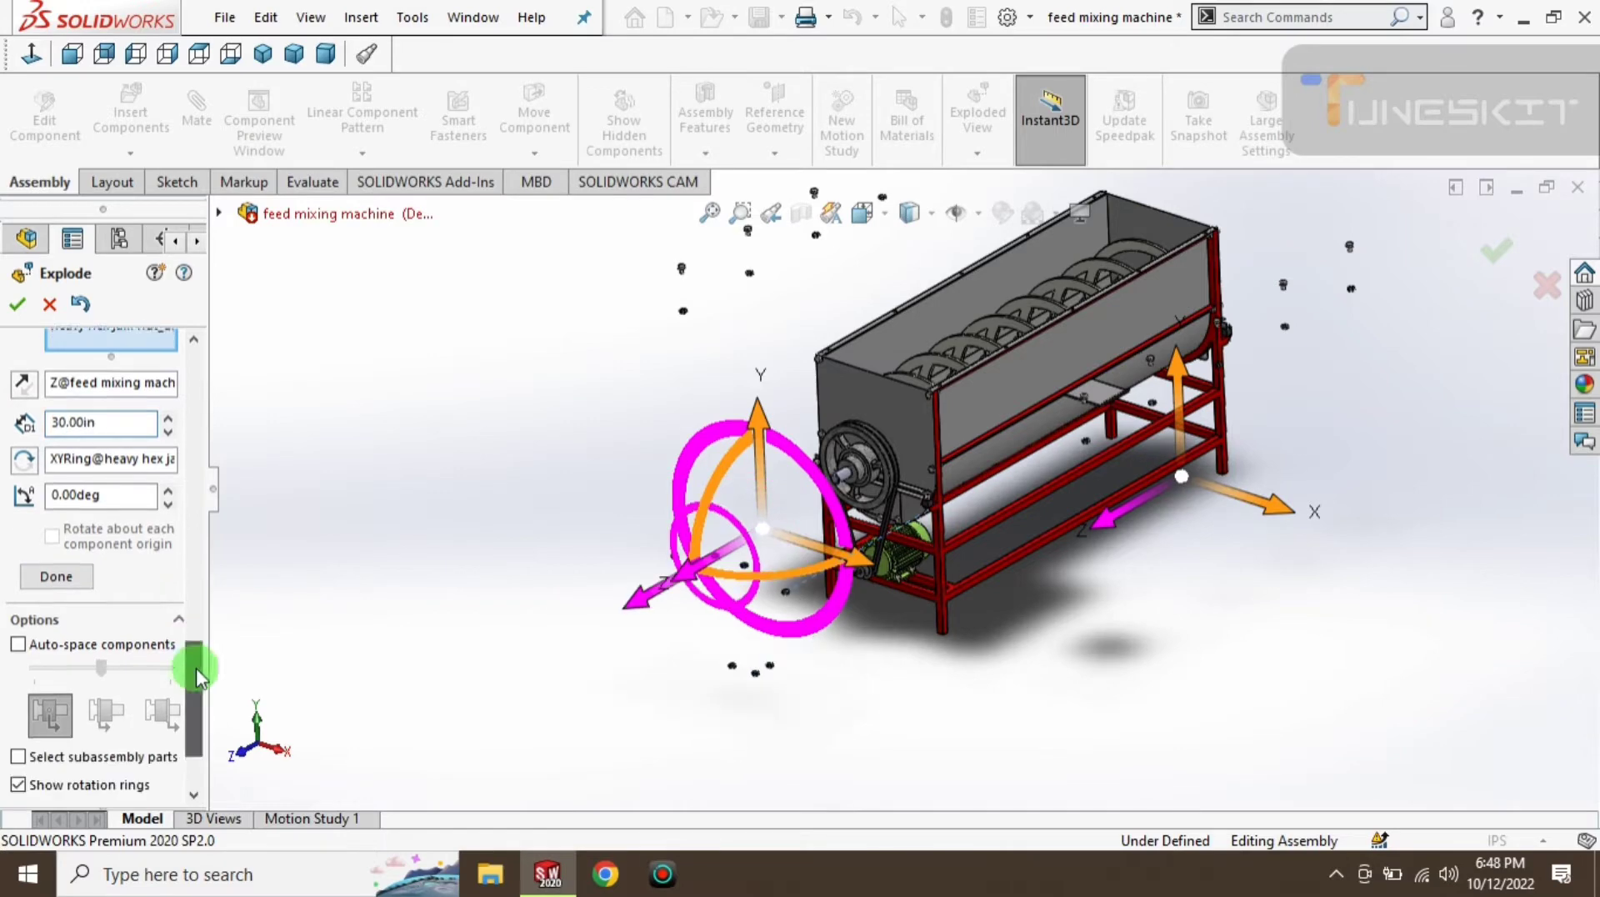
left_click(70, 567)
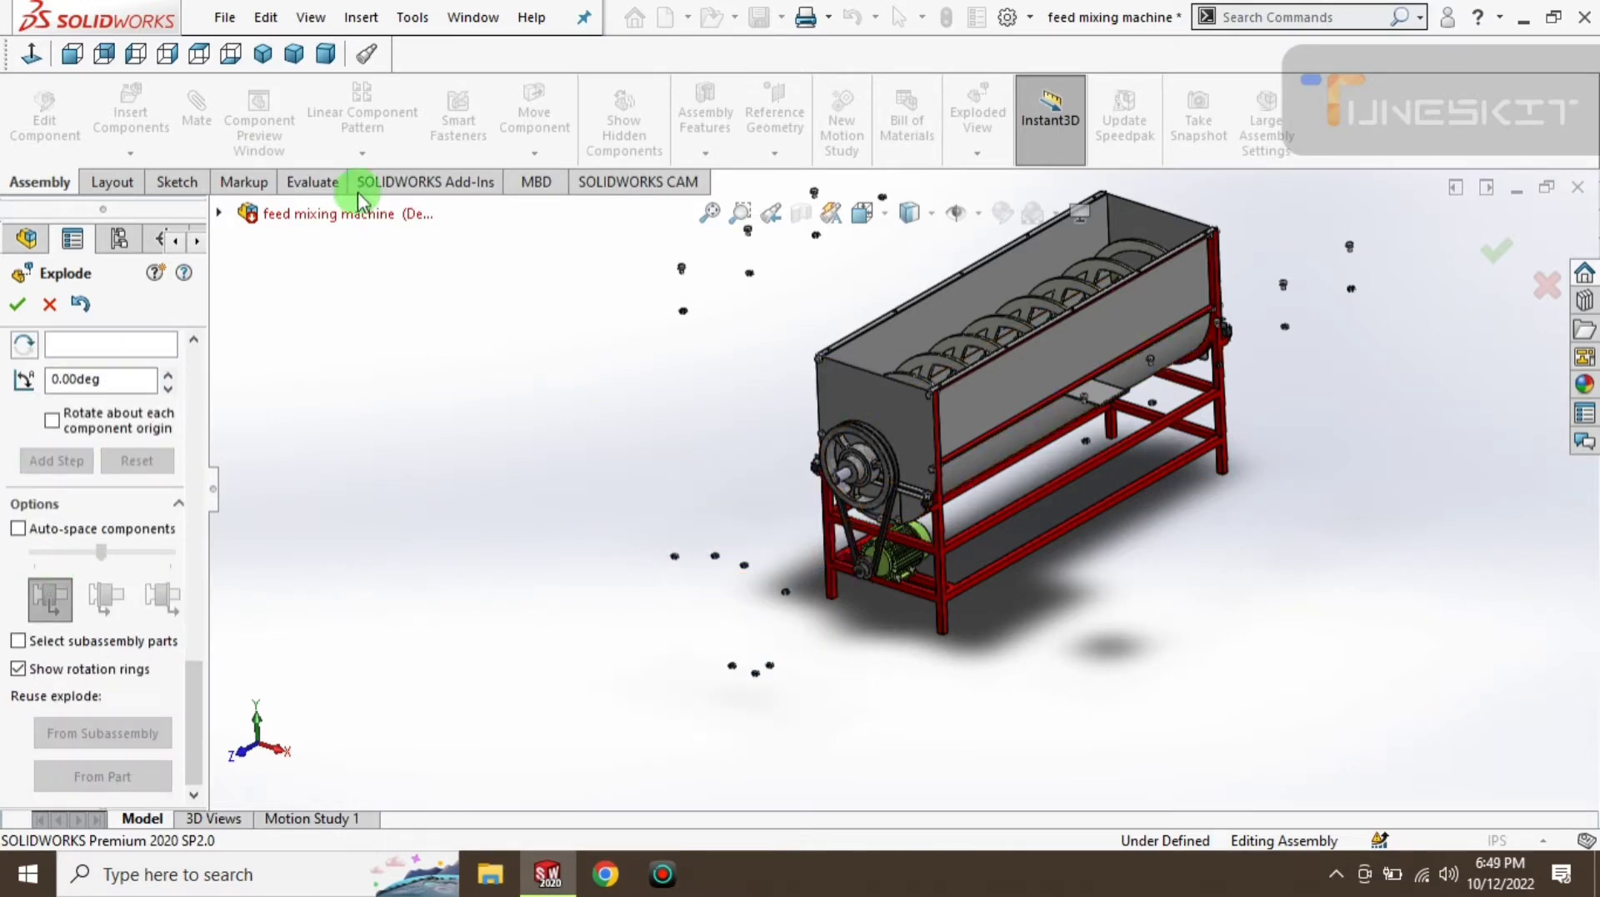
- Reorient to a standard view and select the four jam nuts under the bearing crossbar
left_click(263, 56)
key("space")
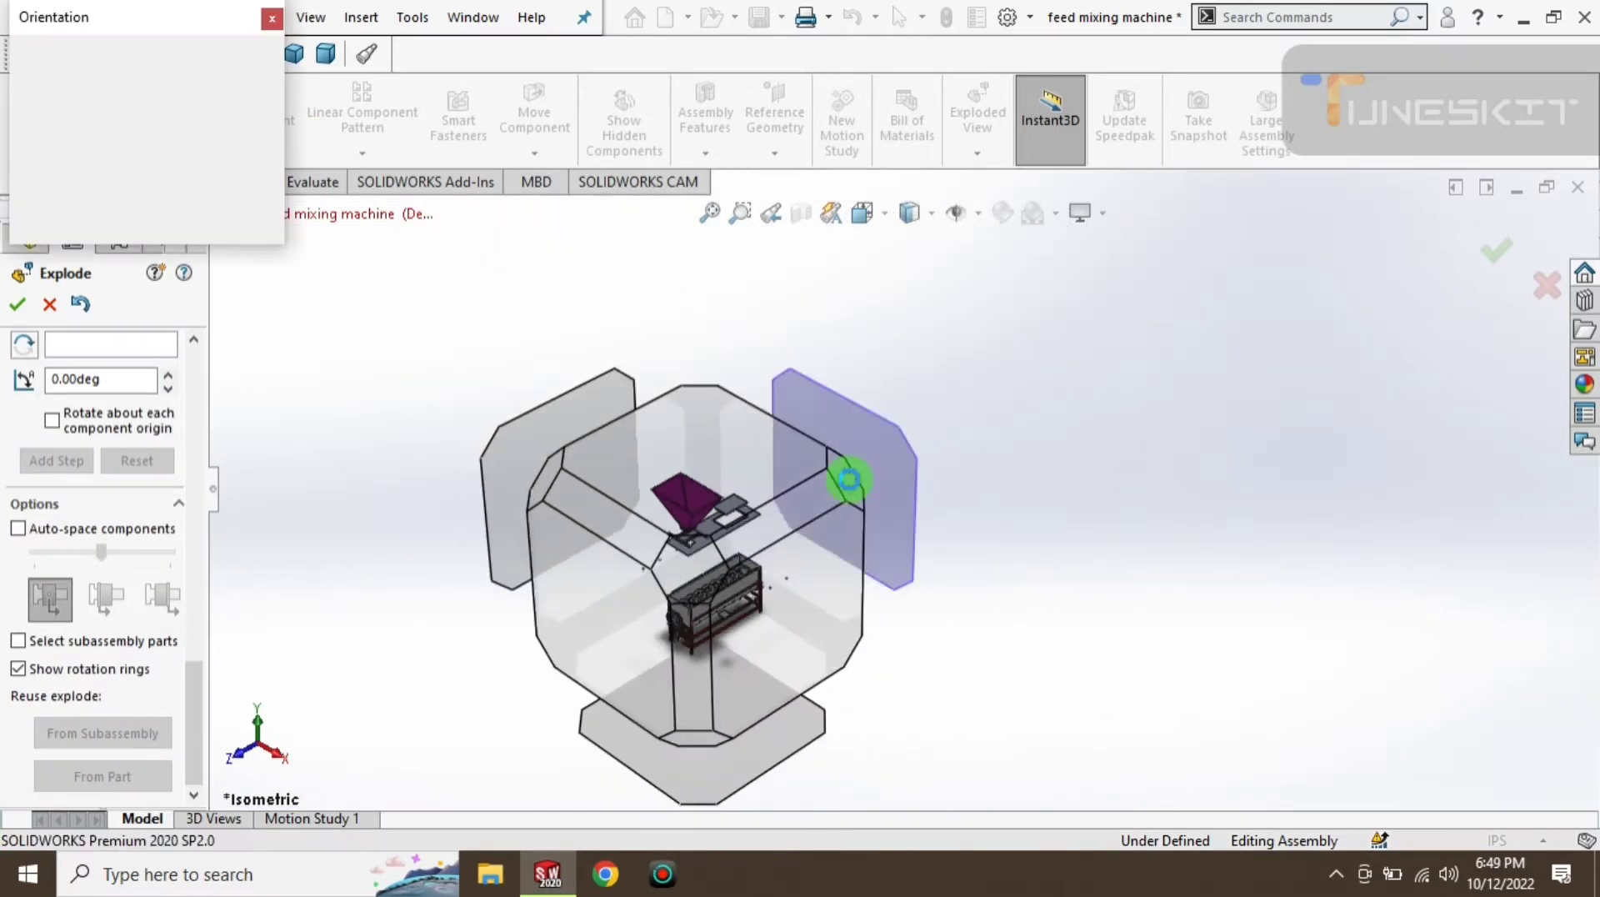
left_click(848, 478)
scroll(947, 532, "down", 3)
scroll(927, 456, "down", 3)
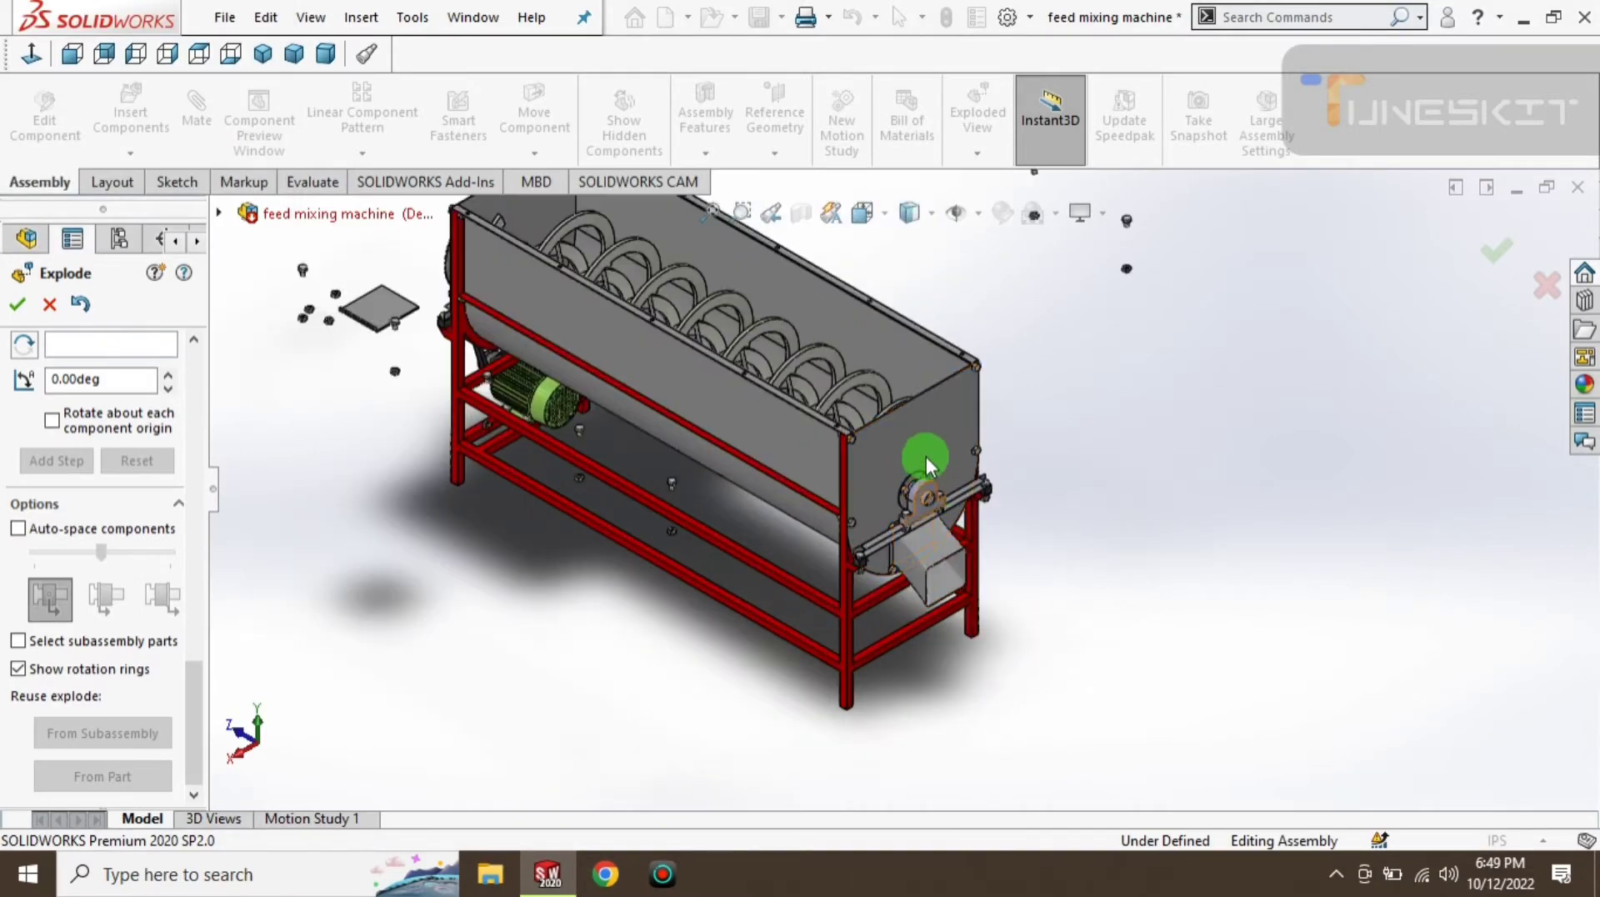
scroll(964, 638, "down", 3)
scroll(1082, 596, "down", 2)
scroll(935, 681, "down", 2)
scroll(789, 793, "down", 2)
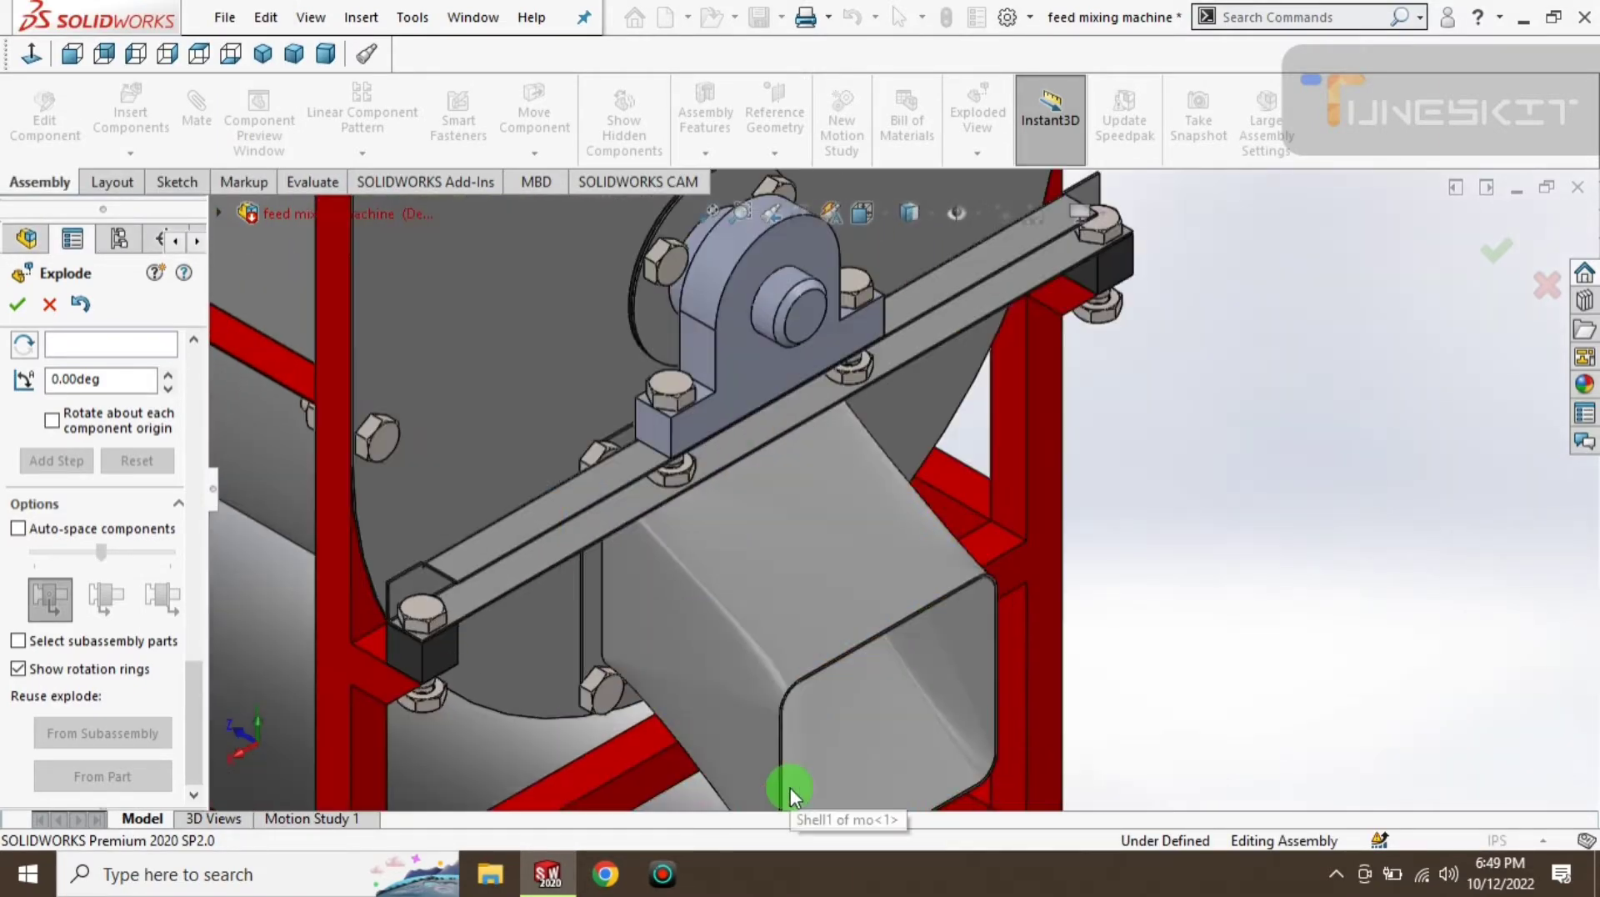
left_click(873, 379)
left_click(671, 468)
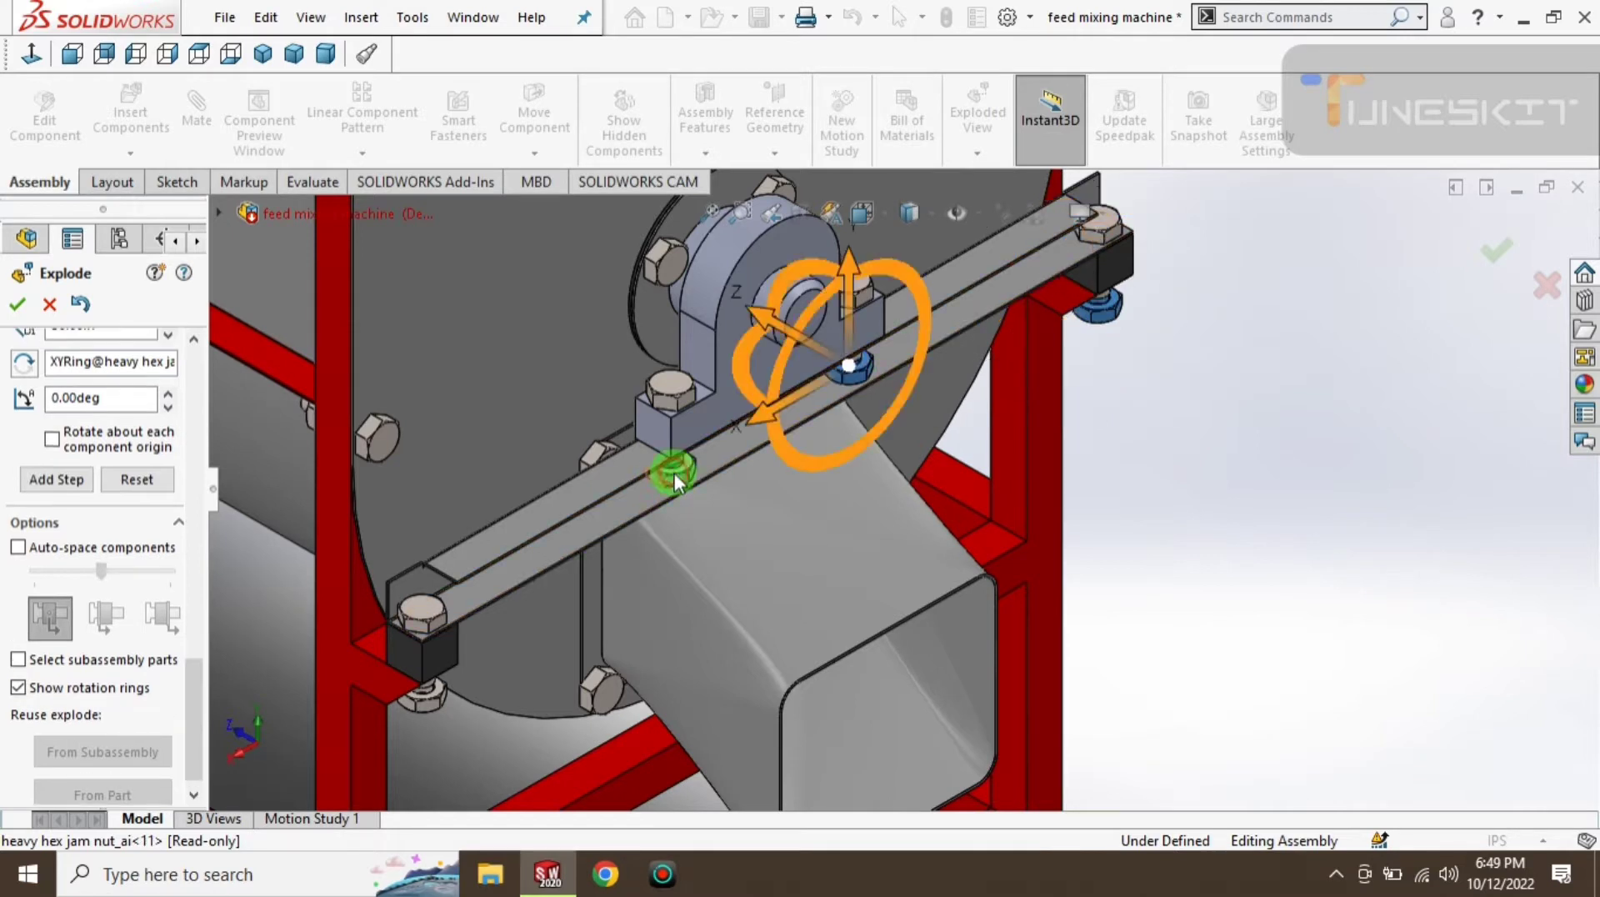
left_click(420, 702)
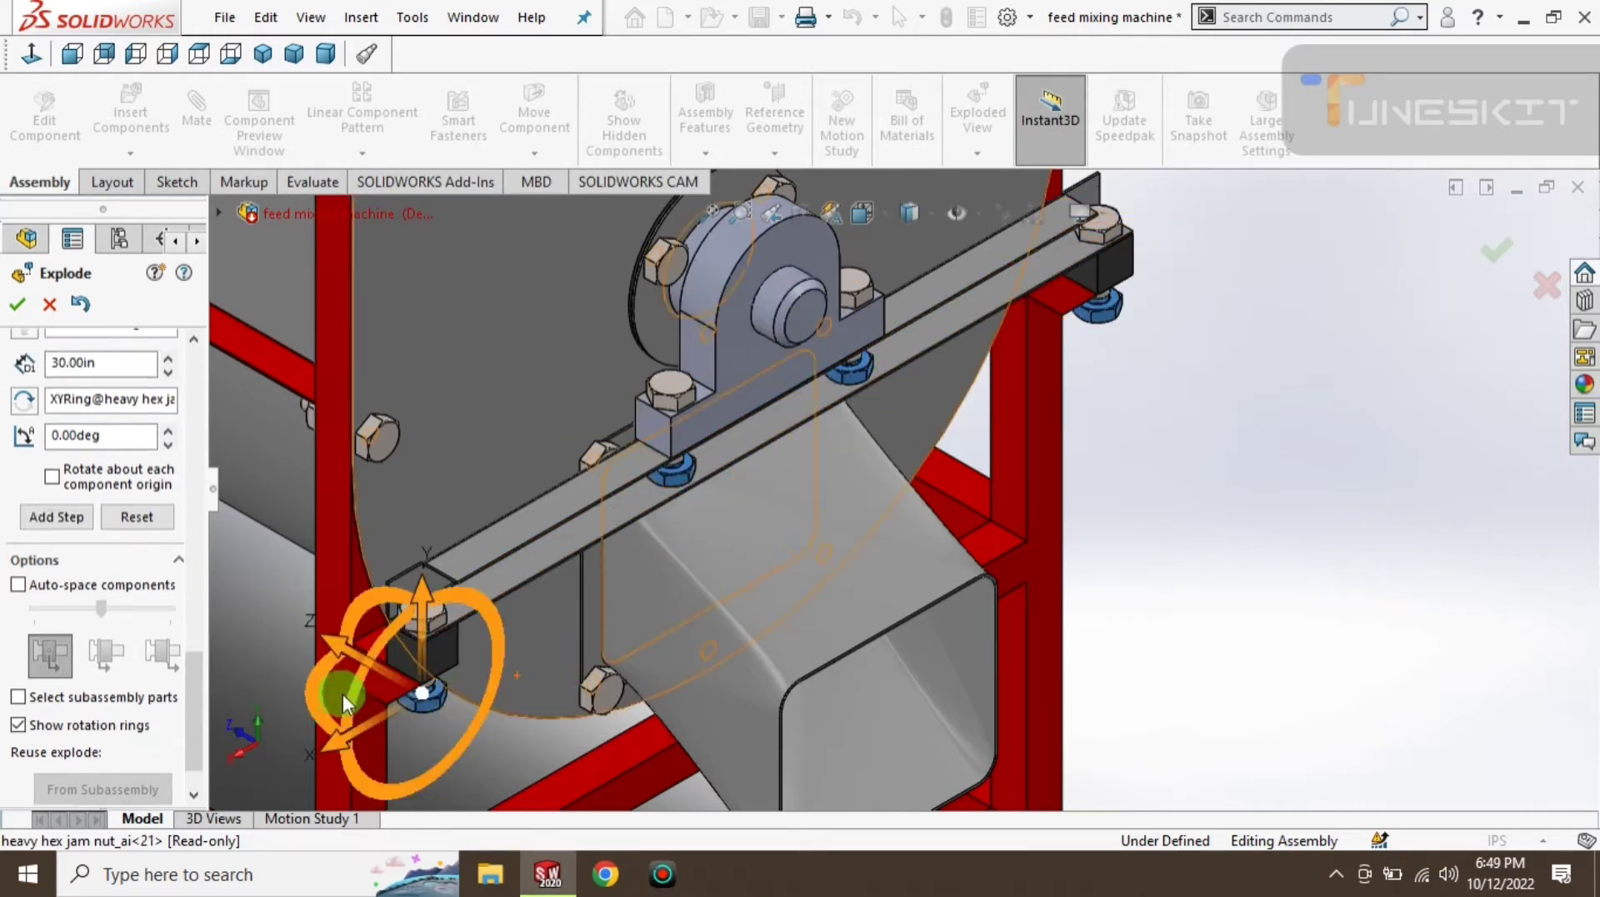
- Move the crossbar jam nuts 20 in along Z and finish the step
left_click_drag(338, 644, 739, 833)
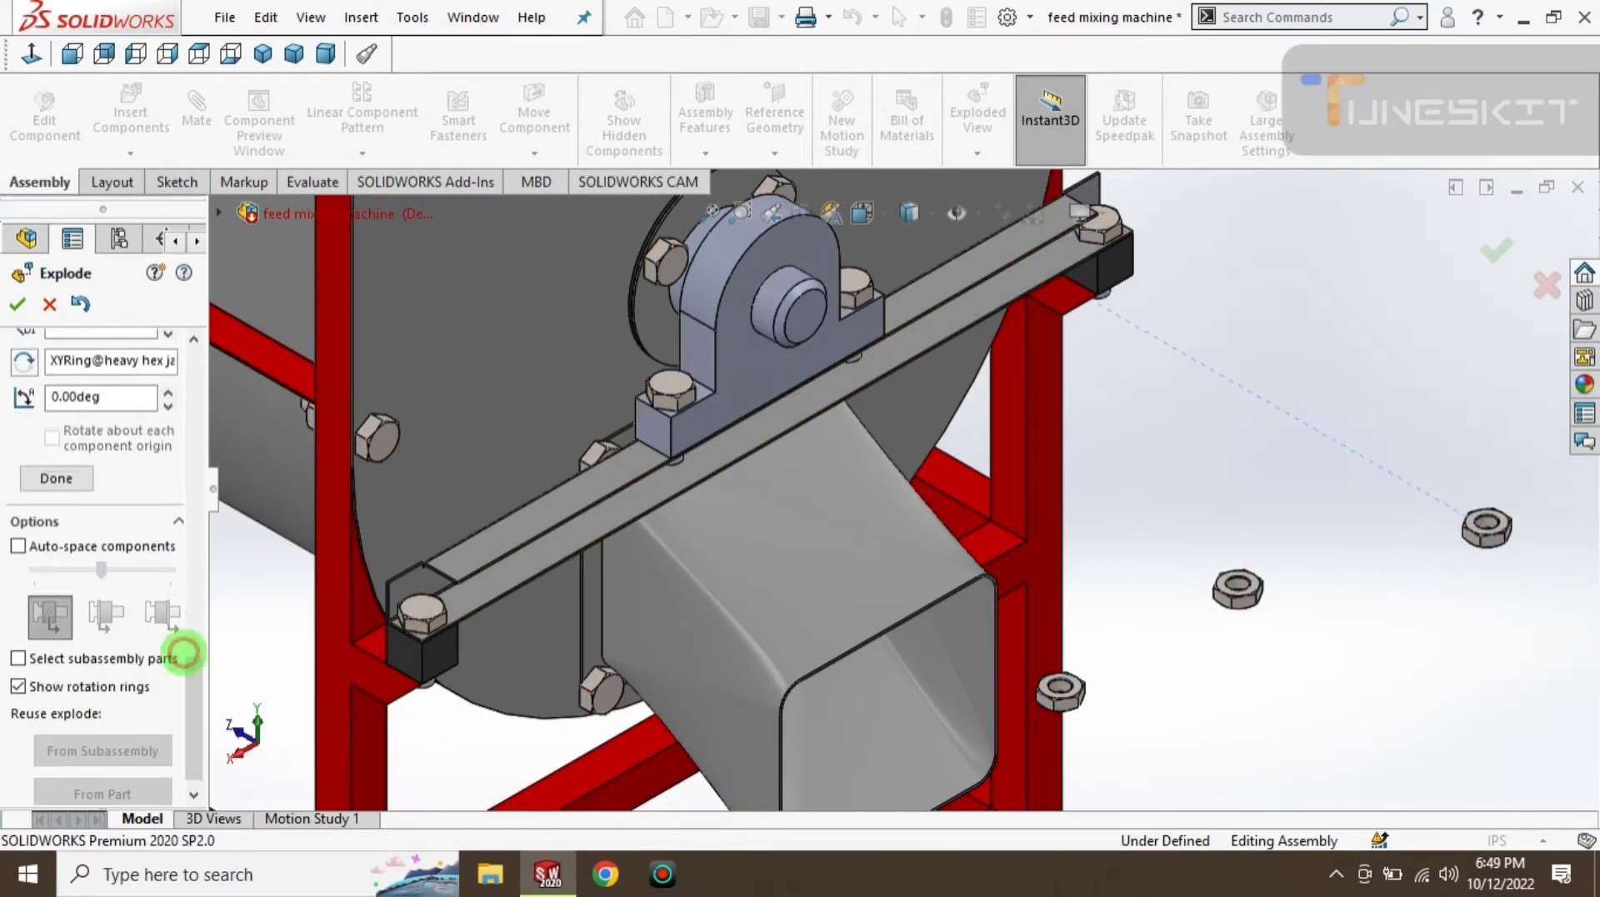
scroll(198, 638, "up", 5)
left_click(148, 613)
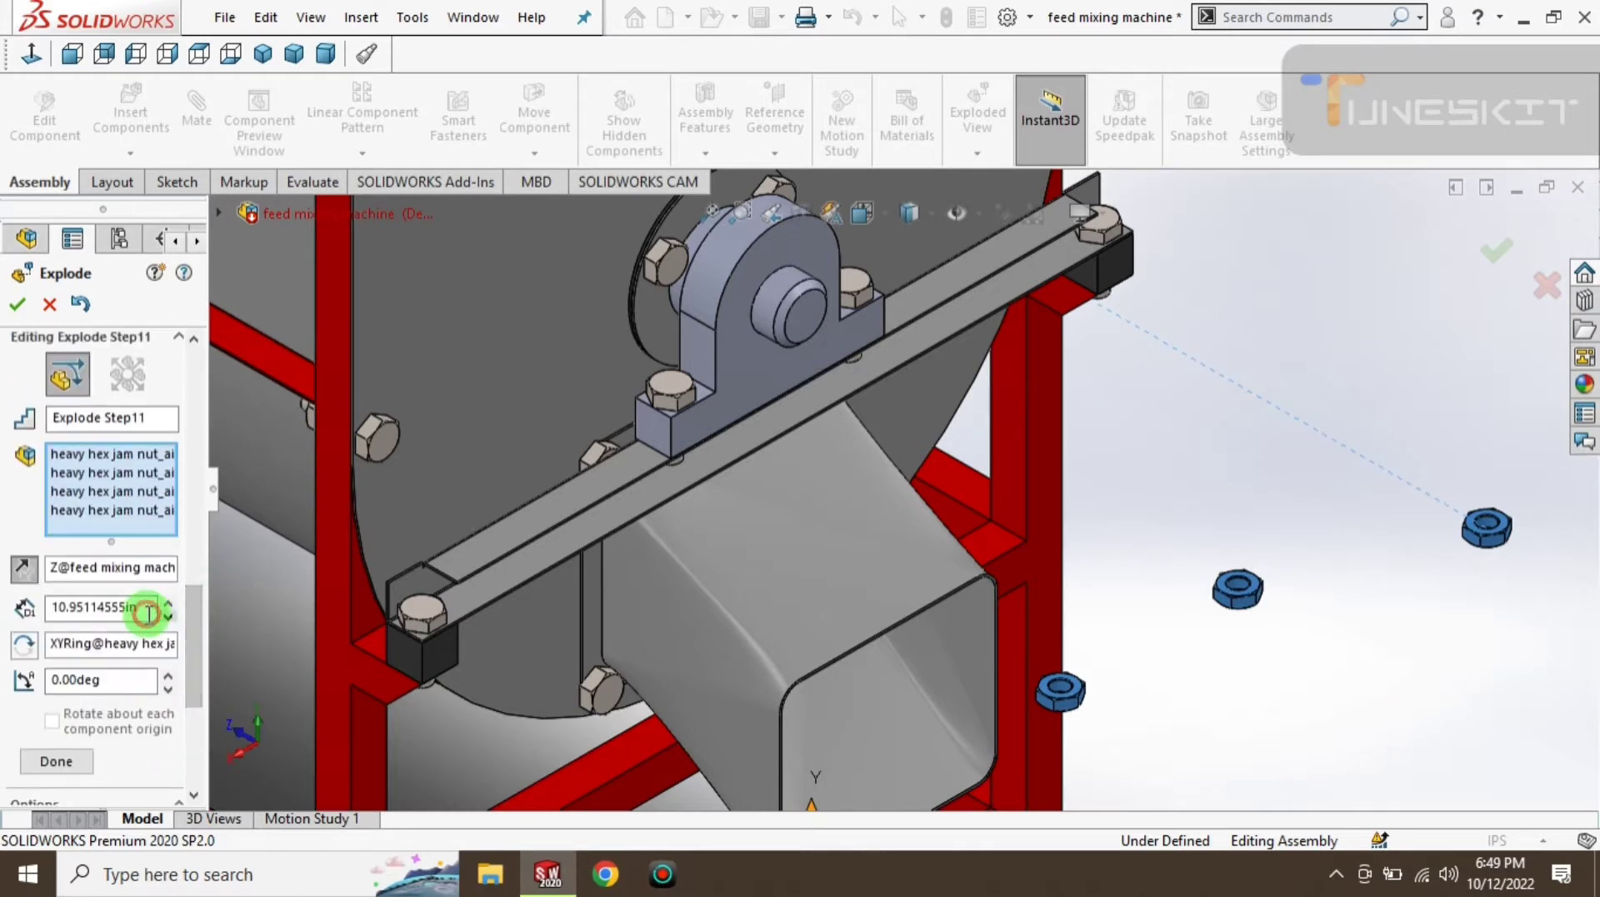
type("20")
key("Return")
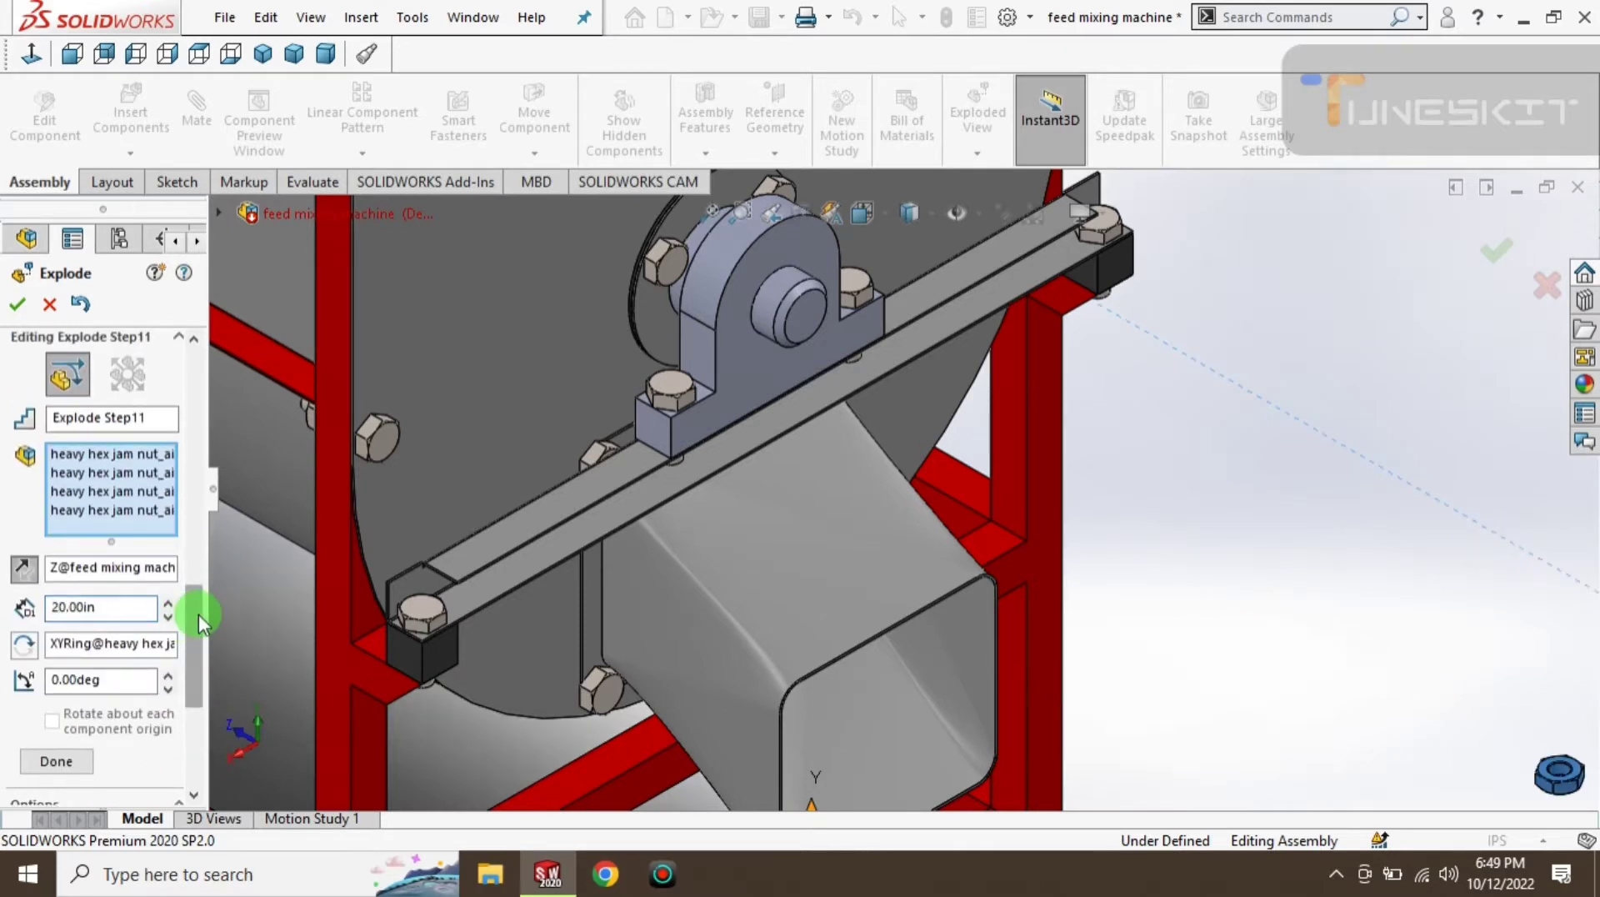
left_click(56, 760)
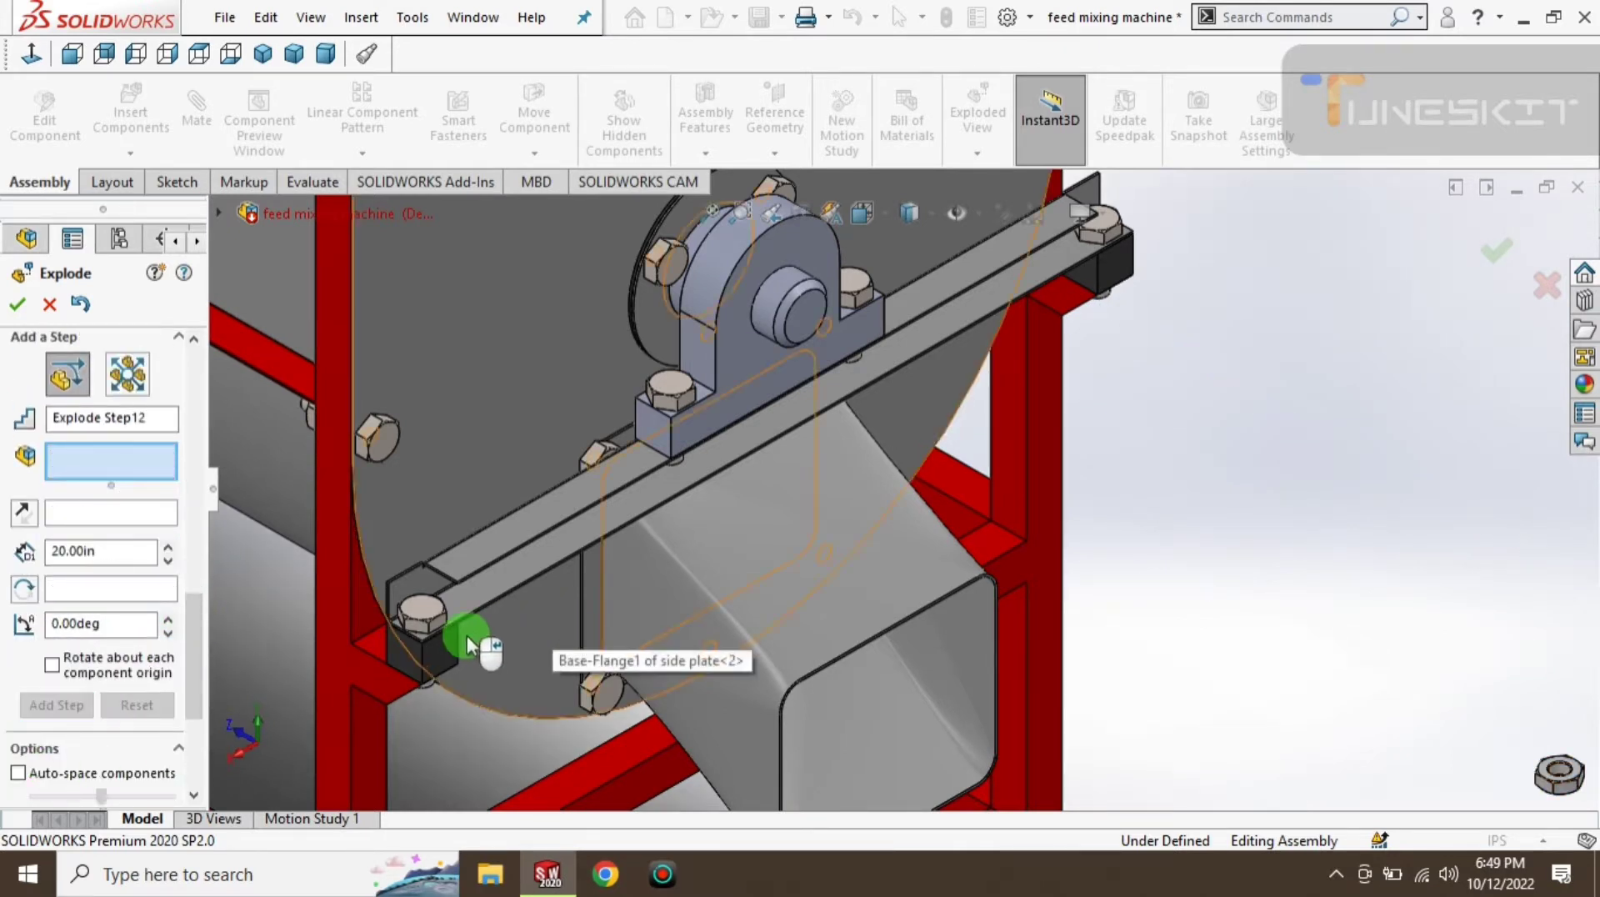
- Select the three crossbar bolts and the bearing-block bolt, leaving out the rubber block
scroll(342, 562, "up", 3)
scroll(845, 405, "down", 3)
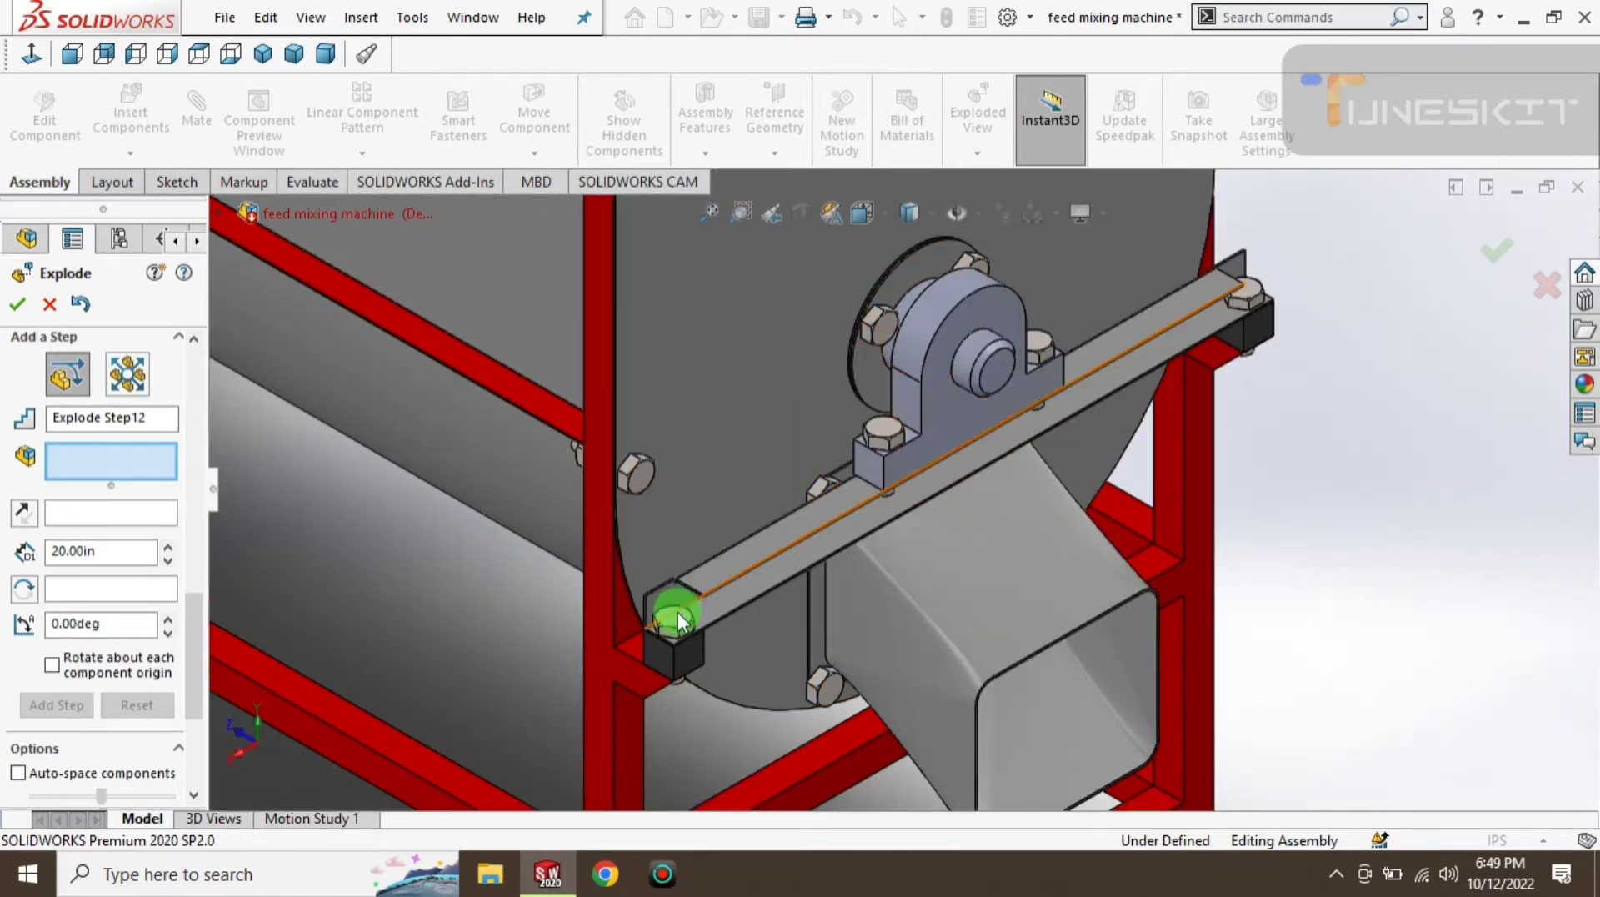
left_click(675, 617)
left_click(882, 427)
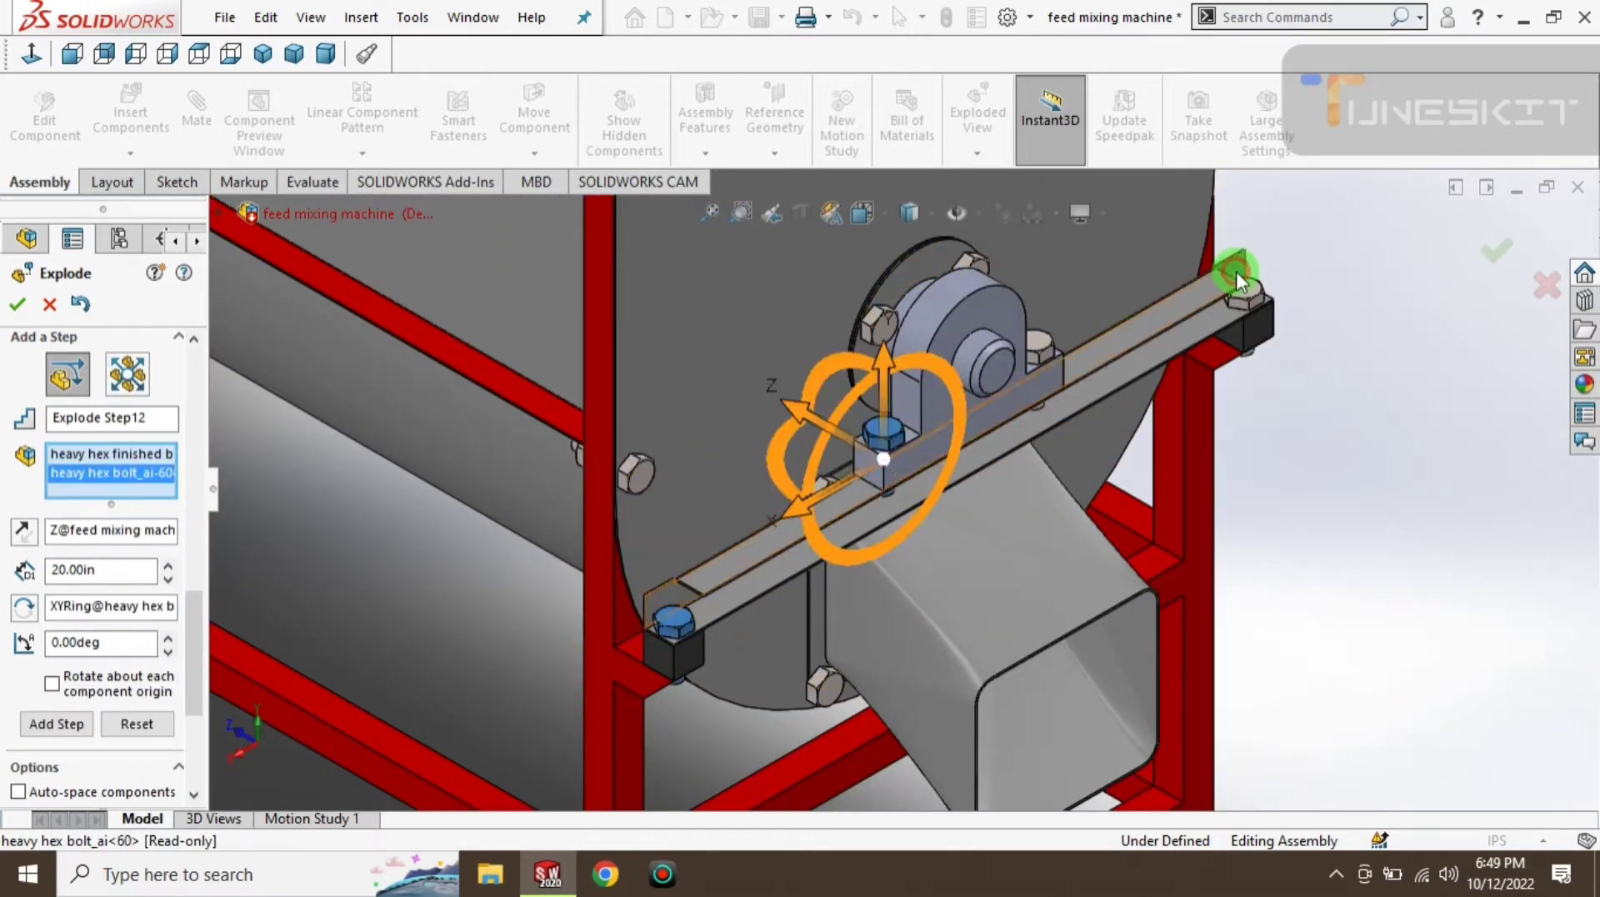
left_click(1250, 291)
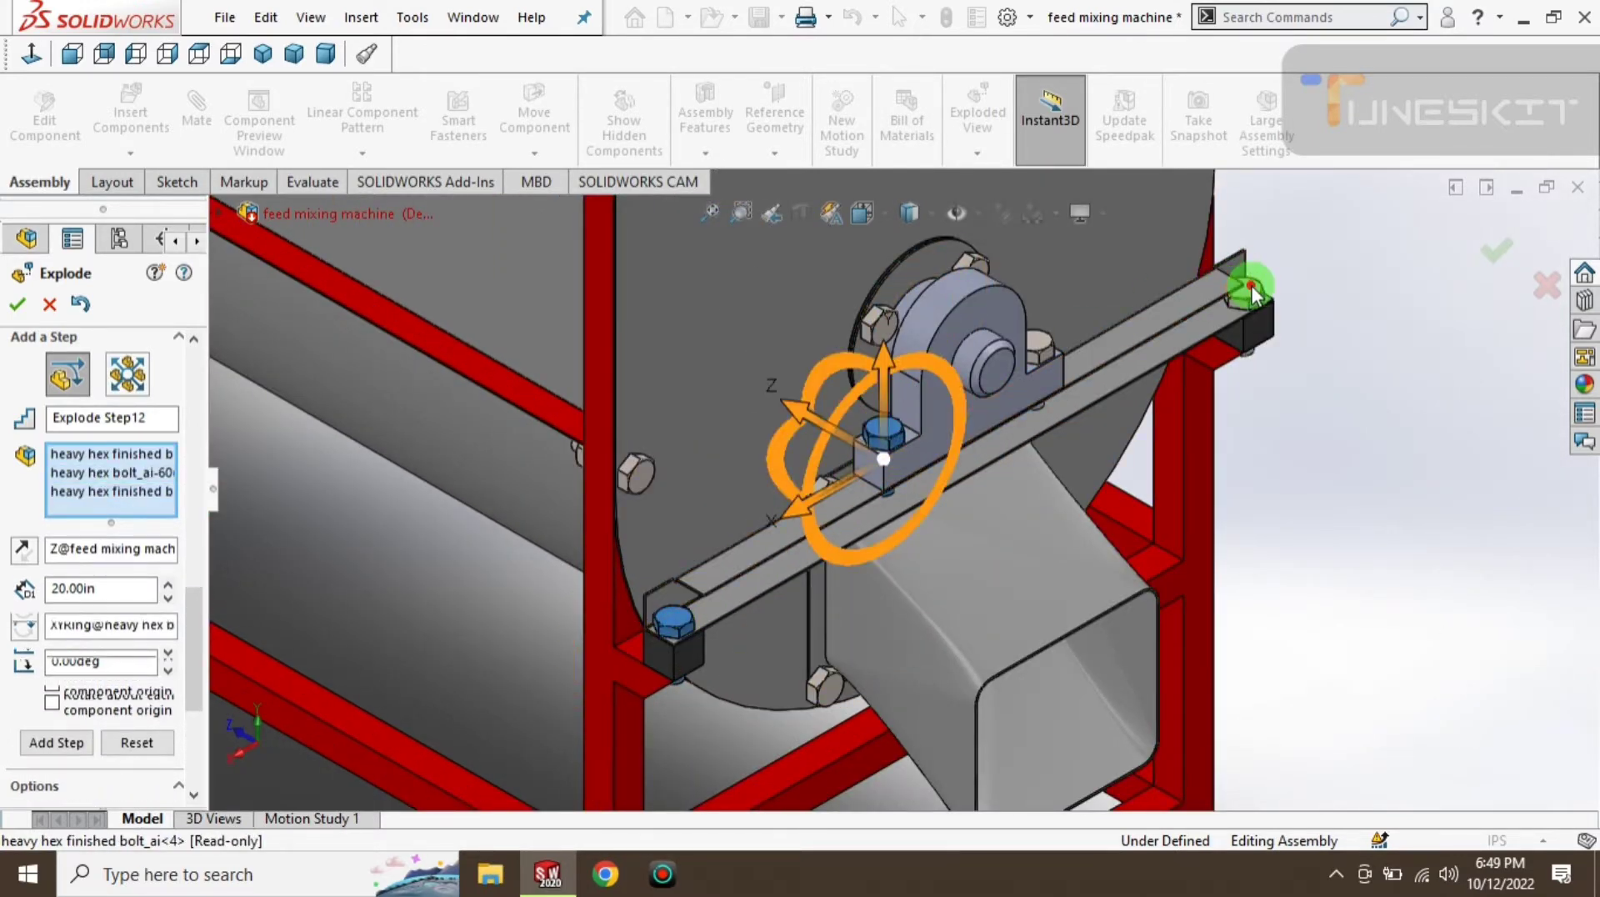
left_click(1270, 334)
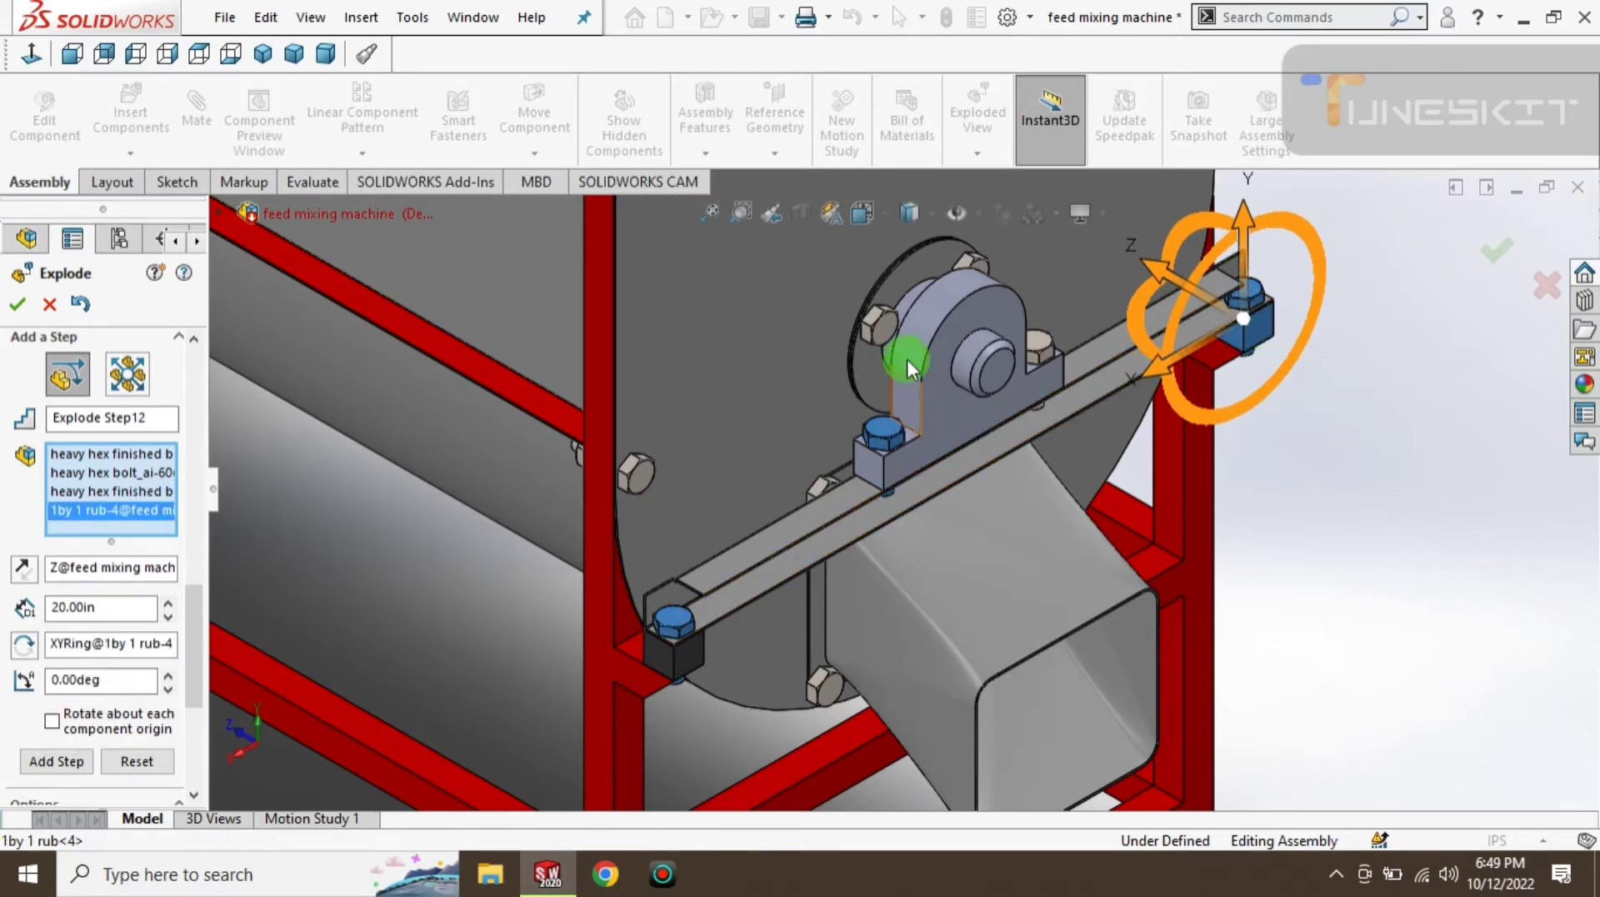
left_click(1266, 319)
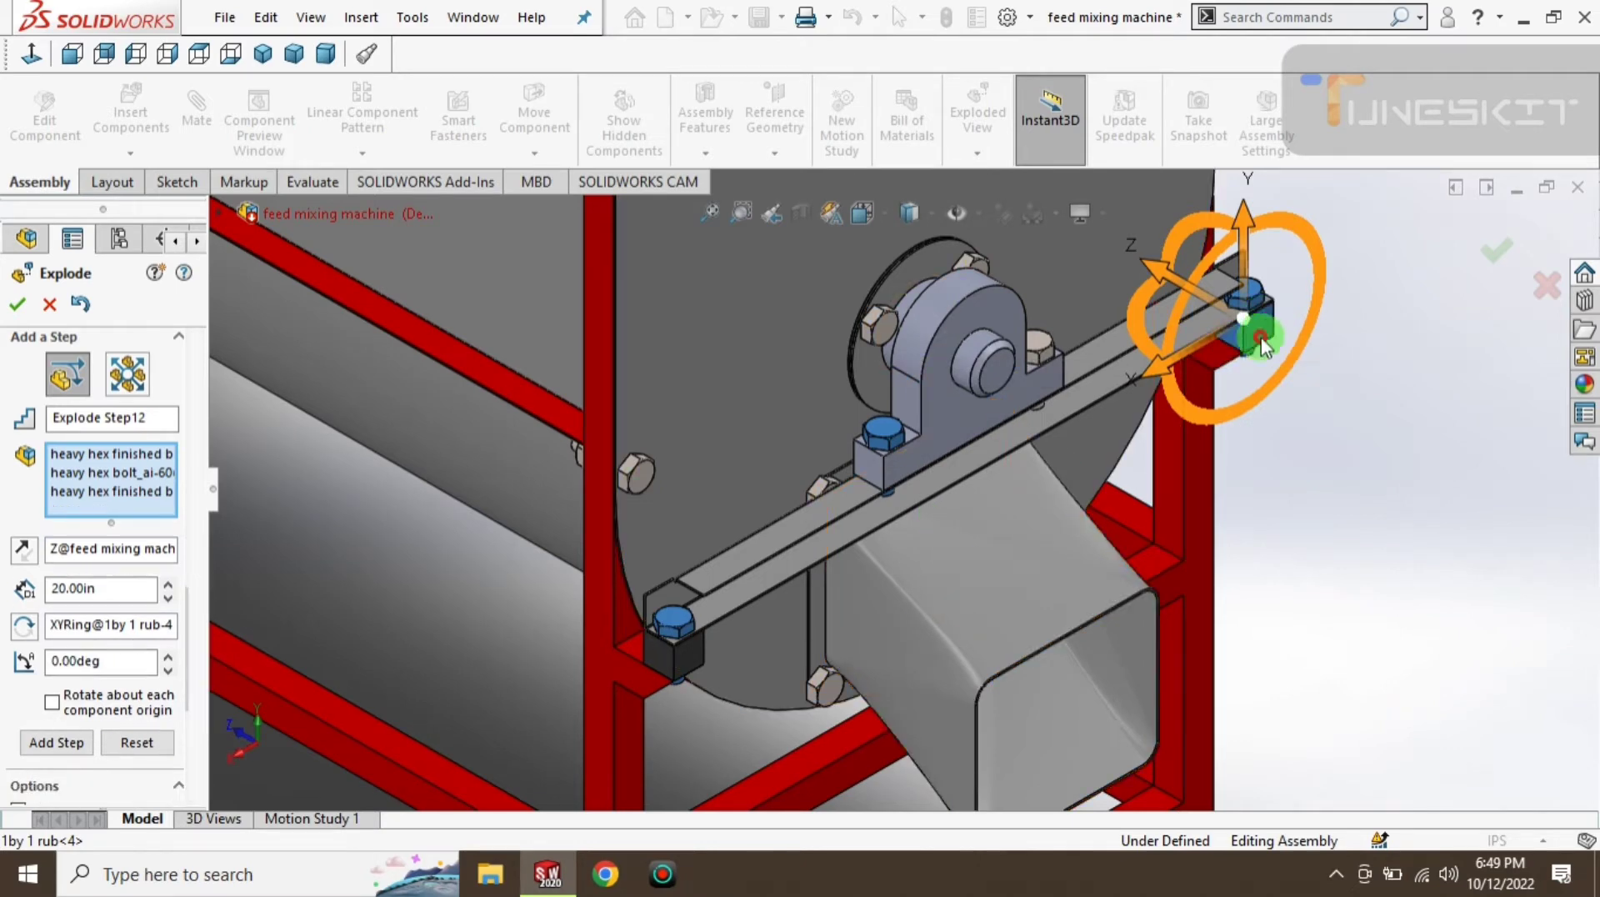
left_click(1040, 341)
- Lift the four selected bolts about 5.77 in upward along Y
scroll(821, 615, "up", 2)
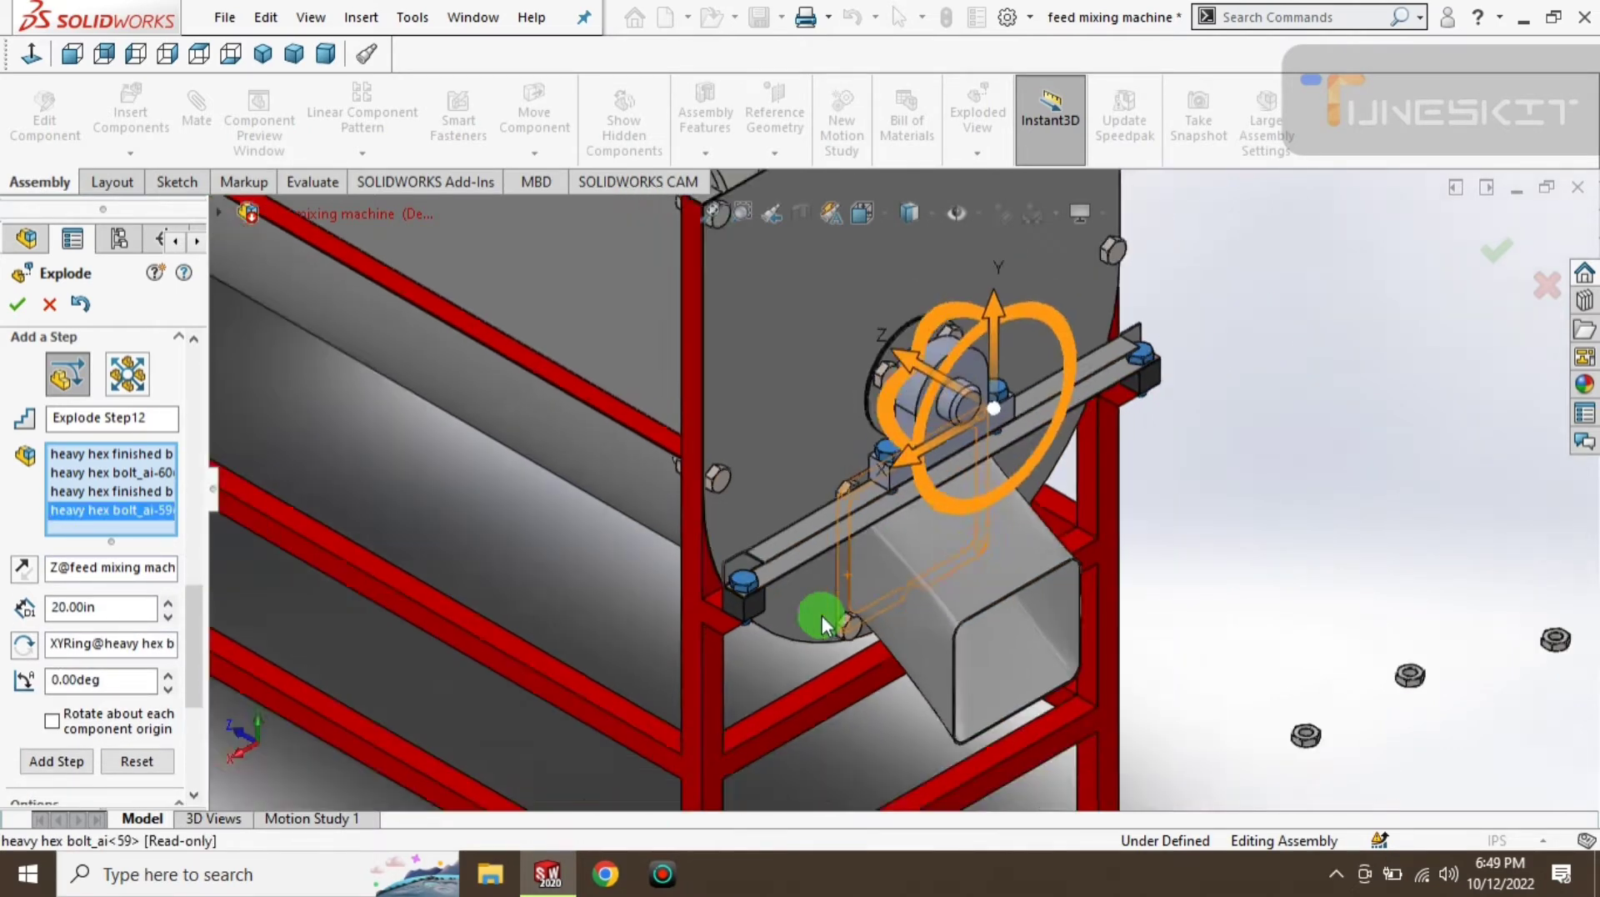
scroll(821, 614, "up", 2)
scroll(833, 338, "up", 2)
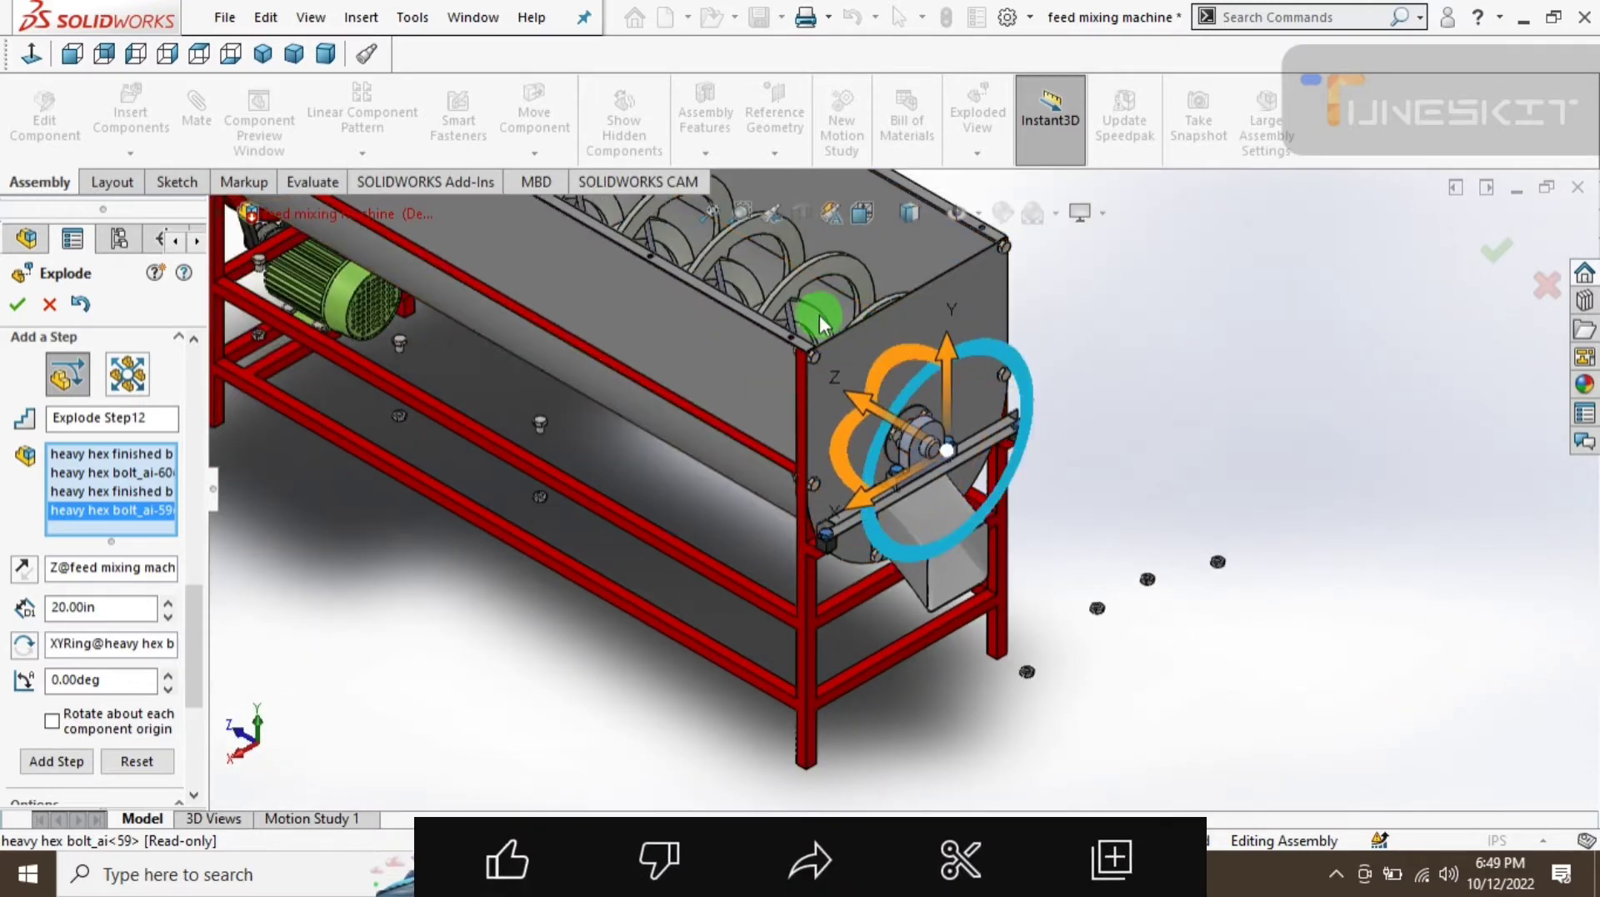
scroll(810, 281, "up", 3)
scroll(821, 250, "down", 2)
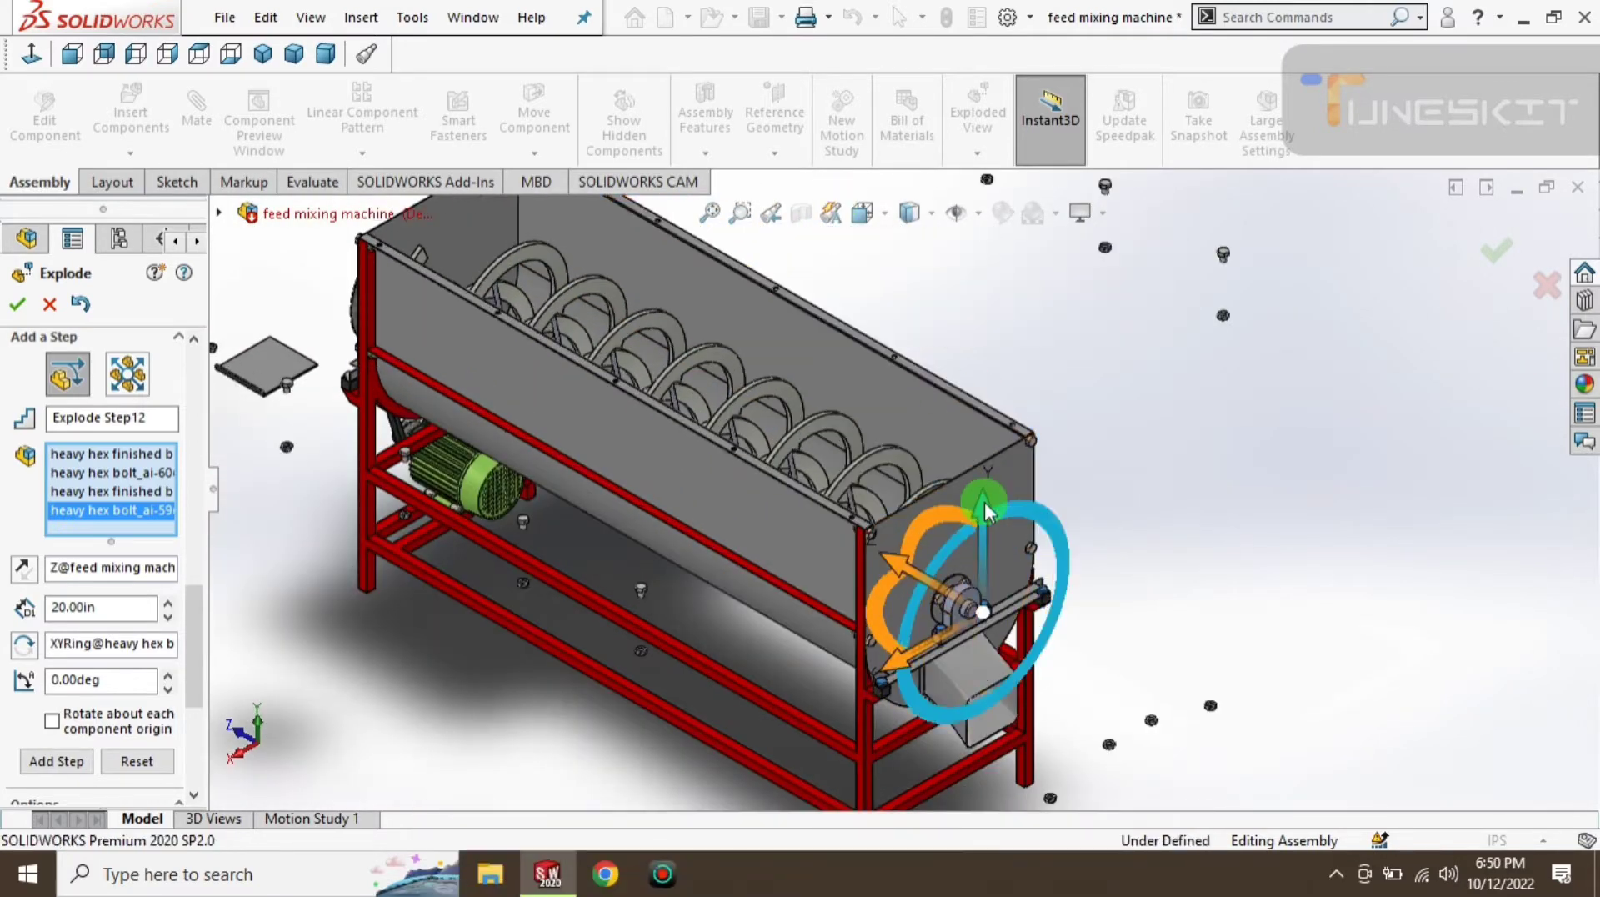
left_click_drag(983, 501, 962, 254)
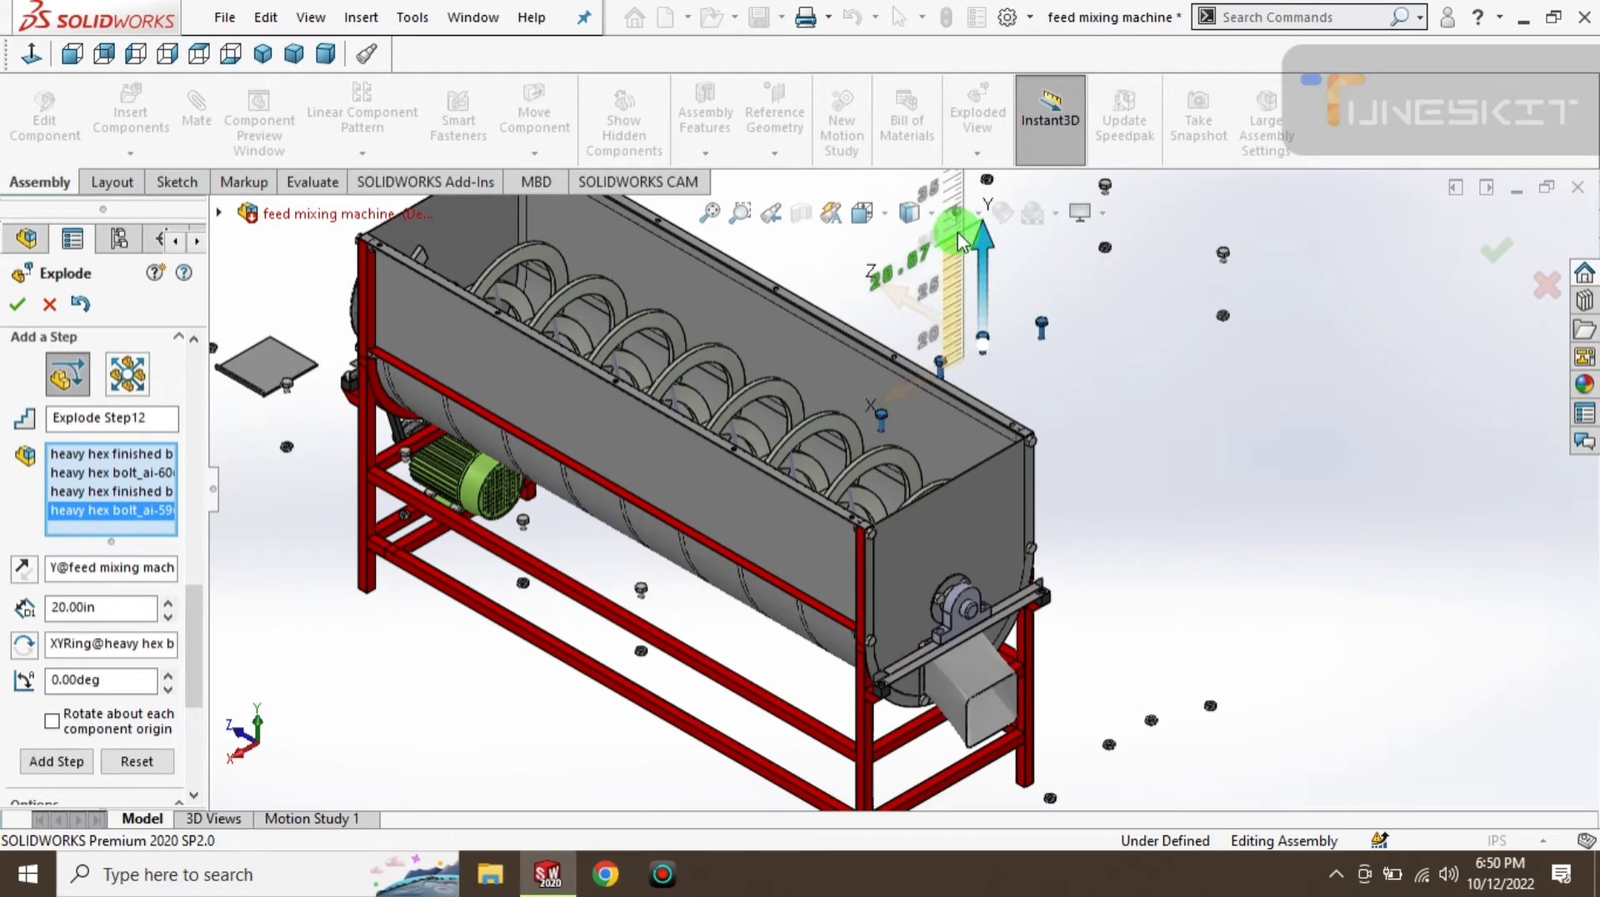
left_click_drag(960, 242, 979, 452)
middle_click_drag(467, 628, 636, 724)
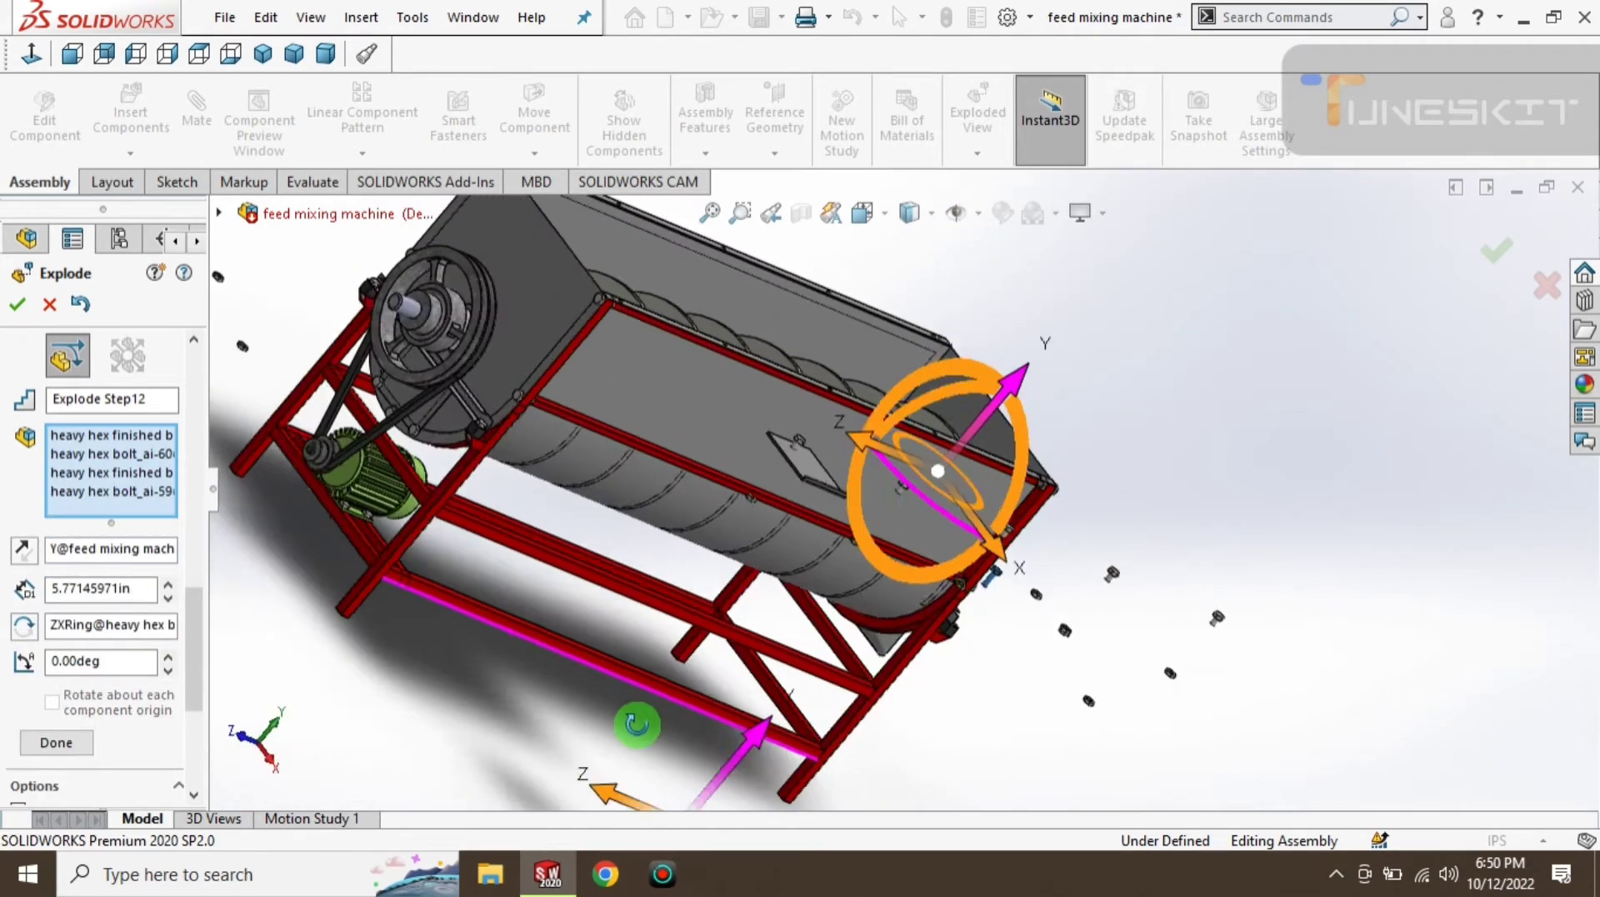
- Add a bolt near the pulley and change the bolt step's lift to 5 in
left_click(262, 54)
scroll(840, 587, "down", 4)
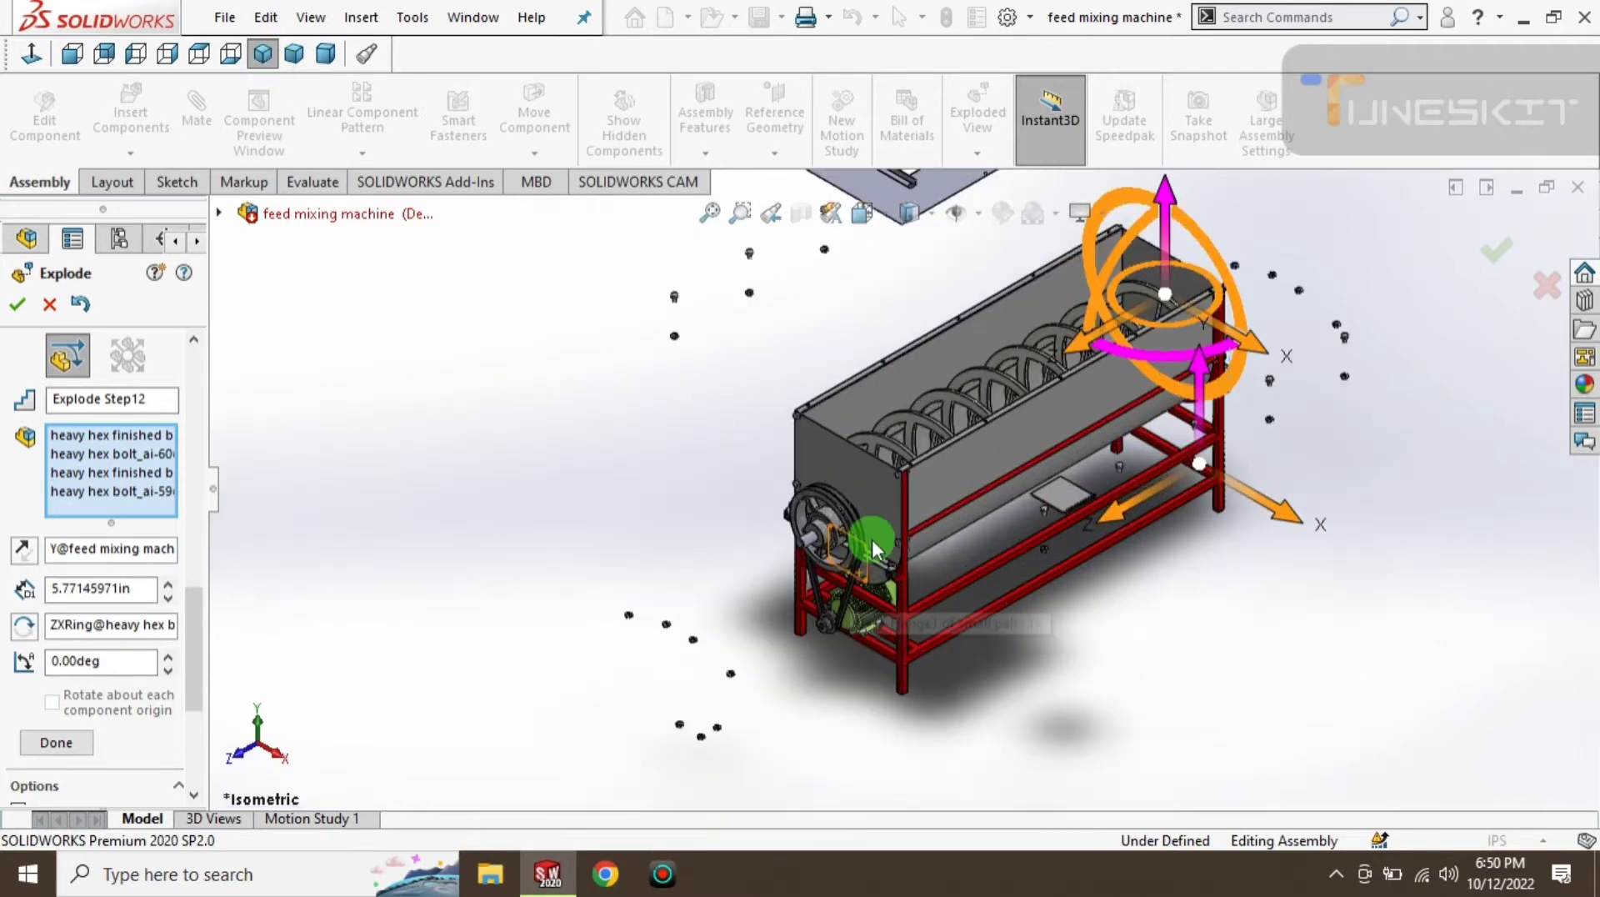
scroll(872, 538, "down", 2)
scroll(911, 575, "down", 2)
scroll(920, 564, "down", 2)
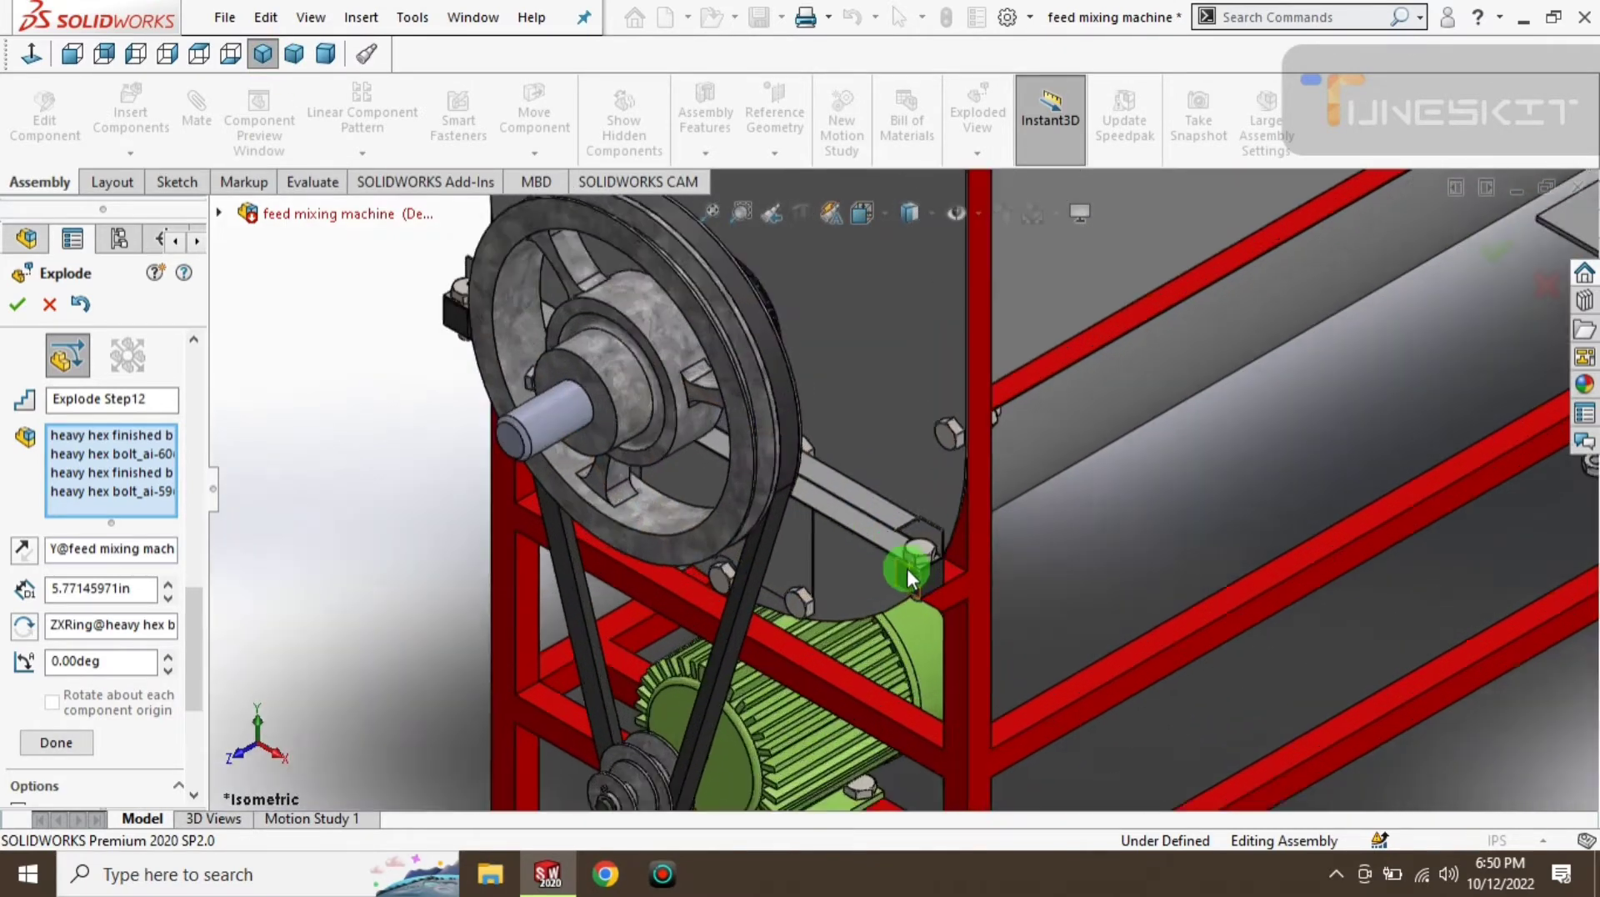
scroll(906, 575, "down", 2)
left_click(922, 538)
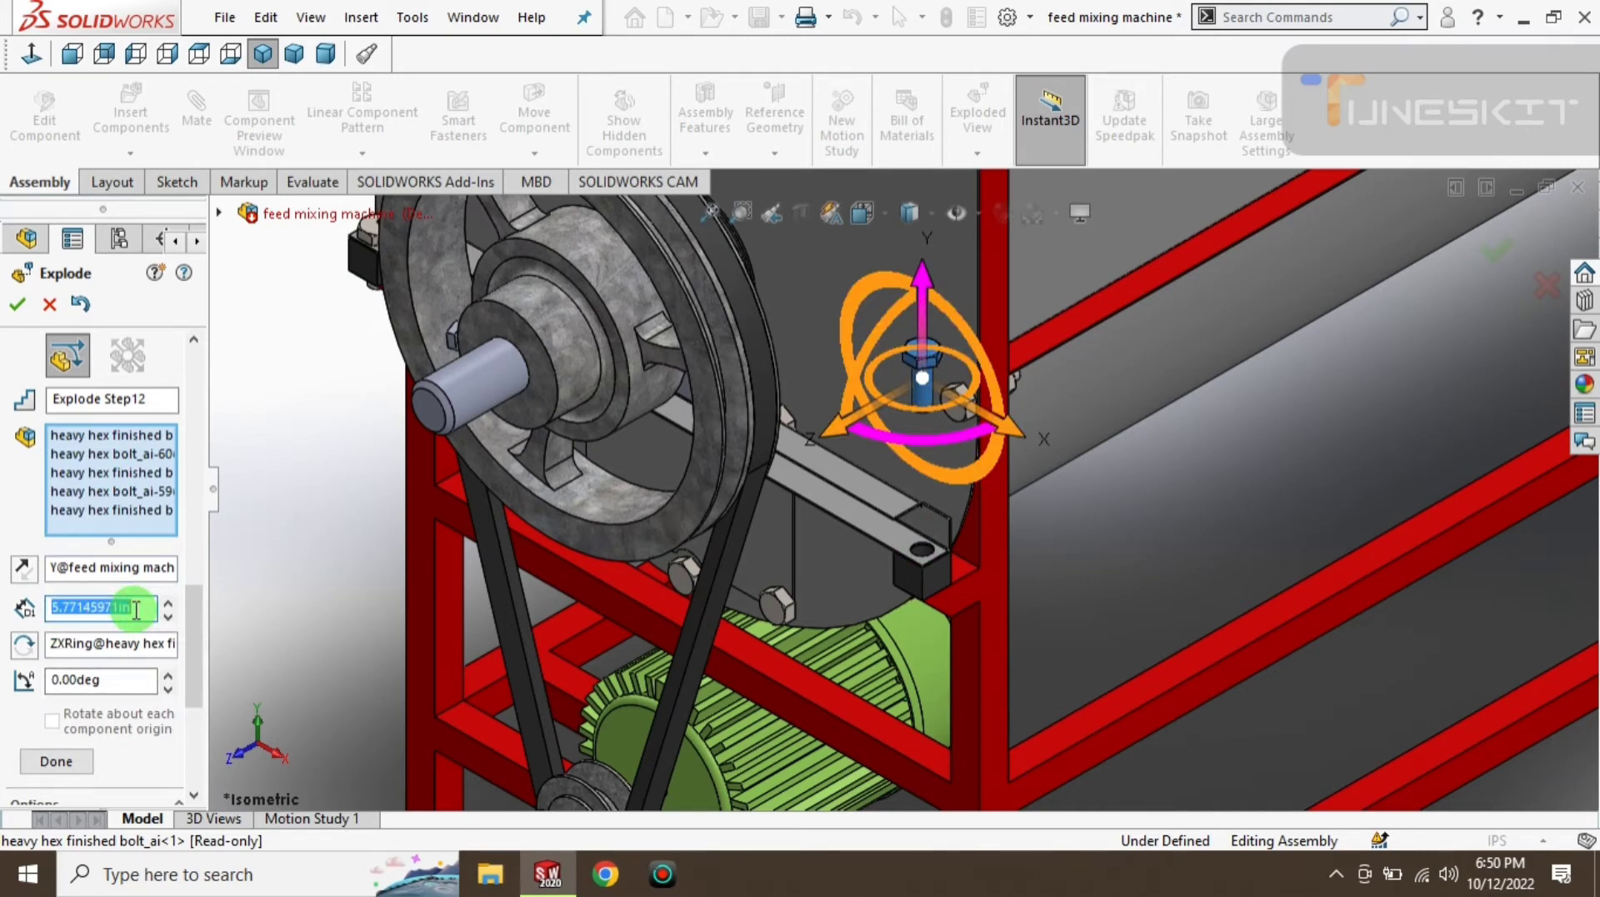
type("5")
key("Return")
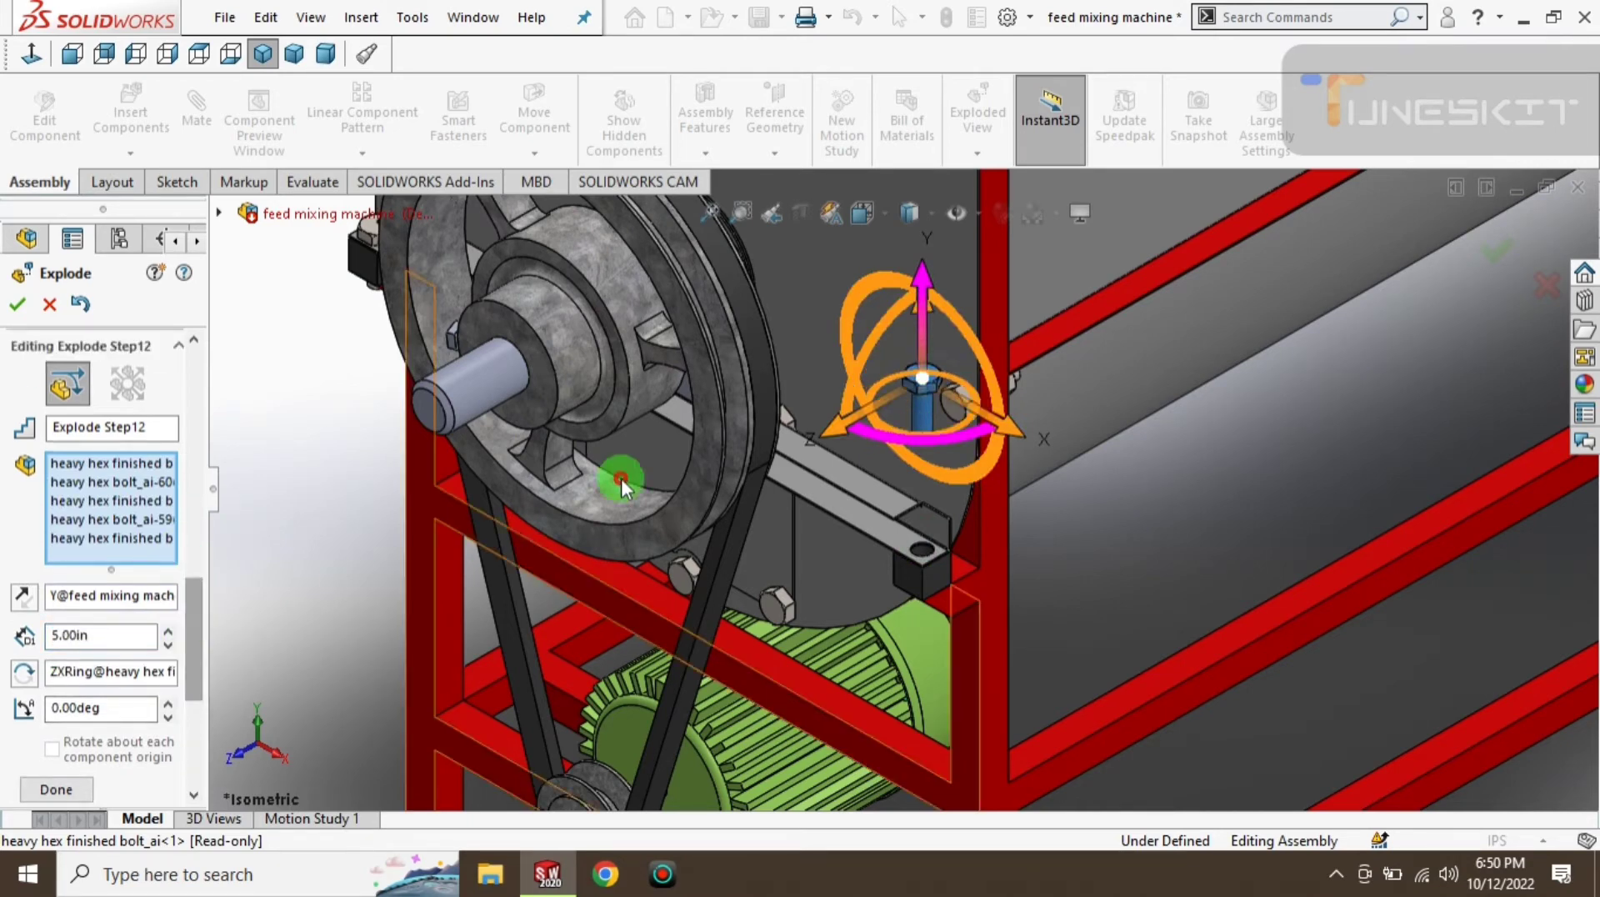
- Add the bolts around the big pulley, deleting the extra last bolt entry
middle_click_drag(427, 408, 429, 277)
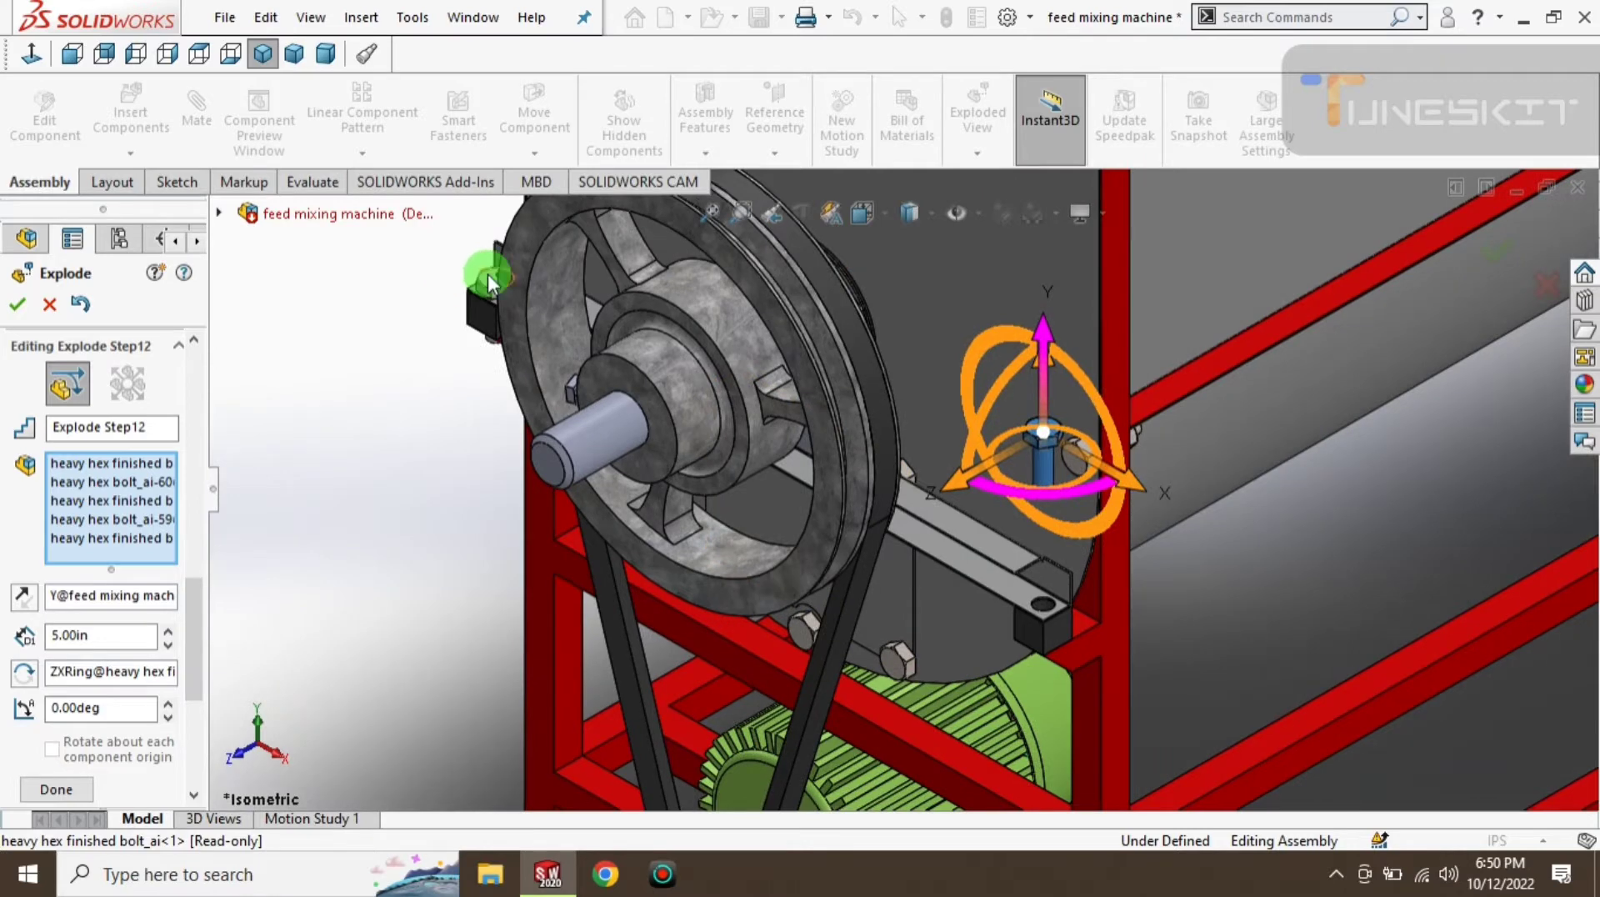
left_click(487, 274)
mouse_move(714, 367)
middle_mouse_down()
mouse_move(757, 318)
mouse_move(758, 470)
middle_mouse_up()
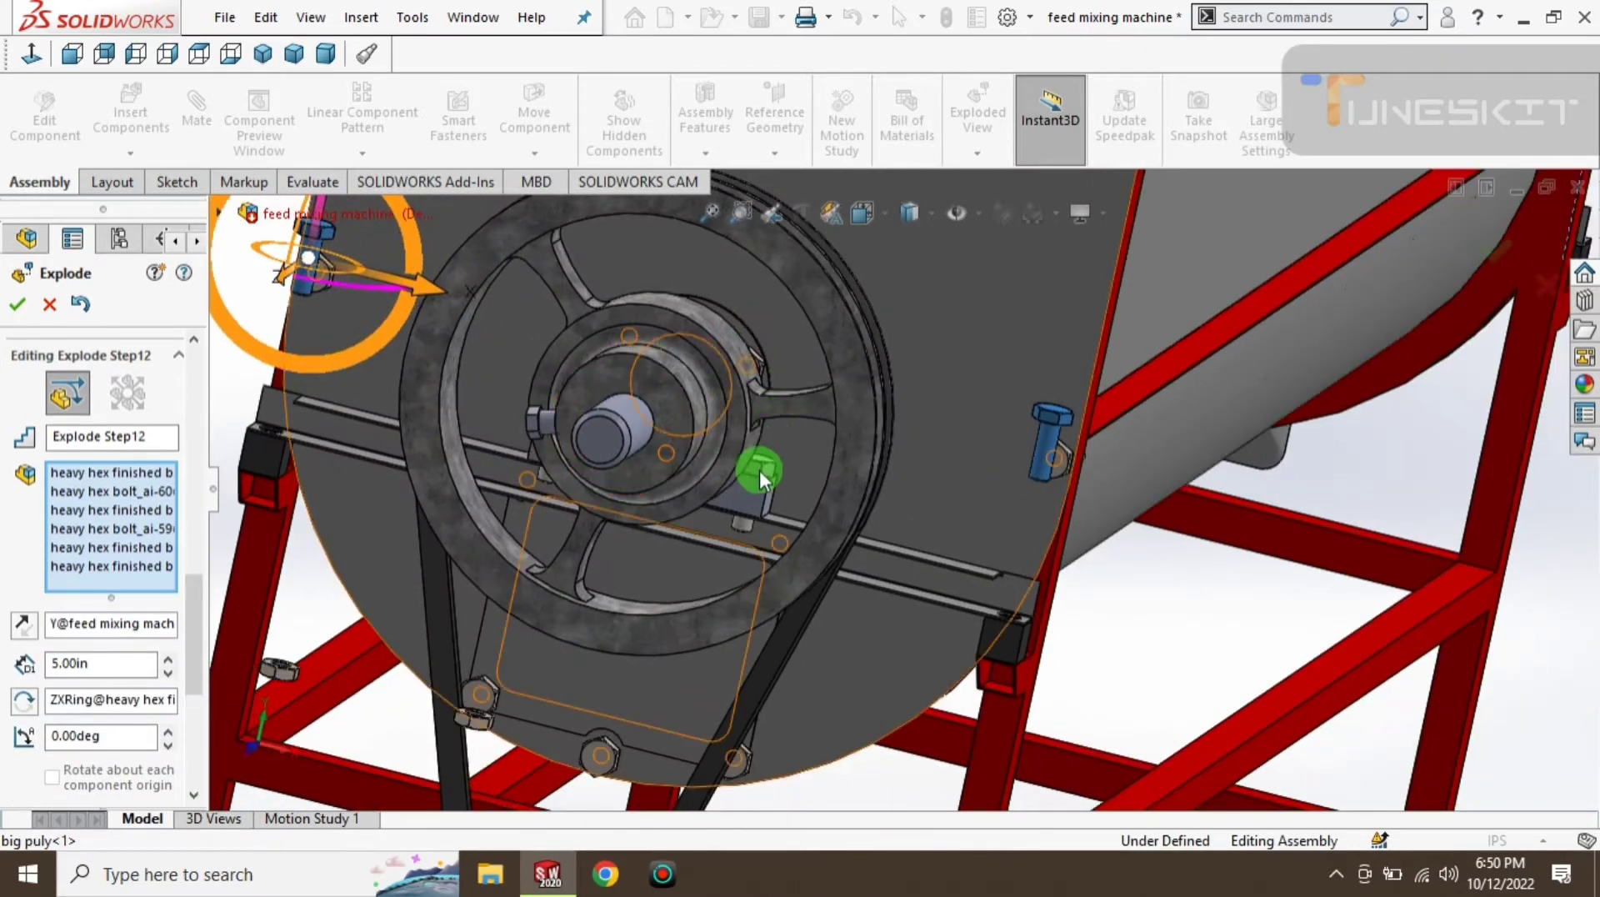
left_click(761, 467)
left_click(541, 477)
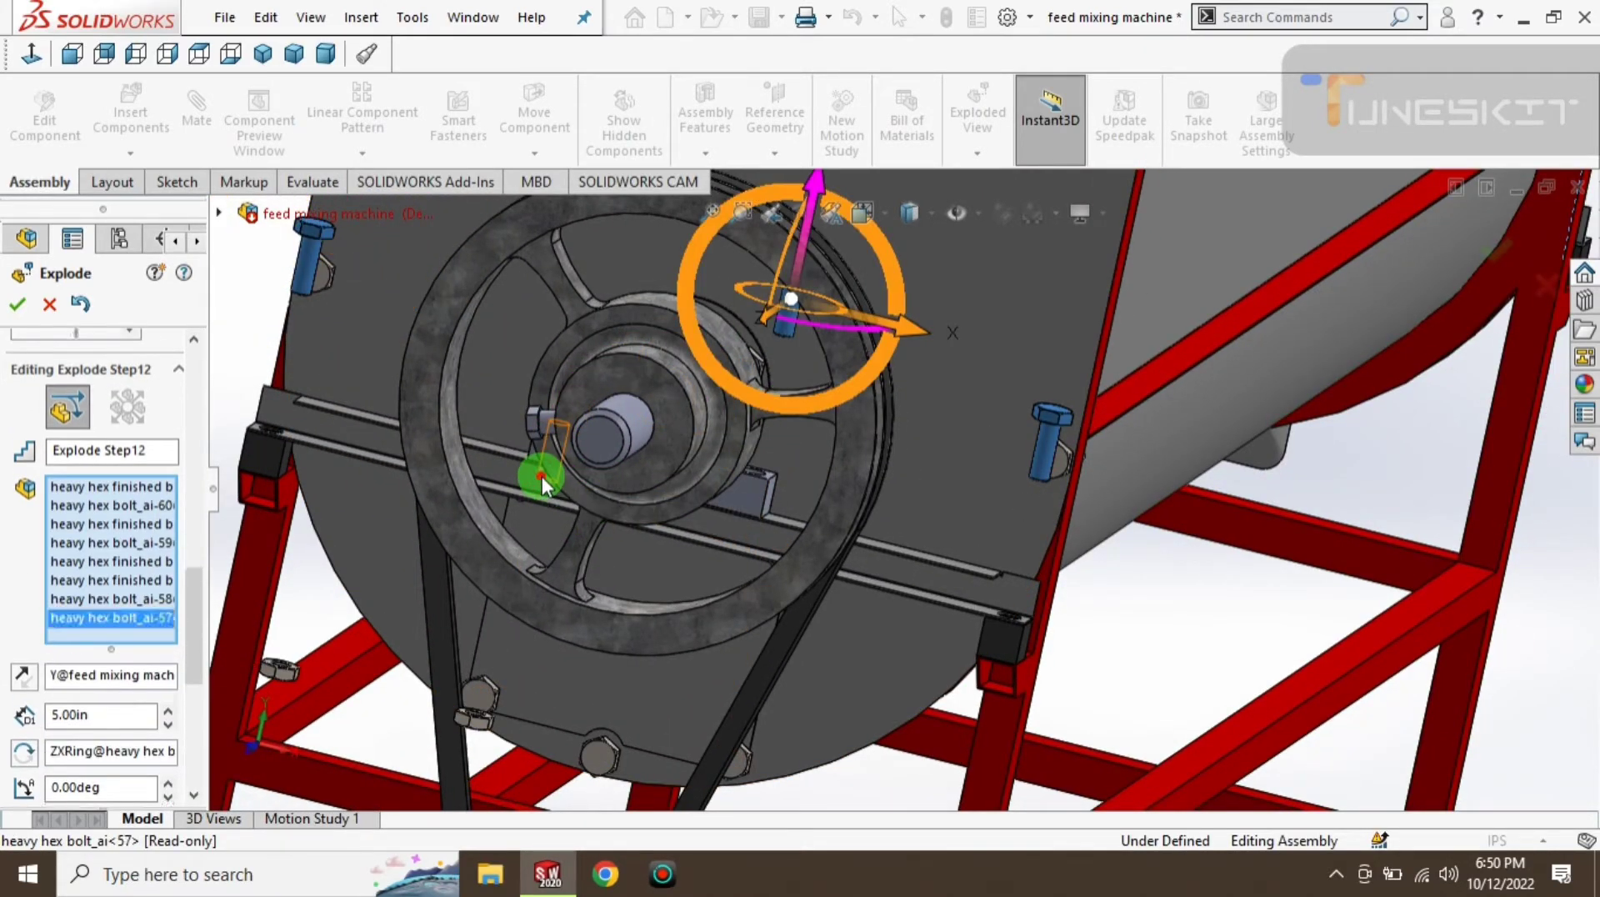
middle_click_drag(605, 518, 692, 626)
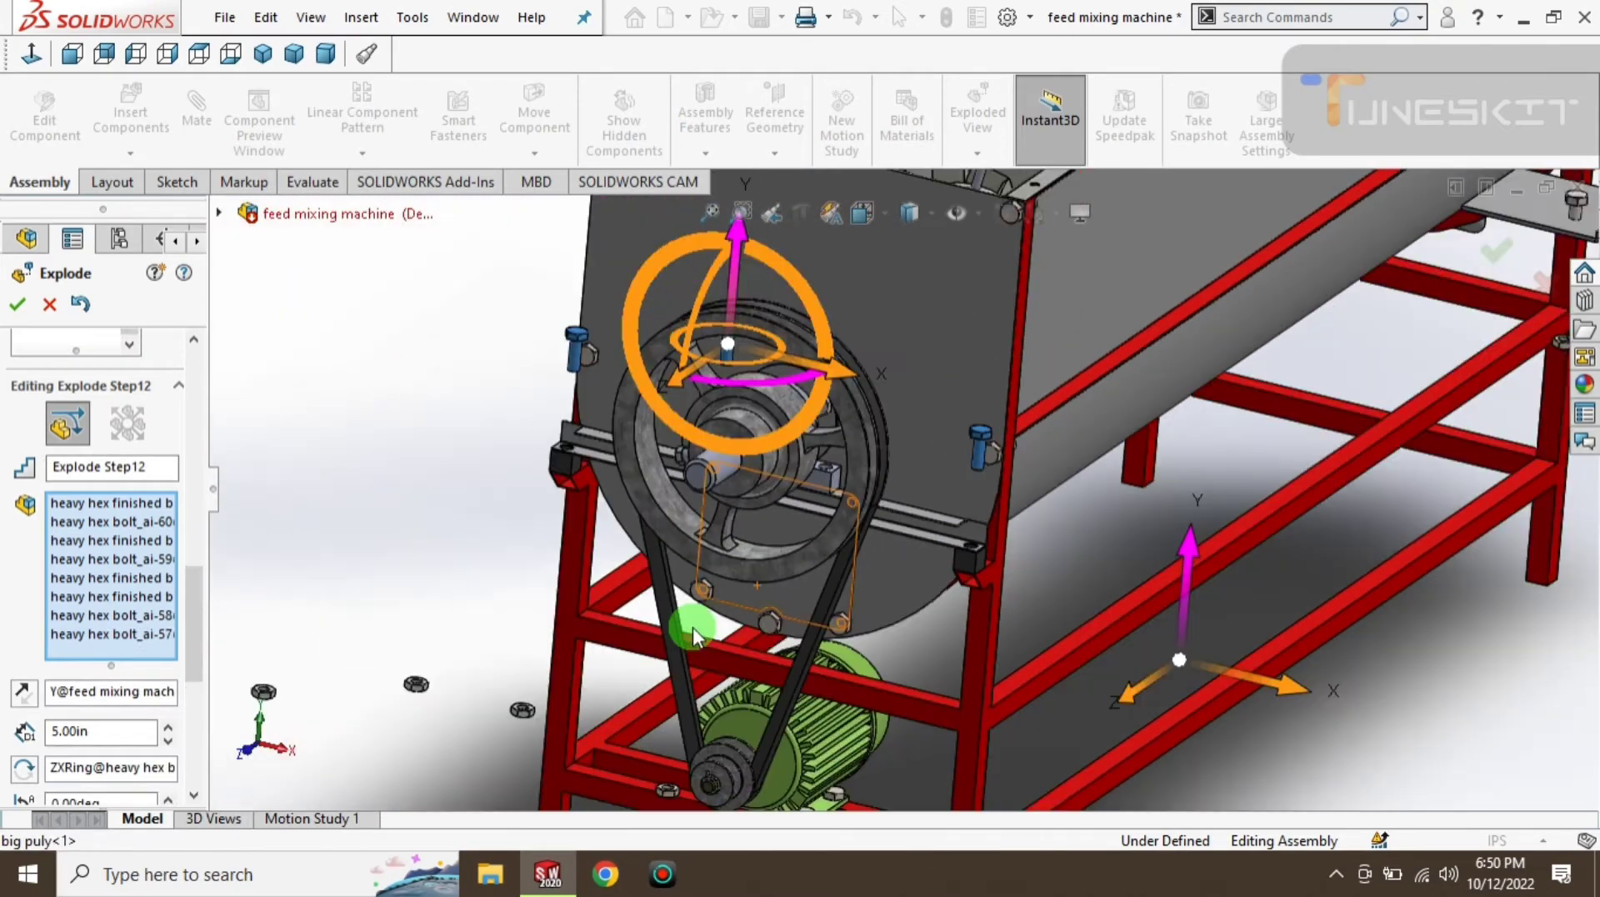
scroll(823, 732, "down", 5)
left_click(921, 688)
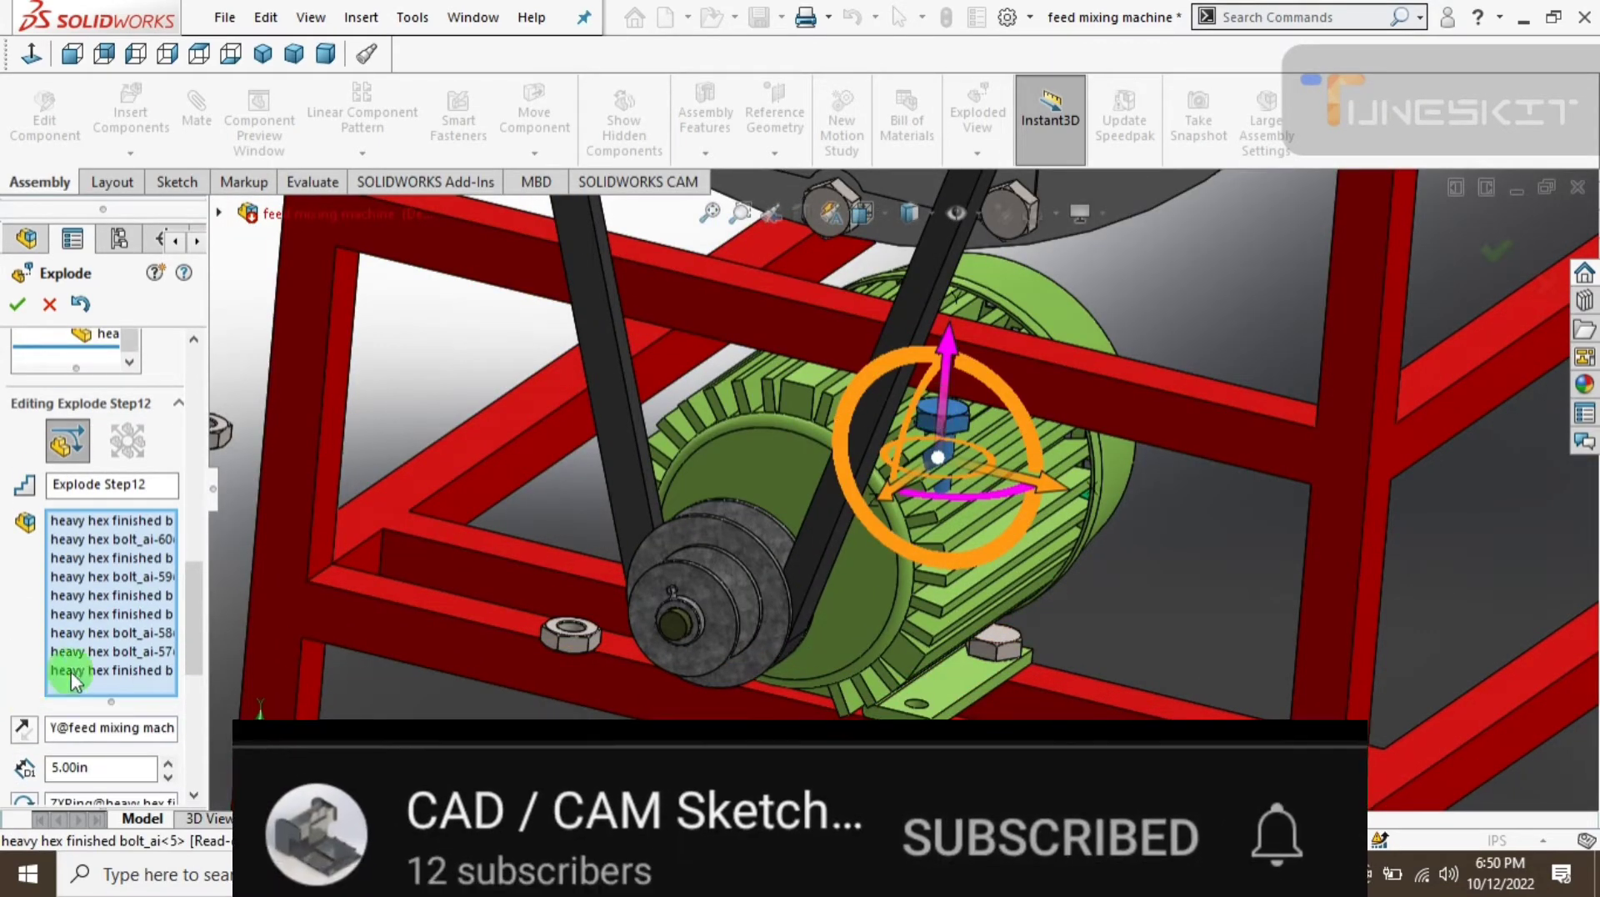
right_click(86, 672)
left_click(212, 719)
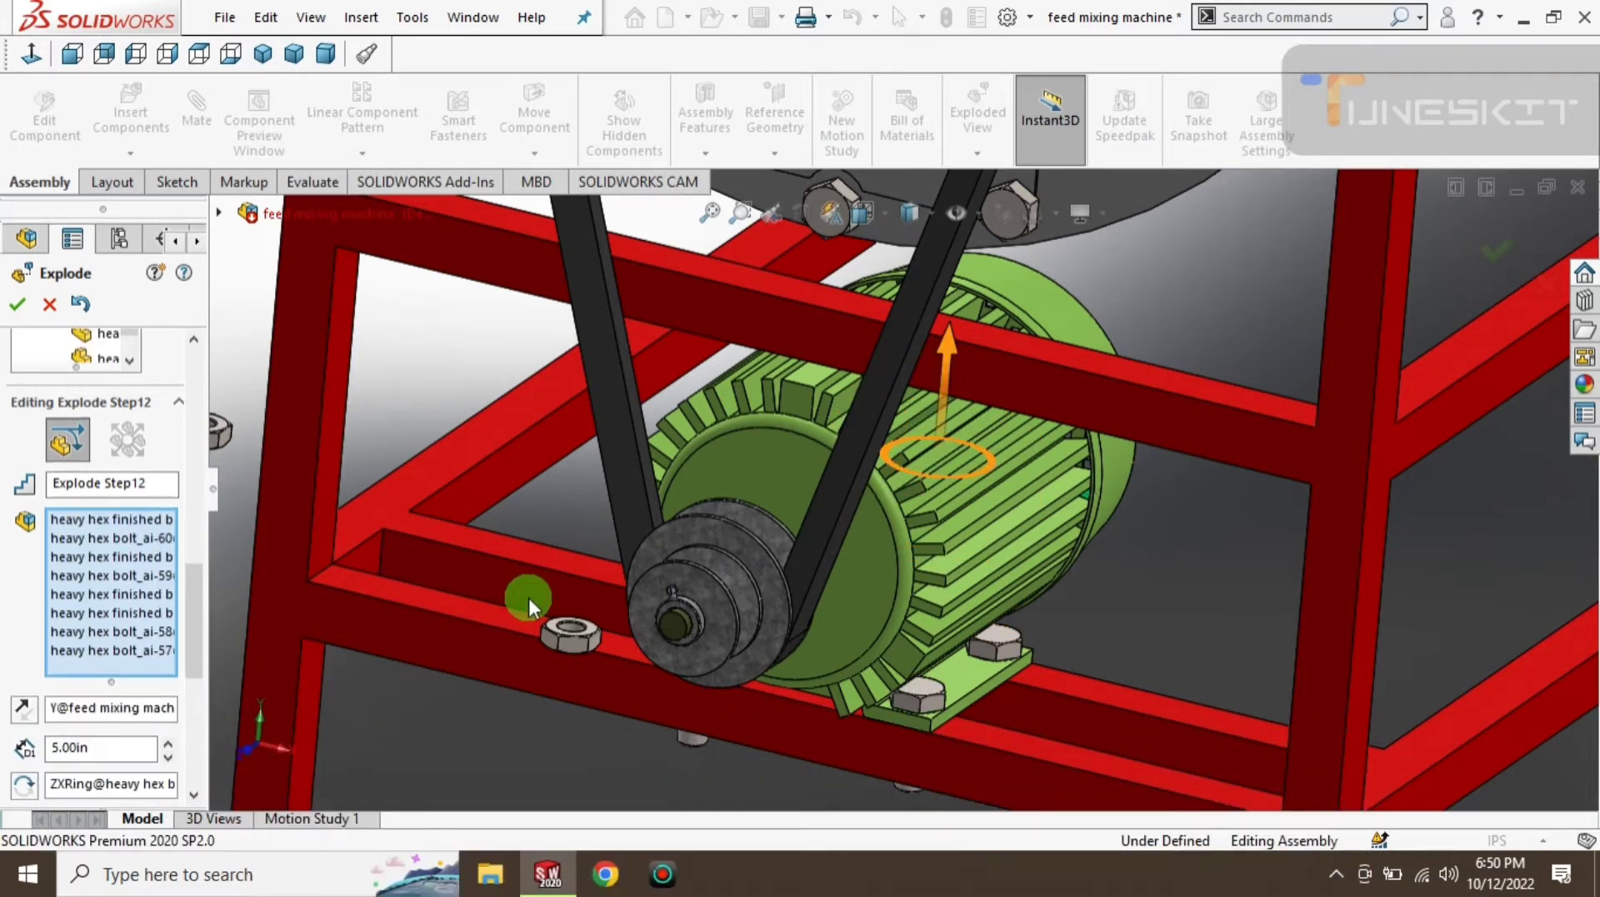
- Review the whole machine and finish the 5 in bolt explode step
scroll(597, 554, "up", 3)
scroll(612, 557, "up", 3)
scroll(618, 553, "up", 3)
mouse_move(618, 553)
middle_mouse_down()
mouse_move(671, 498)
mouse_move(436, 447)
middle_mouse_up()
scroll(324, 398, "down", 2)
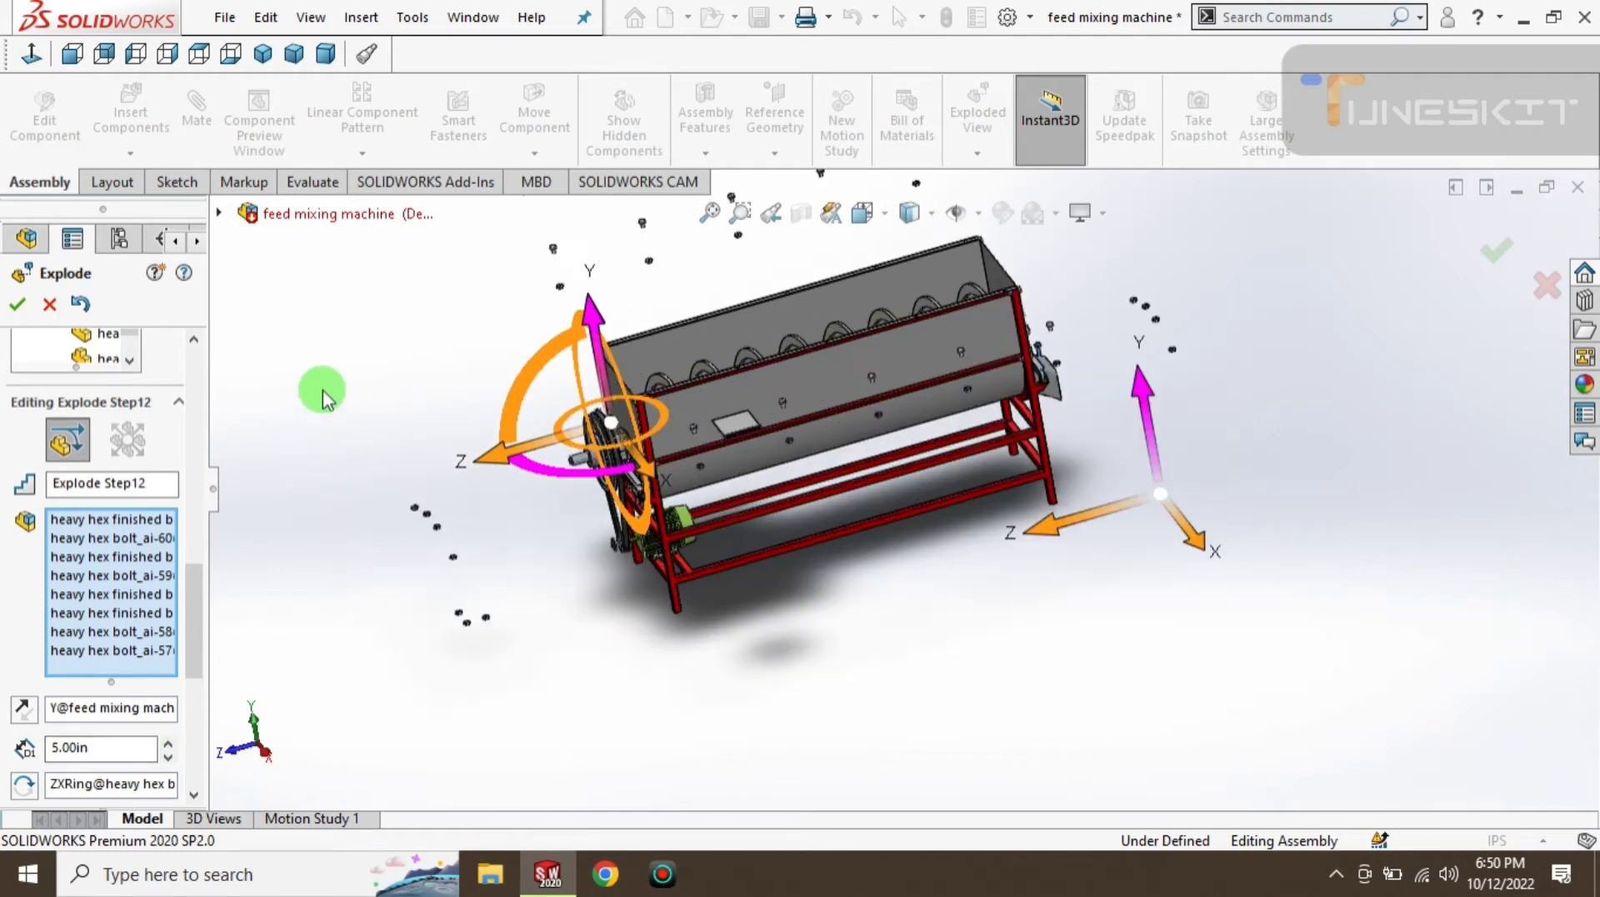
scroll(237, 326, "down", 3)
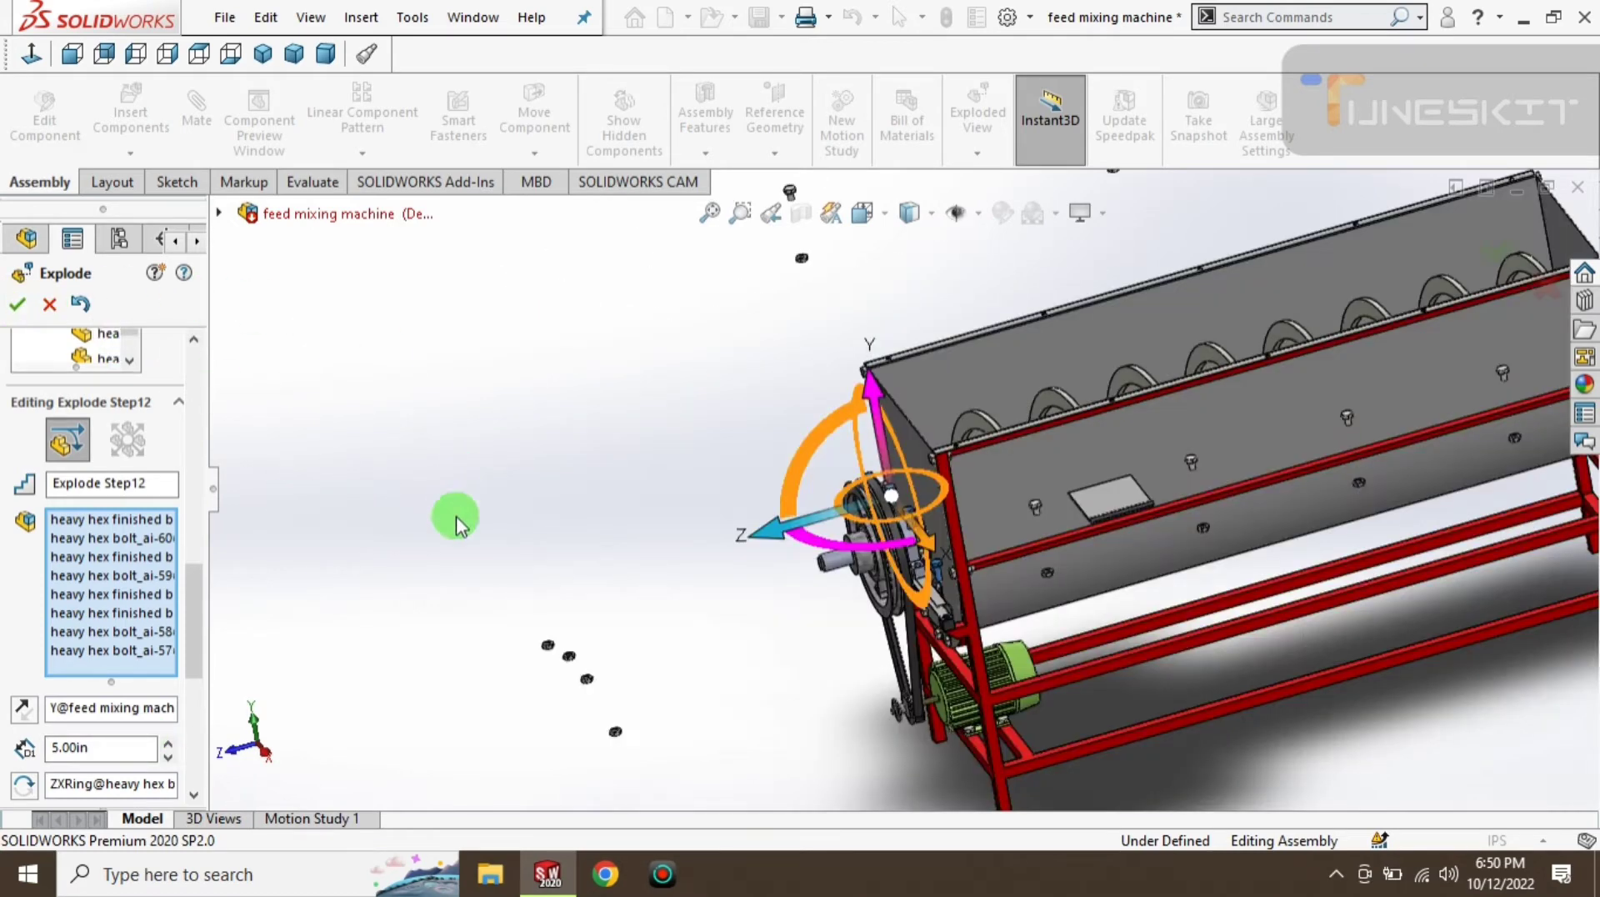
left_click(6, 307)
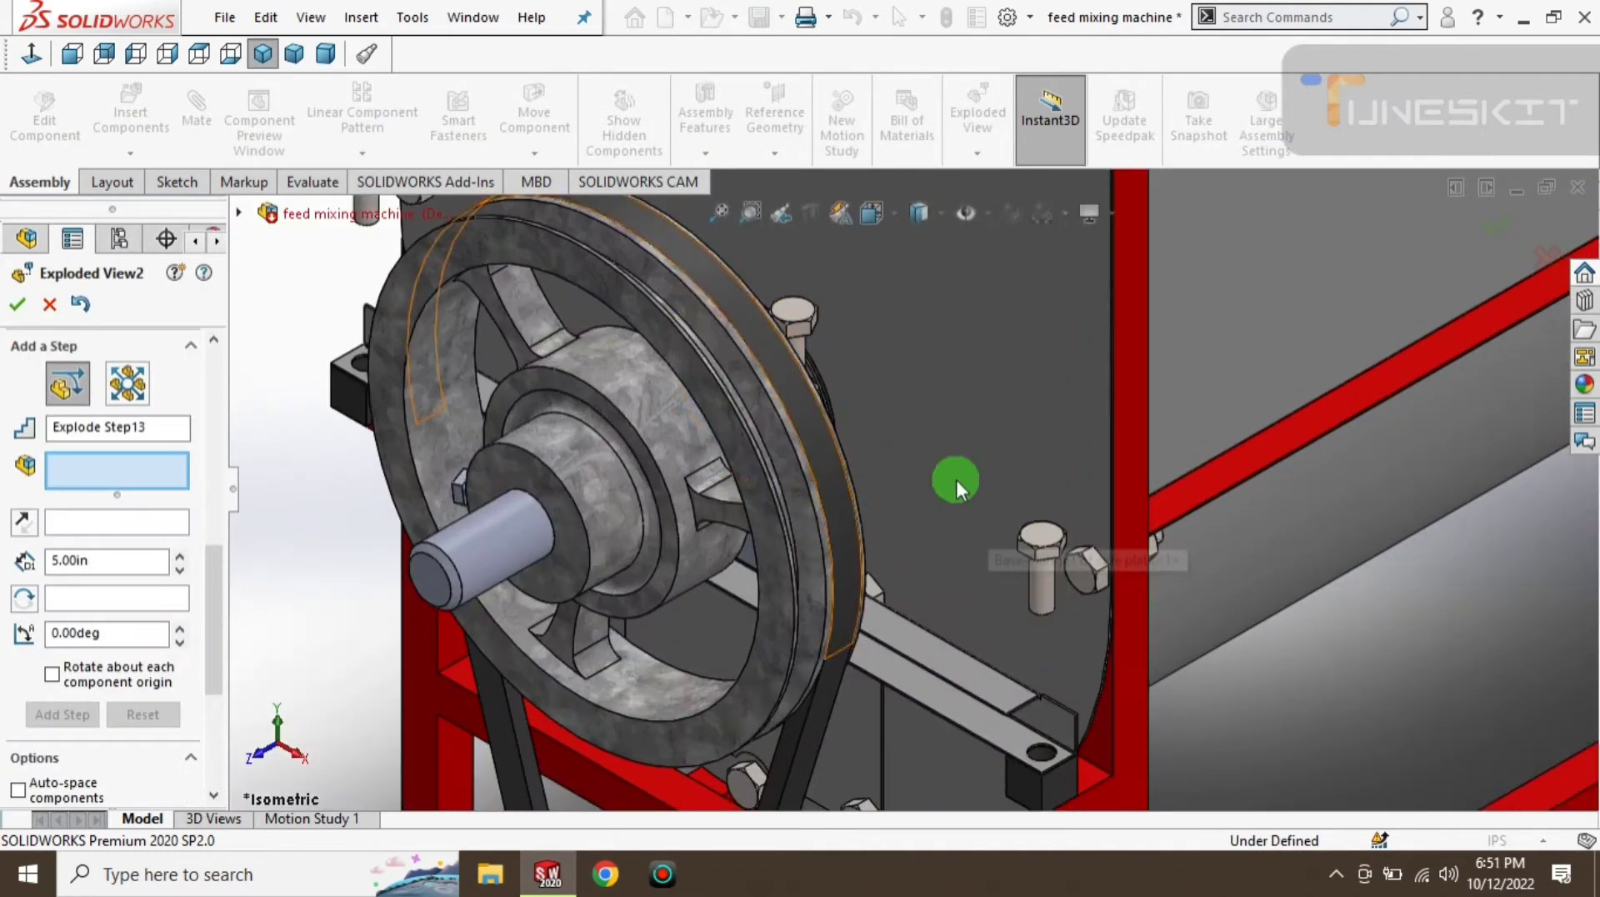
- Select the four hex bolts around the pulley for a new explode step
left_click(1037, 534)
left_click(791, 312)
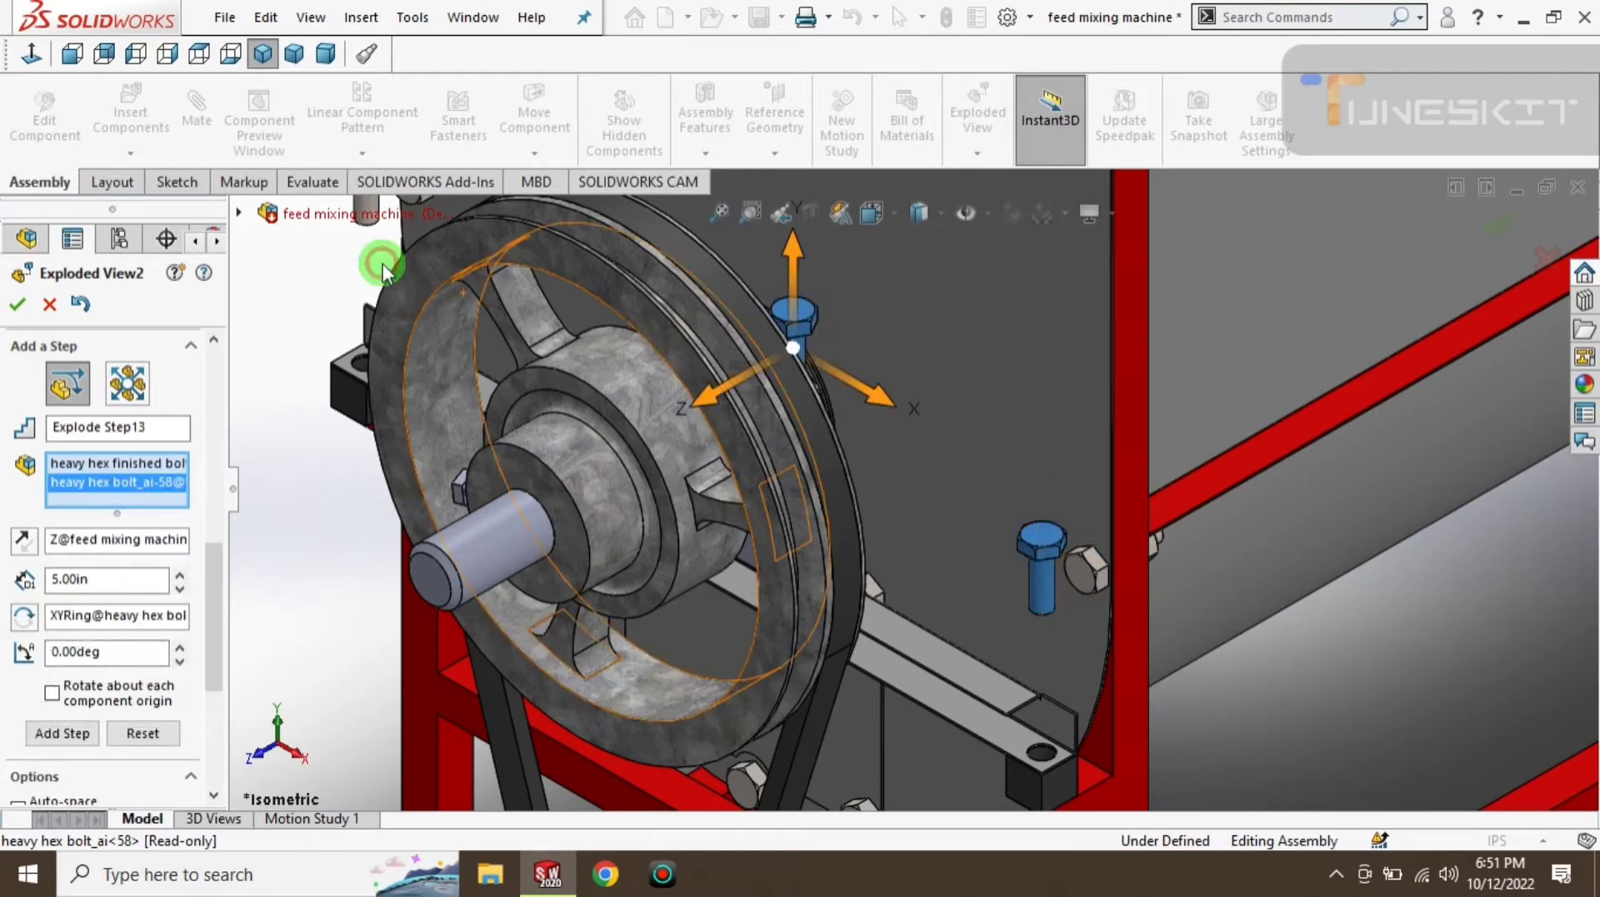
scroll(400, 346, "up", 2)
scroll(655, 319, "up", 2)
scroll(708, 333, "down", 4)
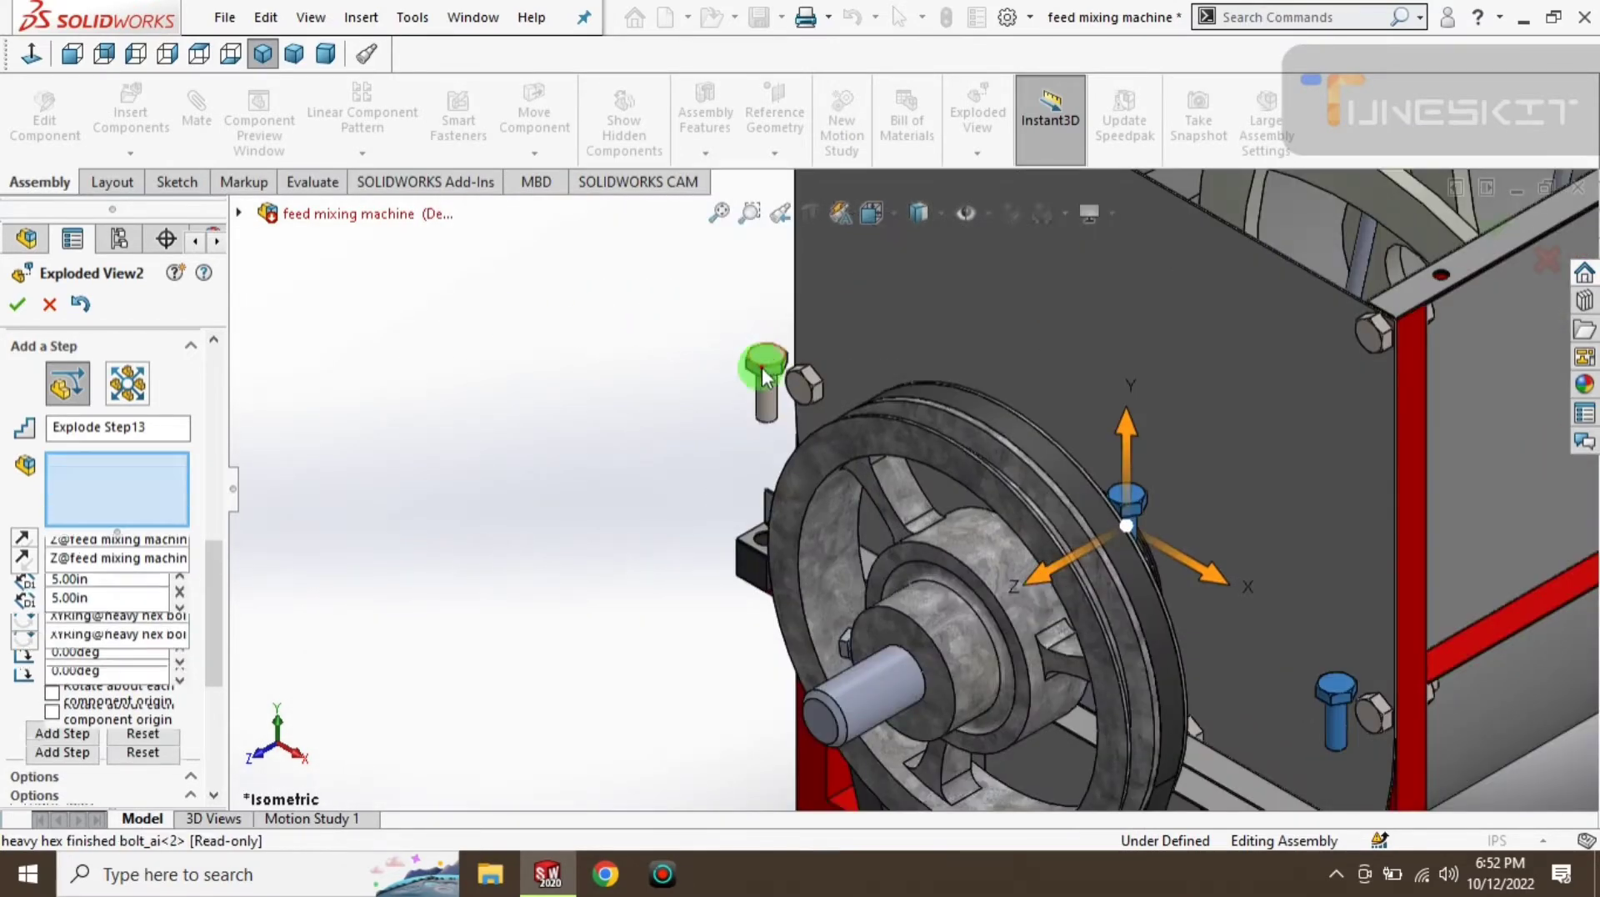
left_click(762, 367)
middle_click_drag(776, 456, 793, 554)
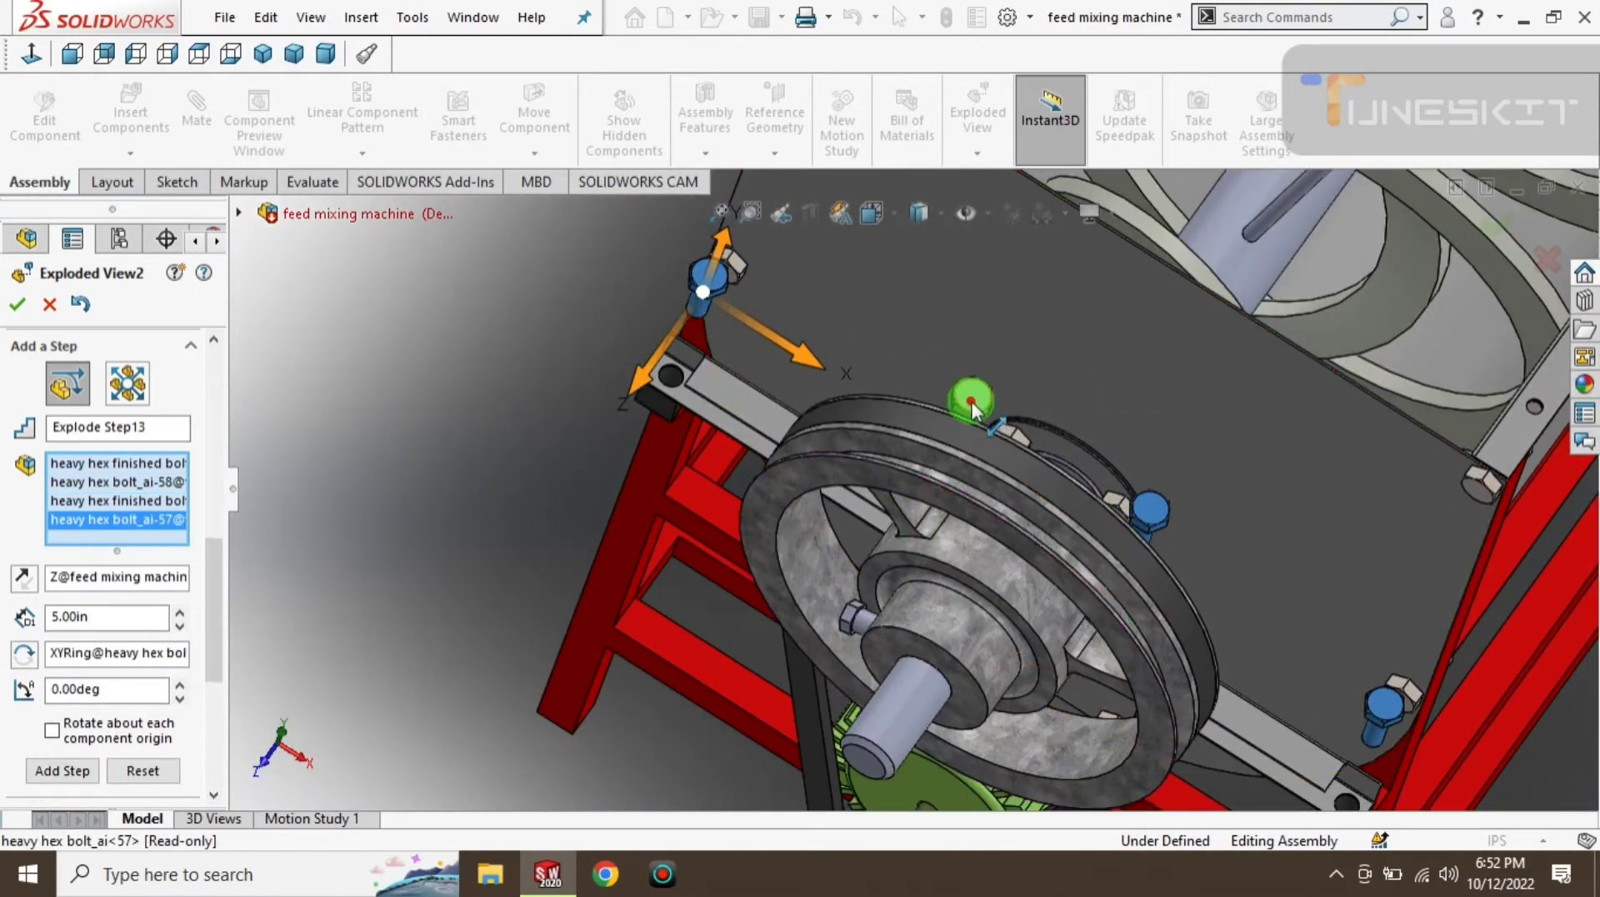
left_click(972, 406)
scroll(932, 568, "up", 3)
- Move the pulley bolts 30 in out along Z and finish the step
left_click(279, 63)
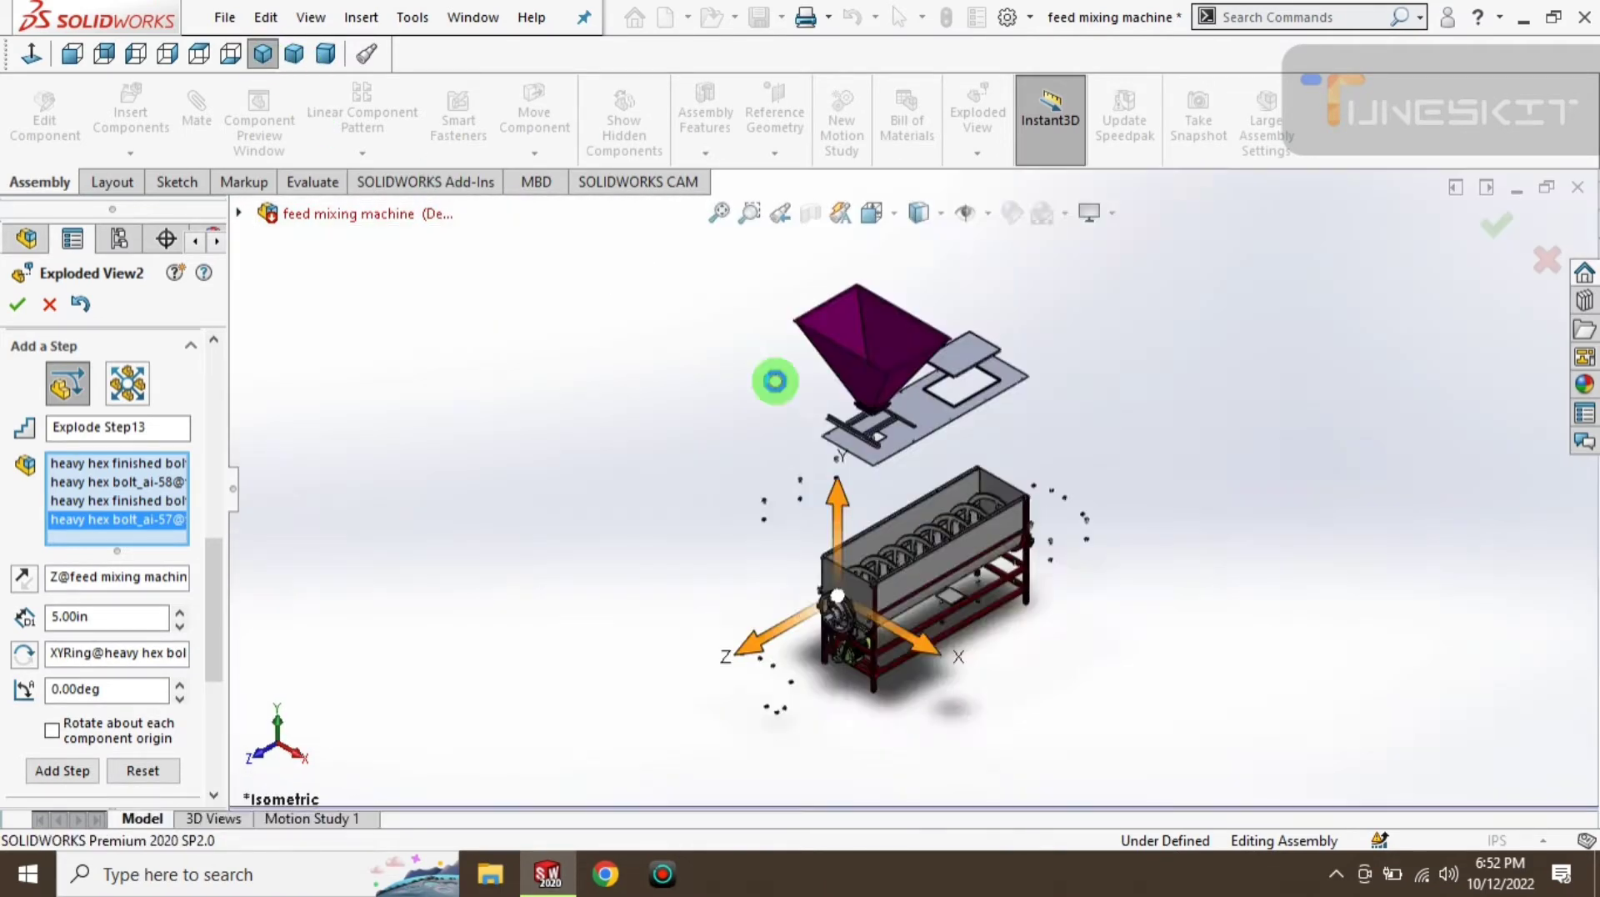
left_click_drag(762, 583, 512, 740)
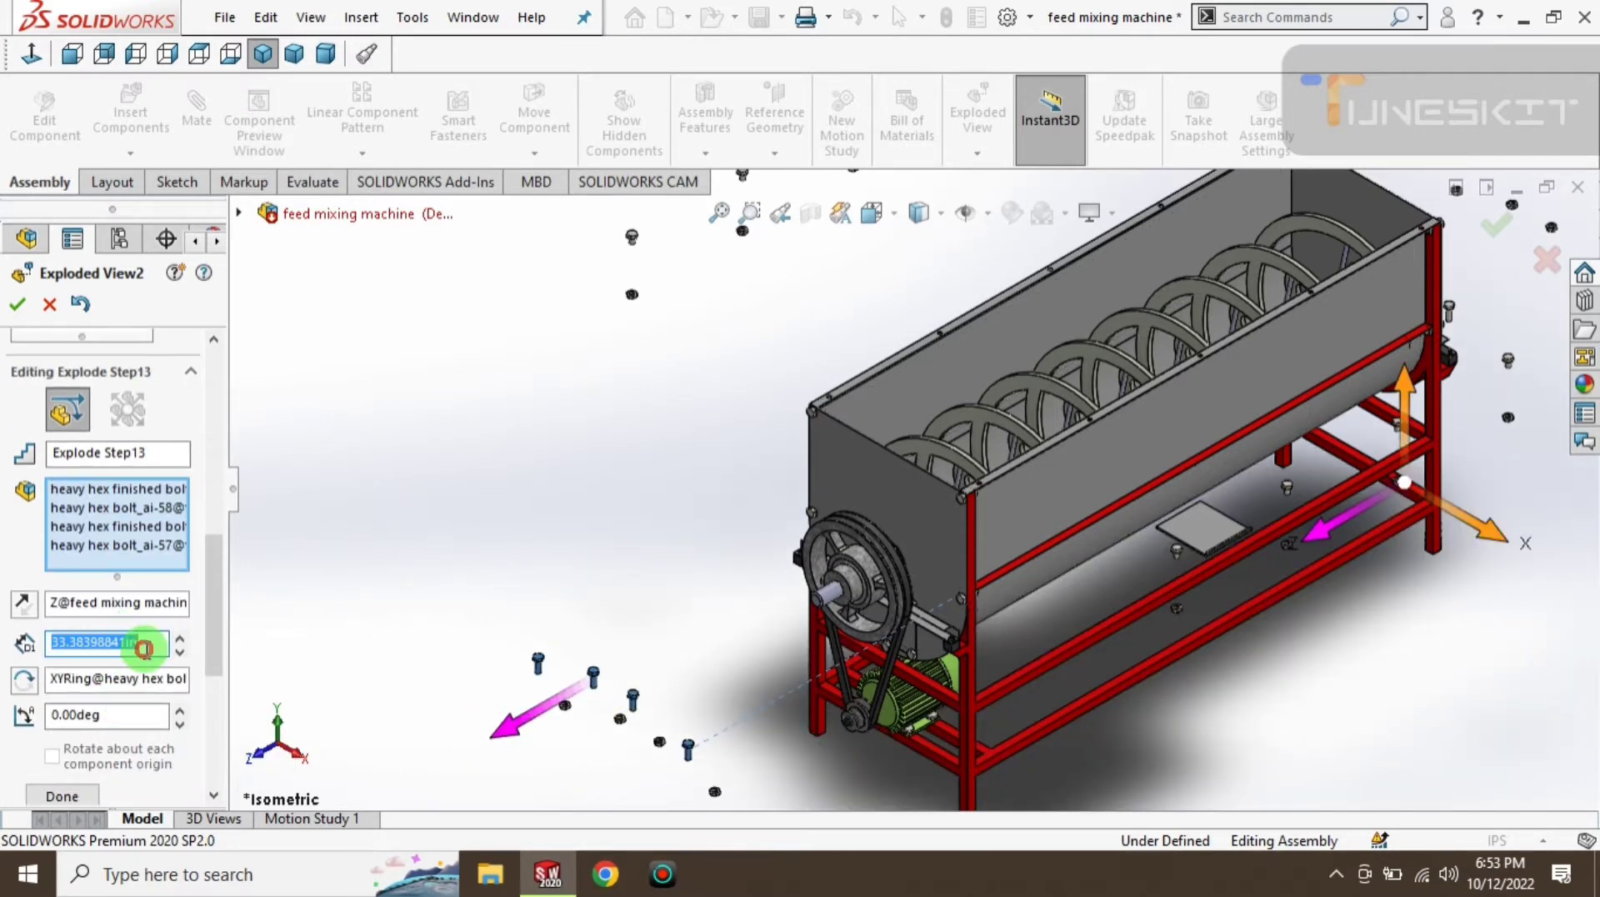
type("25")
key("Return")
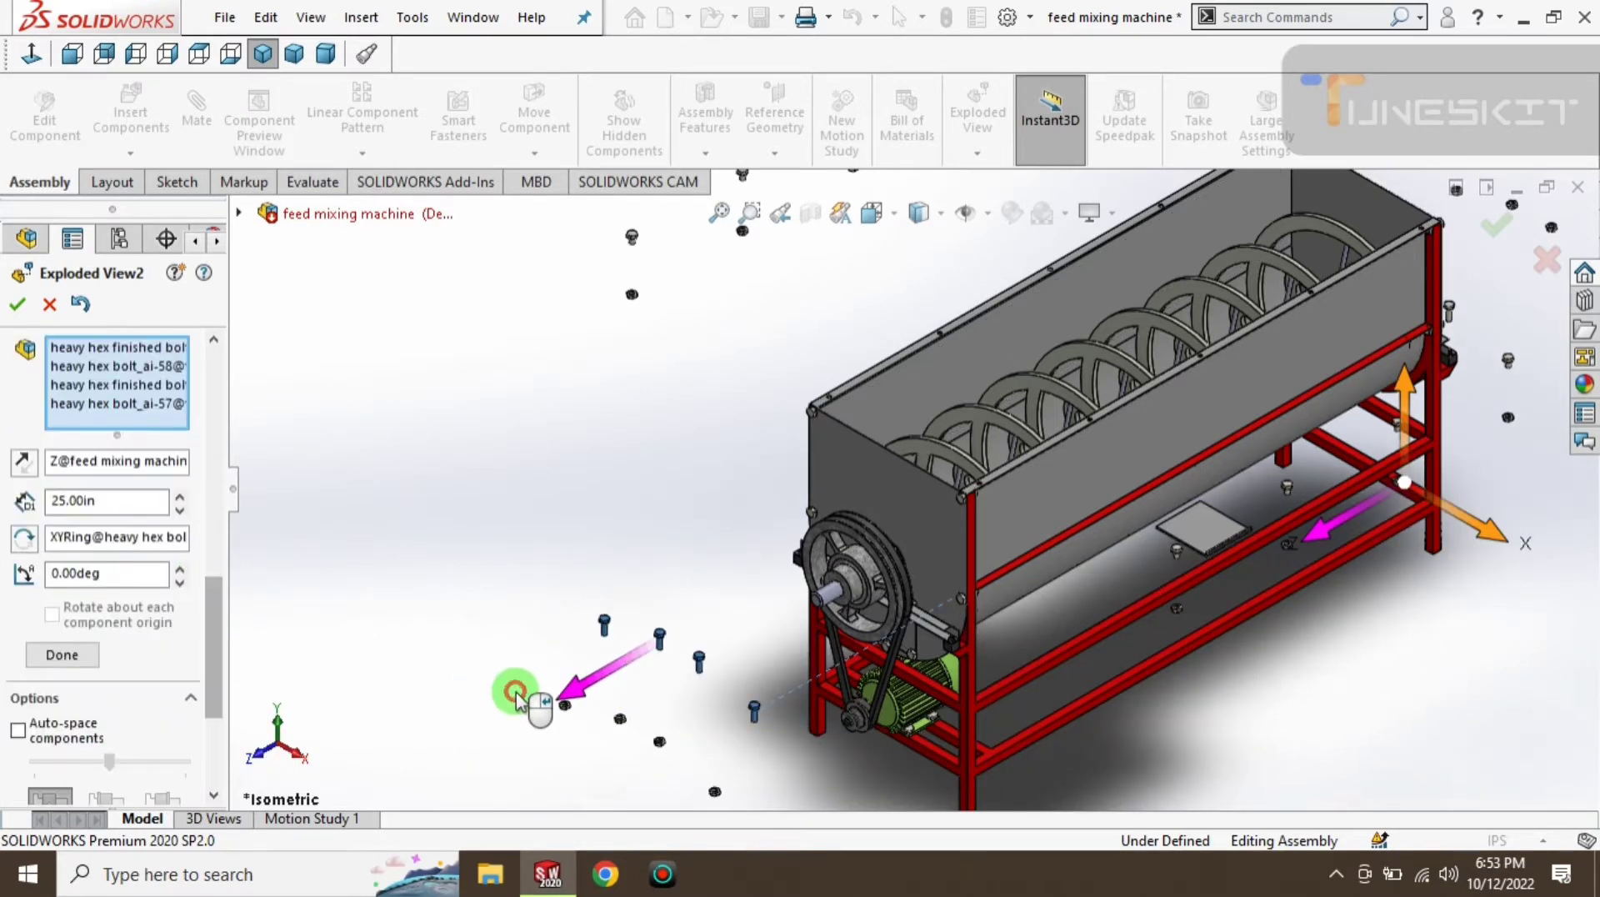
middle_click_drag(528, 696, 417, 750)
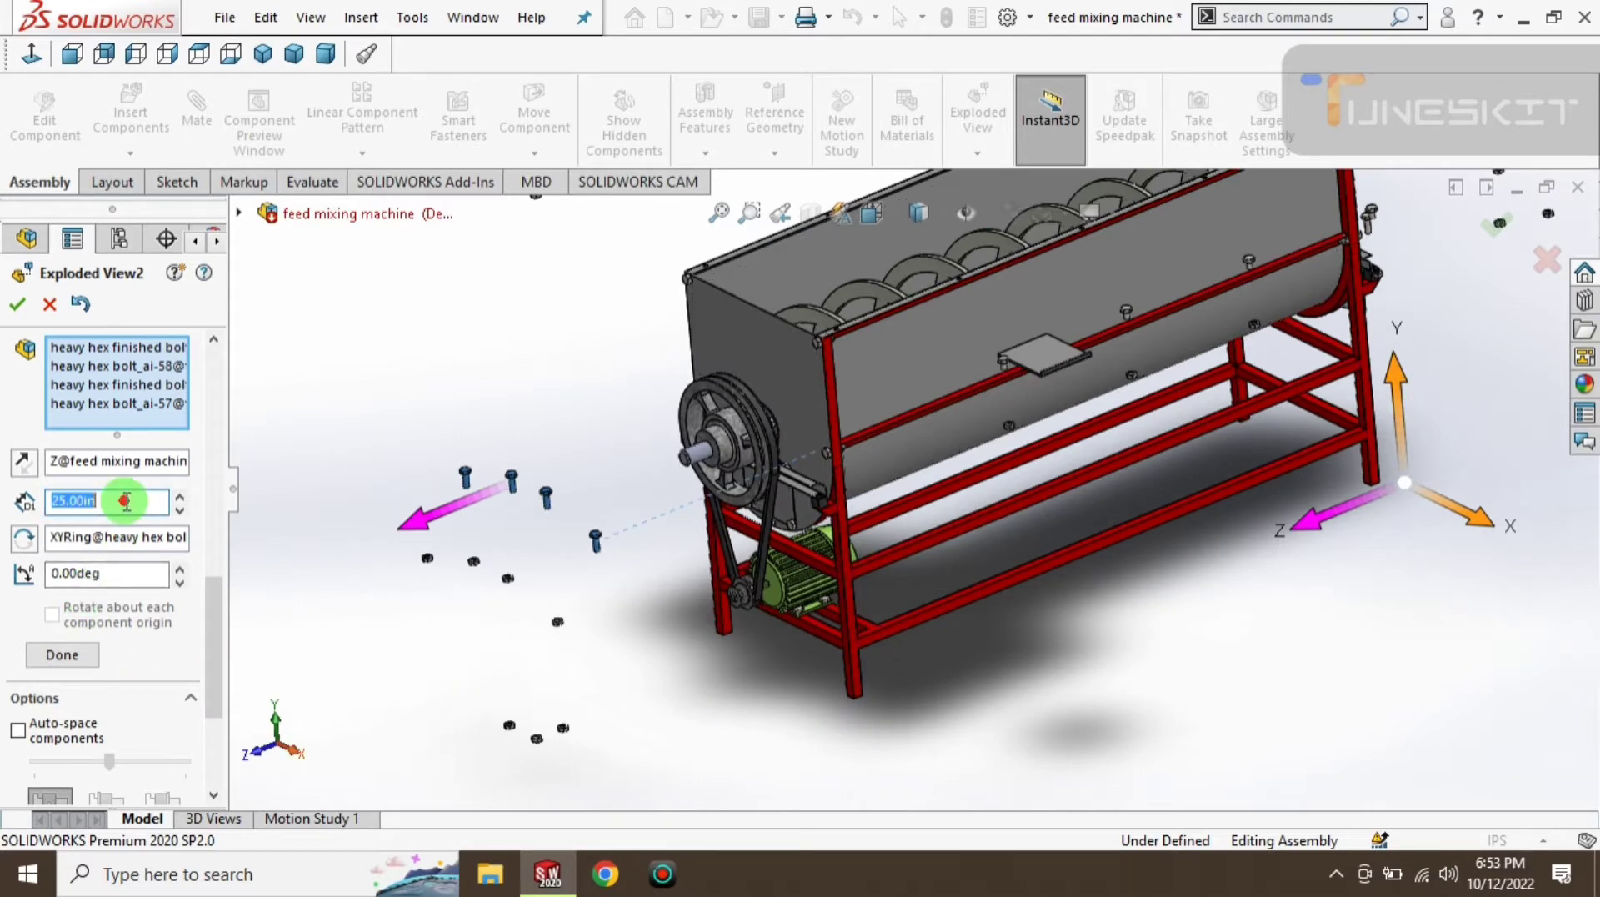
type("30")
left_click(214, 653)
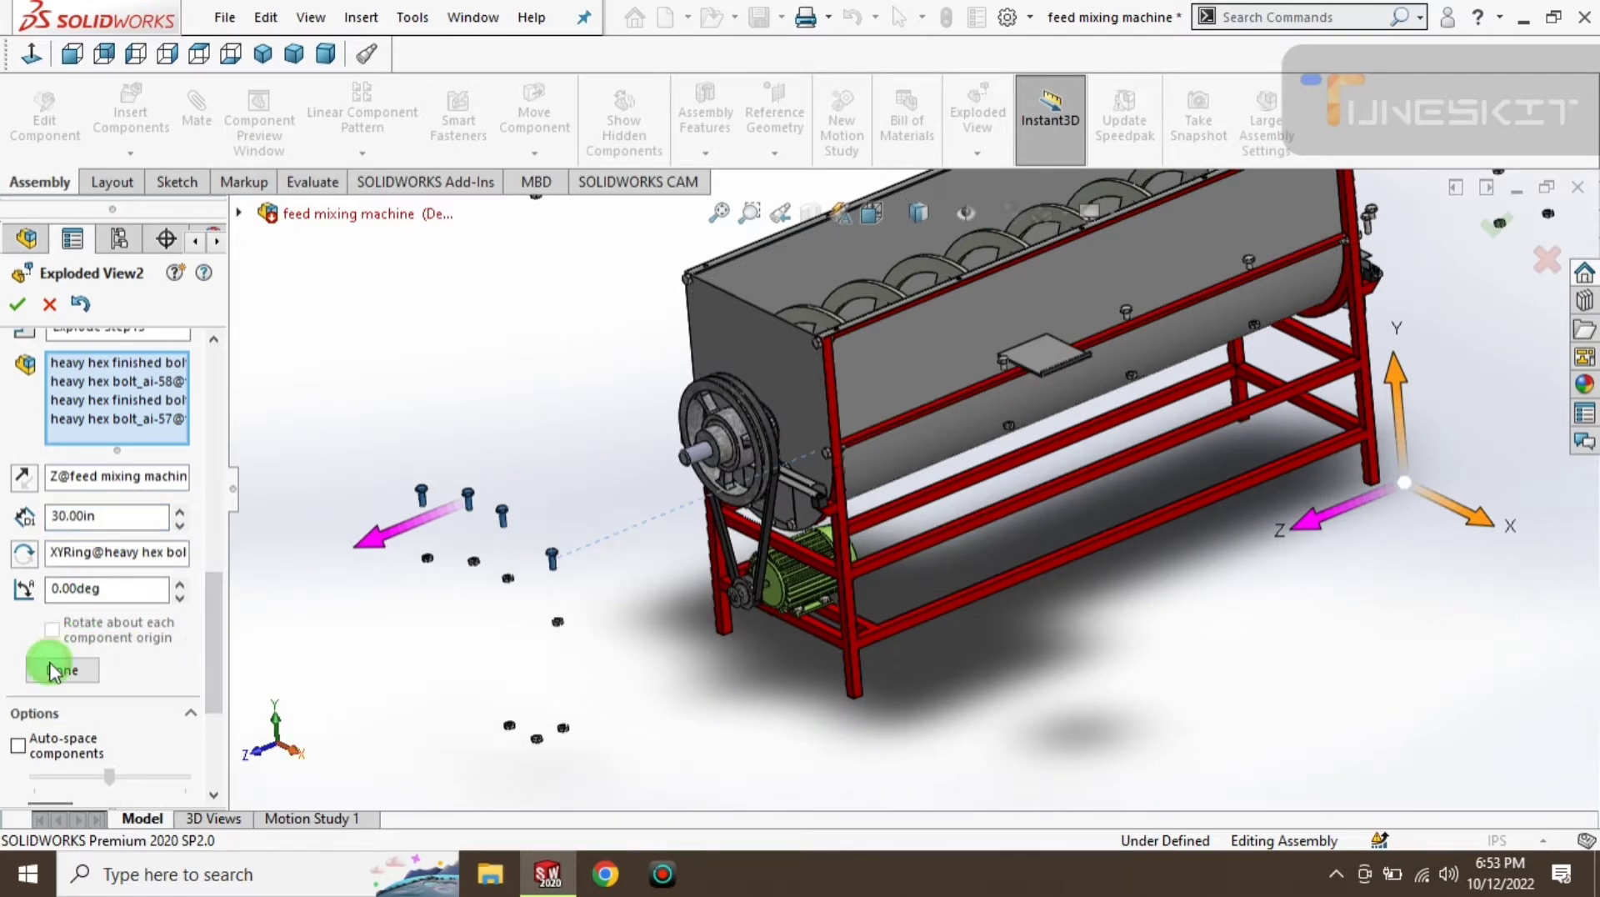
left_click(53, 671)
mouse_move(971, 600)
middle_mouse_down()
mouse_move(846, 577)
mouse_move(856, 667)
middle_mouse_up()
- Select the four hex bolts on the drum's bearing-end plate
scroll(957, 582, "down", 5)
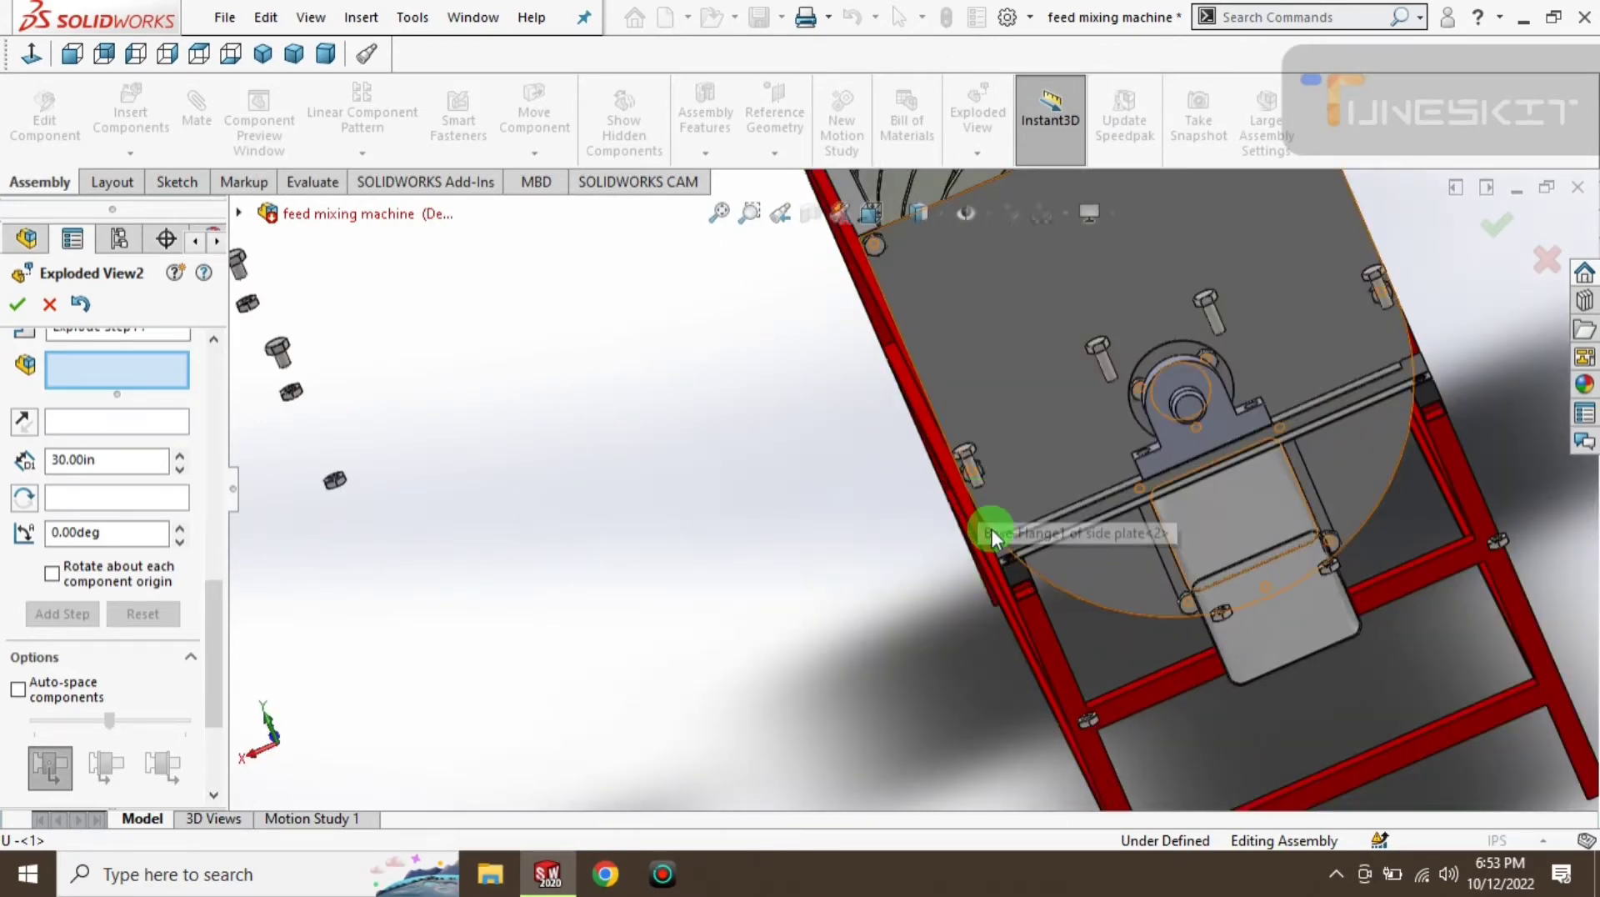
middle_click_drag(941, 515, 1089, 517)
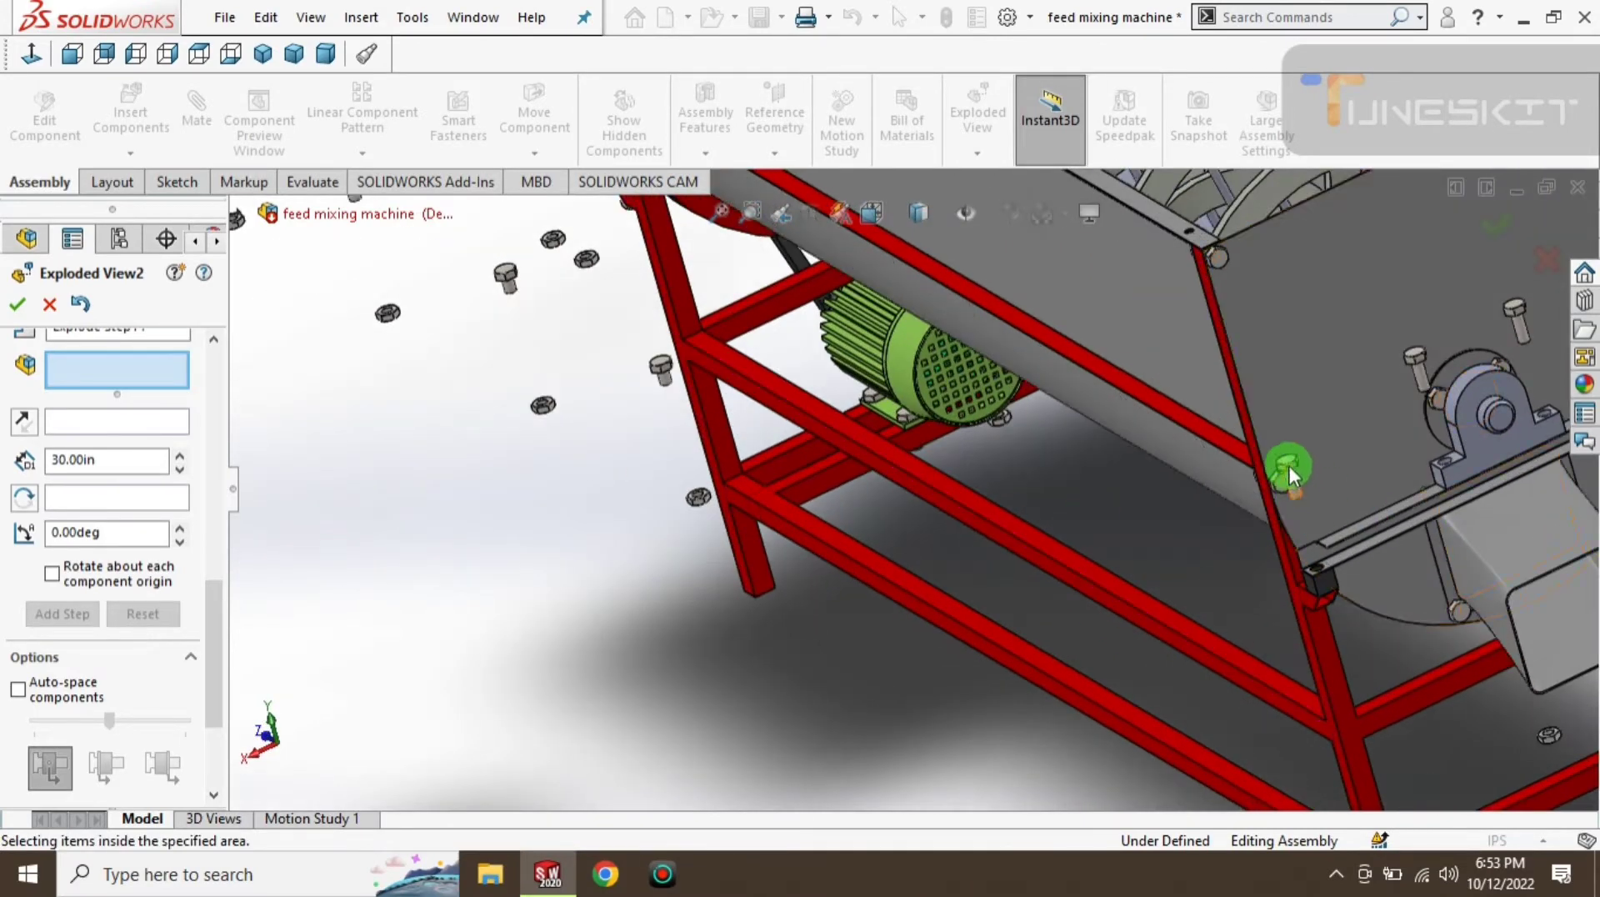
scroll(1288, 465, "down", 5)
left_click(1277, 430)
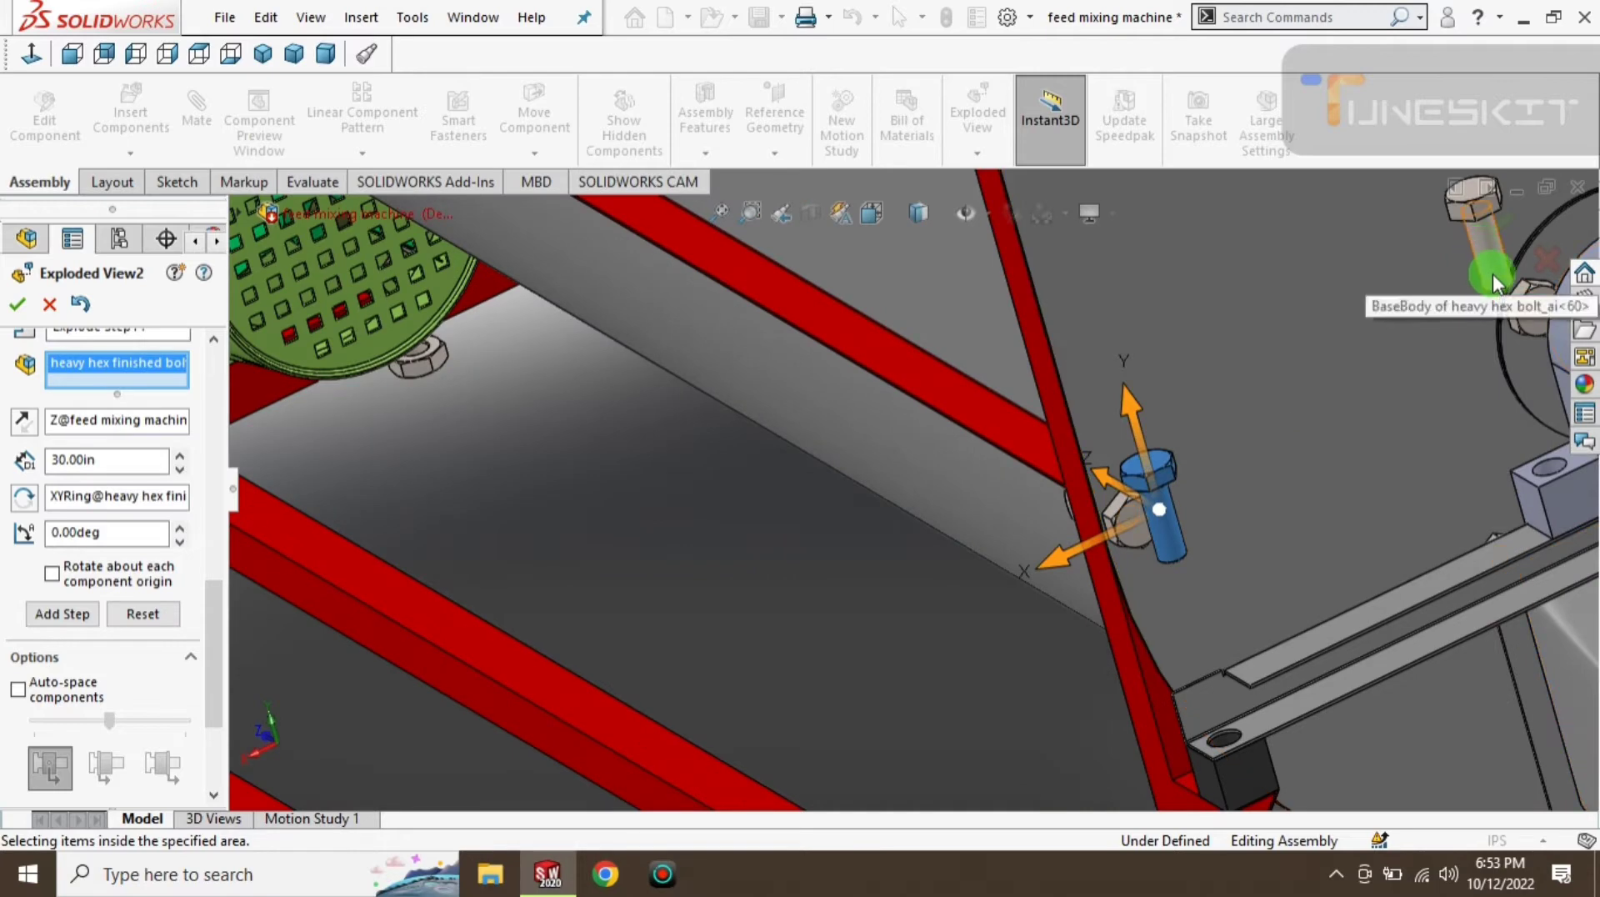
left_click(1480, 249)
scroll(1367, 391, "up", 5)
scroll(1316, 366, "up", 2)
scroll(708, 510, "down", 5)
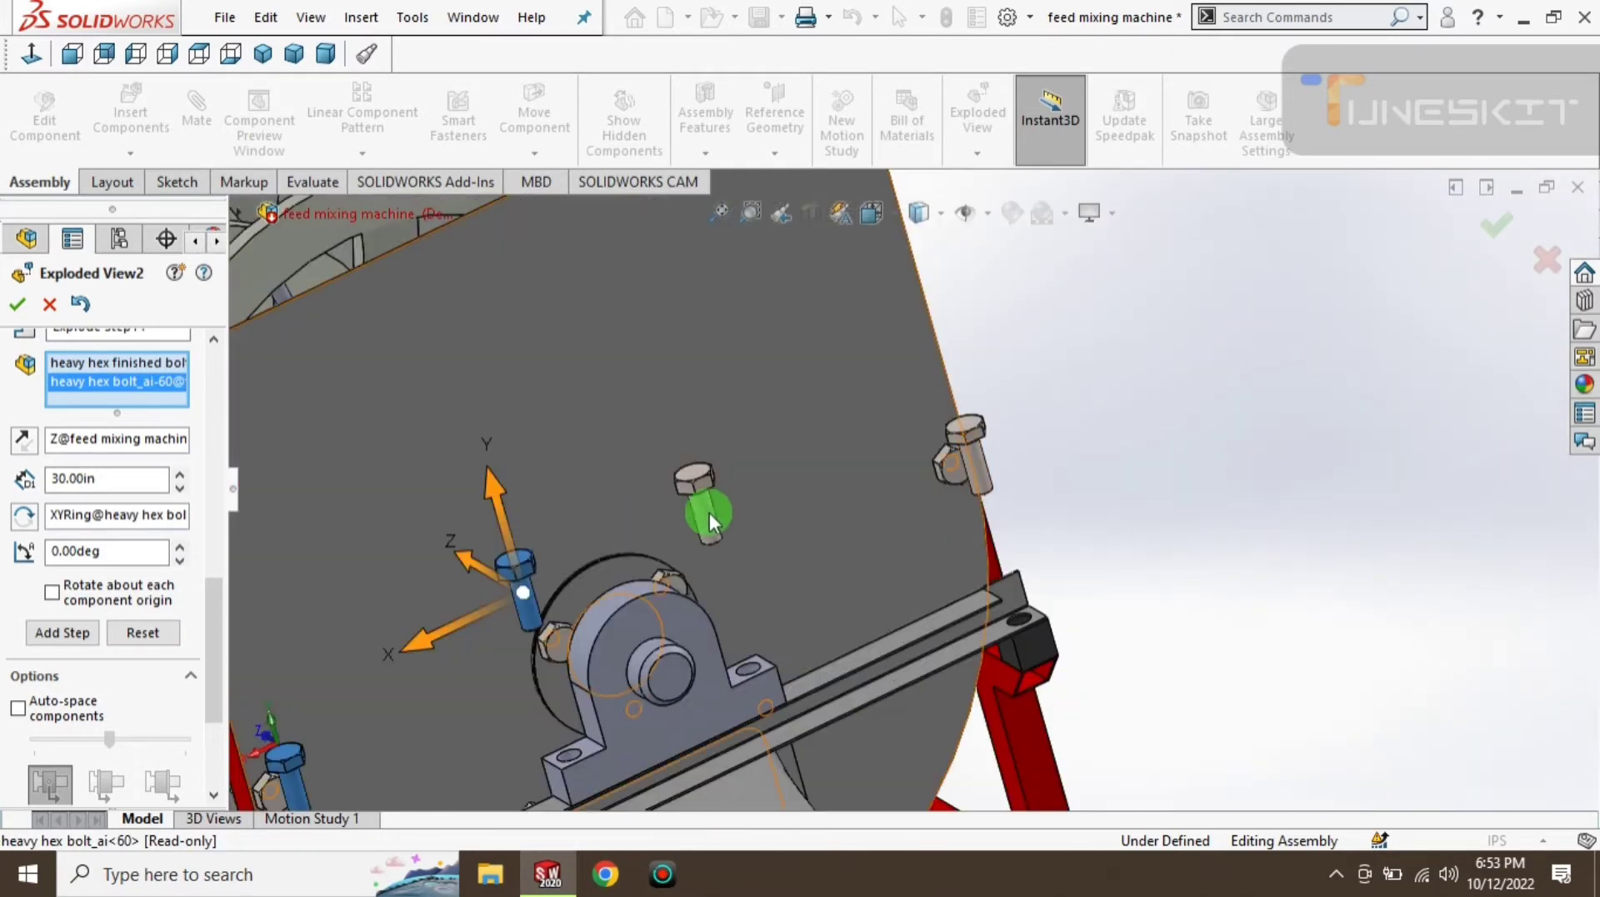
left_click(708, 511)
left_click(977, 502)
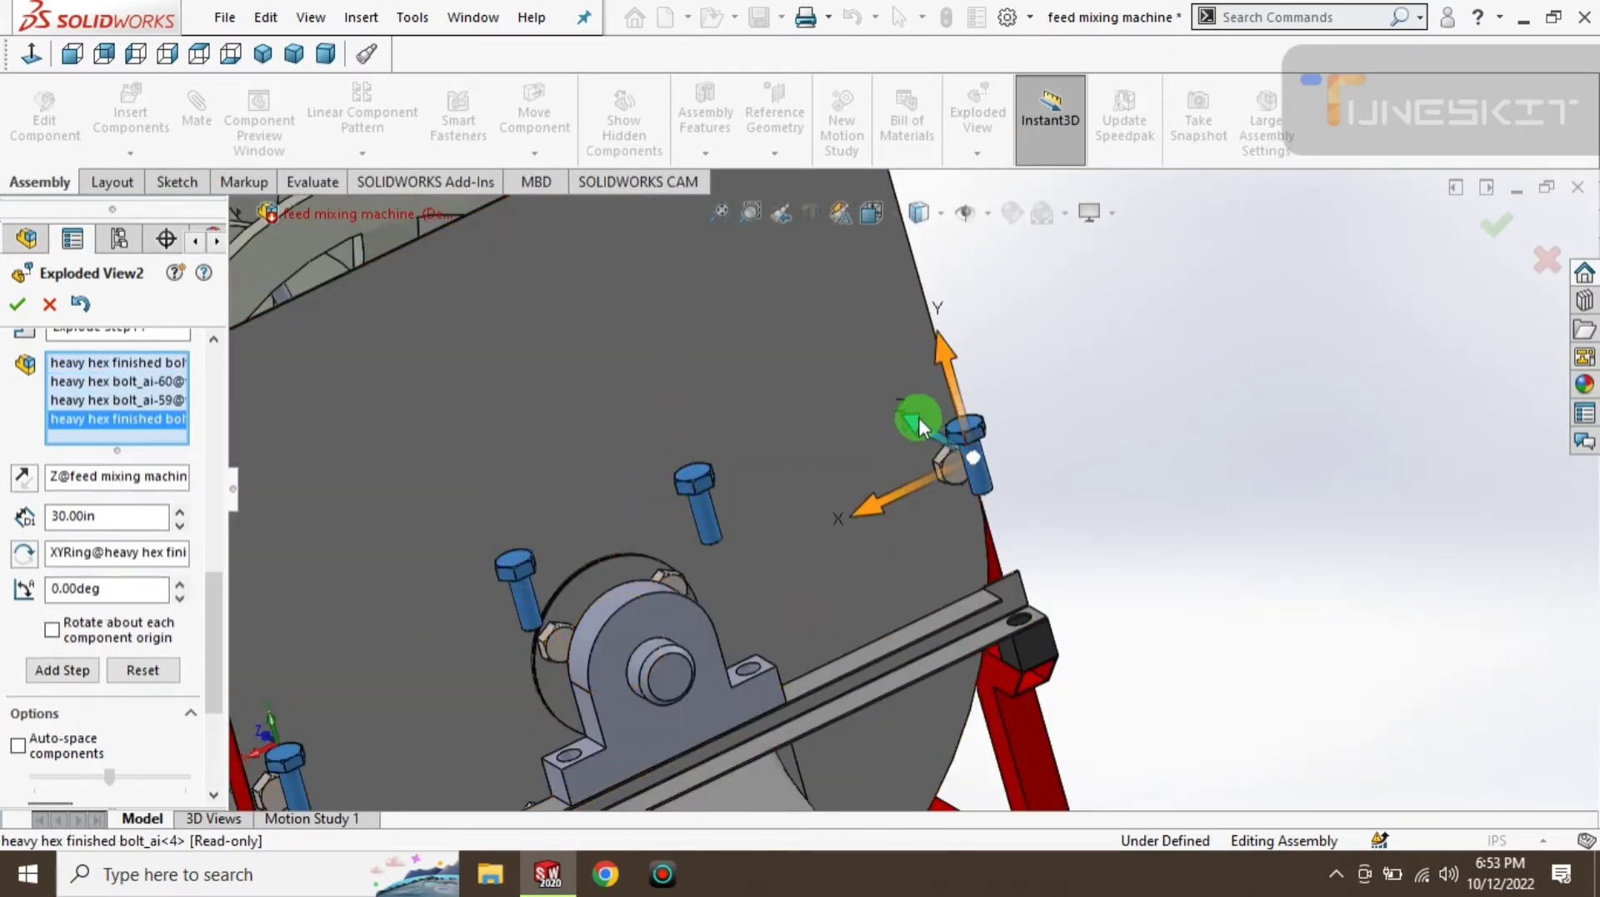
- Move the end-plate bolts 20 in along Z and finish Explode Step14
left_click_drag(918, 418, 1030, 479)
scroll(972, 733, "up", 3)
scroll(933, 722, "up", 2)
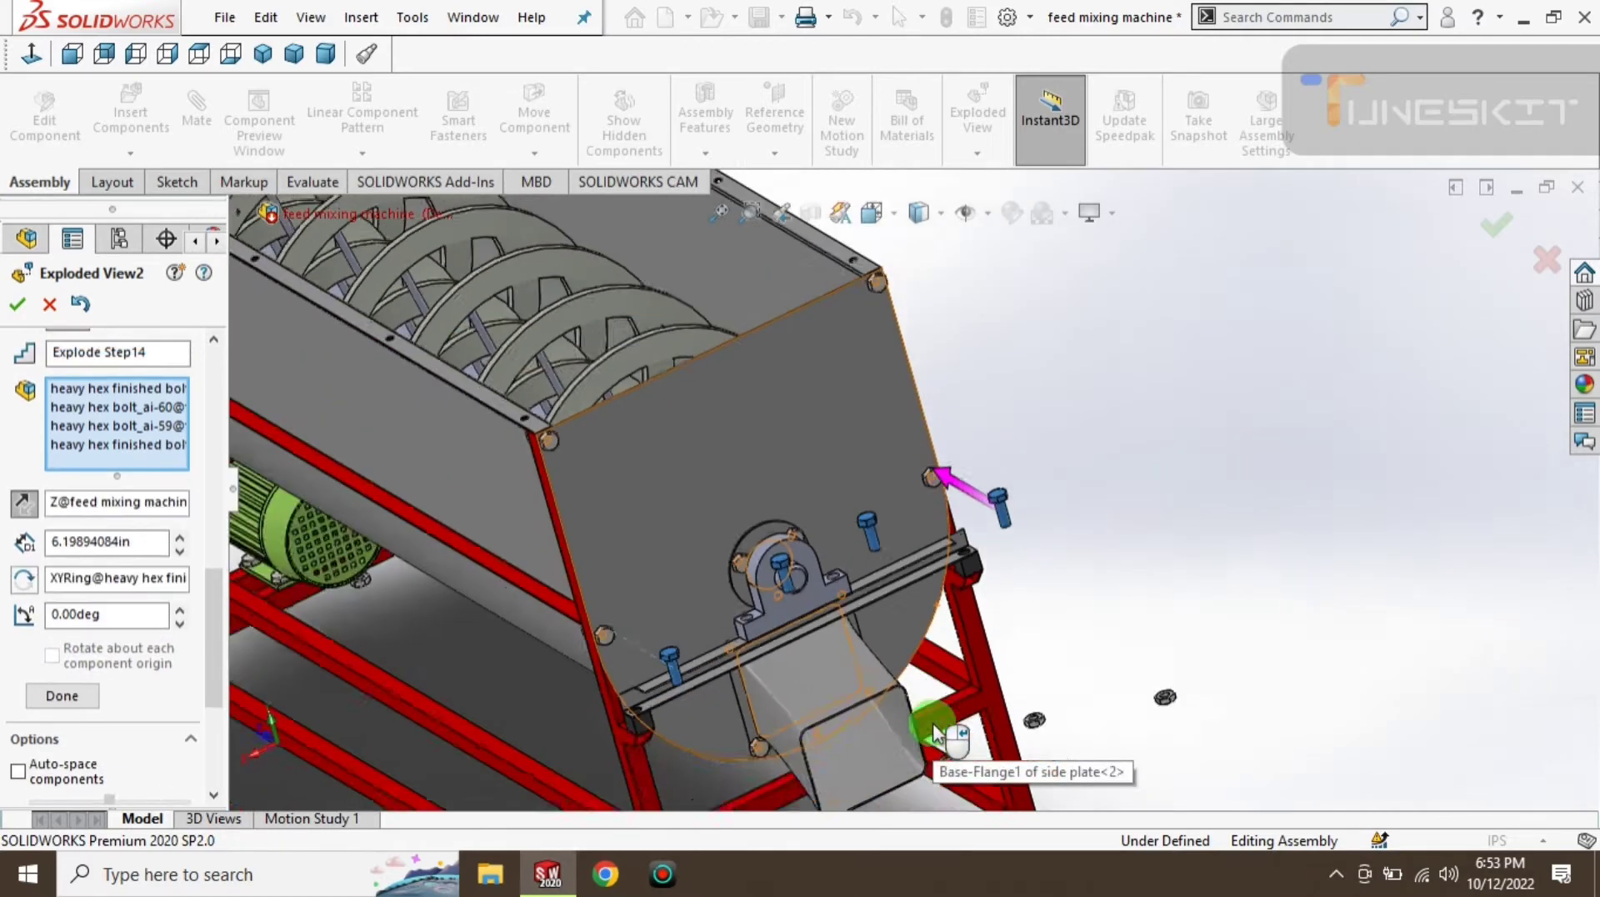
scroll(934, 731, "up", 3)
middle_click_drag(947, 728, 1018, 650)
left_click(135, 541)
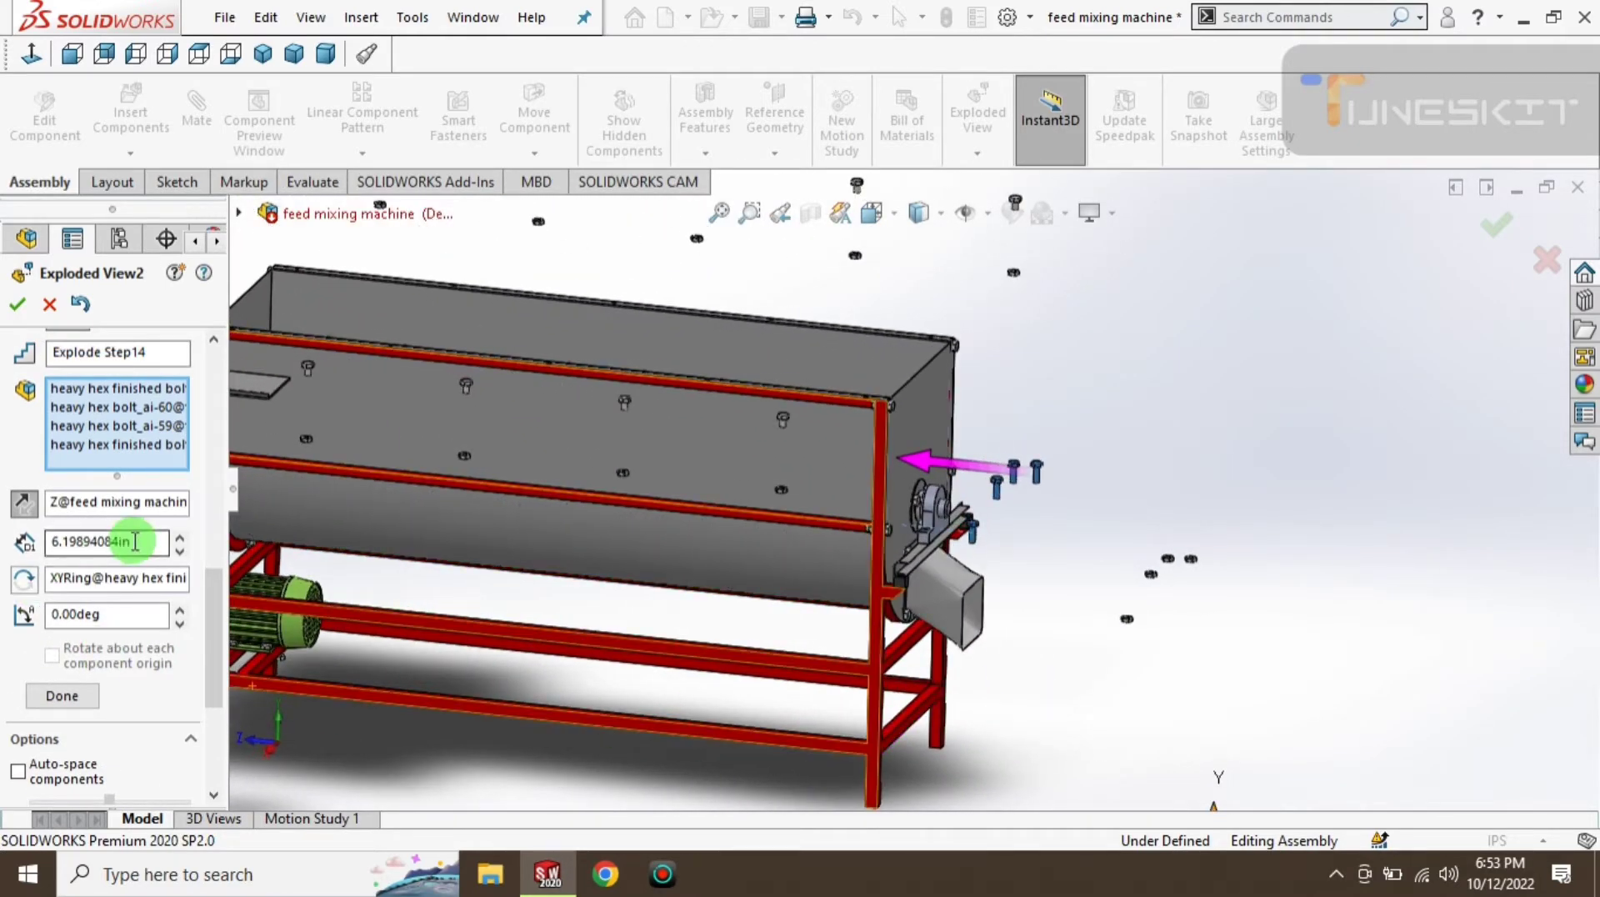
type("30")
type("20")
key("Return")
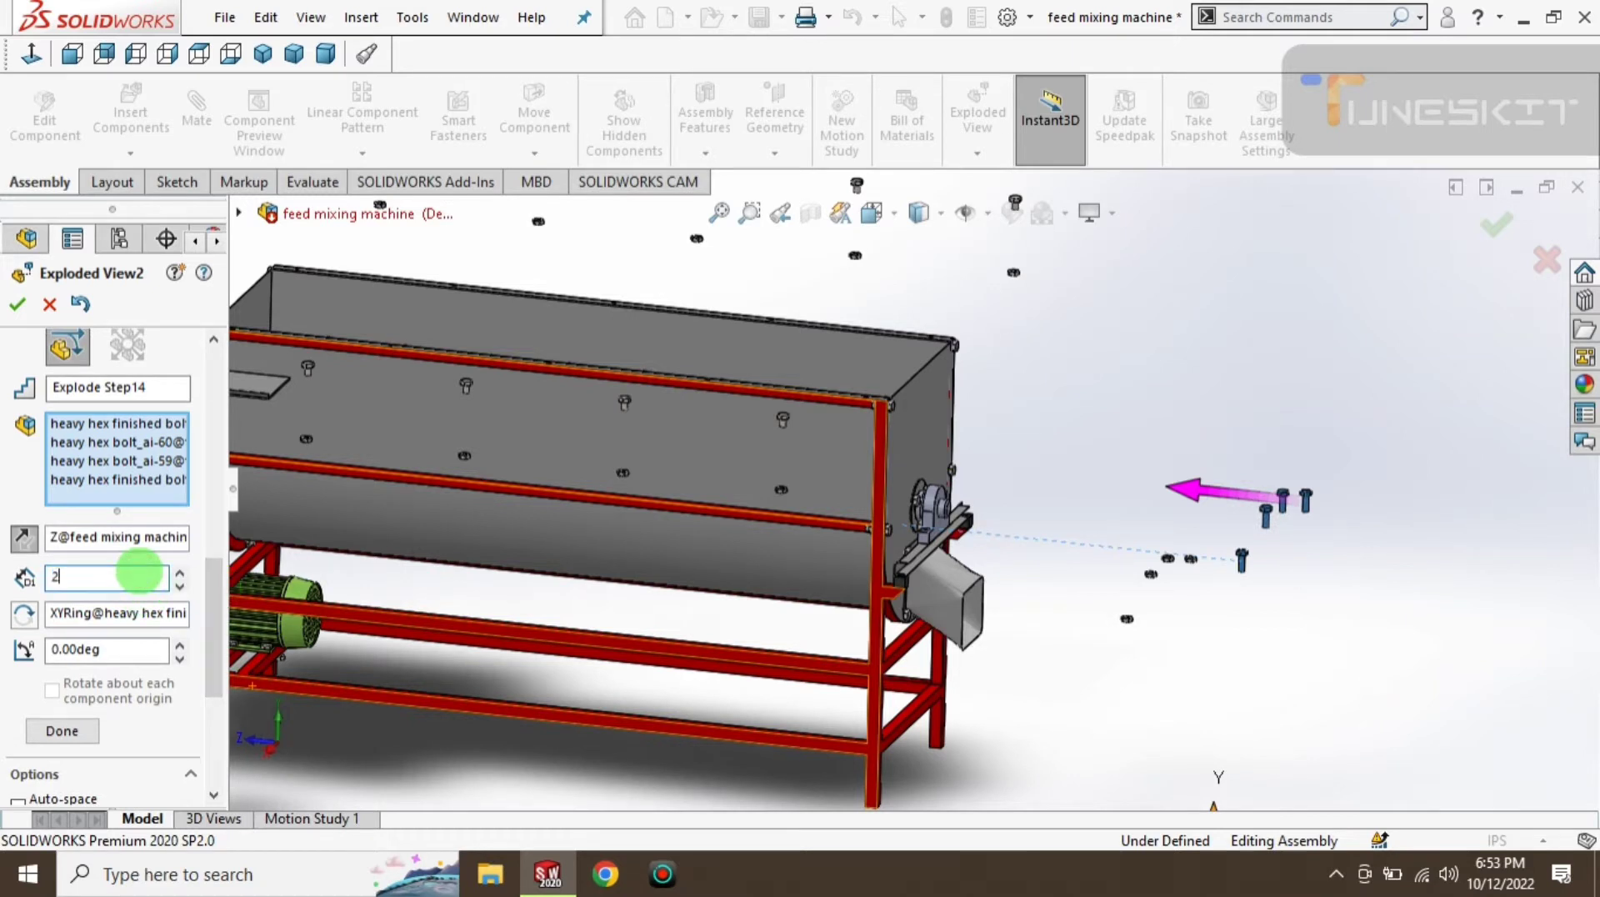
left_click(81, 685)
scroll(135, 698, "down", 2)
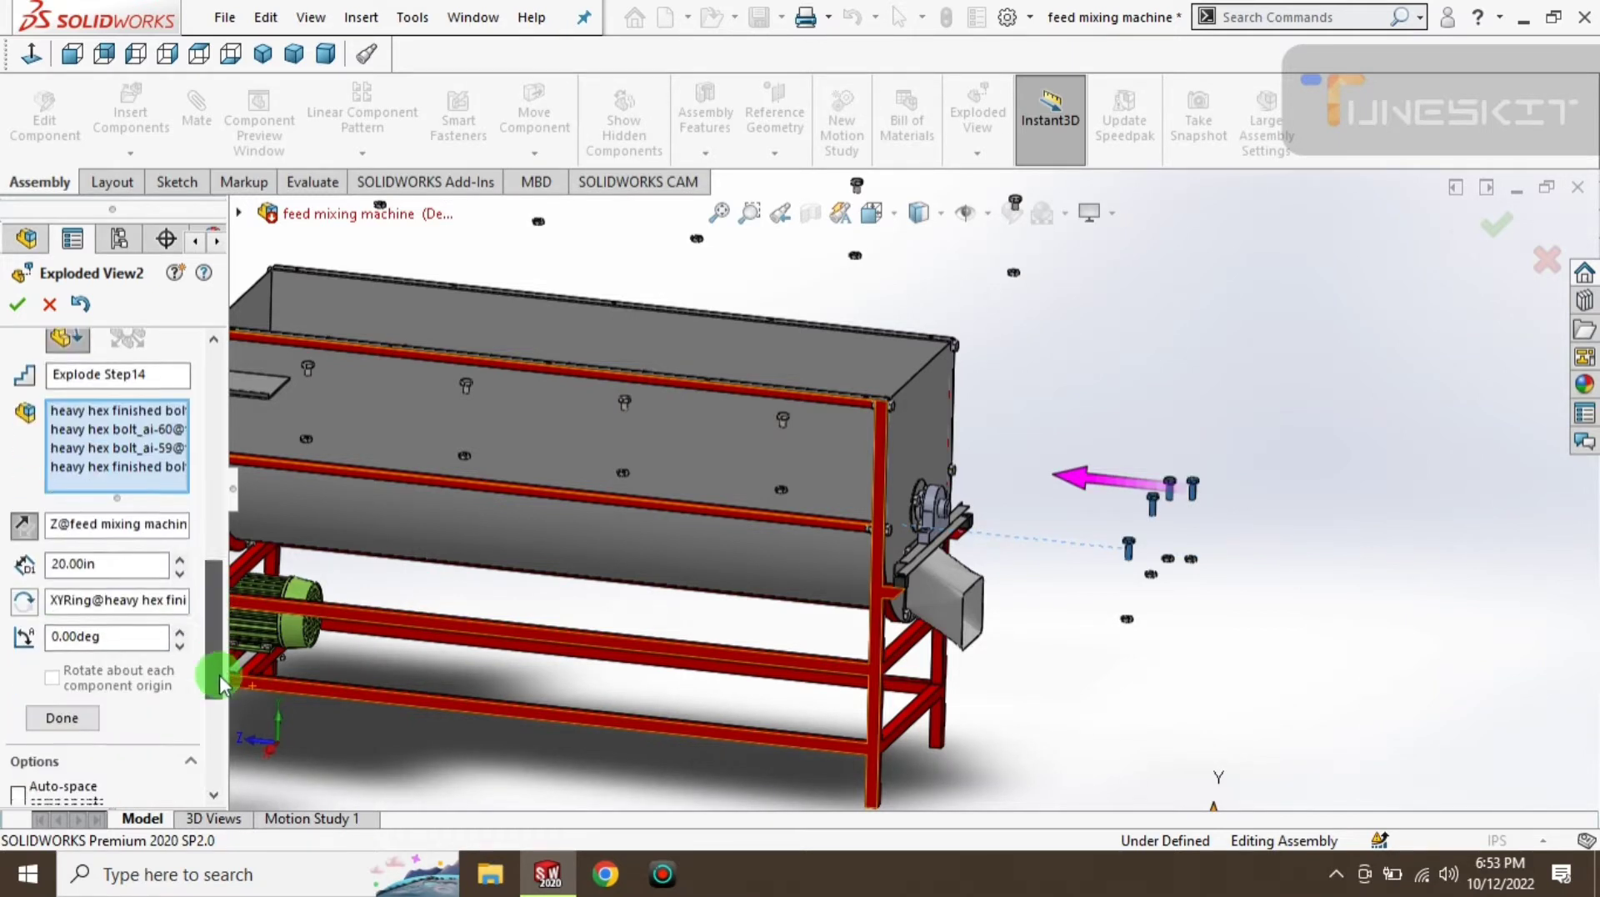
left_click(75, 671)
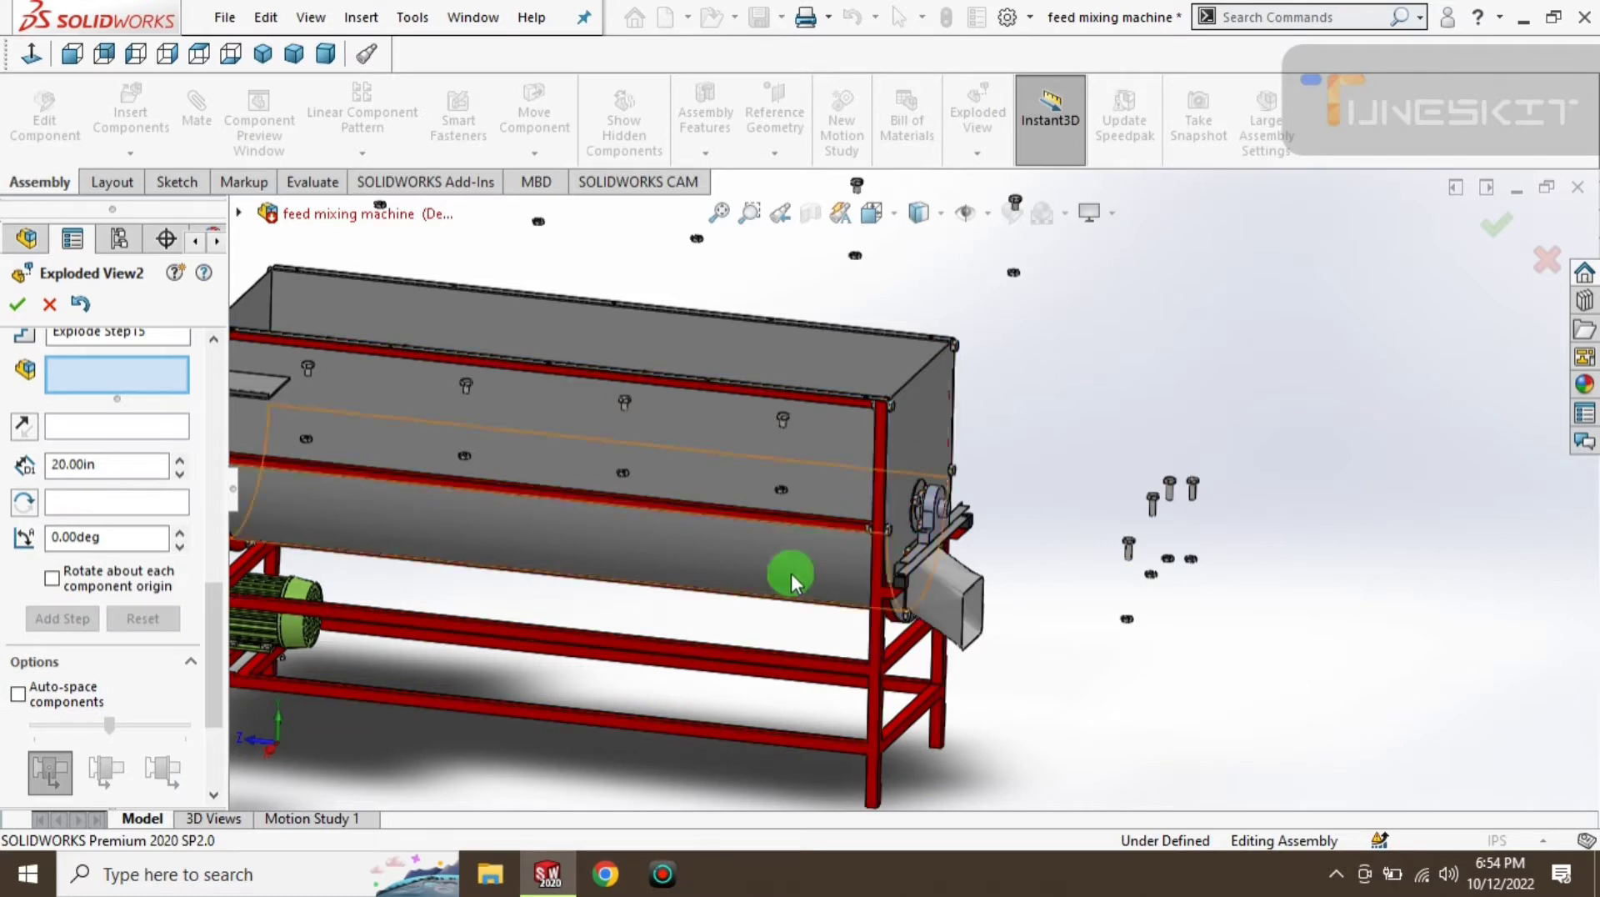
- Select bearing b h-2, bracket bar b-1 and rubber bar 1by 1 rub-3
scroll(898, 558, "down", 3)
scroll(971, 502, "down", 3)
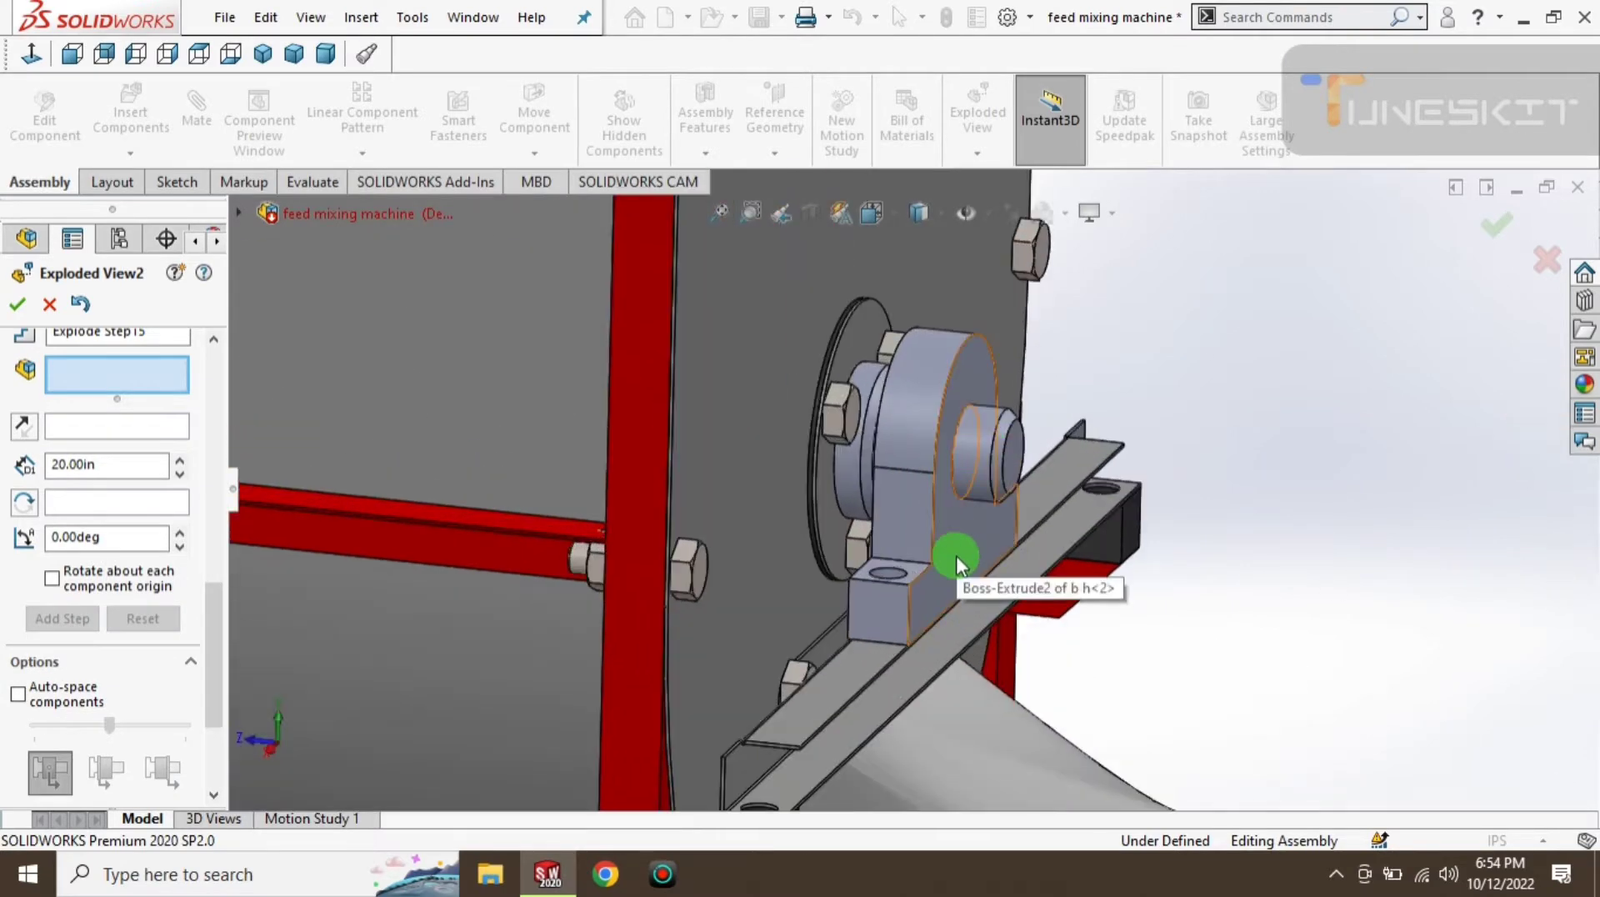
left_click(956, 555)
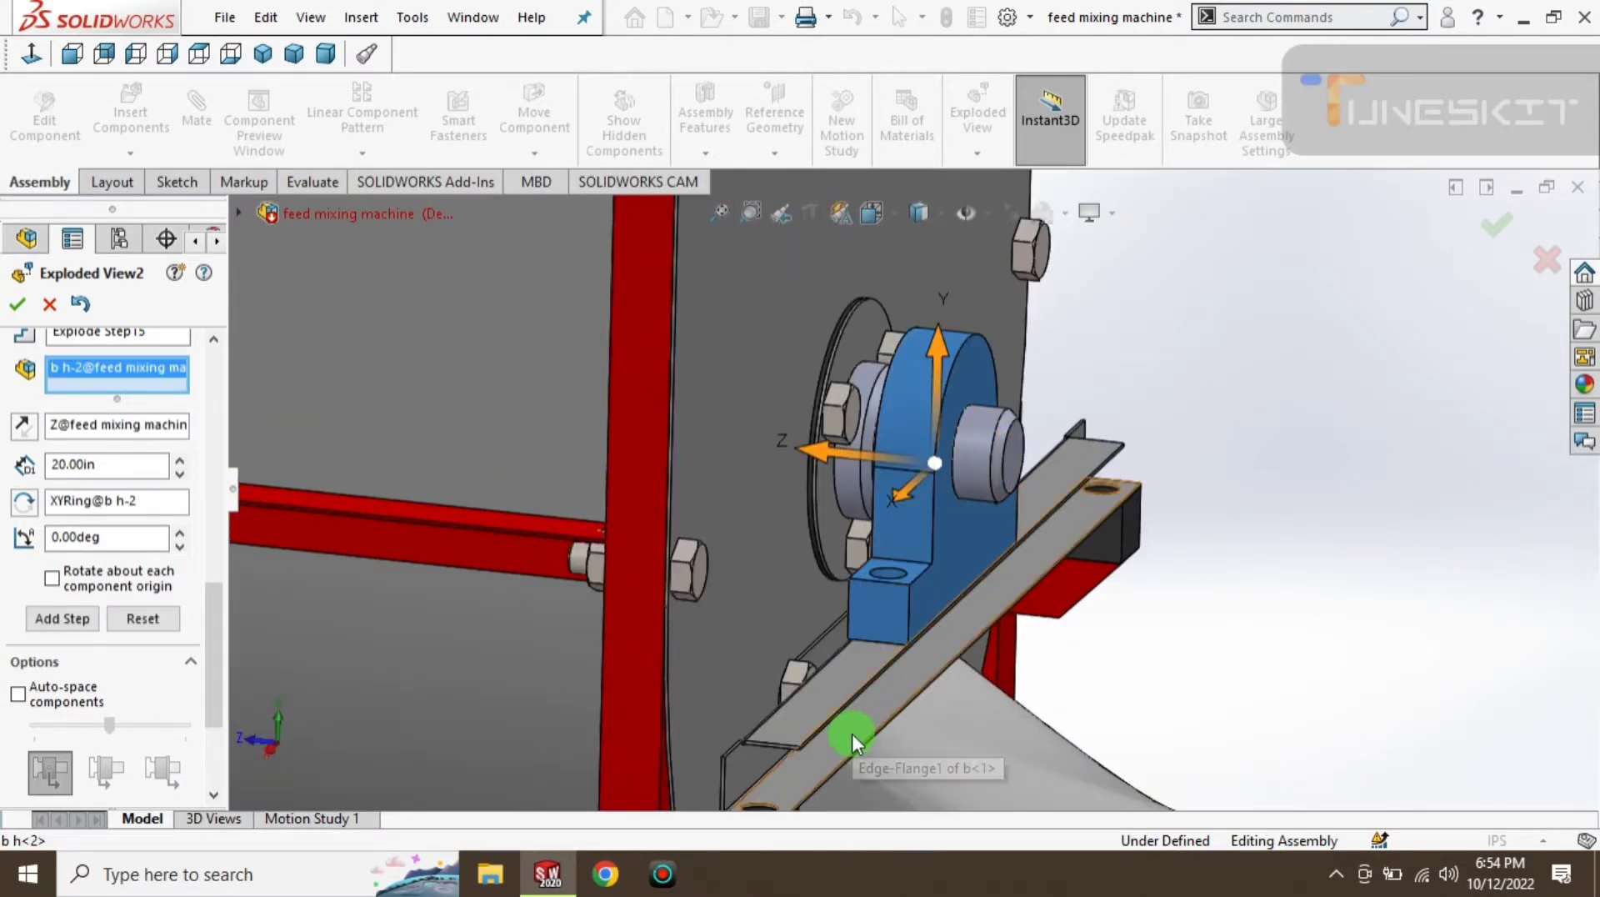
scroll(852, 733, "up", 1)
middle_click_drag(857, 718, 837, 711, "ctrl")
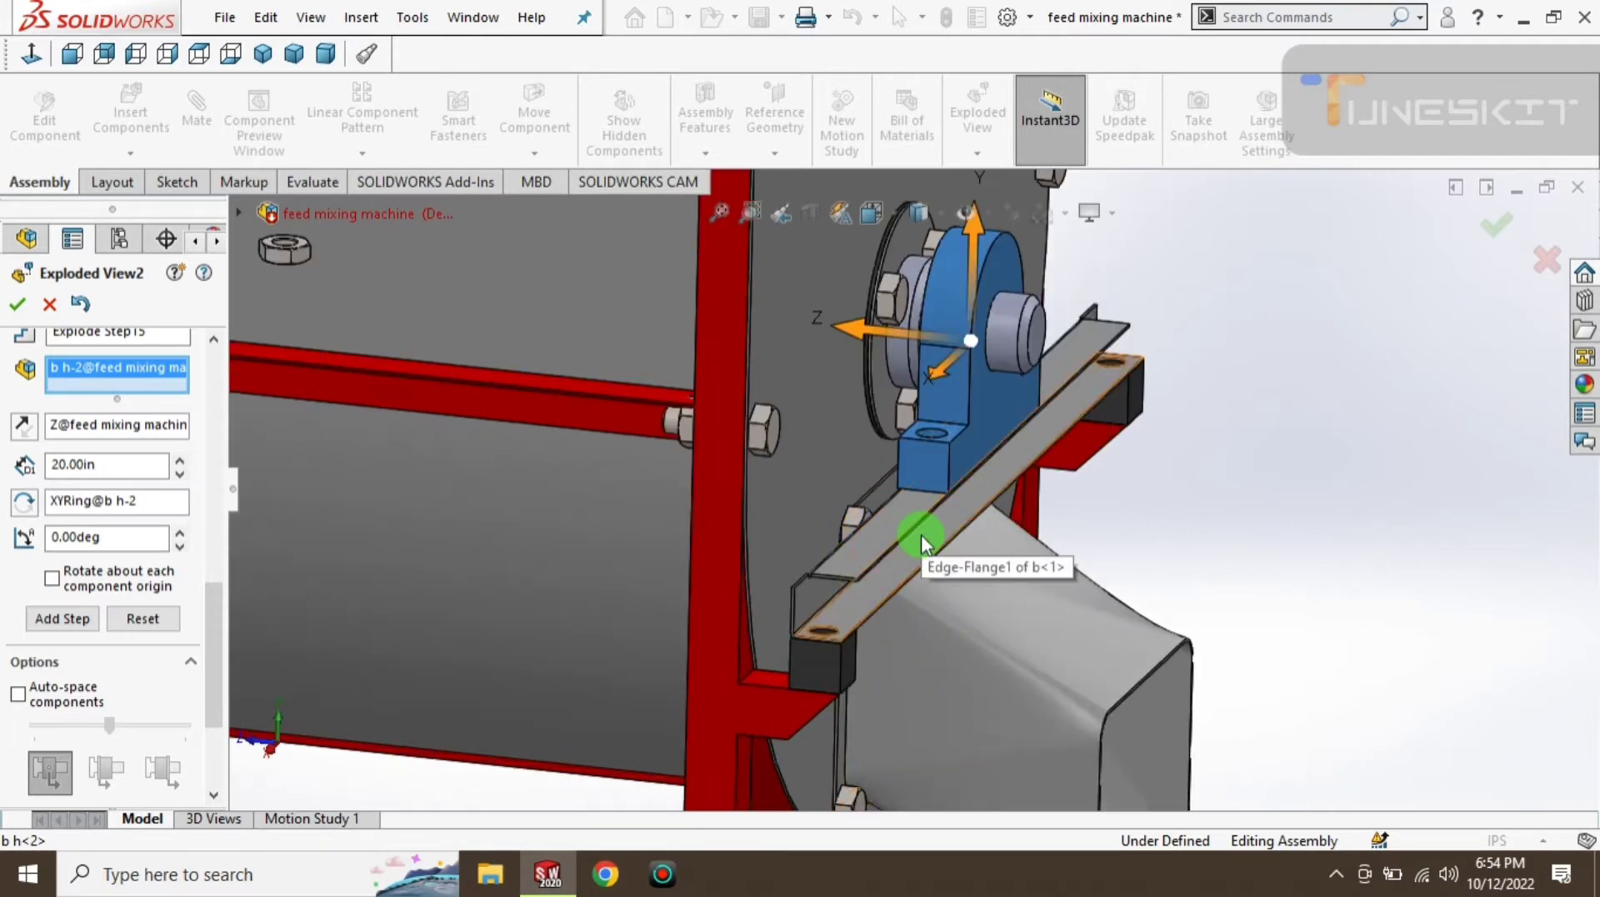
left_click(833, 538)
left_click(614, 664)
- Orbit to the pulley side, then return to the isometric view
scroll(568, 671, "up", 2)
mouse_move(568, 672)
middle_mouse_down()
mouse_move(625, 607)
mouse_move(589, 643)
mouse_move(392, 528)
mouse_move(696, 519)
mouse_move(607, 454)
mouse_move(1080, 501)
middle_mouse_up()
scroll(607, 454, "up", 3)
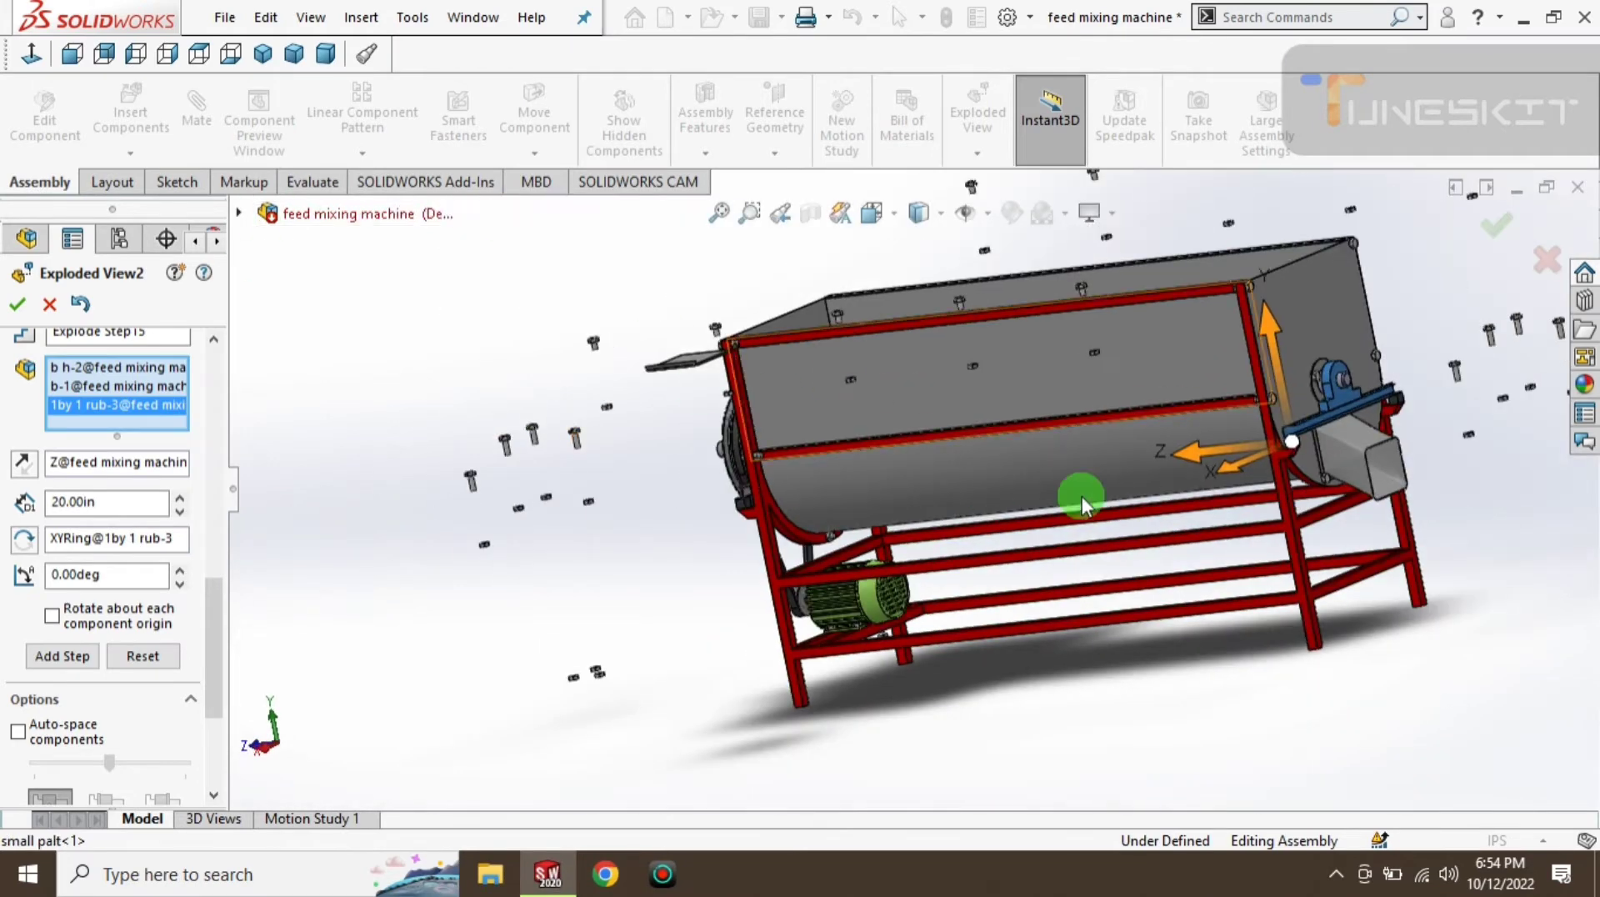
left_click(263, 54)
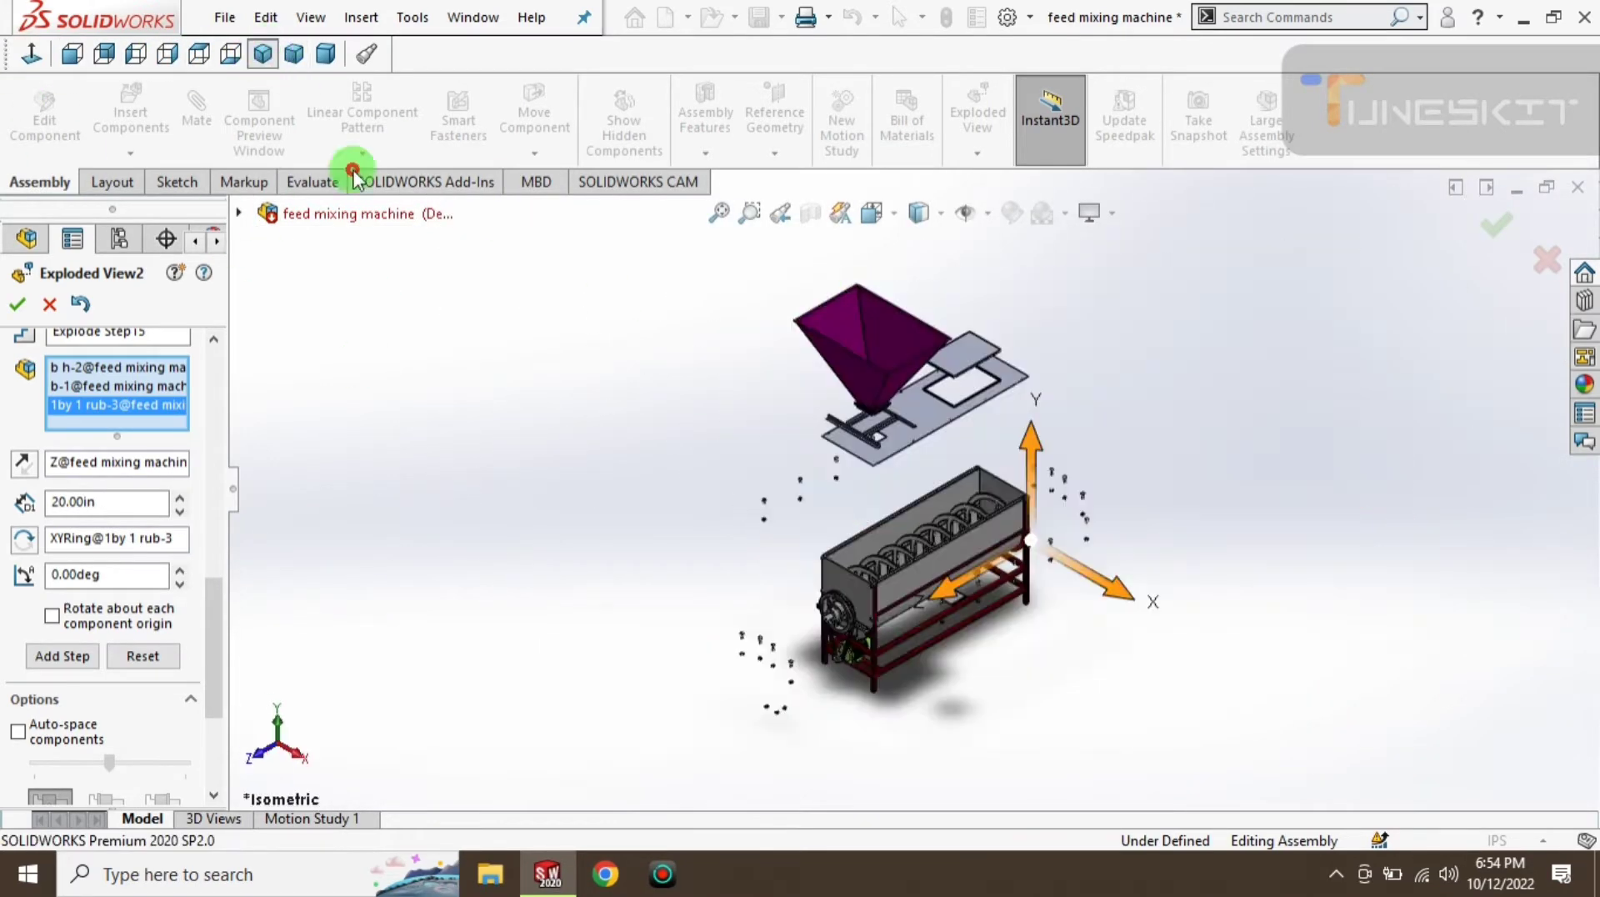
key("space")
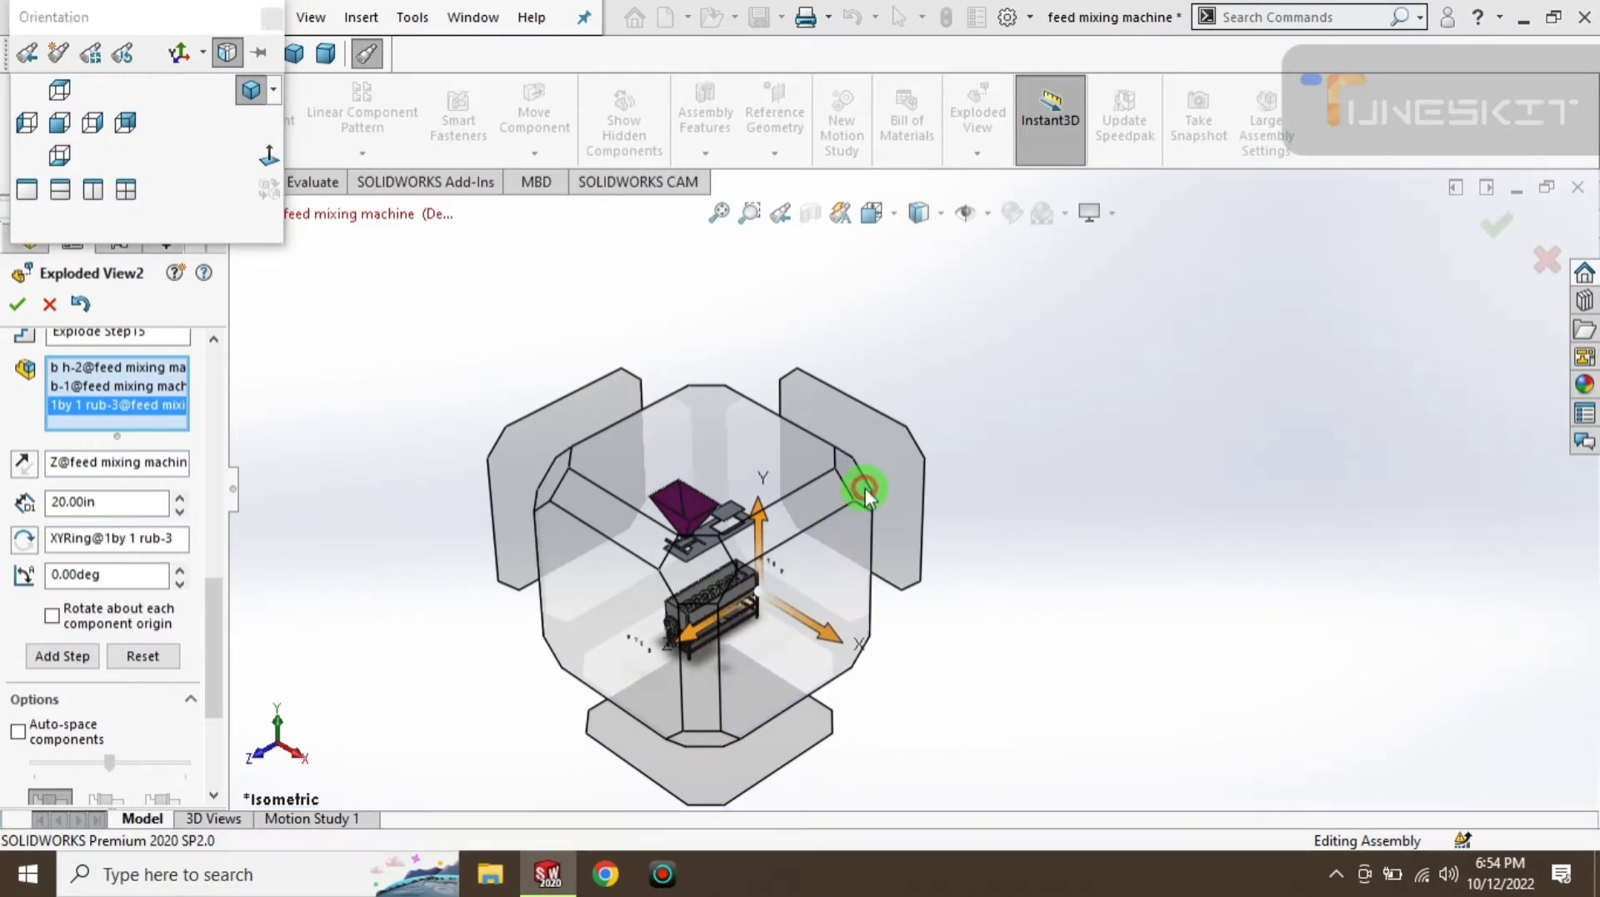
- From the right-side view, pull the bearing and bar assembly outward and commit its 15 in step
left_click(865, 490)
scroll(954, 647, "down", 5)
scroll(812, 337, "down", 5)
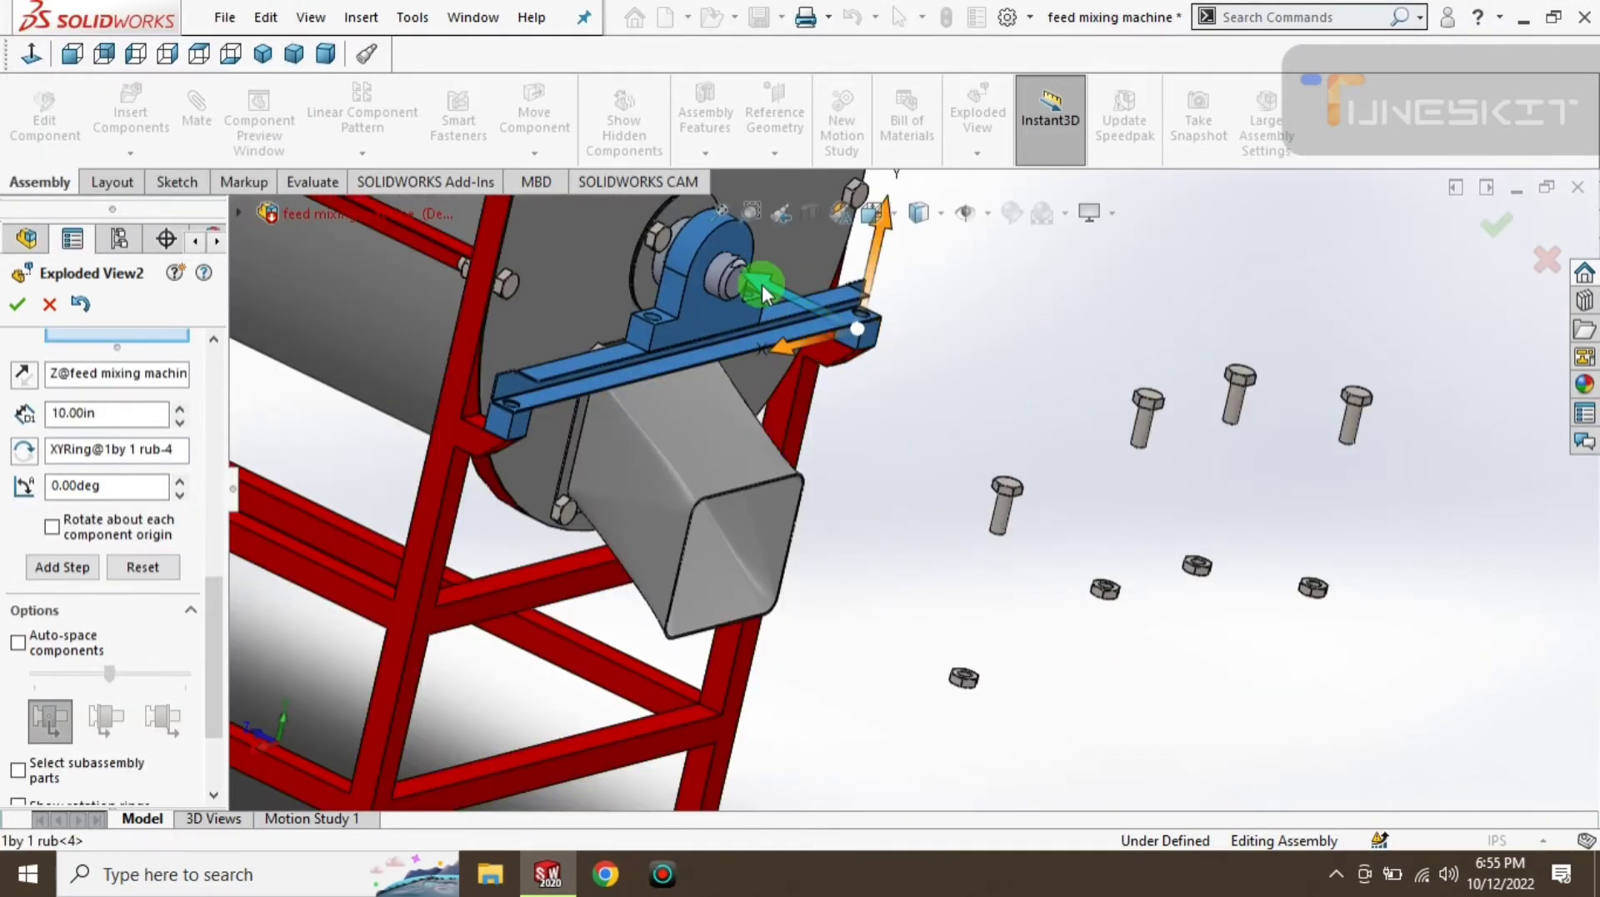
left_click_drag(762, 284, 1058, 458)
left_click(127, 456)
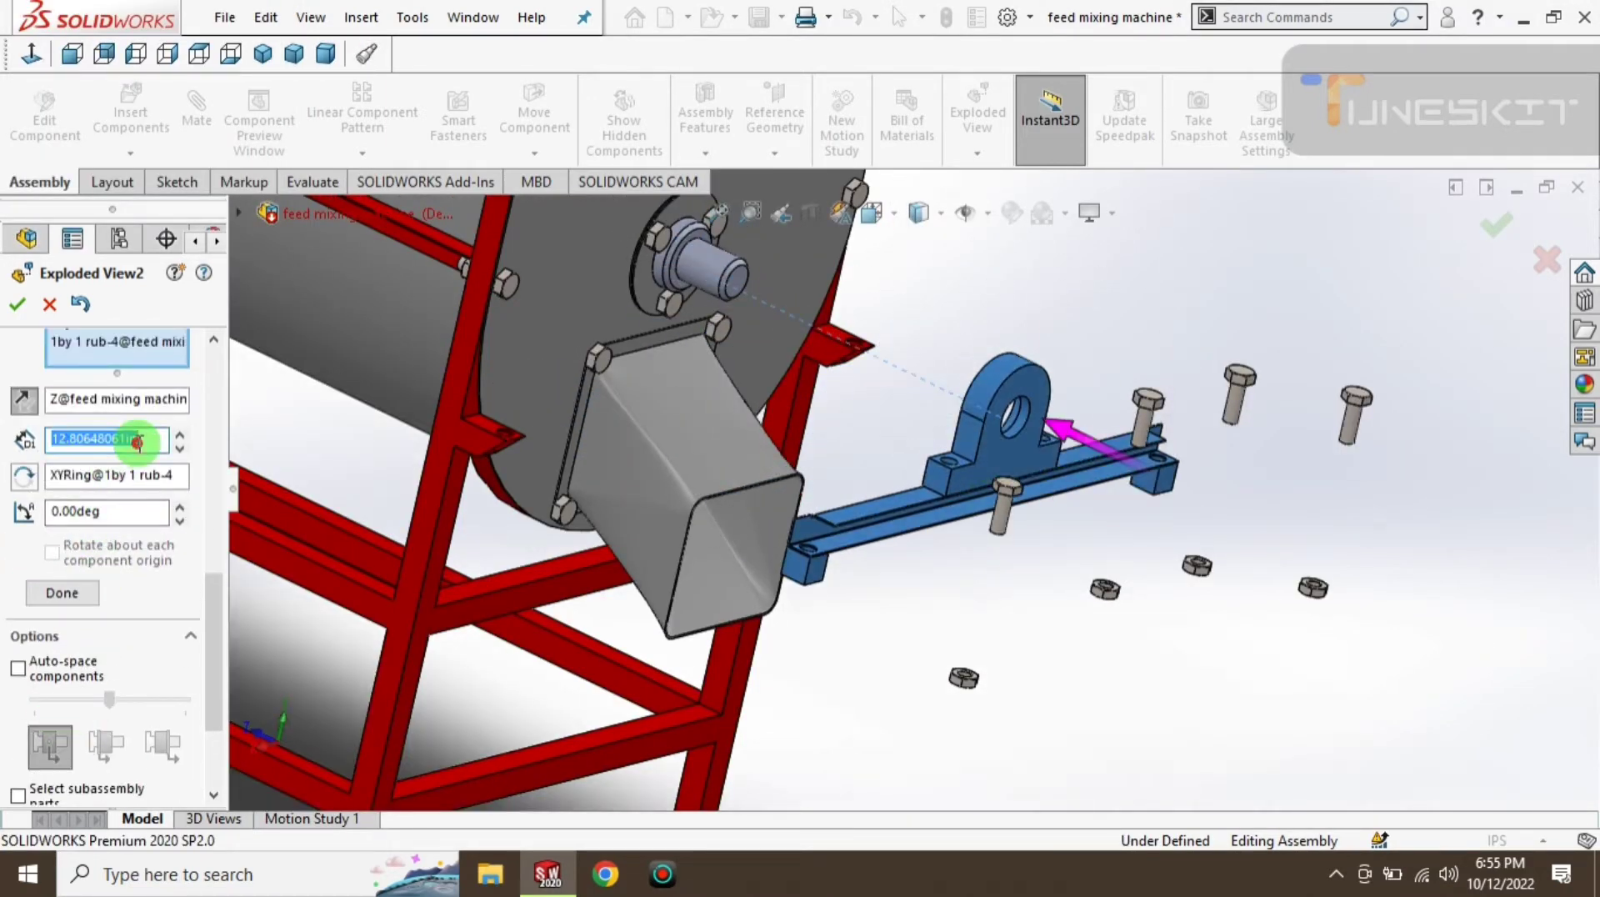
type("15")
left_click(92, 592)
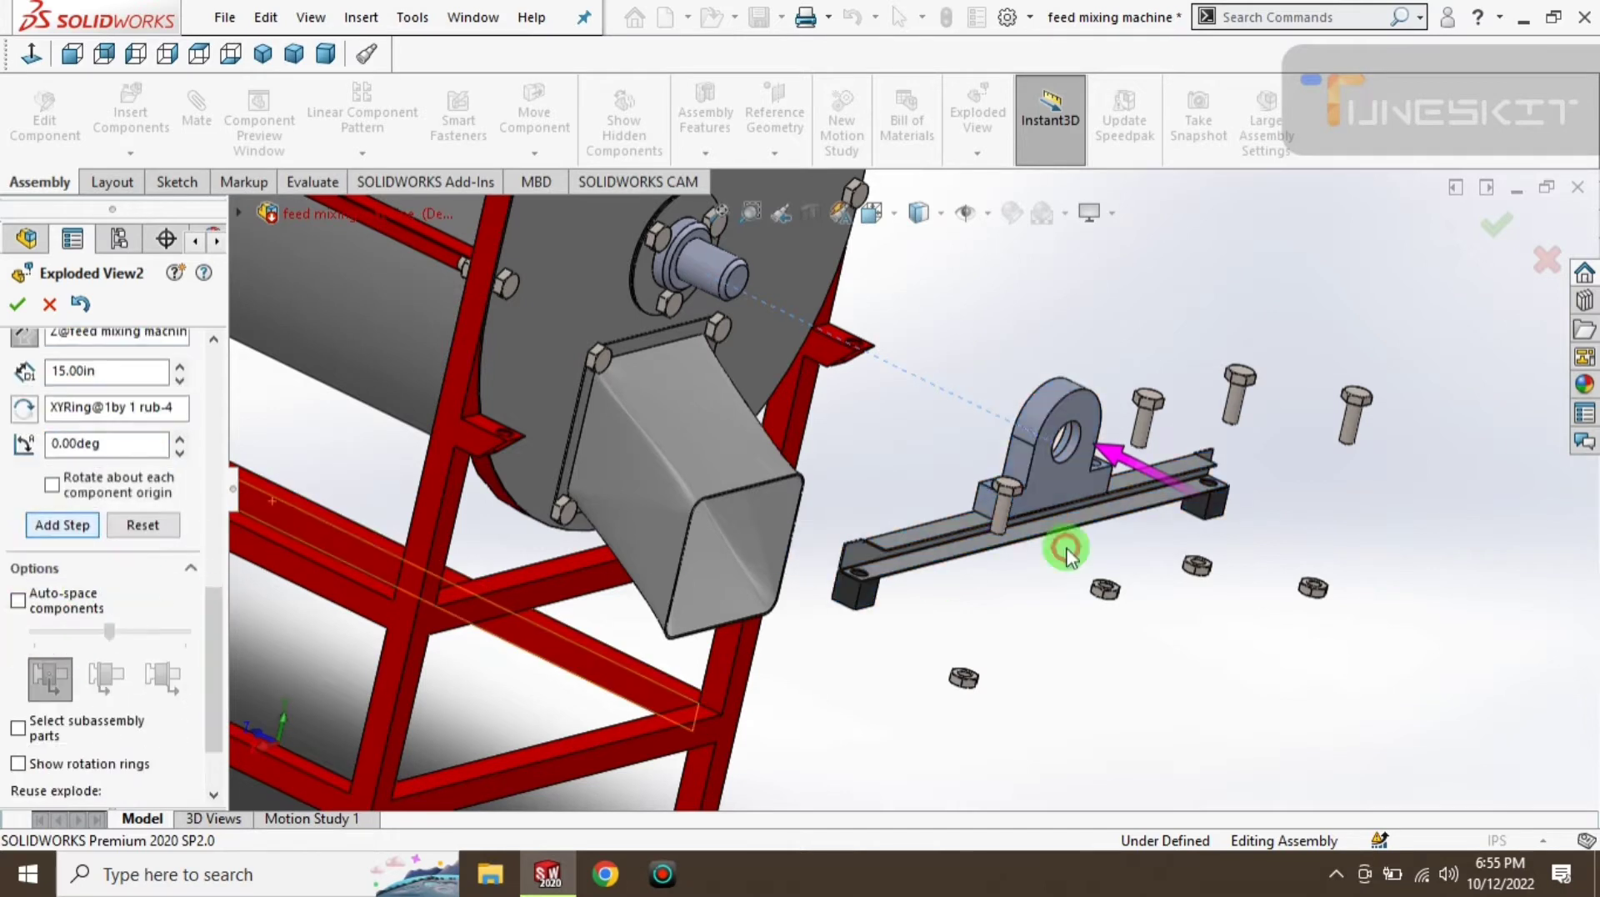
- Lift the bearing block bracket (bearing b h-2) 10 in along Y as its own explode step
left_click(1057, 409)
left_click_drag(1085, 333, 893, 428)
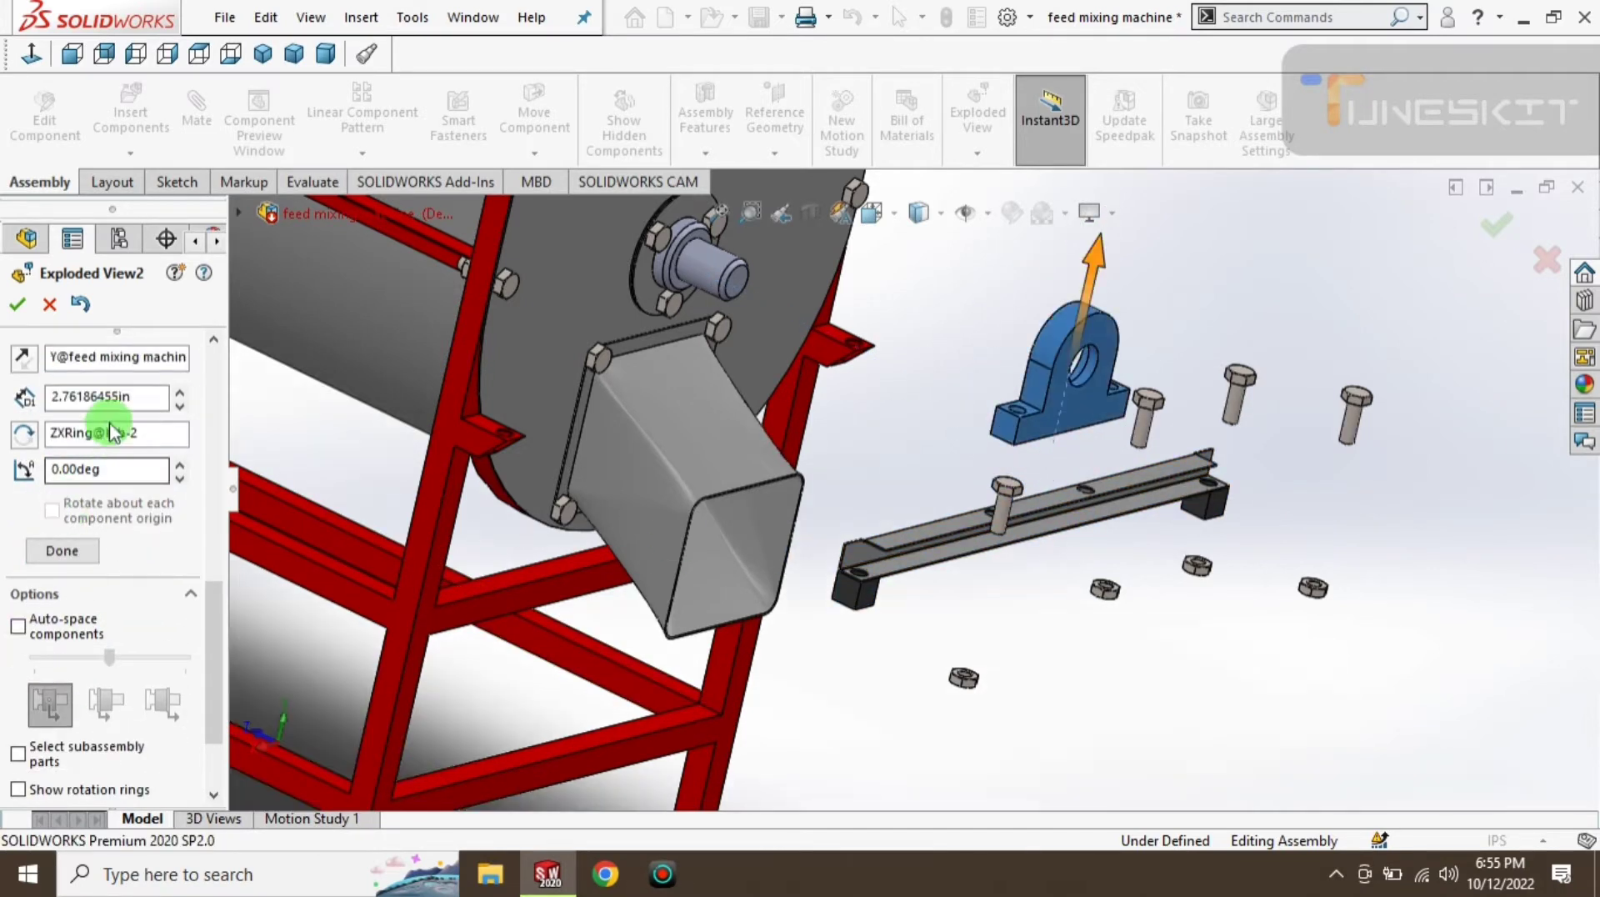
type("0")
key("Return")
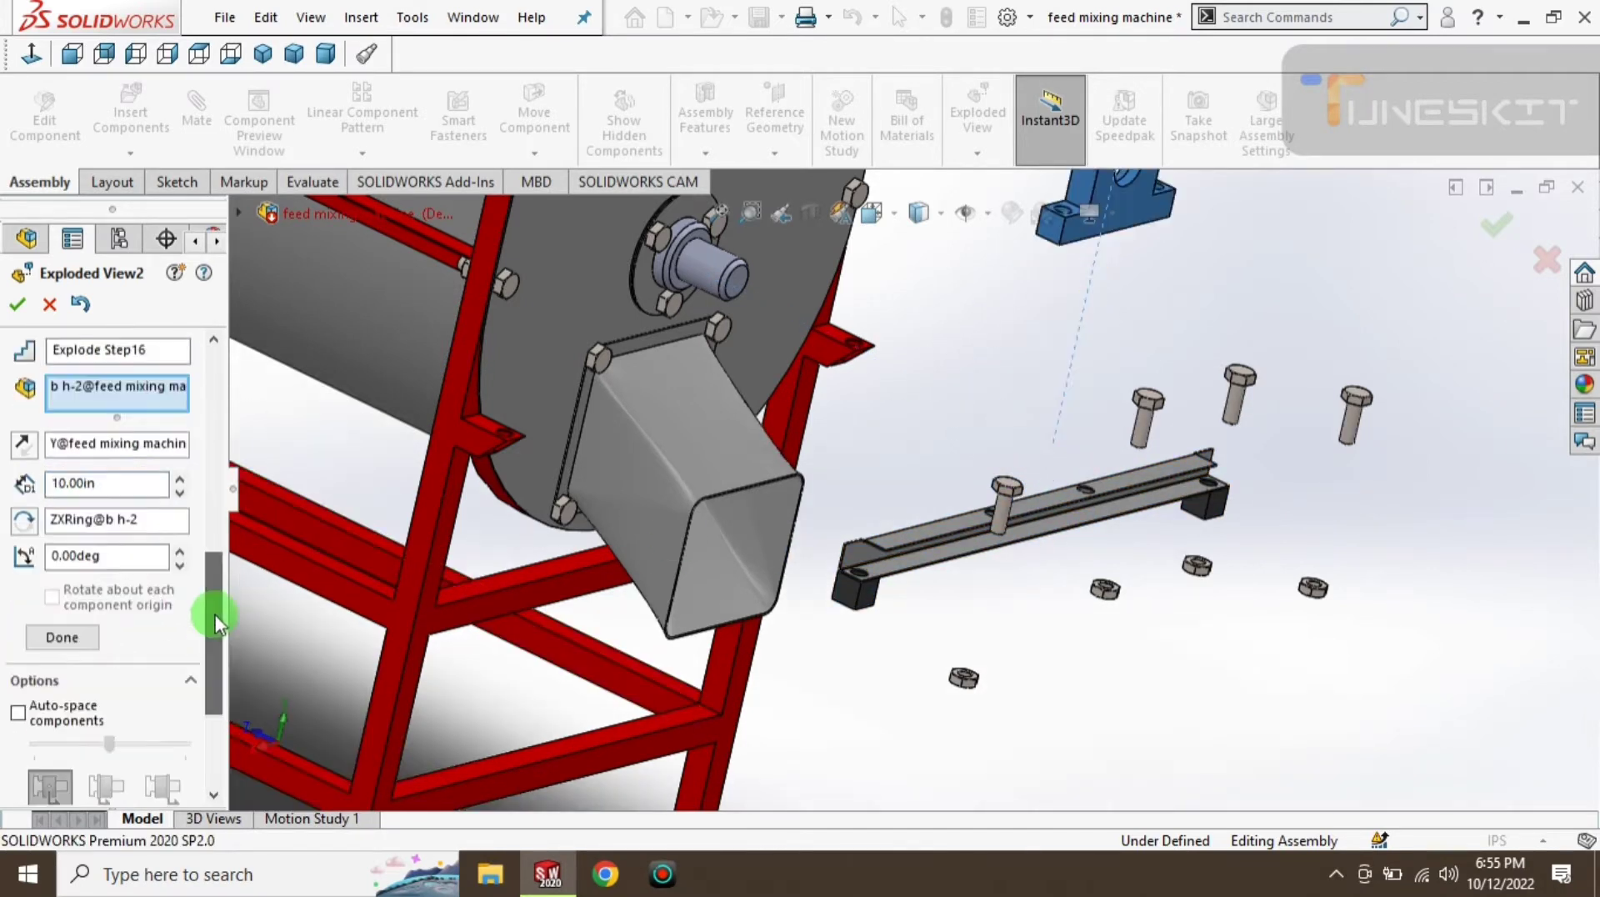
left_click(62, 637)
- Select both rubber blocks (rub-3, rub-4) and drag them down along Y below the bracket
left_click(851, 593)
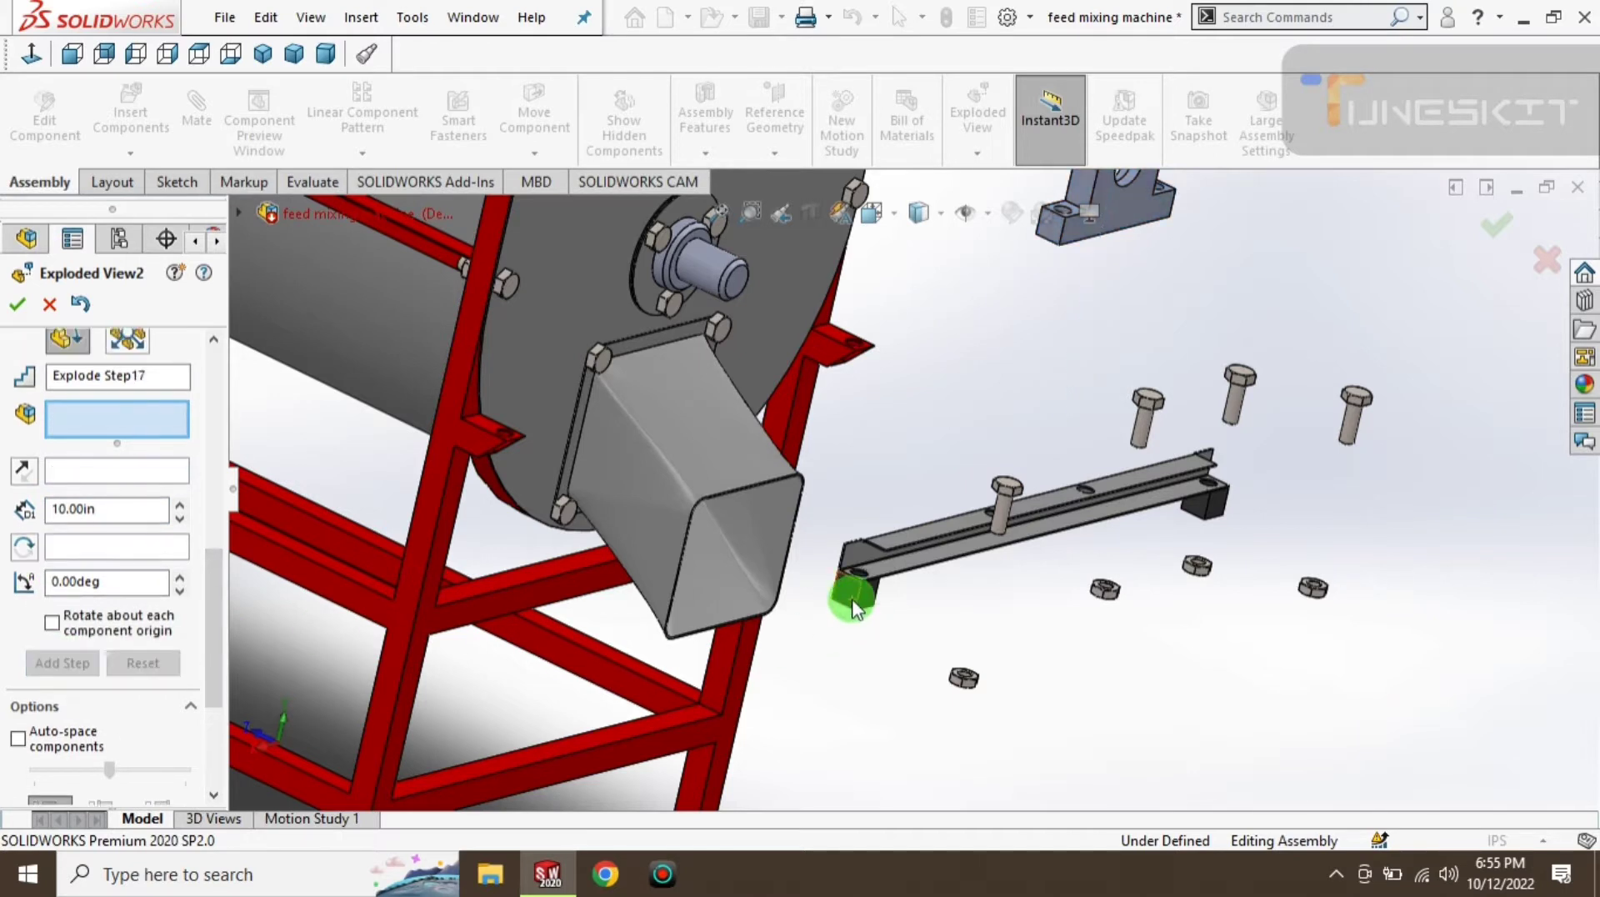
left_click(1201, 518)
left_click_drag(1235, 408, 1208, 466)
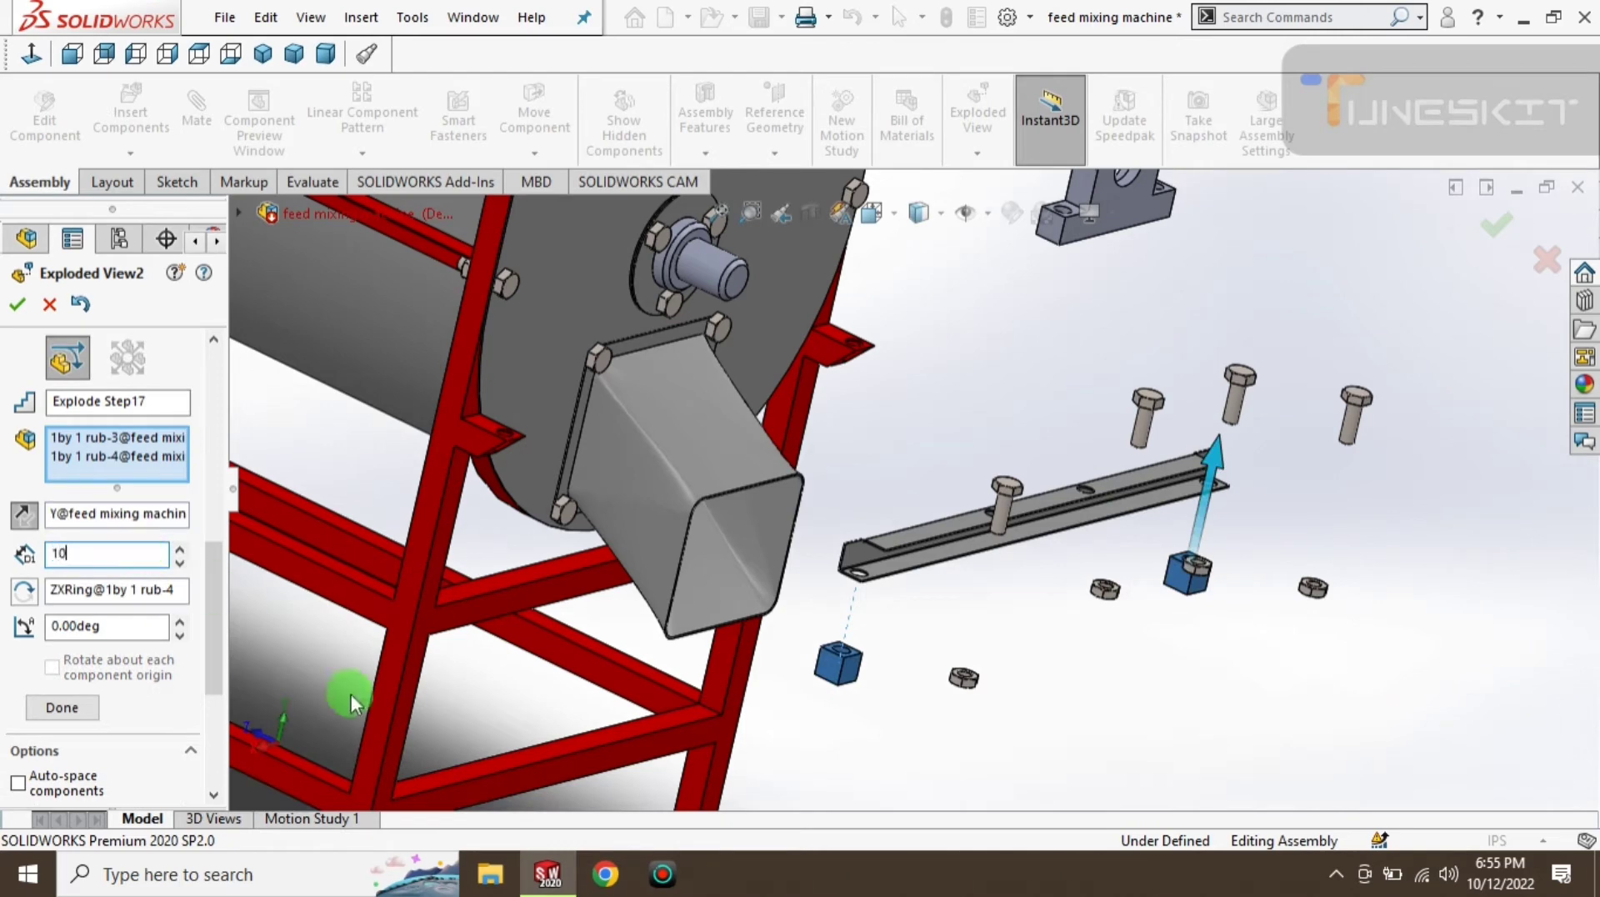
- Commit the rubber-block explode step and switch to the isometric view
left_click(62, 654)
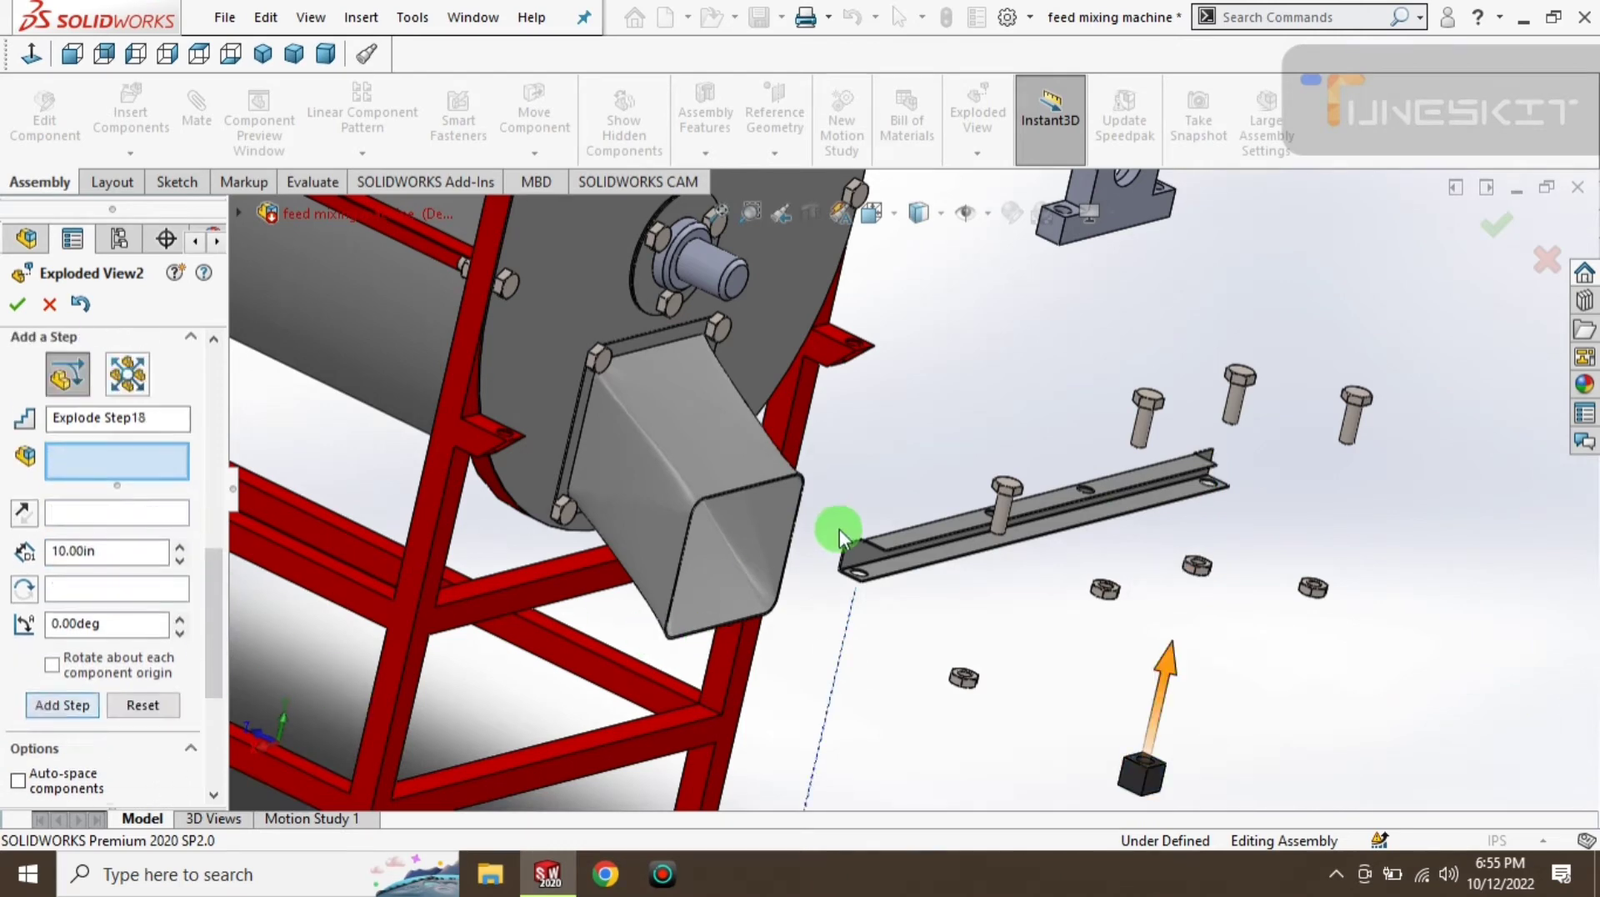
scroll(702, 582, "up", 3)
scroll(781, 421, "down", 2)
scroll(783, 480, "down", 2)
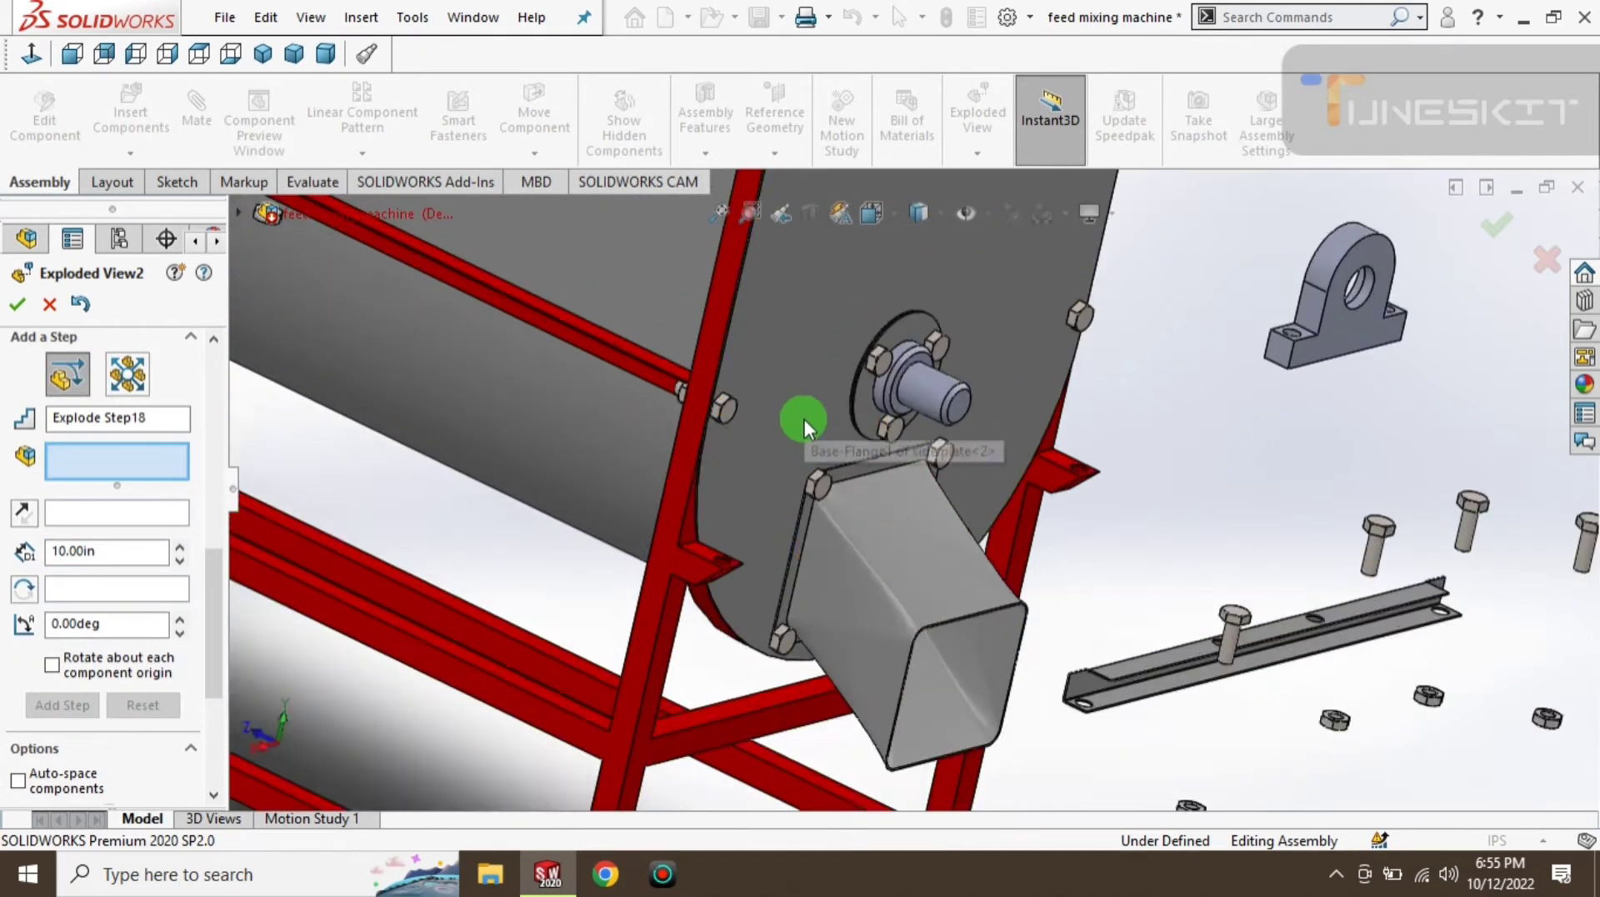
scroll(791, 450, "down", 2)
scroll(784, 482, "up", 1)
scroll(746, 514, "up", 2)
scroll(711, 525, "up", 2)
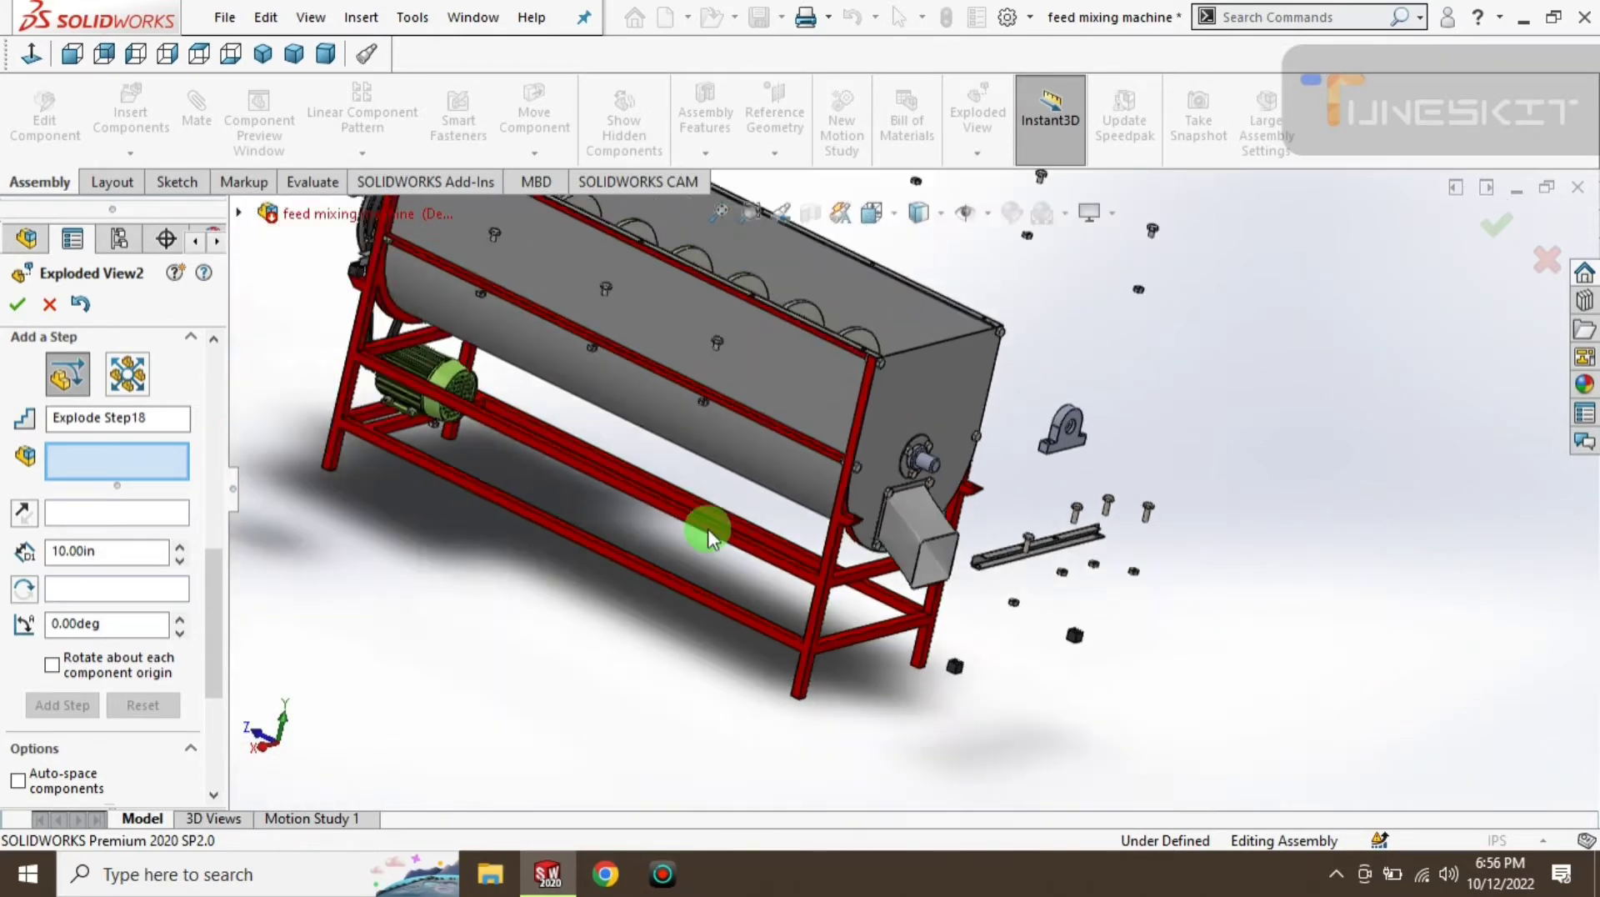
scroll(700, 527, "up", 1)
left_click(262, 54)
scroll(797, 674, "down", 3)
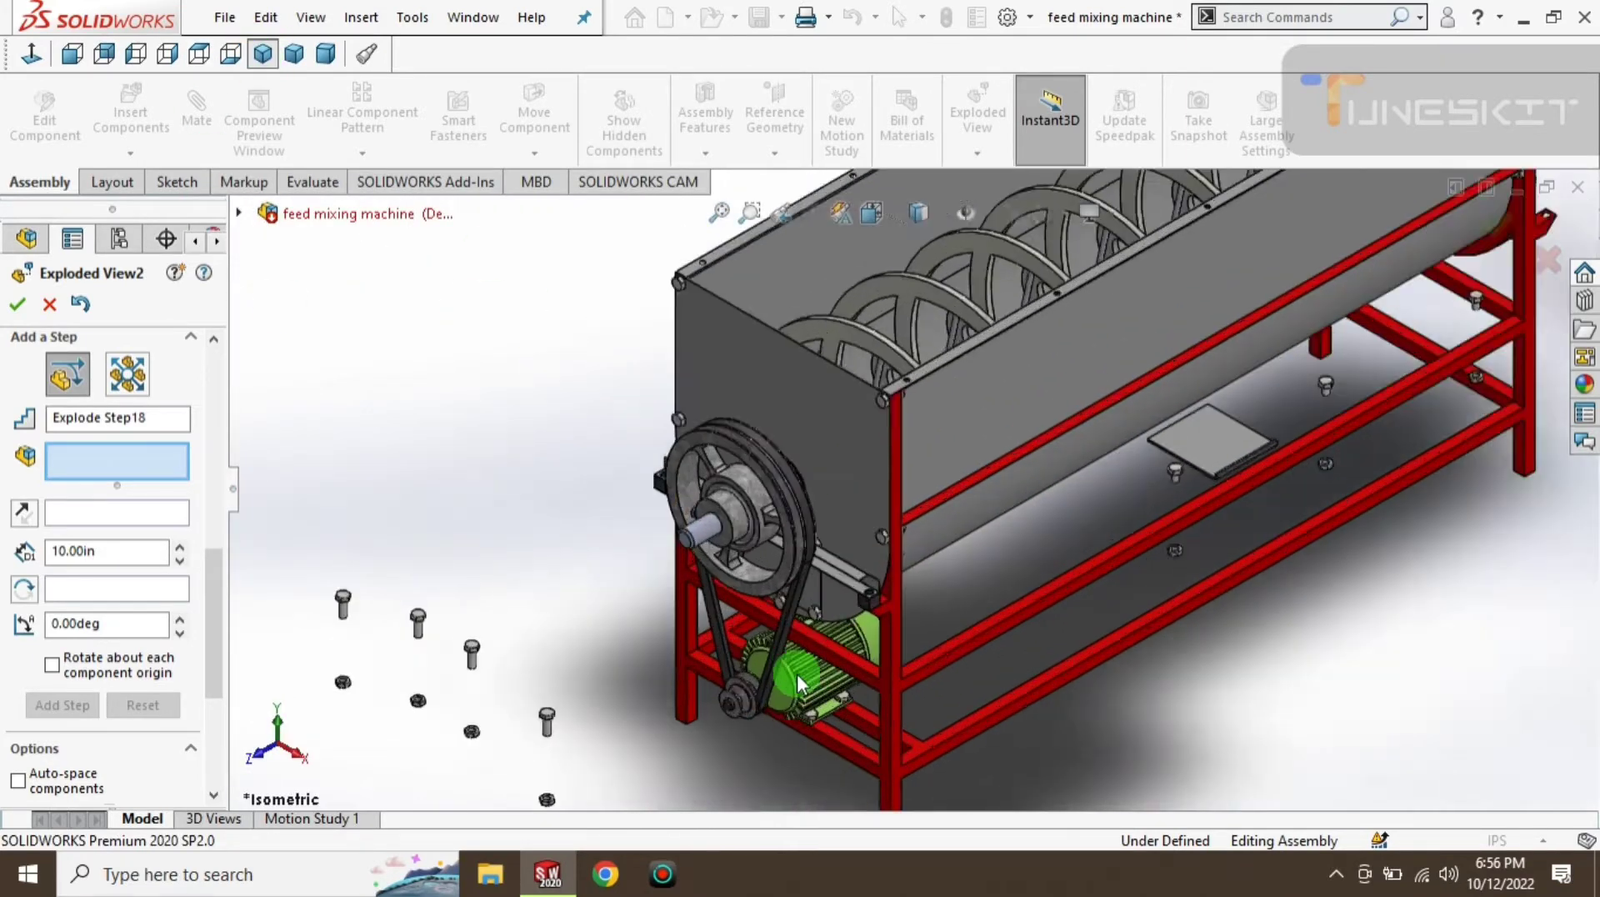
scroll(788, 689, "down", 3)
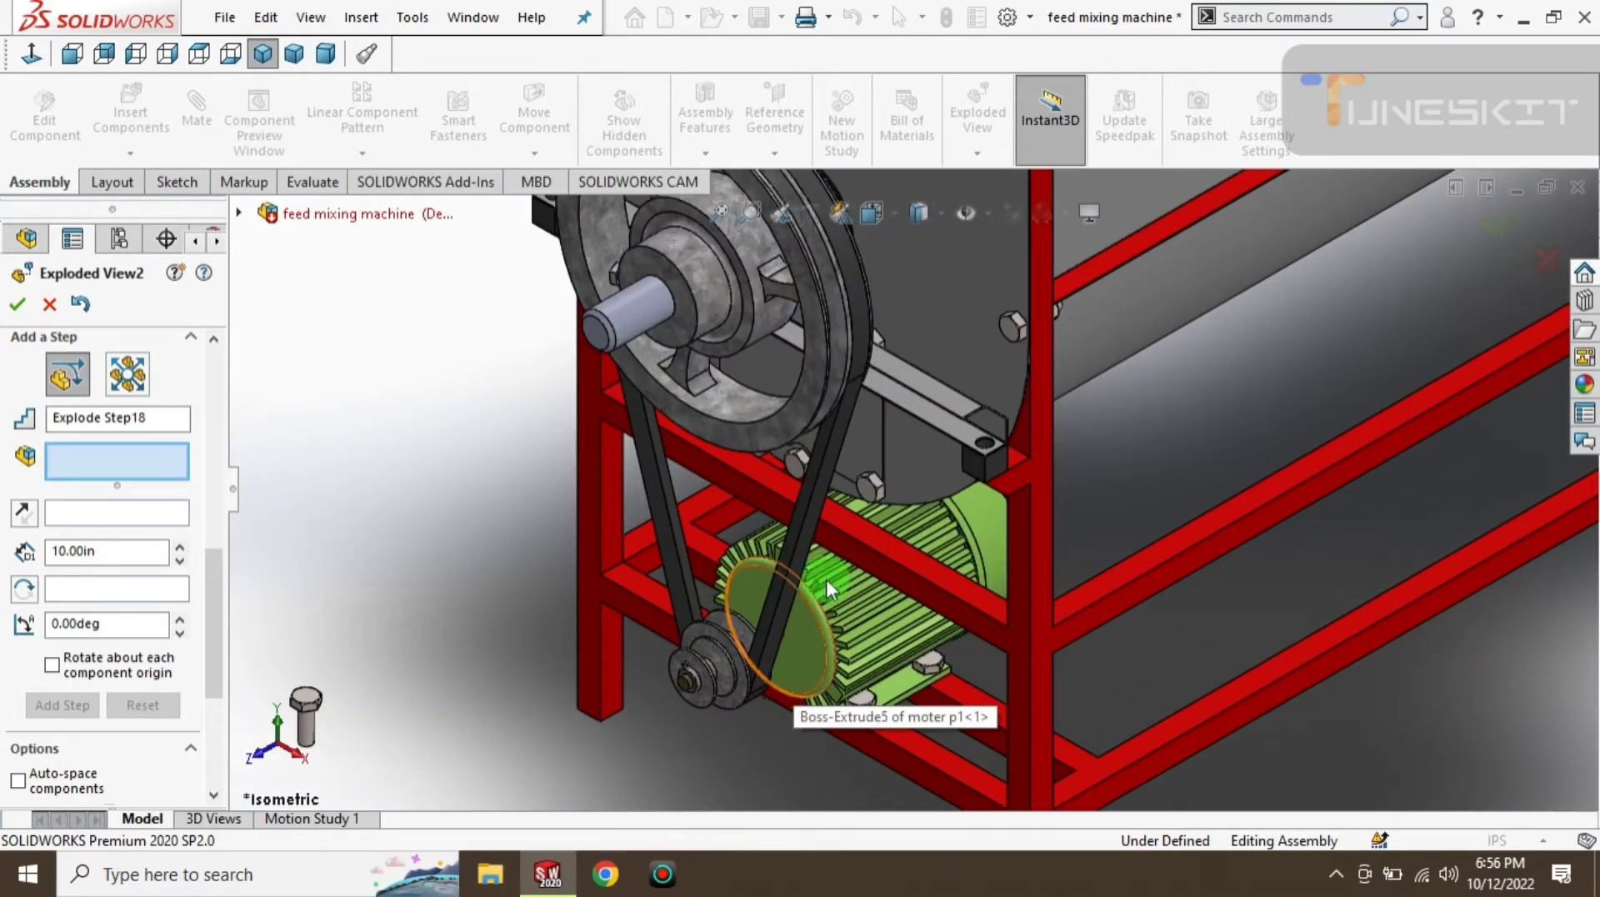
scroll(782, 503, "up", 2)
scroll(685, 500, "up", 2)
scroll(933, 632, "down", 1)
scroll(933, 632, "down", 3)
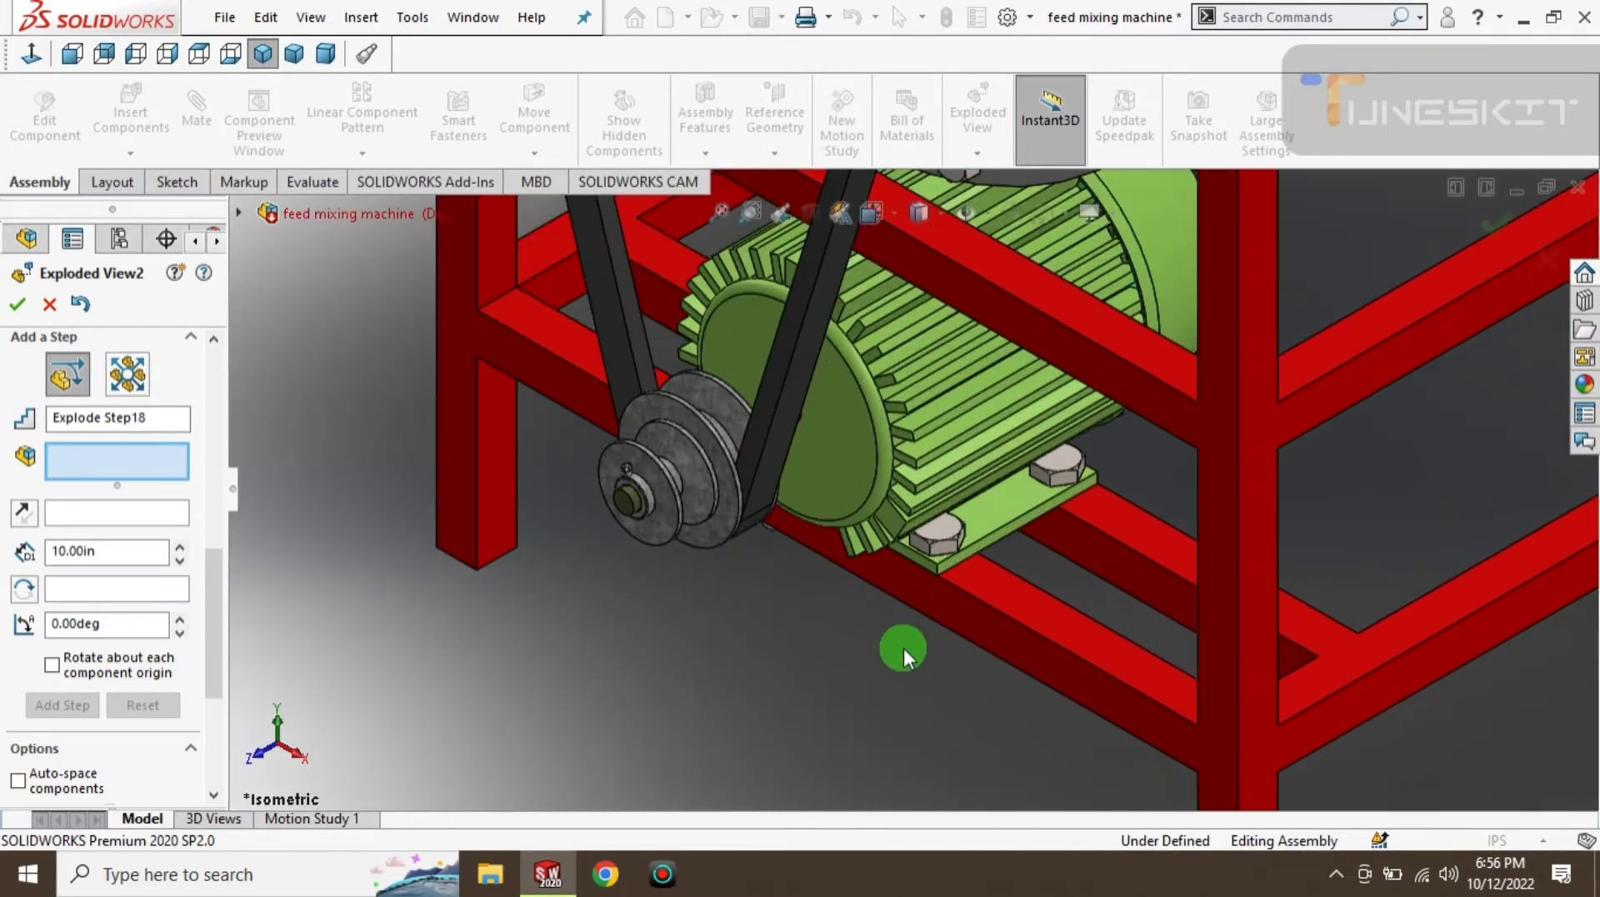
scroll(658, 396, "up", 3)
scroll(750, 329, "up", 2)
scroll(883, 397, "down", 4)
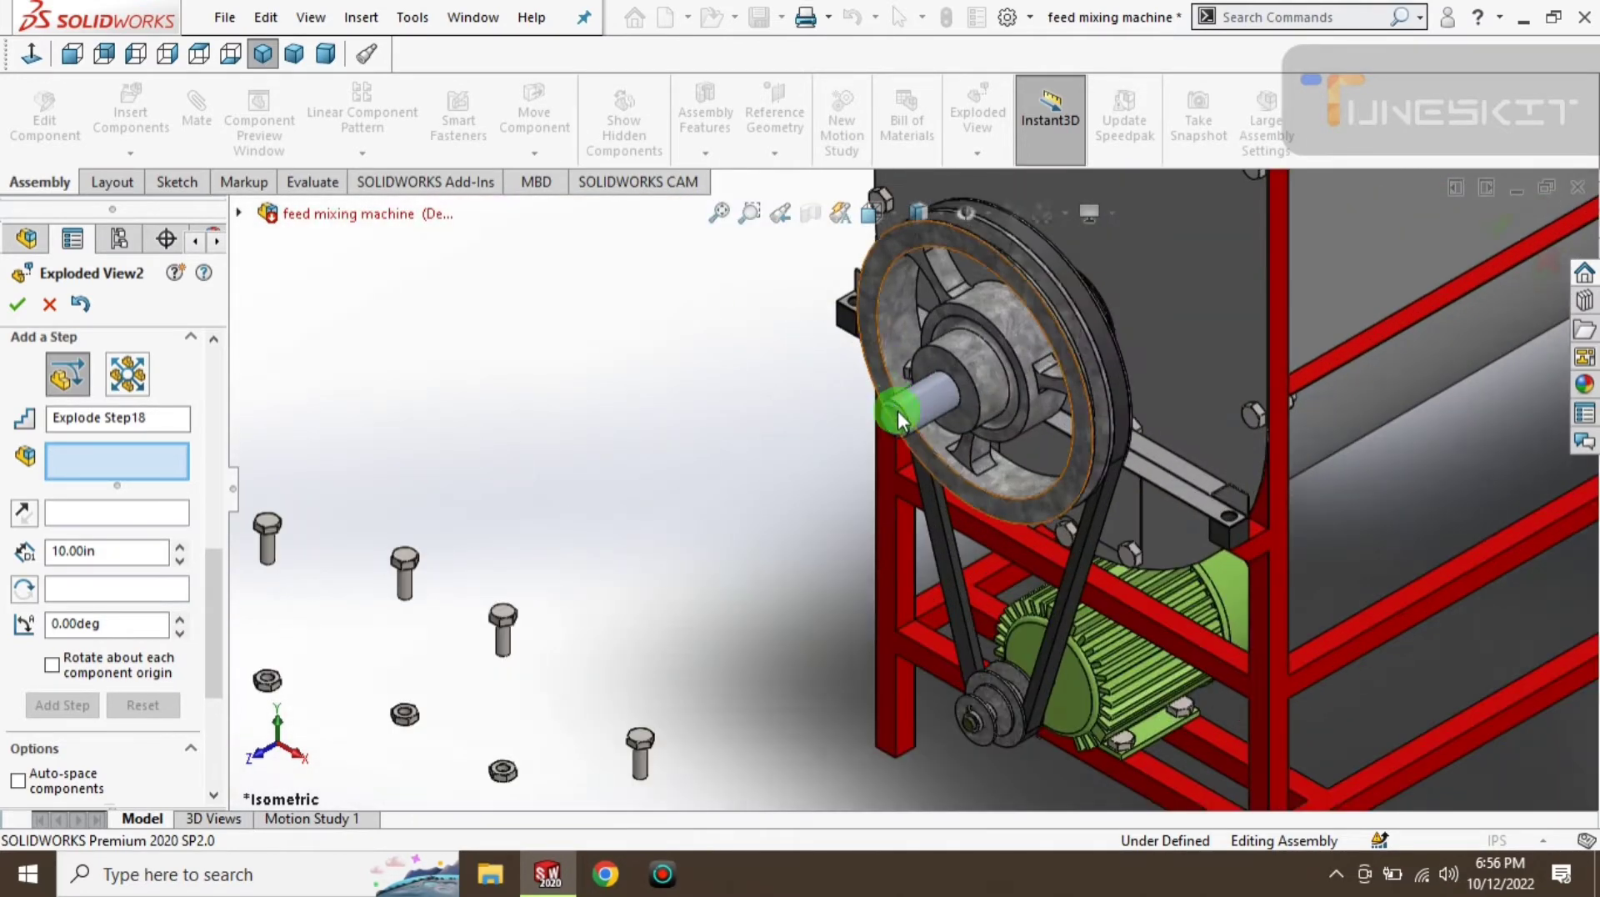
scroll(910, 371, "down", 2)
scroll(904, 333, "up", 2)
- Explode bolt-1 30 in along X away from the large pulley shaft
left_click(903, 278)
scroll(833, 400, "up", 2)
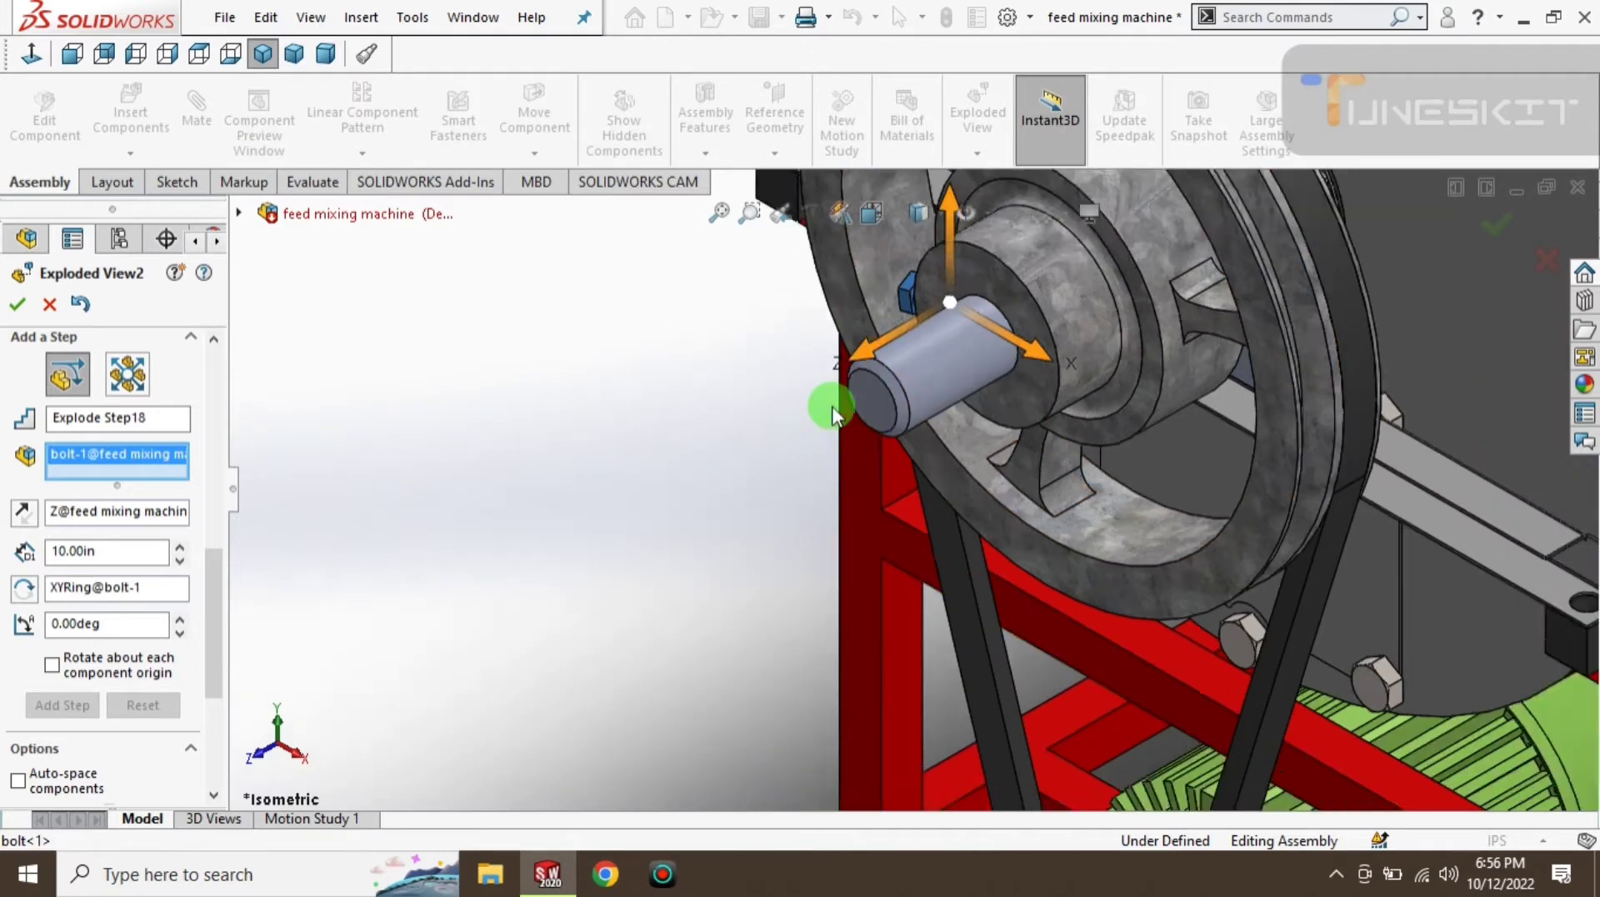
scroll(769, 431, "up", 2)
scroll(770, 432, "up", 1)
scroll(1015, 460, "up", 1)
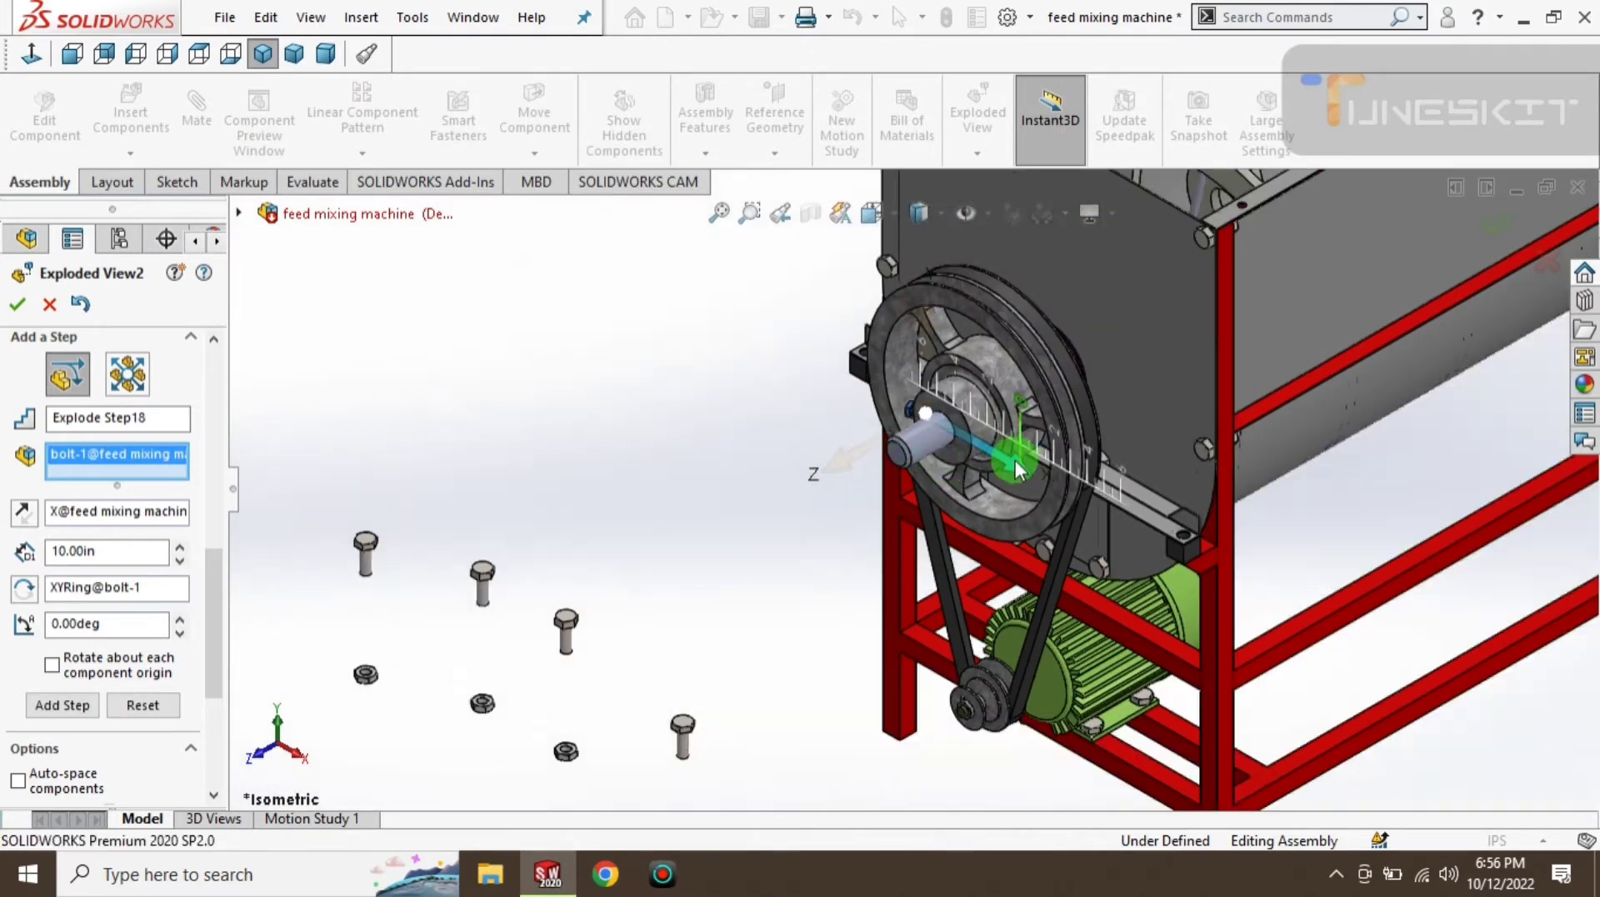
mouse_move(1015, 460)
left_mouse_down()
mouse_move(820, 388)
mouse_move(688, 310)
left_mouse_up()
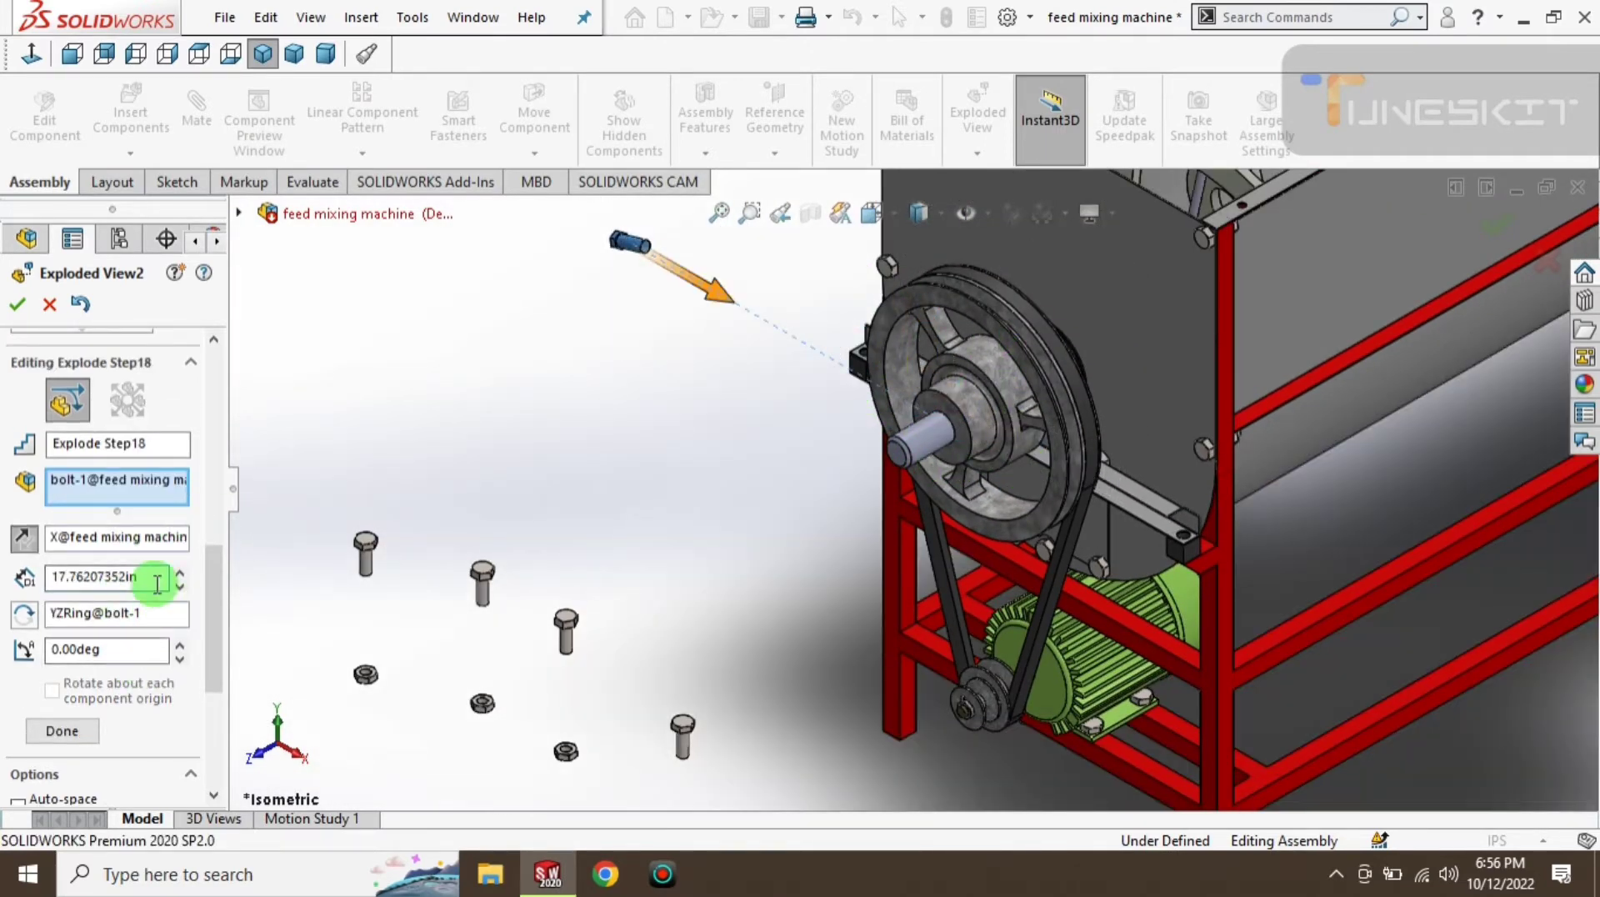
left_click(61, 716)
- Lift bolt 2-1 on the motor pulley 1 in upward as its own step
scroll(952, 708, "down", 2)
scroll(951, 708, "down", 2)
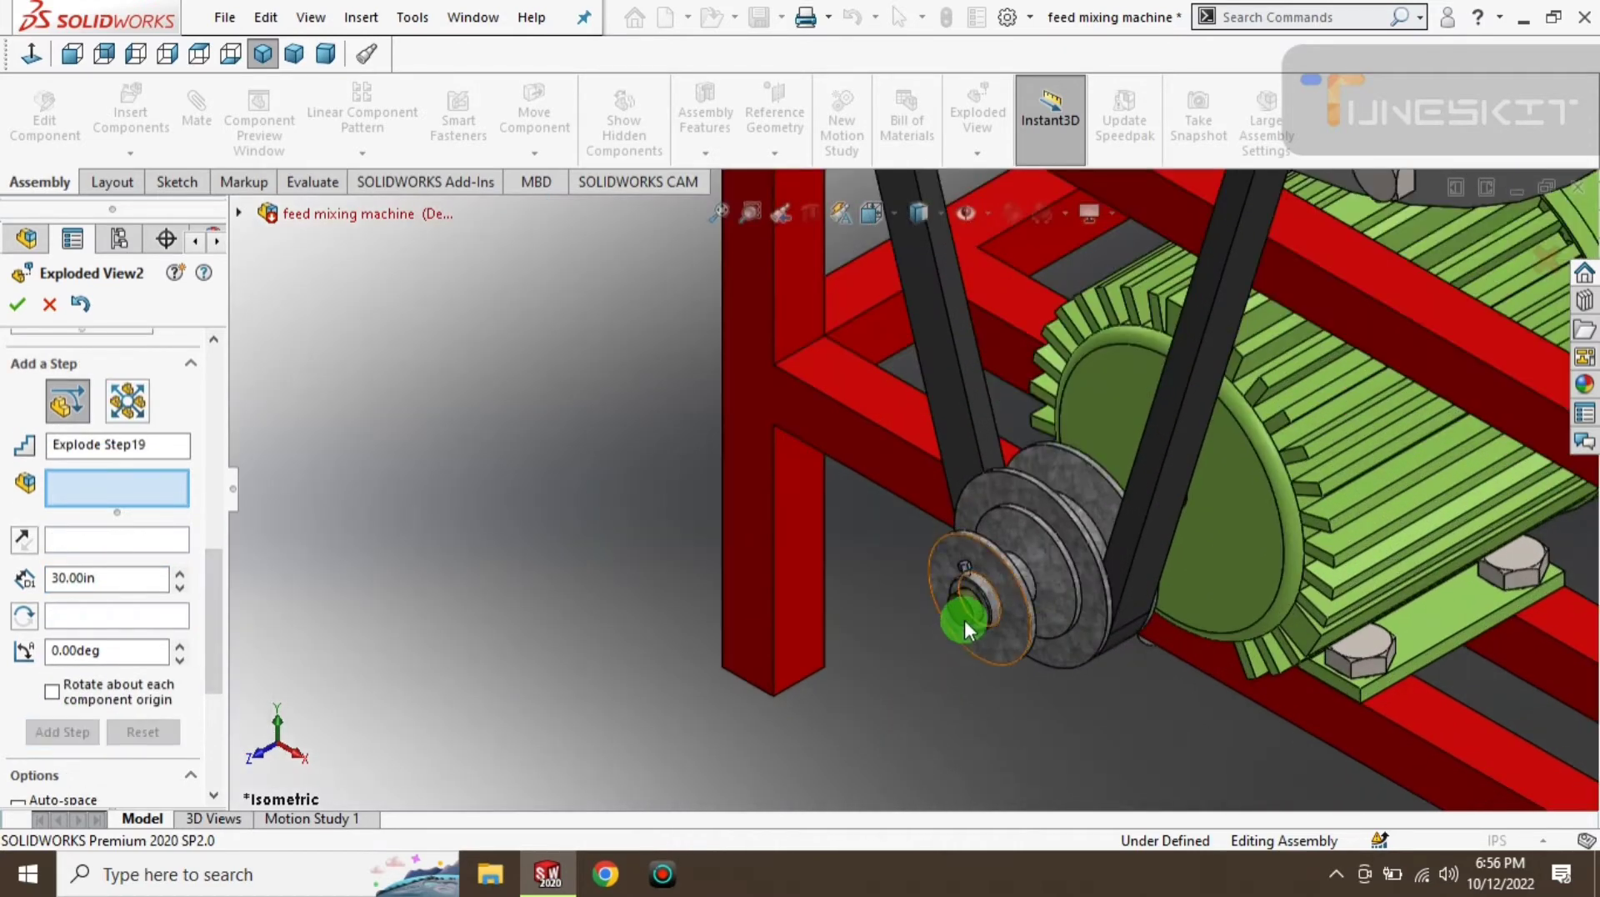
left_click(966, 566)
left_click_drag(965, 477, 968, 441)
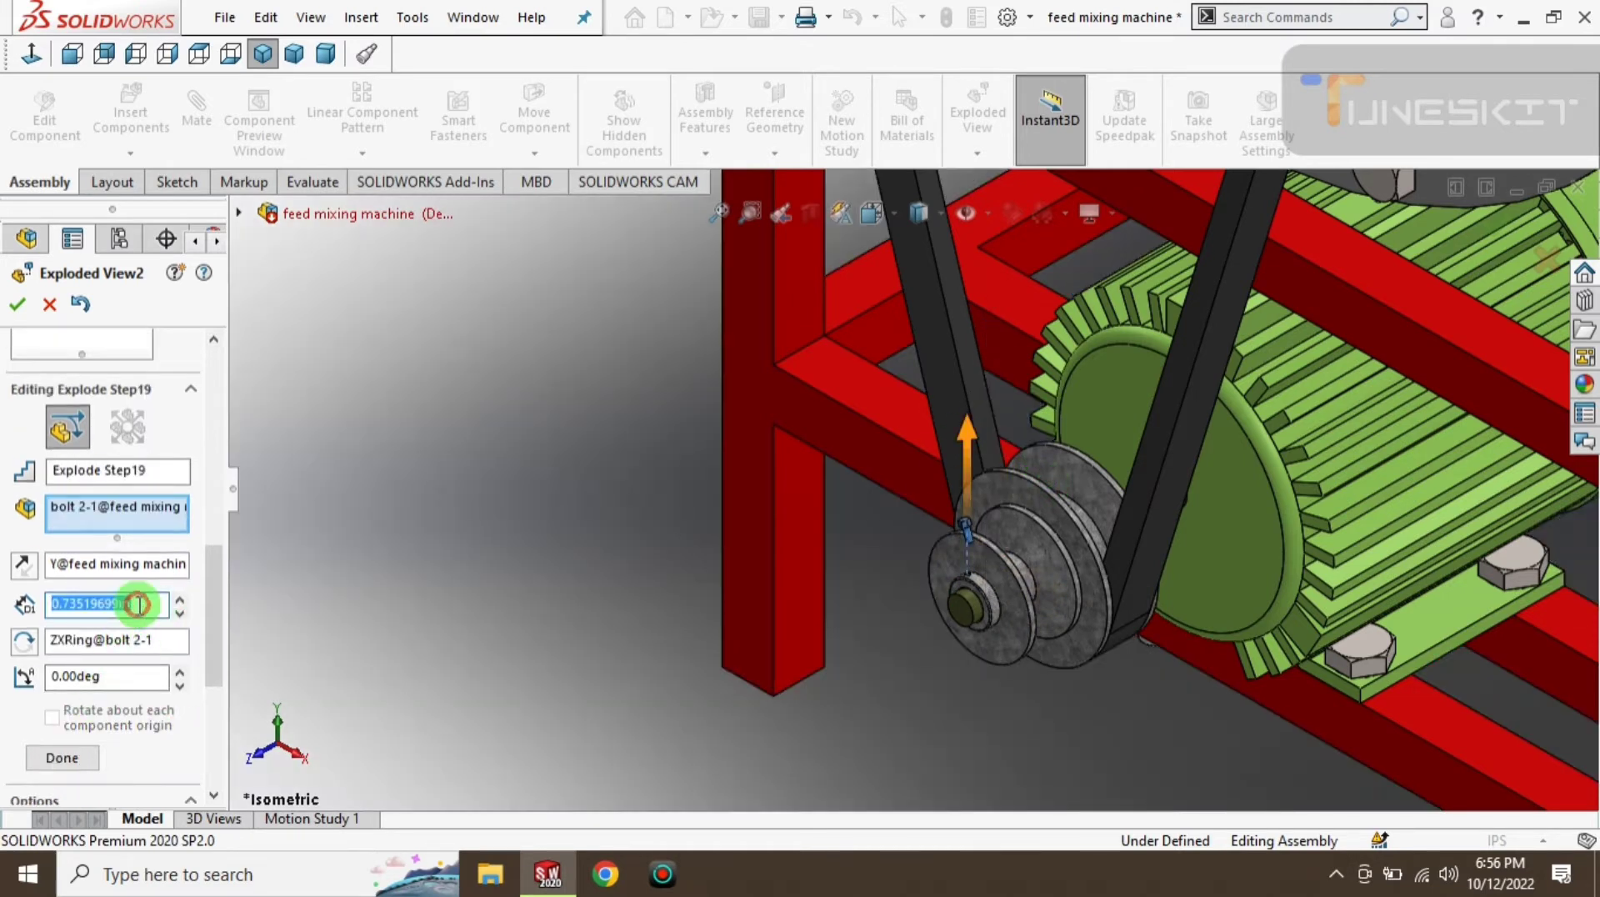
left_click_drag(214, 623, 221, 636)
left_click(64, 716)
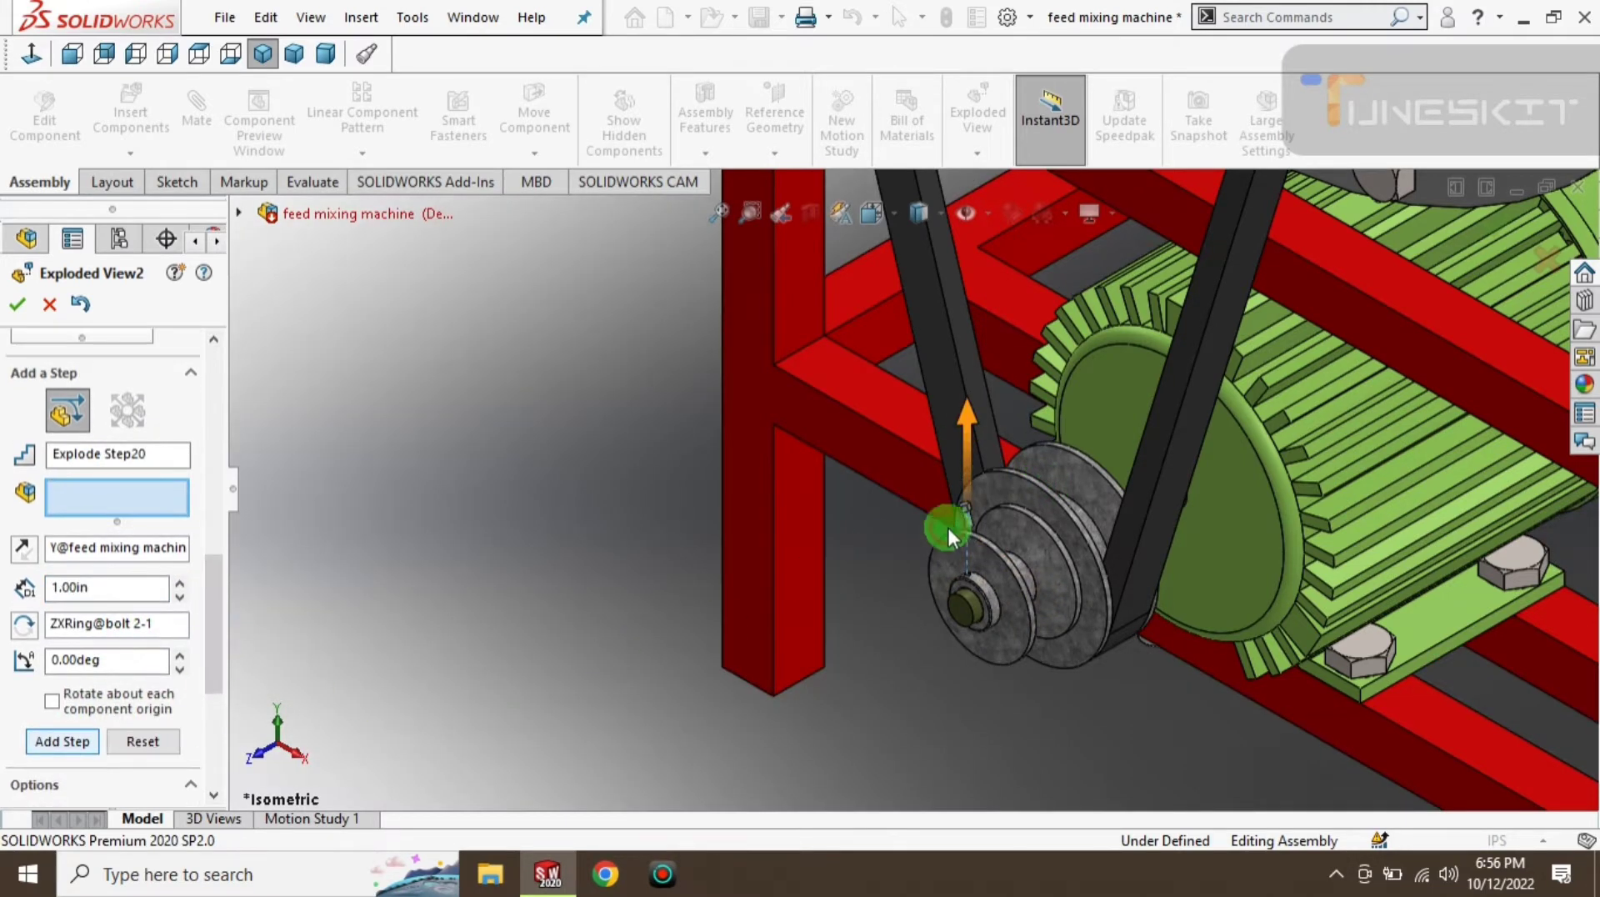
- Move bolt 2-1 30 in out along X in a new explode step
left_click(966, 513)
left_click_drag(1069, 573, 231, 507)
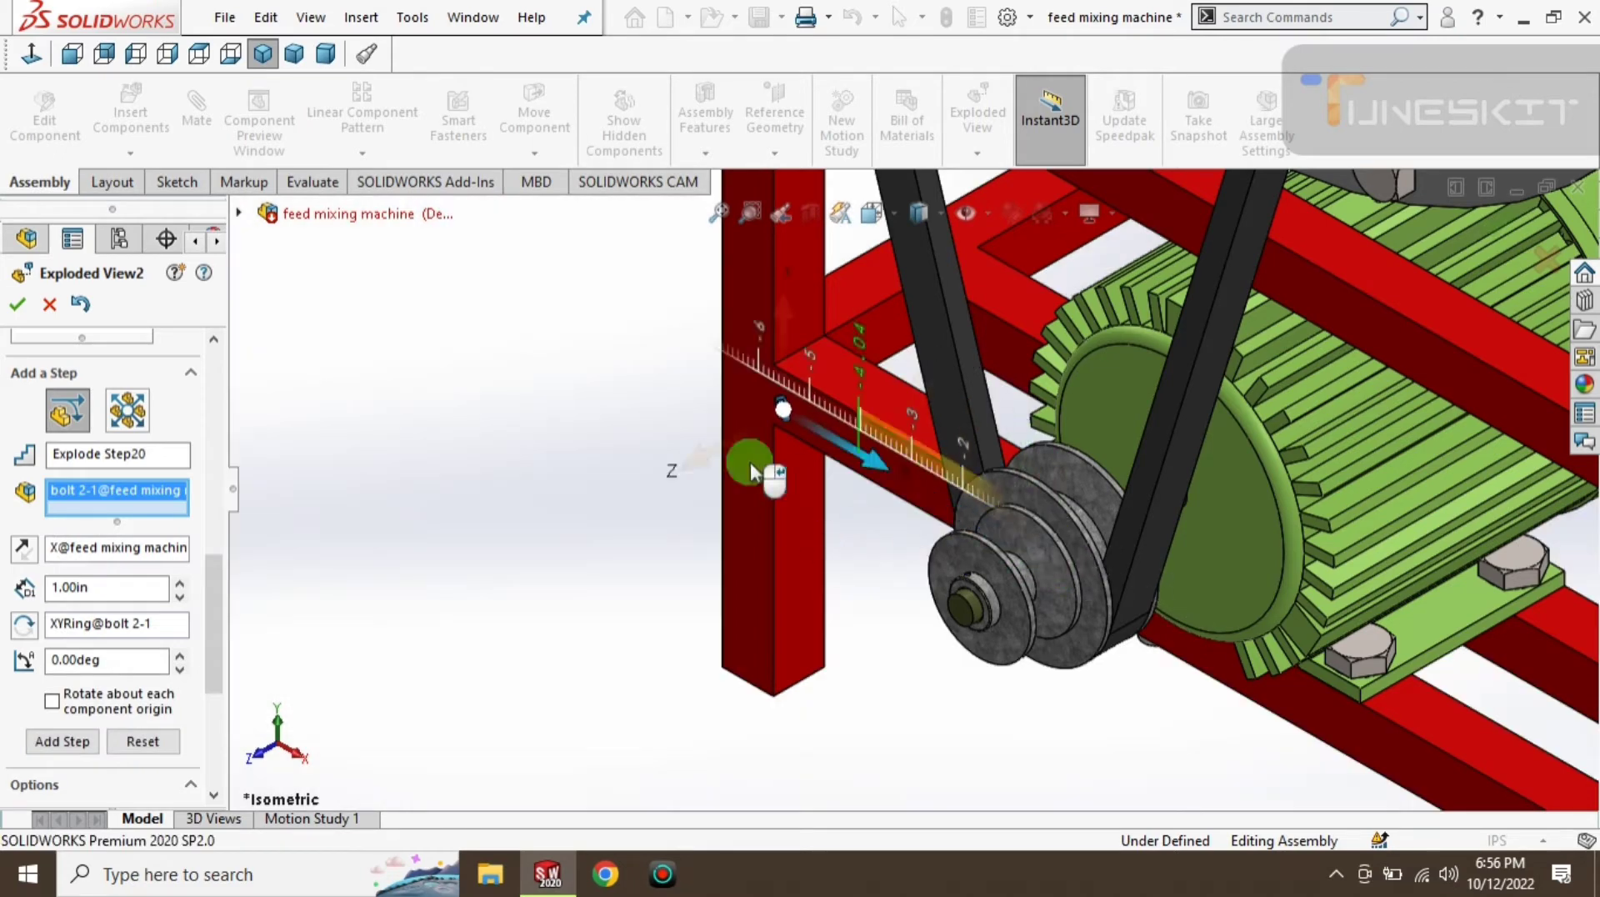
left_click(161, 609)
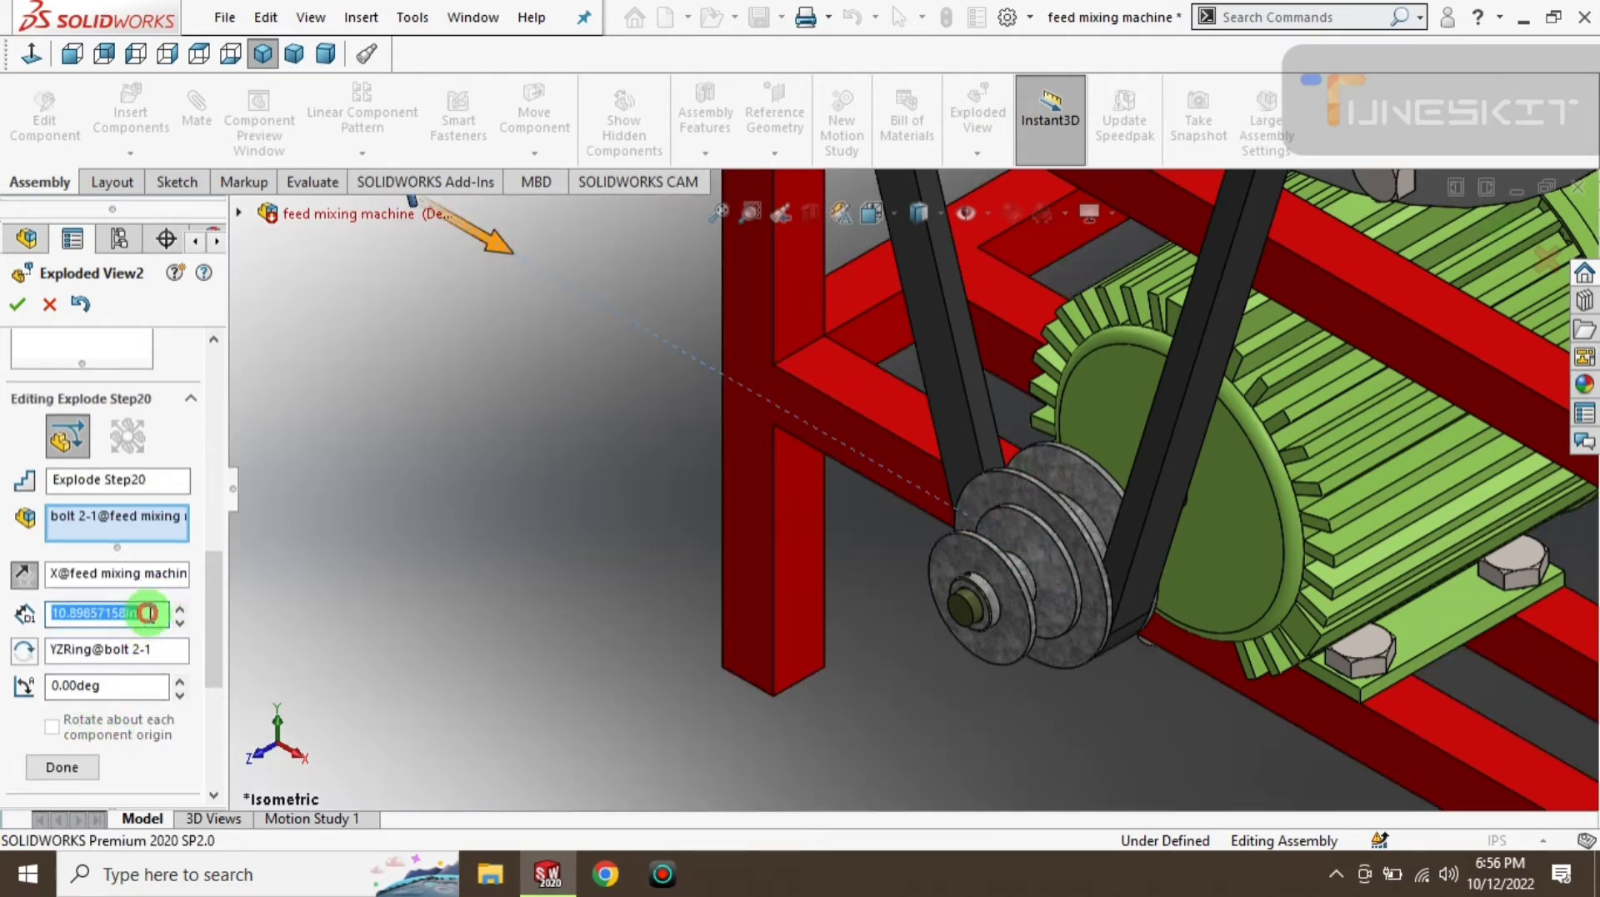
type("30")
scroll(222, 636, "down", 1)
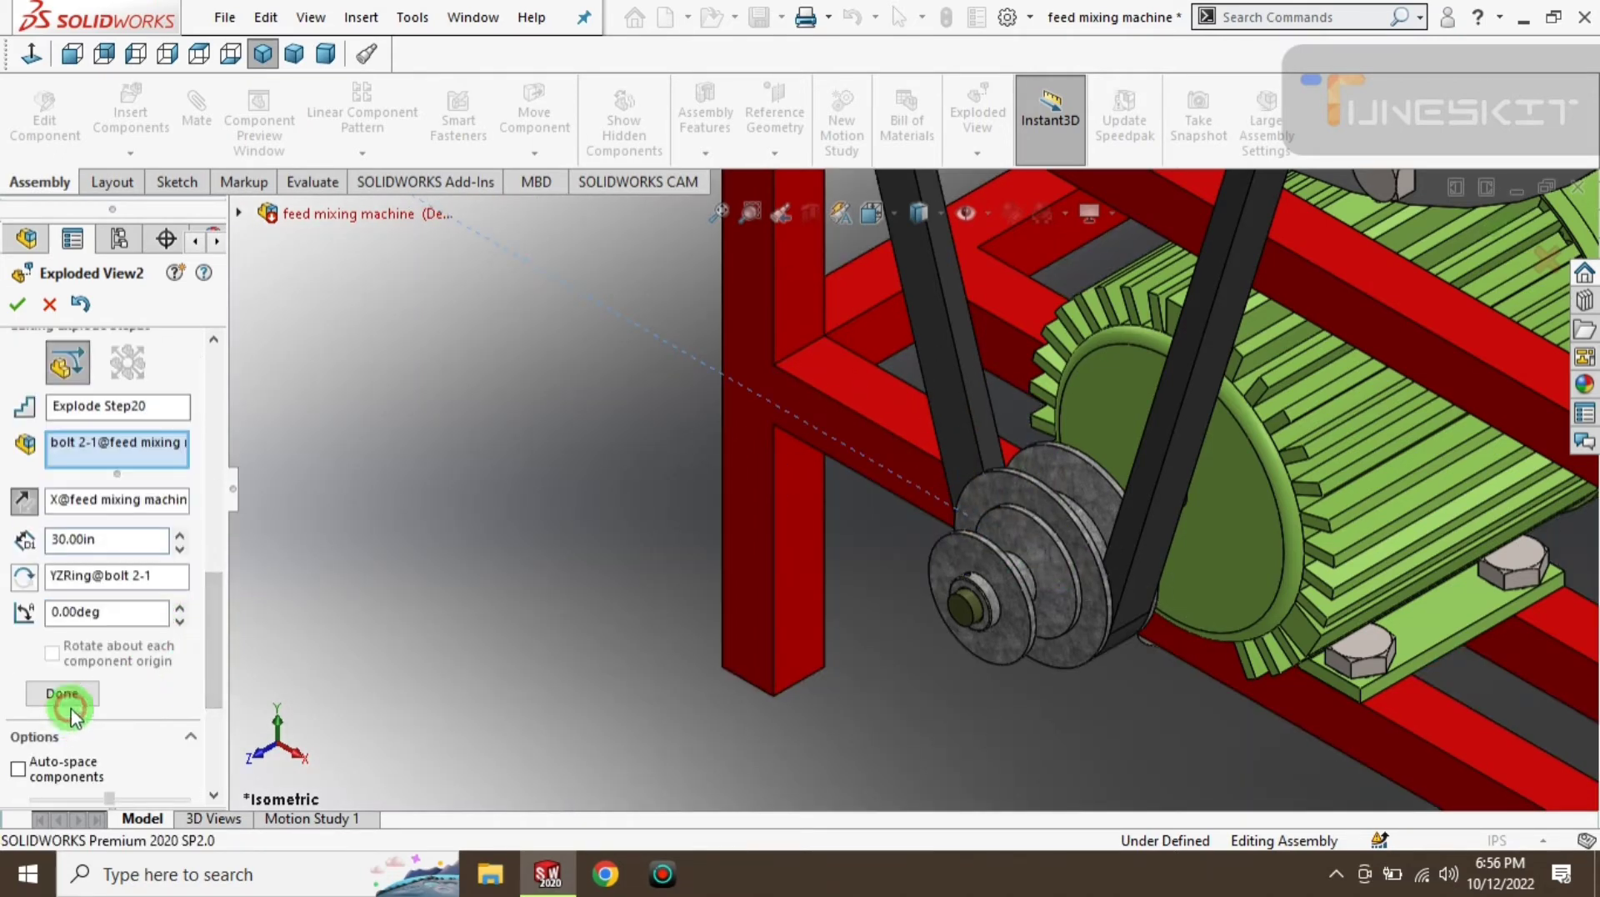
left_click(62, 715)
- Select the four motor mounting bolts, then return to the isometric view
left_click(1368, 646)
left_click(1539, 556)
middle_click_drag(1342, 632, 987, 577)
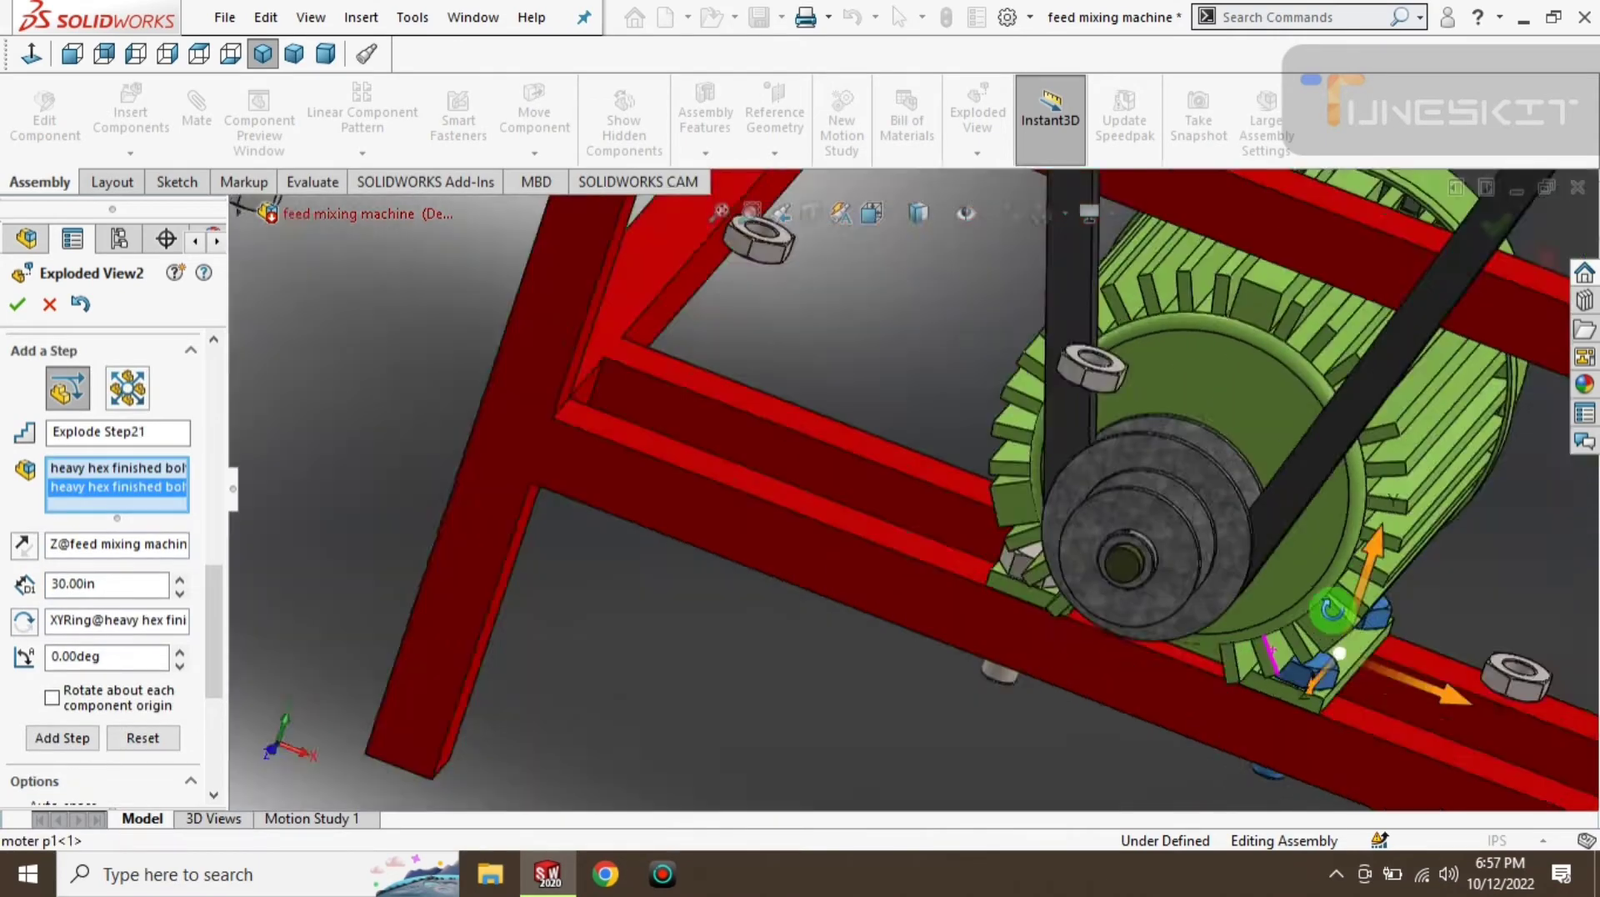
left_click(937, 497)
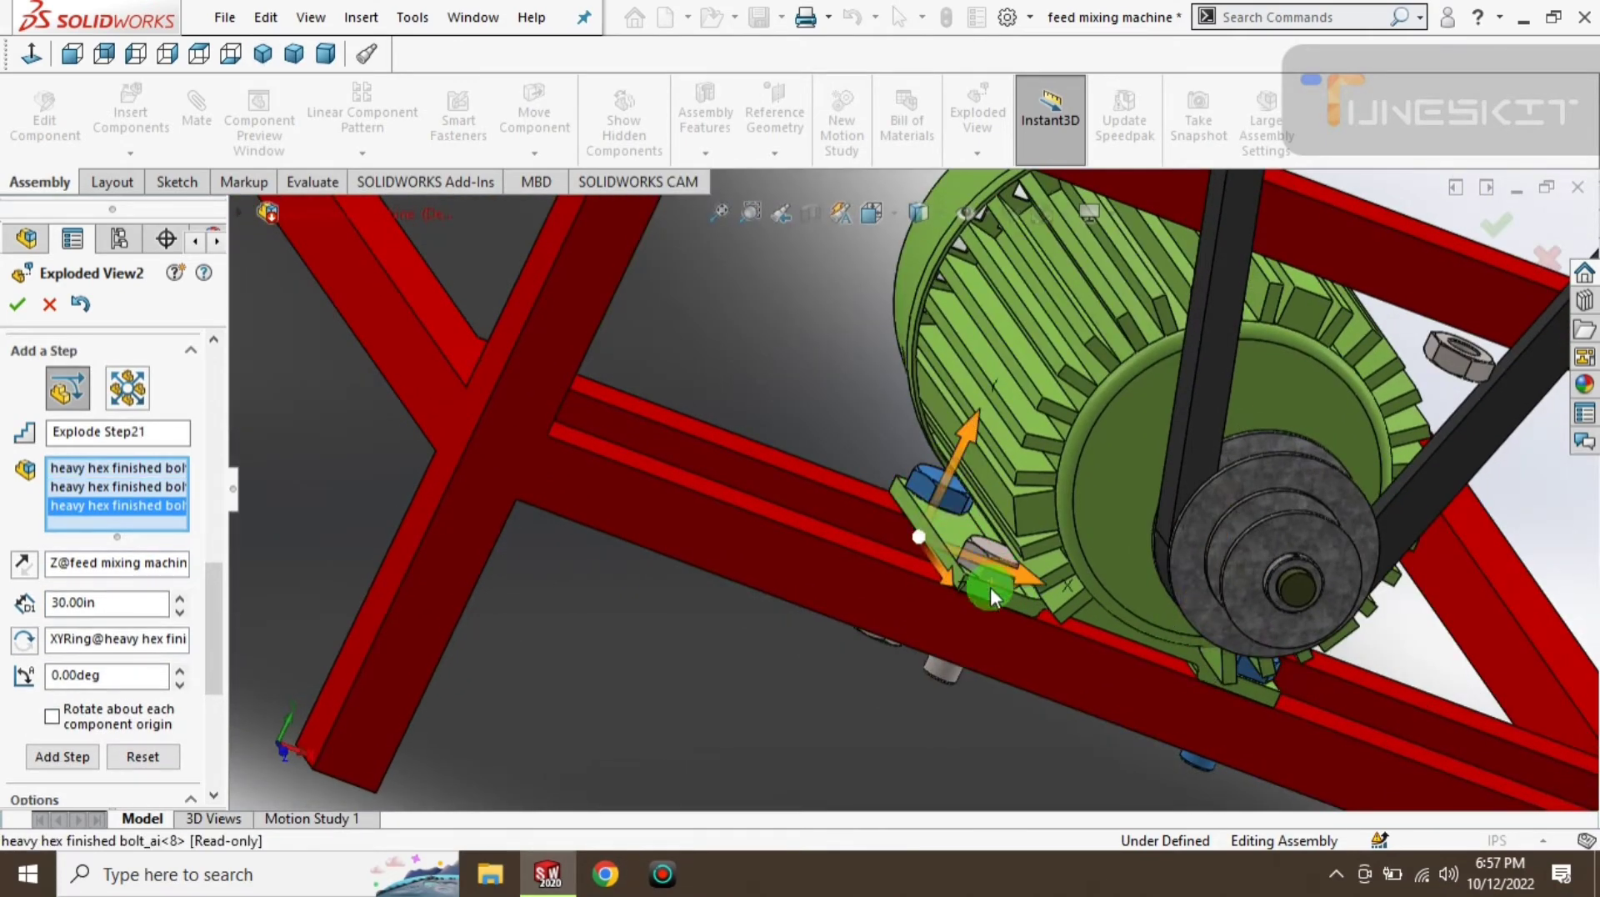
left_click(942, 671)
mouse_move(1218, 621)
middle_mouse_down()
mouse_move(1115, 577)
mouse_move(1238, 589)
middle_mouse_up()
left_click(260, 55)
scroll(811, 725, "down", 3)
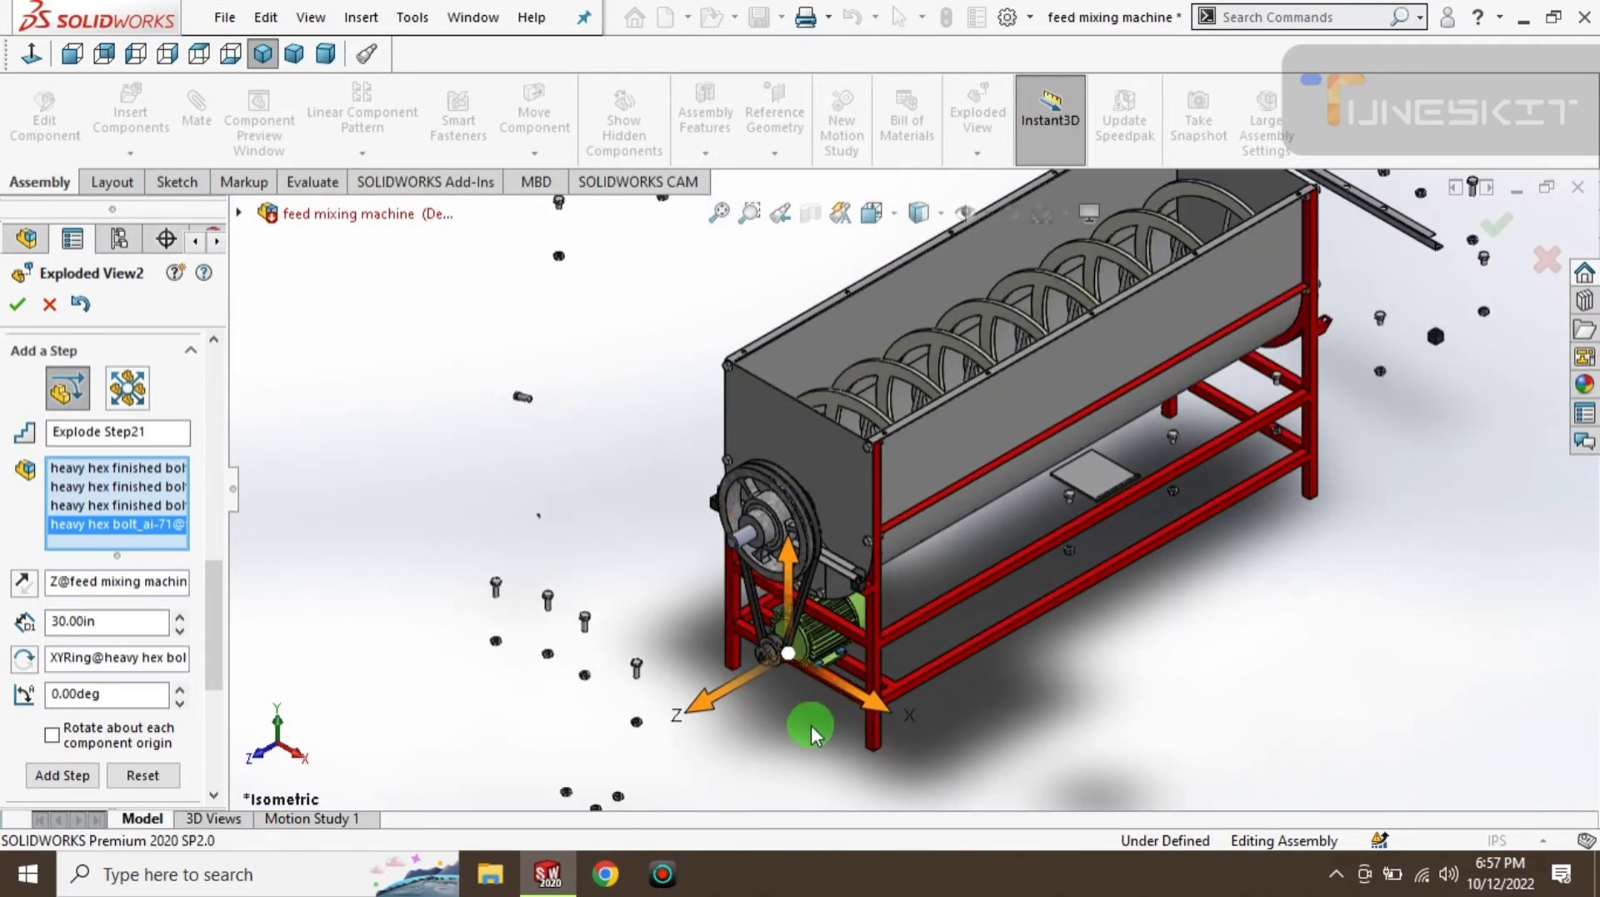
scroll(805, 422, "down", 3)
scroll(835, 453, "down", 2)
scroll(835, 454, "down", 2)
scroll(806, 563, "down", 2)
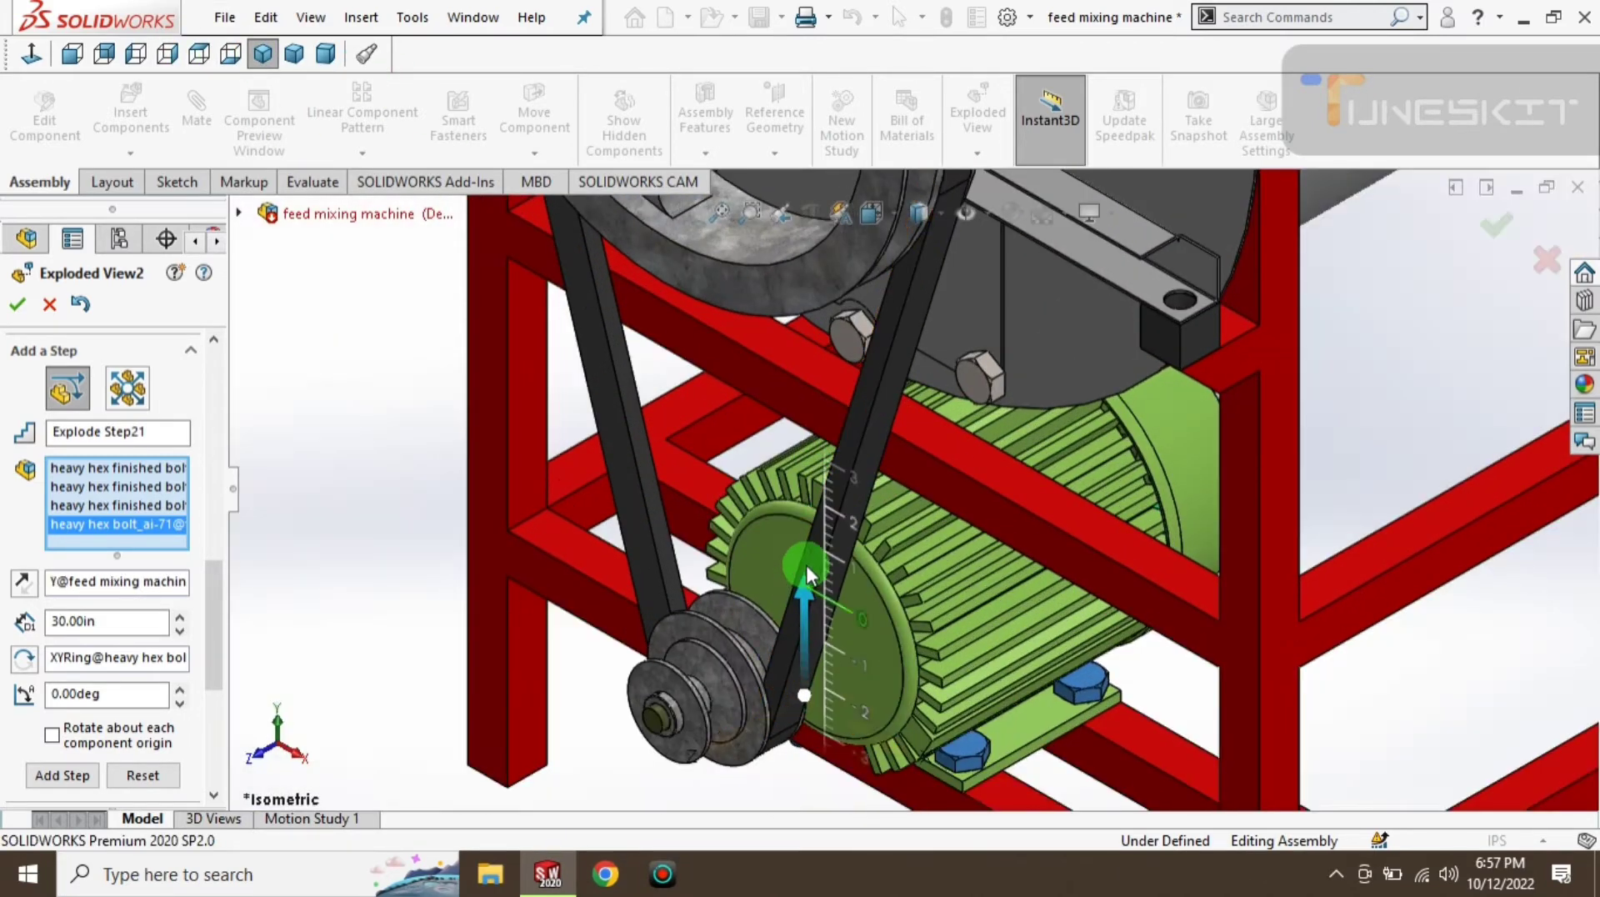
- Raise the four motor mounting bolts 40 in along Y as Explode Step21
left_click_drag(806, 556, 785, 330)
scroll(583, 454, "up", 2)
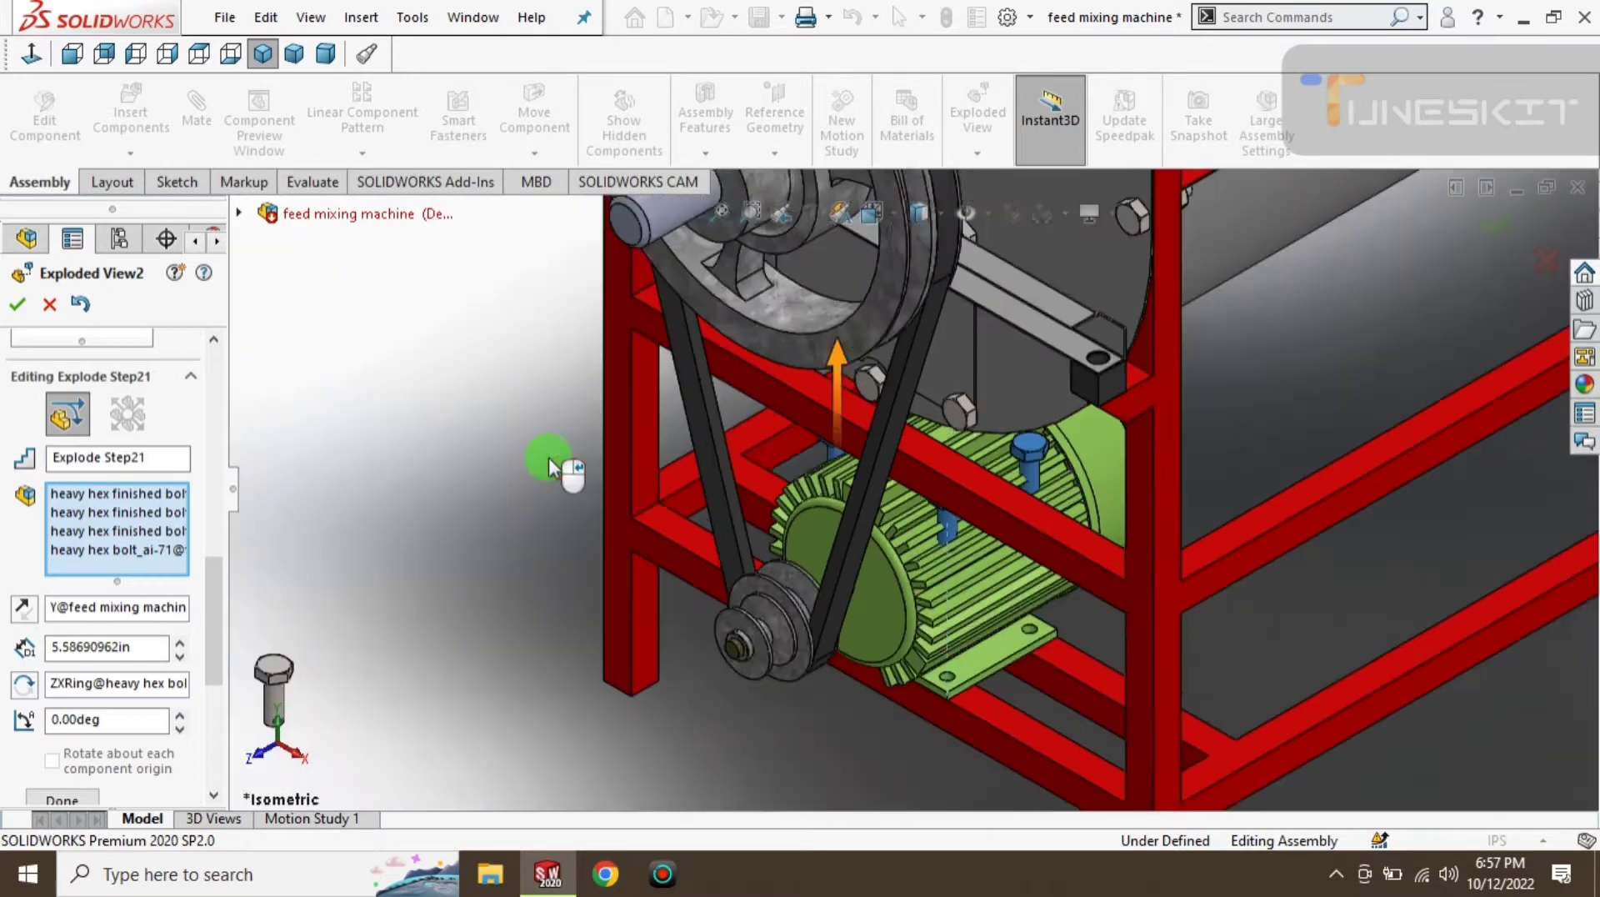
scroll(550, 454, "up", 2)
scroll(543, 436, "up", 2)
left_click_drag(904, 389, 903, 65)
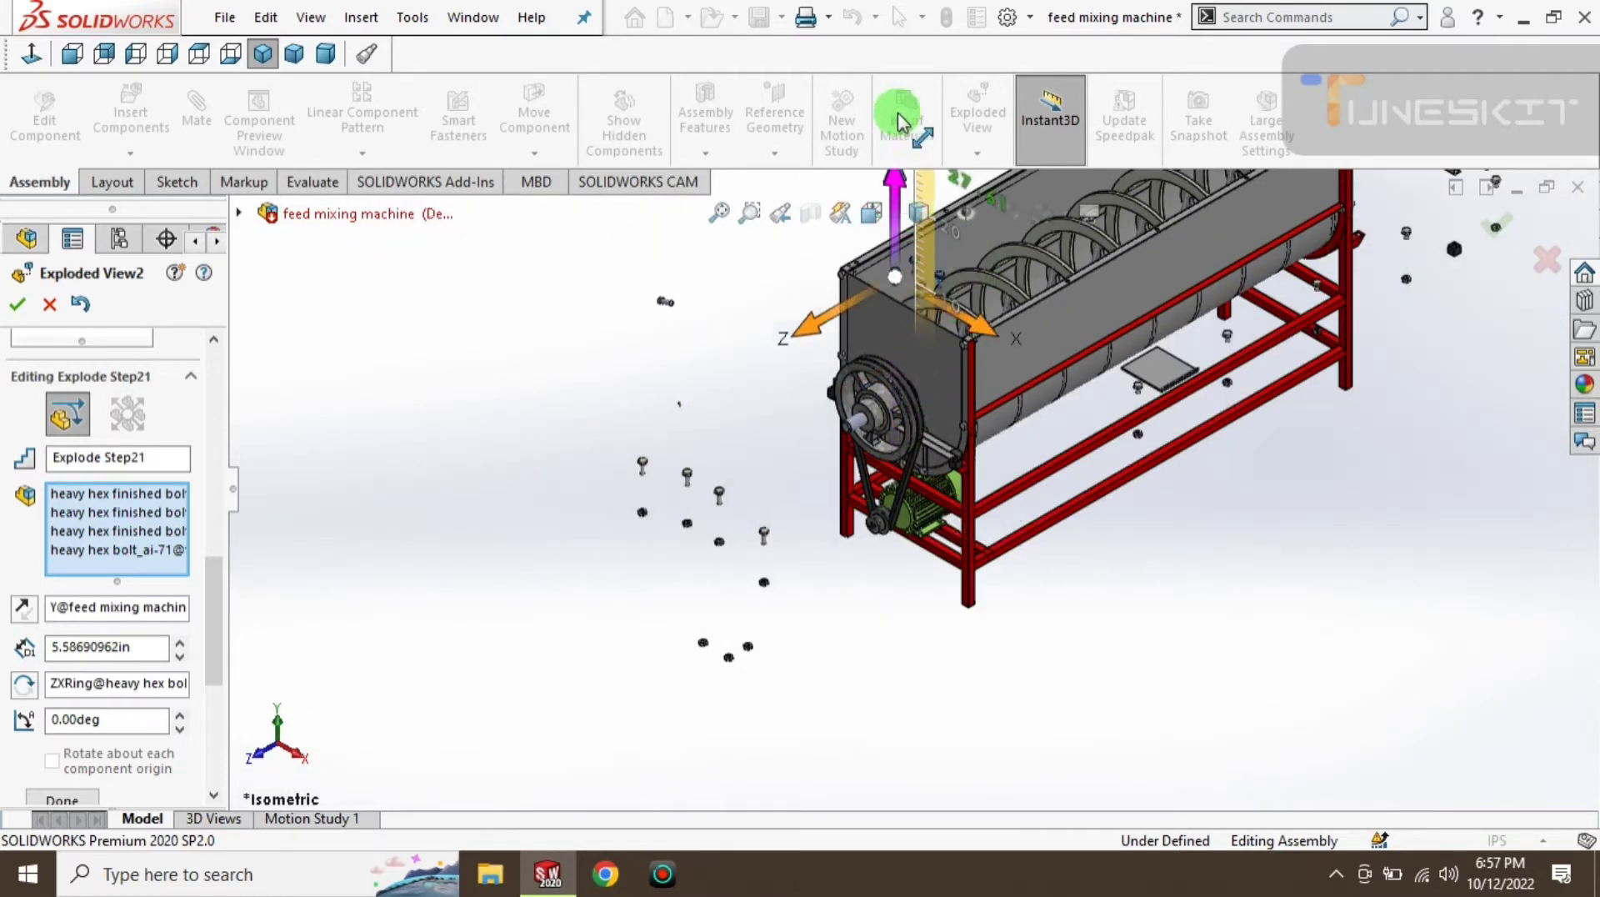
left_click(543, 416)
type("45")
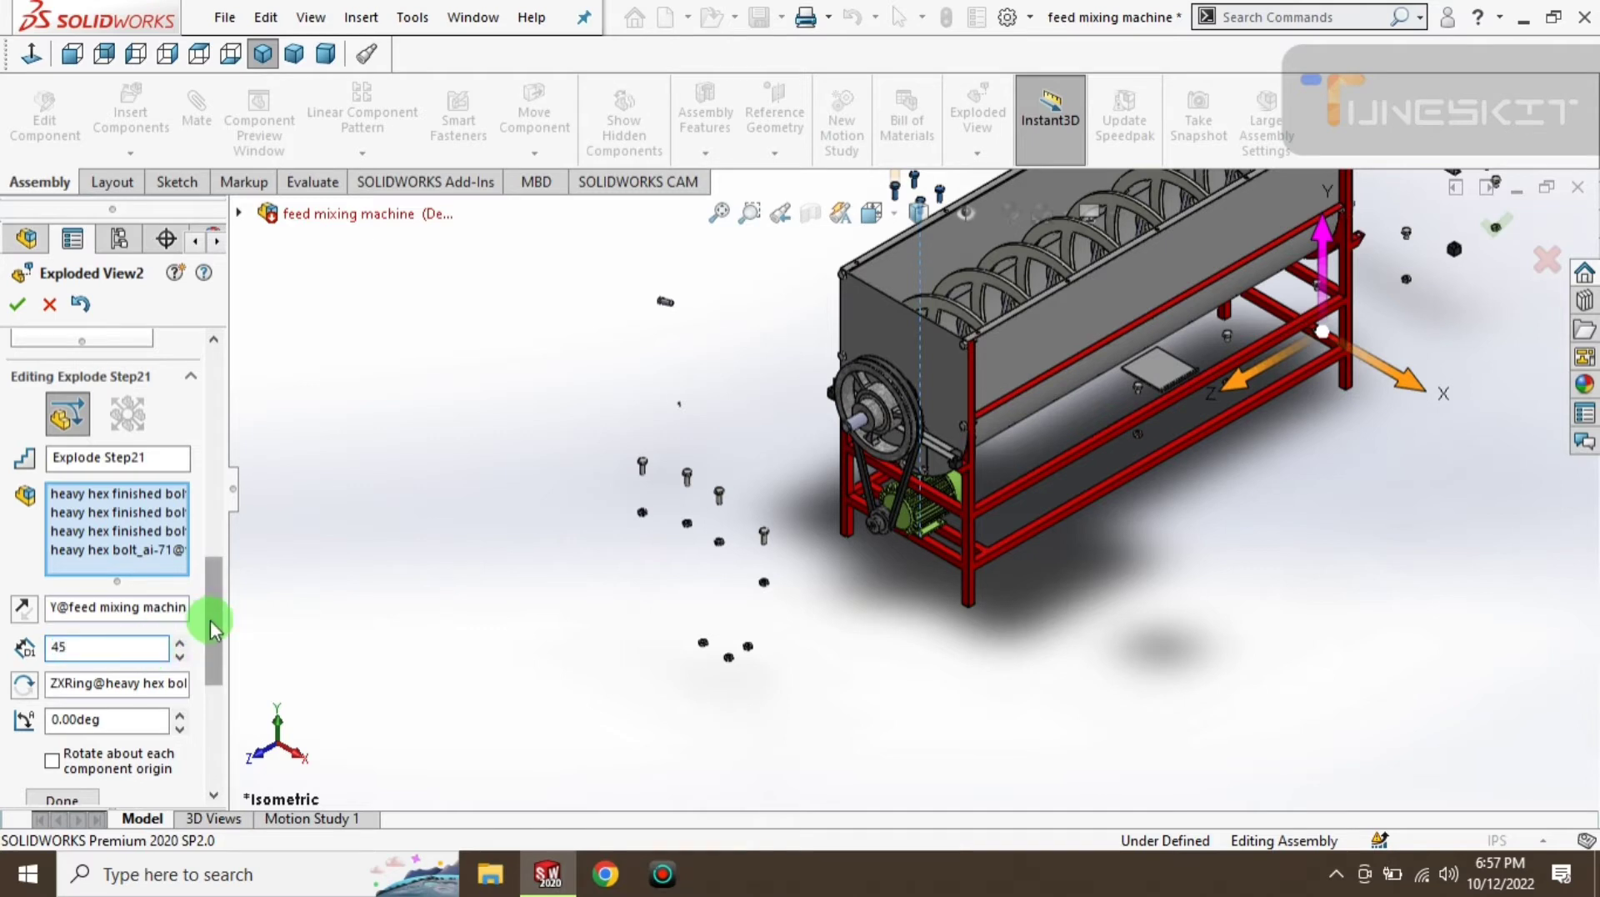
left_click_drag(210, 620, 214, 638)
type("40")
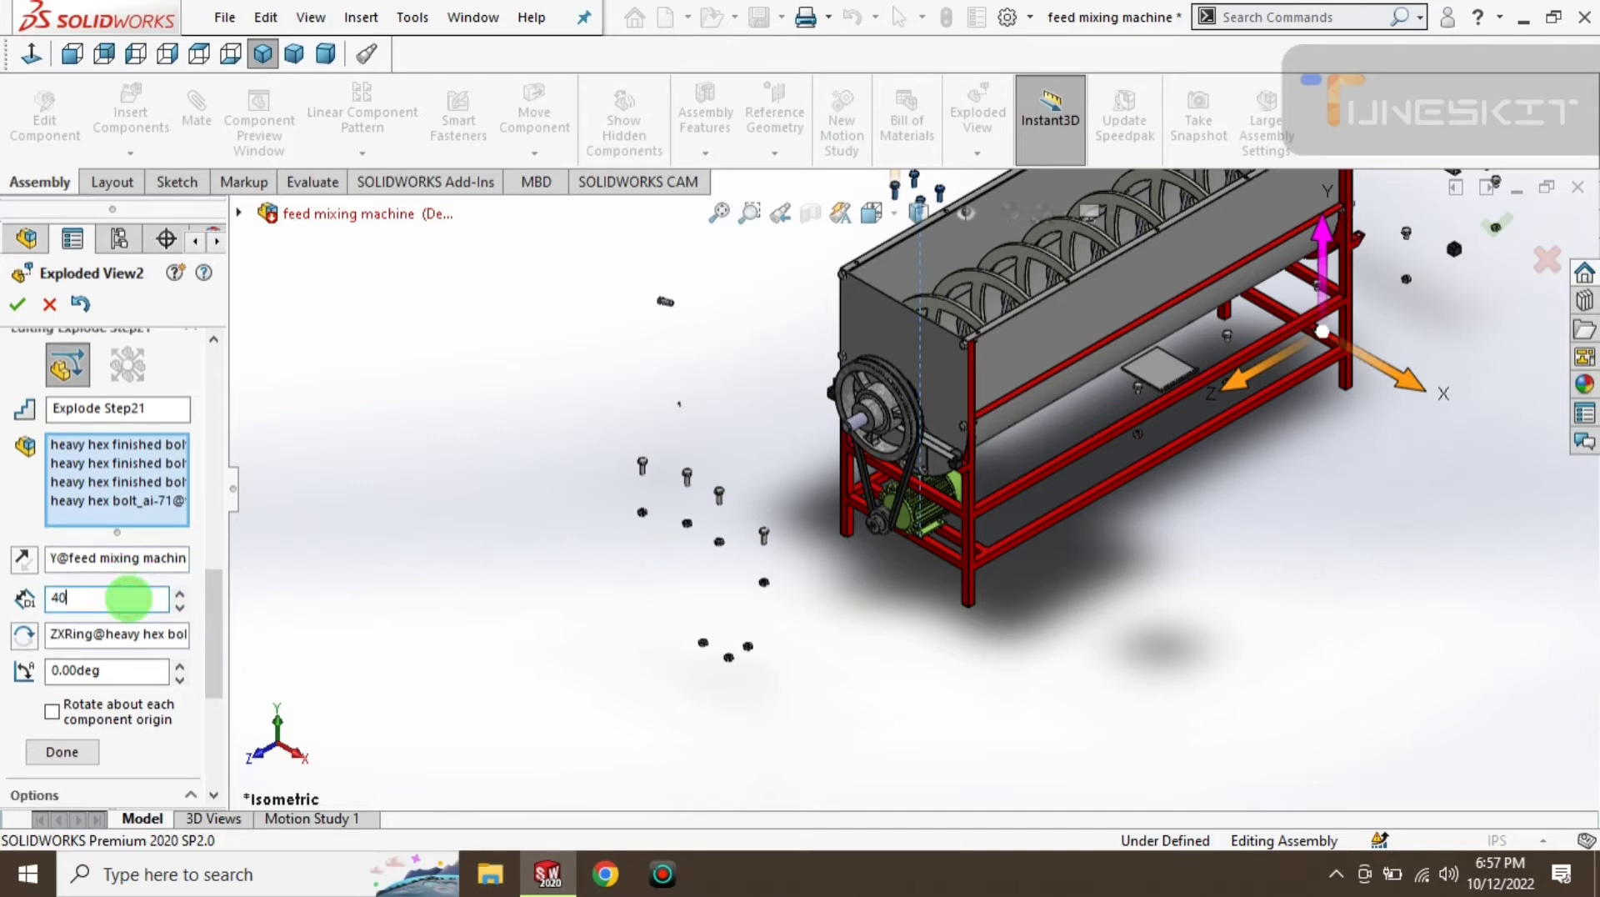
scroll(217, 621, "down", 1)
left_click(61, 718)
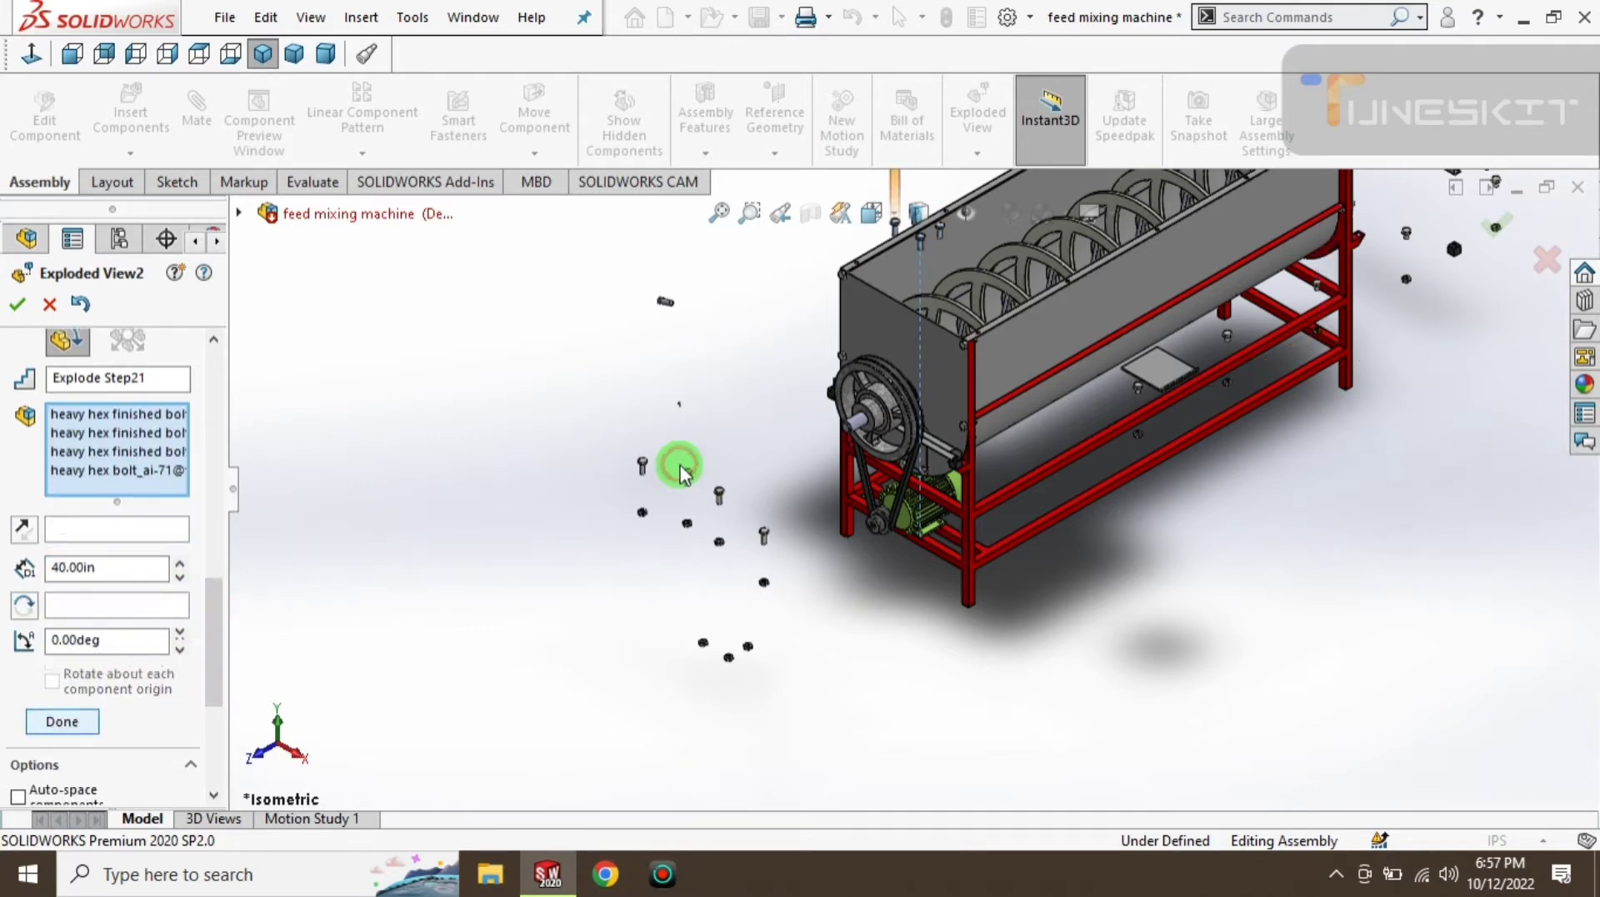
- Move another group of four bolts 30 in along Z as Explode Step22
scroll(846, 381, "down", 2)
scroll(953, 457, "down", 3)
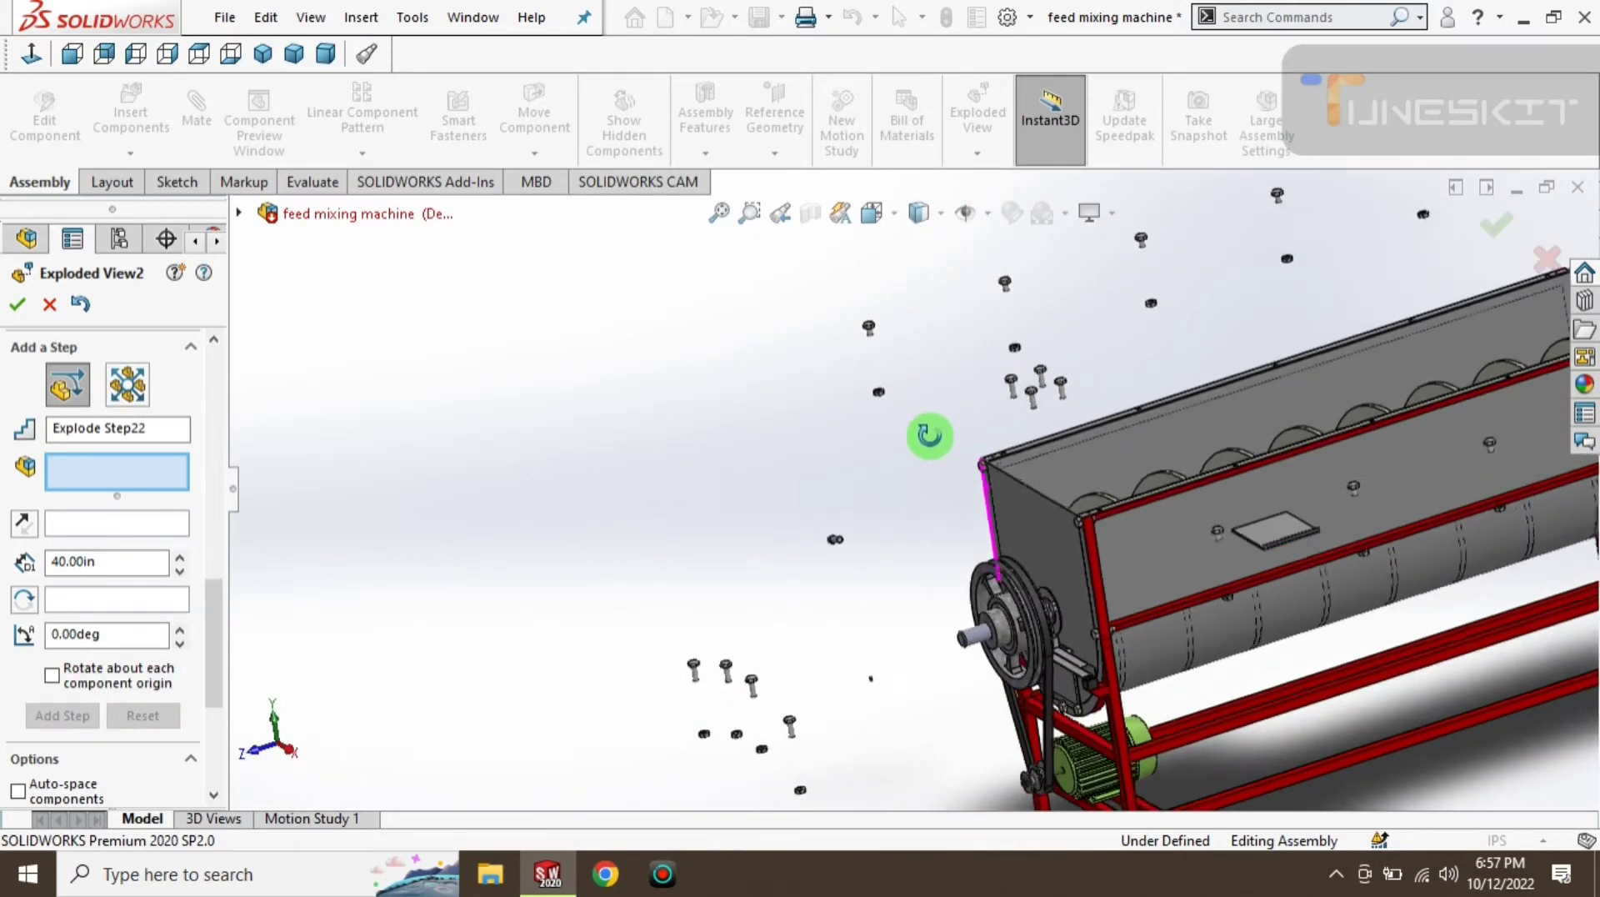
left_click_drag(984, 408, 529, 550)
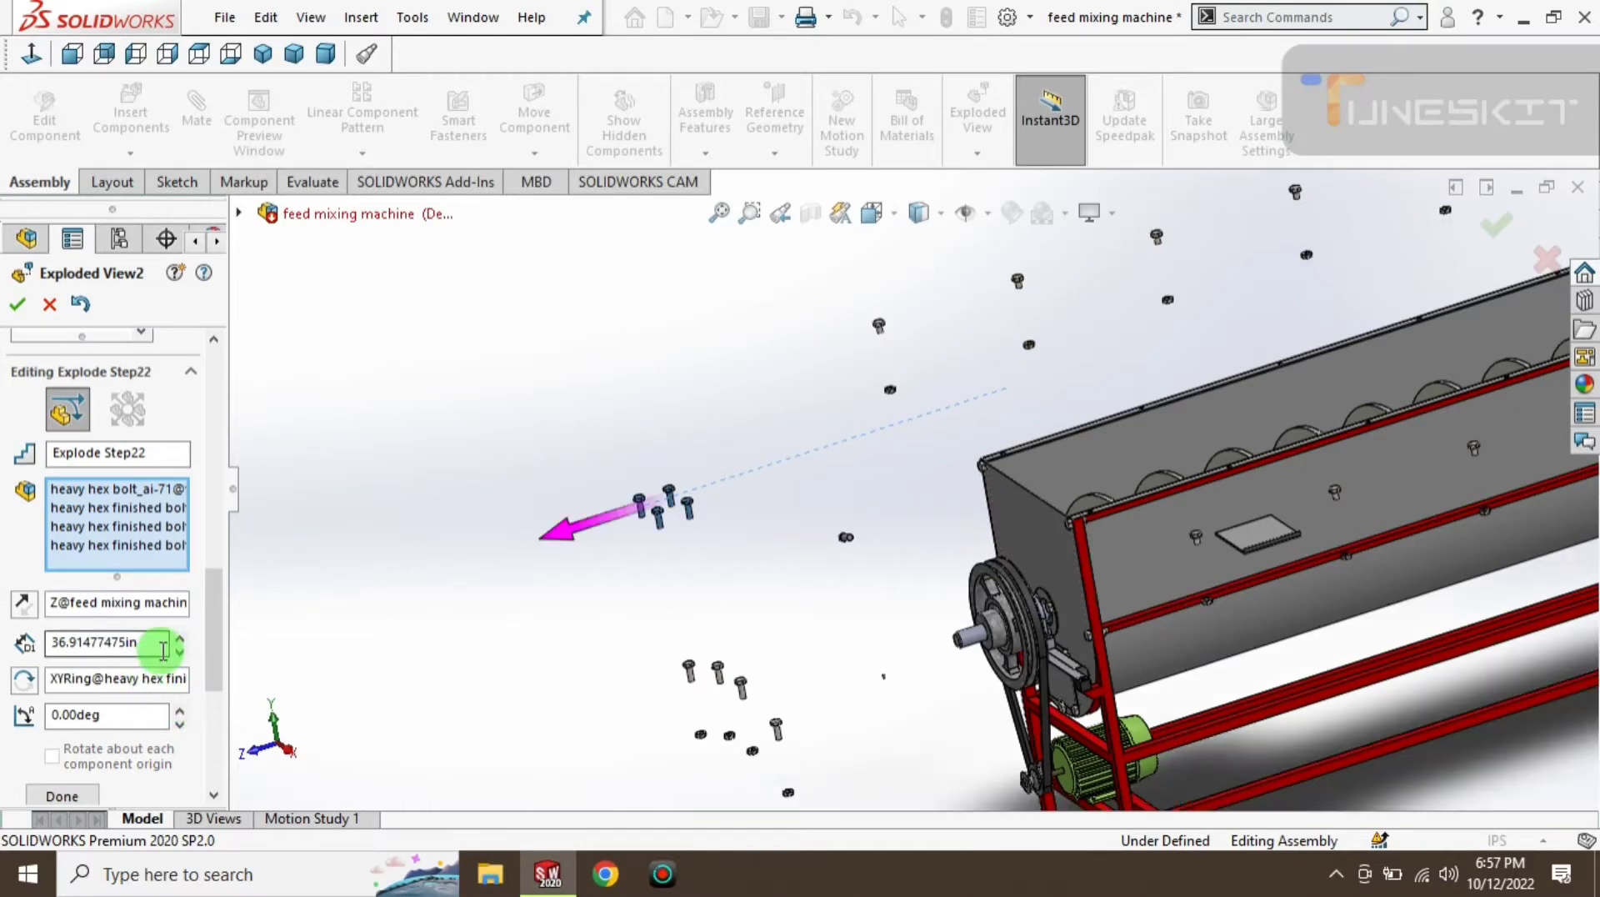
type("30")
key("Return")
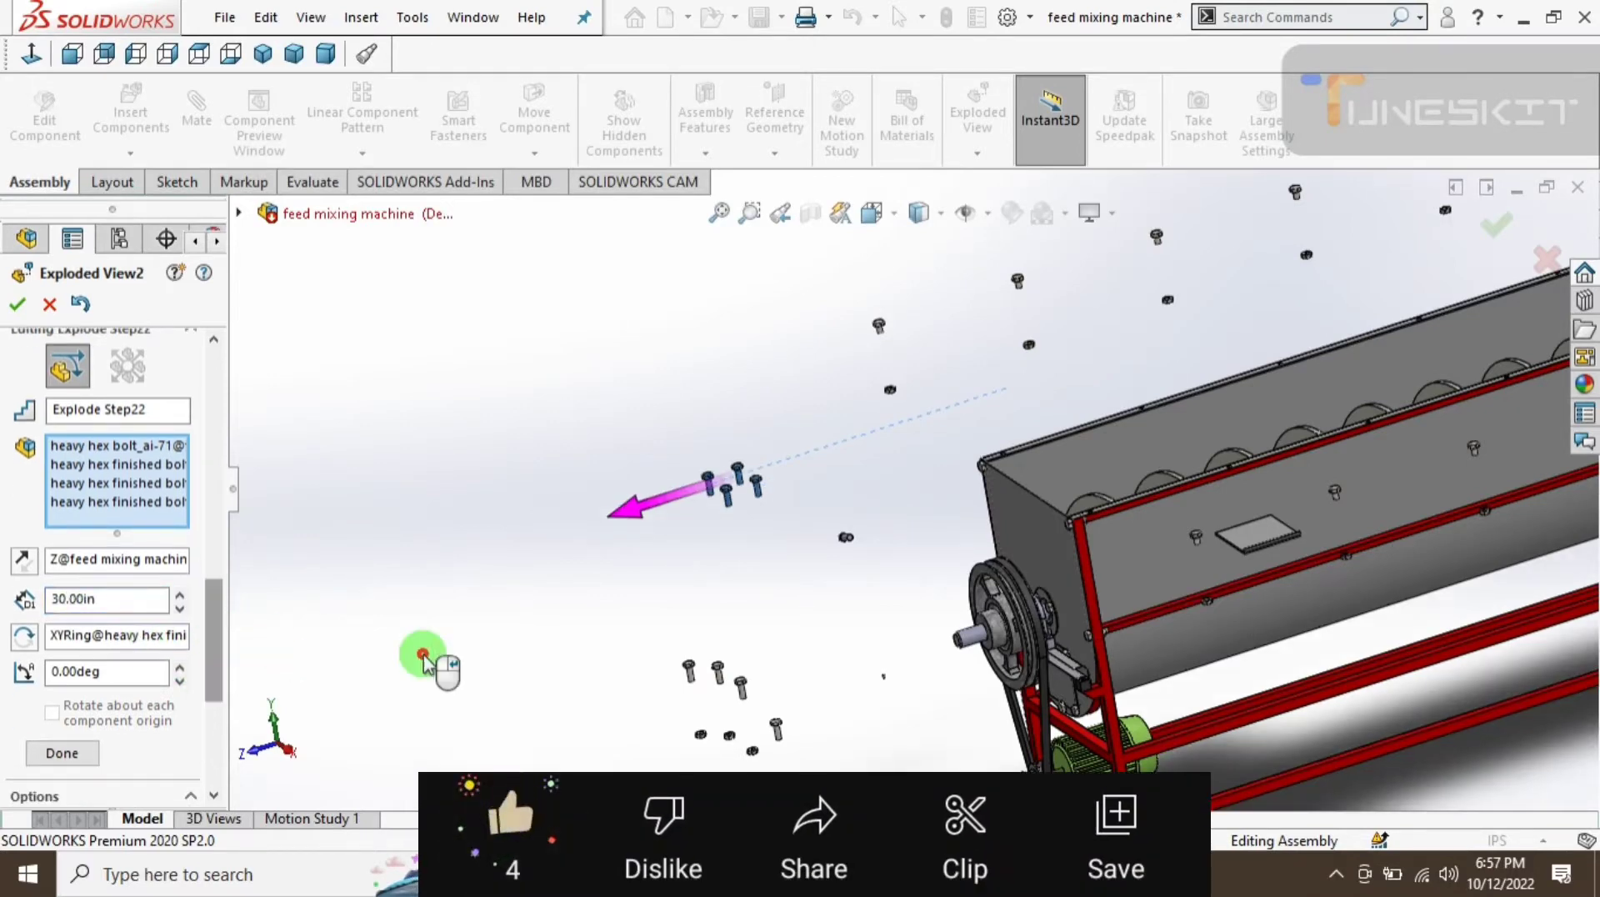
middle_click_drag(421, 654, 519, 670)
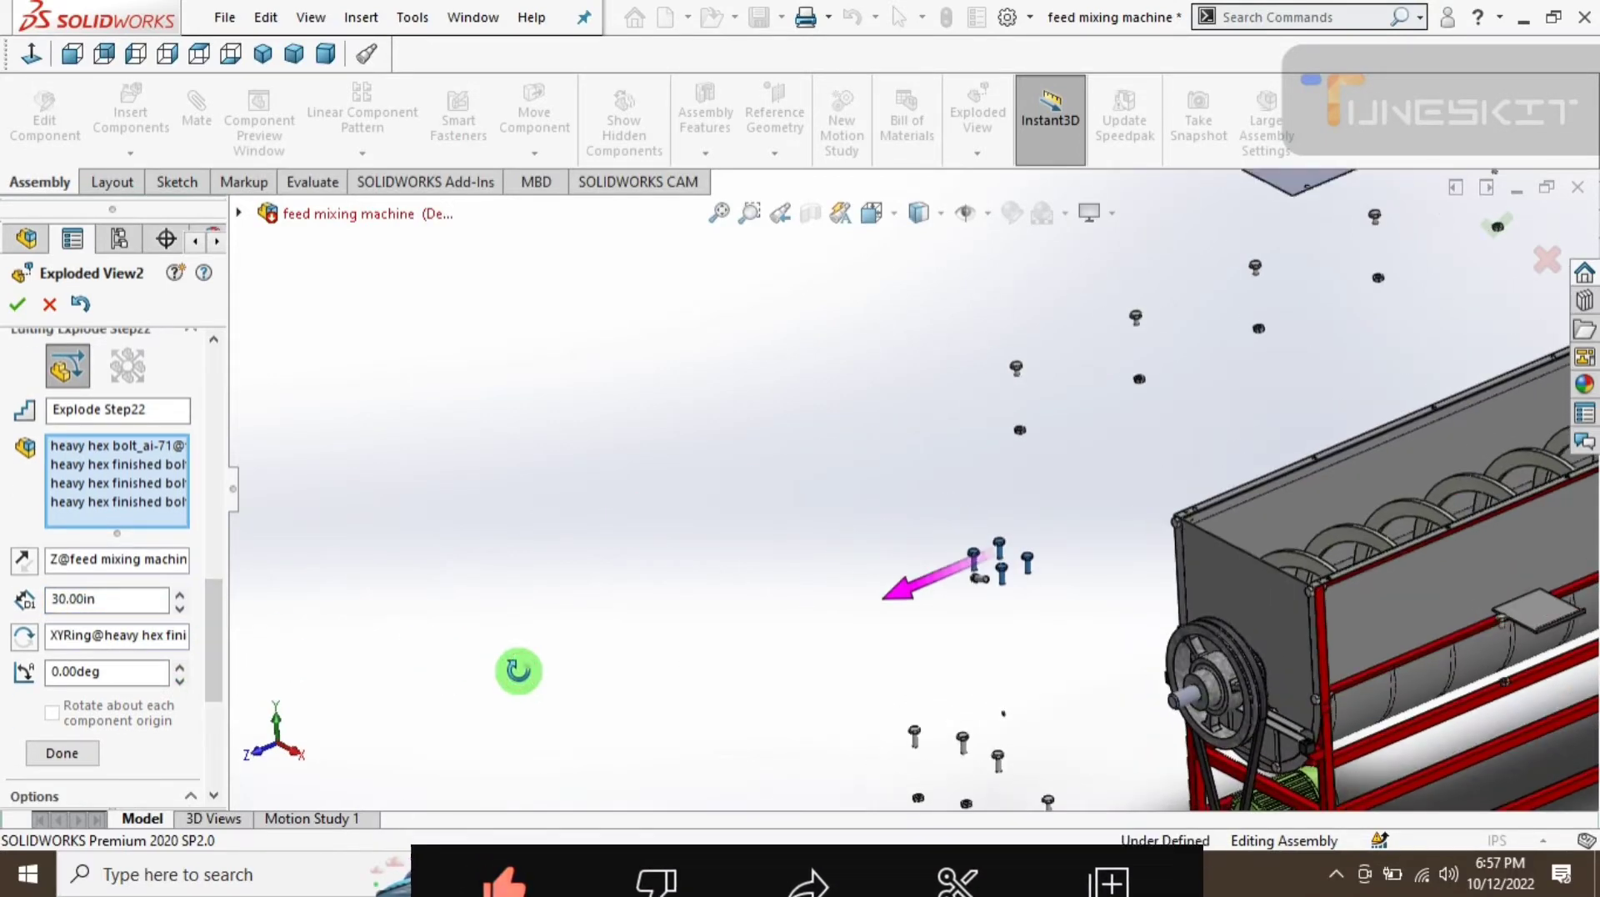
left_click(81, 754)
- Select the small motor pulley and big pulley and set them 10 in along Z
scroll(985, 644, "down", 4)
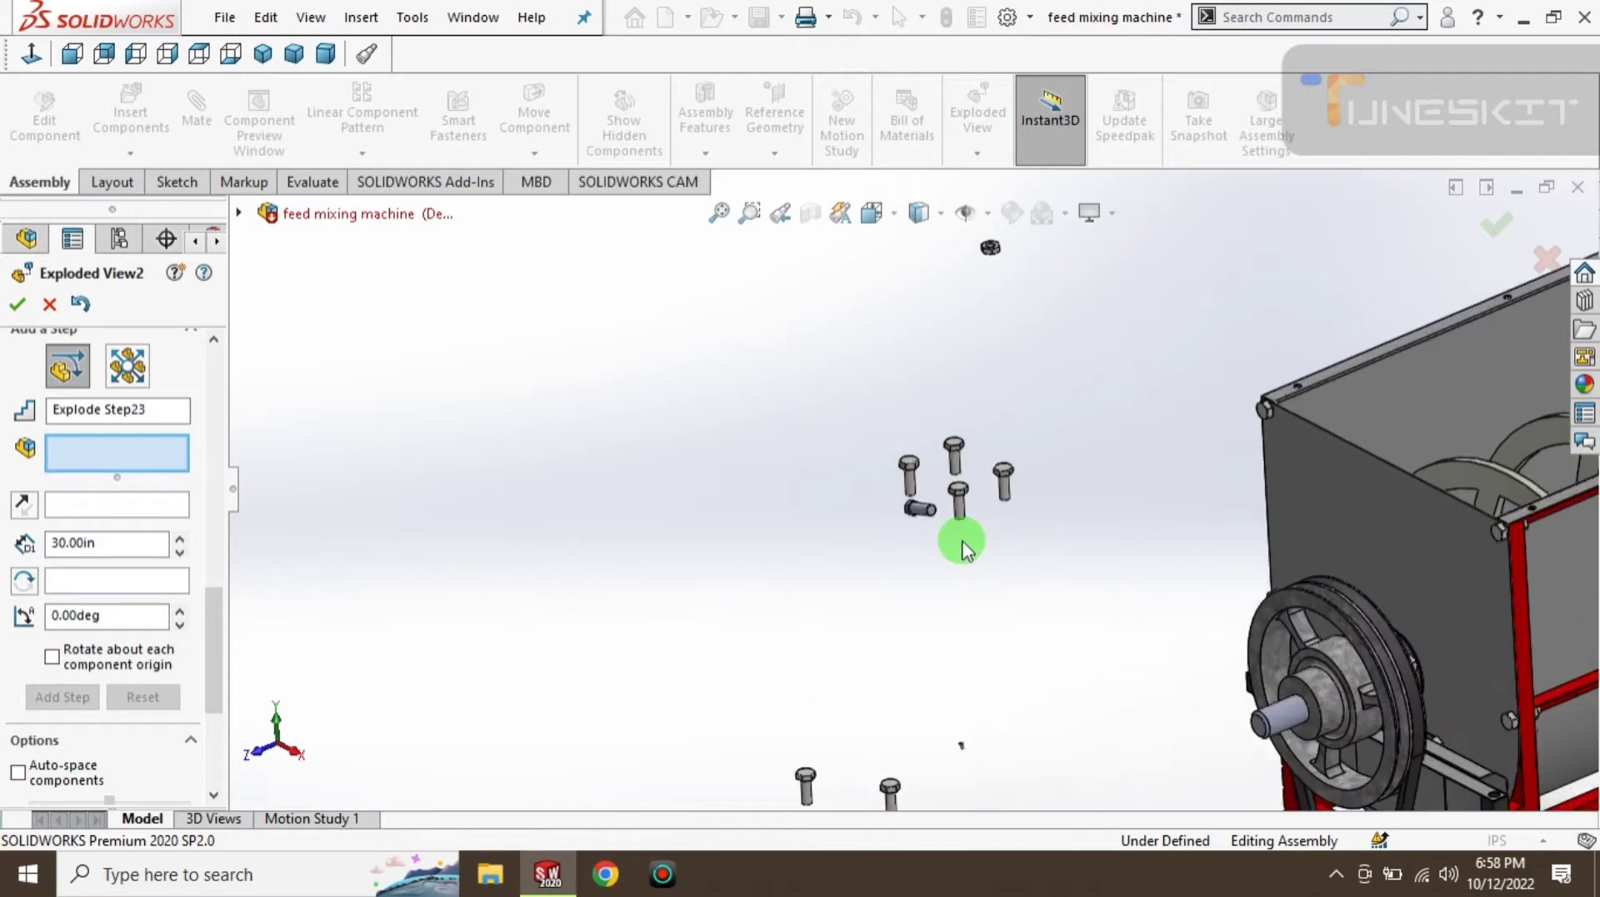
middle_click_drag(961, 550, 1108, 584)
scroll(1108, 583, "down", 3)
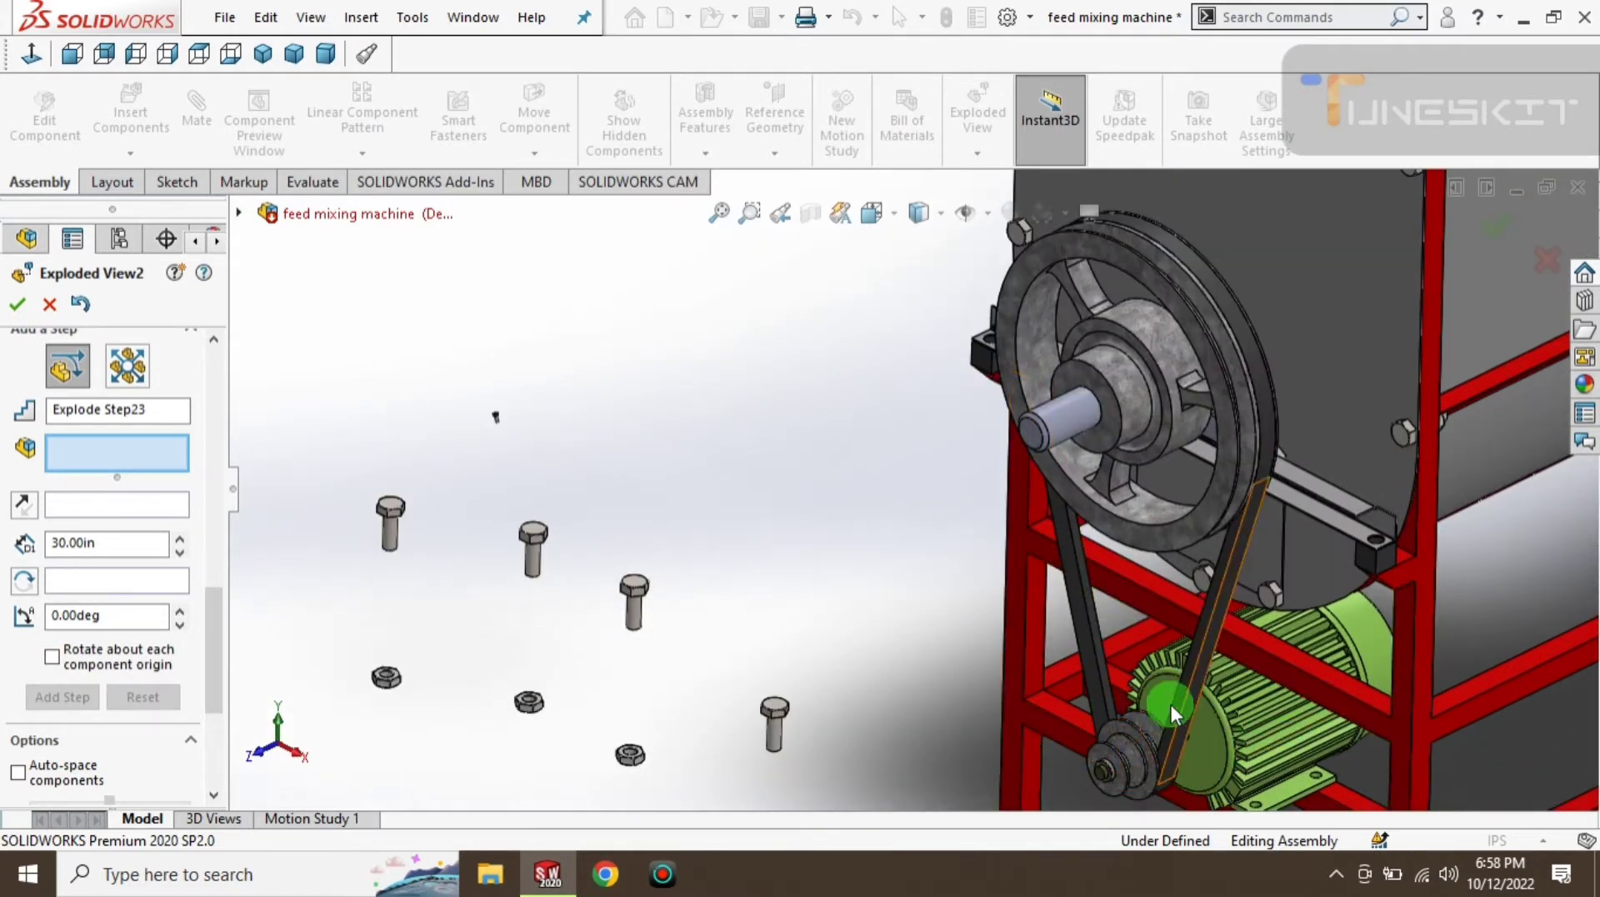
left_click(1123, 783)
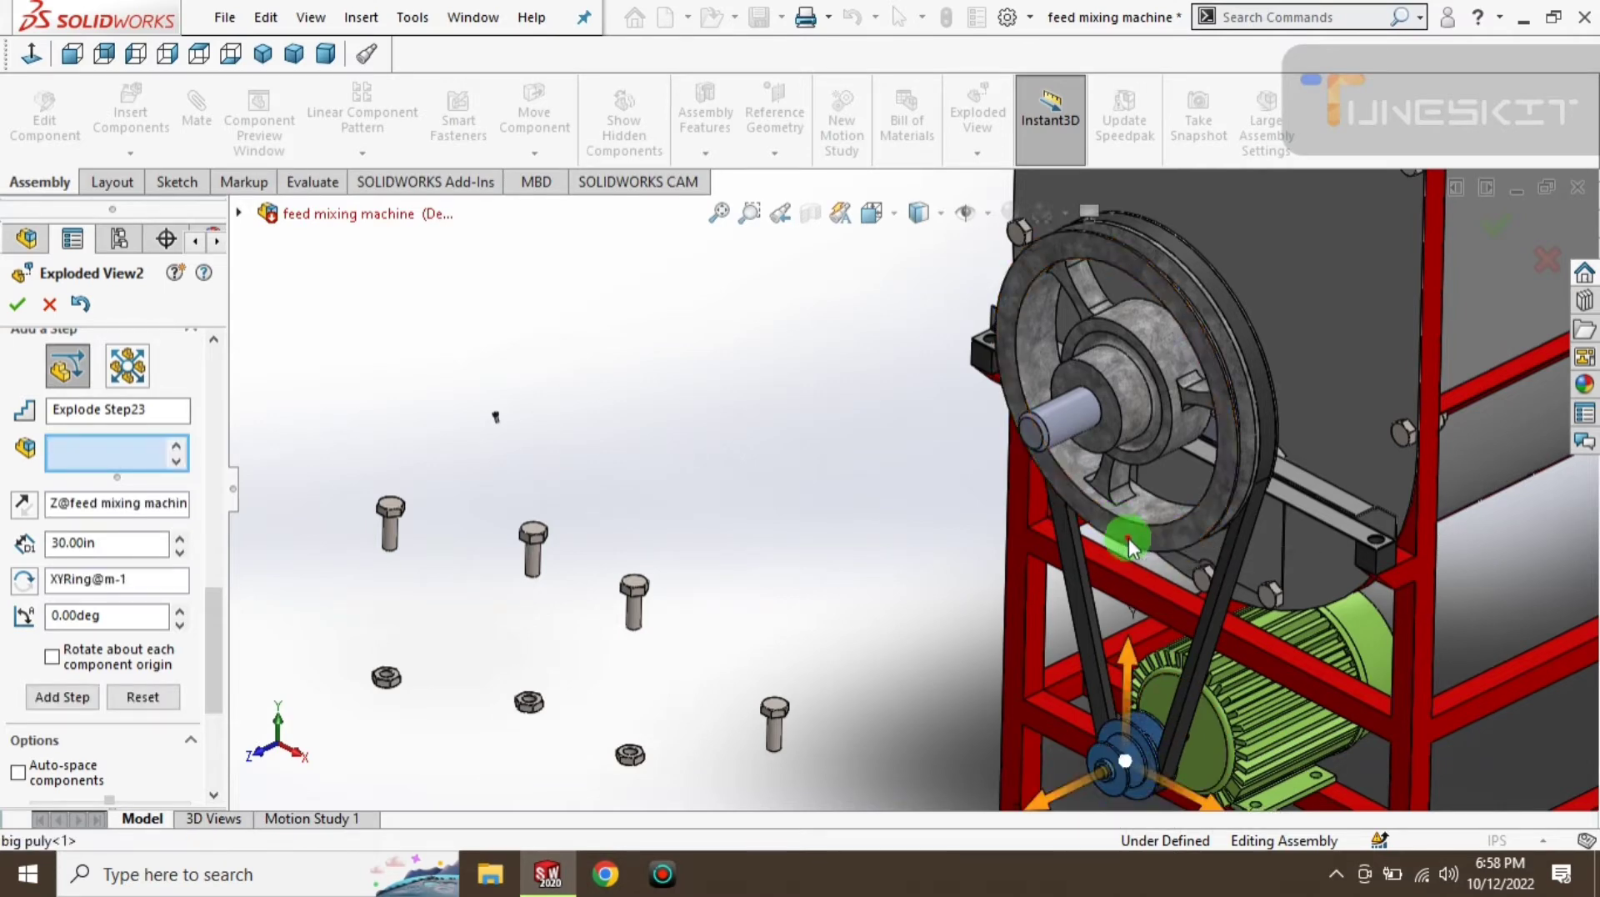
left_click(1115, 527)
left_click_drag(1029, 429, 840, 569)
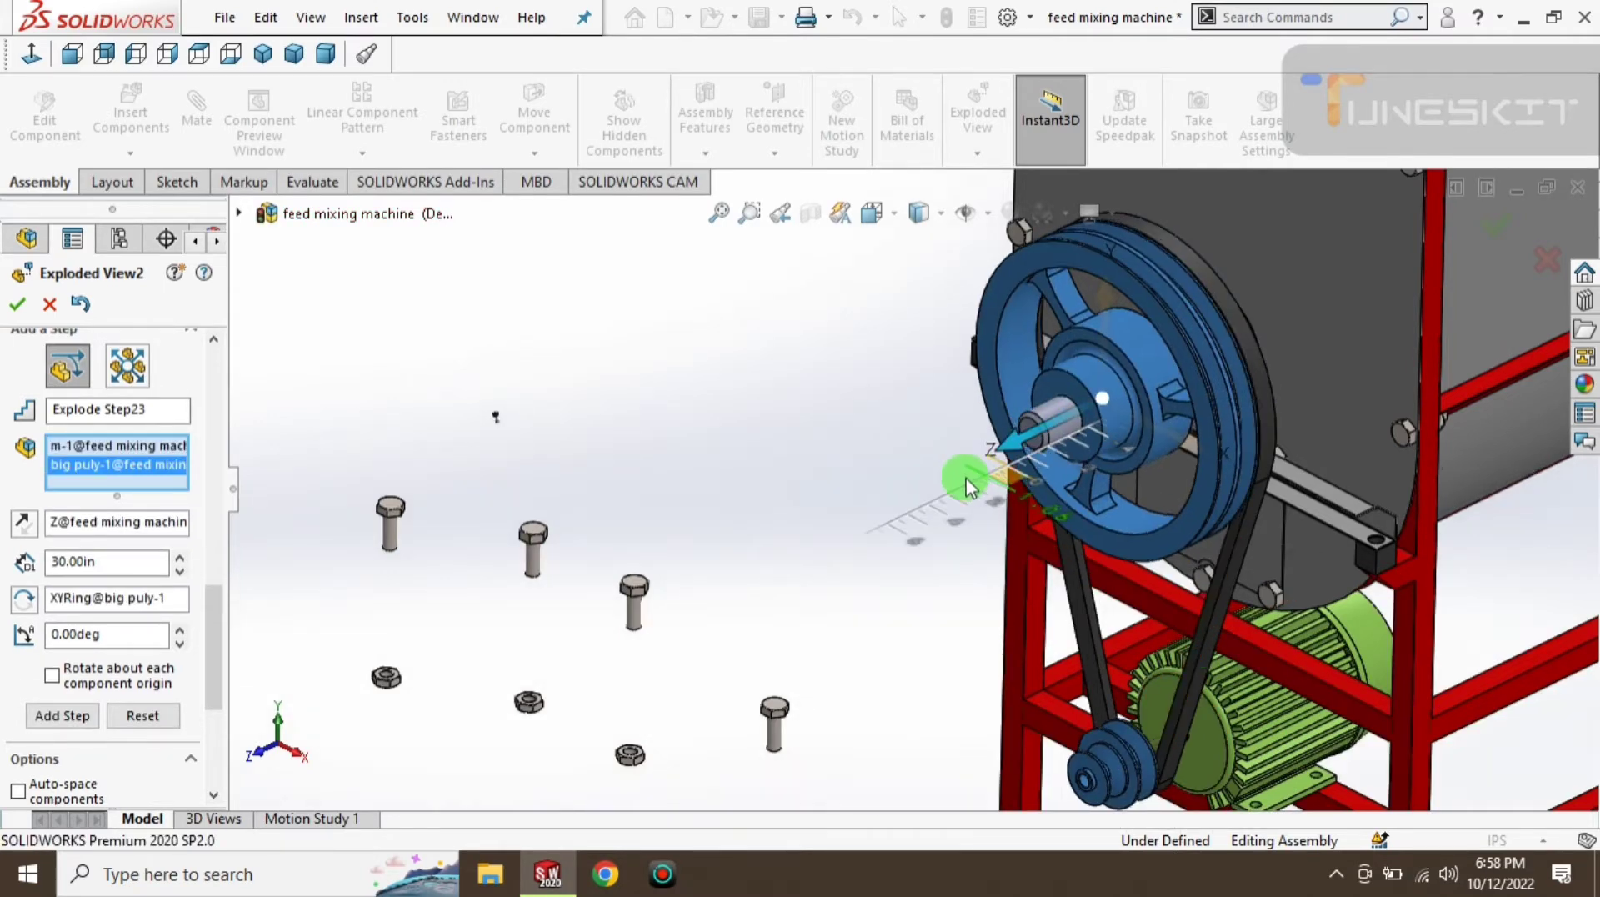
left_click(81, 651)
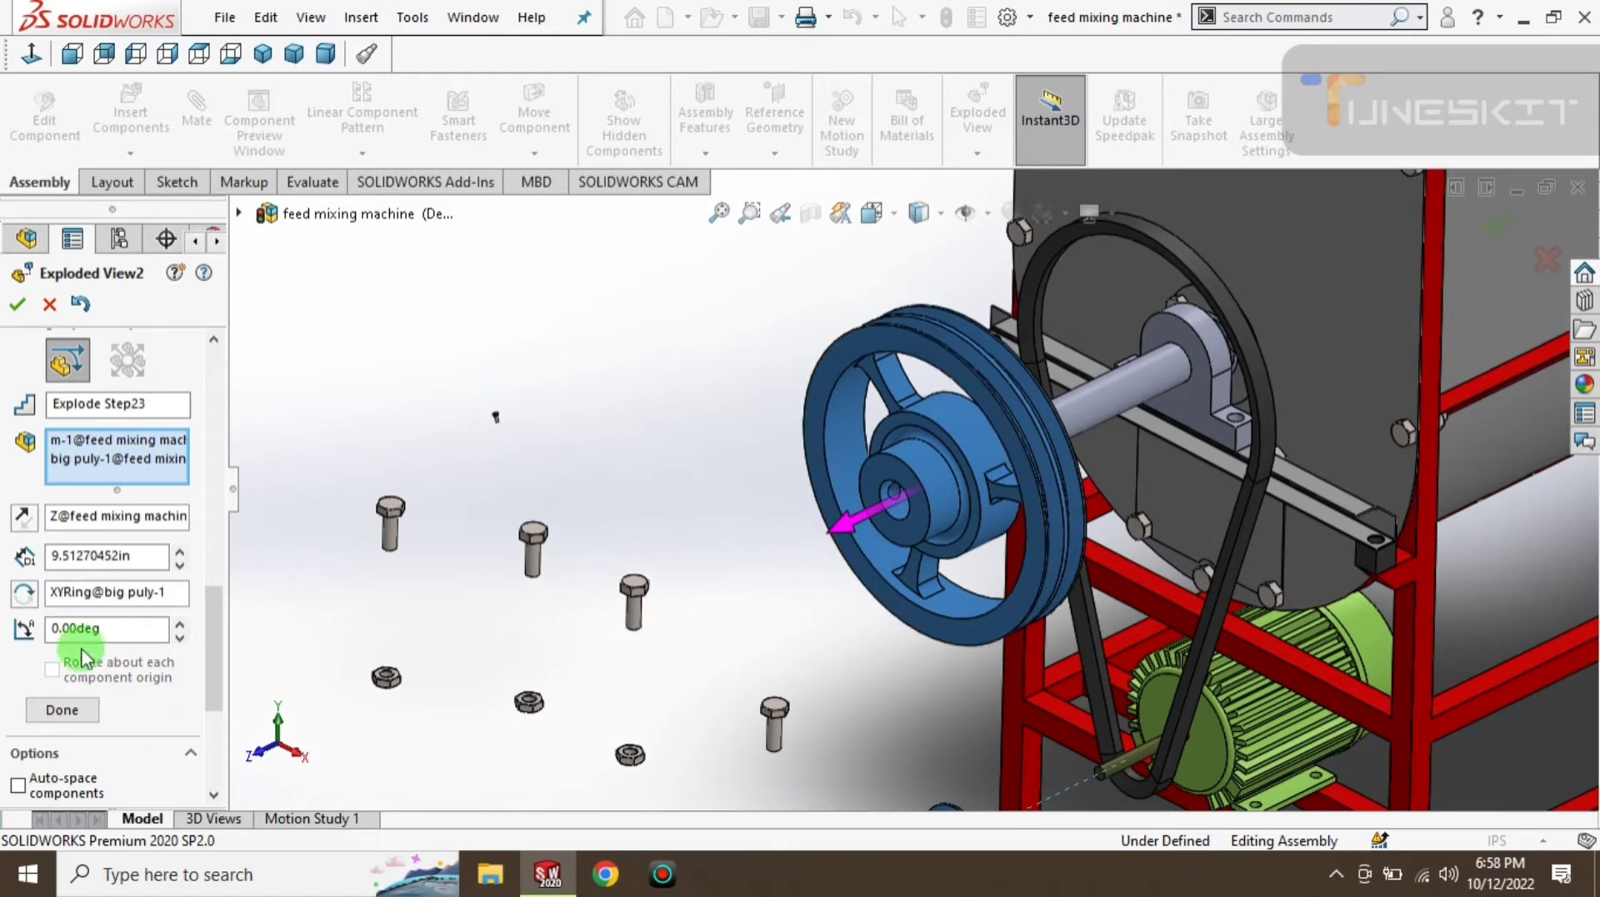
left_click_drag(210, 590, 248, 640)
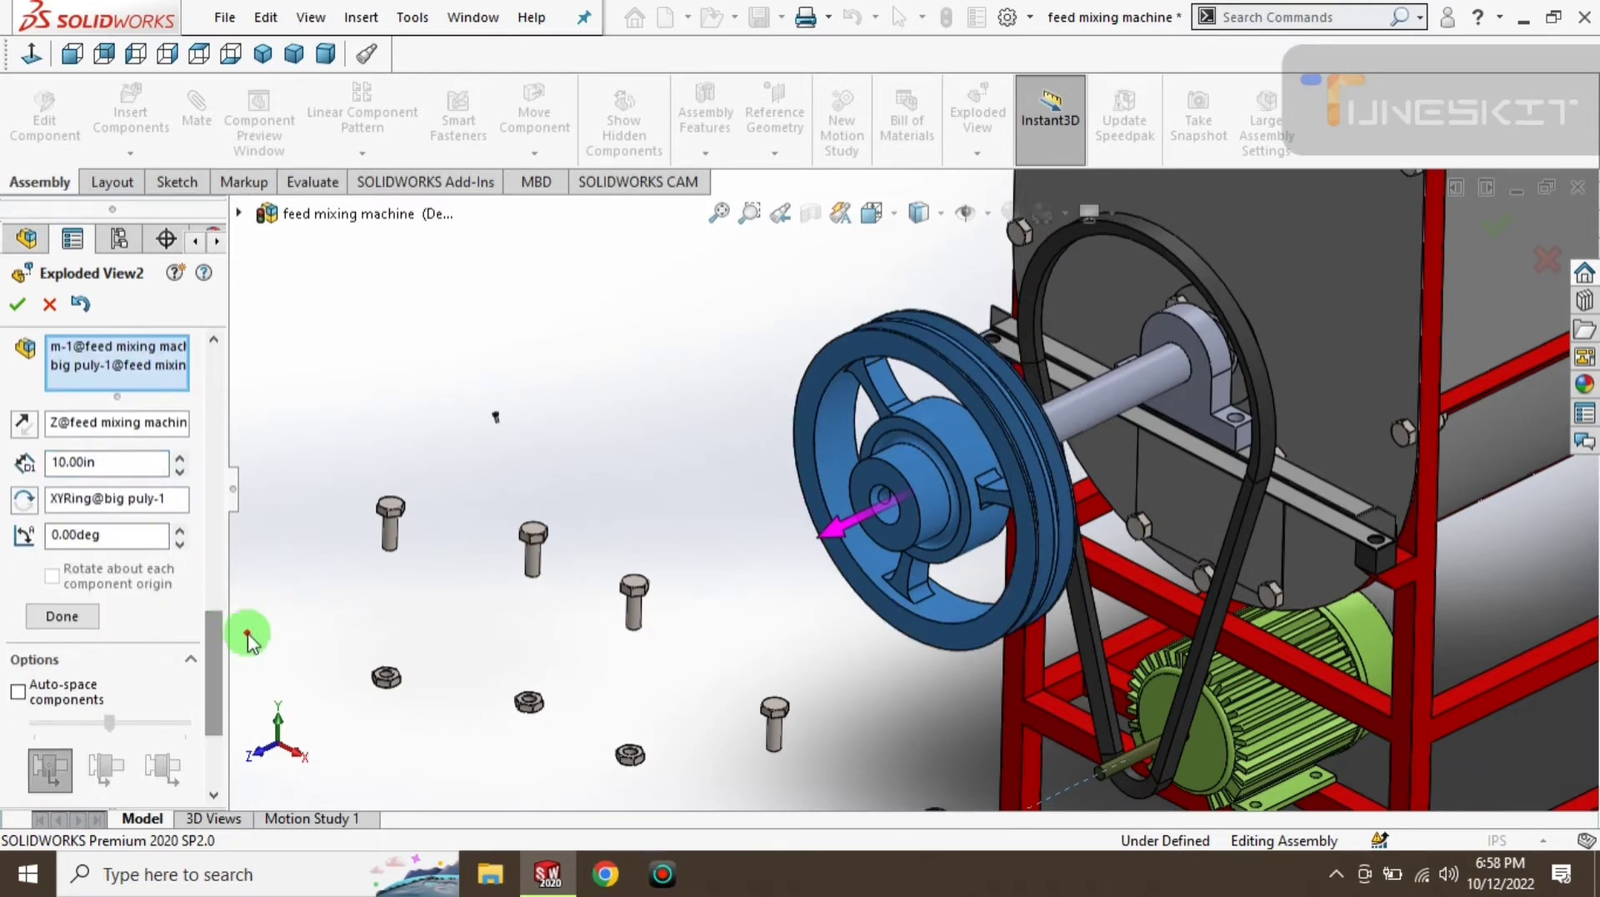
- Add Belt1-1, the motor moter p1-1 and moter rod-1 to the same step
middle_click_drag(1198, 655, 1257, 699)
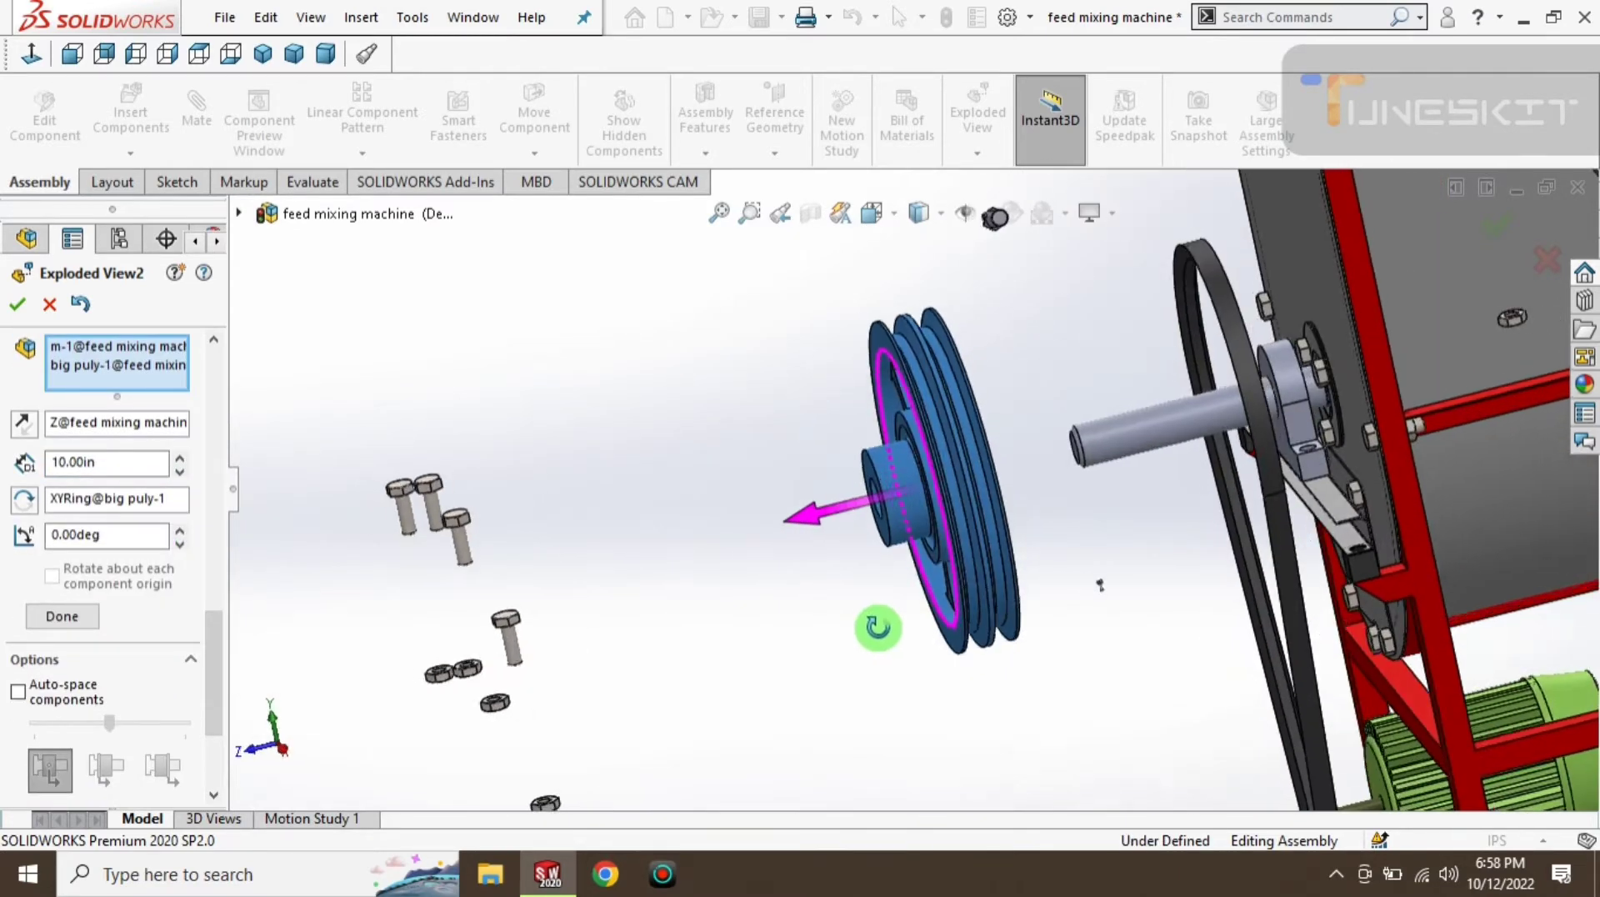
left_click(1255, 702)
left_click(1275, 745)
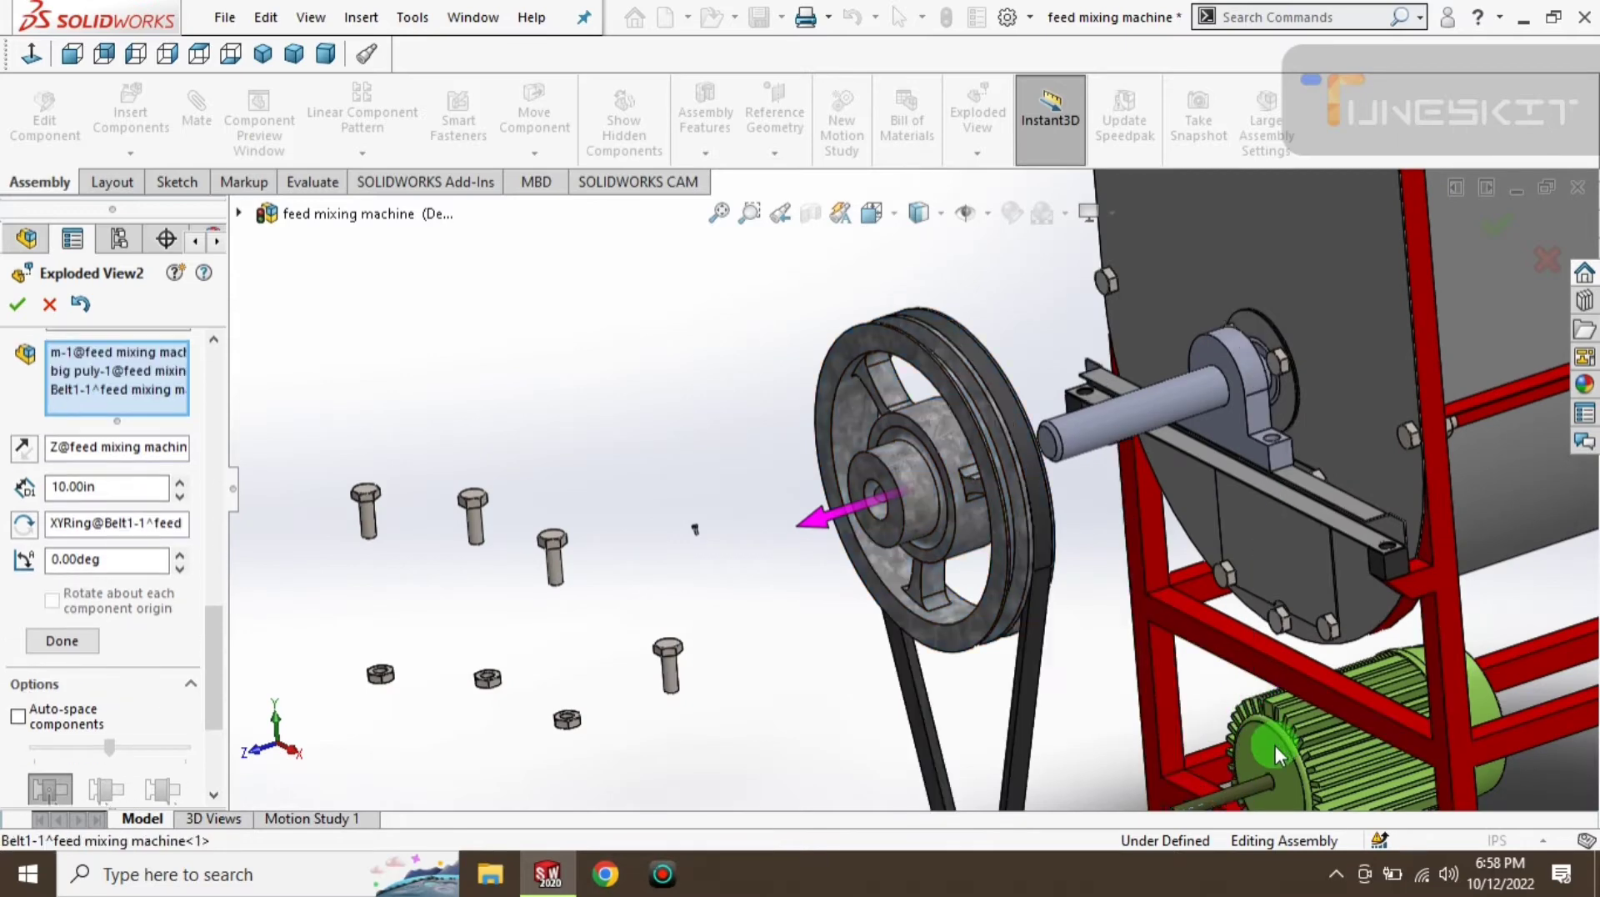
left_click(1405, 758)
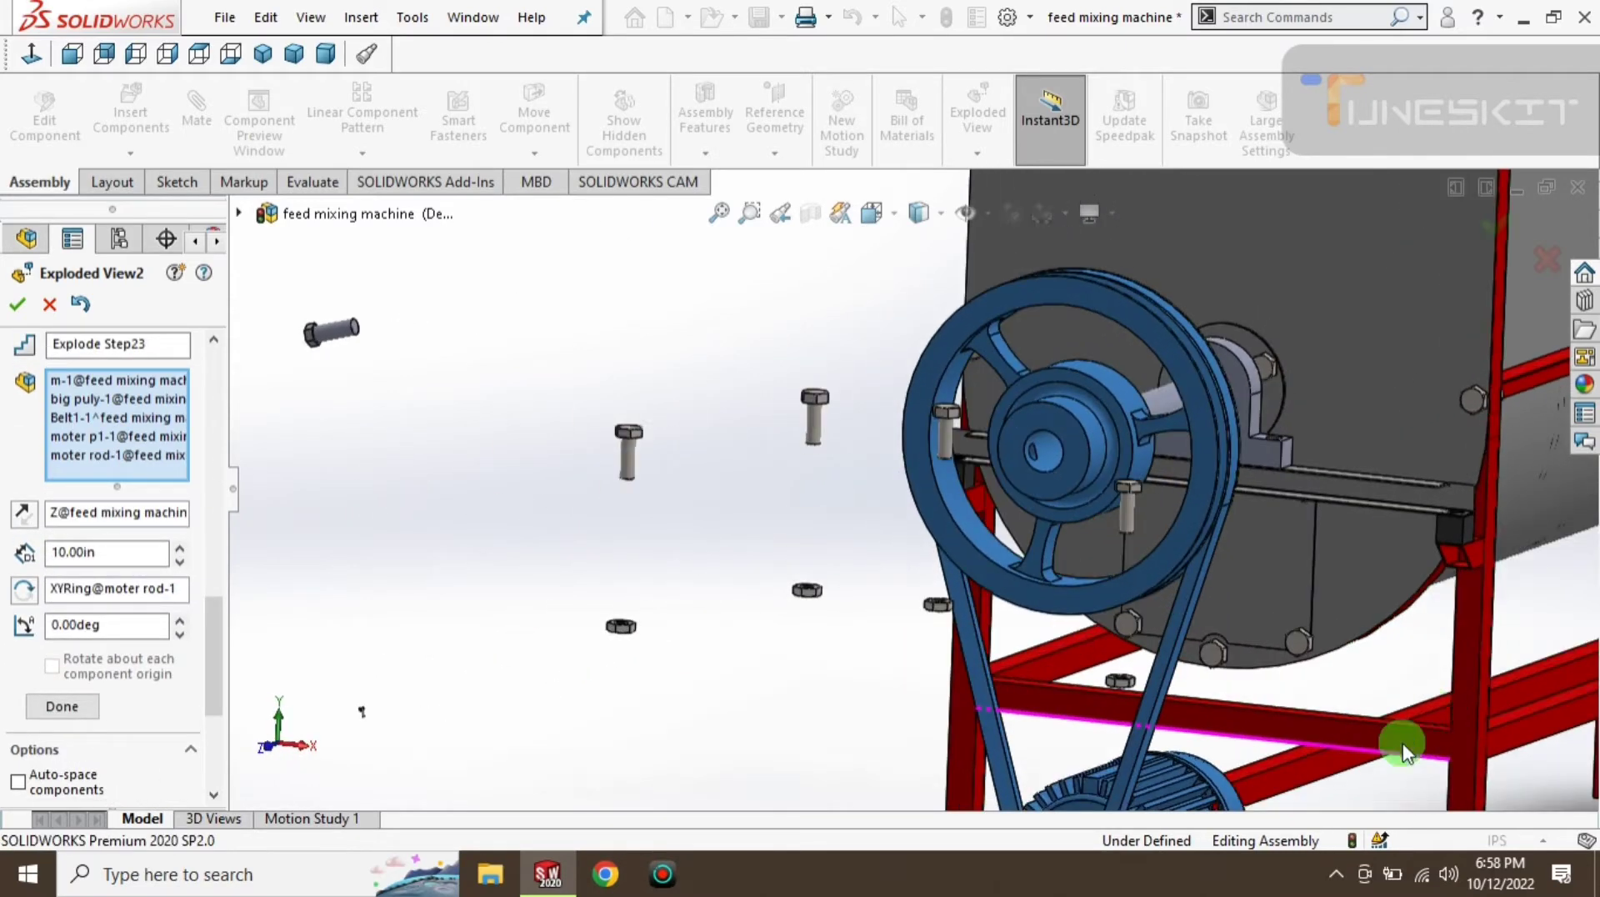
scroll(1077, 733, "up", 3)
scroll(1060, 717, "down", 5)
scroll(1016, 716, "up", 2)
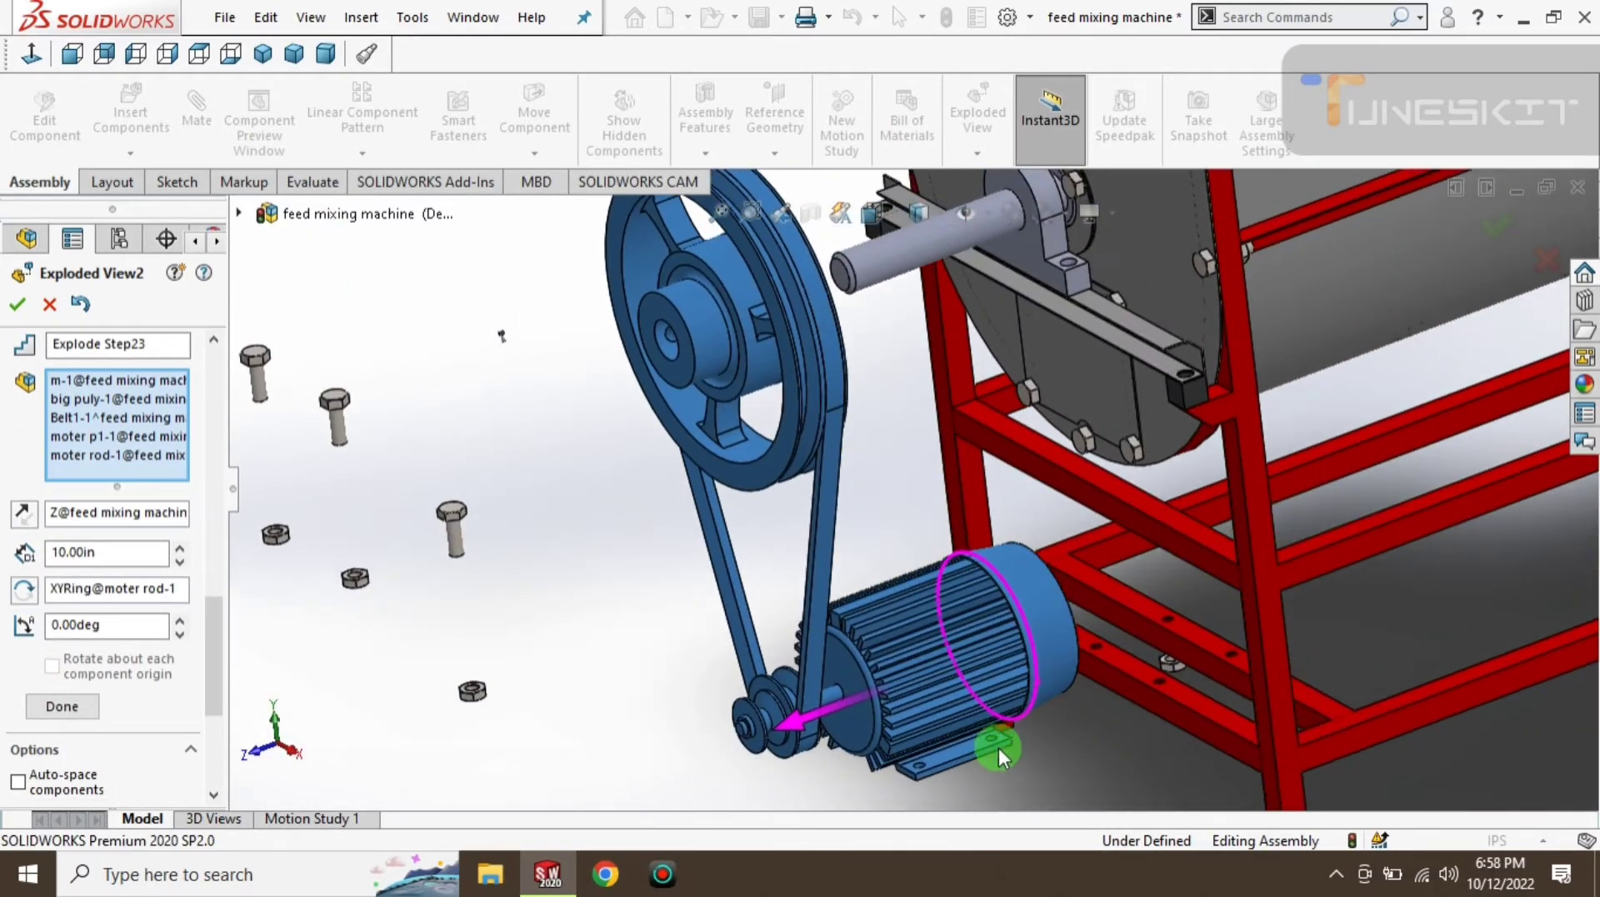
mouse_move(999, 747)
middle_mouse_down()
mouse_move(874, 500)
mouse_move(867, 446)
middle_mouse_up()
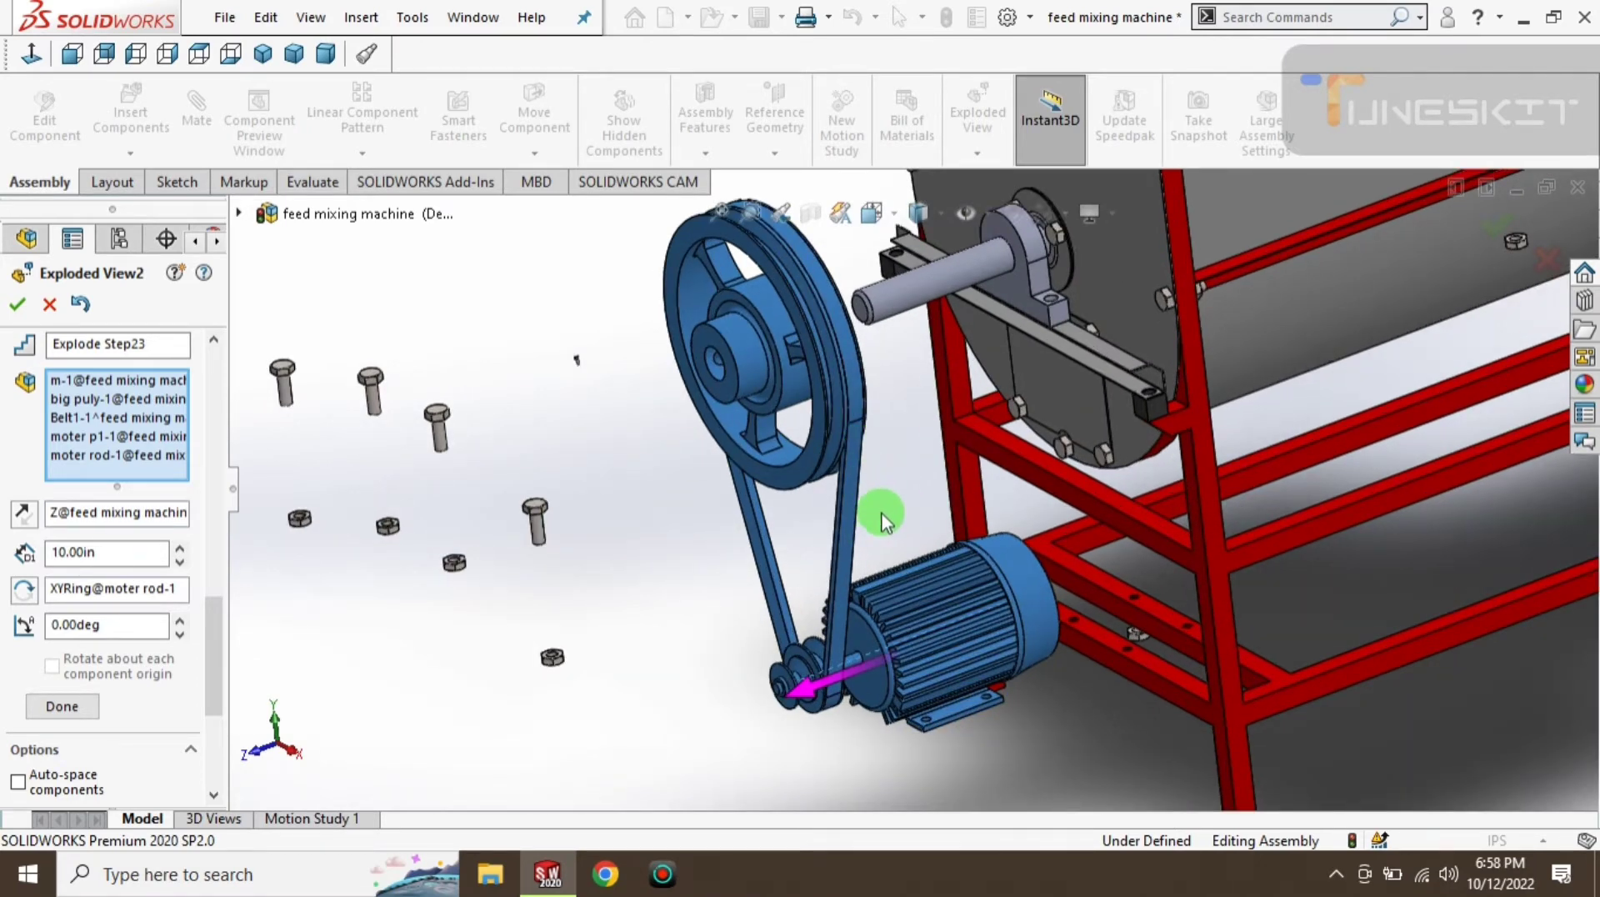
scroll(703, 500, "up", 1)
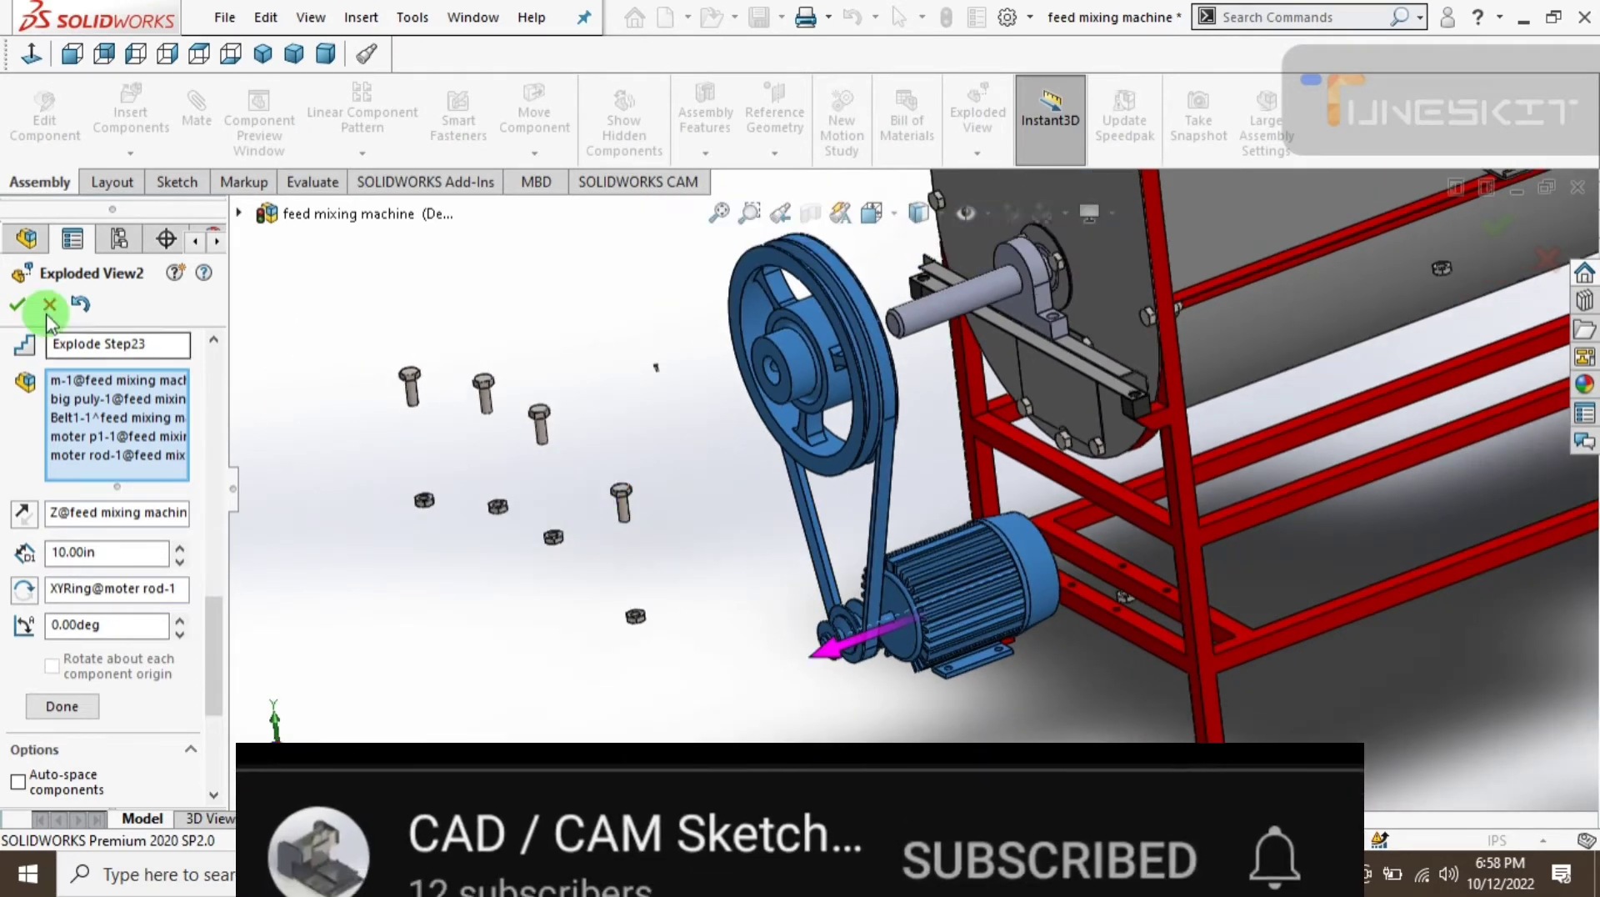
- Commit Step23, then explode the belt and small pulley 5 in outward
left_click(63, 707)
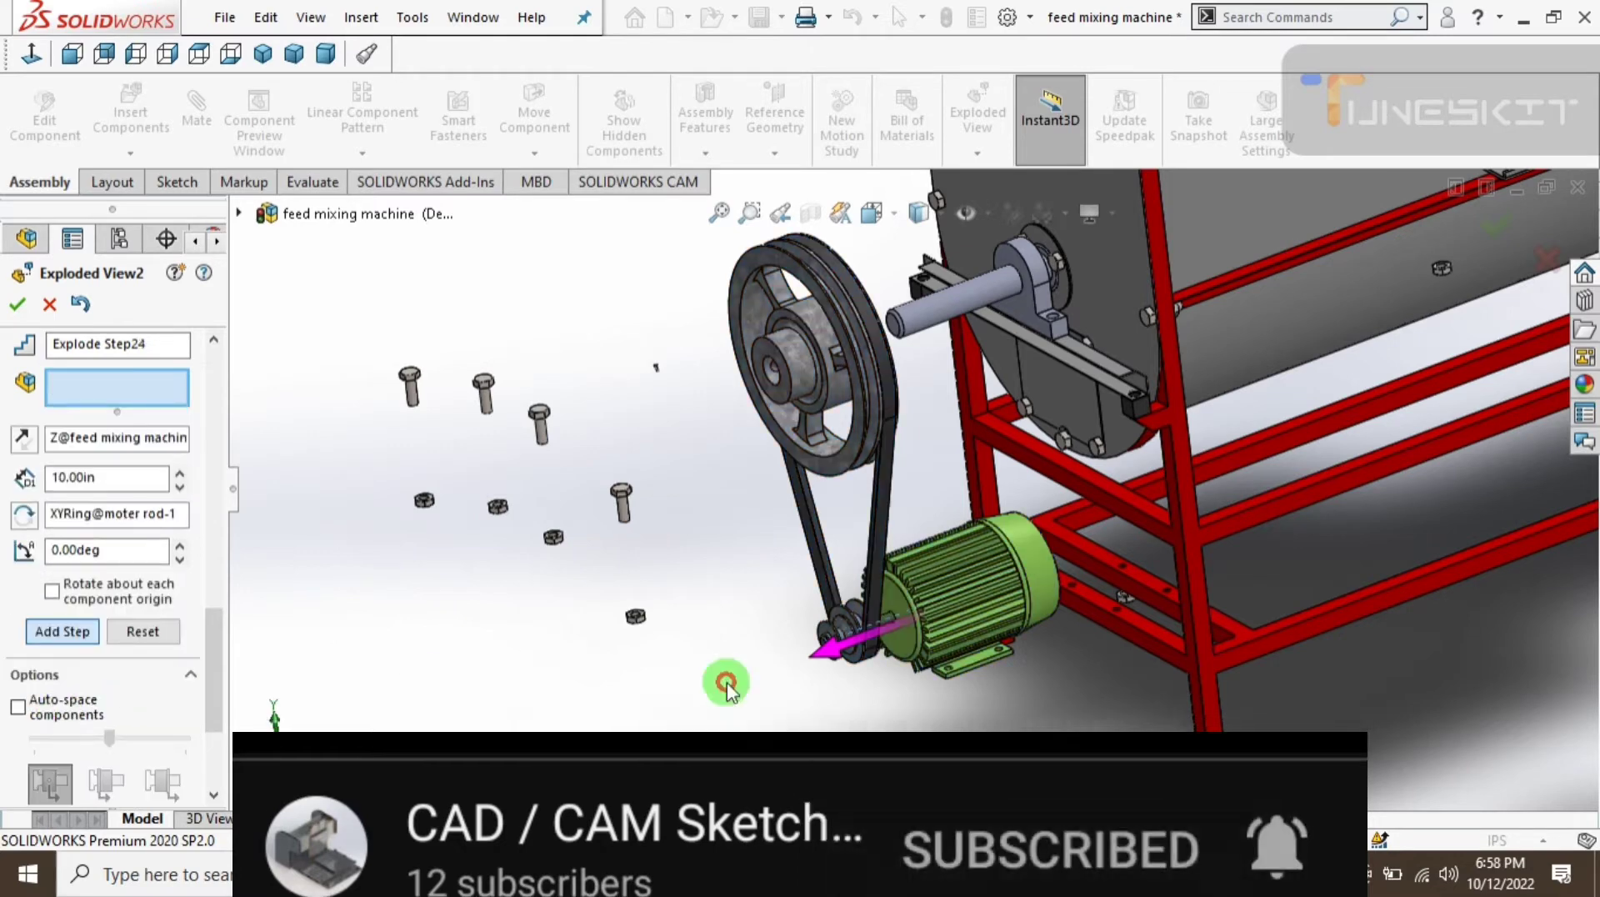
scroll(825, 608, "down", 1)
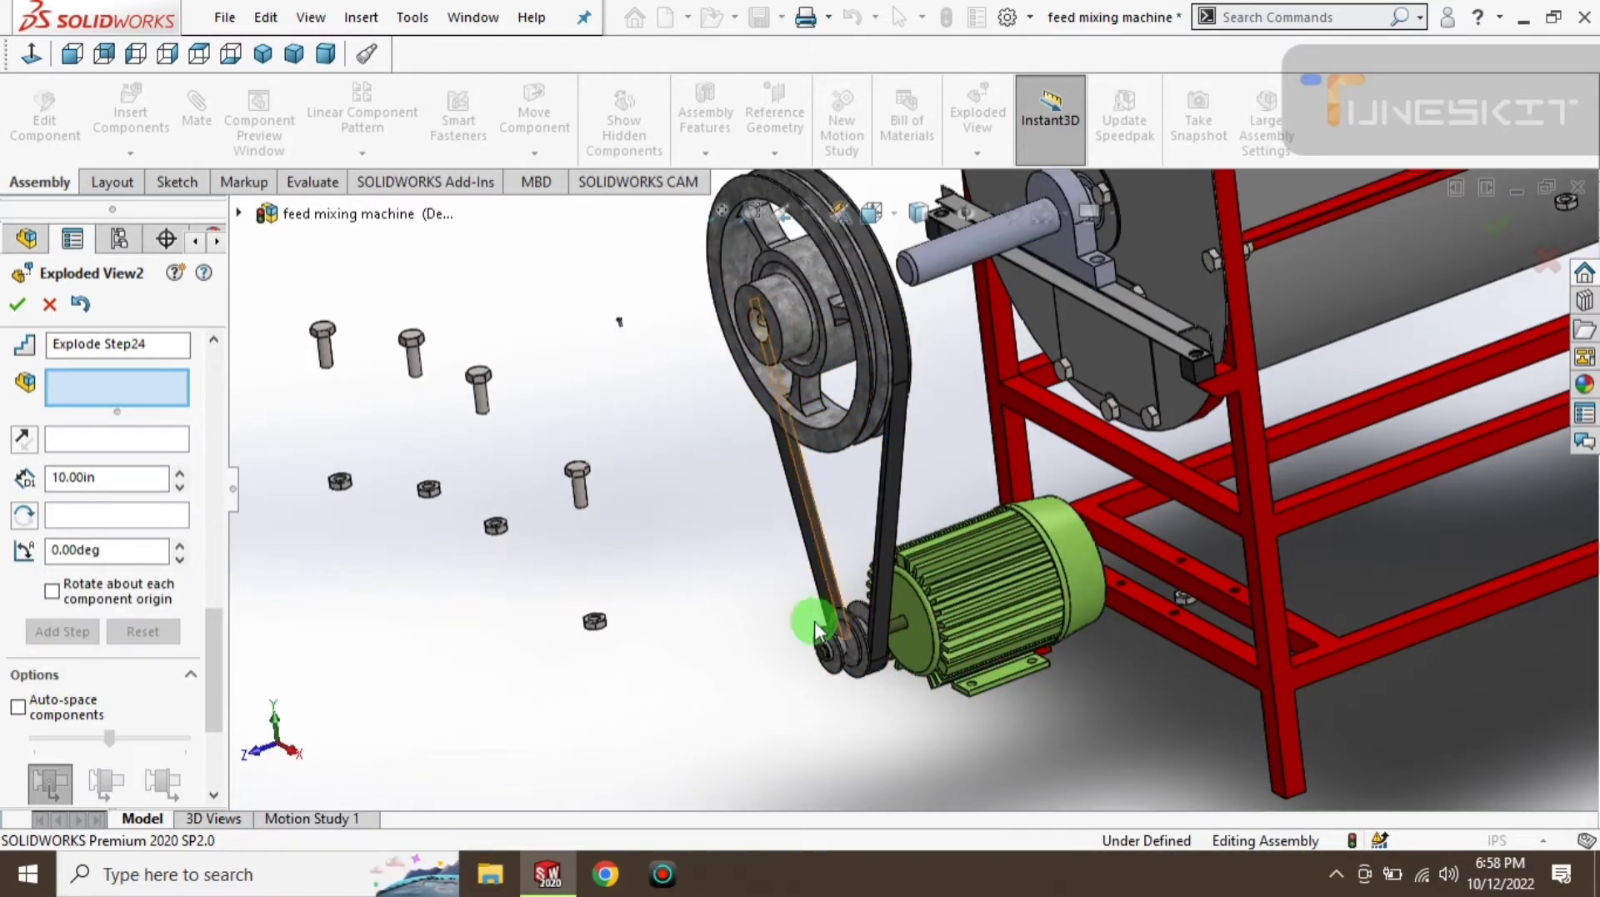
left_click(833, 679)
left_click(892, 532)
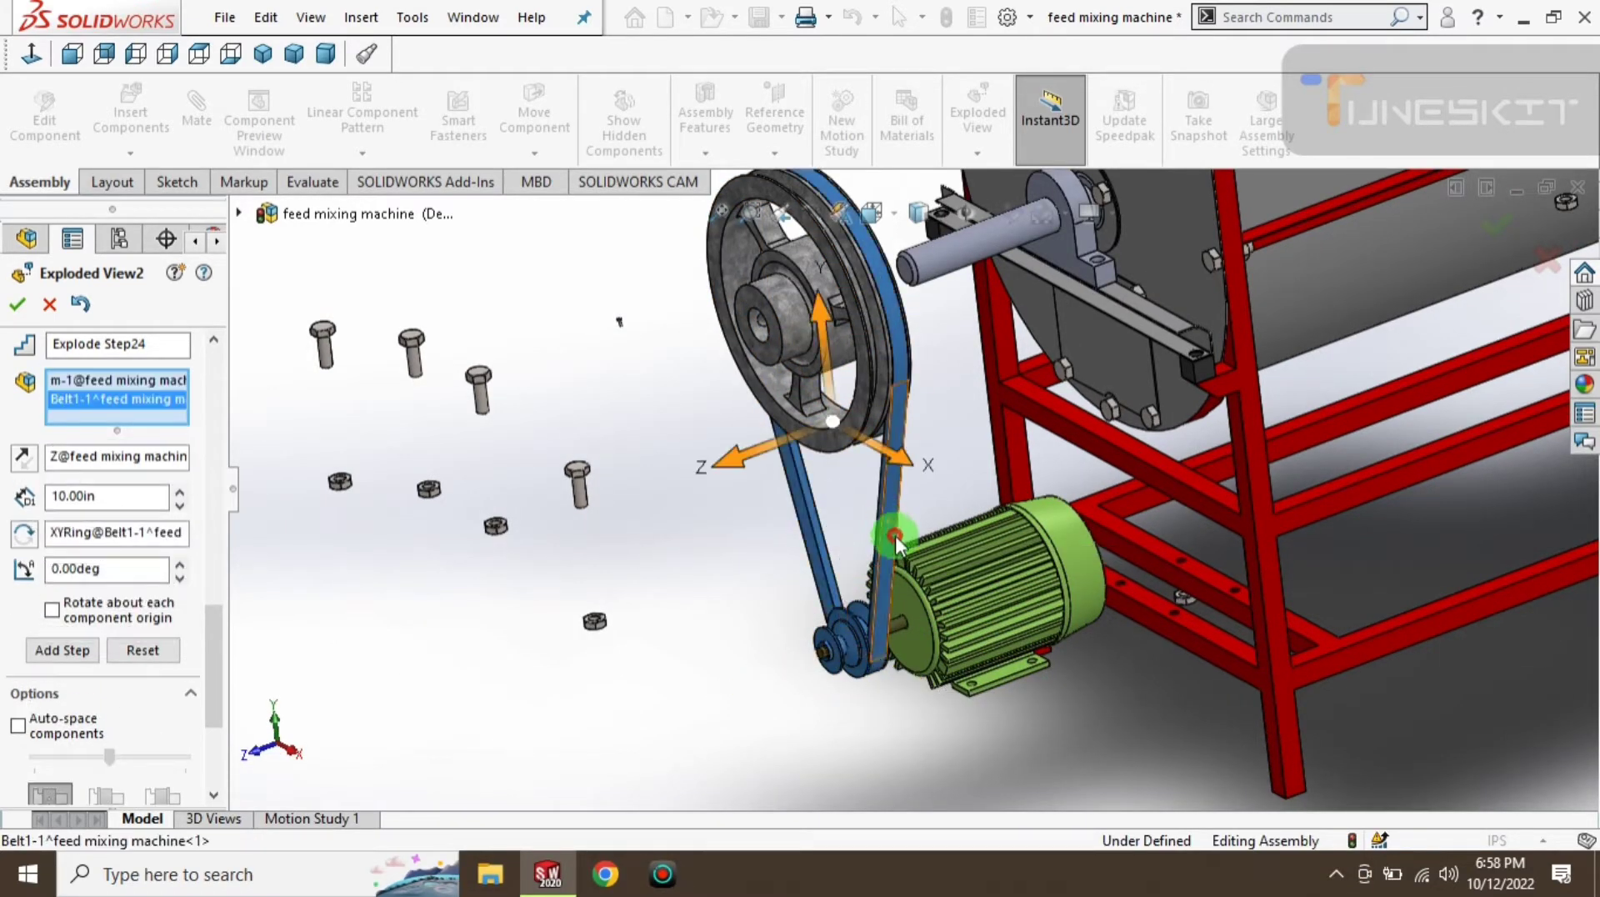
left_click_drag(732, 466, 660, 483)
type("5")
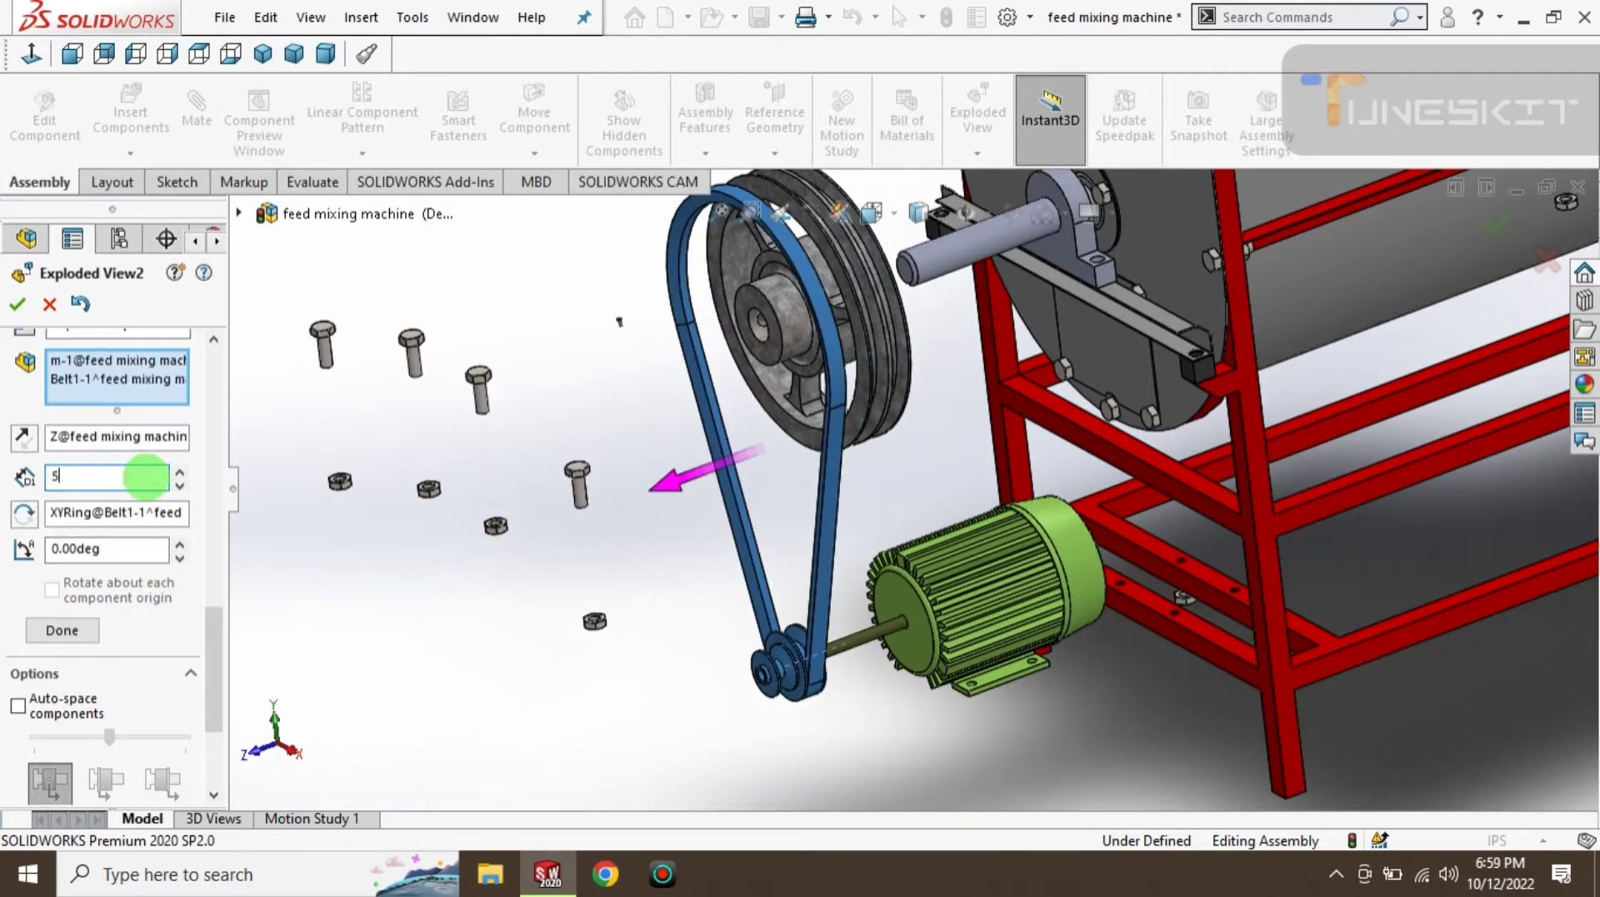
left_click(115, 688)
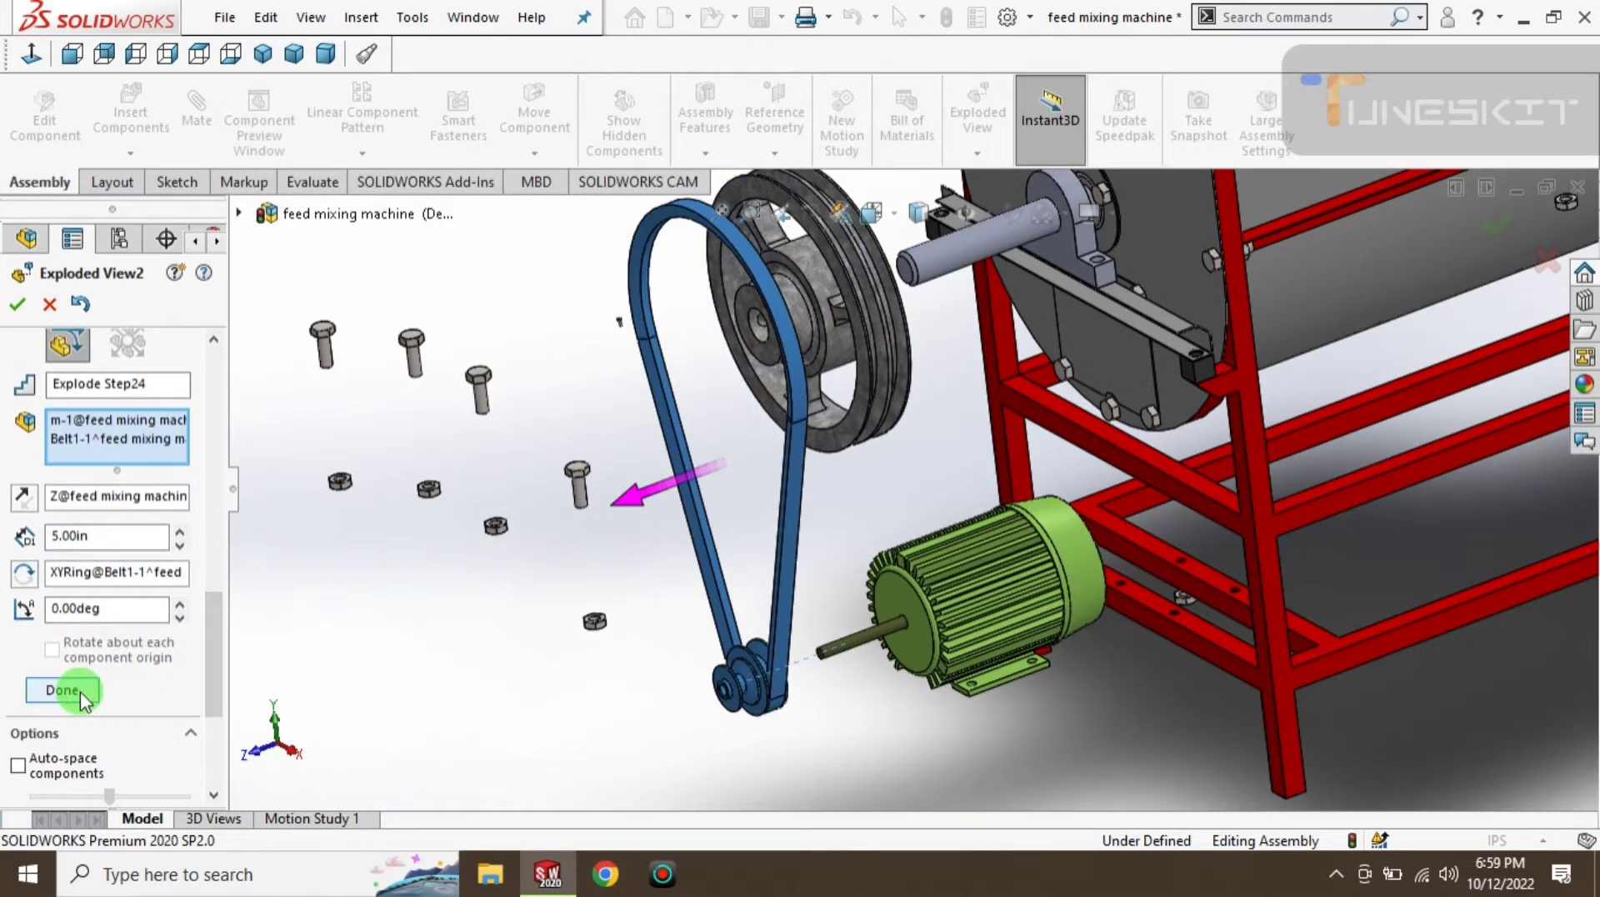
left_click(80, 691)
- Move the small pulley m-1 alone 5 in along Z as Step25
left_click(705, 713)
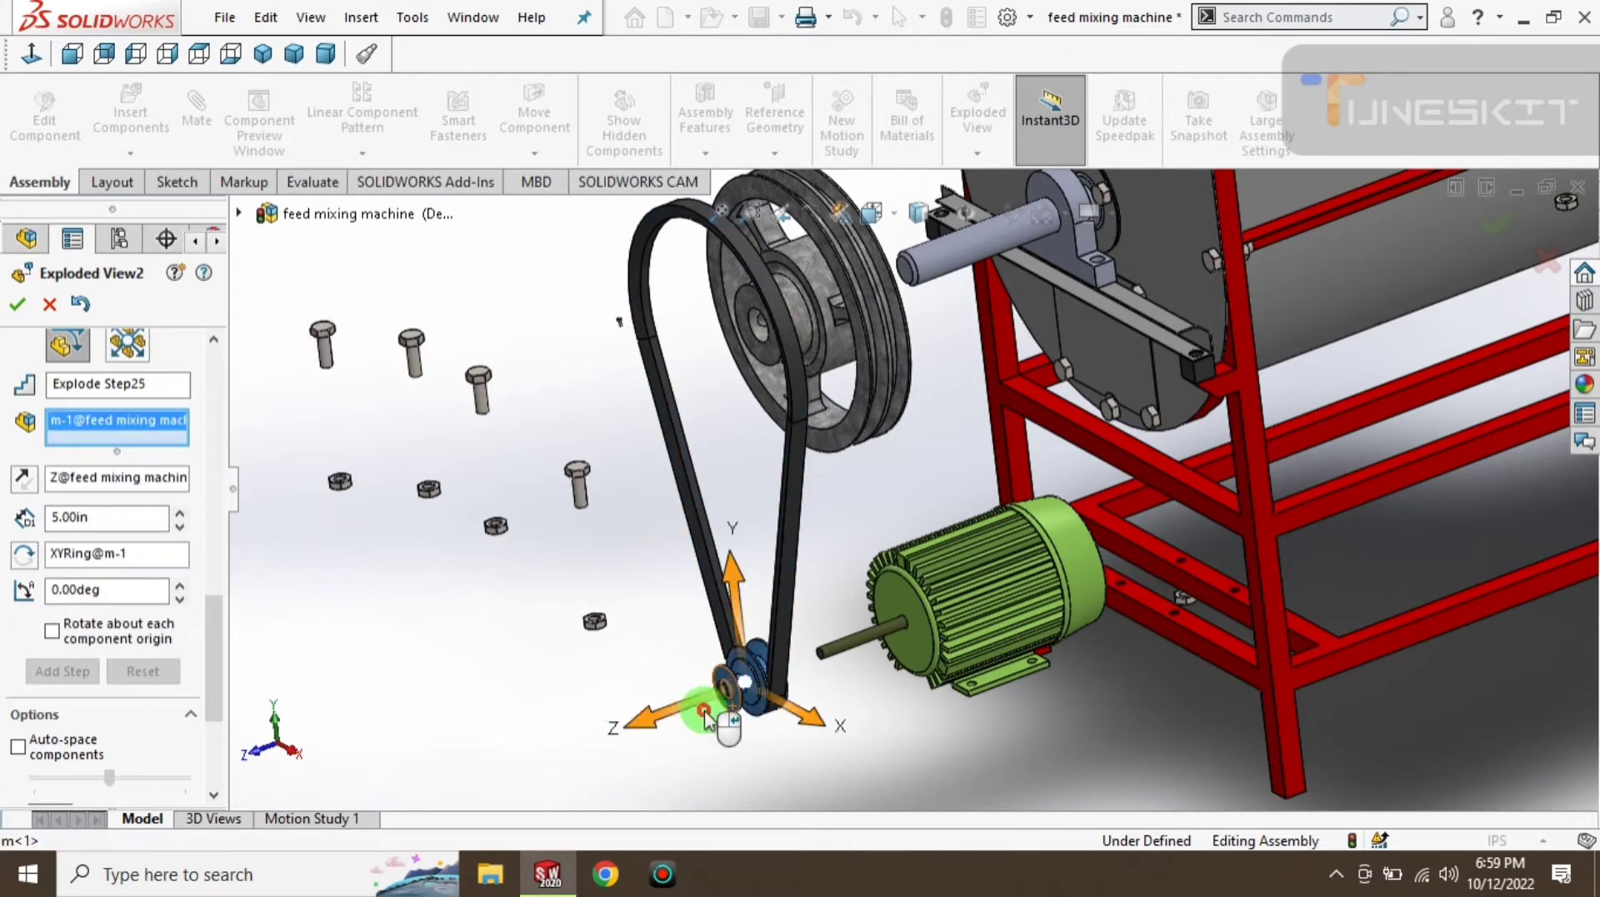
mouse_move(705, 713)
left_mouse_down()
mouse_move(620, 723)
mouse_move(633, 740)
left_mouse_up()
left_click(63, 619)
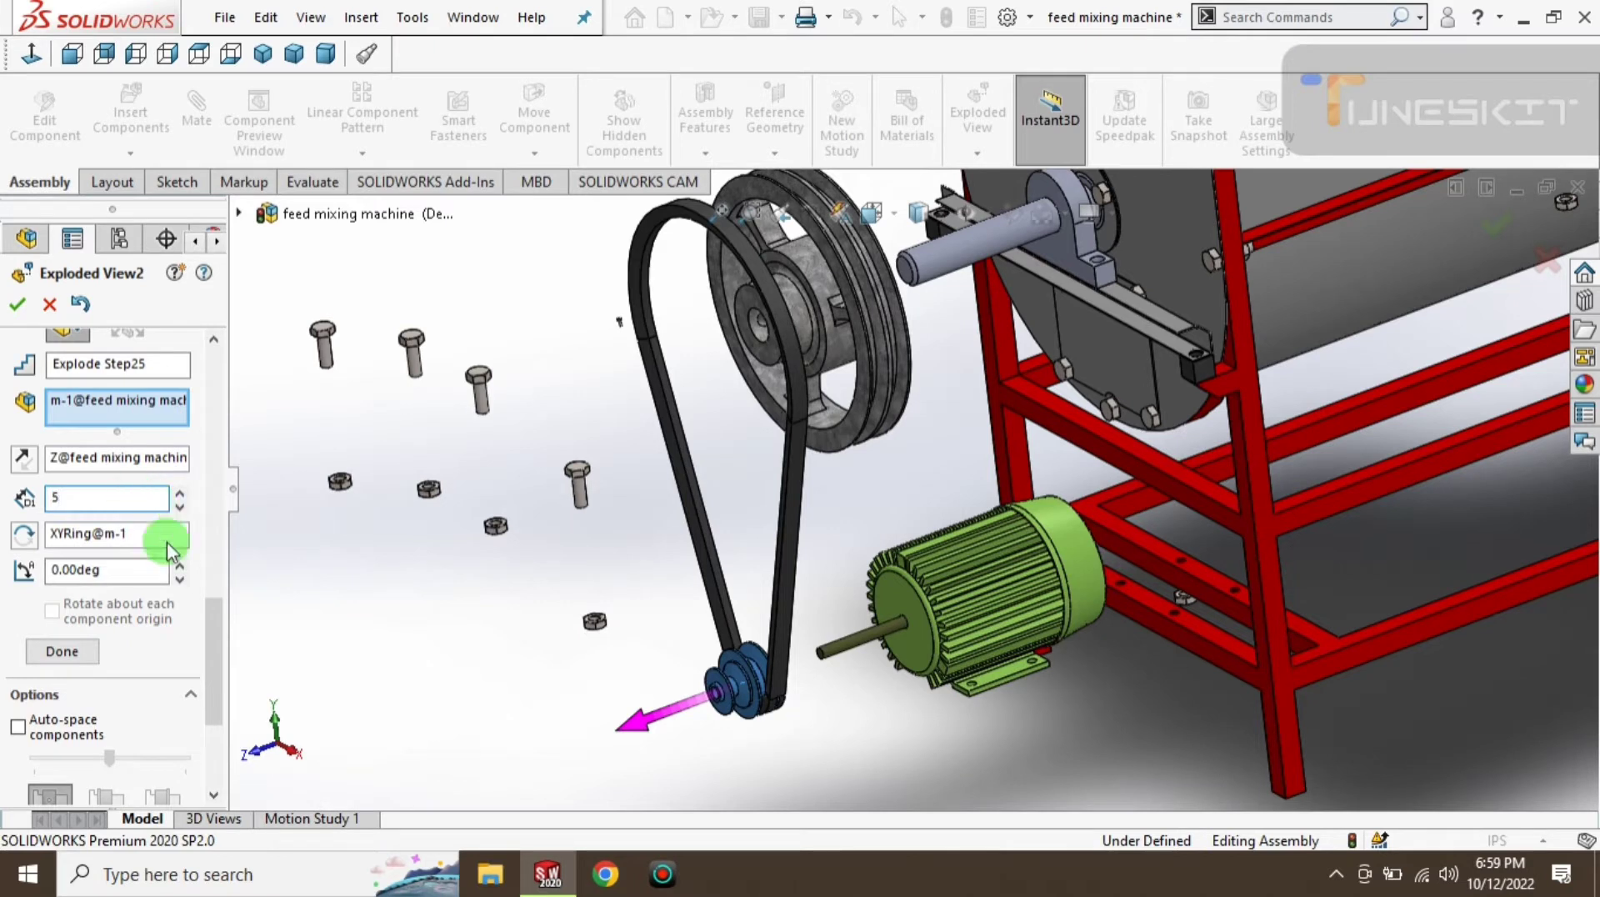
scroll(210, 650, "down", 2)
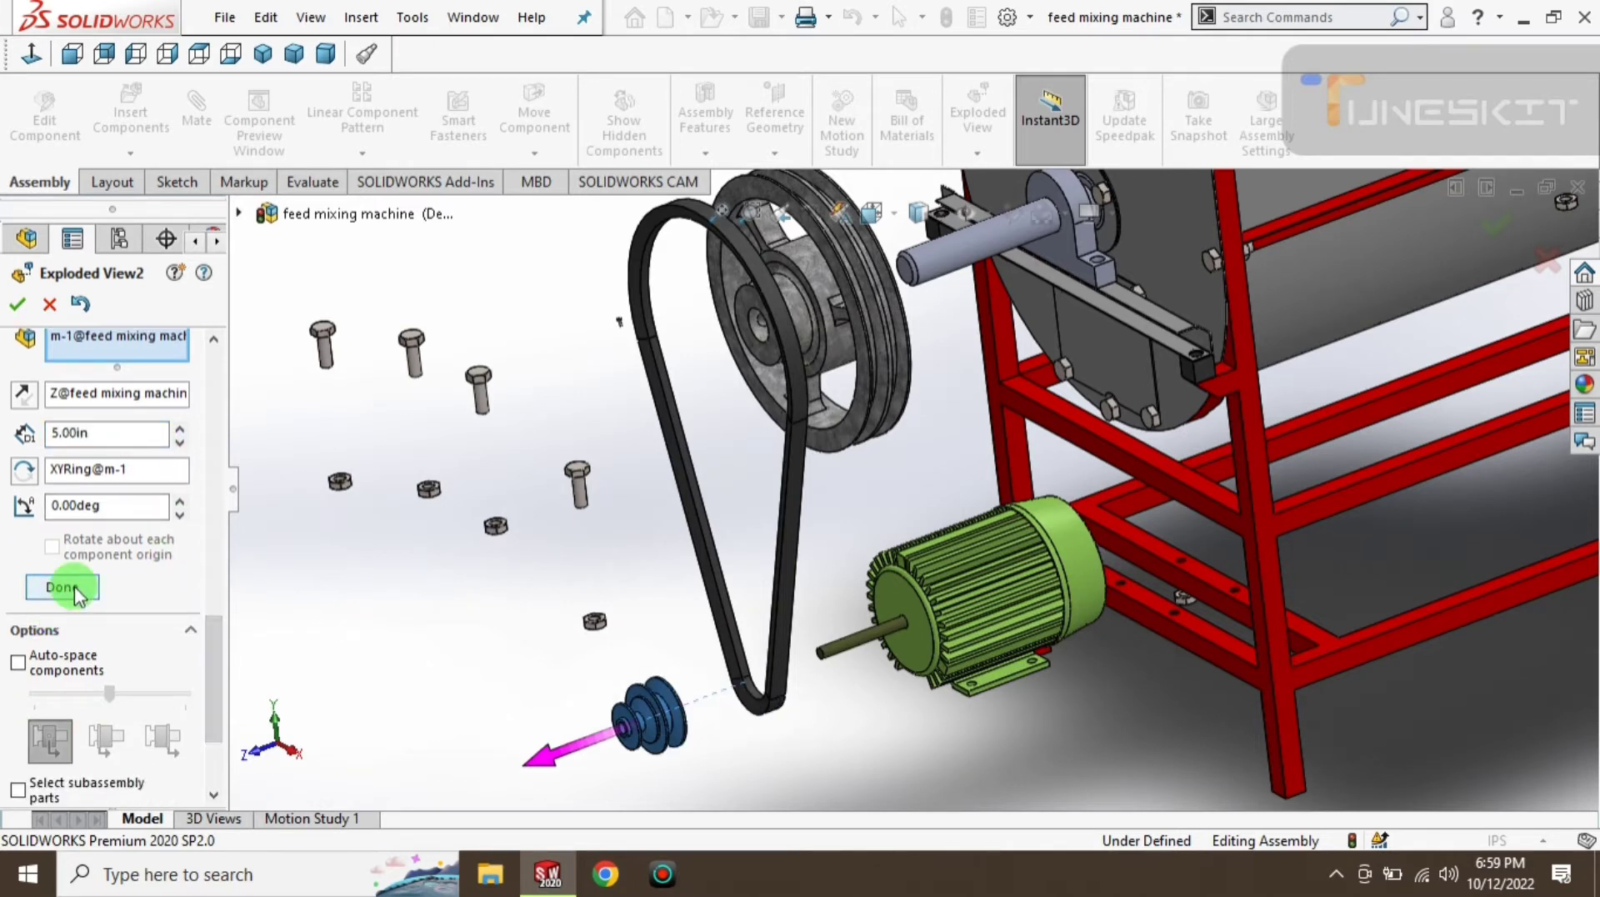
- Slide the motor rod and motor about 27.84 in along X
left_click(915, 654)
left_click(895, 587)
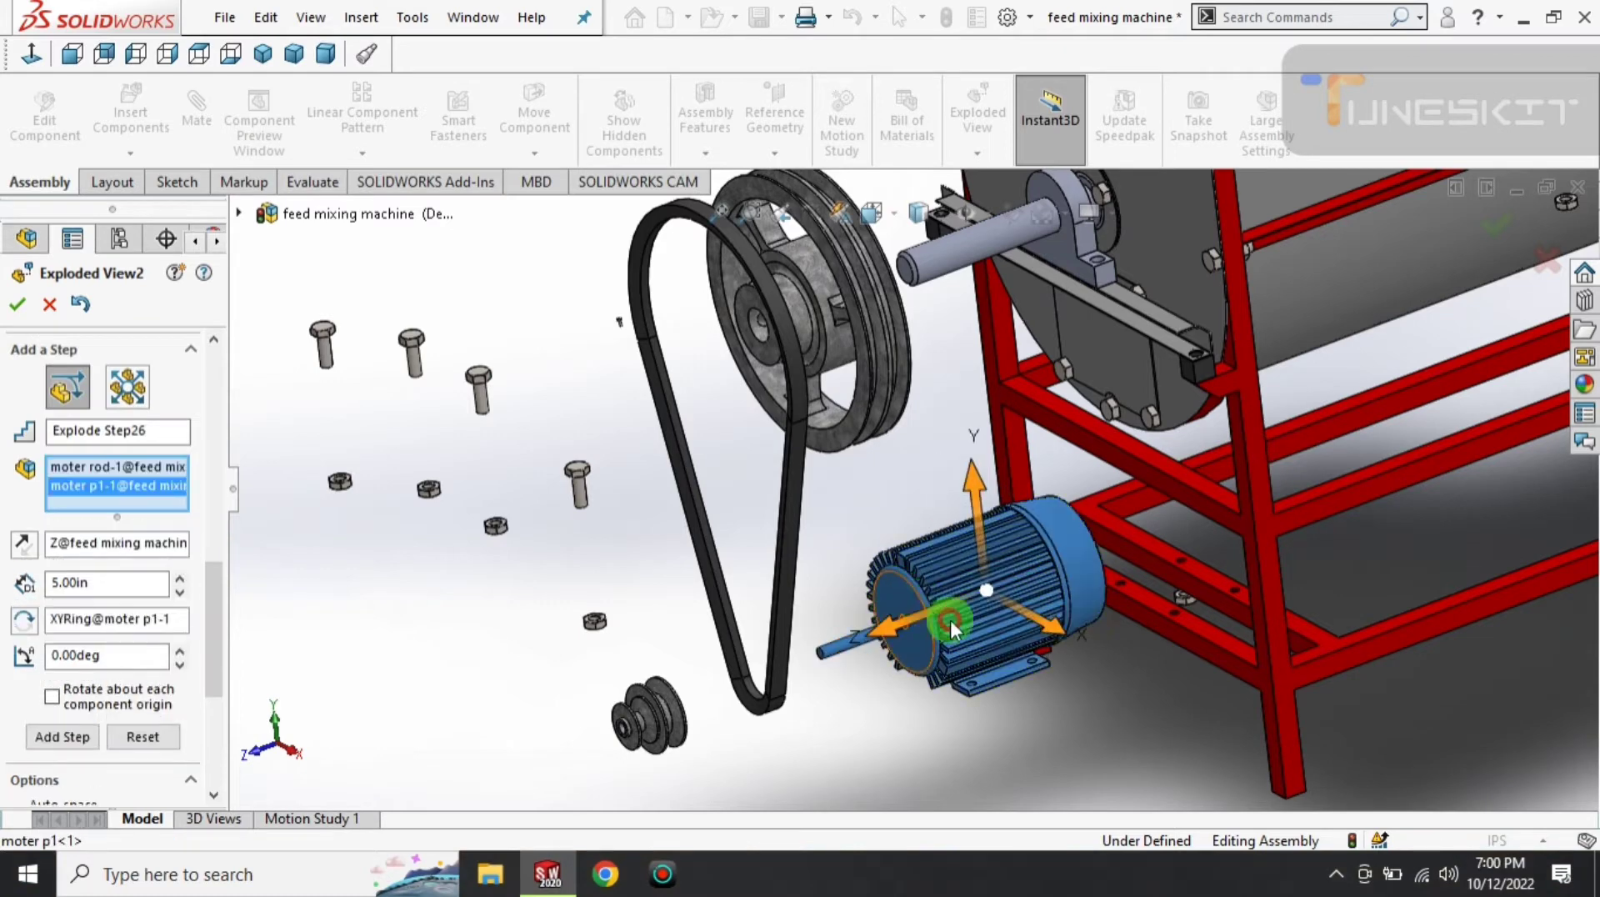
left_click_drag(1048, 623, 1492, 813)
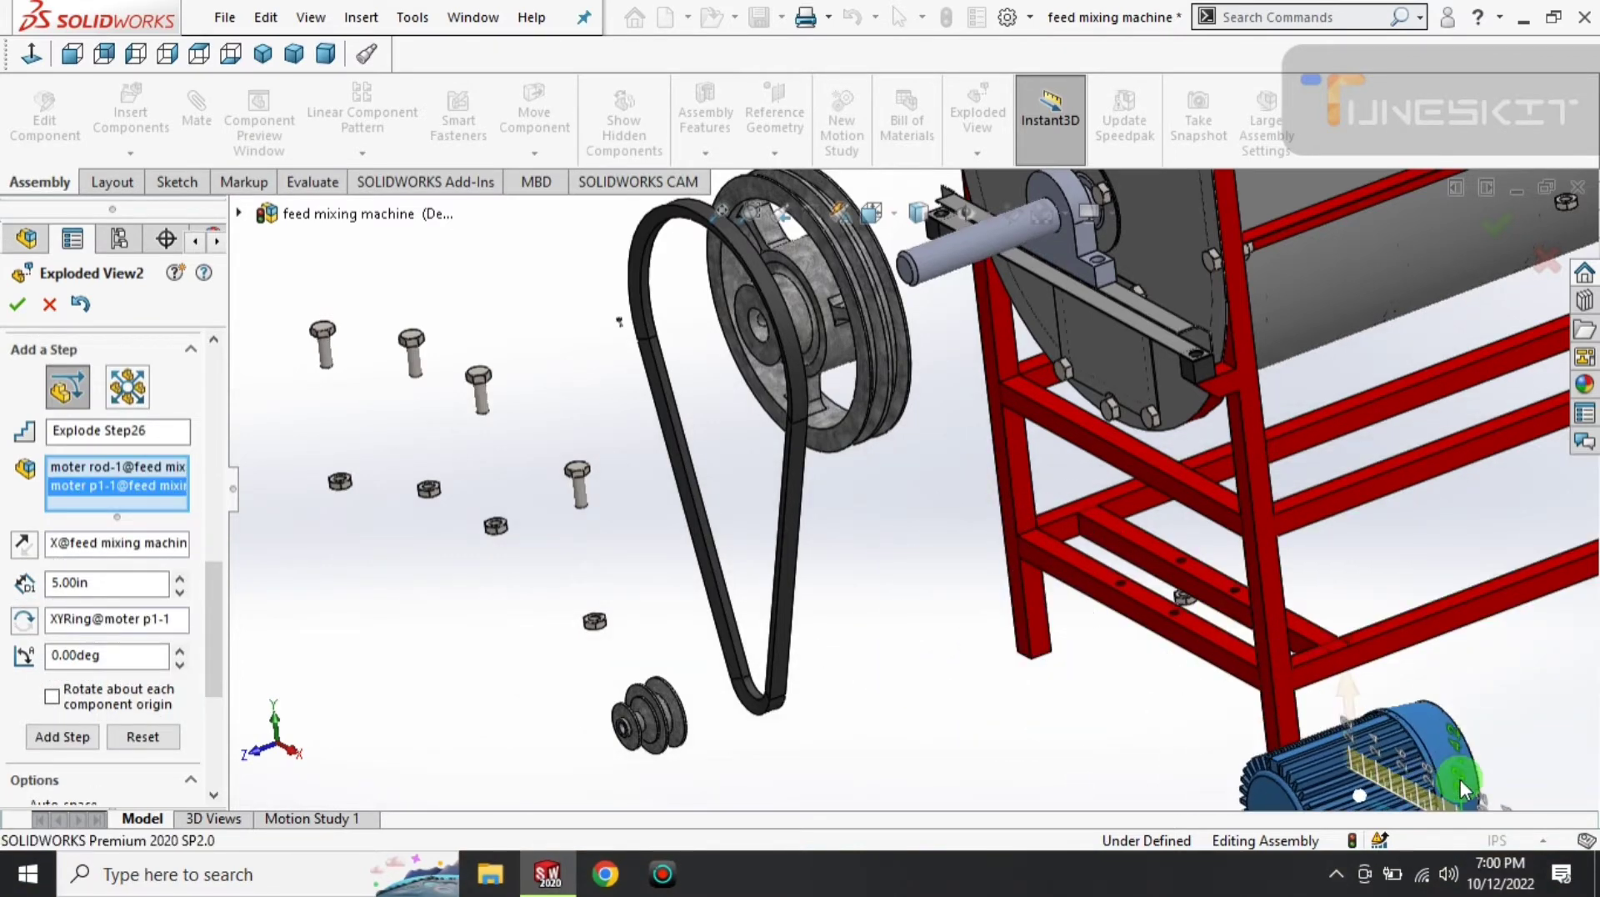
scroll(800, 722, "up", 4)
scroll(818, 717, "down", 3)
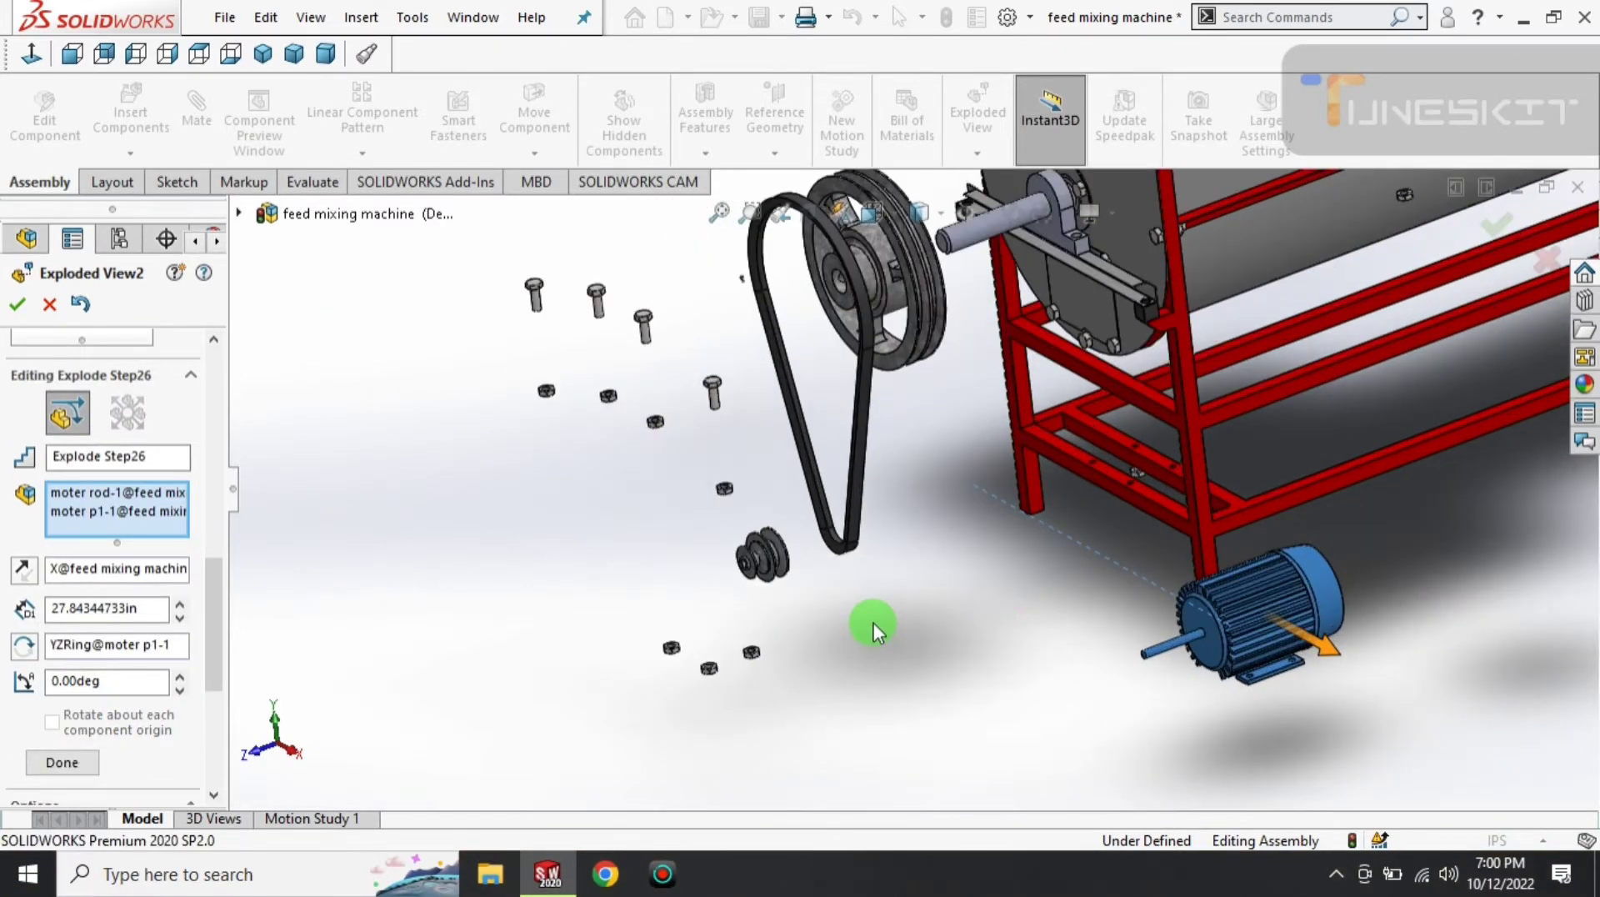
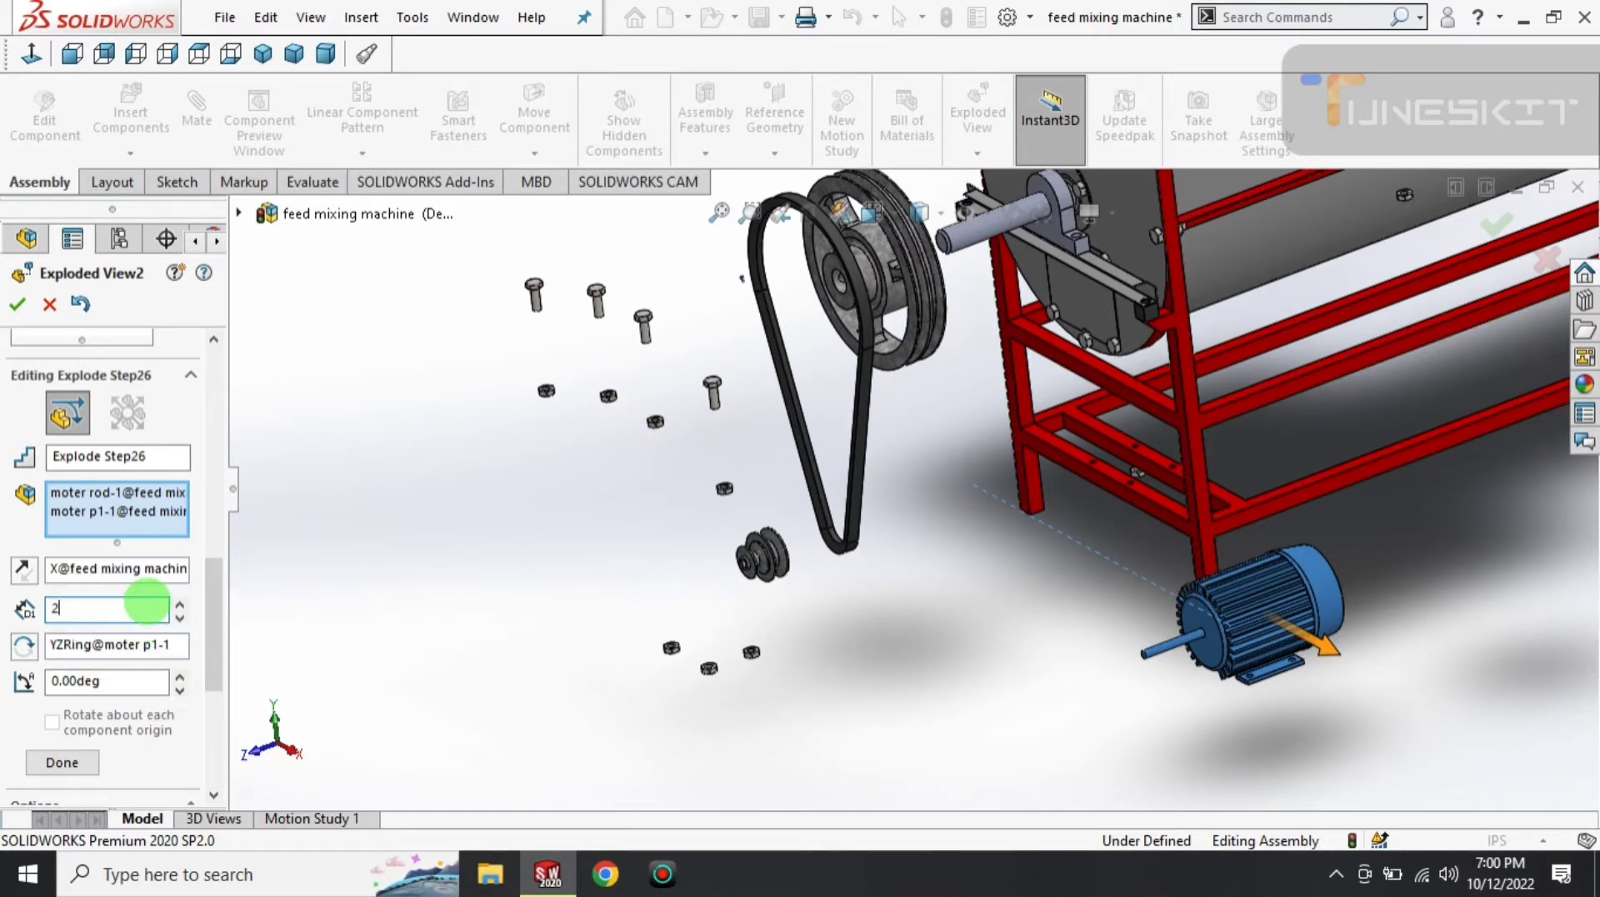
- Apply the 25 in distance to the motor and finish its explode step
key("Return")
scroll(210, 628, "down", 1)
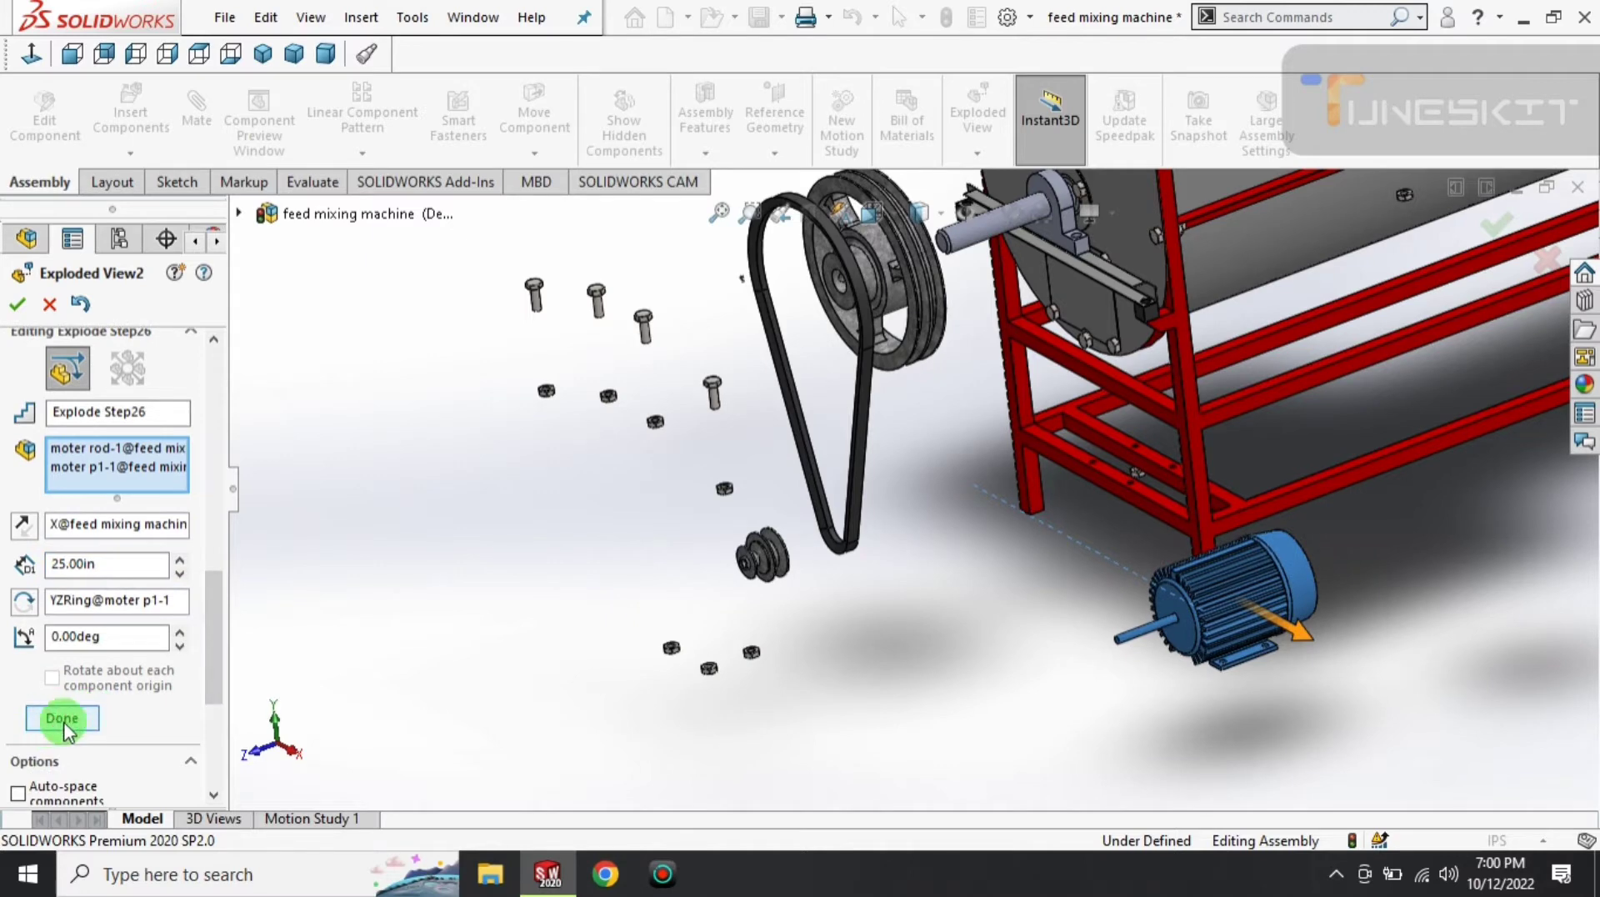
left_click(66, 718)
scroll(743, 561, "down", 3)
- Select the mounting bracket, bearing block and both rubber pads for a new explode step
mouse_move(743, 561)
middle_mouse_down()
mouse_move(699, 564)
mouse_move(725, 609)
mouse_move(942, 448)
middle_mouse_up()
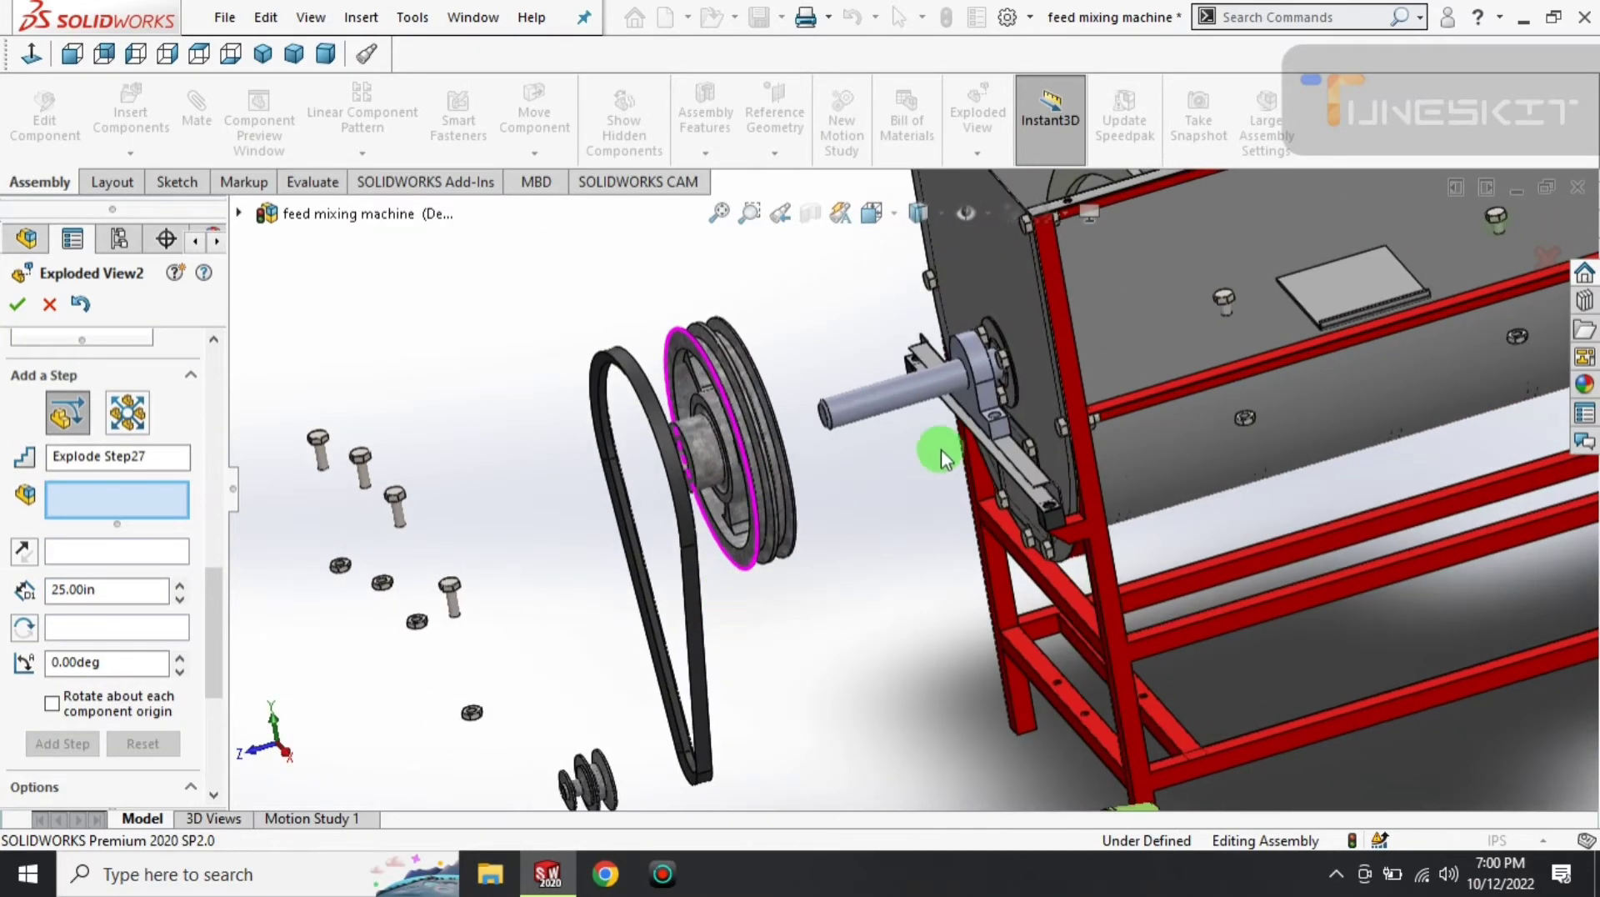
left_click(982, 408)
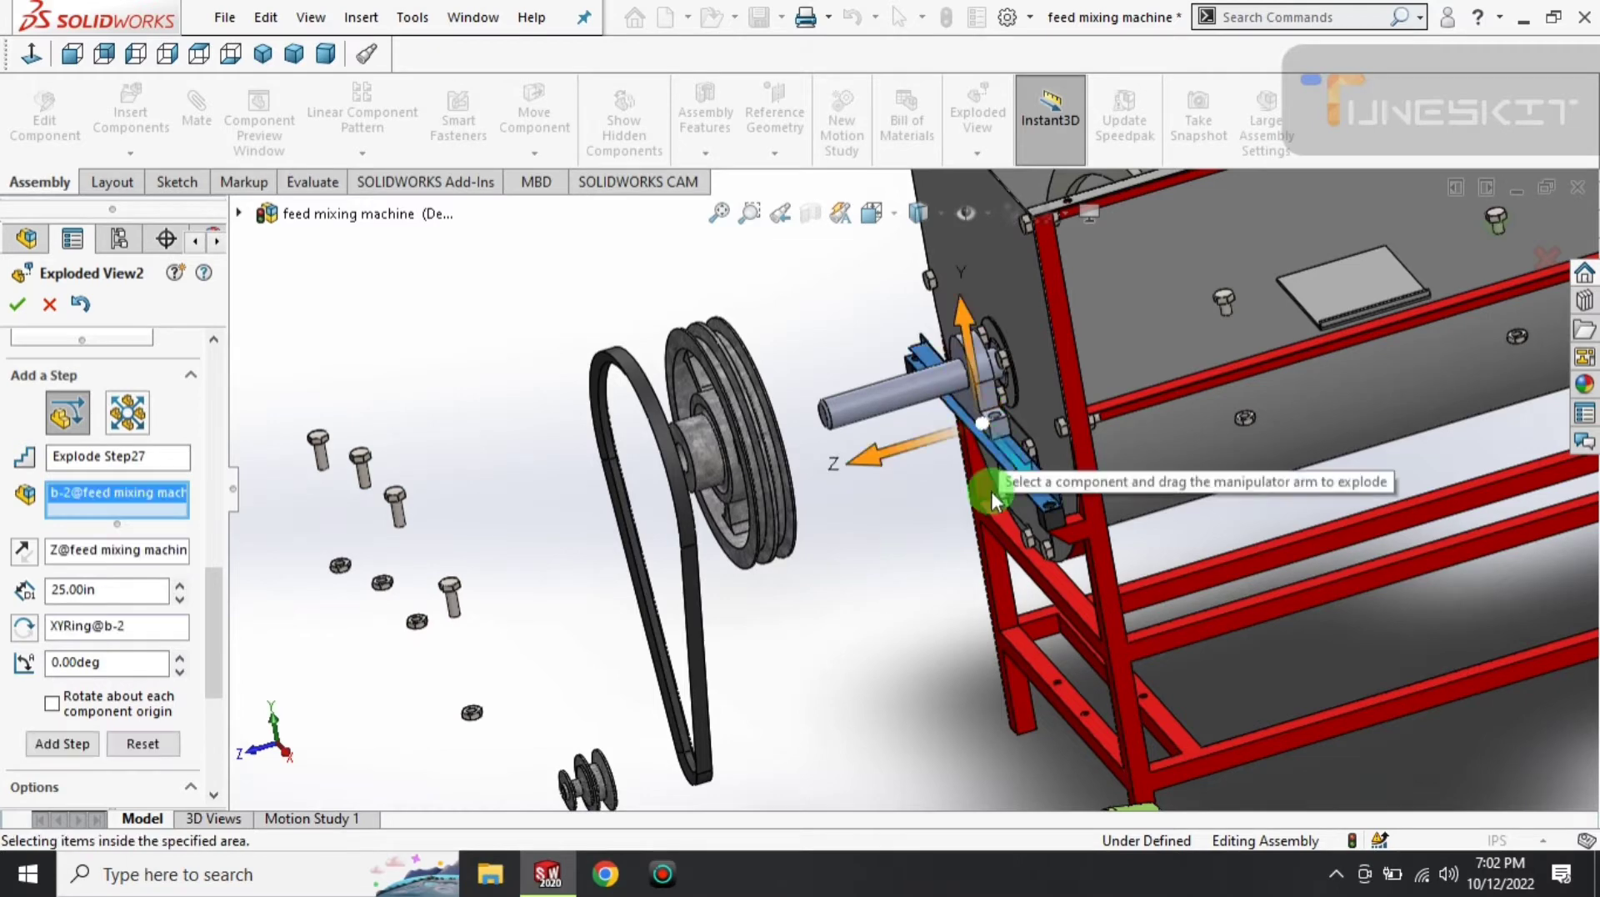
left_click(989, 403)
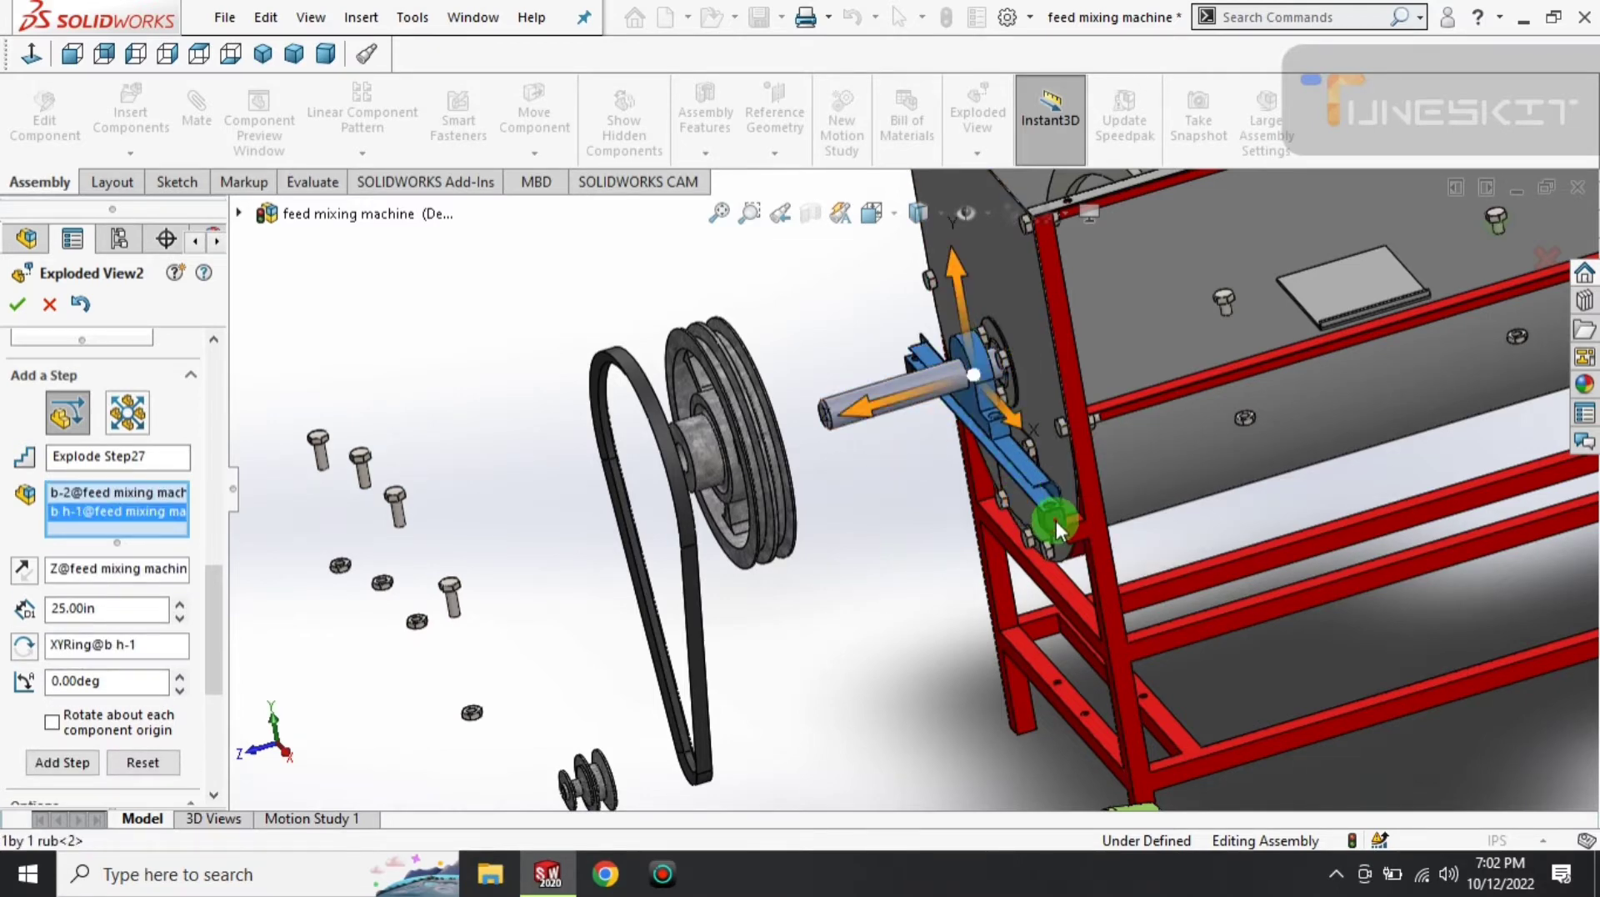
left_click(1057, 520)
scroll(906, 441, "down", 2)
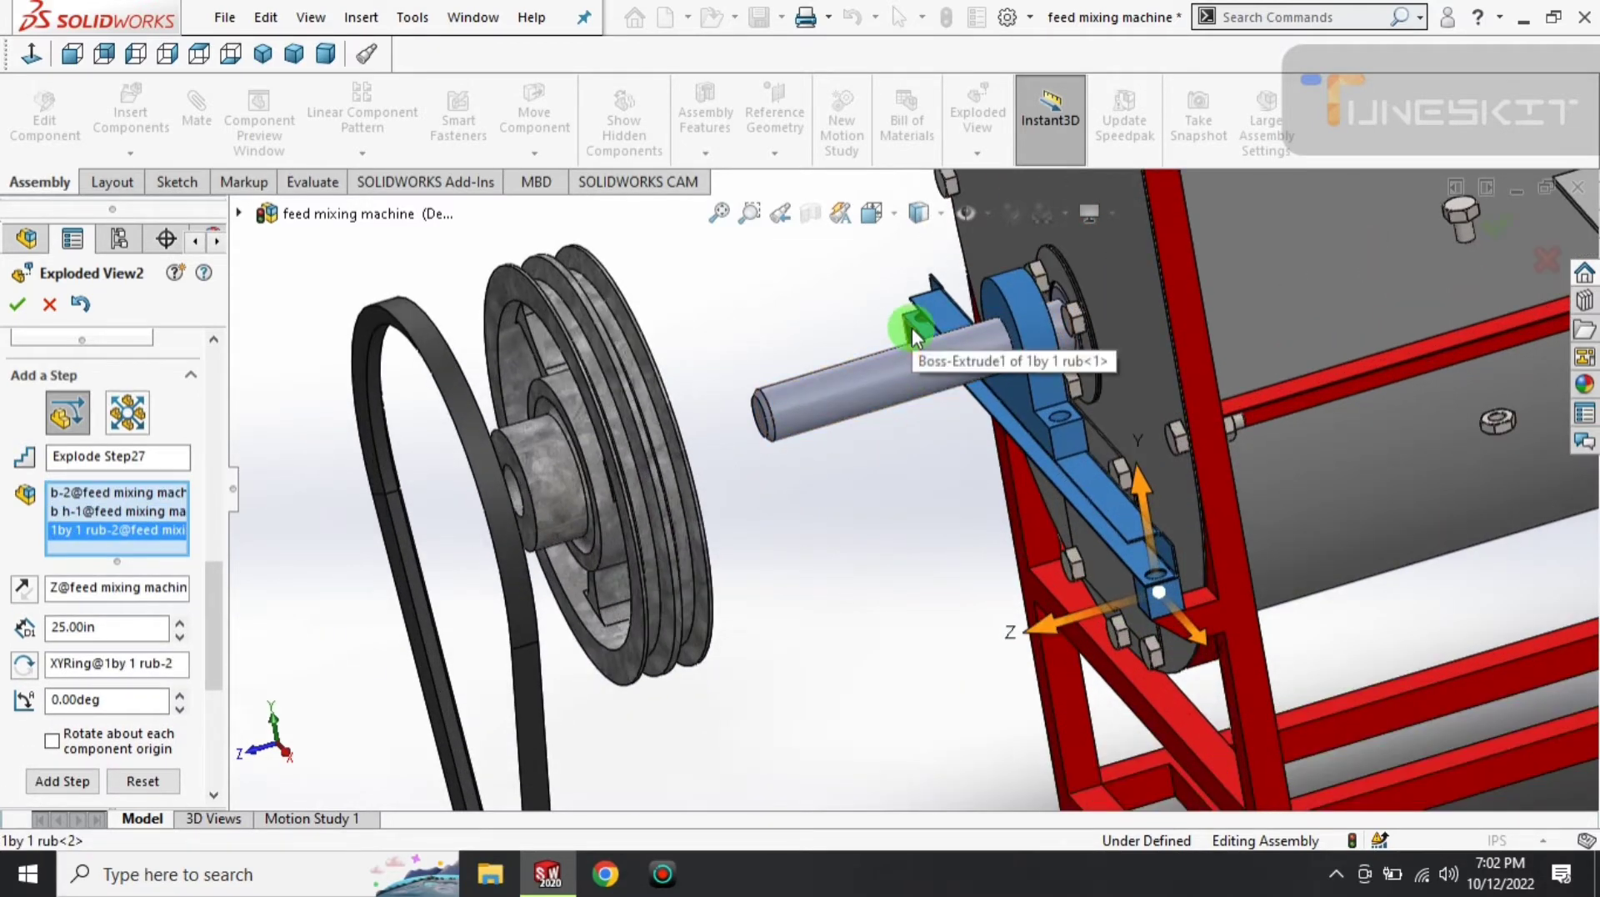
left_click(887, 334)
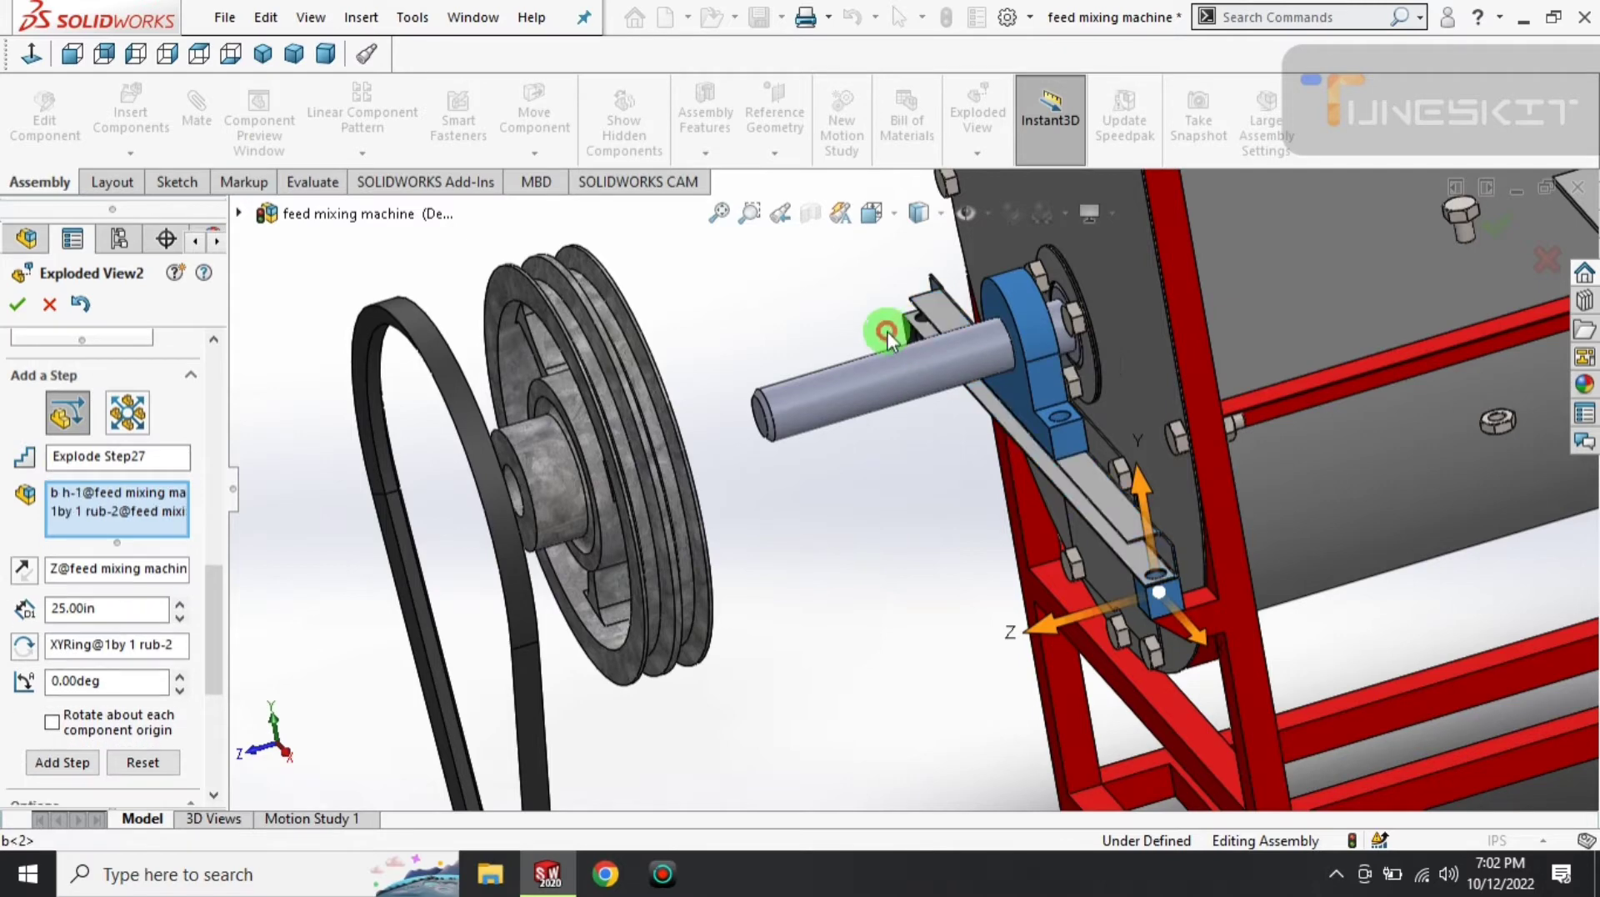
left_click(1076, 496)
scroll(920, 422, "down", 2)
left_click(792, 308)
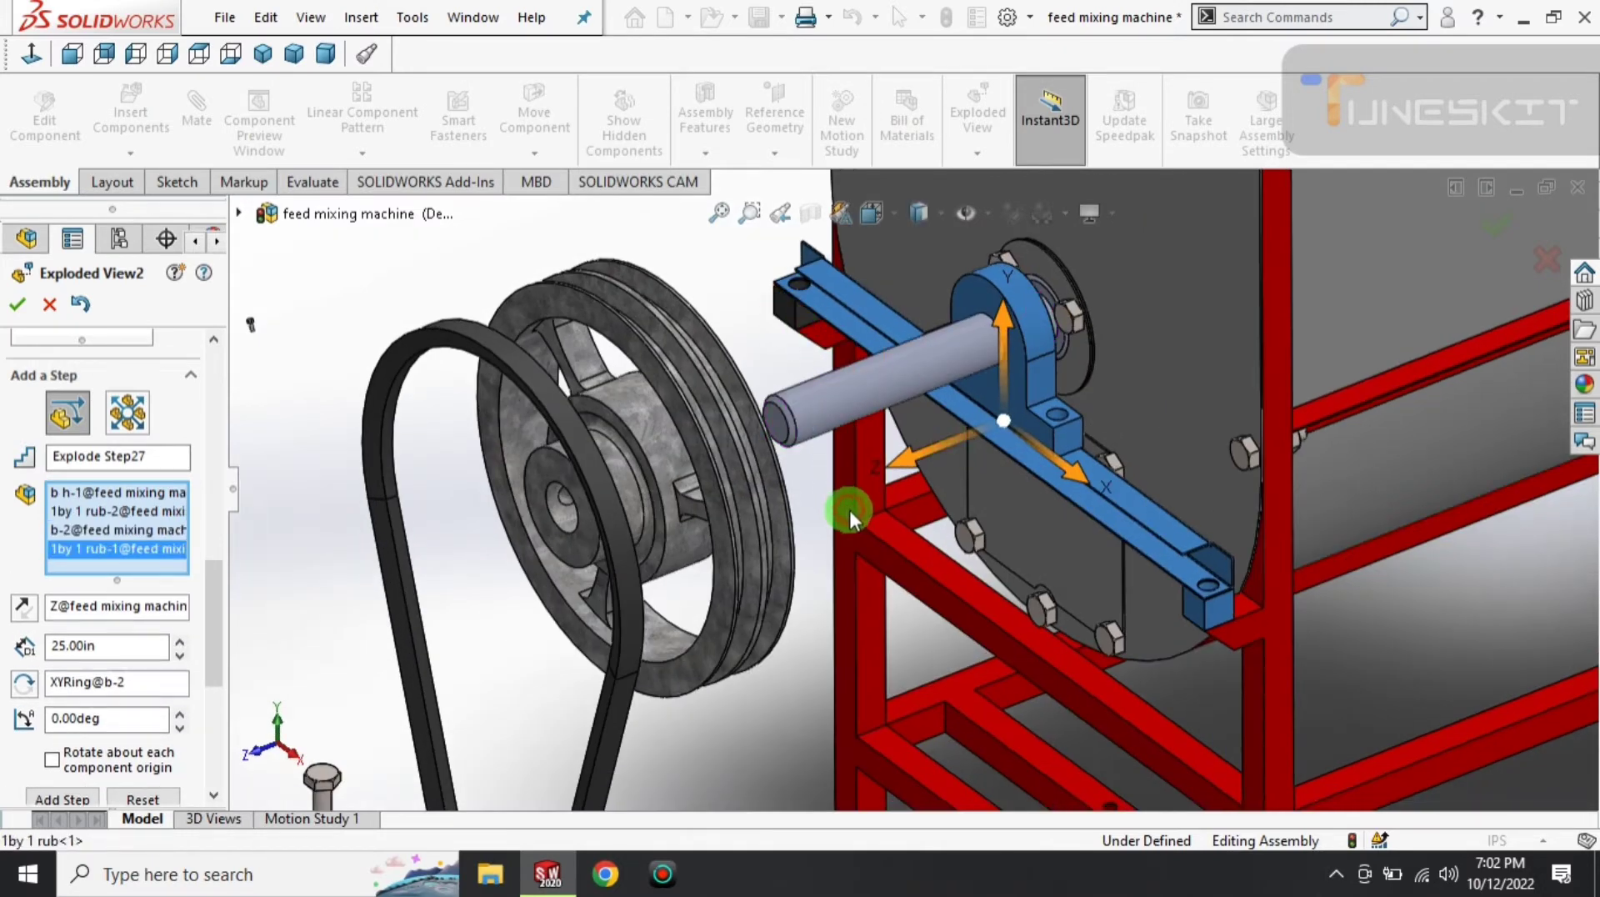
- Slide the bracket, bearing block and rubber pads 10 in along Z off the shaft
mouse_move(848, 509)
middle_mouse_down()
mouse_move(857, 496)
mouse_move(828, 517)
middle_mouse_up()
left_click(542, 337)
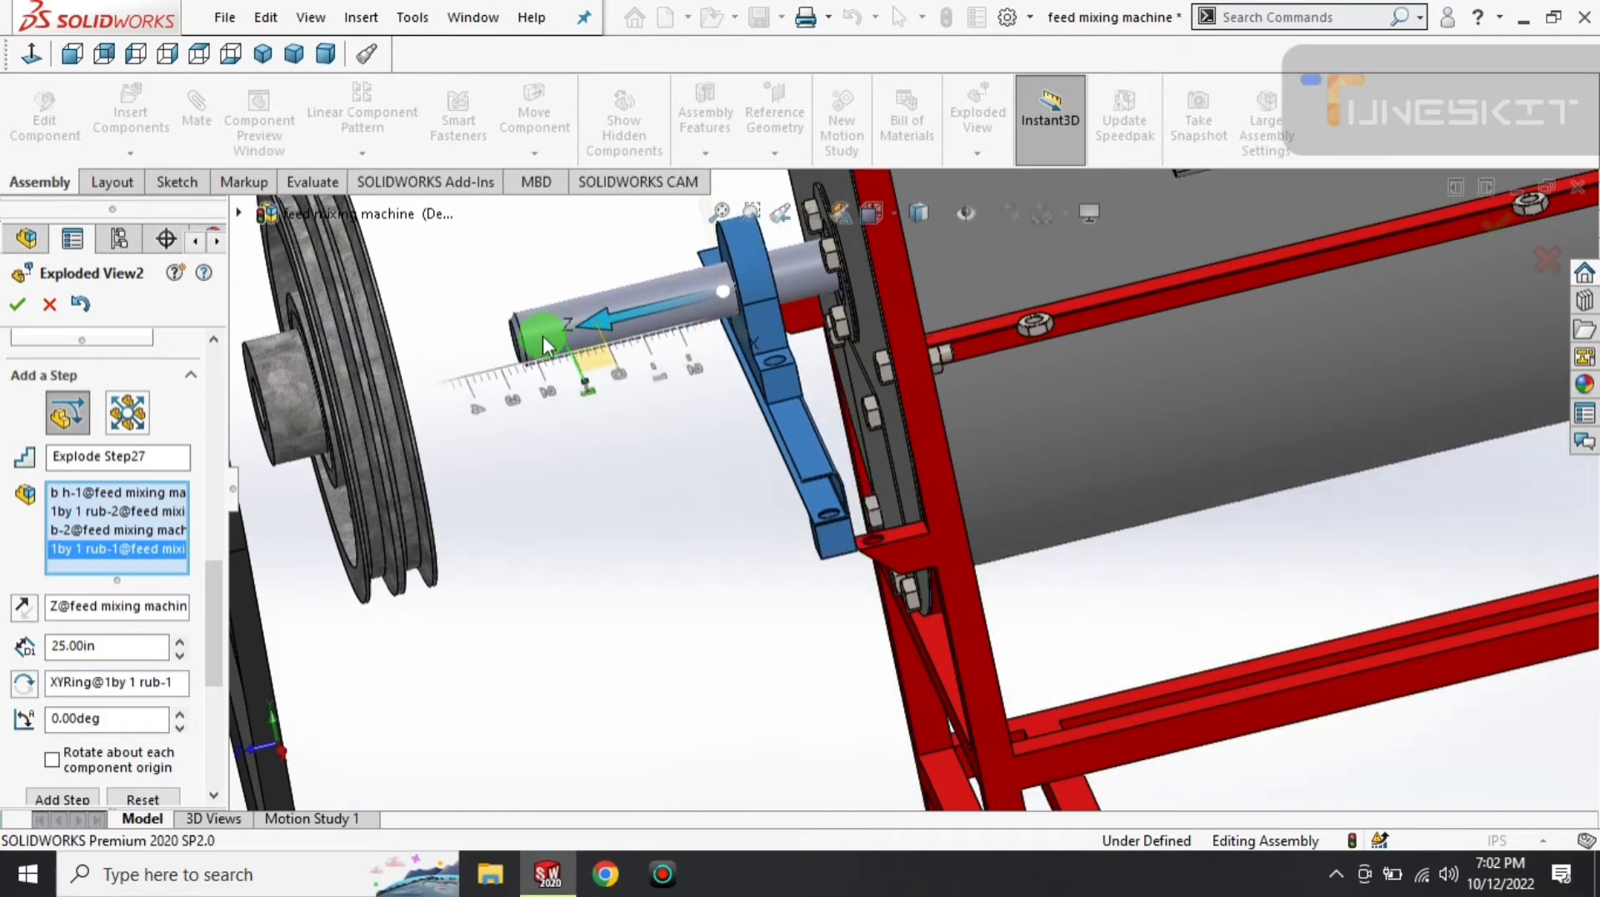
left_click_drag(543, 337, 253, 368)
left_click(135, 676)
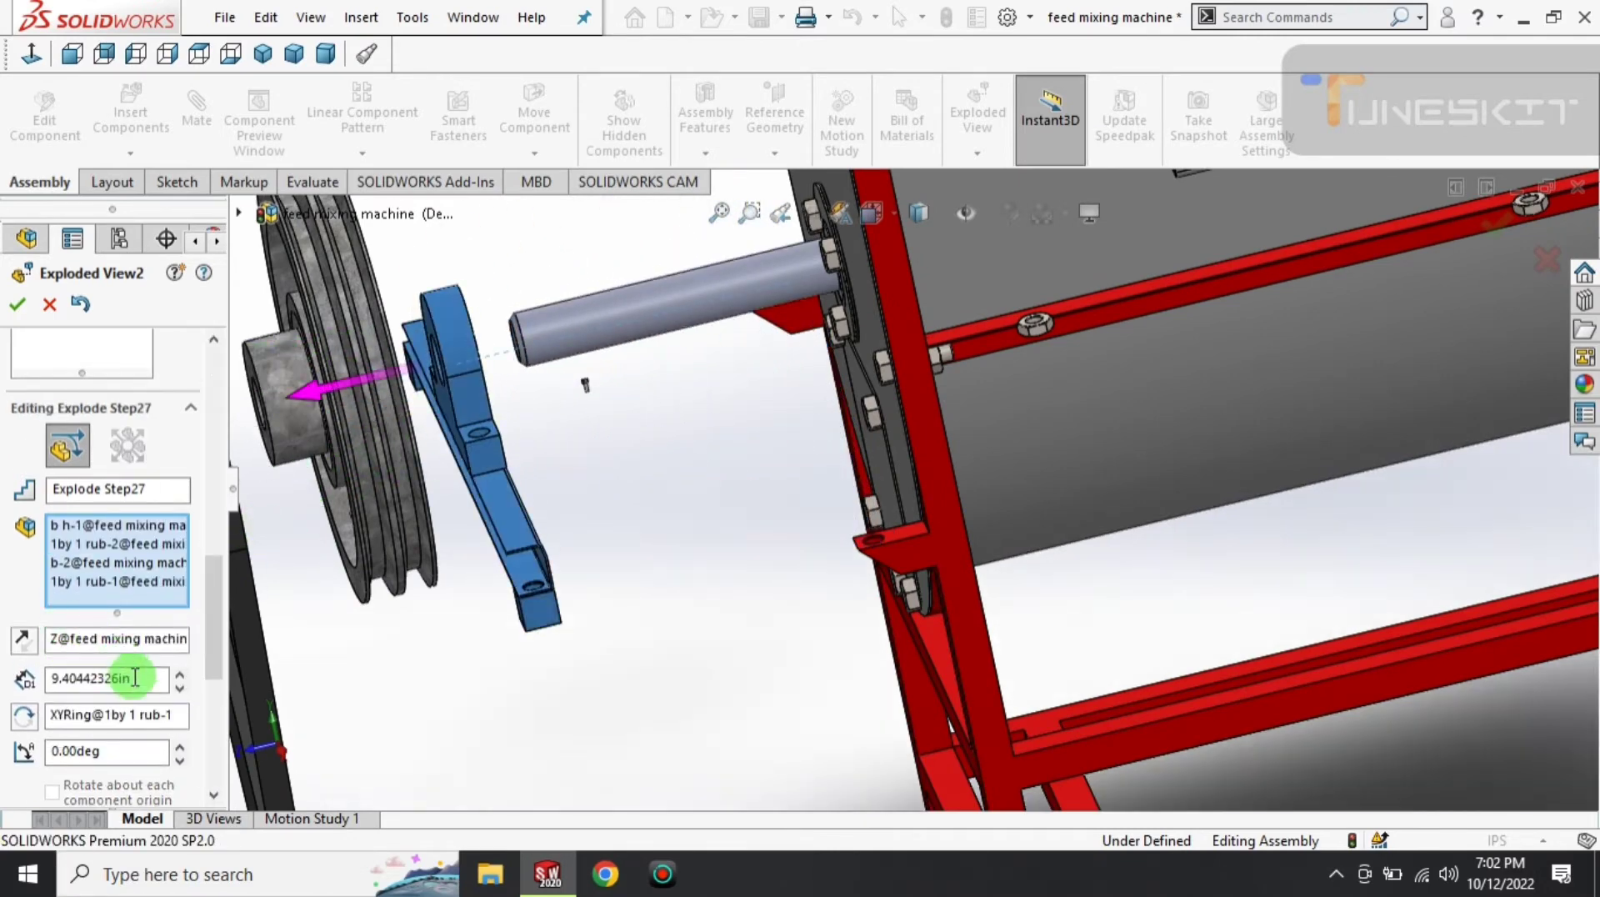
scroll(215, 667, "down", 1)
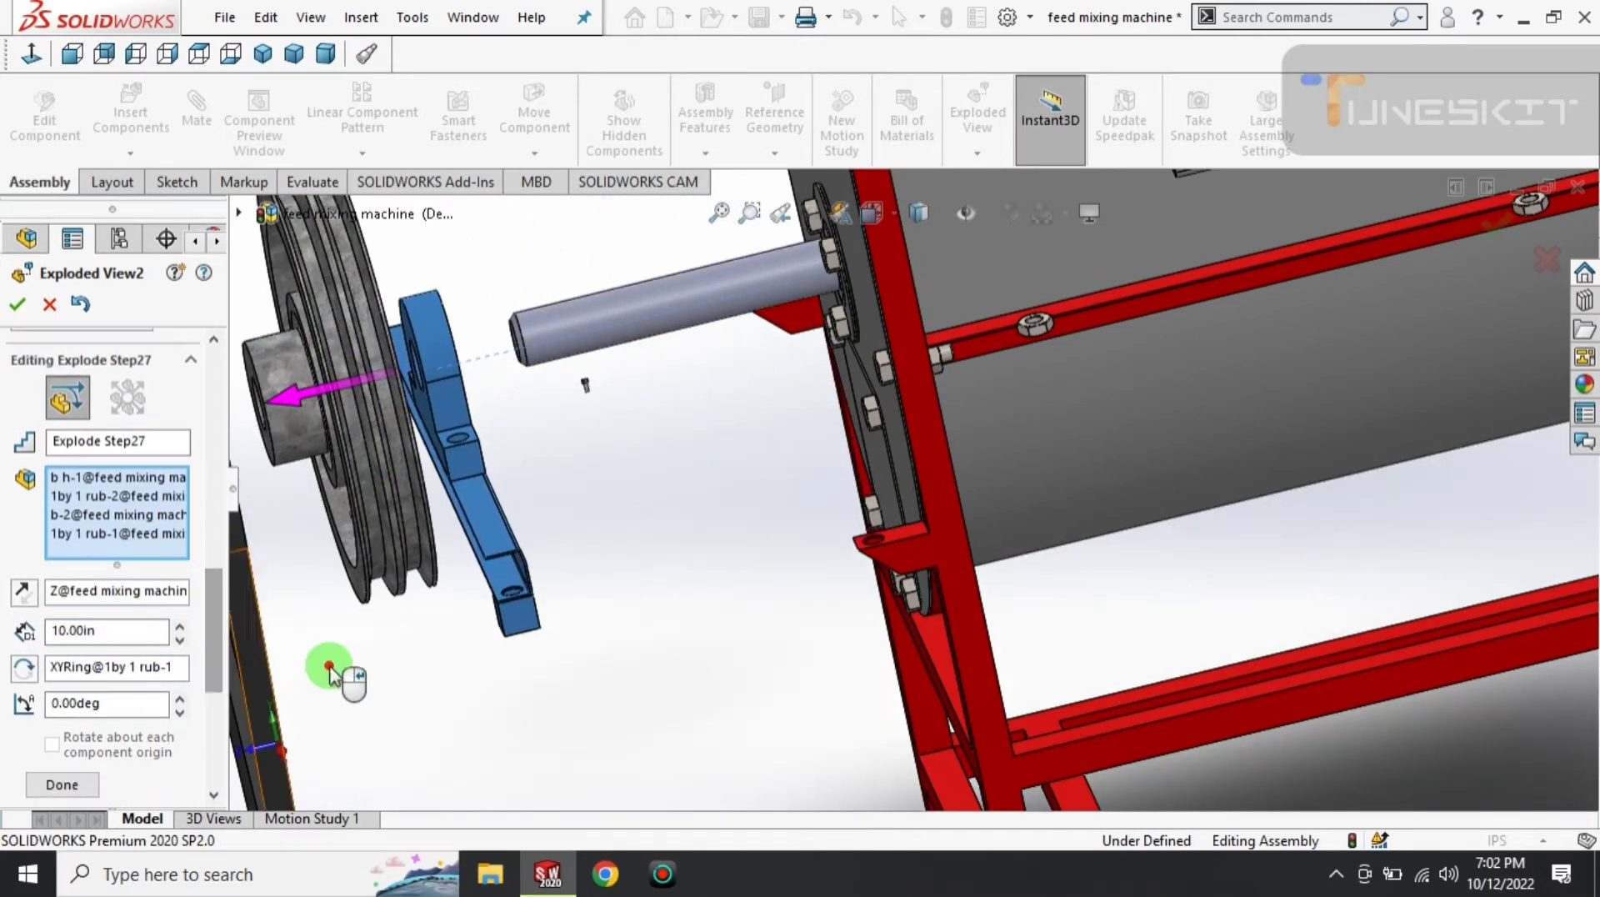
middle_click_drag(328, 668, 404, 621)
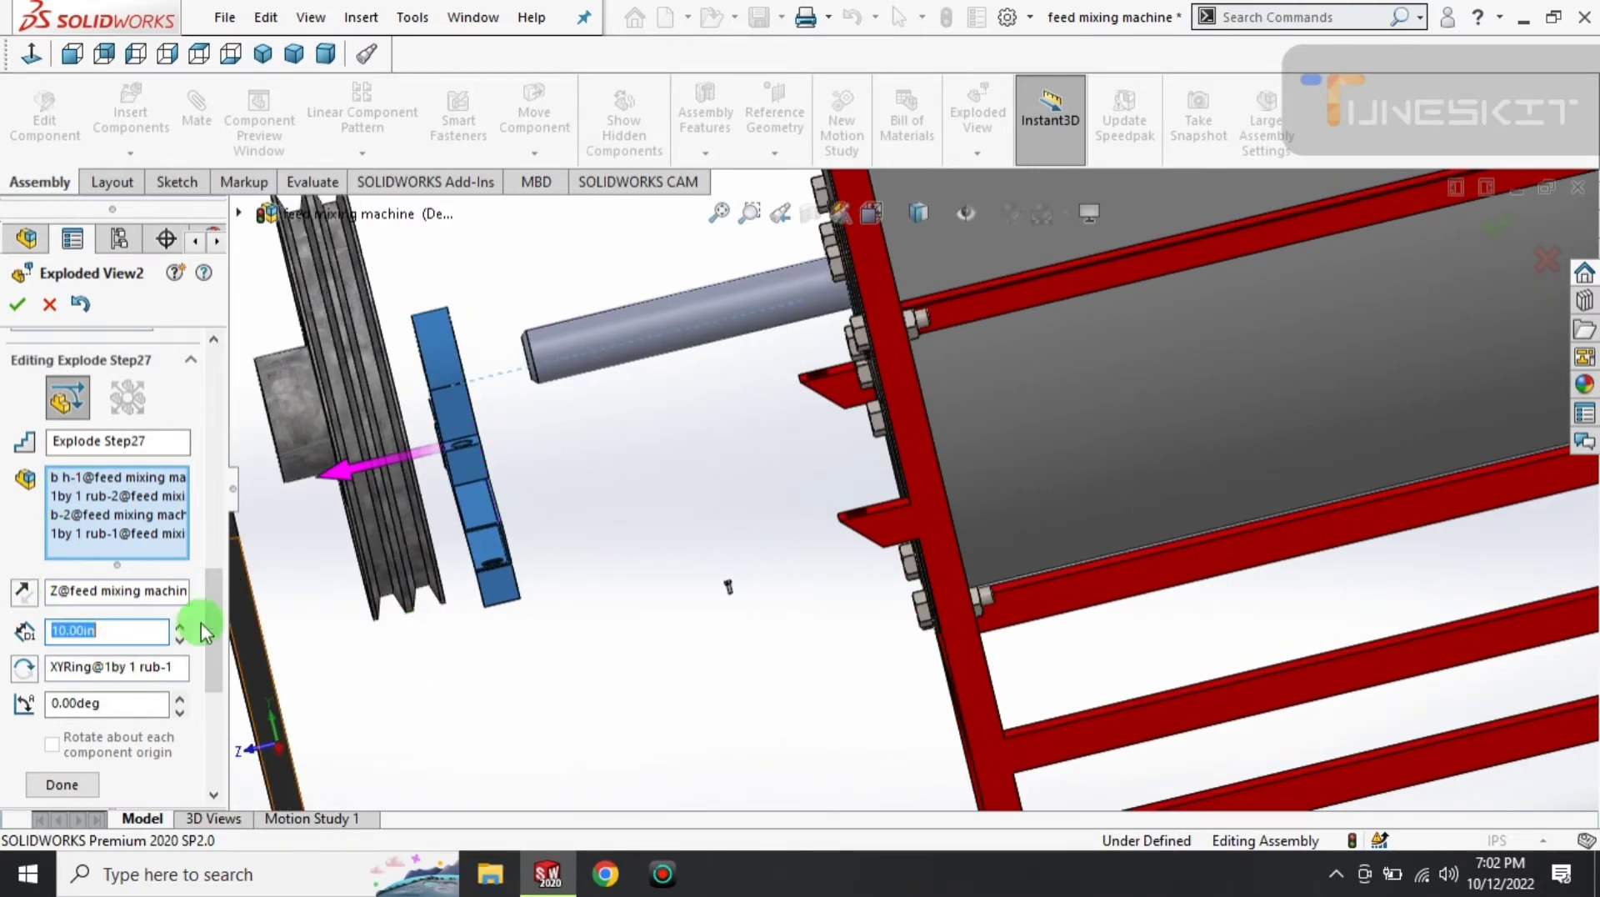
- Finish the bracket step and explode the bearing block 10 in upward along Y
left_click(80, 784)
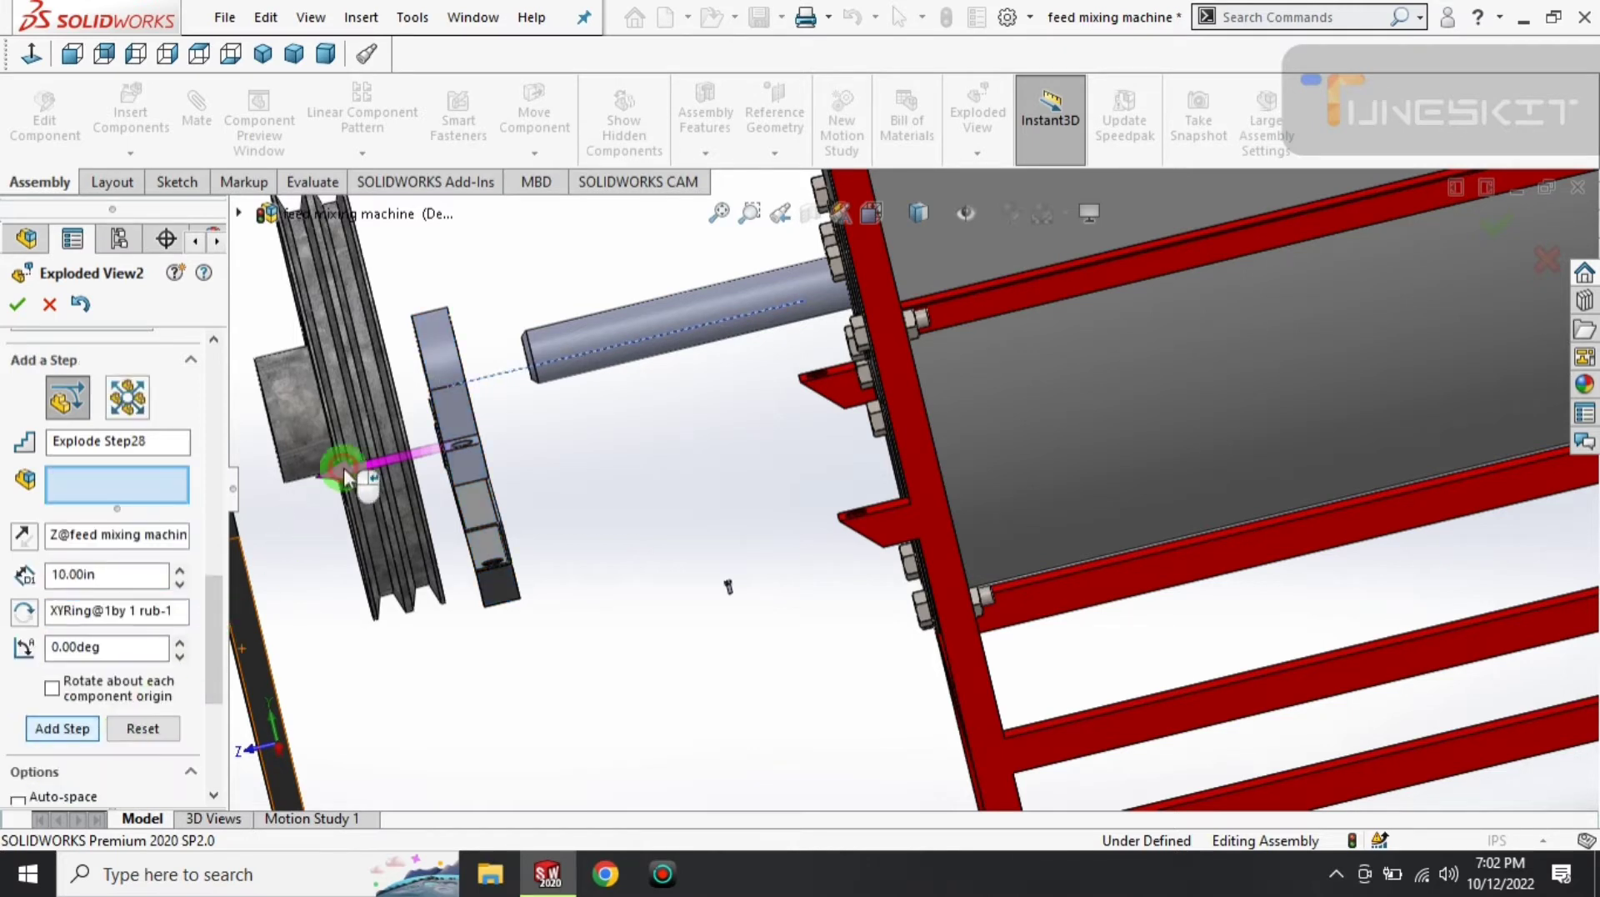
left_click(428, 347)
left_click(425, 236)
left_click_drag(425, 236, 418, 202)
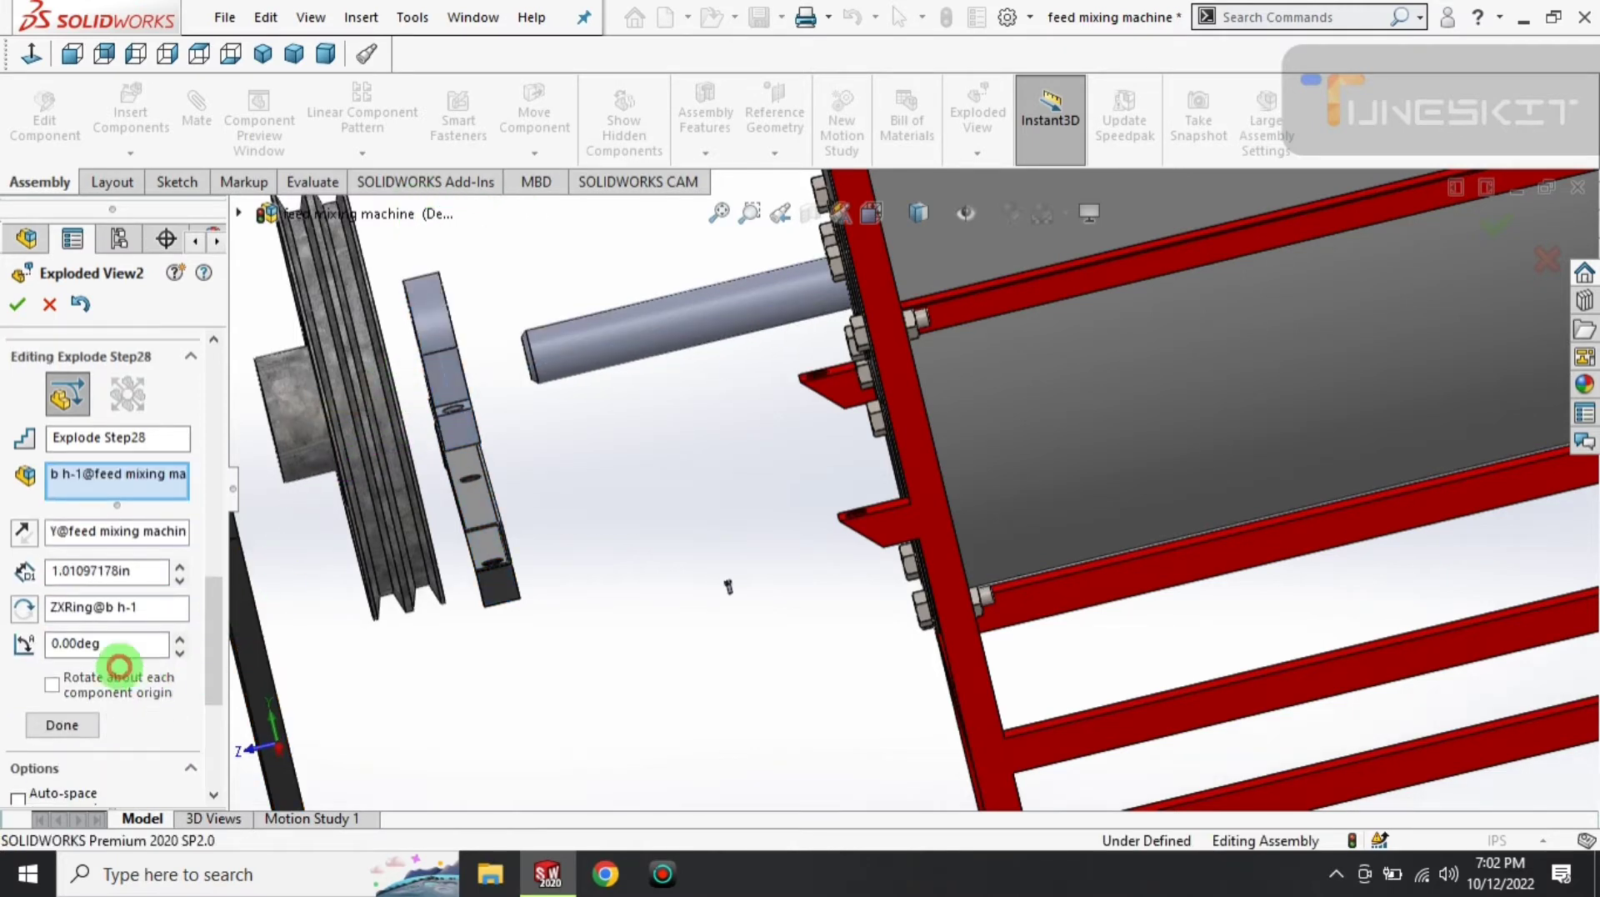
key("Return")
left_click(218, 637)
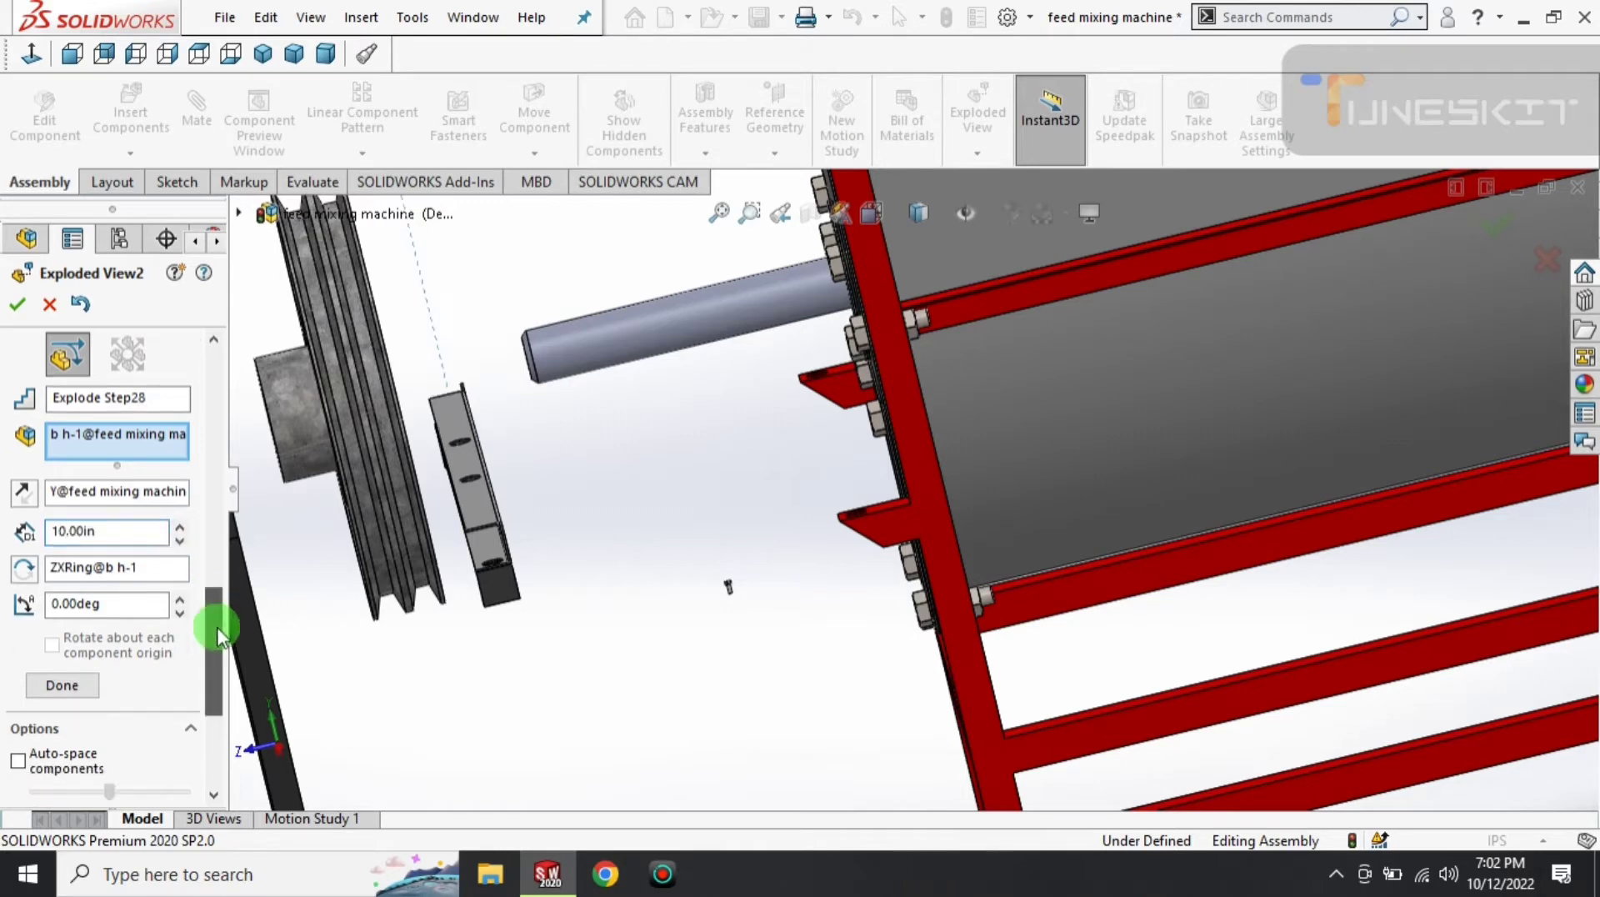
left_click(70, 696)
- Move both small rubber pads 10 in along Y as a separate explode step
left_click(512, 591)
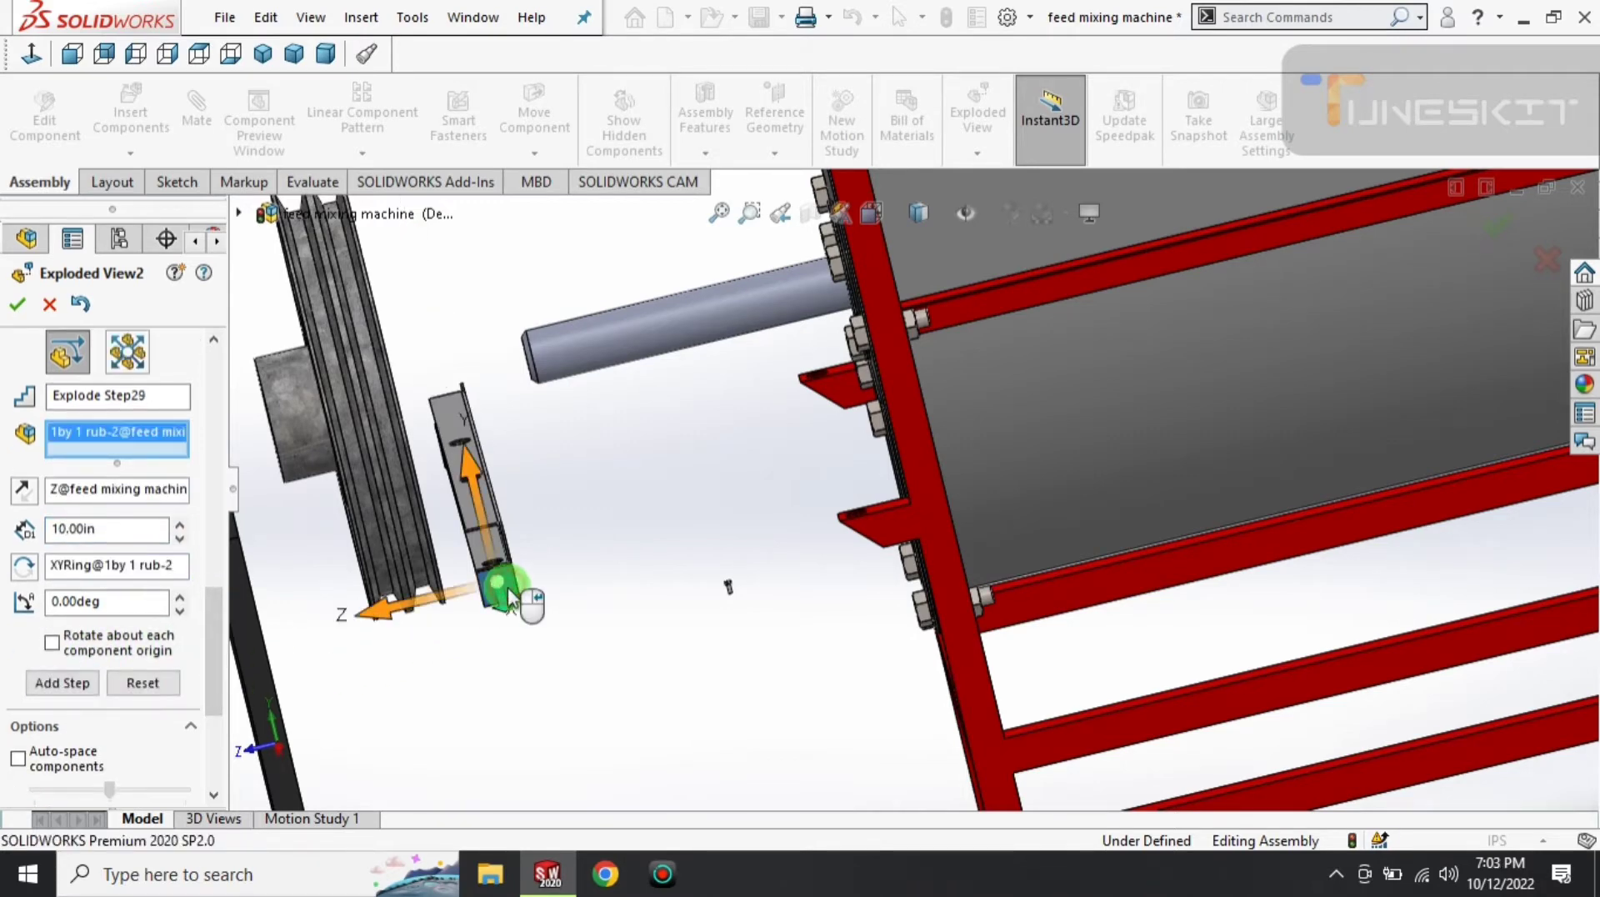
middle_click_drag(528, 600, 617, 520)
left_click(564, 507)
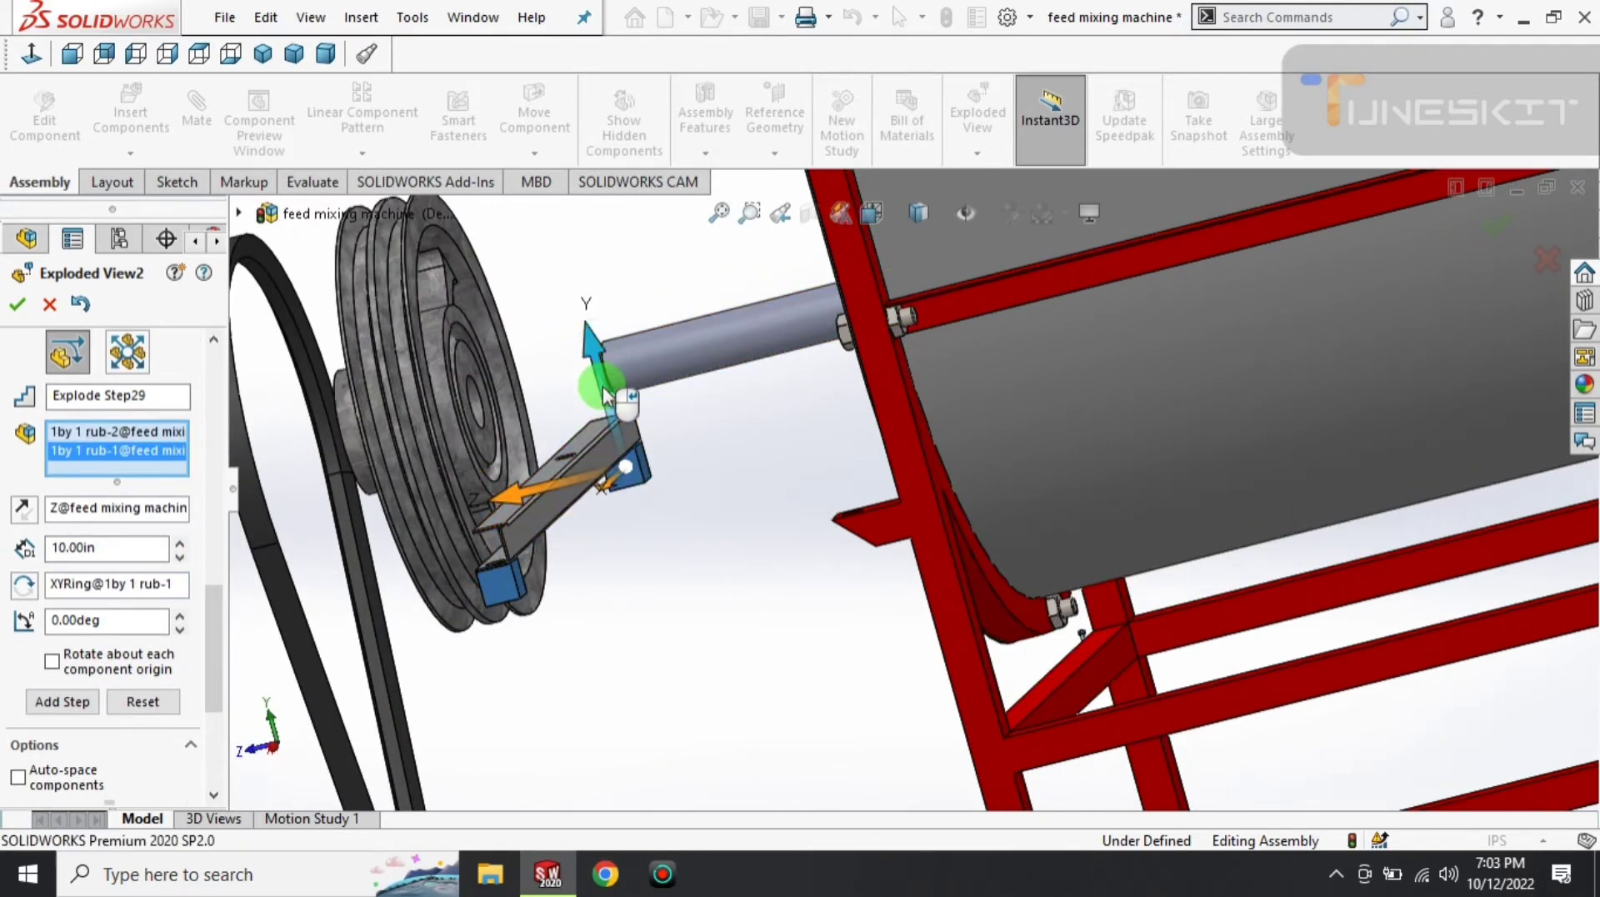
left_click_drag(606, 395, 178, 672)
left_click(151, 556)
type("10")
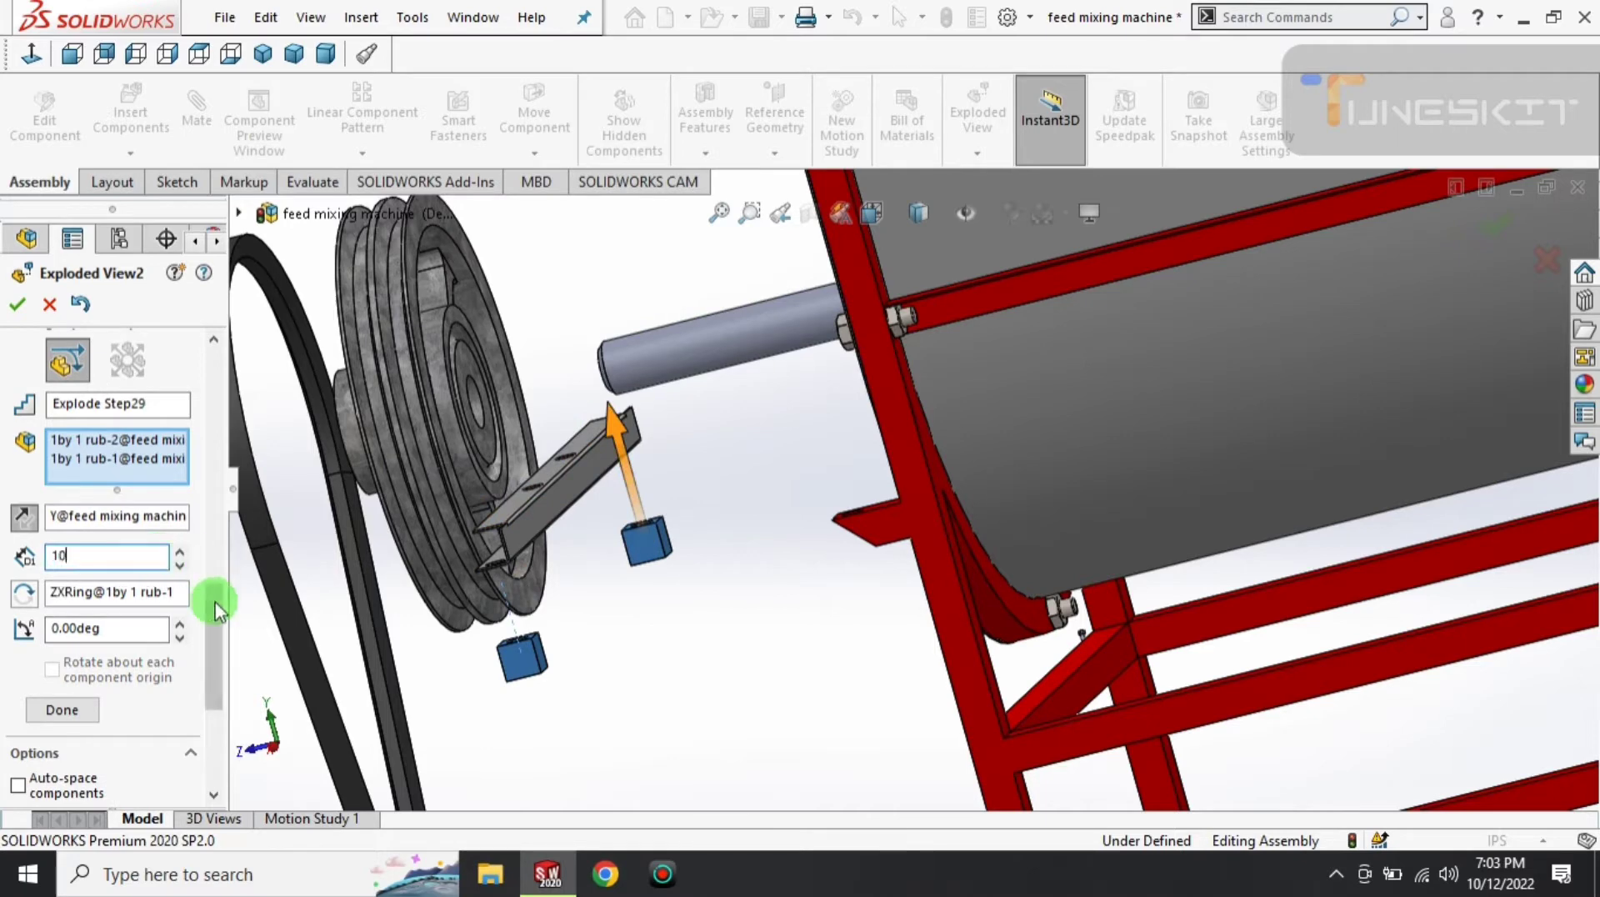
scroll(217, 608, "down", 2)
left_click(66, 633)
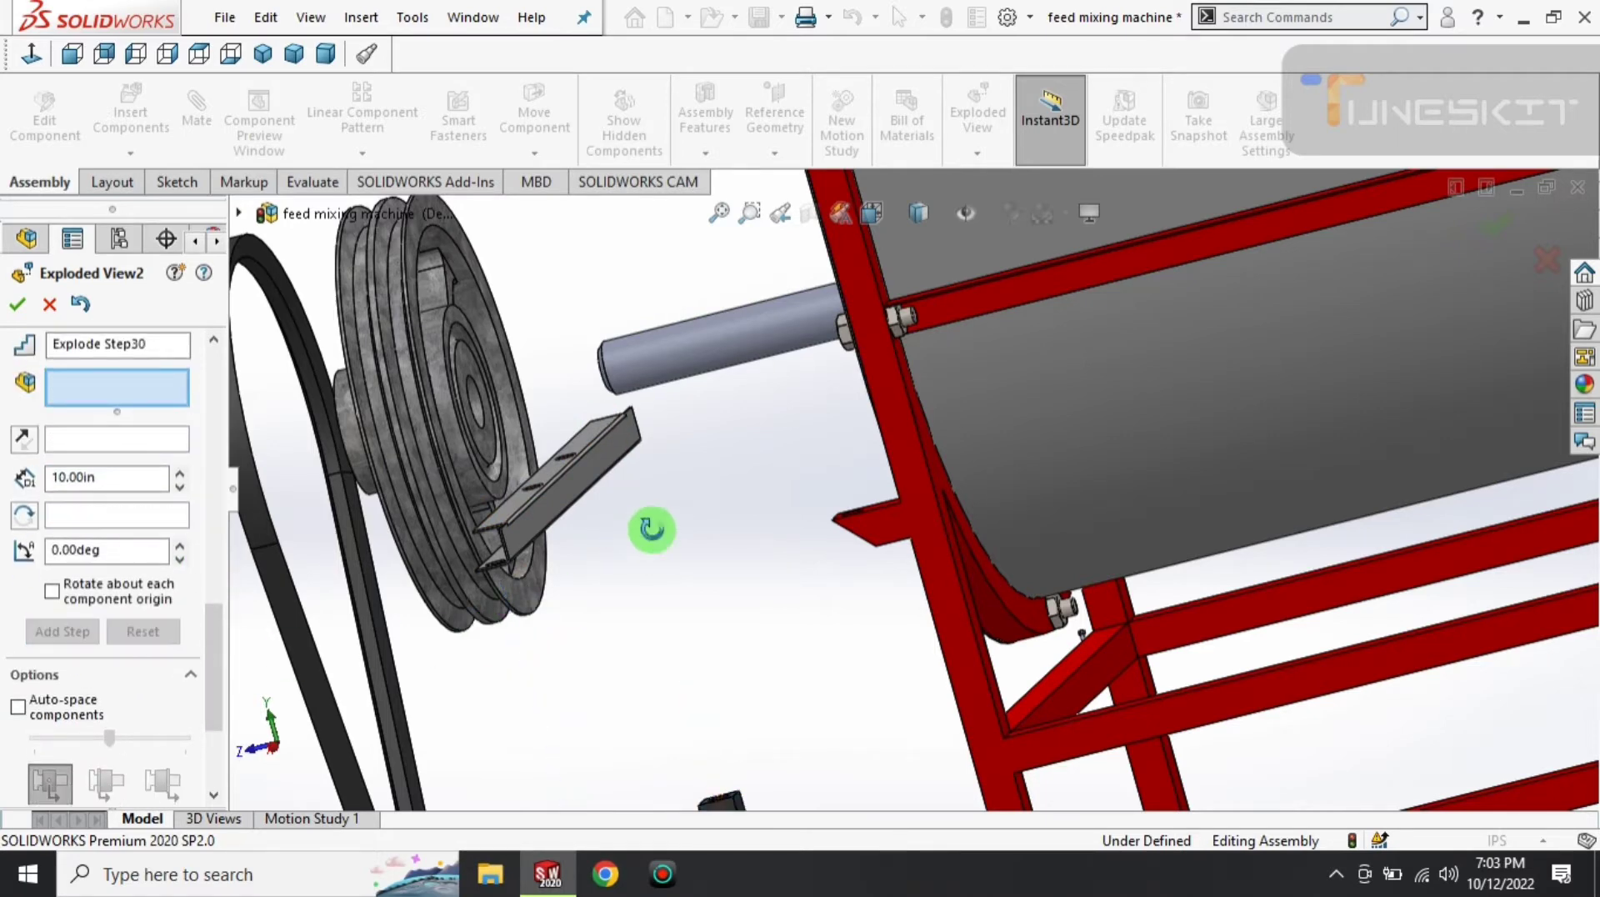
mouse_move(652, 529)
middle_mouse_down()
mouse_move(714, 542)
mouse_move(835, 428)
mouse_move(976, 346)
middle_mouse_up()
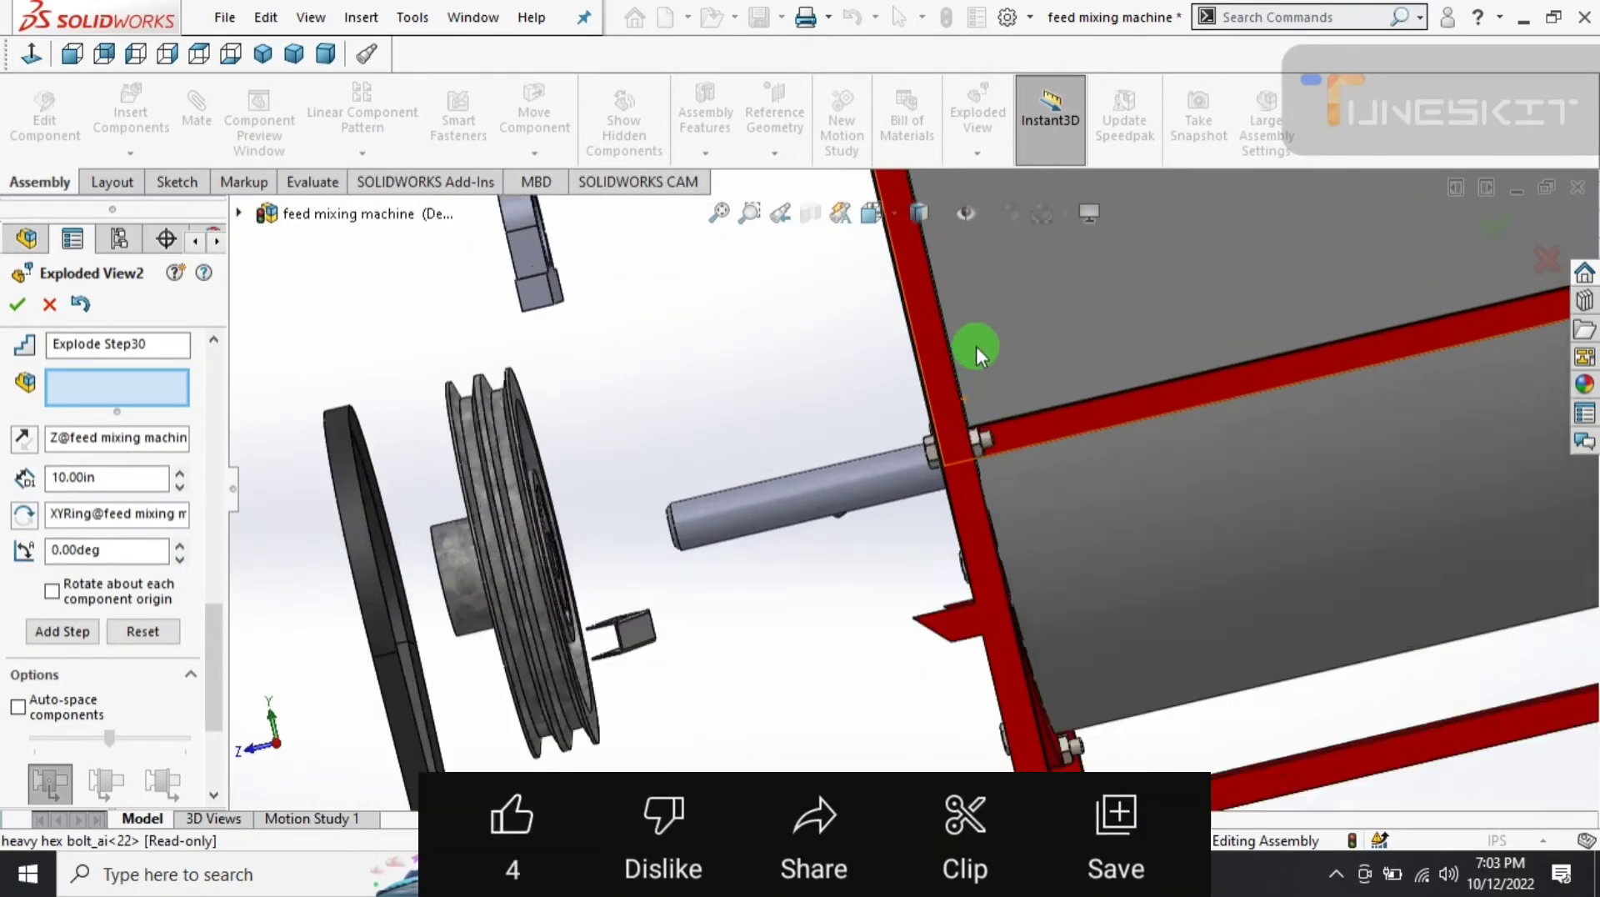
- Select three jam nuts at the frame corner for a new explode step
scroll(918, 303, "down", 2)
scroll(877, 290, "up", 4)
scroll(877, 271, "up", 2)
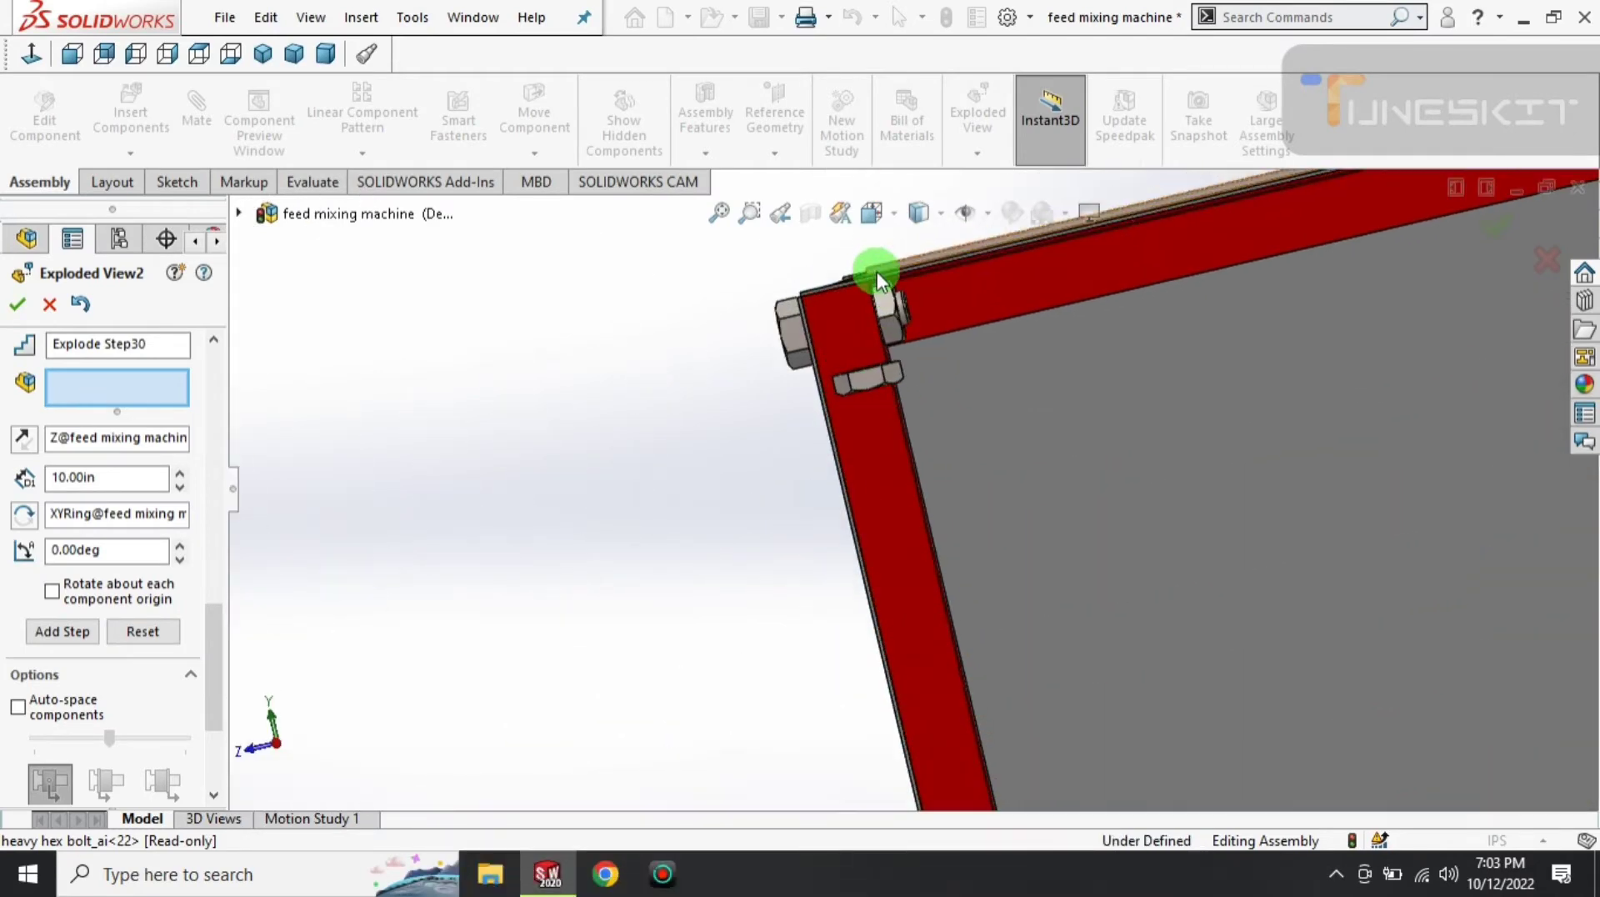
left_click(886, 317)
scroll(881, 493, "down", 2)
scroll(1001, 741, "down", 2)
scroll(916, 615, "up", 3)
scroll(902, 574, "up", 2)
left_click(902, 573)
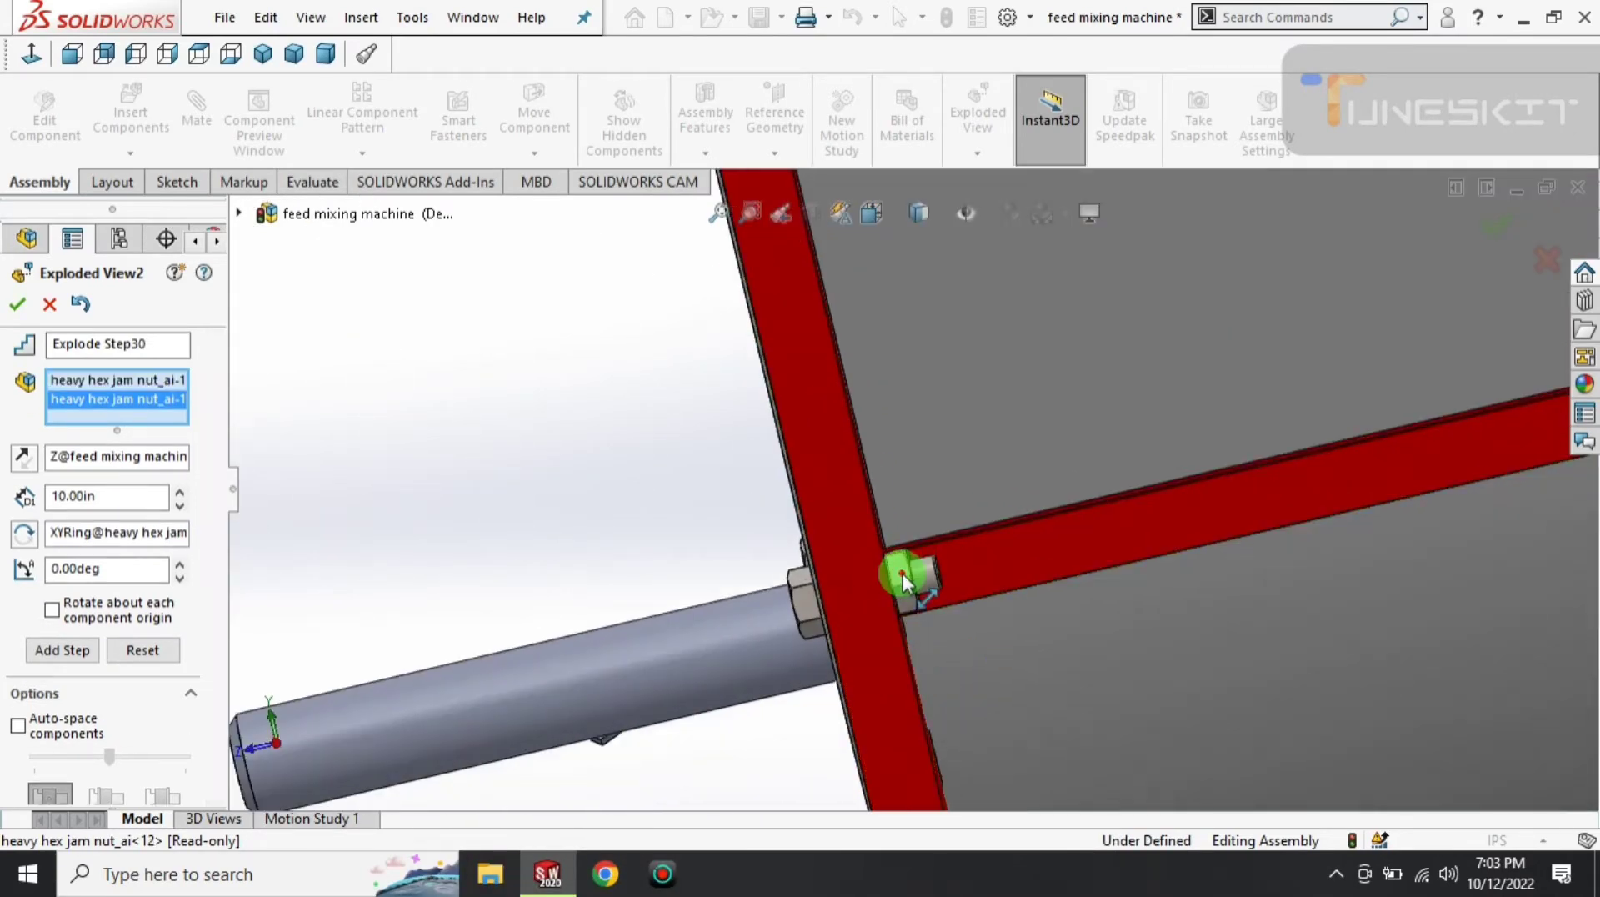
mouse_move(902, 573)
middle_mouse_down()
mouse_move(871, 617)
mouse_move(1017, 589)
mouse_move(1164, 589)
mouse_move(917, 727)
middle_mouse_up()
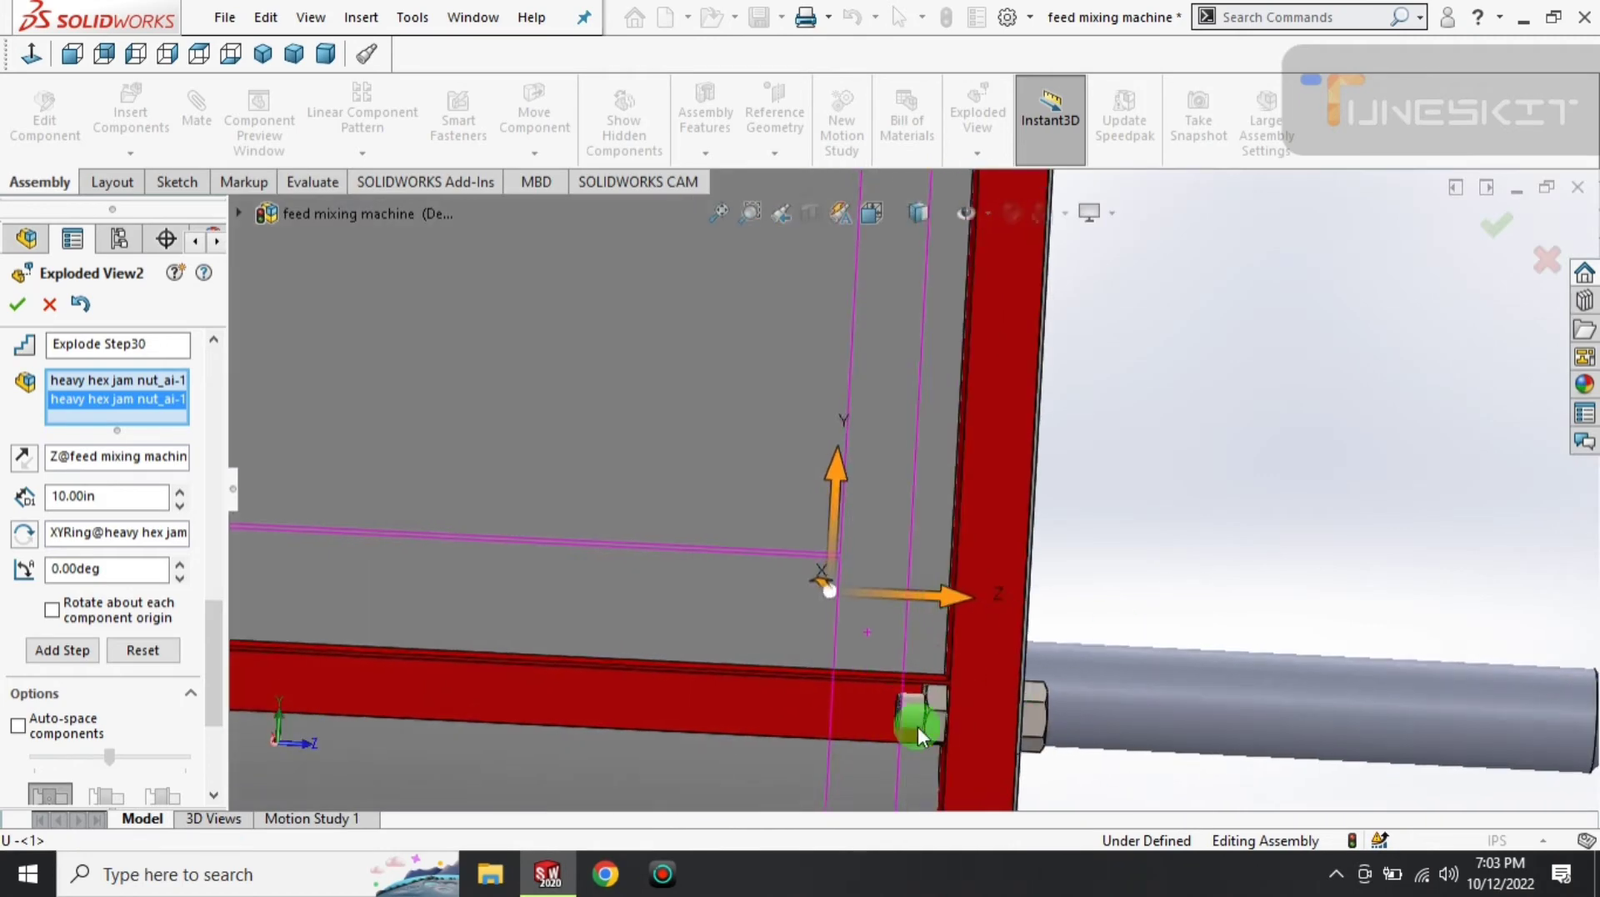
left_click(932, 706)
- Add a fourth jam nut, slide the nuts 1 in along Z and finish
scroll(867, 515, "down", 2)
scroll(947, 314, "down", 2)
scroll(903, 357, "up", 5)
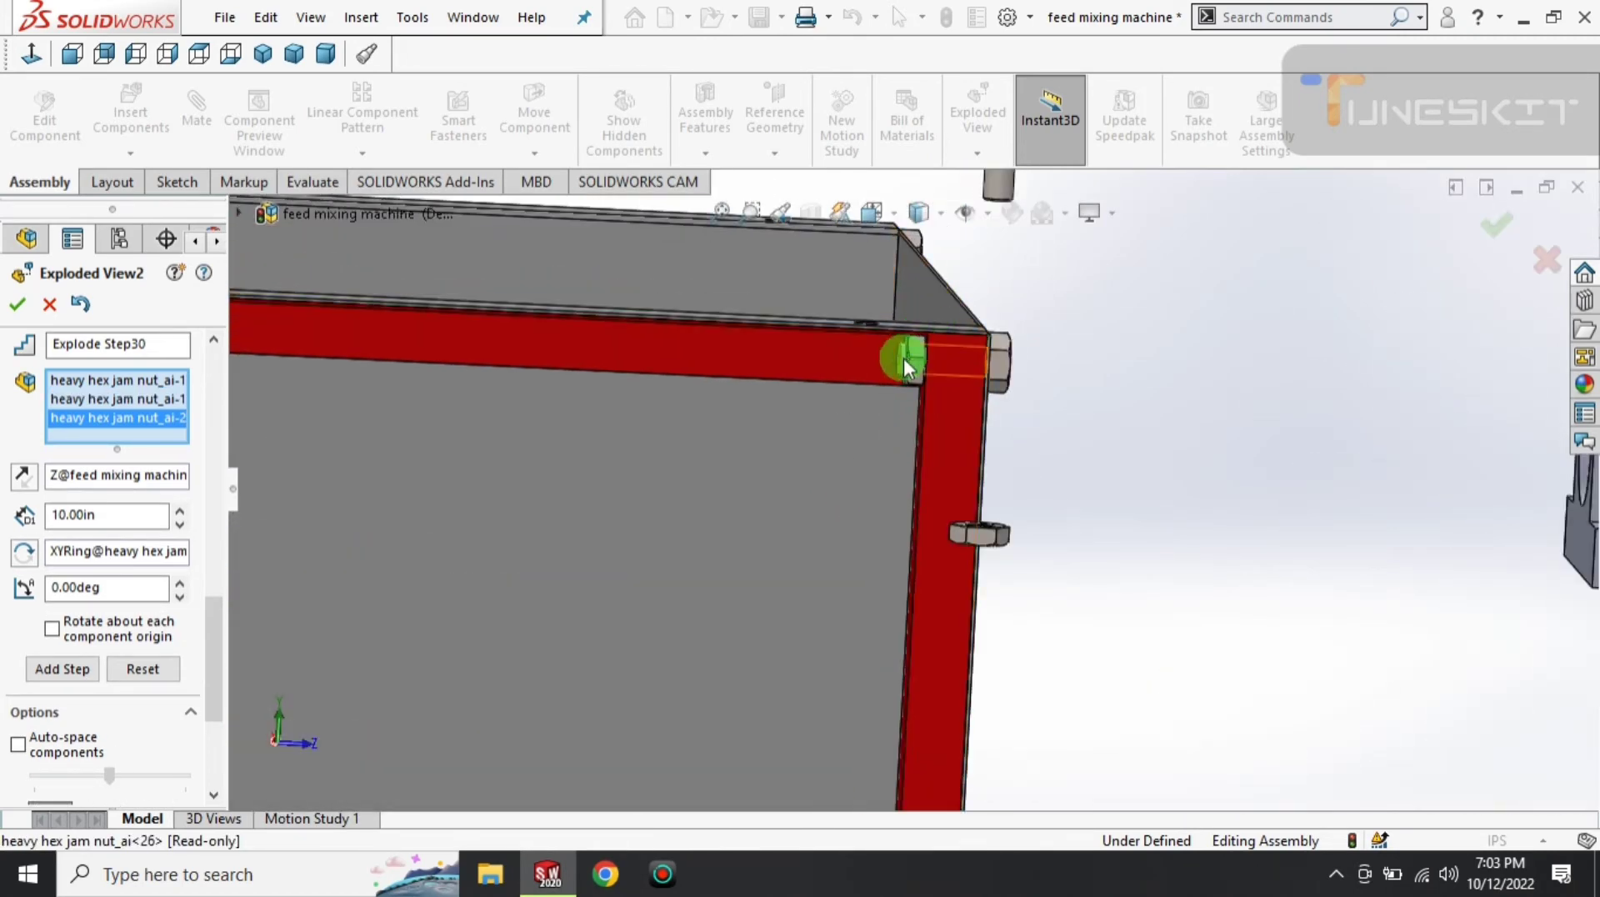
left_click(917, 351)
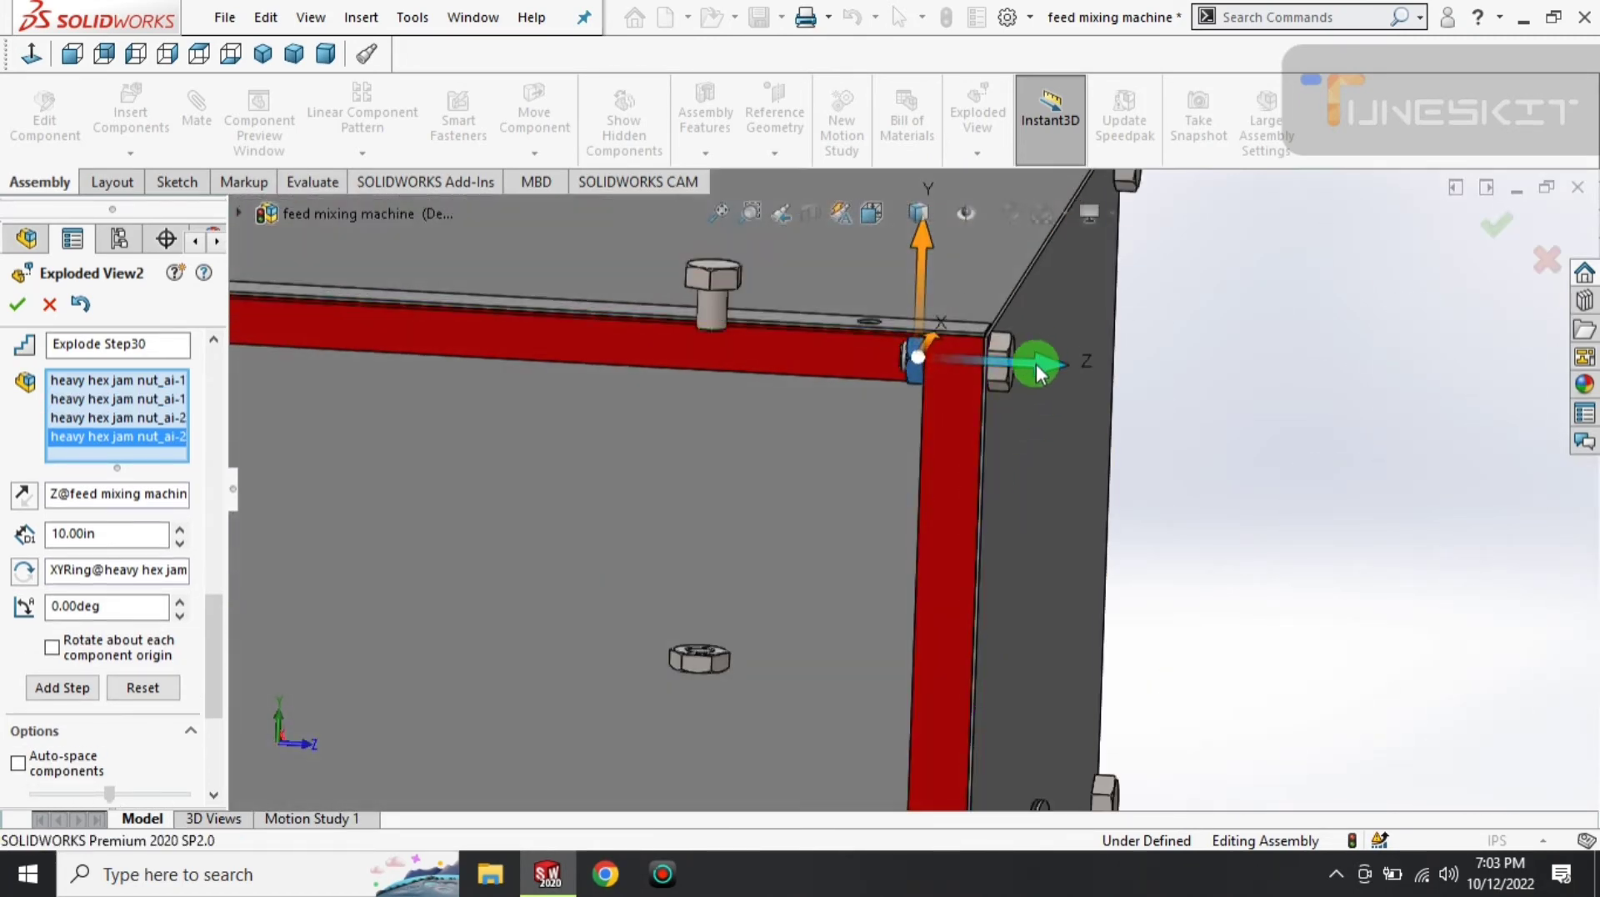
left_click_drag(1037, 372, 1011, 368)
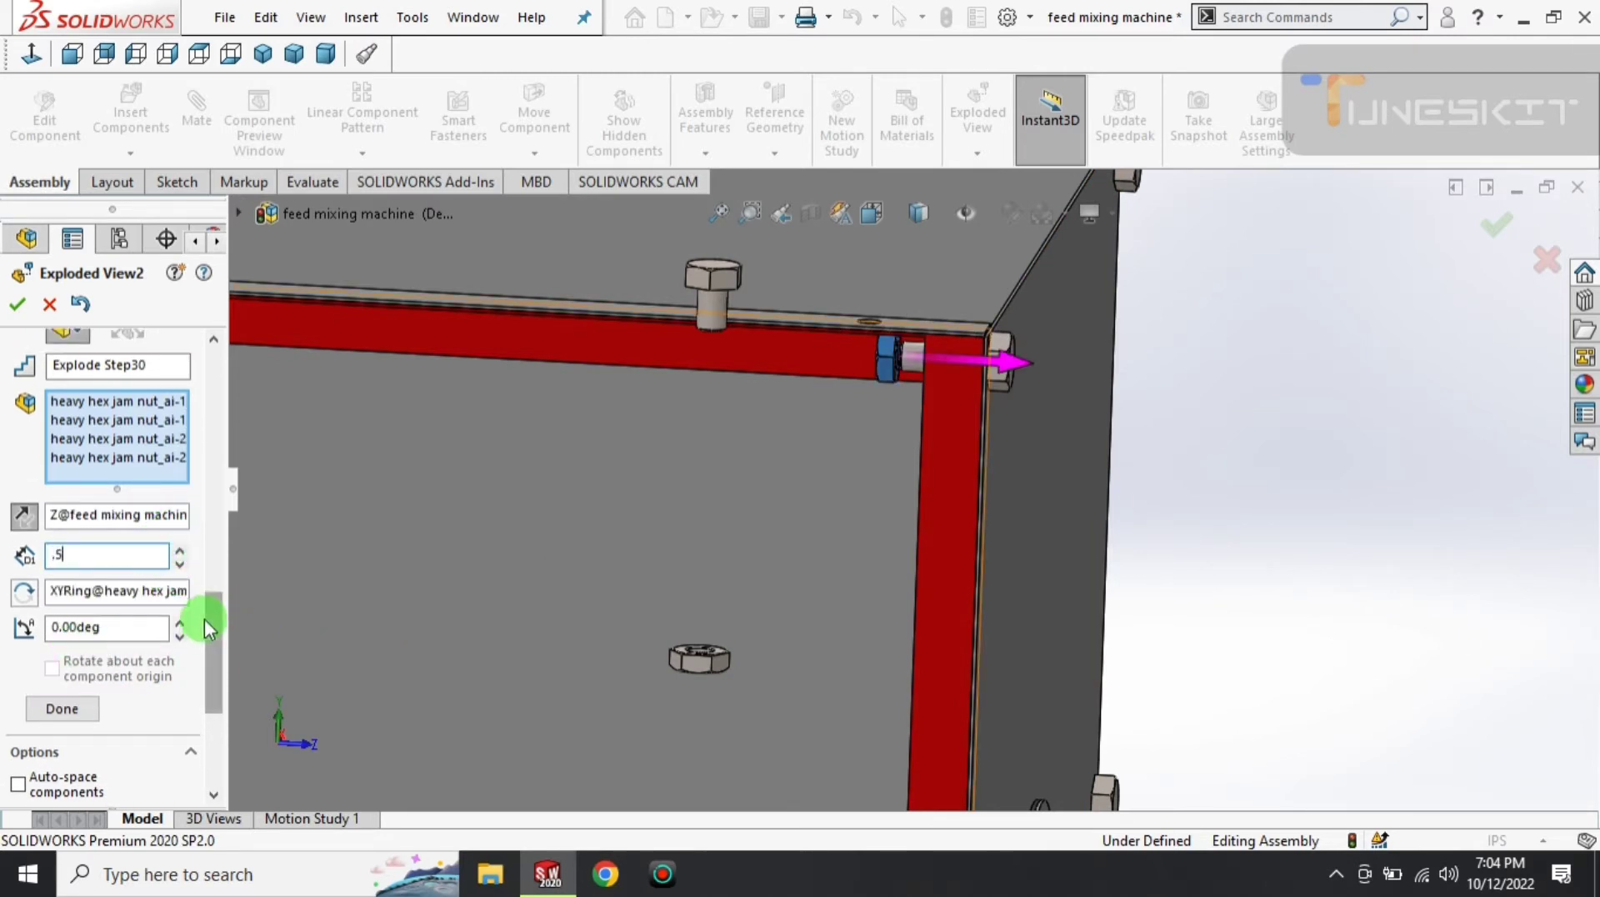
mouse_move(208, 627)
left_mouse_down()
mouse_move(231, 643)
mouse_move(212, 623)
left_mouse_up()
type("1")
left_click(65, 625)
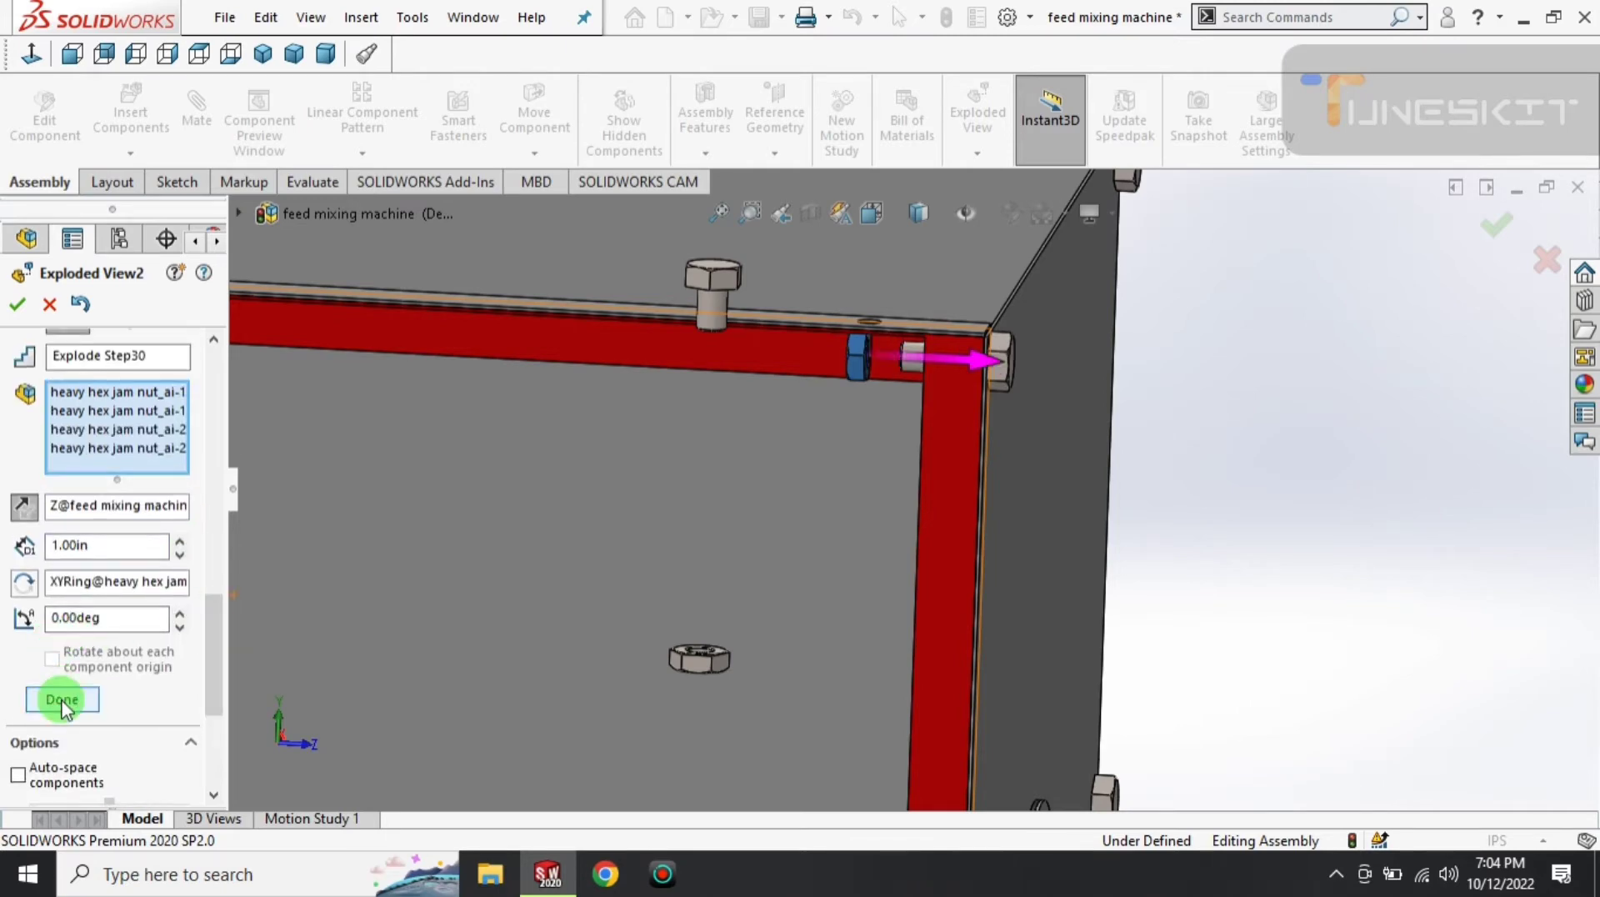
left_click(62, 700)
- Select the first heavy hex bolts on the end plate for a new step
left_click(1070, 445)
left_click(1208, 271)
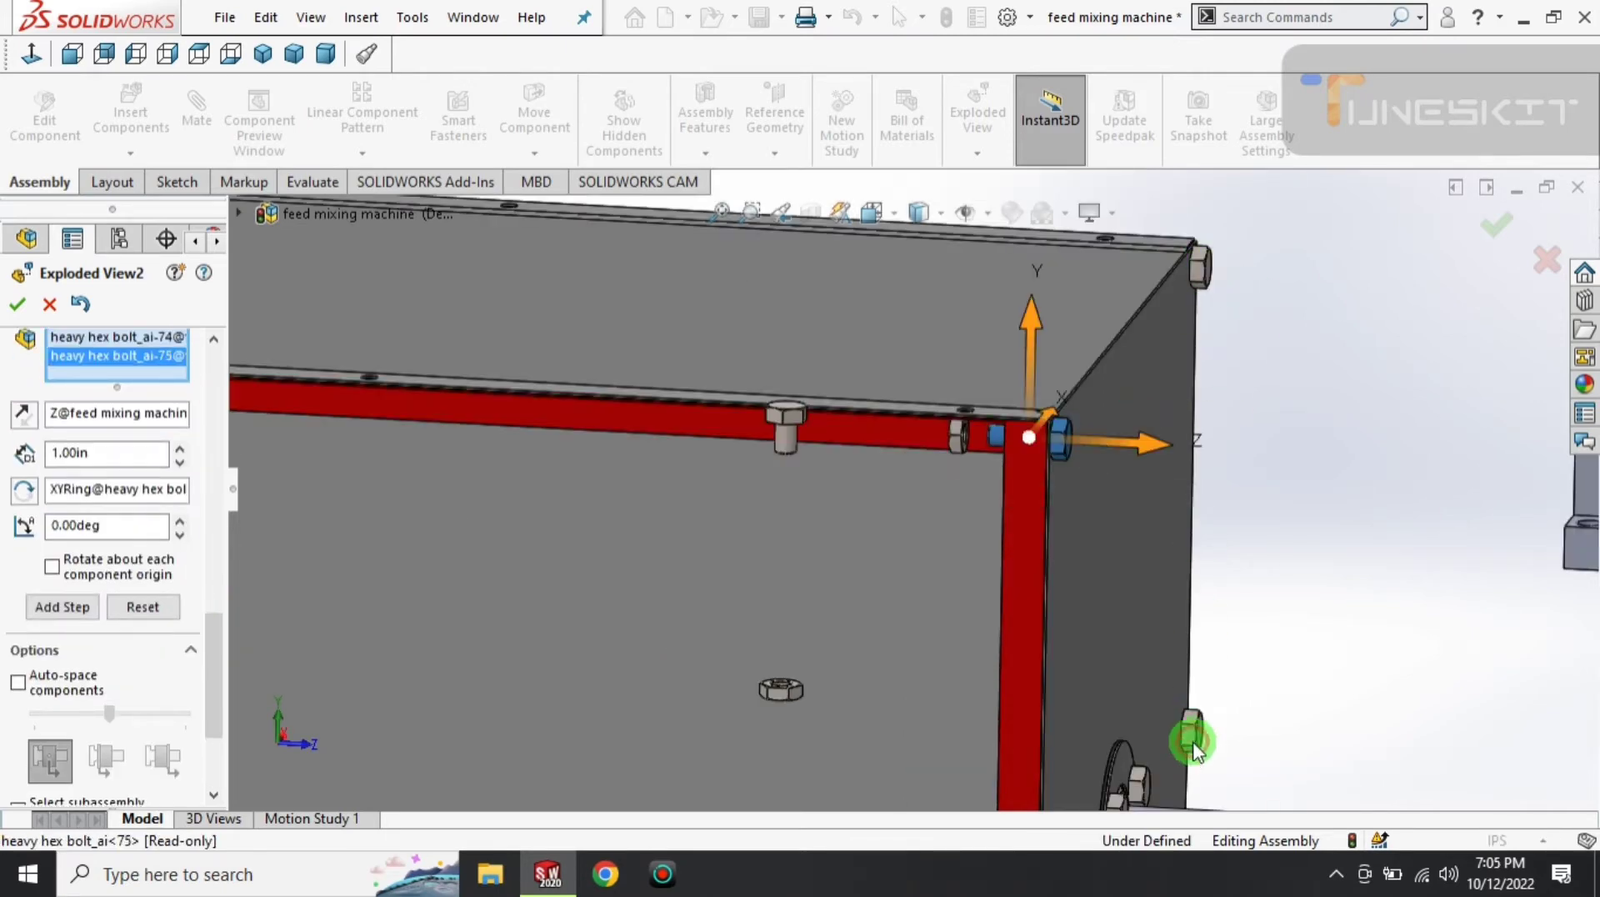
left_click(1143, 743)
scroll(1142, 738, "up", 3)
scroll(1025, 767, "down", 1)
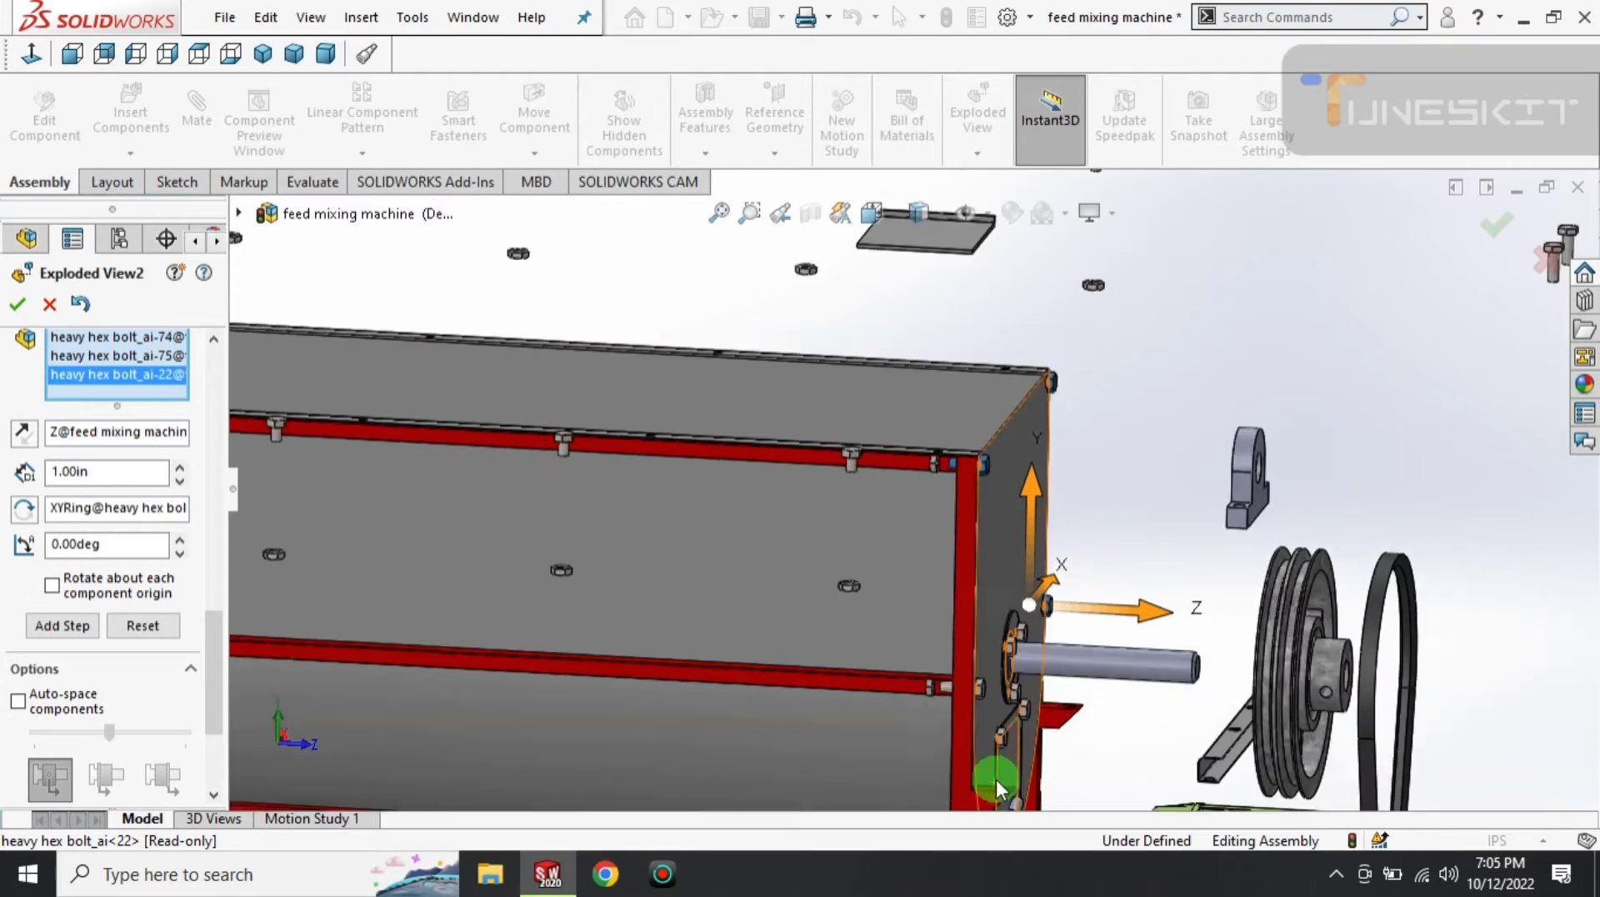
scroll(983, 750, "down", 2)
left_click(942, 522)
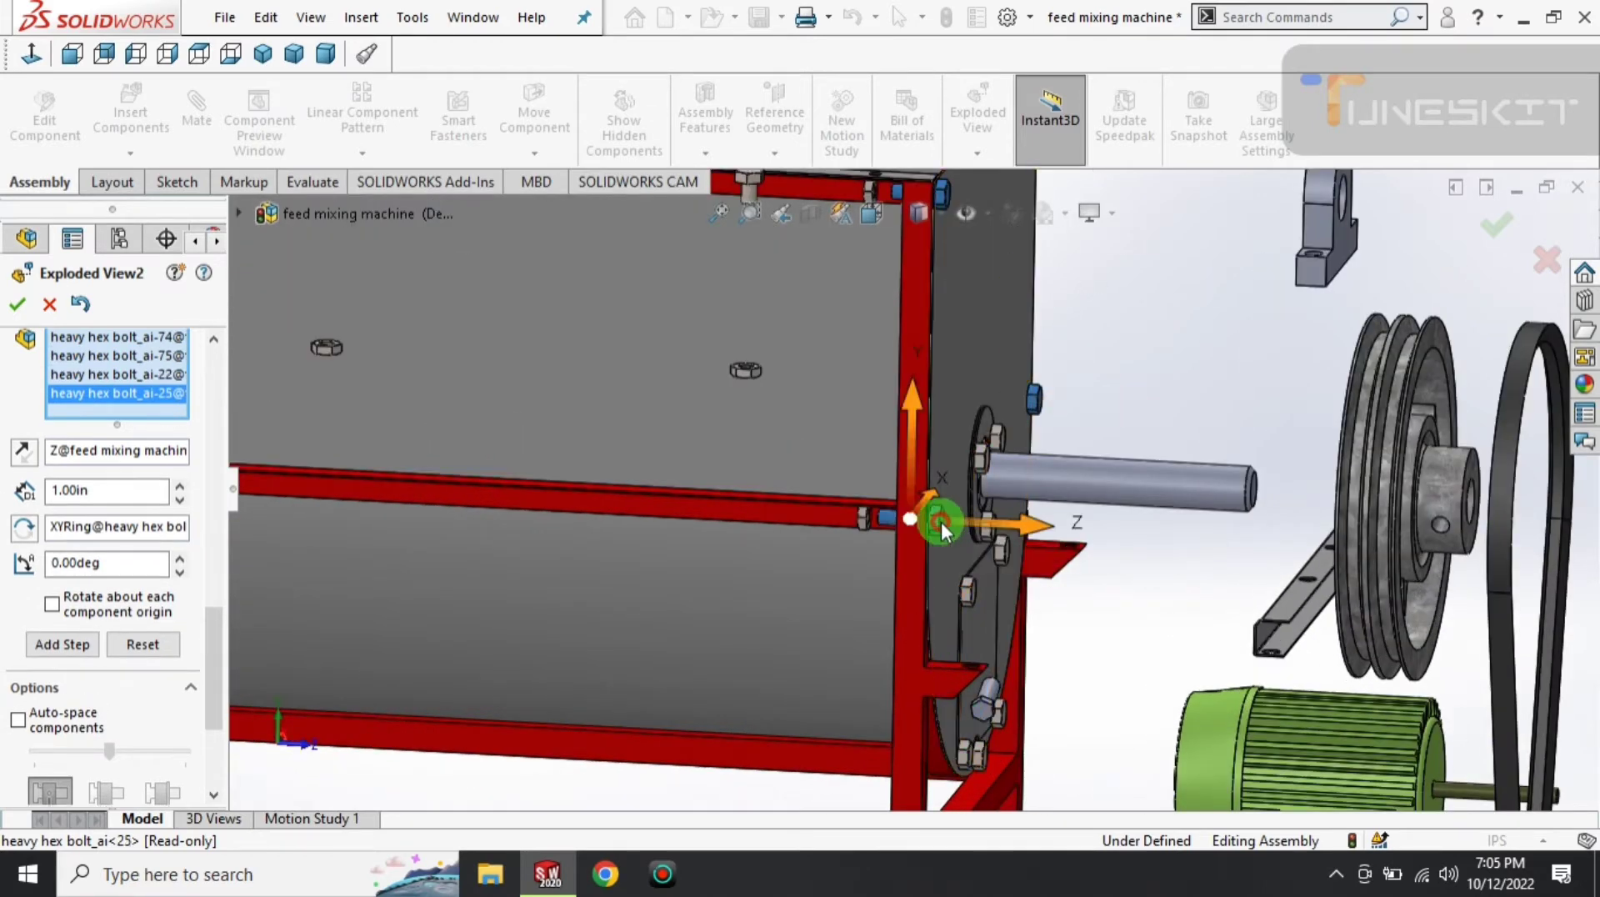
- Add the lower bolts and pull all seven hex bolts 8 in out along Z
left_click(972, 758)
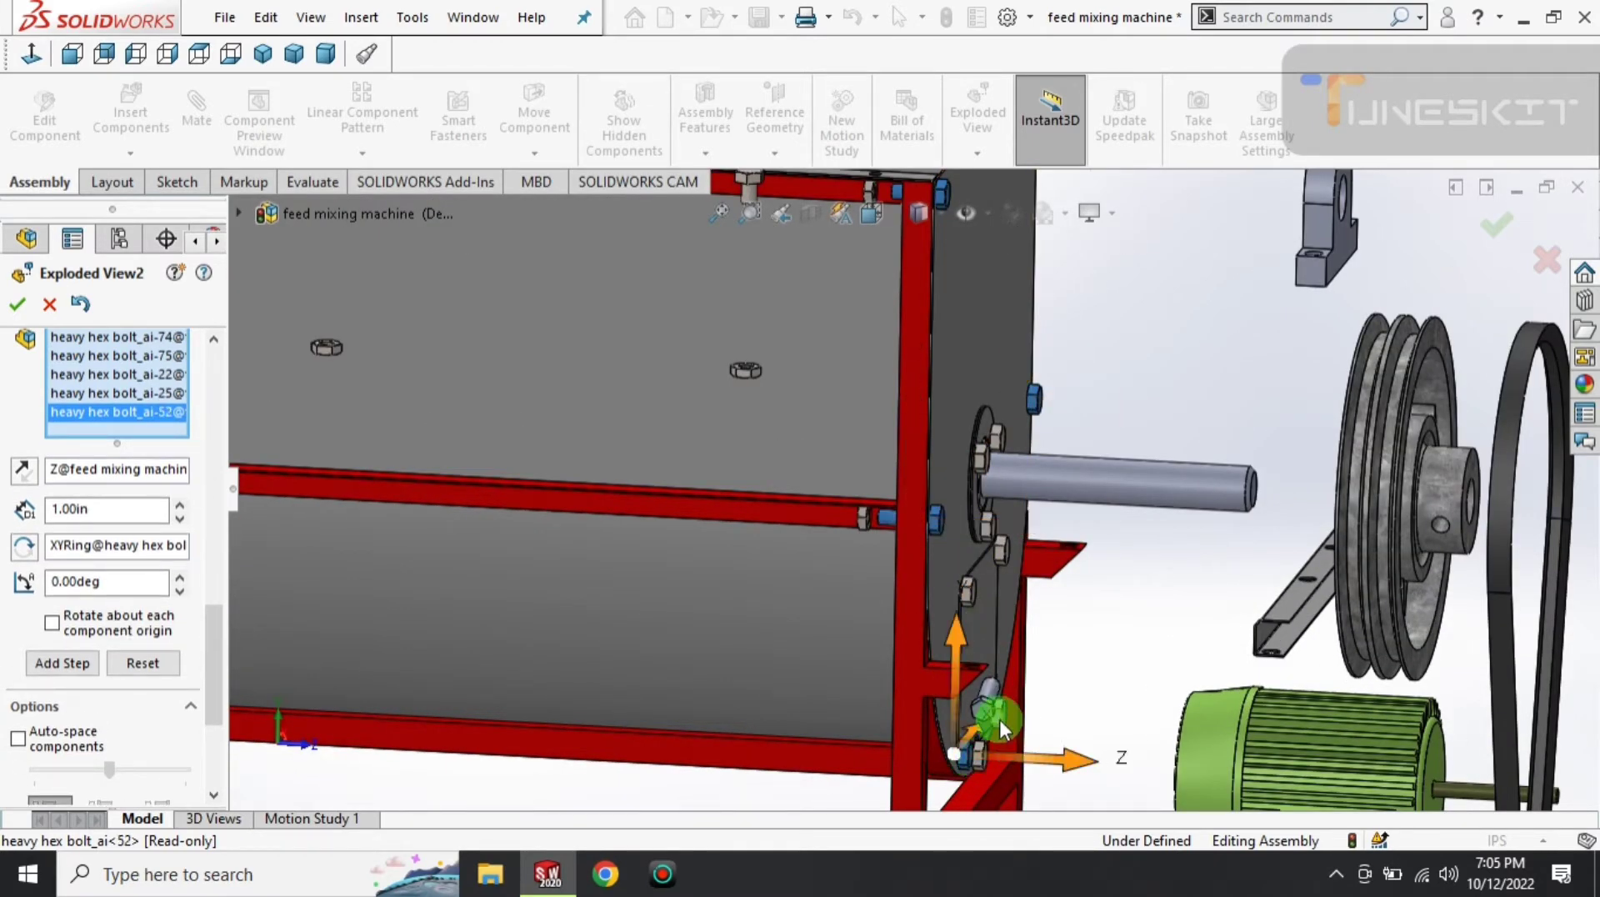
left_click(996, 717)
left_click(978, 767)
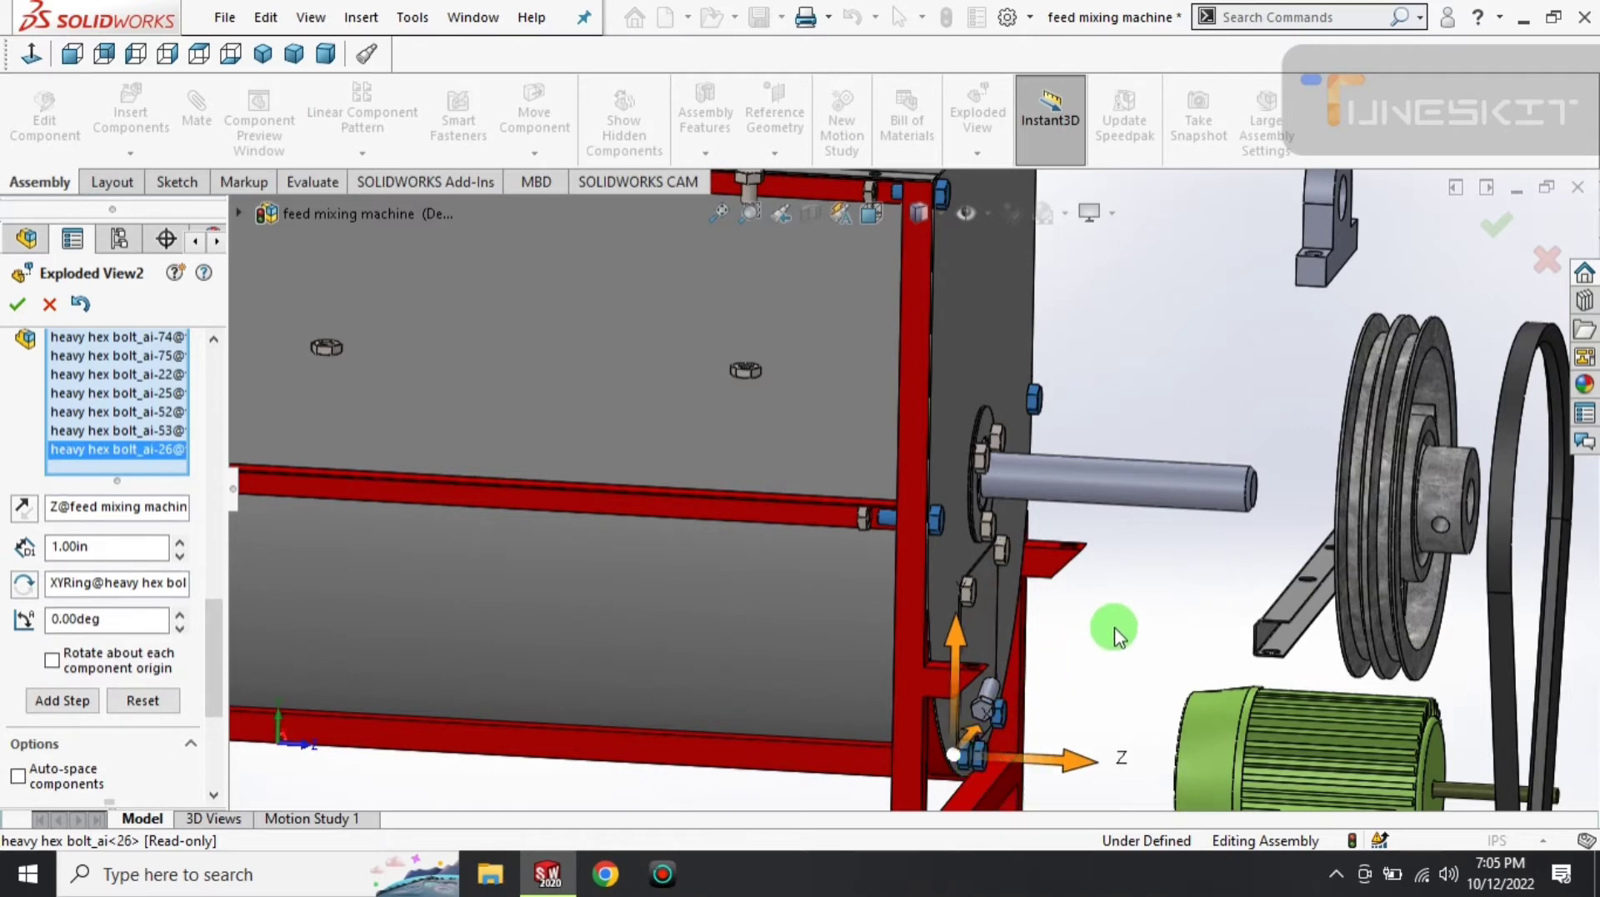
scroll(1114, 621, "down", 2)
left_click_drag(1130, 775, 1355, 819)
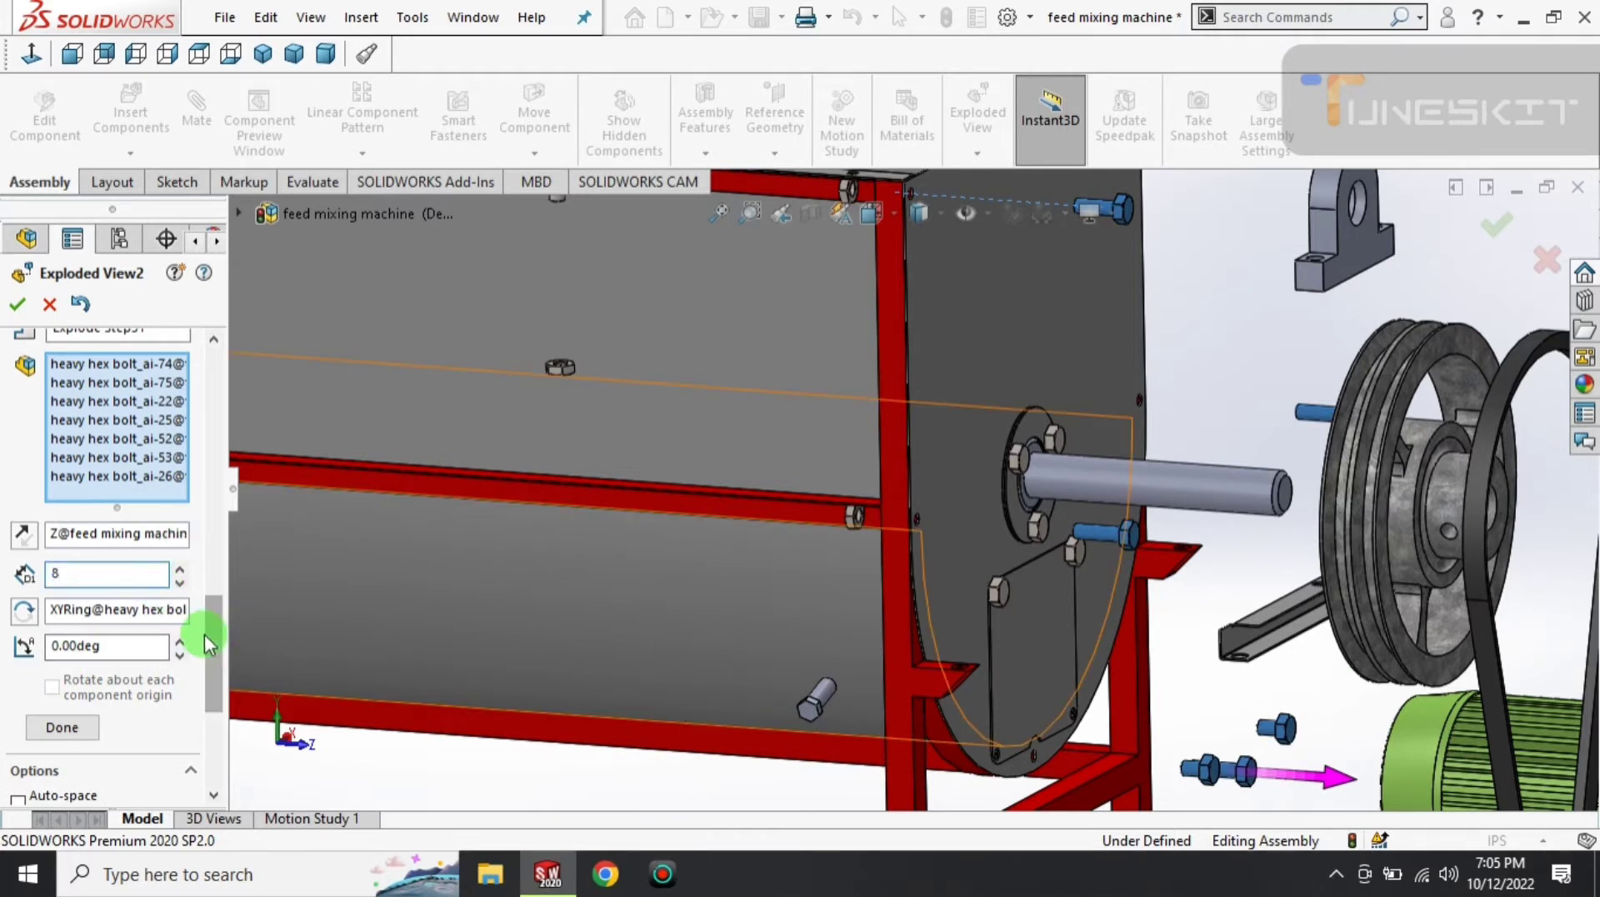
left_click_drag(219, 650, 221, 654)
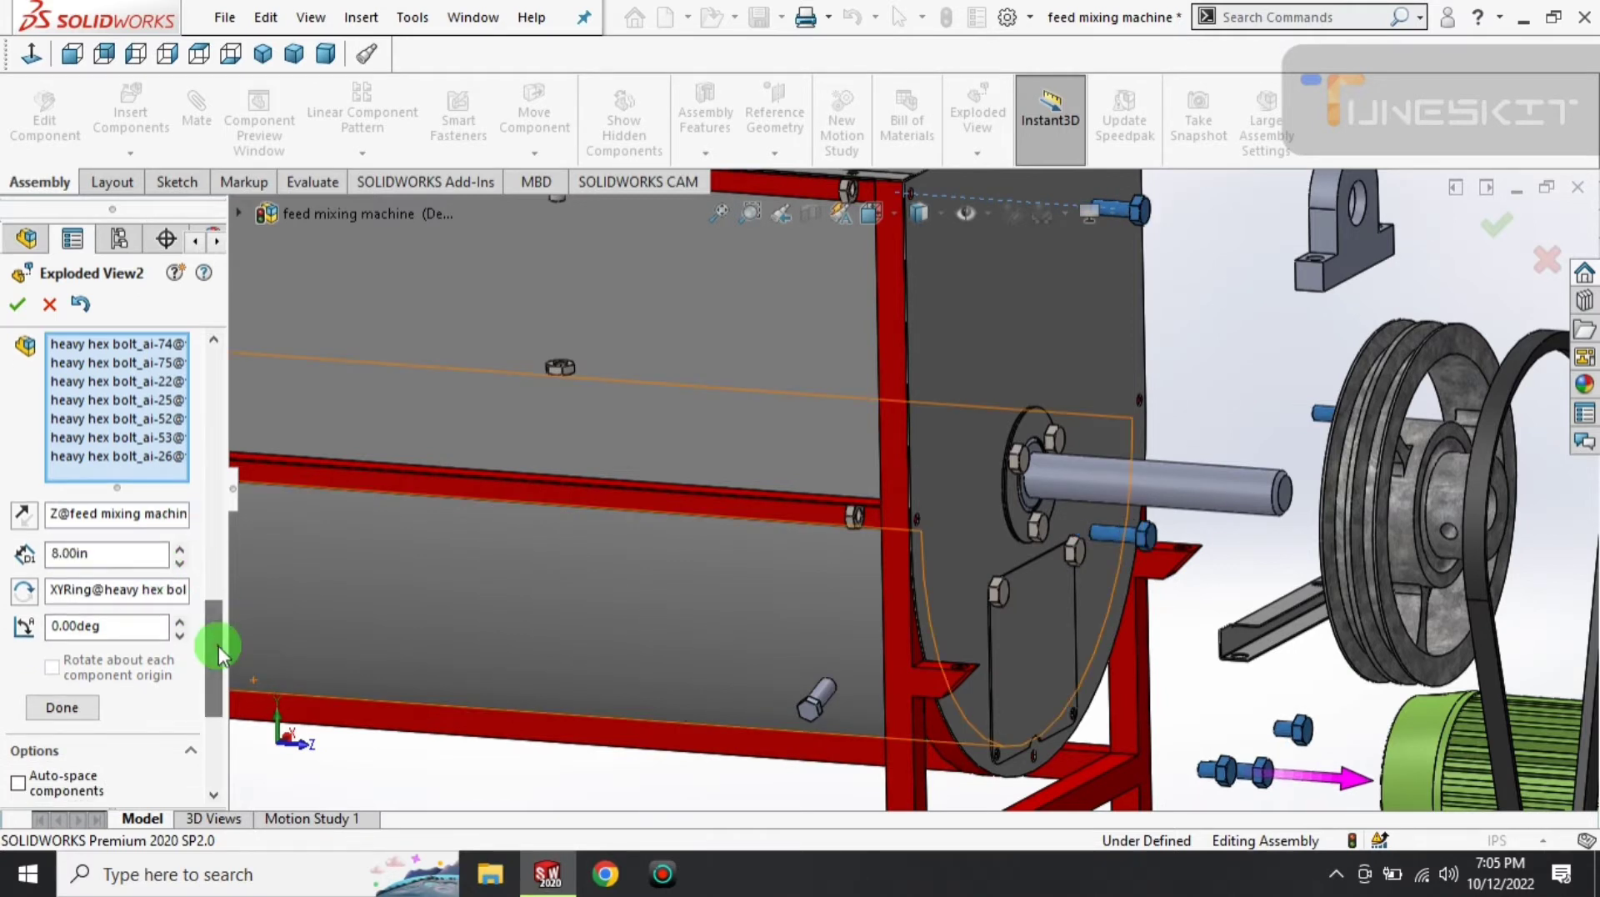
- Finish the bolt step and orbit around the hopper to review the exploded mixer
left_click(58, 708)
scroll(653, 589, "up", 2)
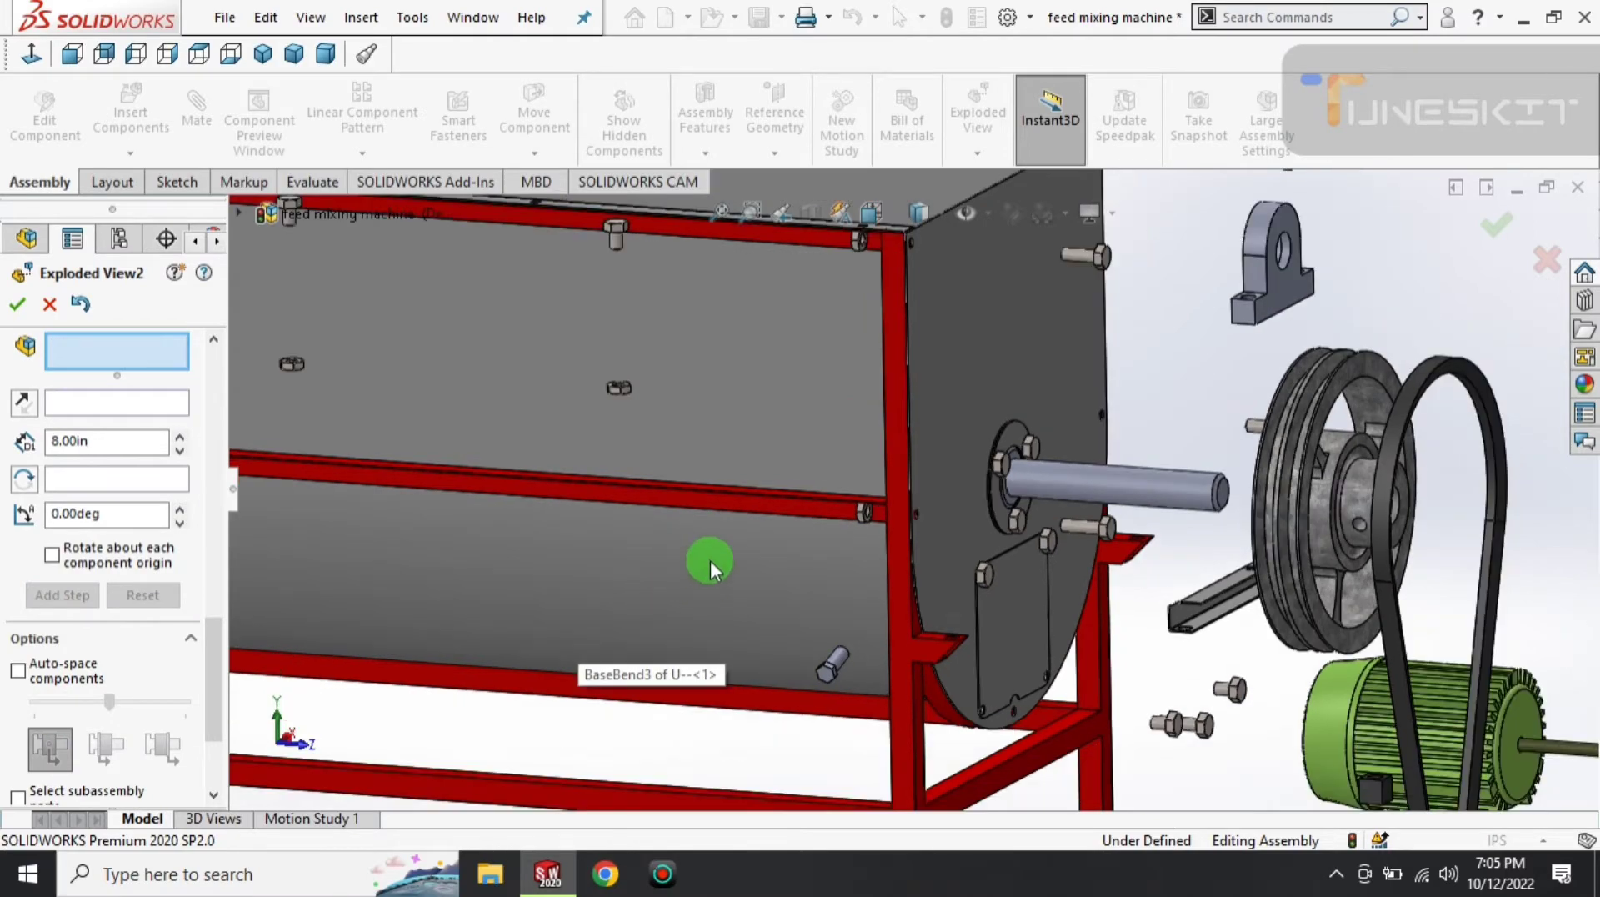
scroll(710, 560, "up", 3)
scroll(837, 502, "up", 3)
scroll(746, 571, "up", 2)
mouse_move(747, 571)
middle_mouse_down()
mouse_move(857, 596)
mouse_move(572, 525)
middle_mouse_up()
scroll(583, 508, "down", 3)
scroll(593, 473, "down", 1)
mouse_move(594, 472)
middle_mouse_down()
mouse_move(647, 372)
mouse_move(503, 454)
mouse_move(407, 442)
mouse_move(540, 451)
mouse_move(457, 450)
mouse_move(543, 461)
mouse_move(542, 479)
mouse_move(520, 410)
mouse_move(589, 583)
middle_mouse_up()
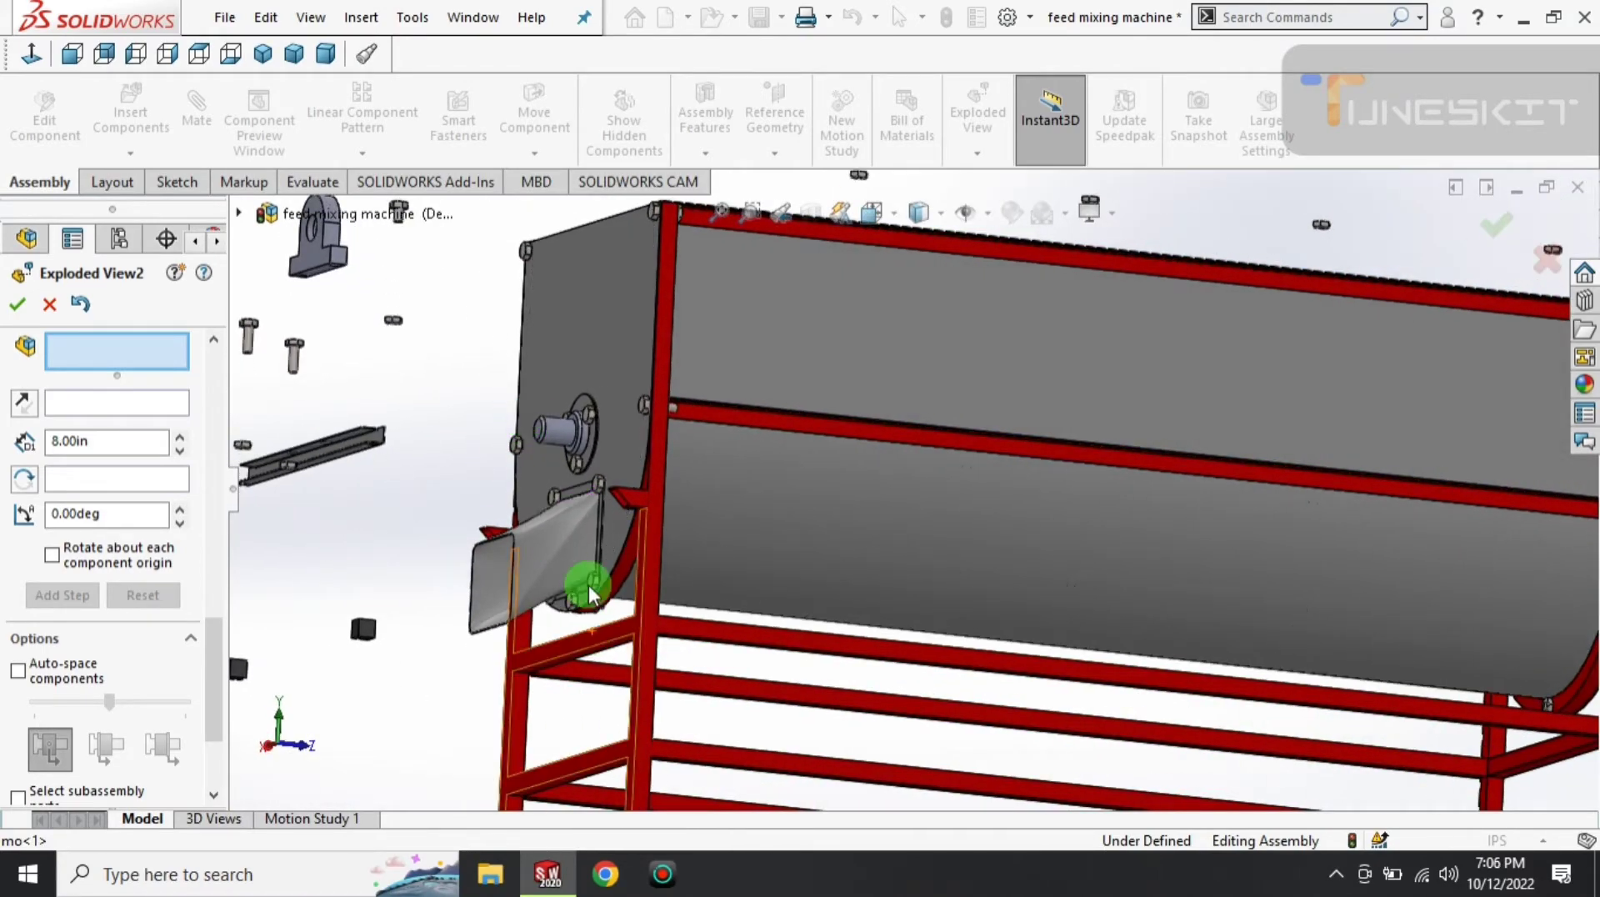
scroll(625, 474, "down", 3)
scroll(757, 415, "up", 5)
middle_click_drag(756, 414, 829, 350)
scroll(864, 250, "down", 4)
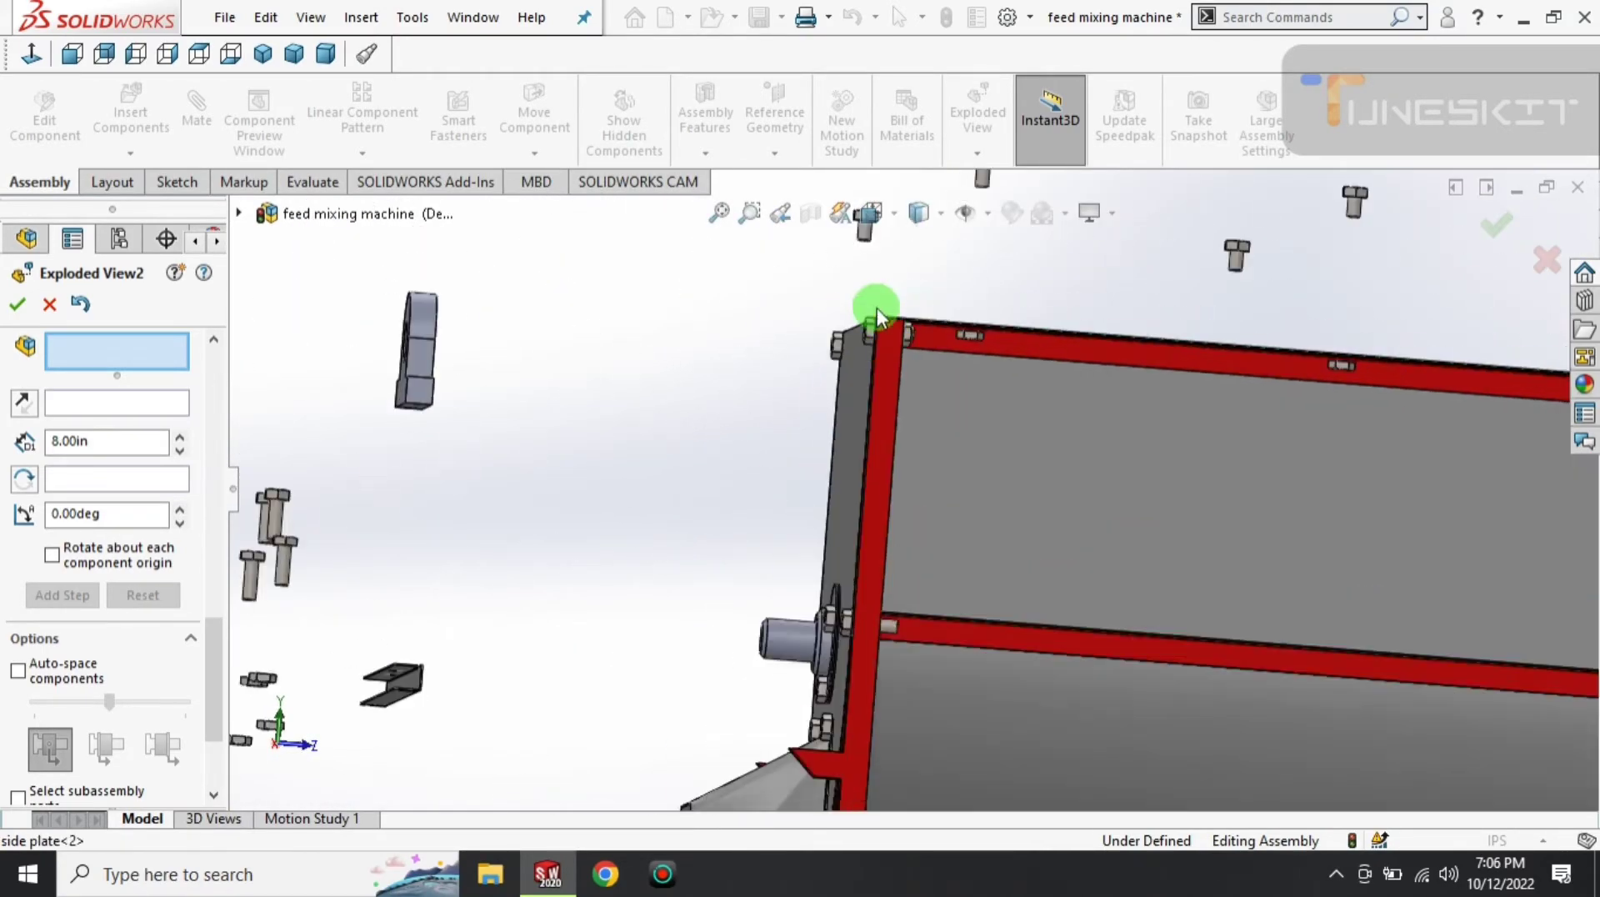
scroll(927, 376, "down", 2)
- Explode three jam nuts on the hopper frame 1 in along the rail
left_click(927, 363)
mouse_move(936, 519)
middle_mouse_down()
mouse_move(915, 654)
mouse_move(1174, 653)
mouse_move(1028, 678)
mouse_move(917, 538)
mouse_move(950, 358)
middle_mouse_up()
left_click(1042, 703)
left_click(958, 280)
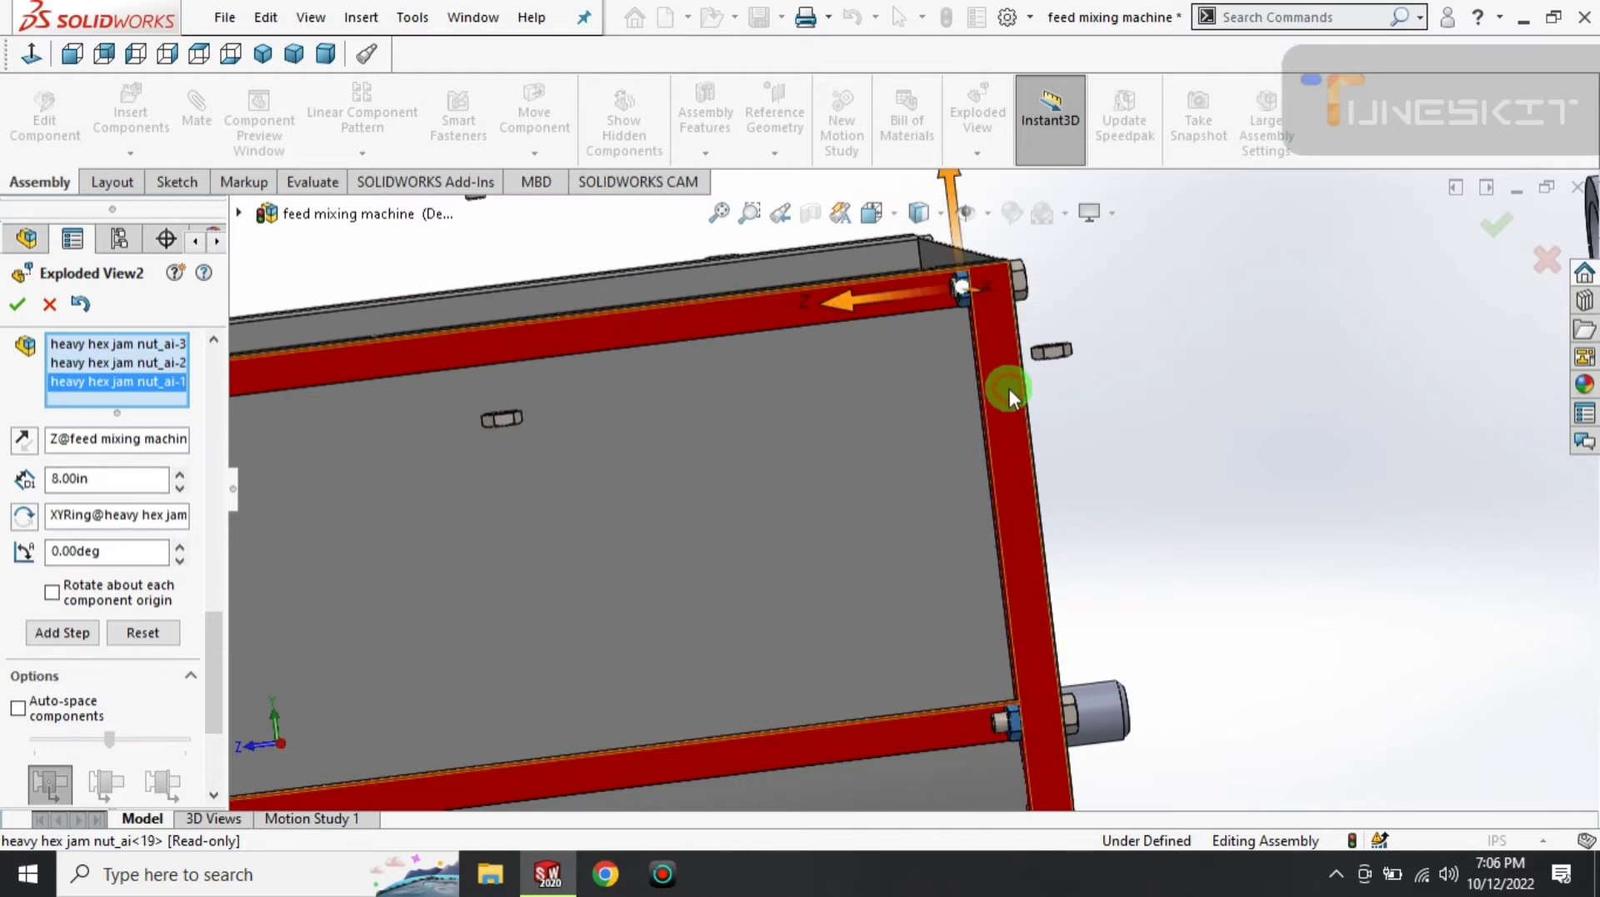
left_click_drag(839, 297, 257, 557)
left_click(133, 467)
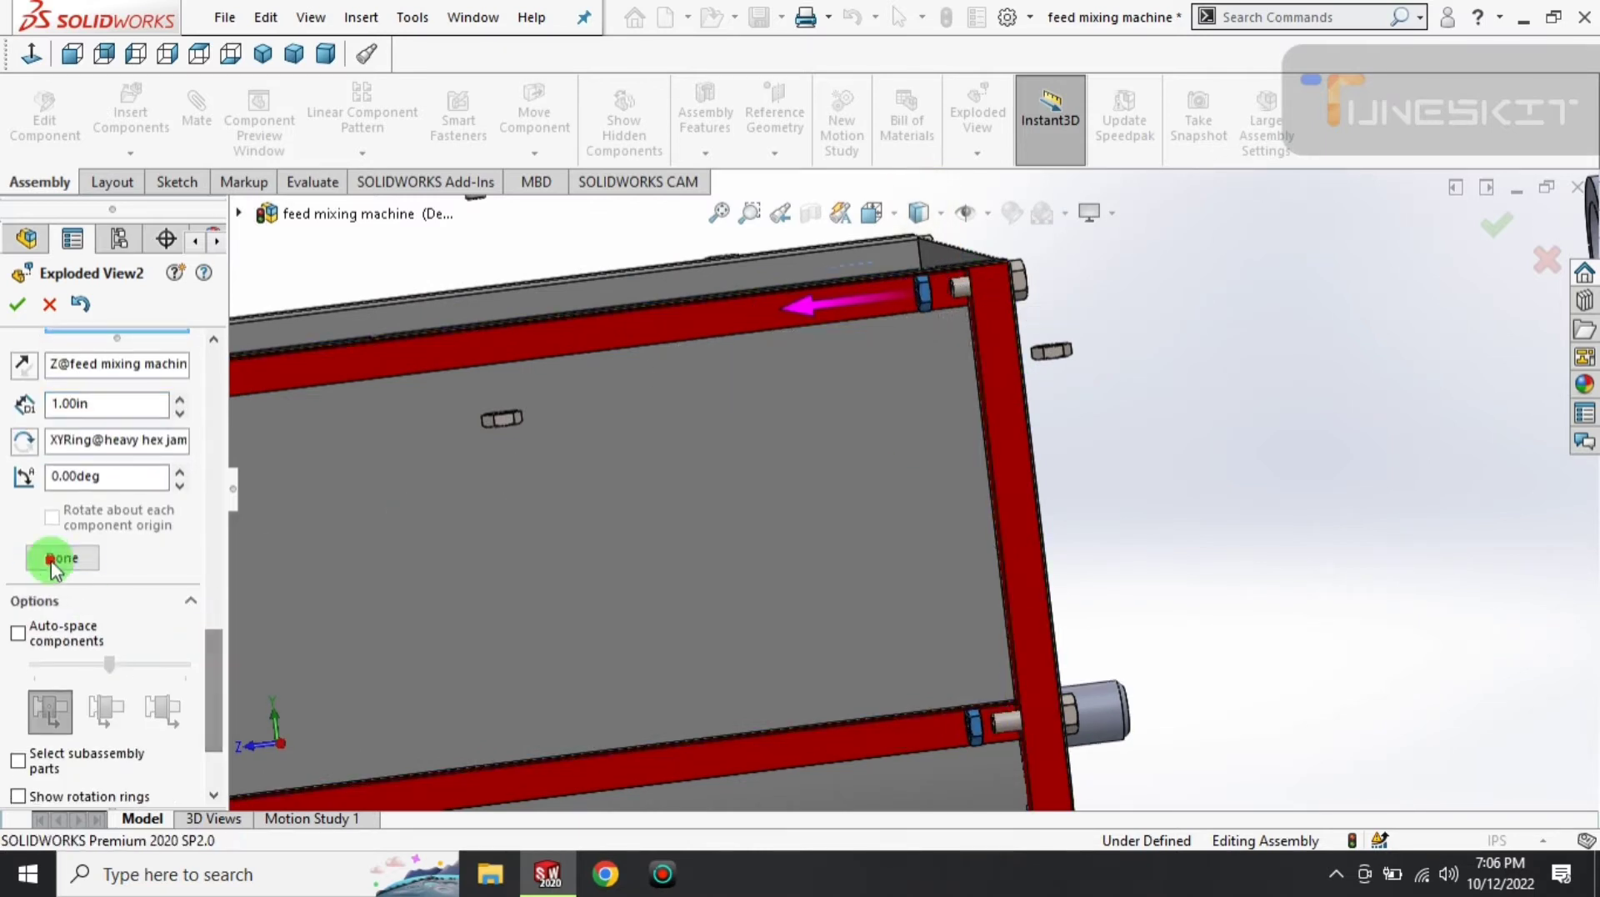
left_click(54, 553)
- Select the frame bolts, flange bolt, side plate, mo-1 and heavy hex bolt_ai-70
mouse_move(888, 432)
middle_mouse_down()
mouse_move(1025, 497)
mouse_move(1035, 528)
mouse_move(989, 543)
mouse_move(947, 668)
middle_mouse_up()
left_click(952, 665)
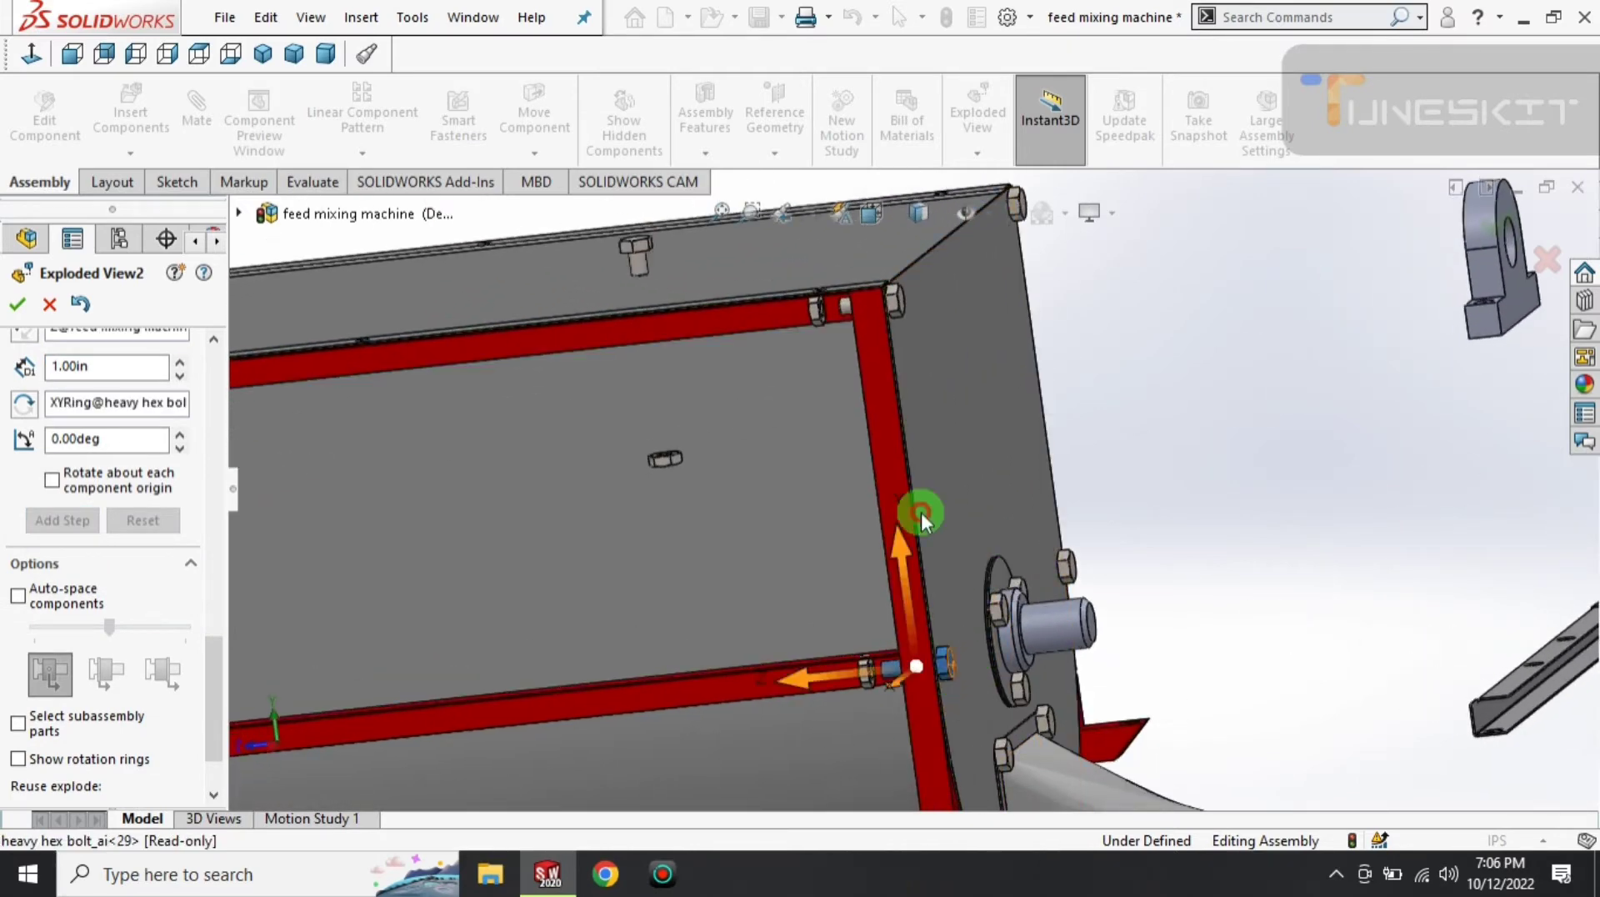
left_click(902, 300)
left_click(1074, 570)
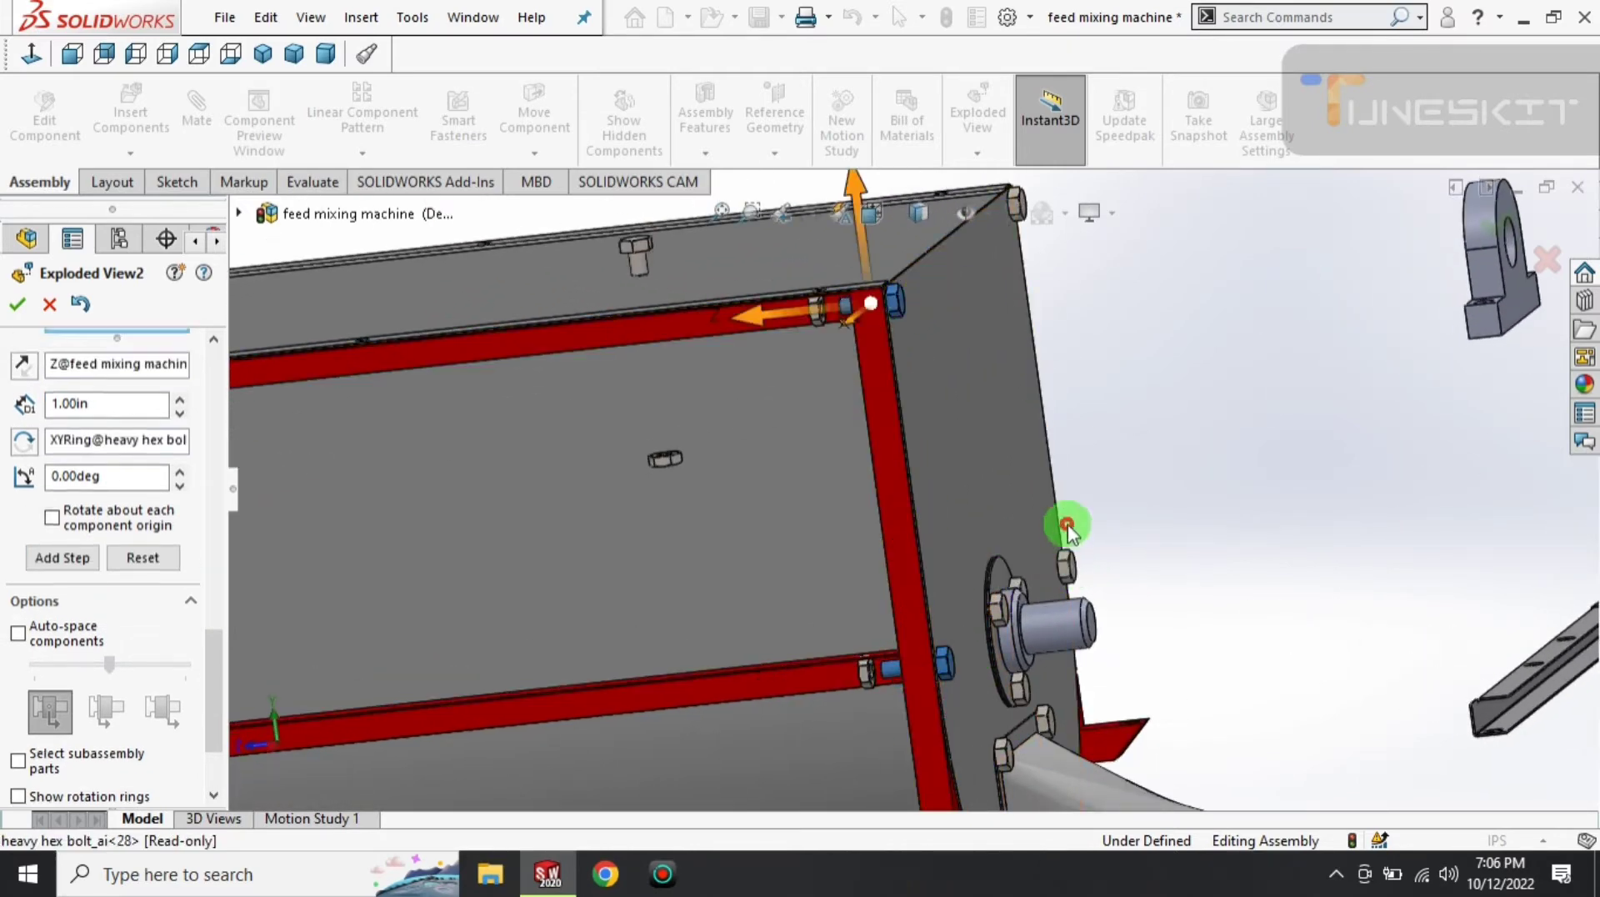
mouse_move(1061, 525)
middle_mouse_down()
mouse_move(1056, 401)
mouse_move(990, 312)
middle_mouse_up()
left_click(940, 307)
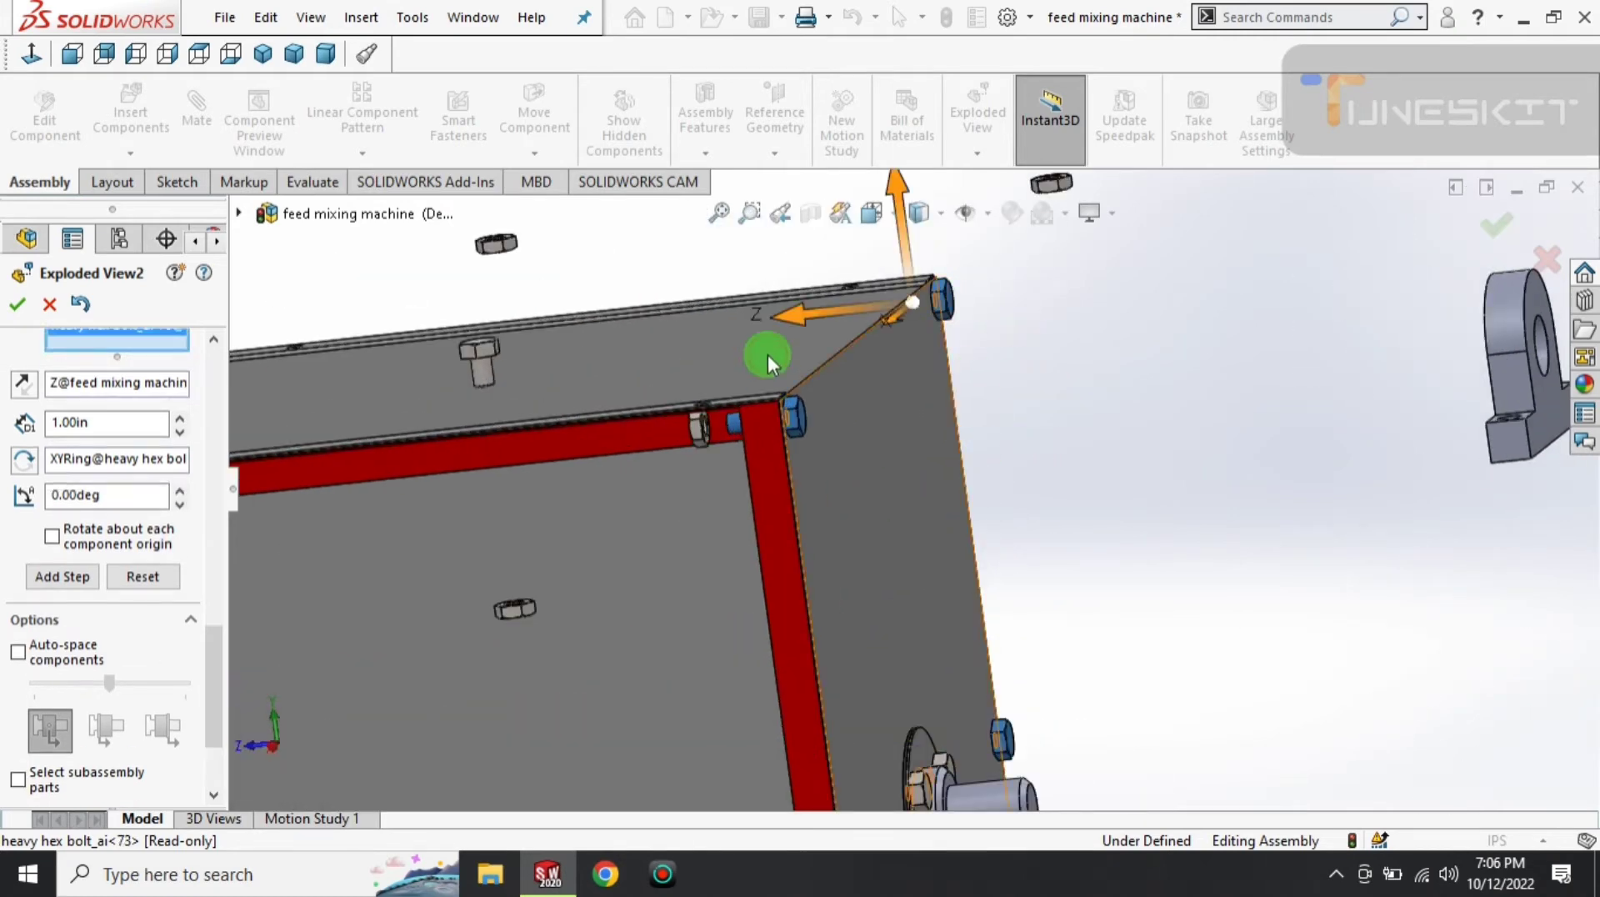
mouse_move(943, 577)
middle_mouse_down()
mouse_move(906, 572)
mouse_move(872, 671)
middle_mouse_up()
left_click(925, 572)
scroll(872, 672, "down", 3)
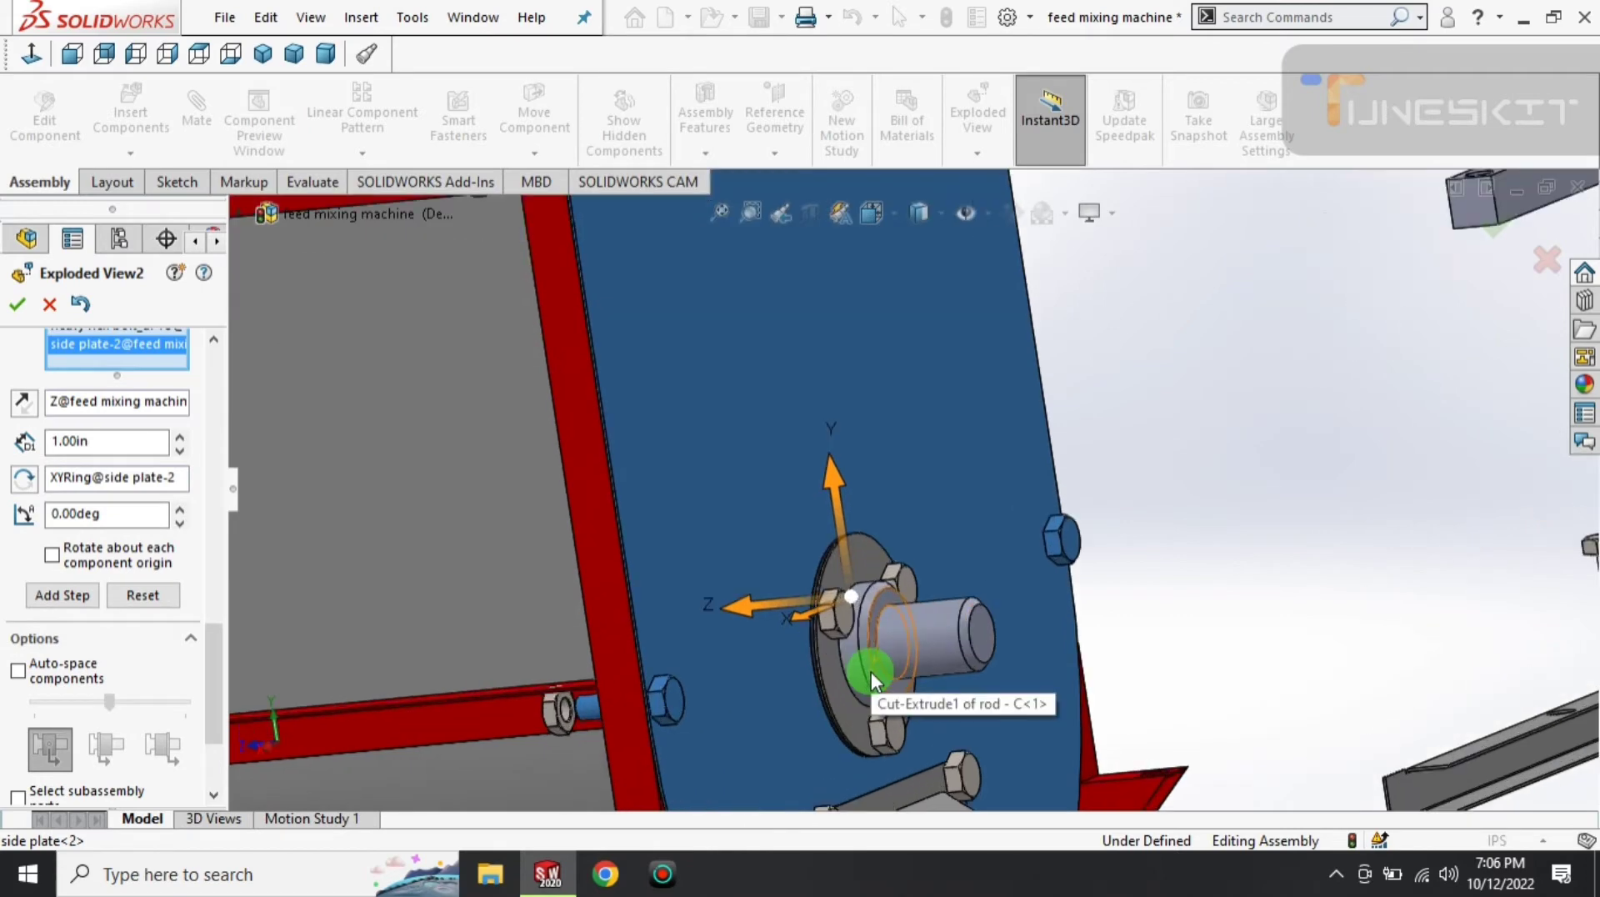
scroll(869, 687, "up", 2)
left_click(866, 687)
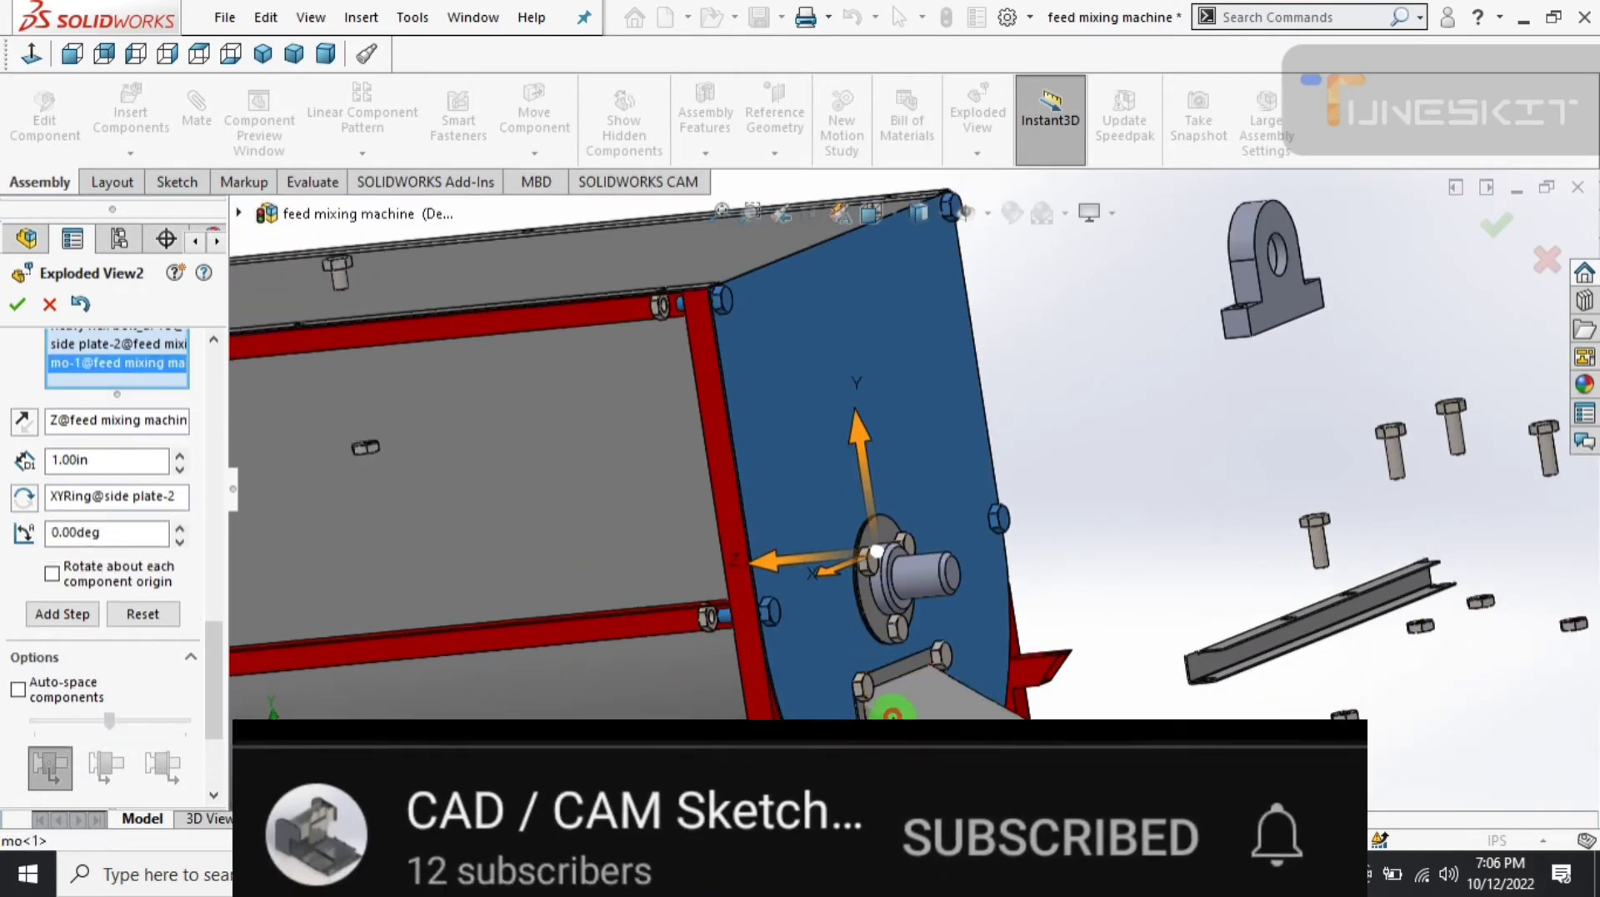
left_click(967, 667)
- Add heavy hex bolts ai-69, ai-27, ai-50 and chute flange bolt_ai-51 to the group
scroll(944, 653, "up", 2)
left_click(888, 677)
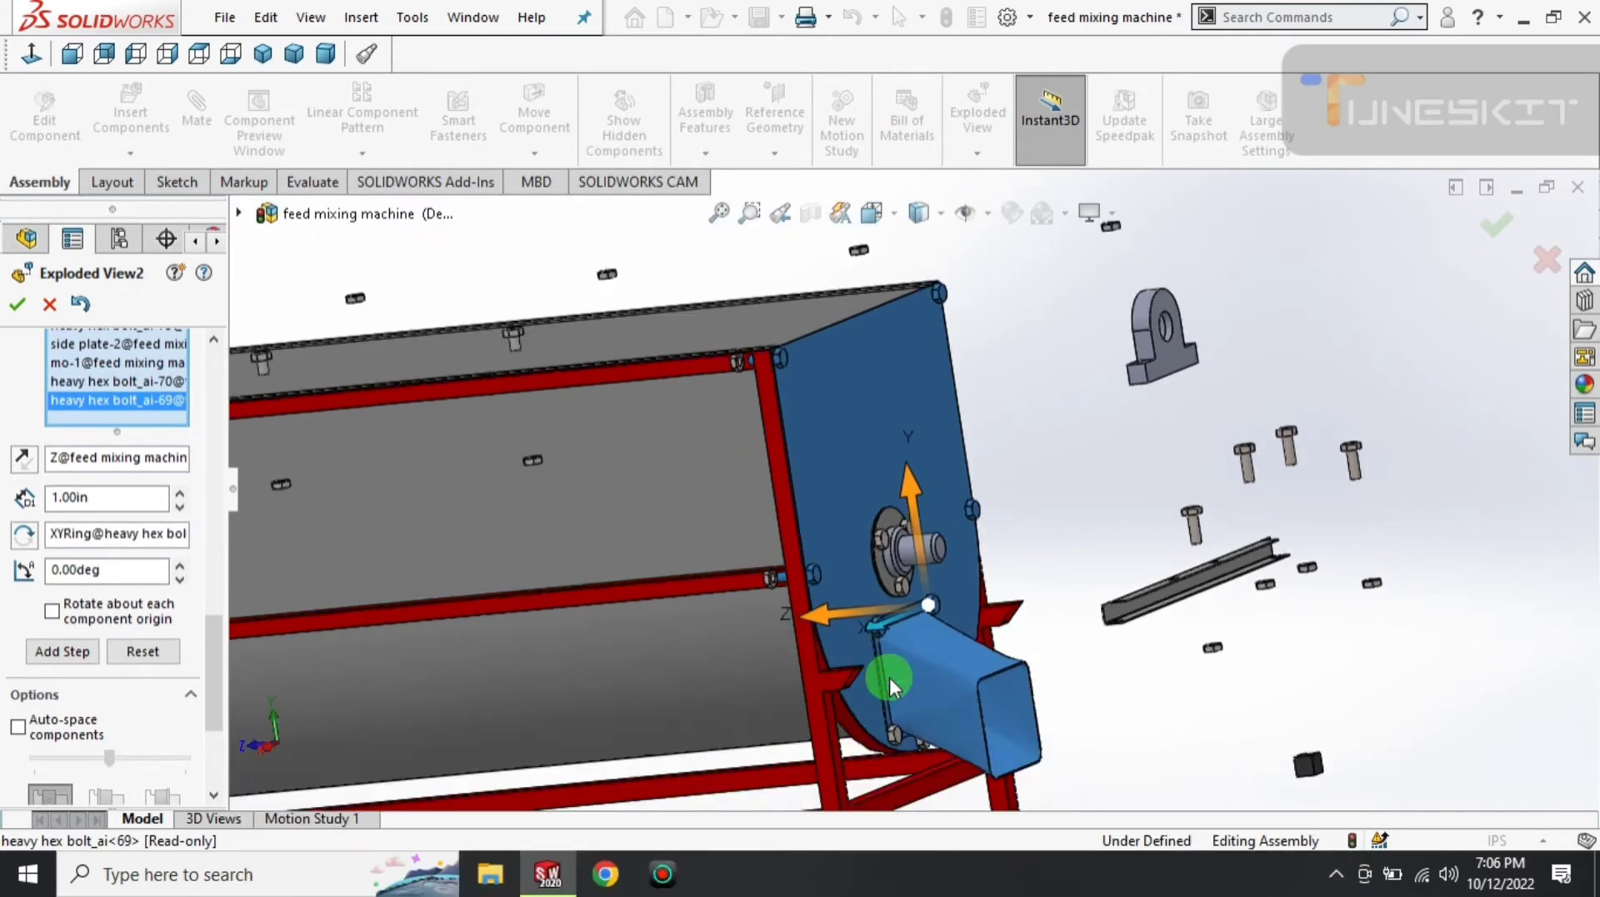
scroll(897, 663, "down", 1)
scroll(901, 679, "down", 2)
scroll(902, 678, "down", 2)
left_click(910, 654)
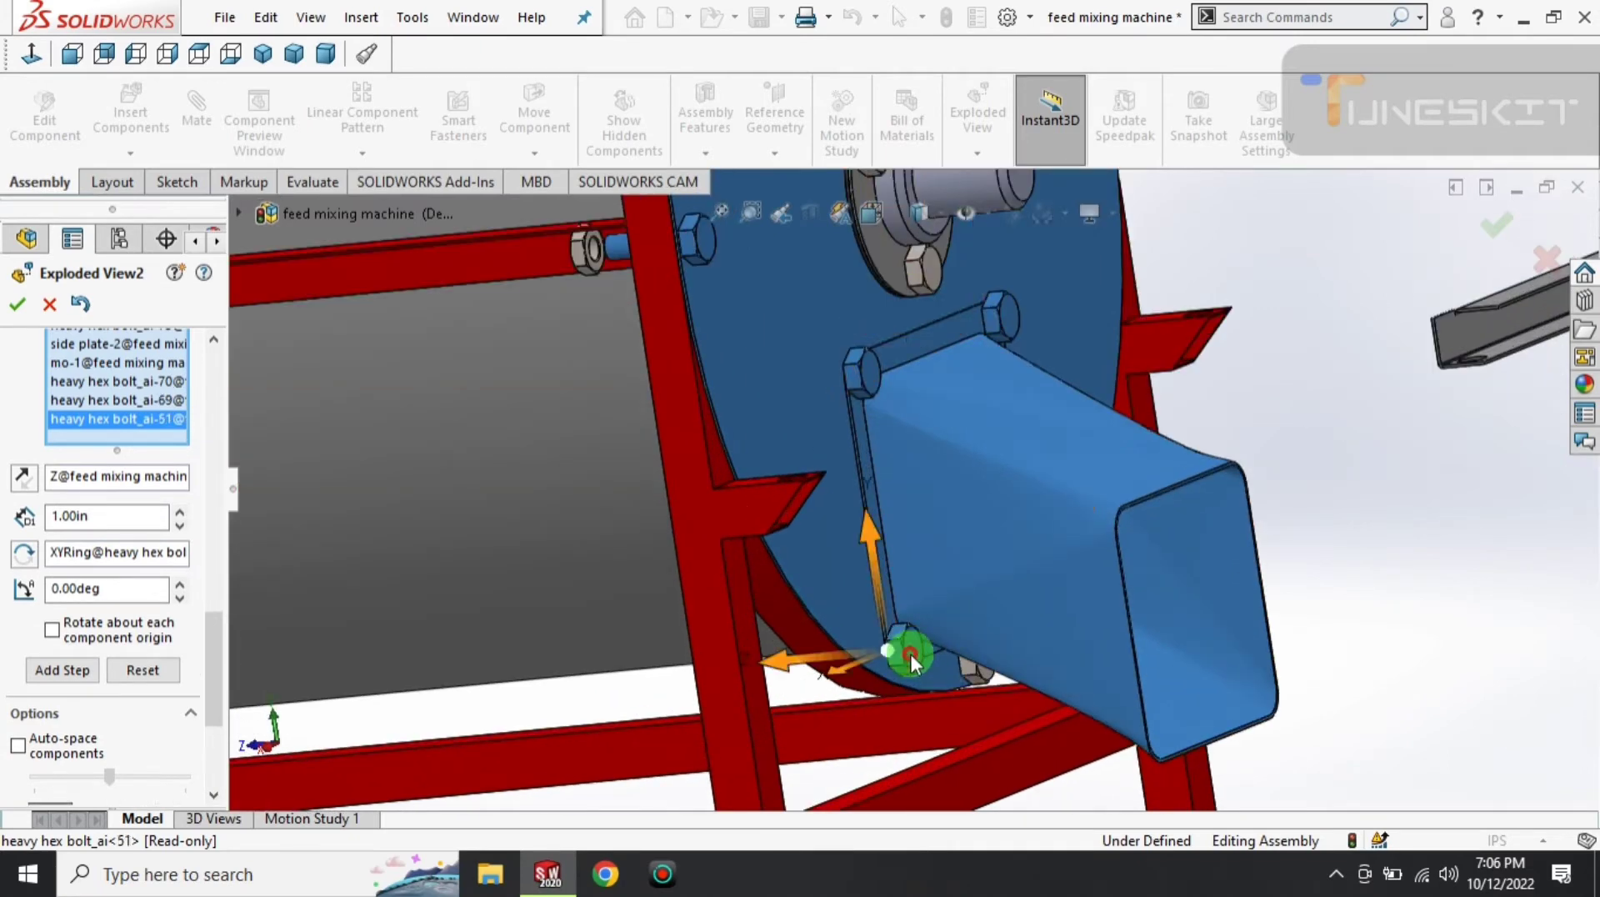
scroll(910, 653, "down", 2)
scroll(939, 572, "down", 1)
left_click(999, 679)
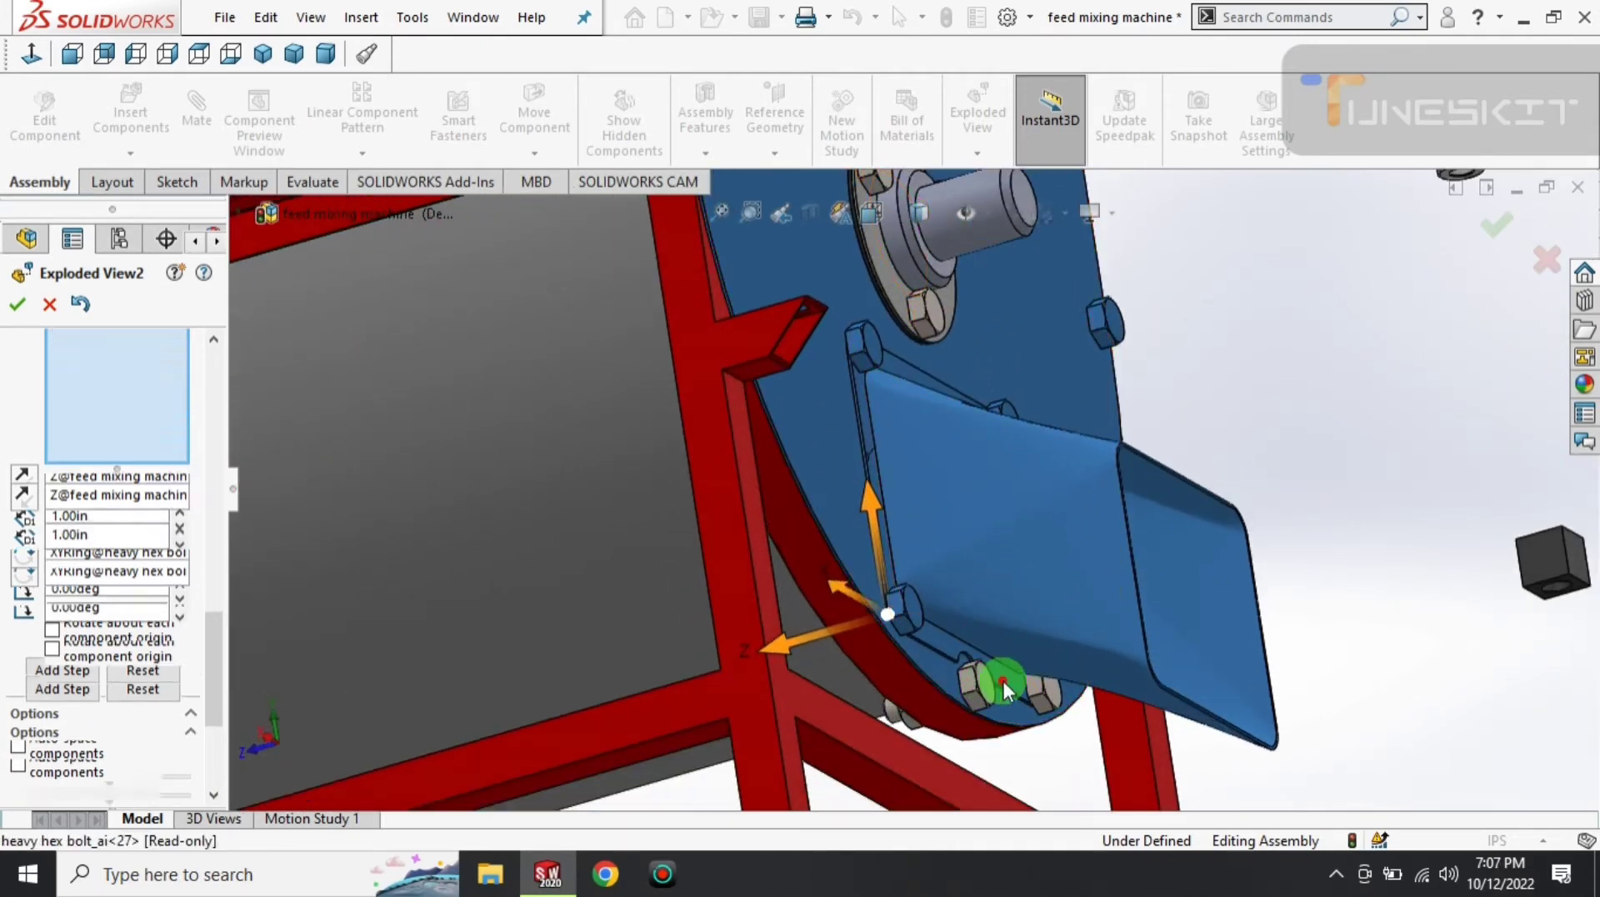
left_click(1048, 690)
scroll(858, 580, "up", 2)
scroll(857, 580, "up", 2)
scroll(857, 666, "up", 2)
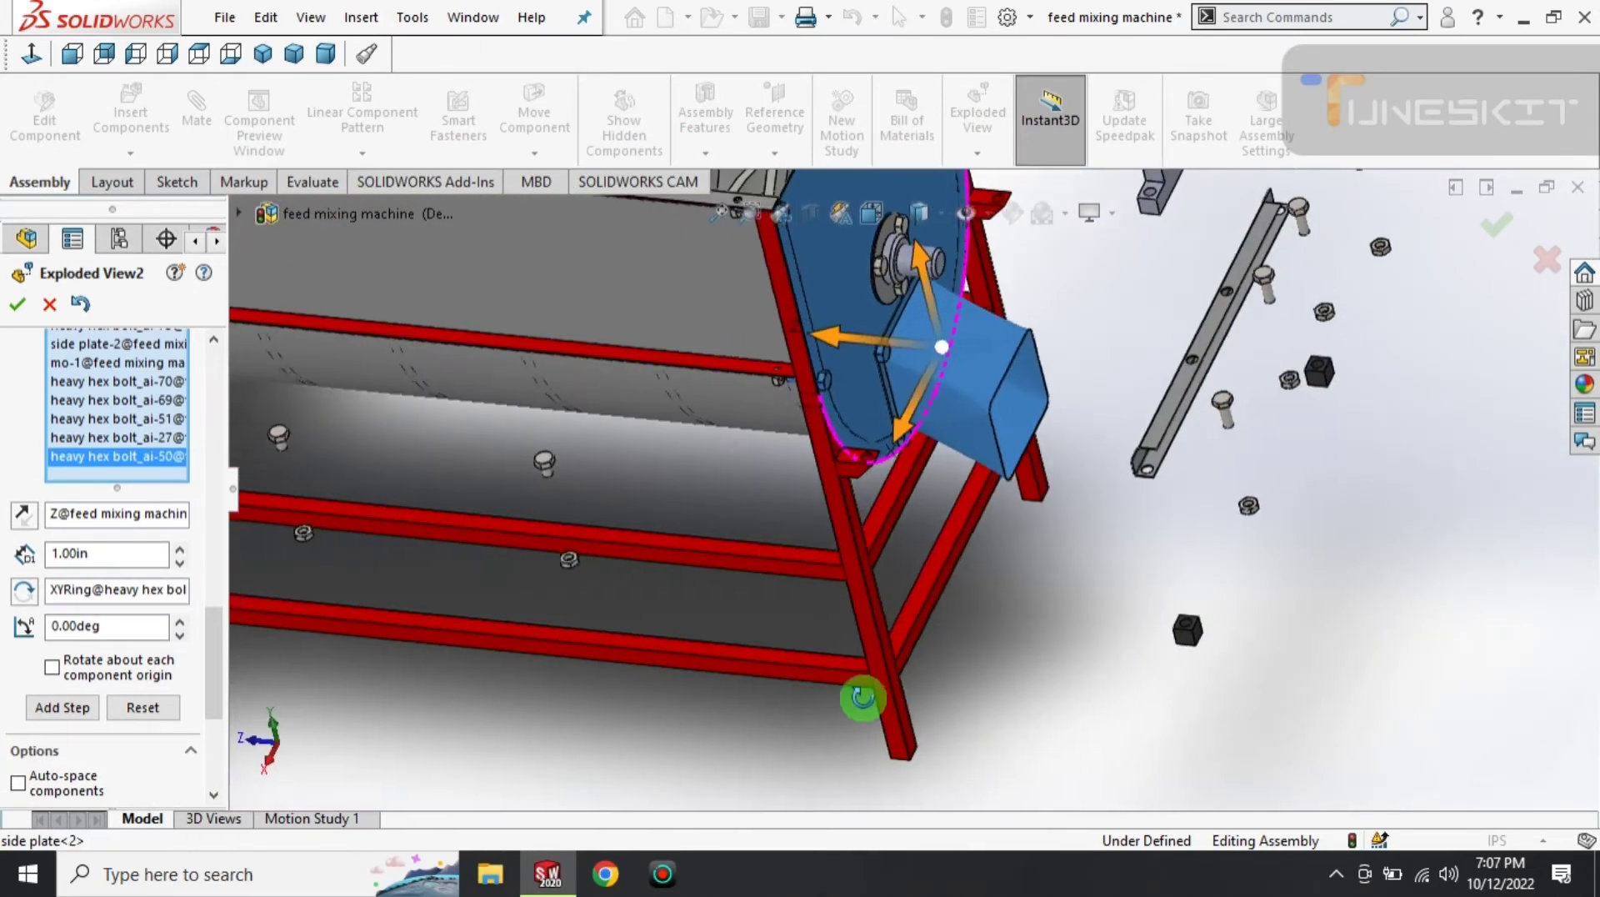
scroll(841, 617, "up", 2)
scroll(820, 500, "up", 1)
scroll(812, 350, "down", 1)
scroll(872, 334, "down", 2)
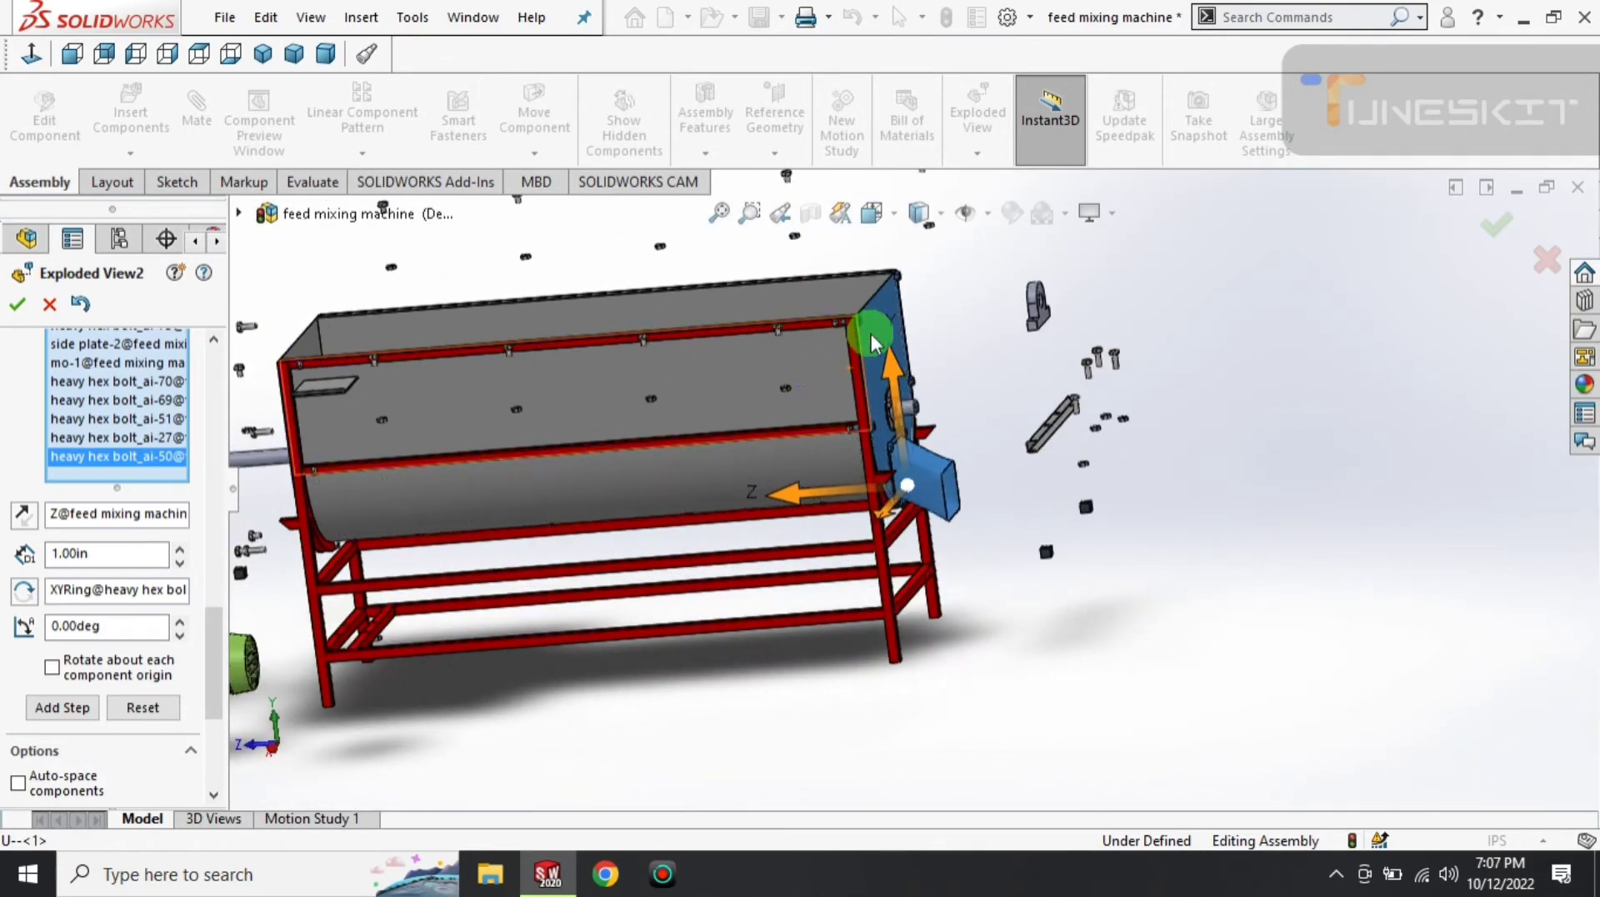
scroll(870, 391, "down", 2)
scroll(943, 543, "down", 2)
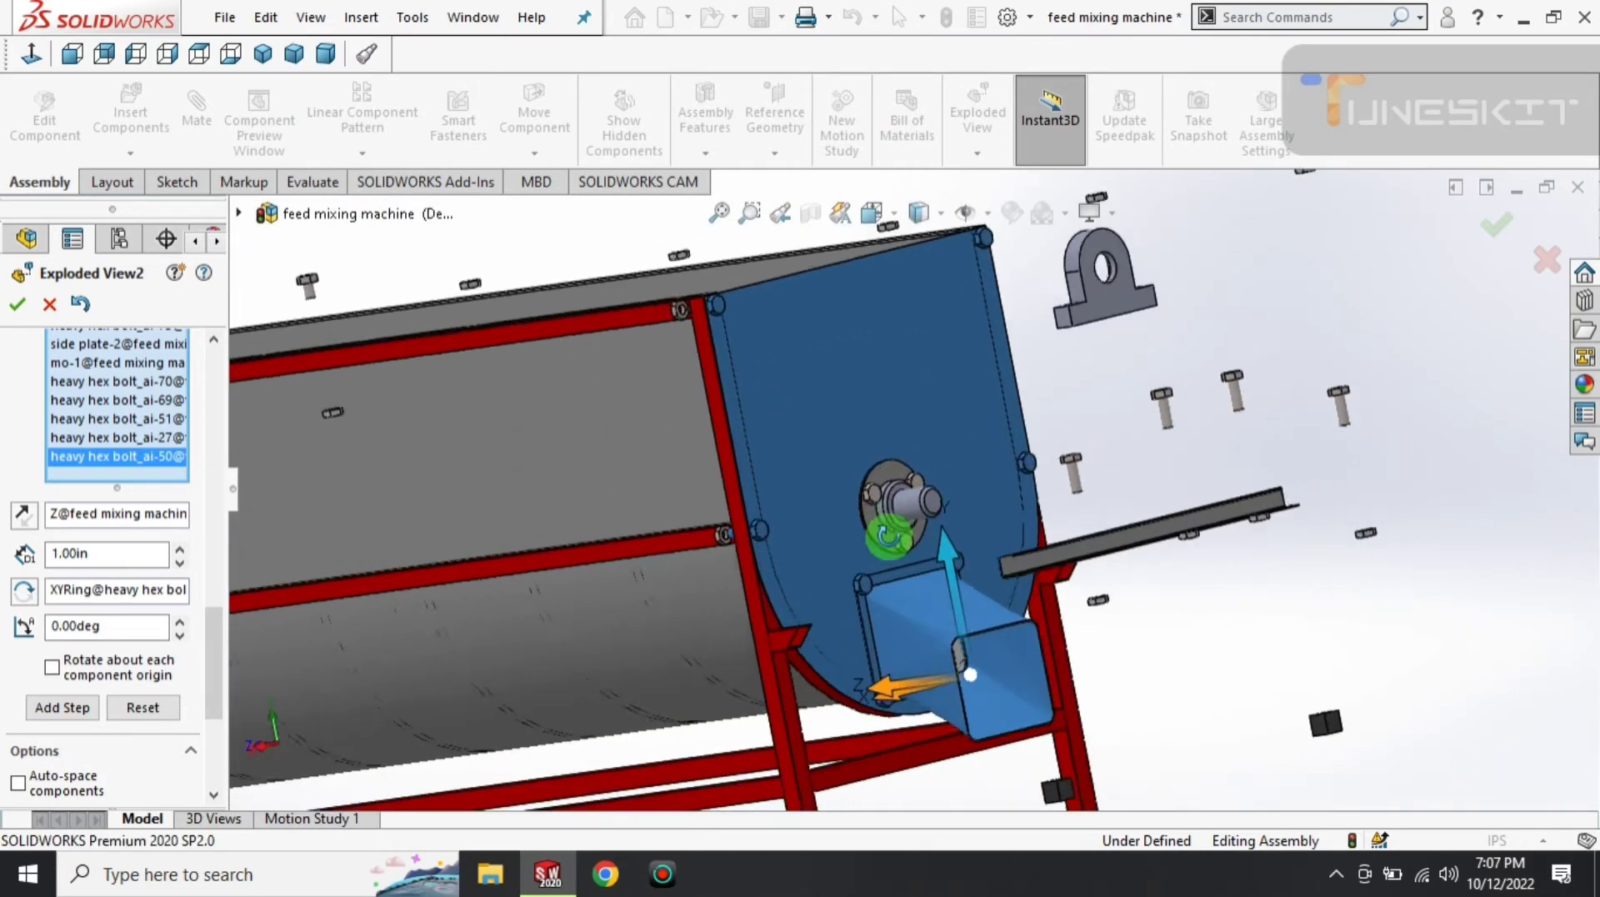
scroll(872, 504, "down", 3)
- Add the o plat-2 hub plate, hub bolts ai-64/ai-65, o rubber-2 ring and inner jam nut
left_click(889, 559)
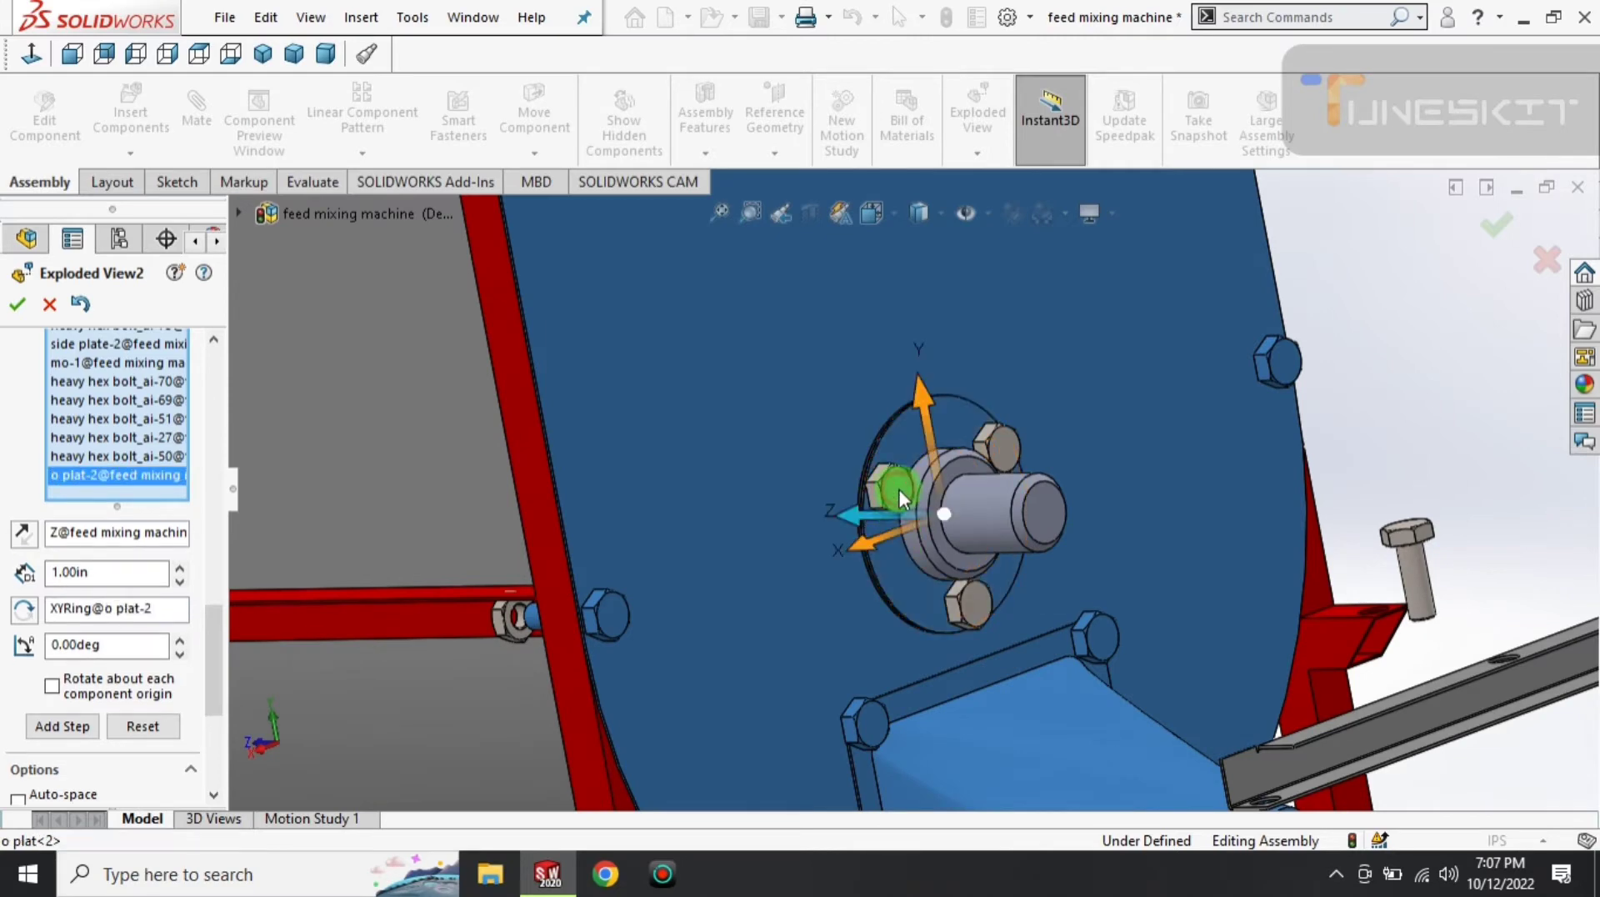
left_click(898, 490)
left_click(966, 627)
scroll(886, 527, "down", 2)
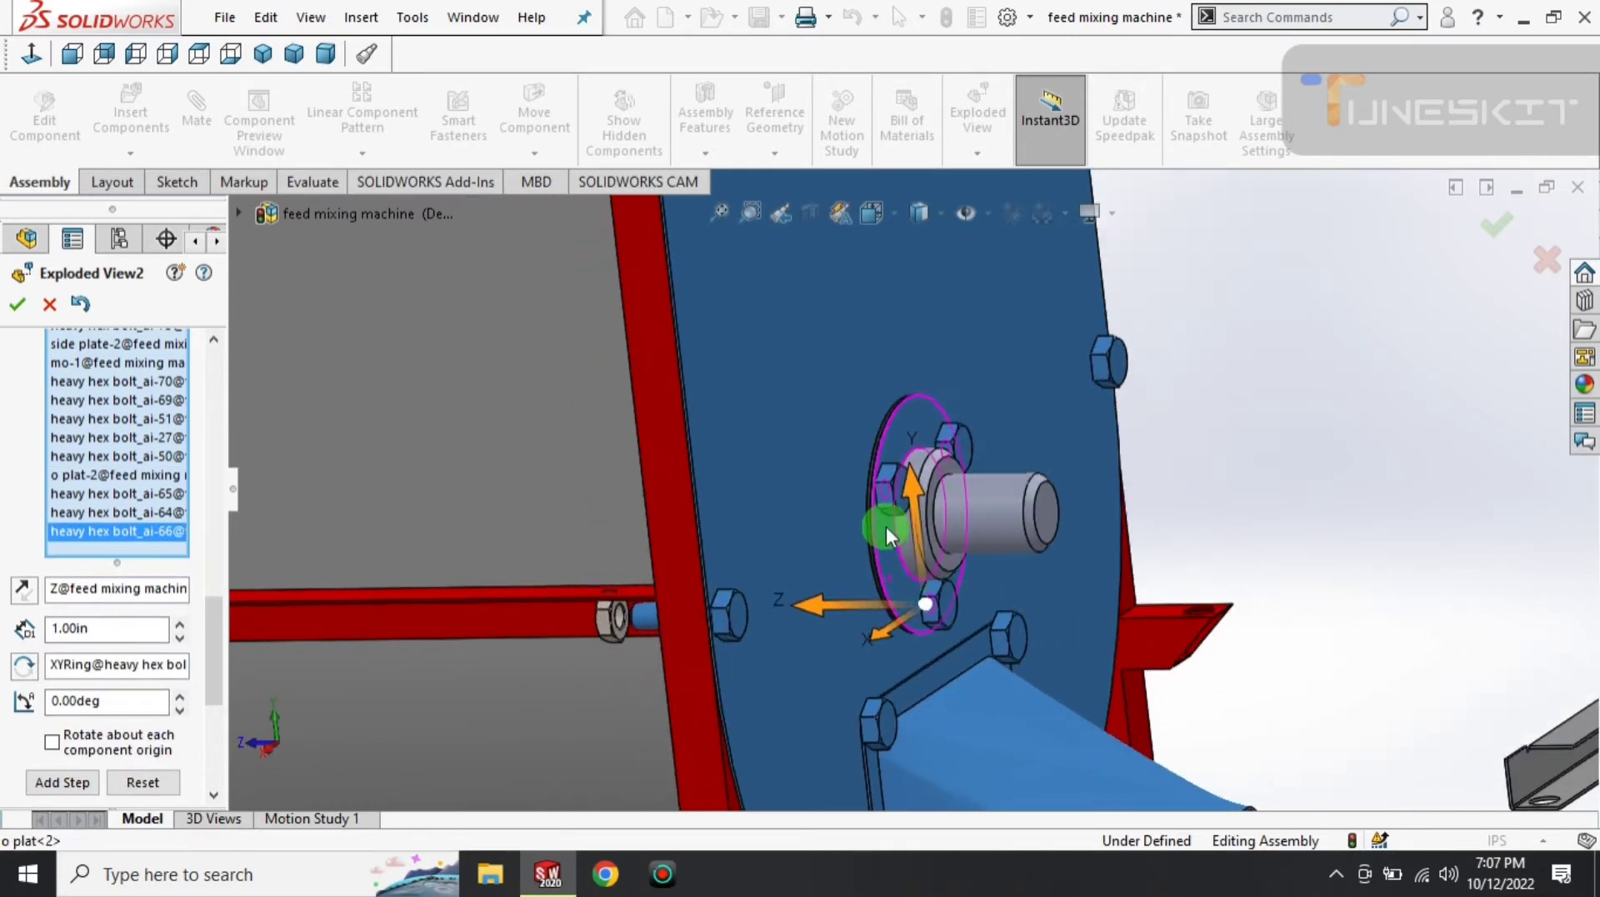
scroll(880, 501, "down", 2)
left_click(863, 523)
mouse_move(856, 532)
middle_mouse_down()
mouse_move(850, 564)
mouse_move(893, 597)
mouse_move(915, 495)
mouse_move(885, 496)
mouse_move(886, 636)
mouse_move(922, 339)
mouse_move(906, 302)
middle_mouse_up()
scroll(906, 302, "down", 4)
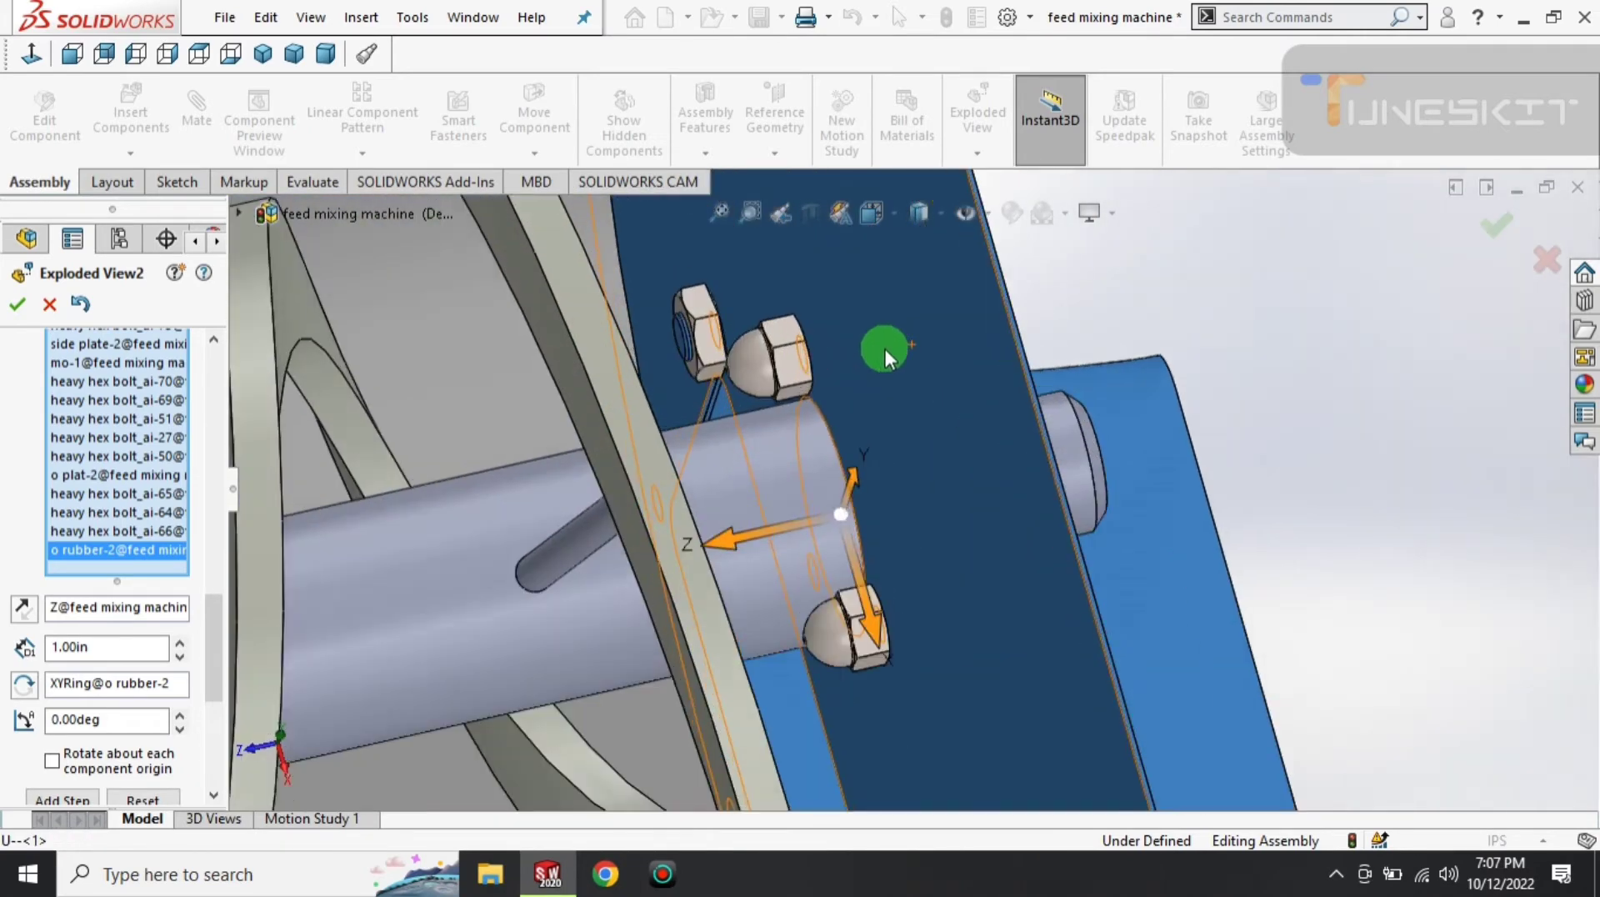
left_click(703, 336)
- Add the acorn low crown nuts and pull the side plate group about 8.25 in along Z
left_click(870, 681)
mouse_move(843, 673)
middle_mouse_down()
mouse_move(829, 583)
mouse_move(882, 592)
mouse_move(793, 662)
middle_mouse_up()
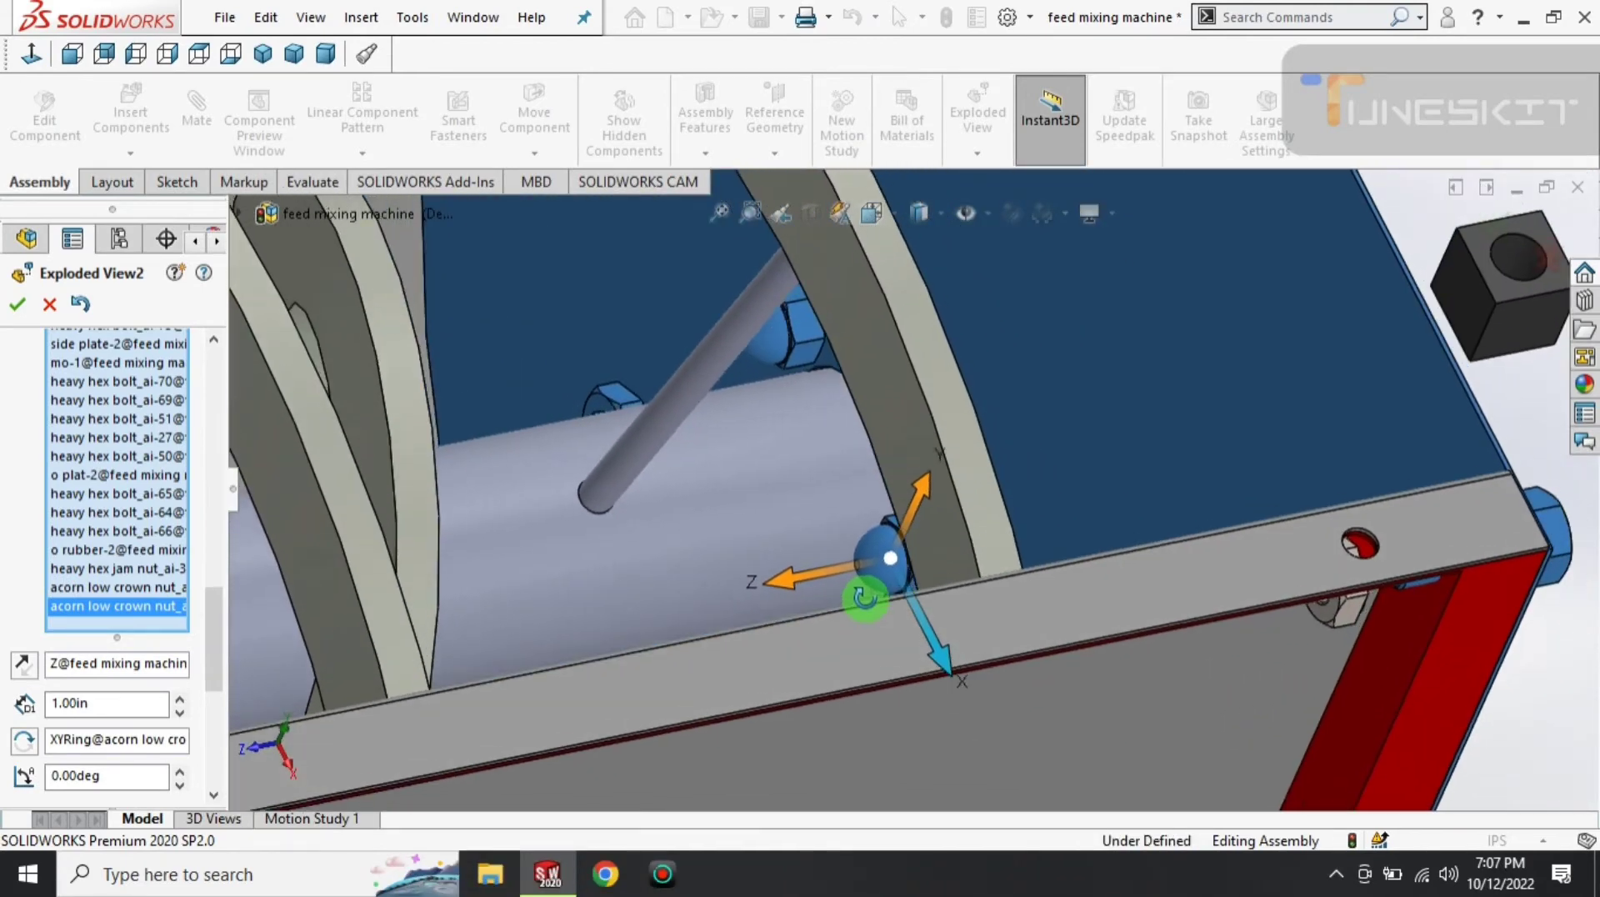
left_click(791, 627)
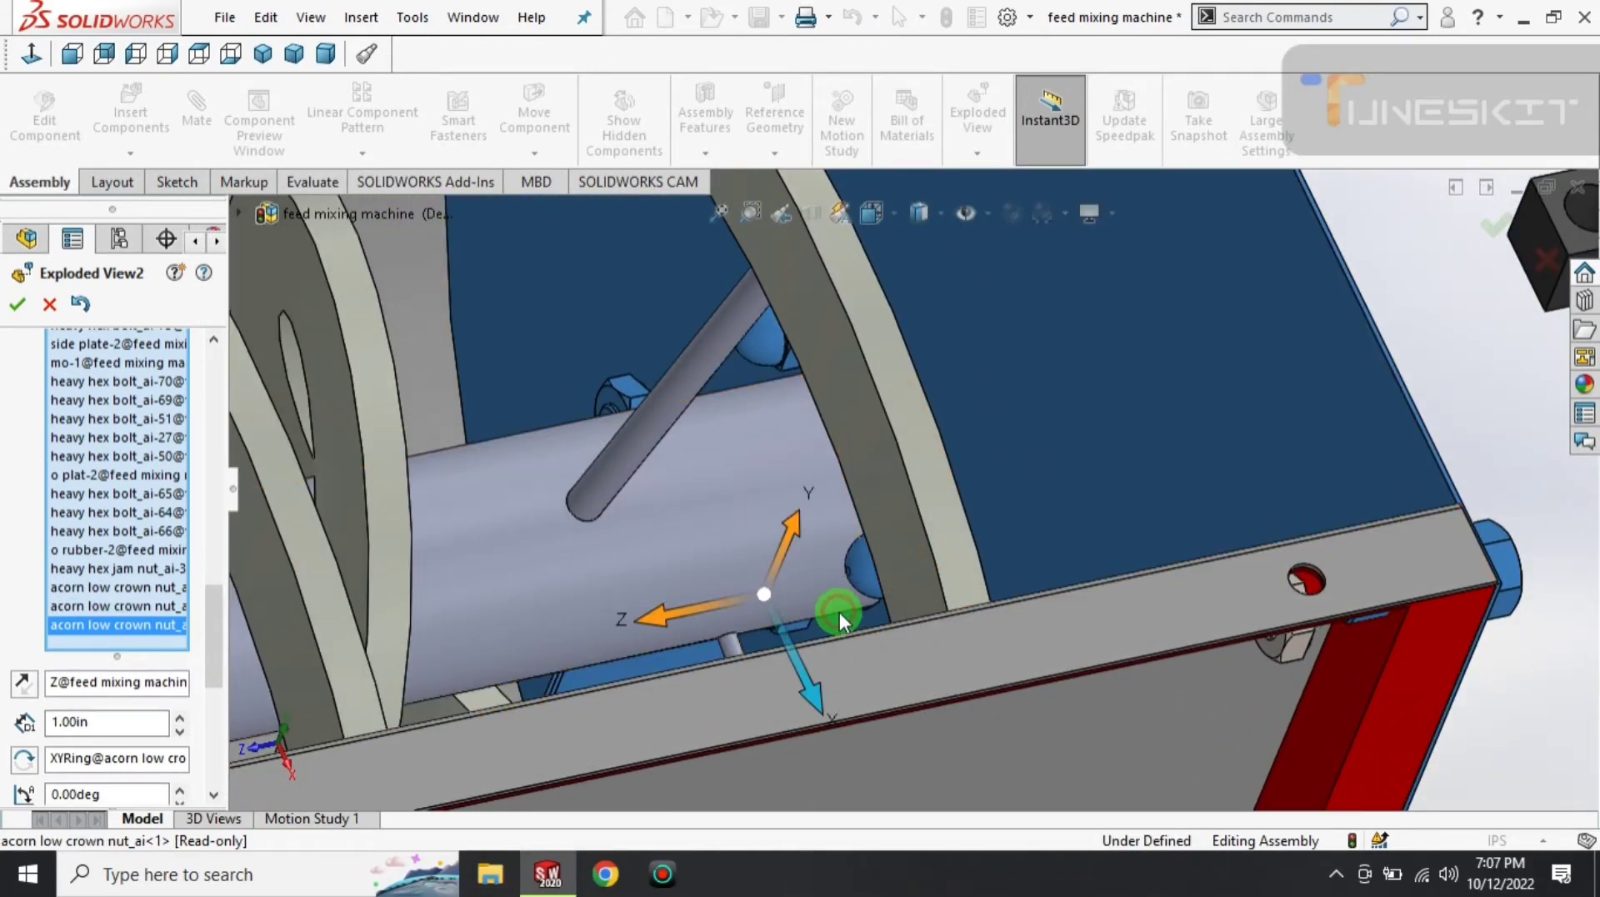
middle_click_drag(838, 612, 779, 546)
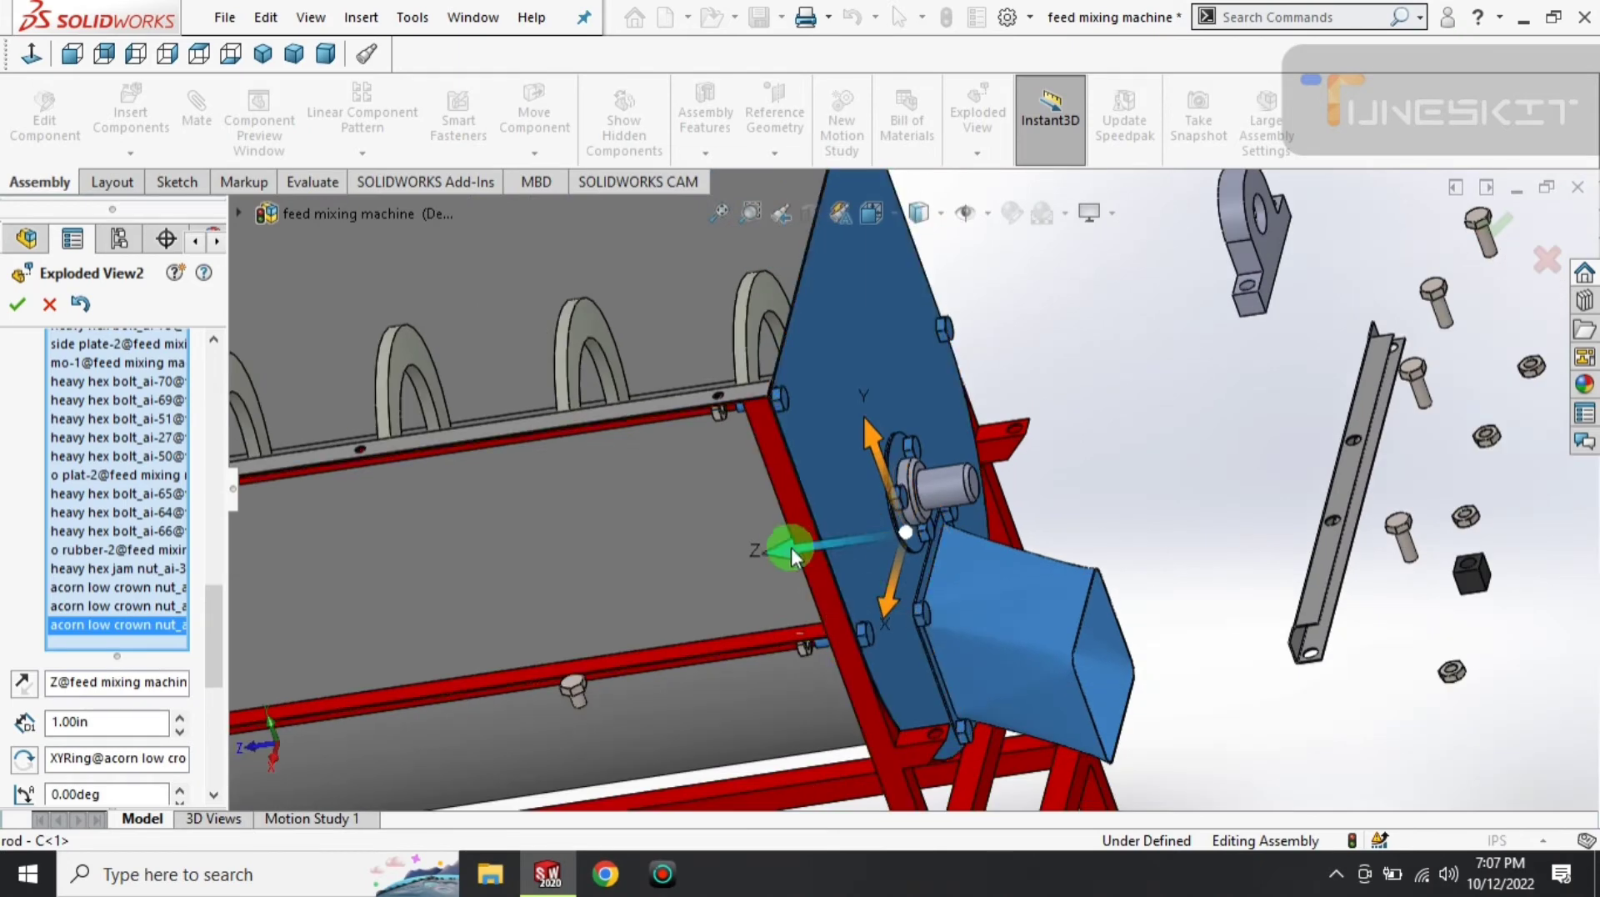
left_click_drag(778, 546, 997, 498)
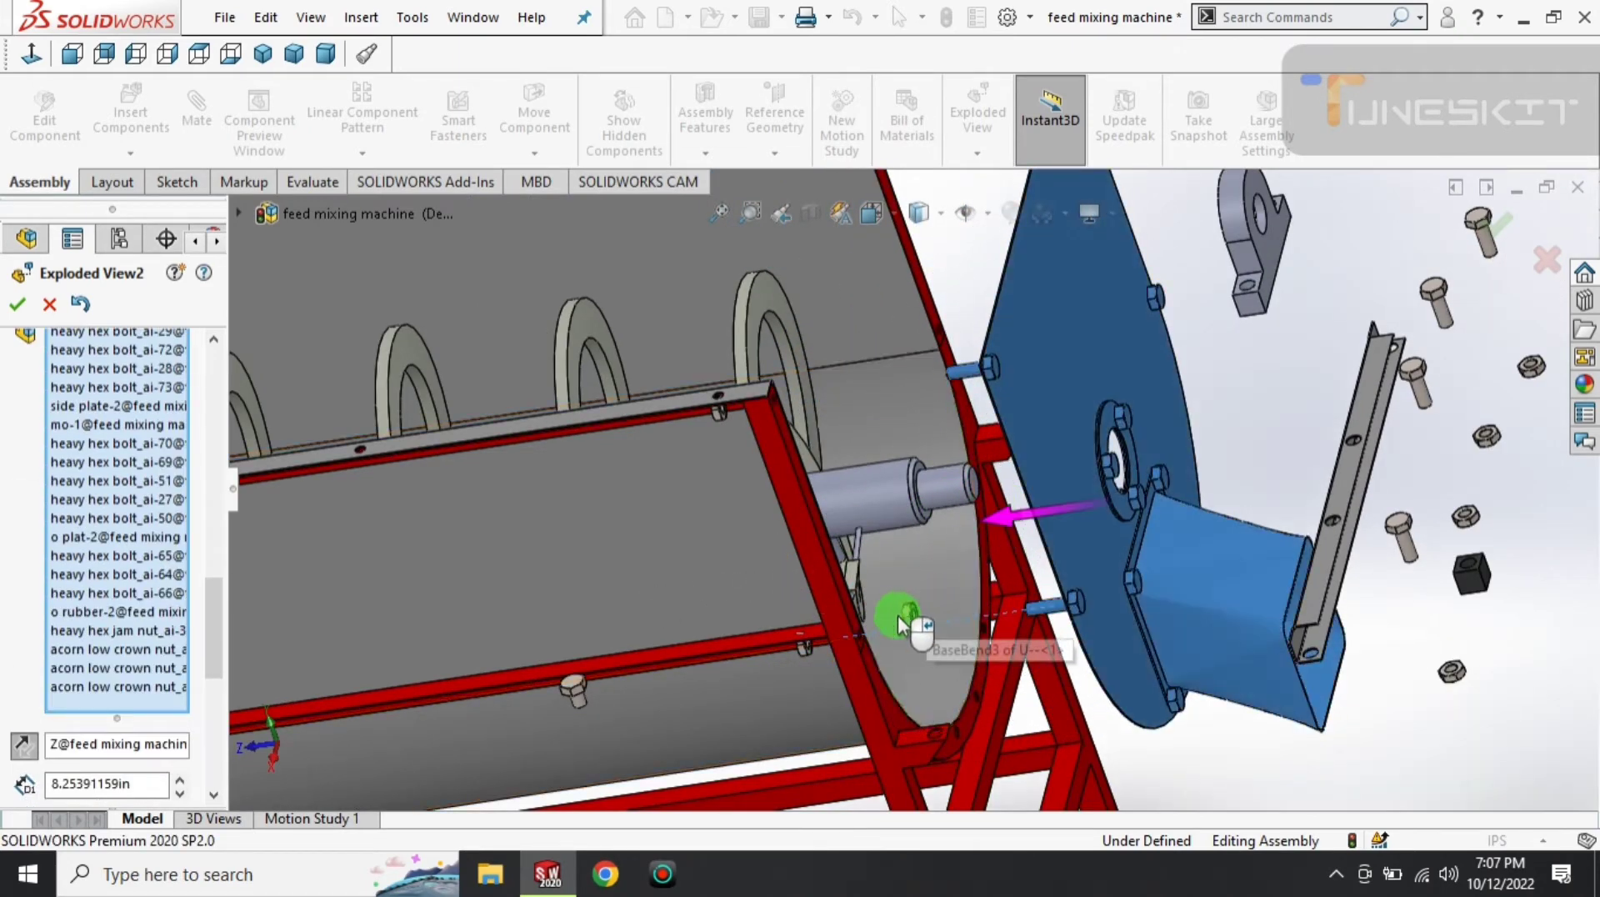
- Add a jam nut and finish Explode Step33 with the end plate group 10 in along Z
left_click(907, 615)
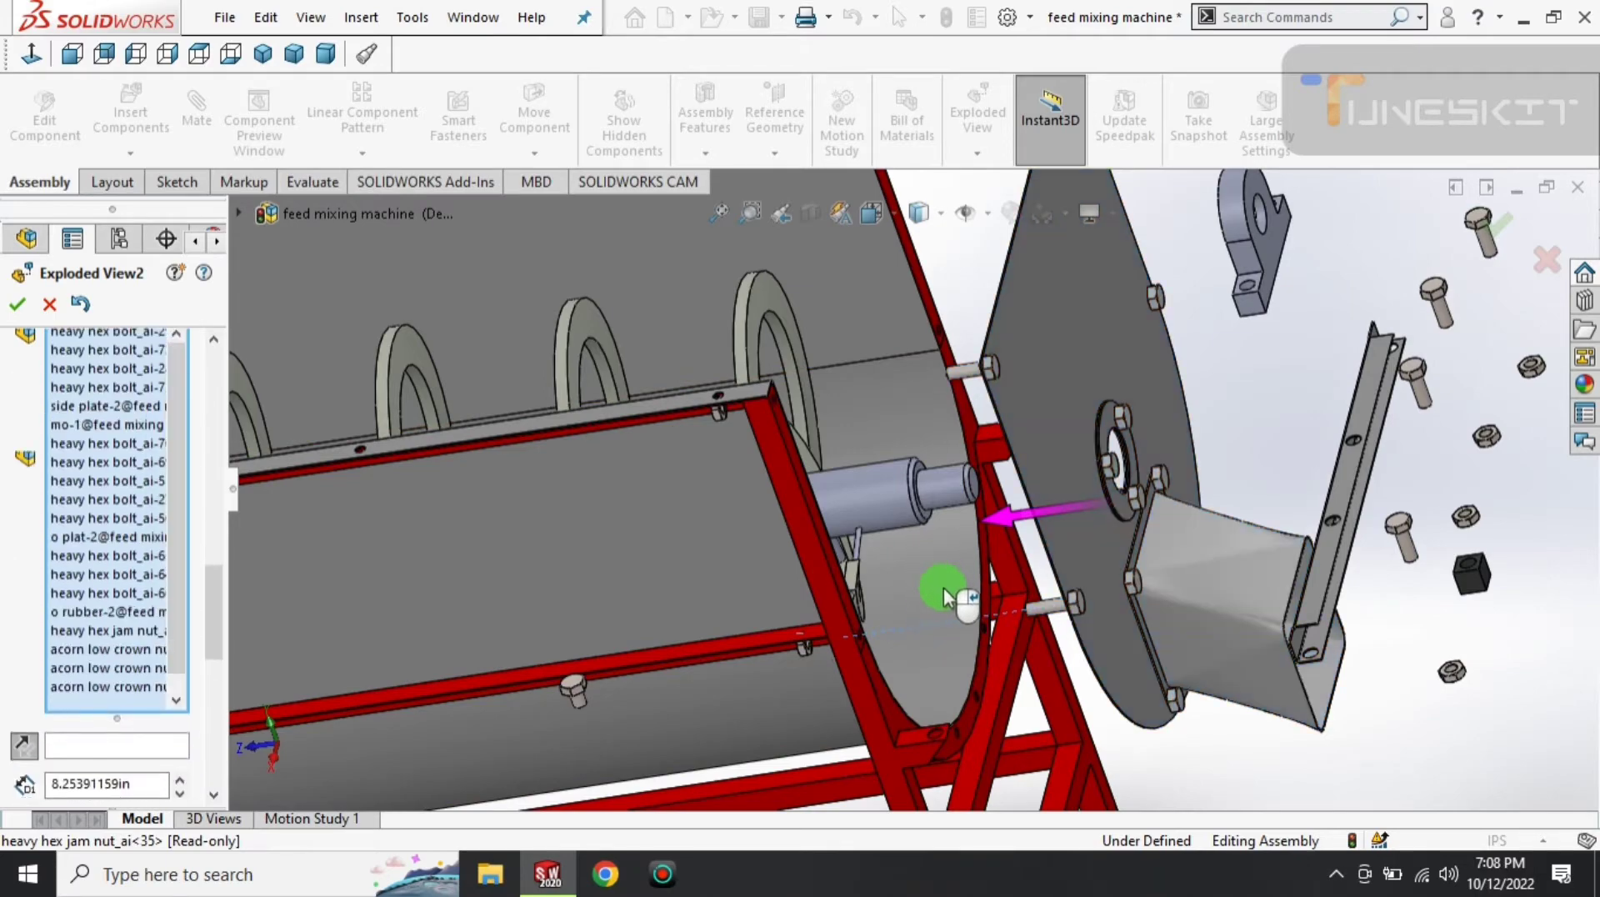
mouse_move(943, 587)
middle_mouse_down()
mouse_move(957, 528)
mouse_move(917, 542)
mouse_move(839, 500)
mouse_move(892, 517)
mouse_move(886, 457)
mouse_move(867, 467)
middle_mouse_up()
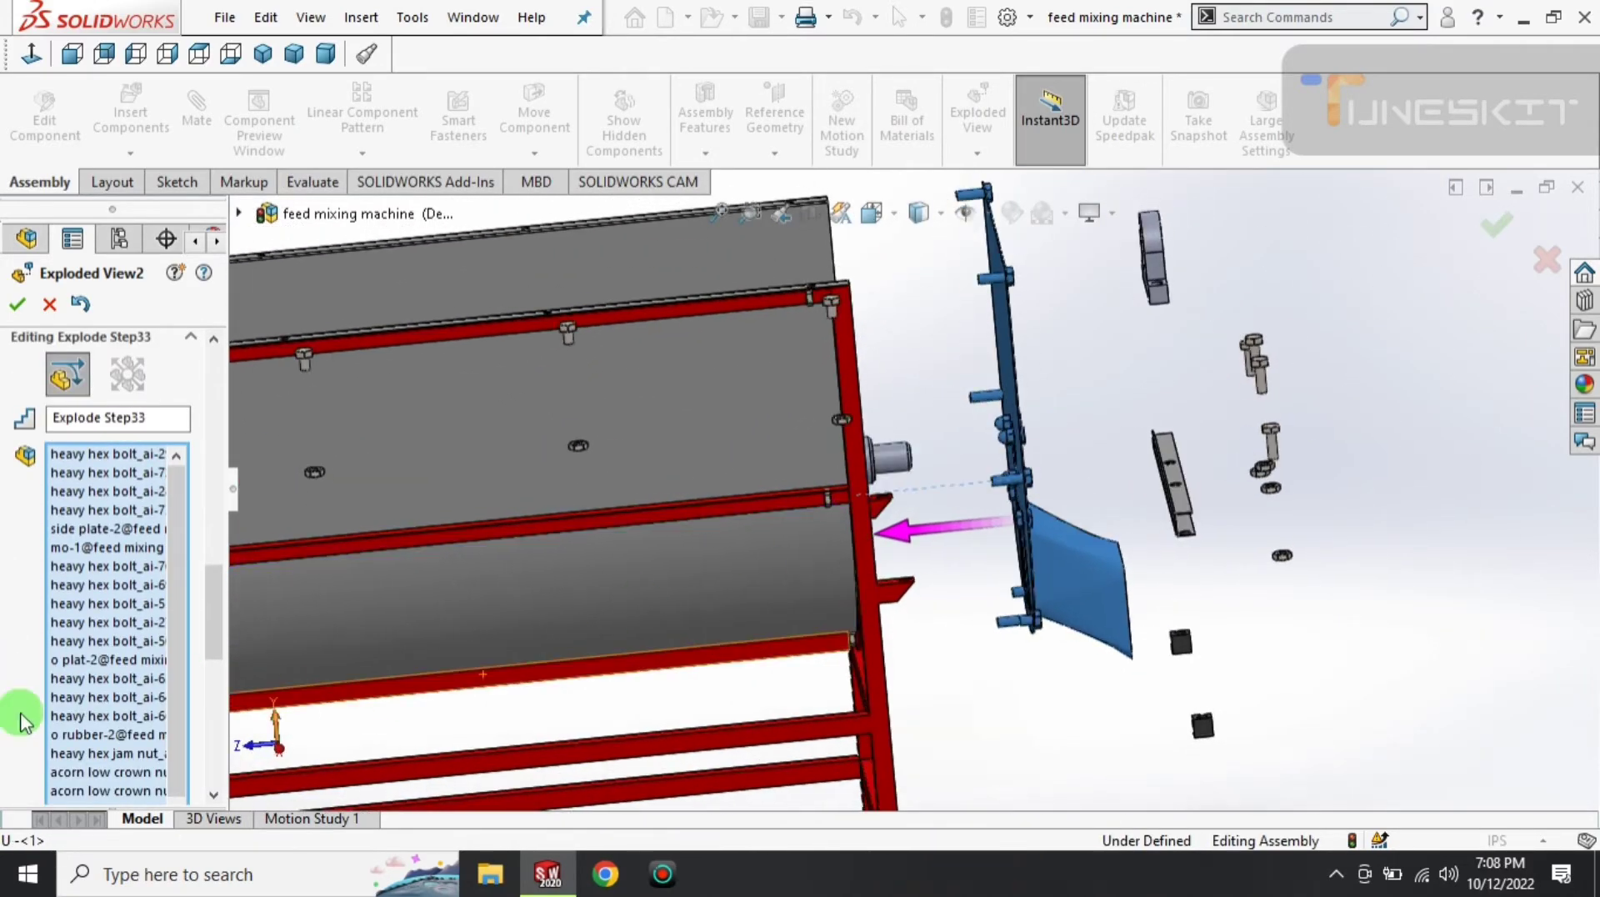
left_click_drag(215, 575, 164, 630)
type("1")
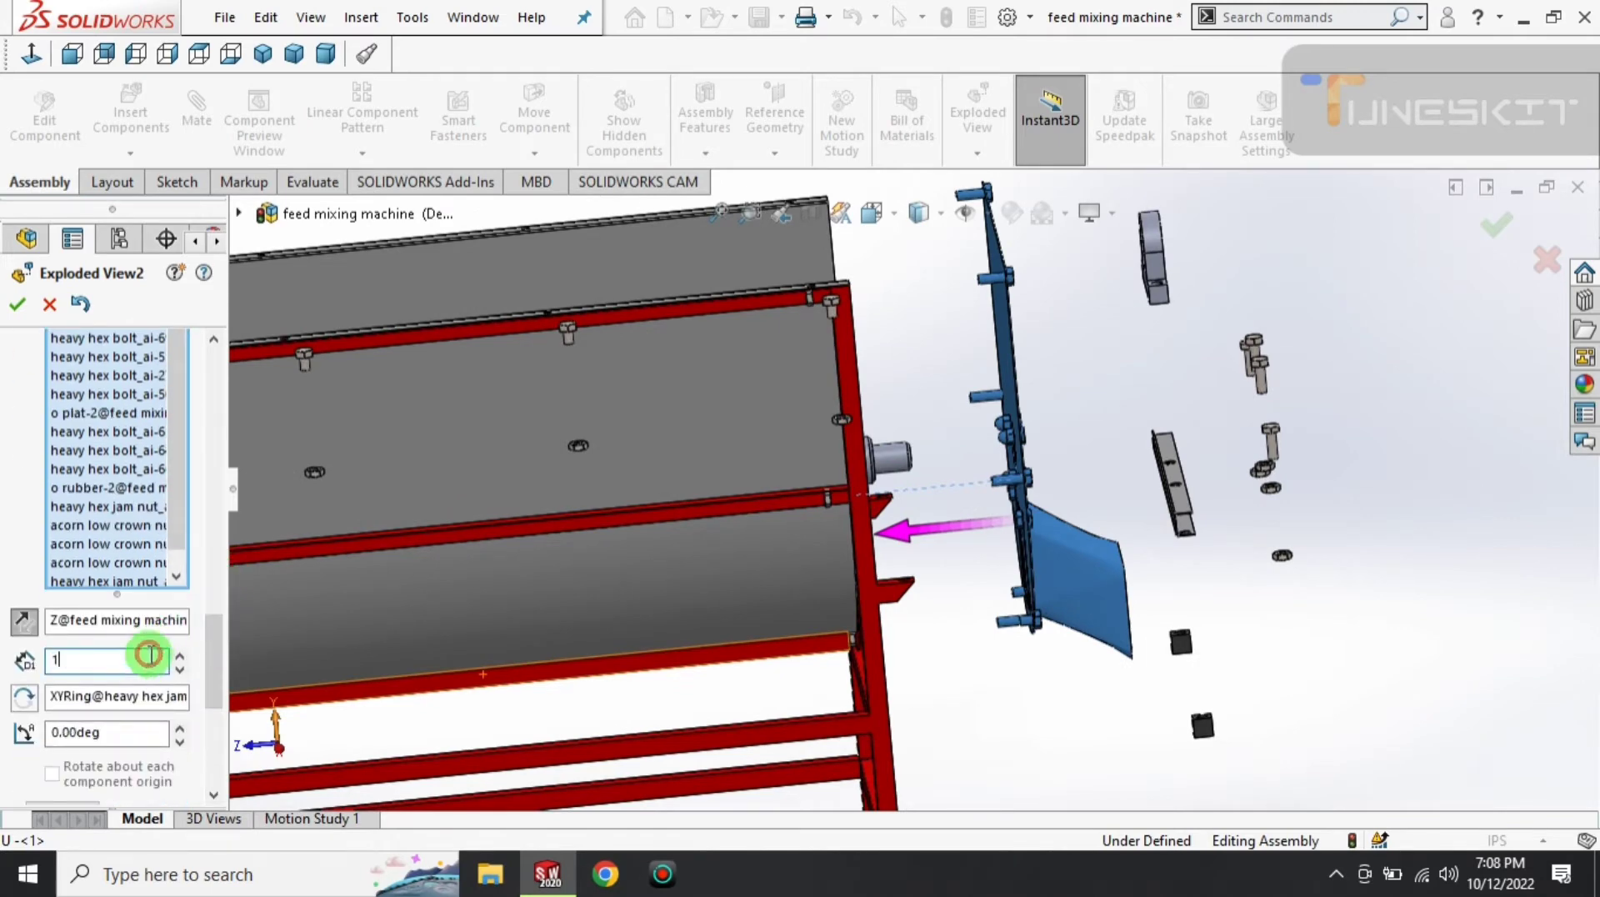
type("0")
key("Return")
mouse_move(733, 653)
middle_mouse_down()
mouse_move(709, 624)
mouse_move(775, 600)
mouse_move(729, 653)
middle_mouse_up()
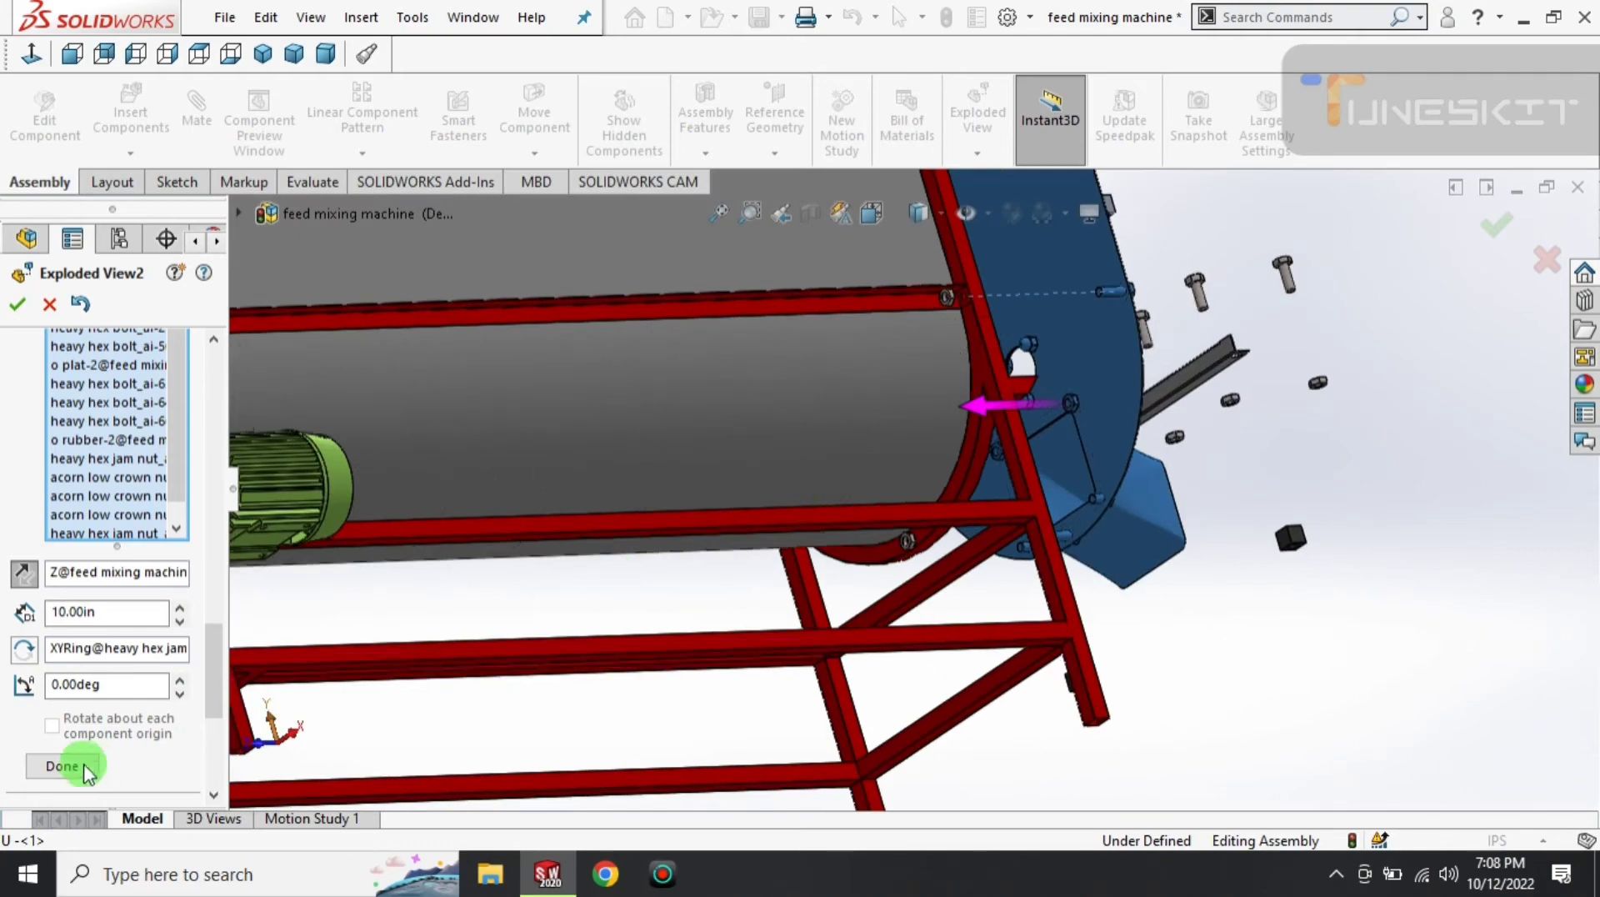
left_click(67, 763)
mouse_move(915, 553)
middle_mouse_down()
mouse_move(1099, 413)
mouse_move(1039, 528)
mouse_move(1003, 546)
mouse_move(1022, 672)
mouse_move(1113, 364)
mouse_move(1149, 314)
mouse_move(921, 447)
mouse_move(908, 374)
mouse_move(956, 444)
mouse_move(918, 385)
mouse_move(957, 392)
mouse_move(943, 344)
mouse_move(841, 342)
middle_mouse_up()
- Select several bolts on the side plate for a new explode step
left_click(842, 343)
left_click(1187, 275)
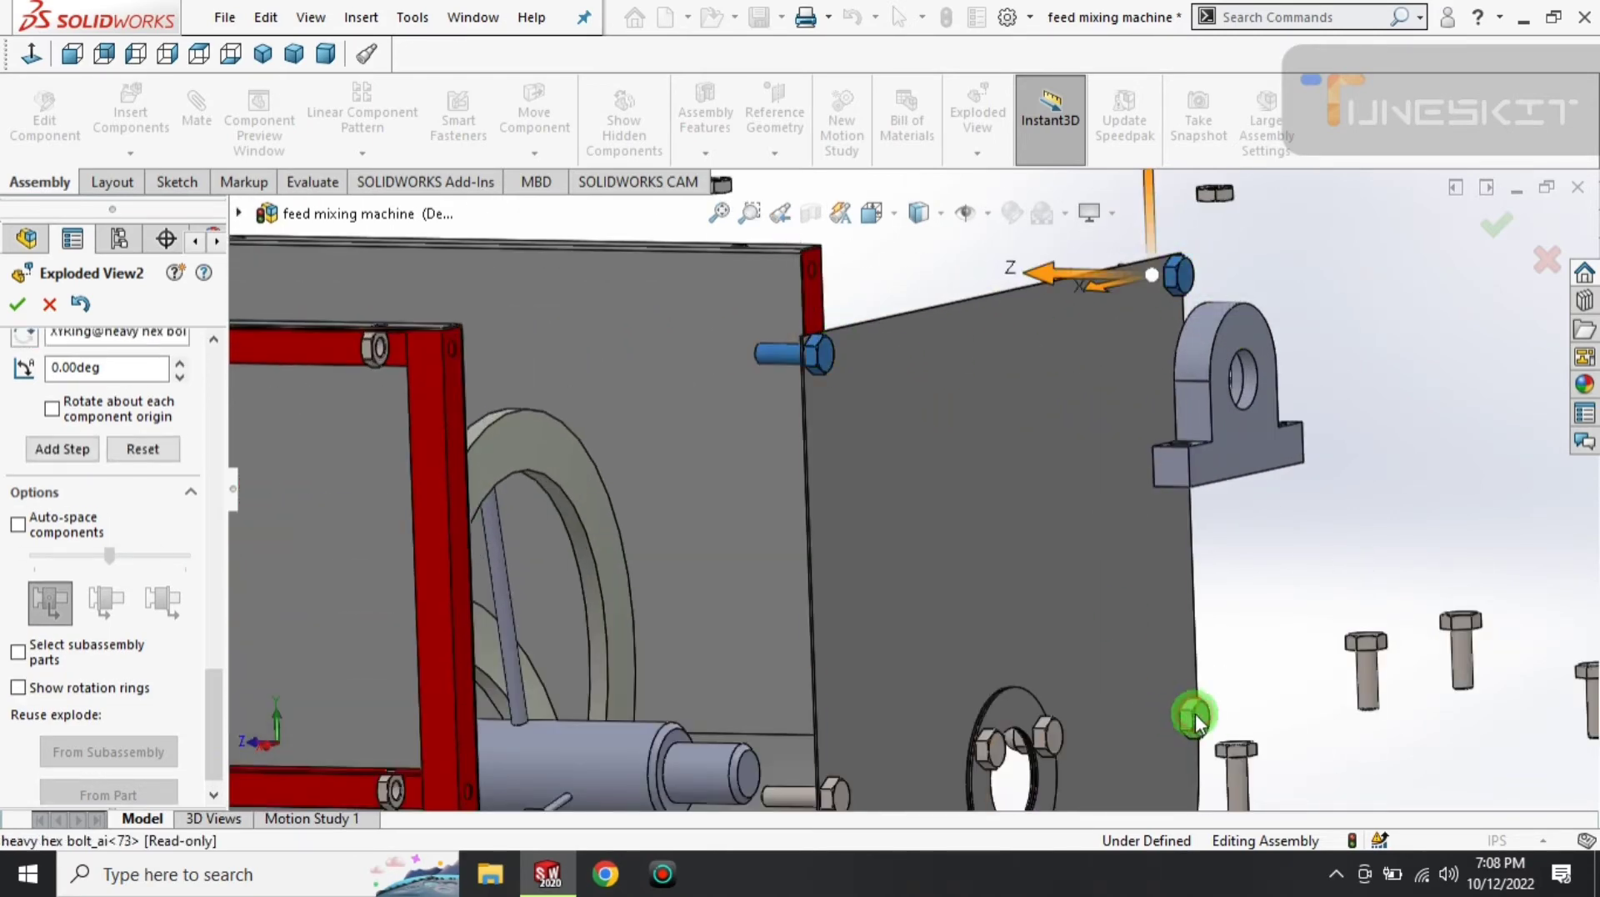
left_click(1193, 715)
left_click(840, 793)
scroll(938, 758, "up", 3)
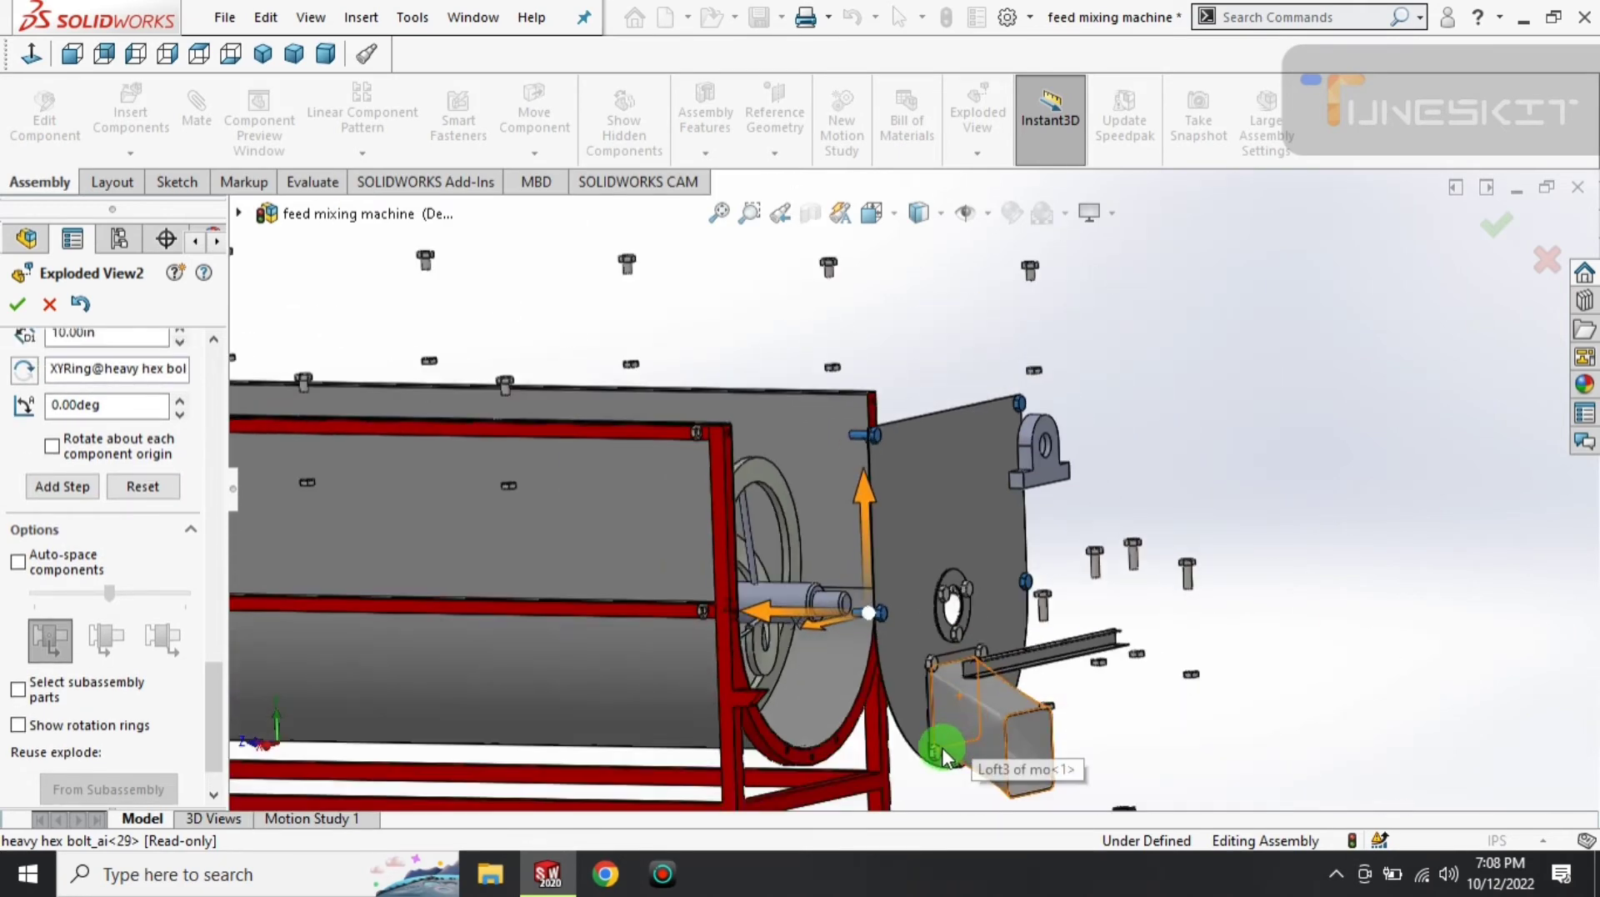
scroll(950, 746, "down", 3)
left_click(923, 722)
- Add heavy hex bolts ai-64, ai-65, ai-66, ai-69 and ai-70 to the selection
mouse_move(954, 729)
middle_mouse_down()
mouse_move(914, 781)
mouse_move(977, 721)
mouse_move(1036, 700)
mouse_move(976, 516)
mouse_move(1064, 479)
mouse_move(1033, 463)
mouse_move(1076, 515)
mouse_move(812, 391)
middle_mouse_up()
left_click(1070, 505)
left_click(1052, 497)
left_click(1016, 470)
left_click(1002, 412)
left_click(1048, 408)
- Move the selected bolts 5 in out along Z and finish the step
left_click_drag(829, 382, 935, 381)
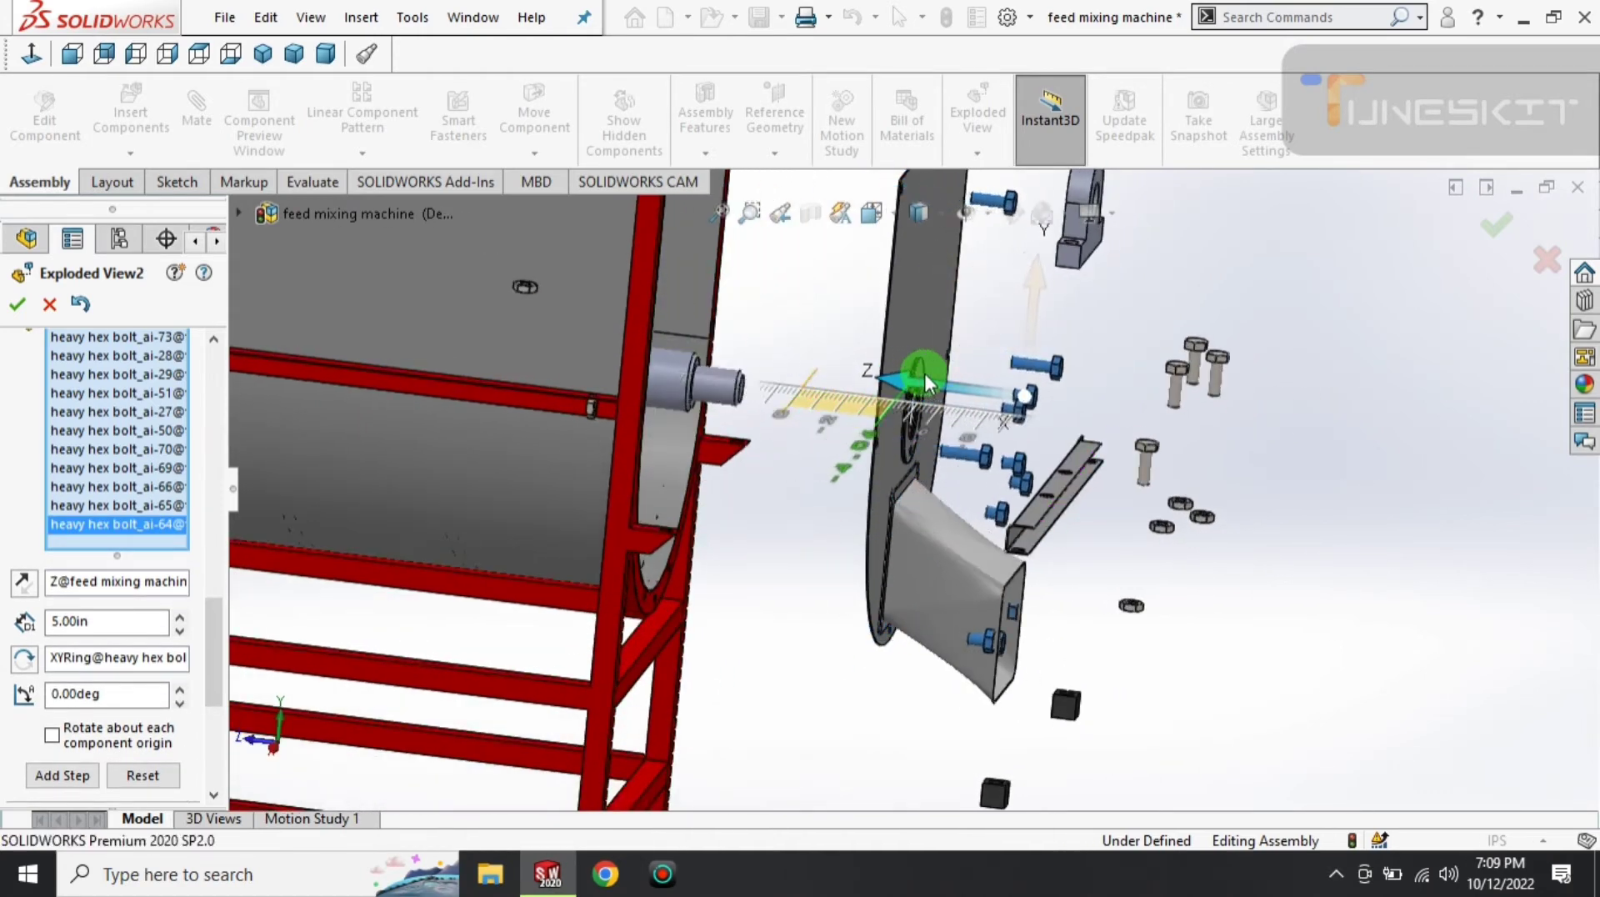
left_click(144, 664)
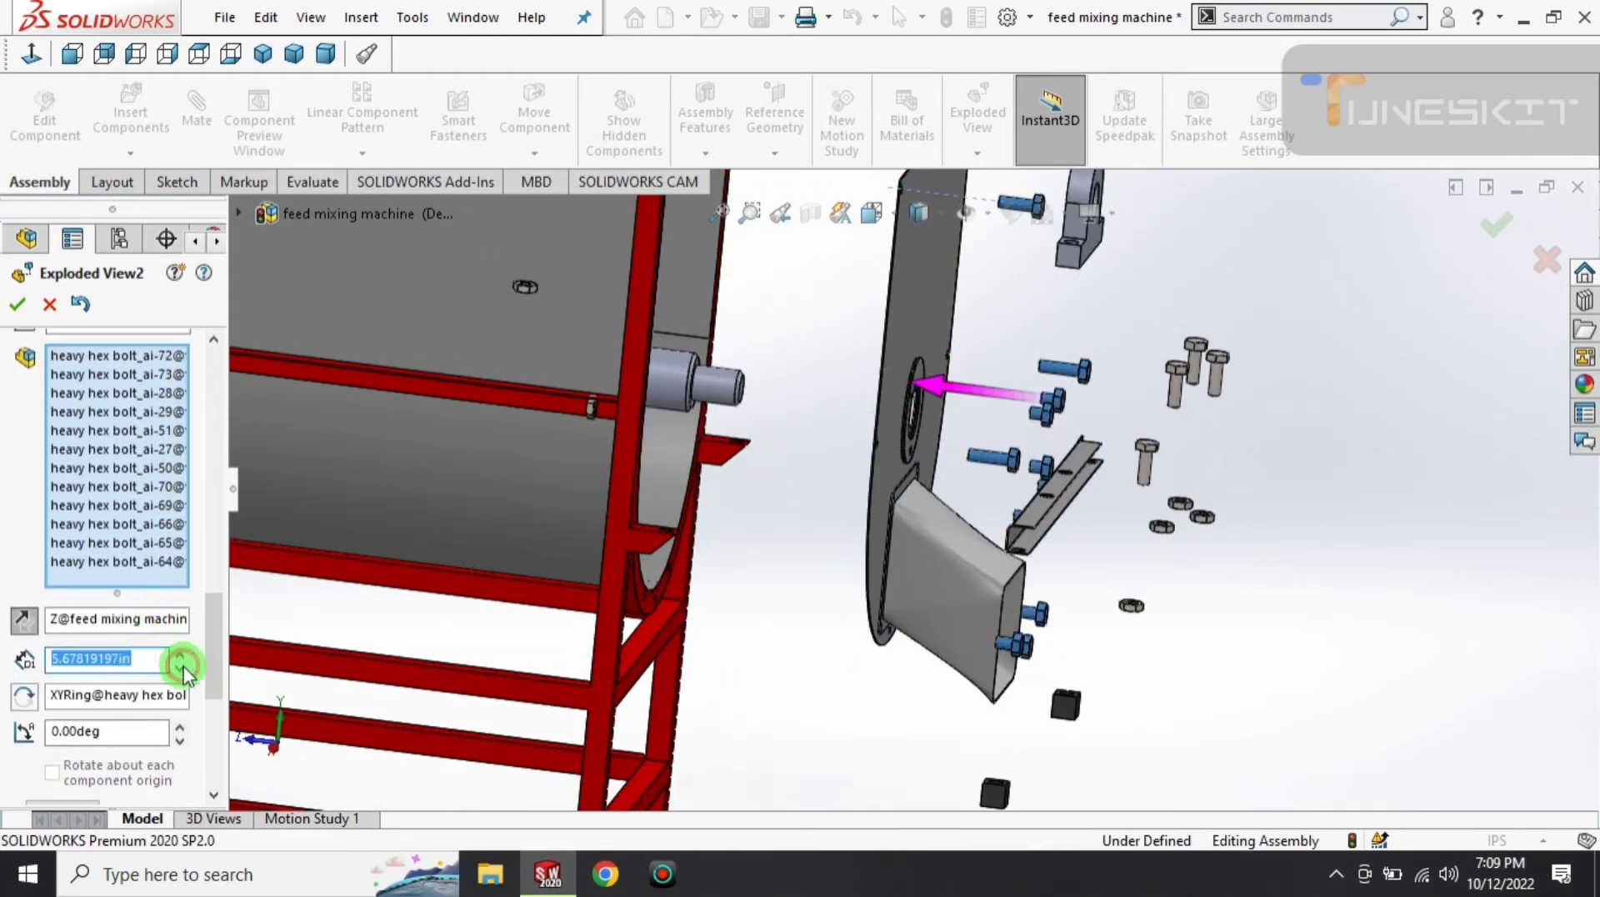
key("Return")
mouse_move(721, 578)
middle_mouse_down()
mouse_move(576, 547)
mouse_move(651, 449)
mouse_move(611, 489)
mouse_move(600, 468)
mouse_move(621, 457)
mouse_move(581, 477)
mouse_move(627, 422)
middle_mouse_up()
left_click(69, 676)
- Explode the o rubber-2 flange ring 2 in along Z off the side plate
scroll(580, 378, "up", 3)
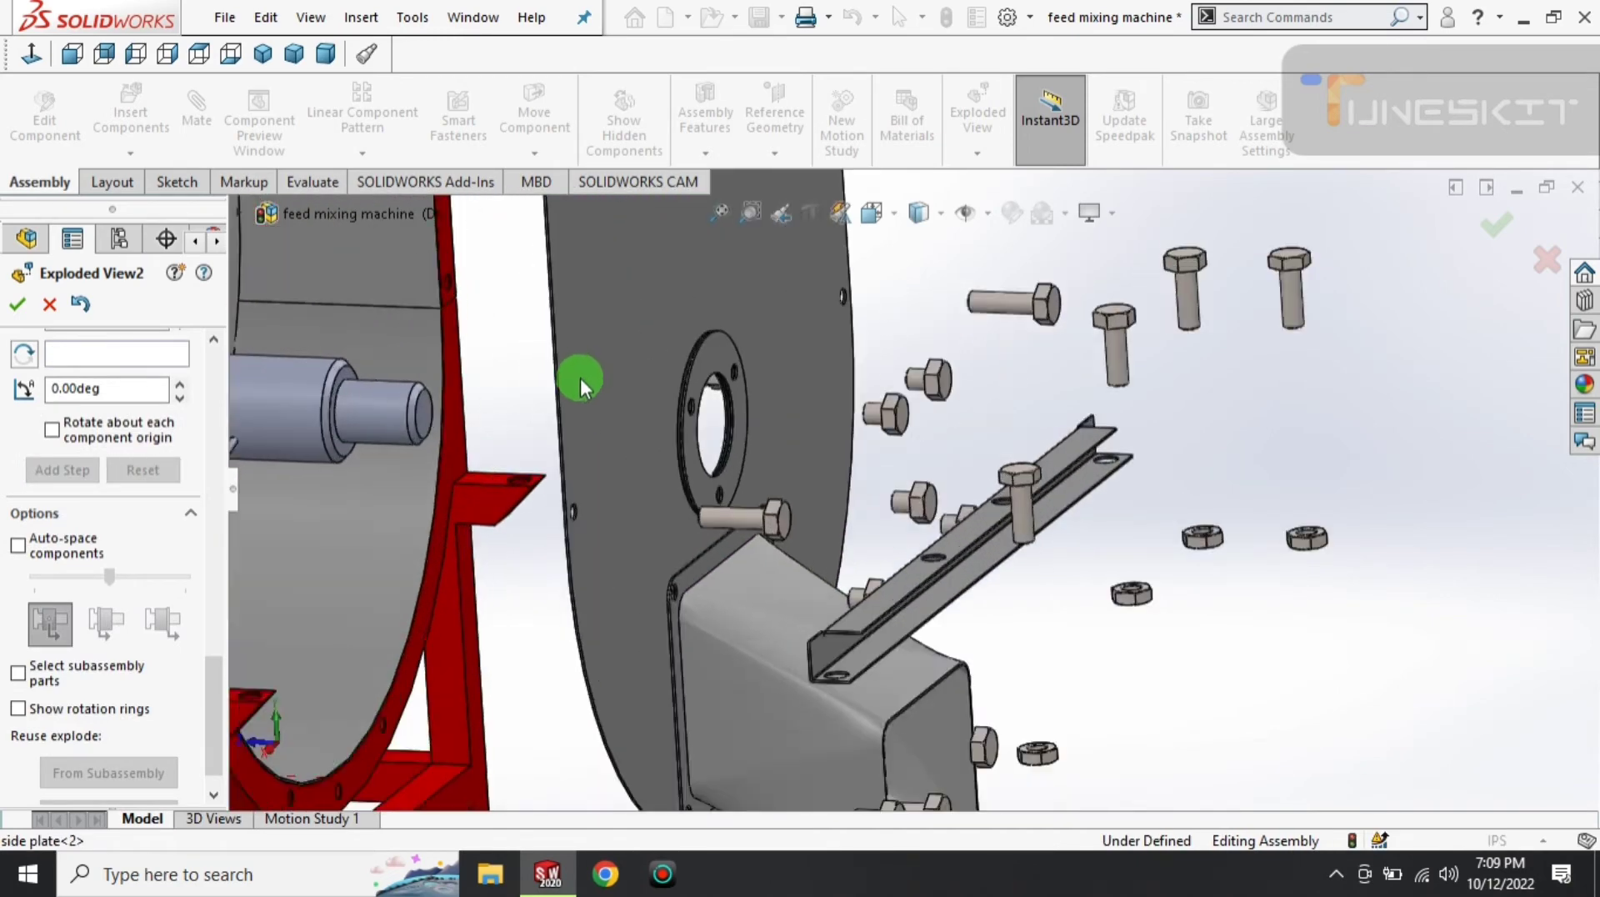
scroll(580, 377, "up", 3)
left_click(793, 372)
scroll(791, 371, "up", 3)
scroll(792, 372, "up", 2)
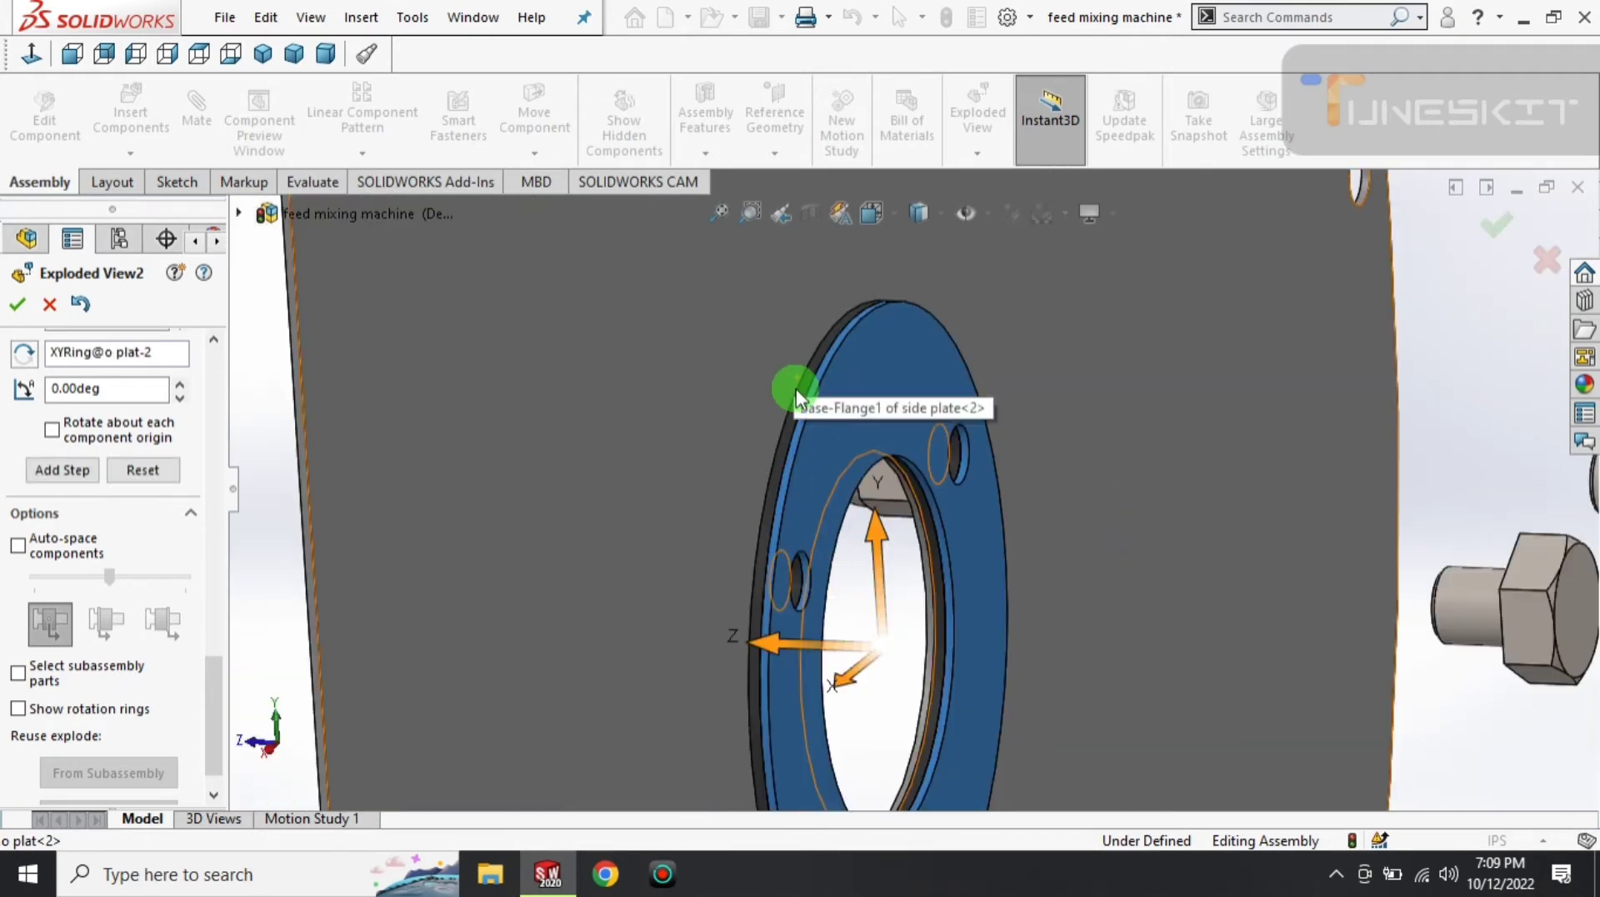
mouse_move(750, 642)
left_mouse_down()
mouse_move(992, 696)
mouse_move(836, 709)
left_mouse_up()
left_click(261, 748)
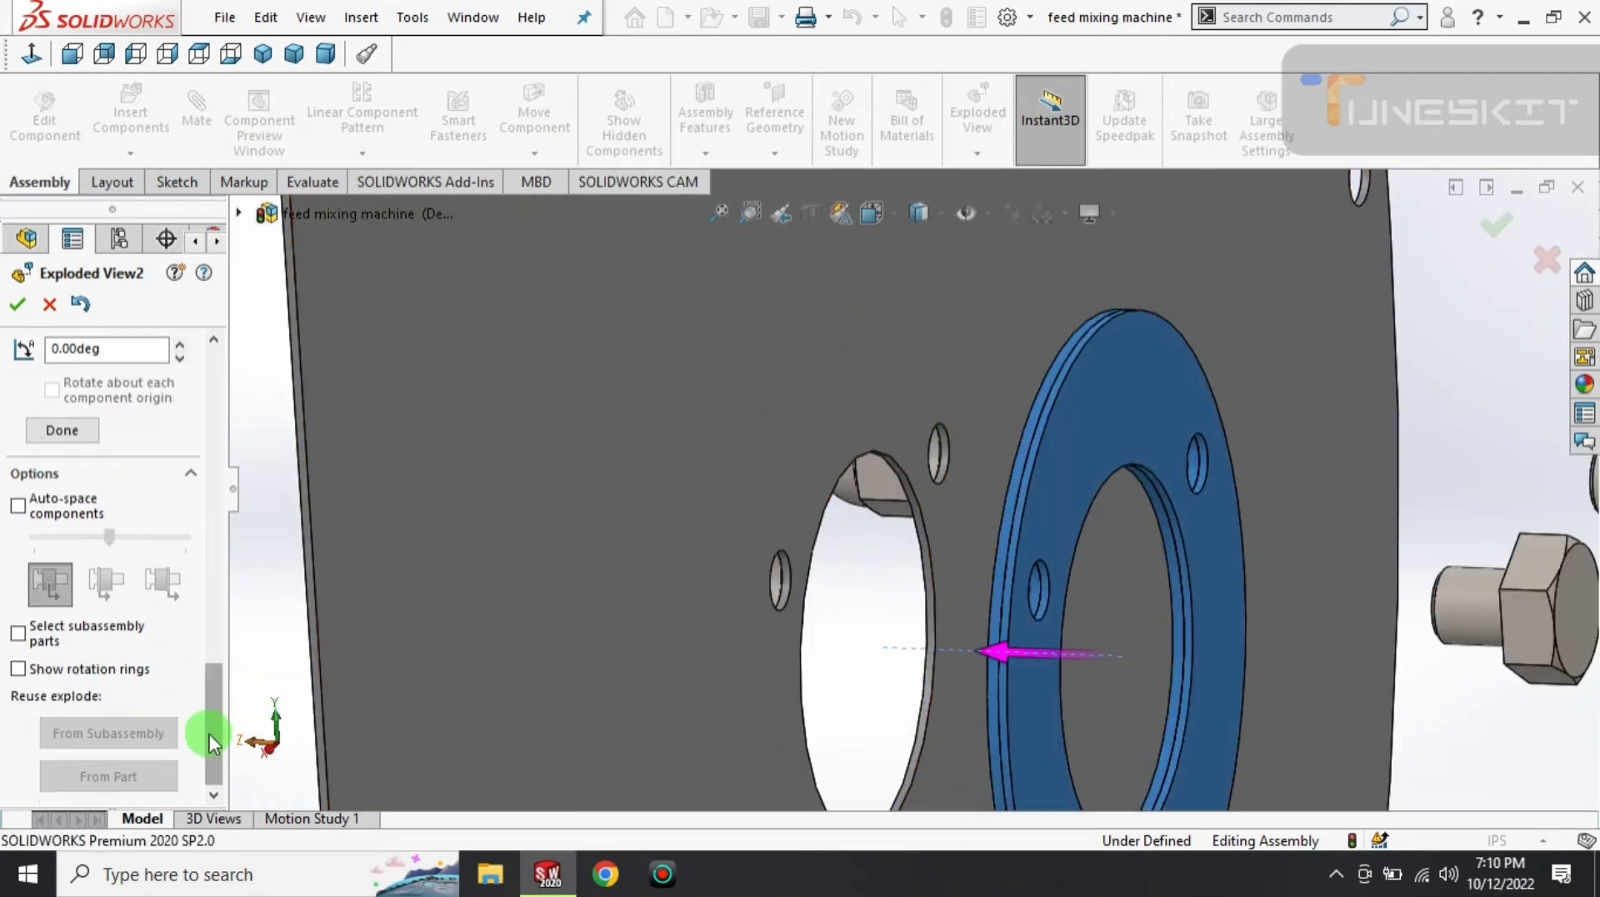
scroll(632, 598, "up", 3)
scroll(718, 613, "up", 2)
scroll(723, 628, "up", 2)
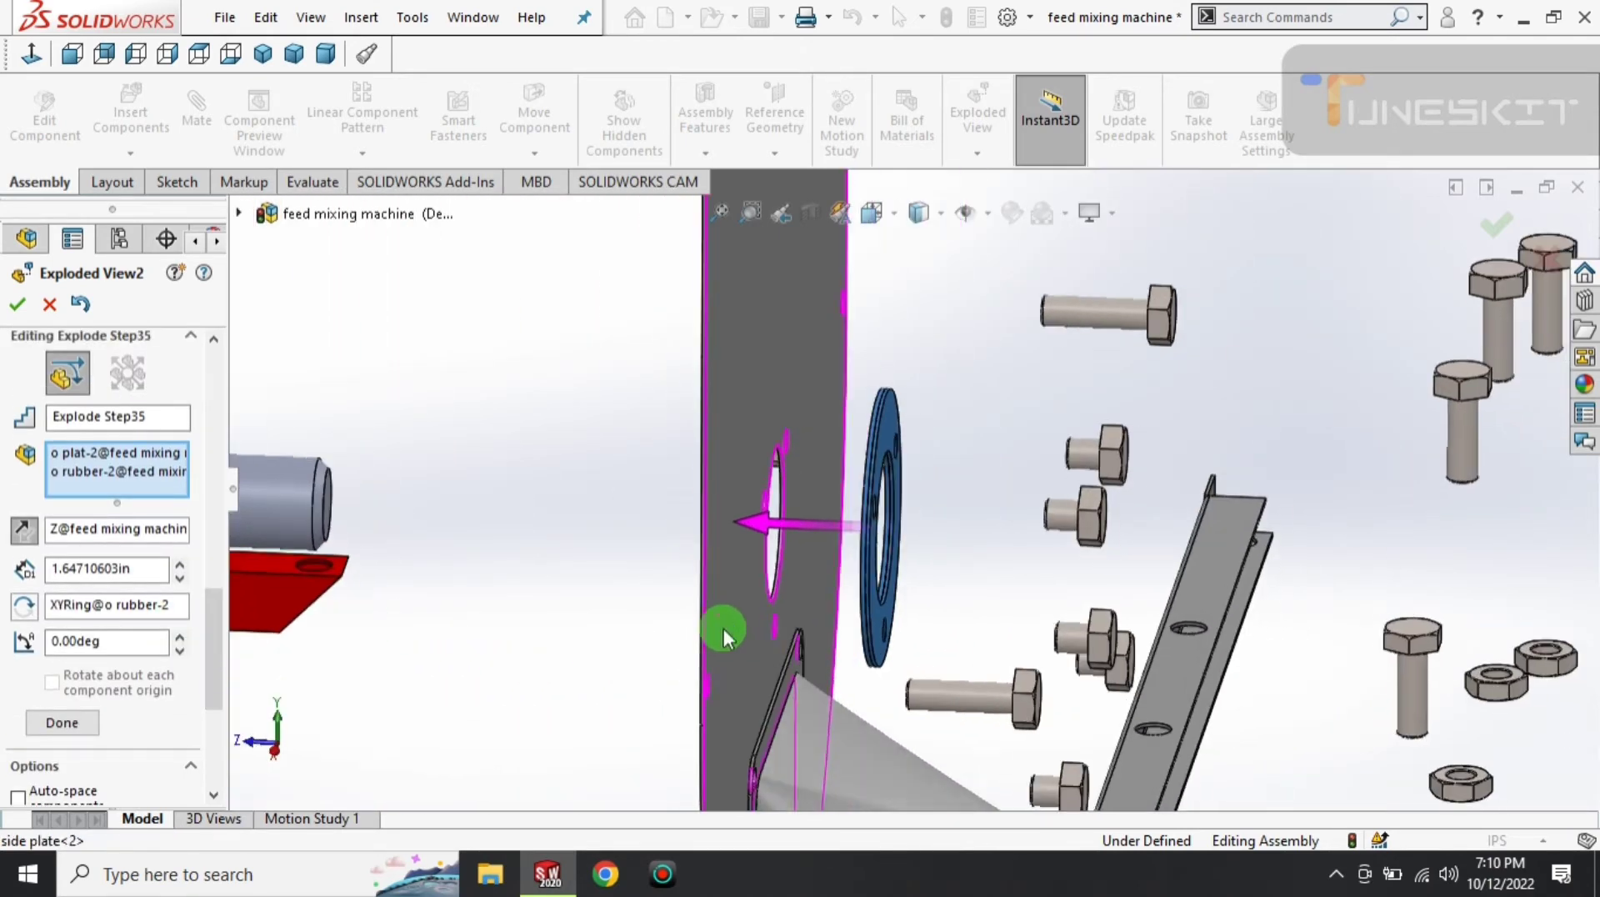
left_click(158, 570)
type("2")
left_click_drag(227, 635, 231, 656)
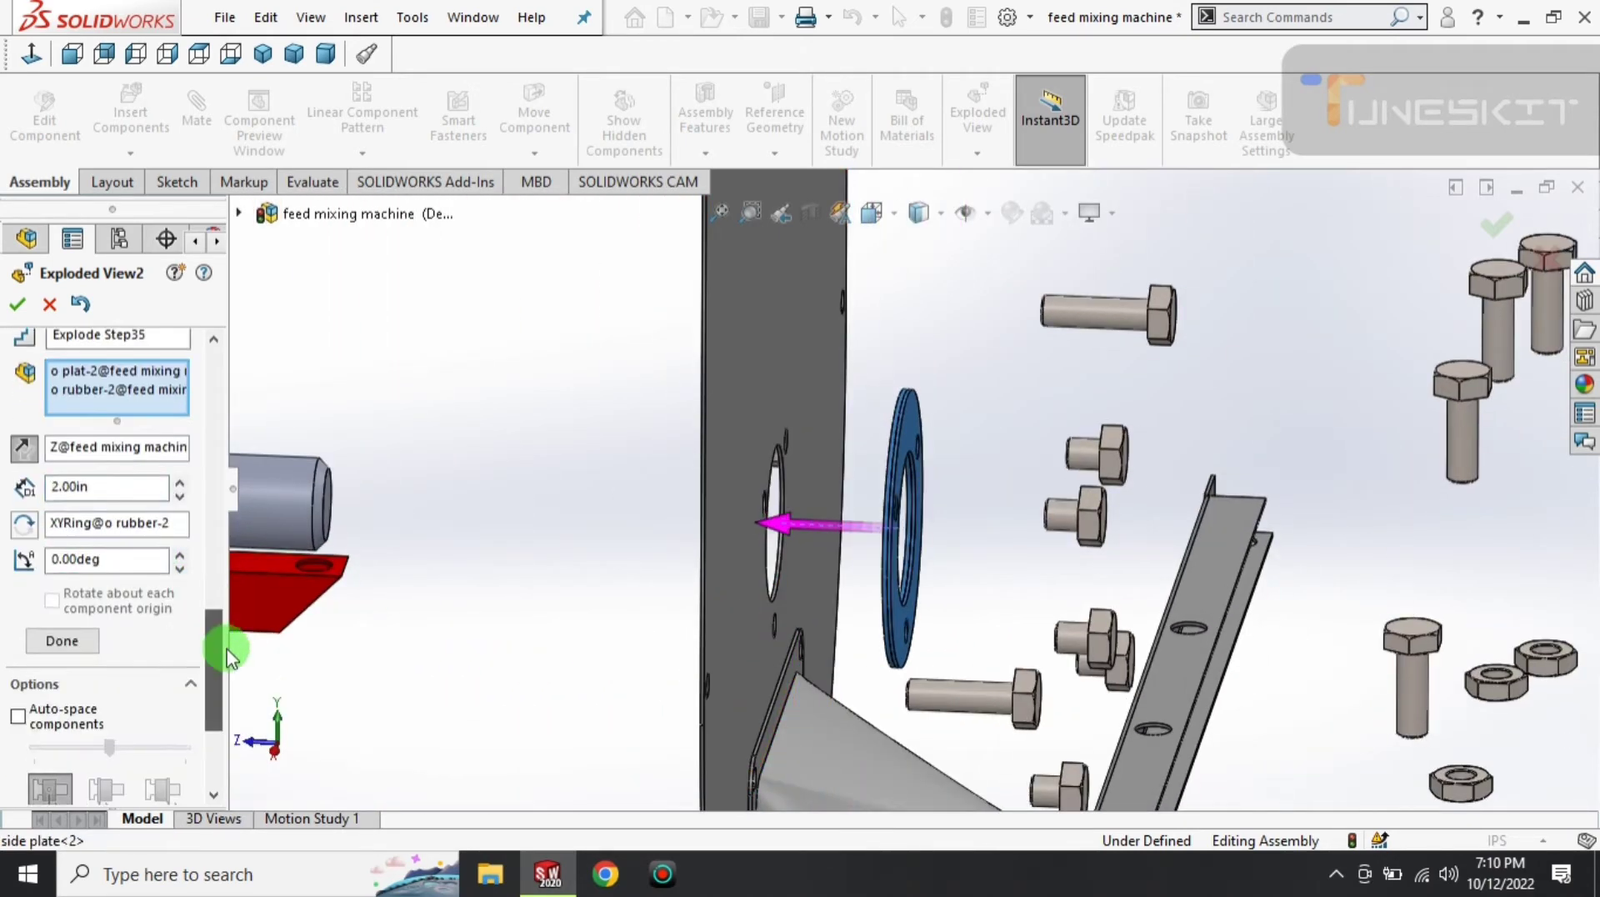
left_click(58, 642)
- Explode the o plat-2 ring a further 2 in along Z
scroll(892, 487, "down", 2)
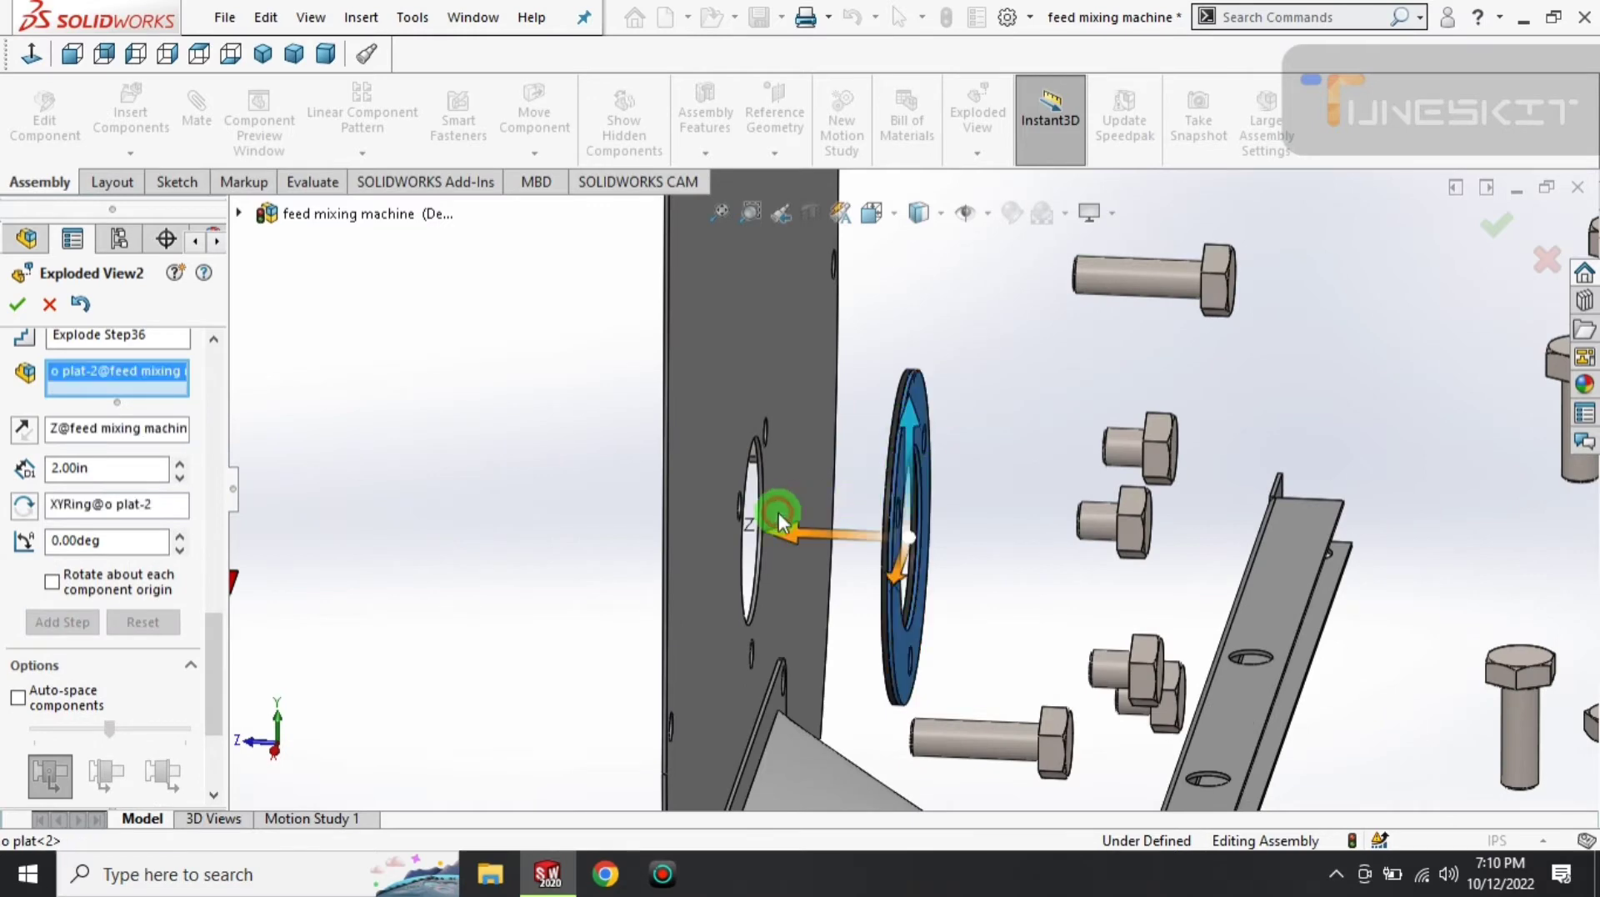
left_click_drag(810, 538, 164, 482)
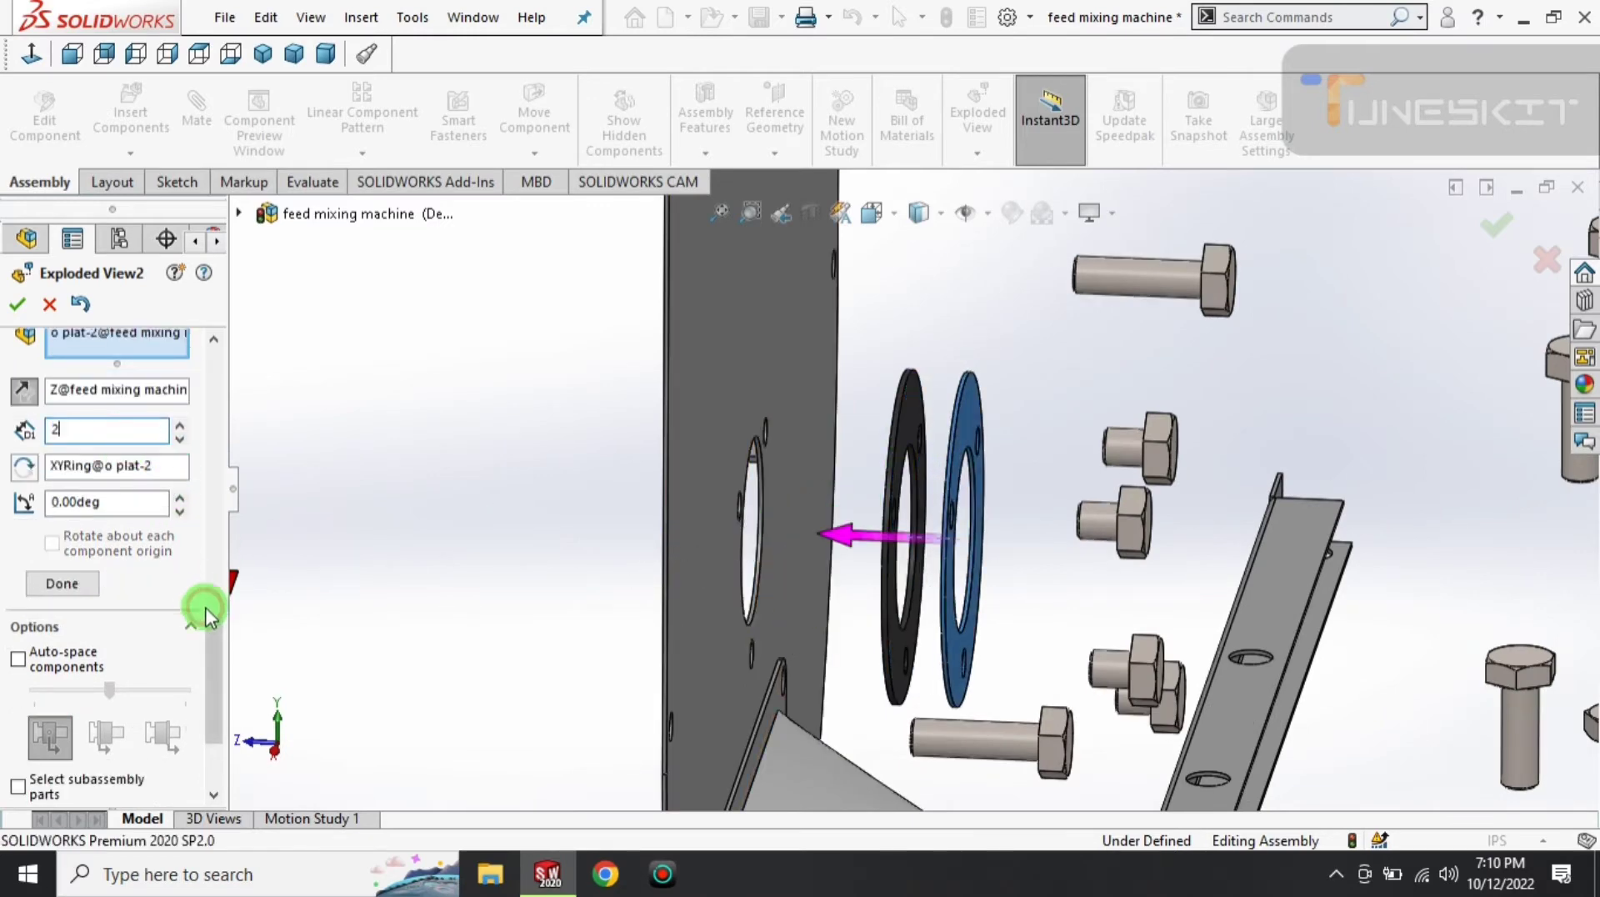
left_click_drag(205, 617, 214, 643)
scroll(636, 578, "down", 2)
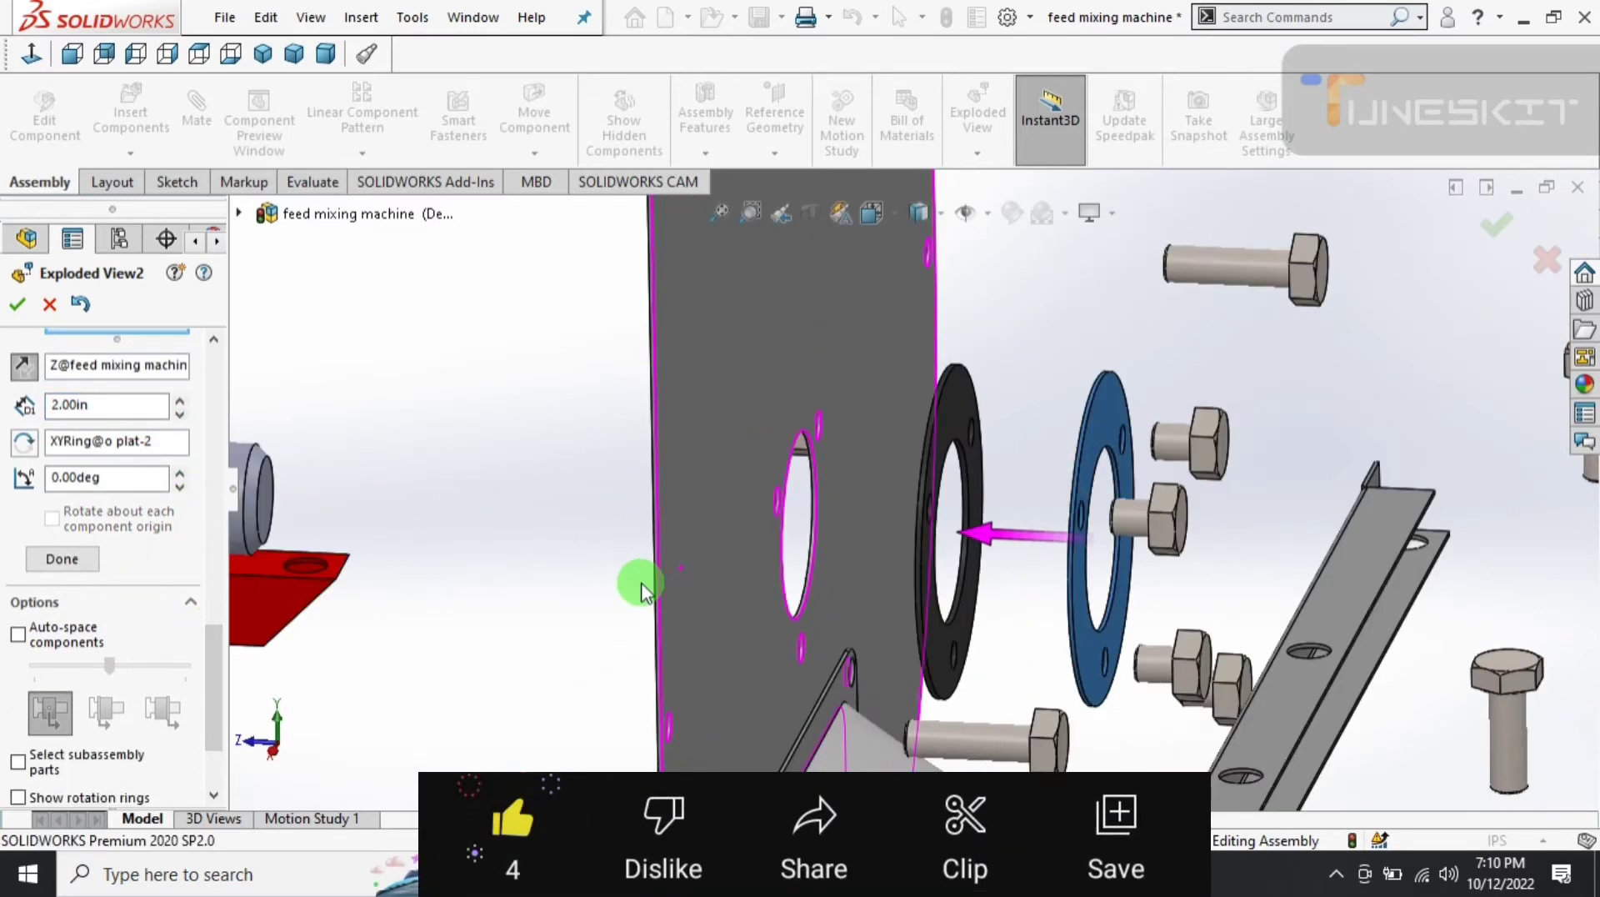
left_click(66, 558)
scroll(916, 716, "up", 3)
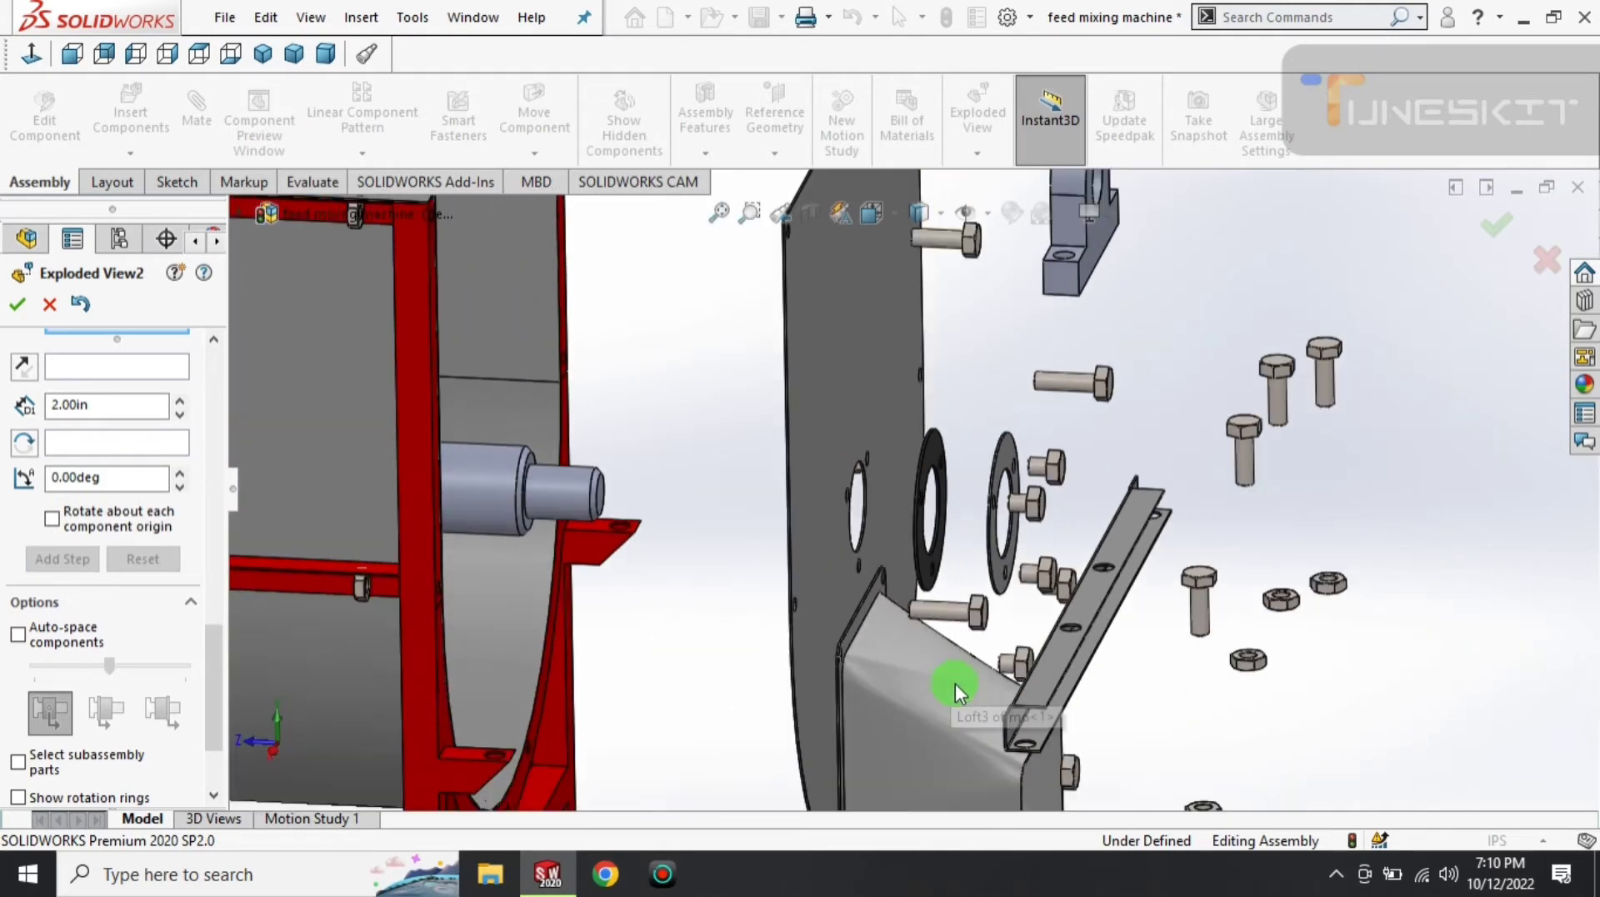
mouse_move(955, 682)
middle_mouse_down()
mouse_move(1022, 624)
mouse_move(857, 518)
middle_mouse_up()
mouse_move(933, 682)
middle_mouse_down()
mouse_move(857, 678)
mouse_move(850, 761)
mouse_move(903, 654)
mouse_move(955, 685)
mouse_move(903, 381)
middle_mouse_up()
scroll(845, 498, "down", 3)
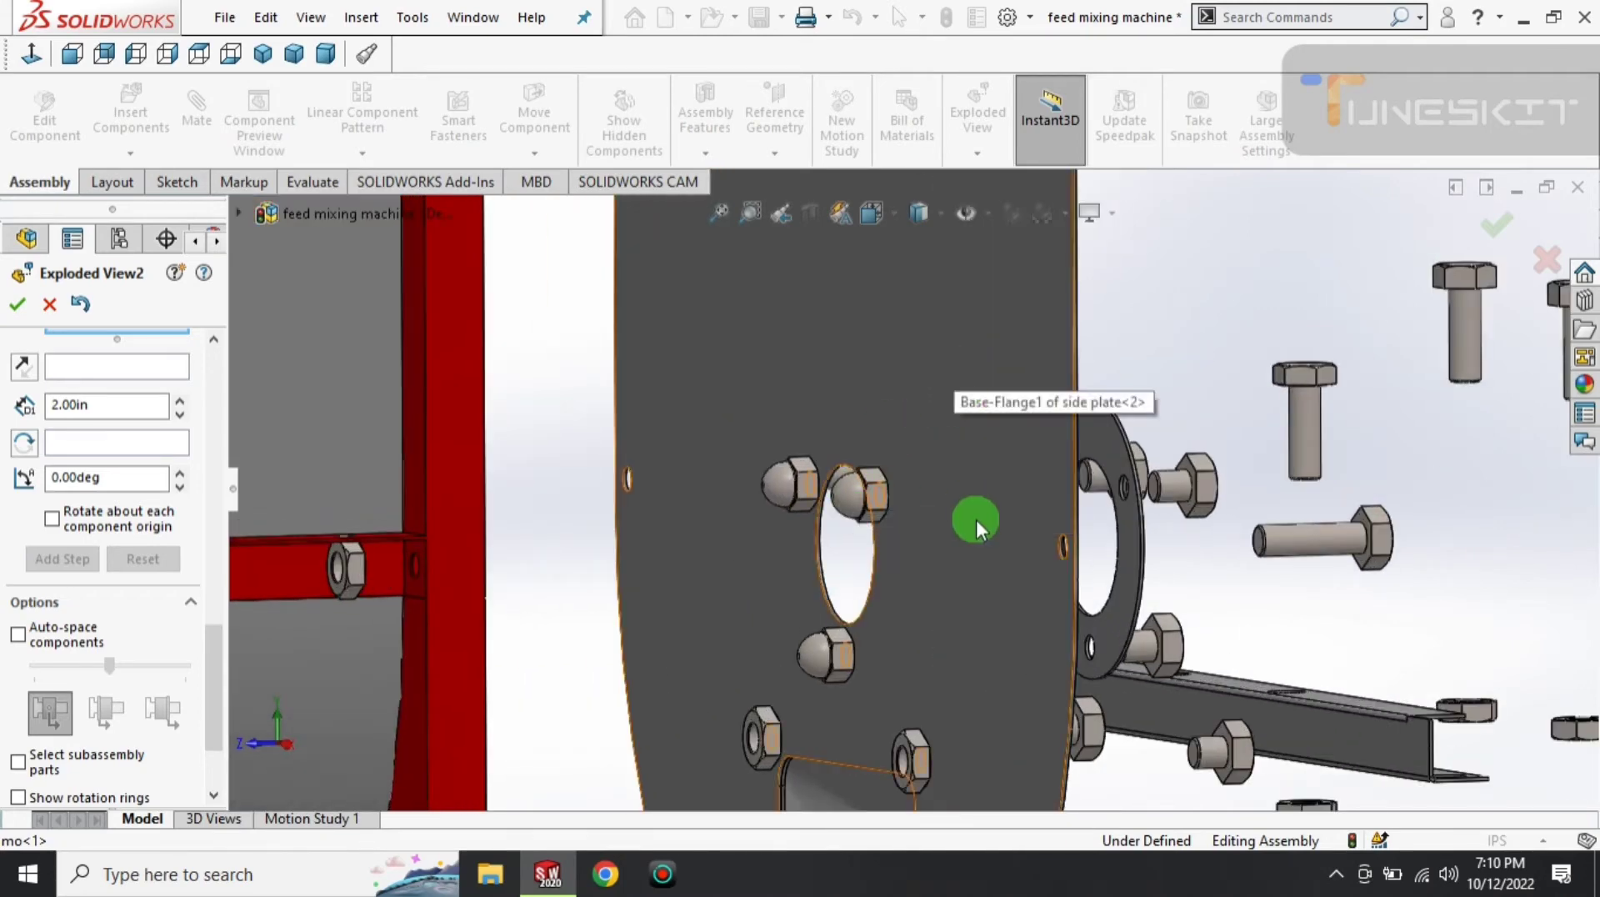
mouse_move(976, 523)
middle_mouse_down()
mouse_move(928, 521)
mouse_move(943, 511)
mouse_move(932, 538)
mouse_move(1083, 612)
mouse_move(1060, 673)
middle_mouse_up()
- Move the mo-1 part 10 in down along Y as an explode step
left_click(1062, 672)
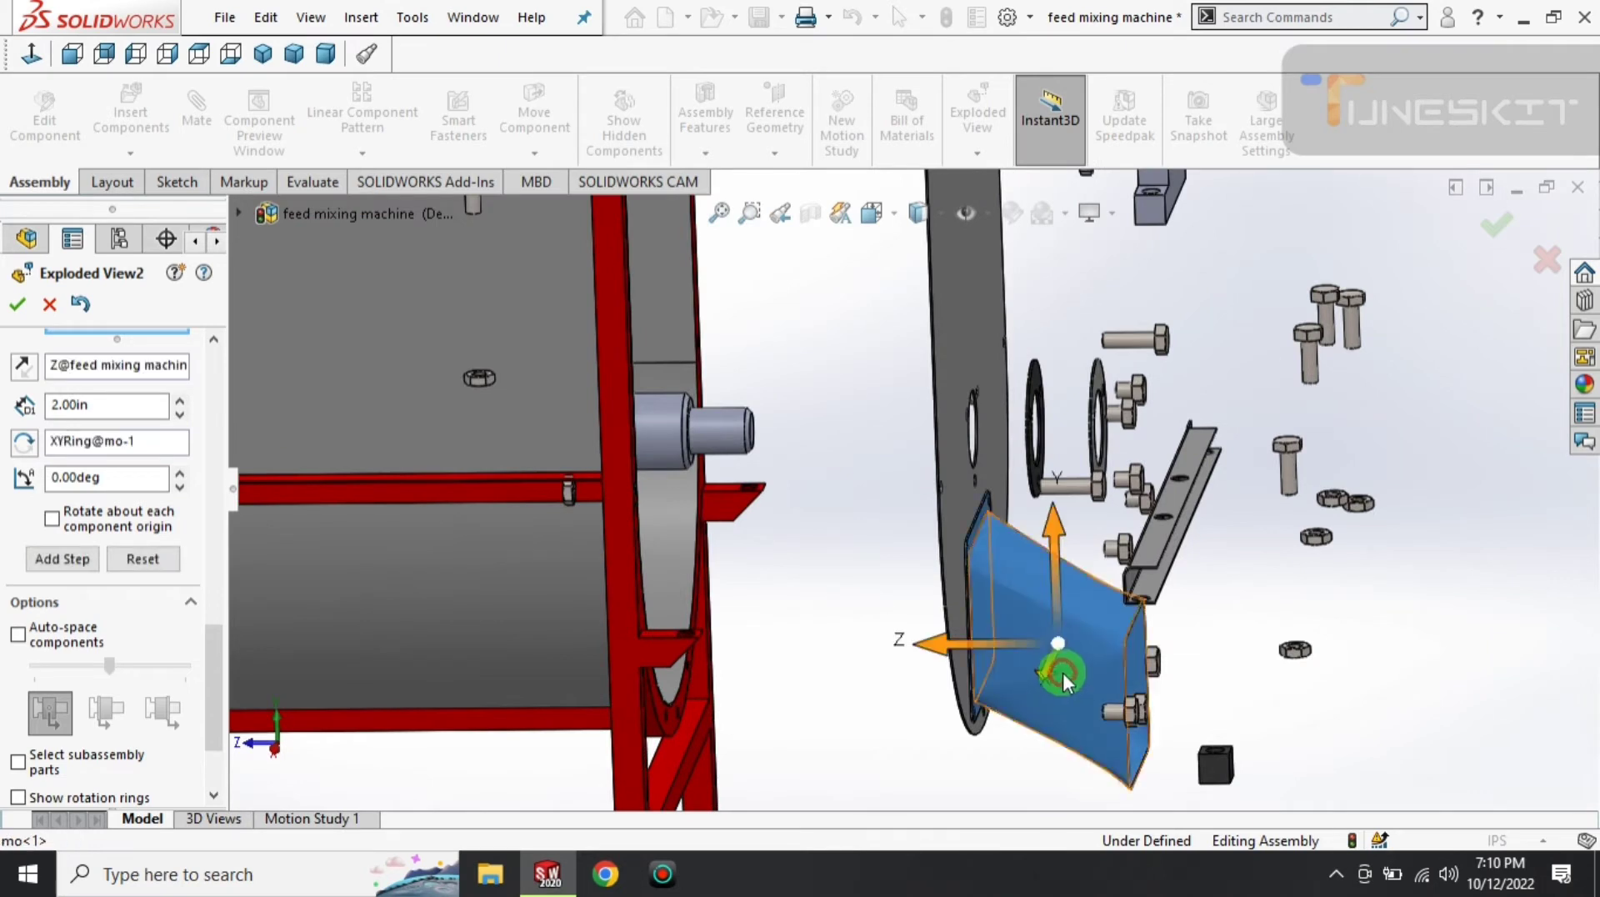
left_click_drag(1058, 525, 1058, 804)
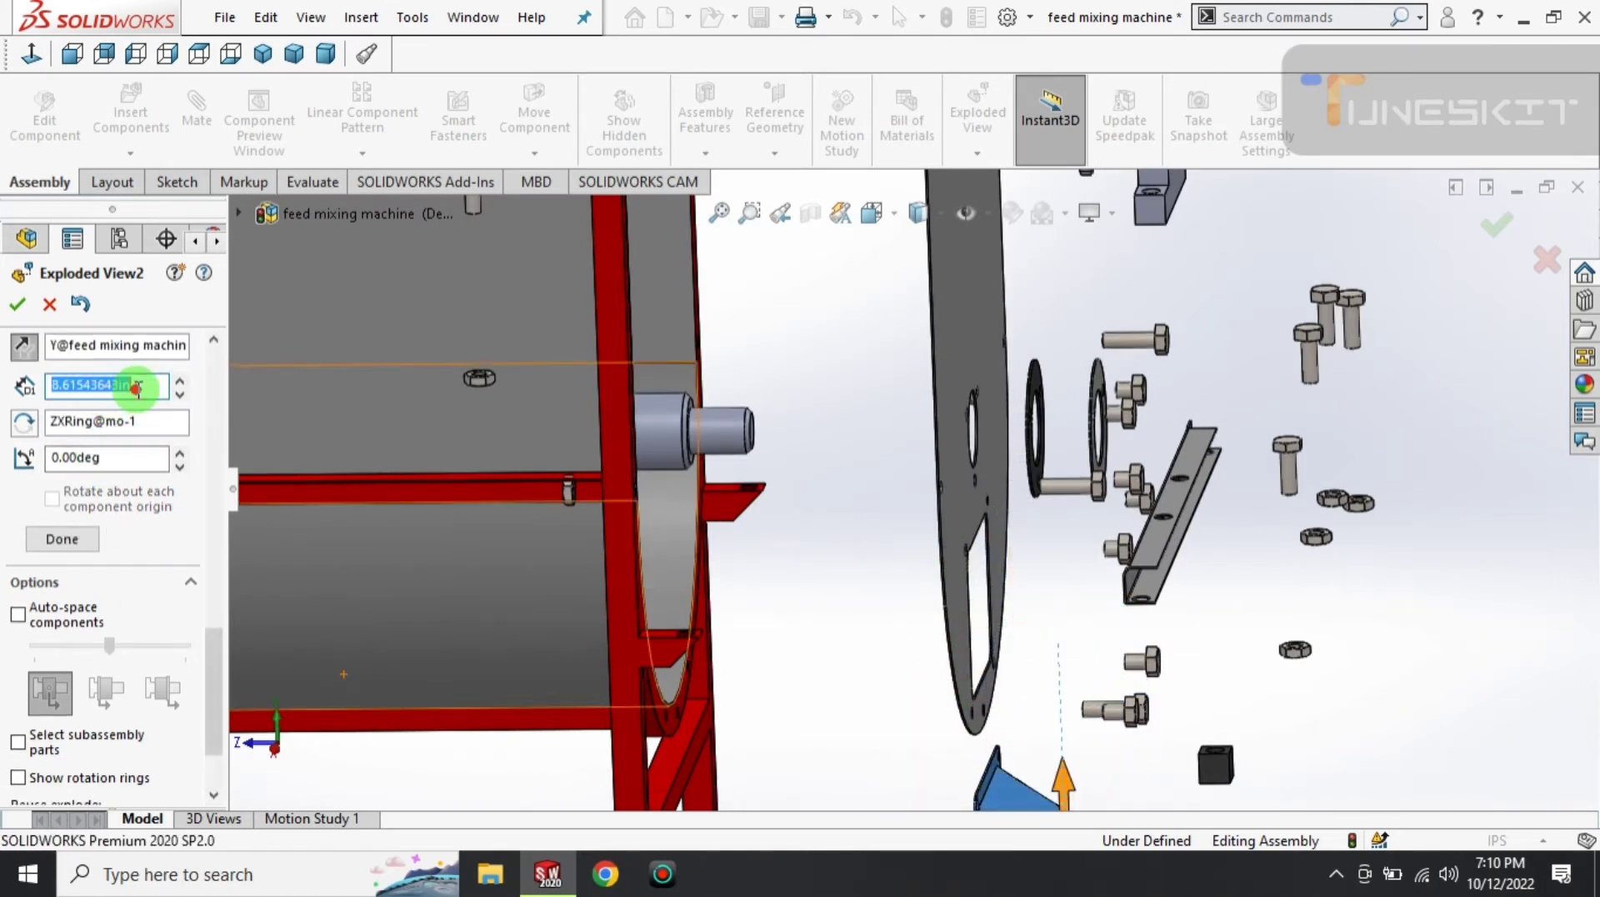
type("10")
left_click_drag(218, 648, 219, 665)
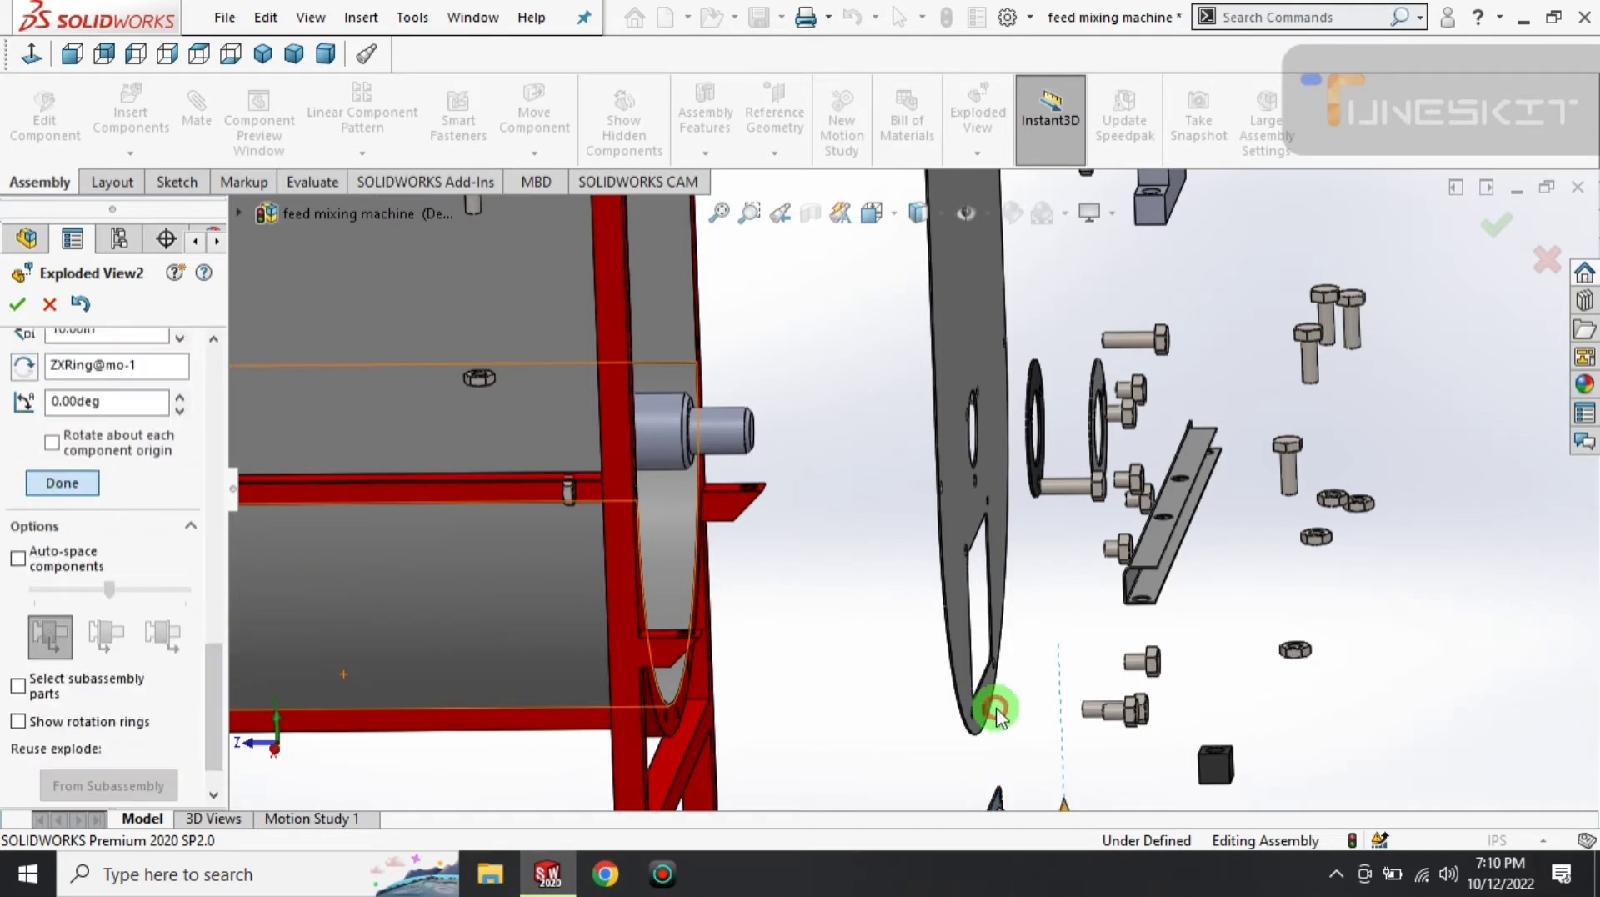
left_click(994, 796)
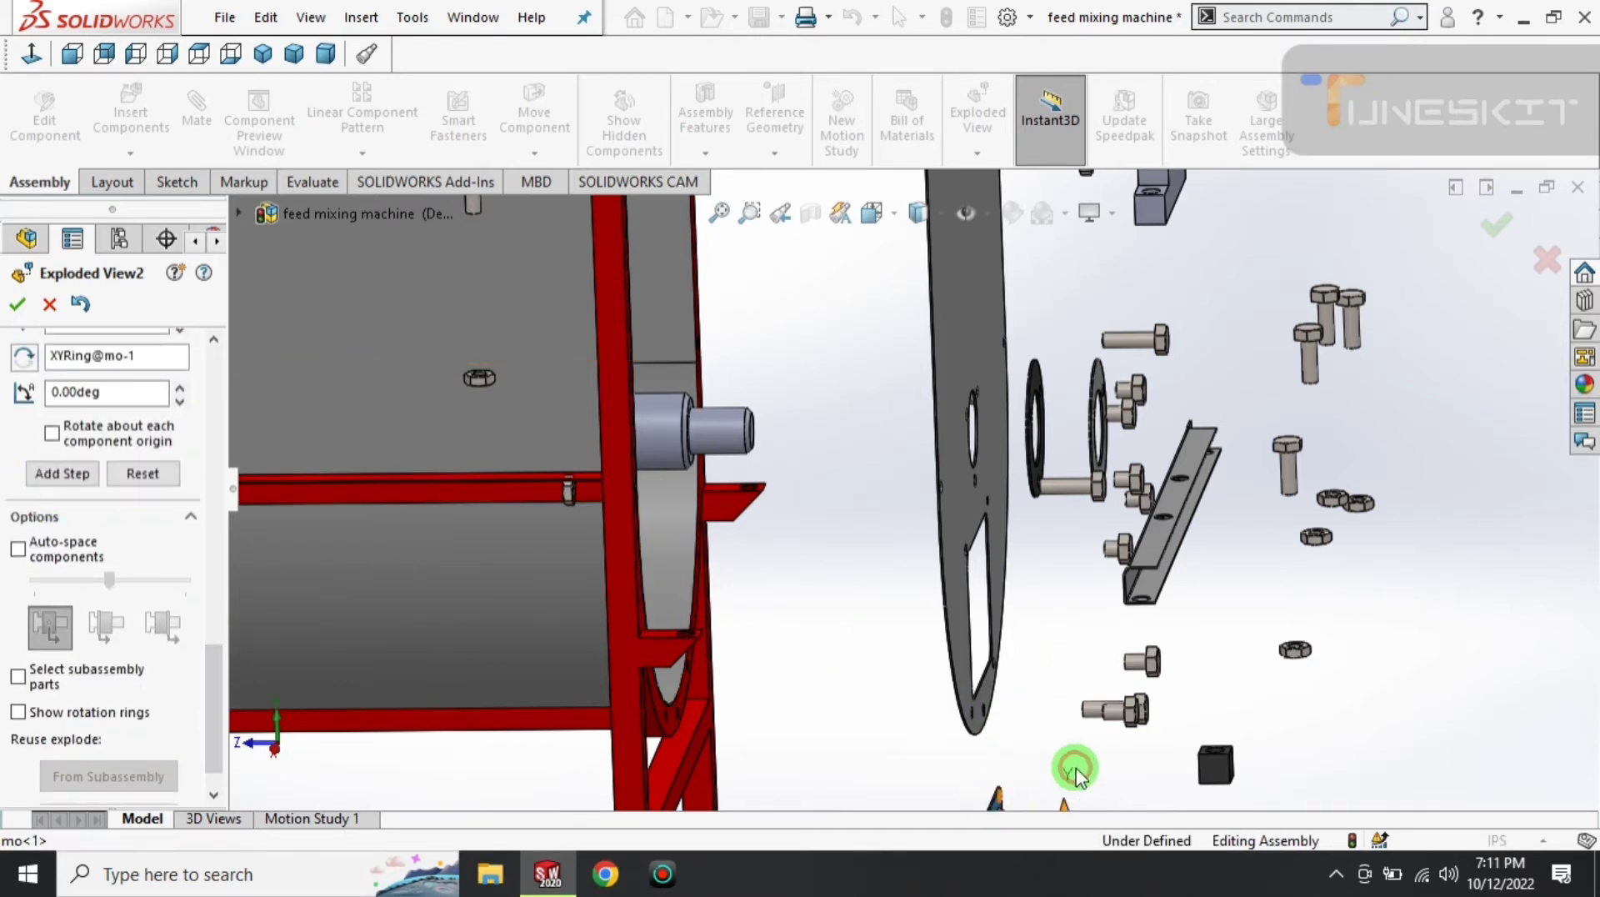
- Move mo-1 a further 10 in out along Z
scroll(1041, 767, "up", 2)
left_click(1006, 770)
left_click_drag(900, 810, 1014, 801)
left_click(310, 614)
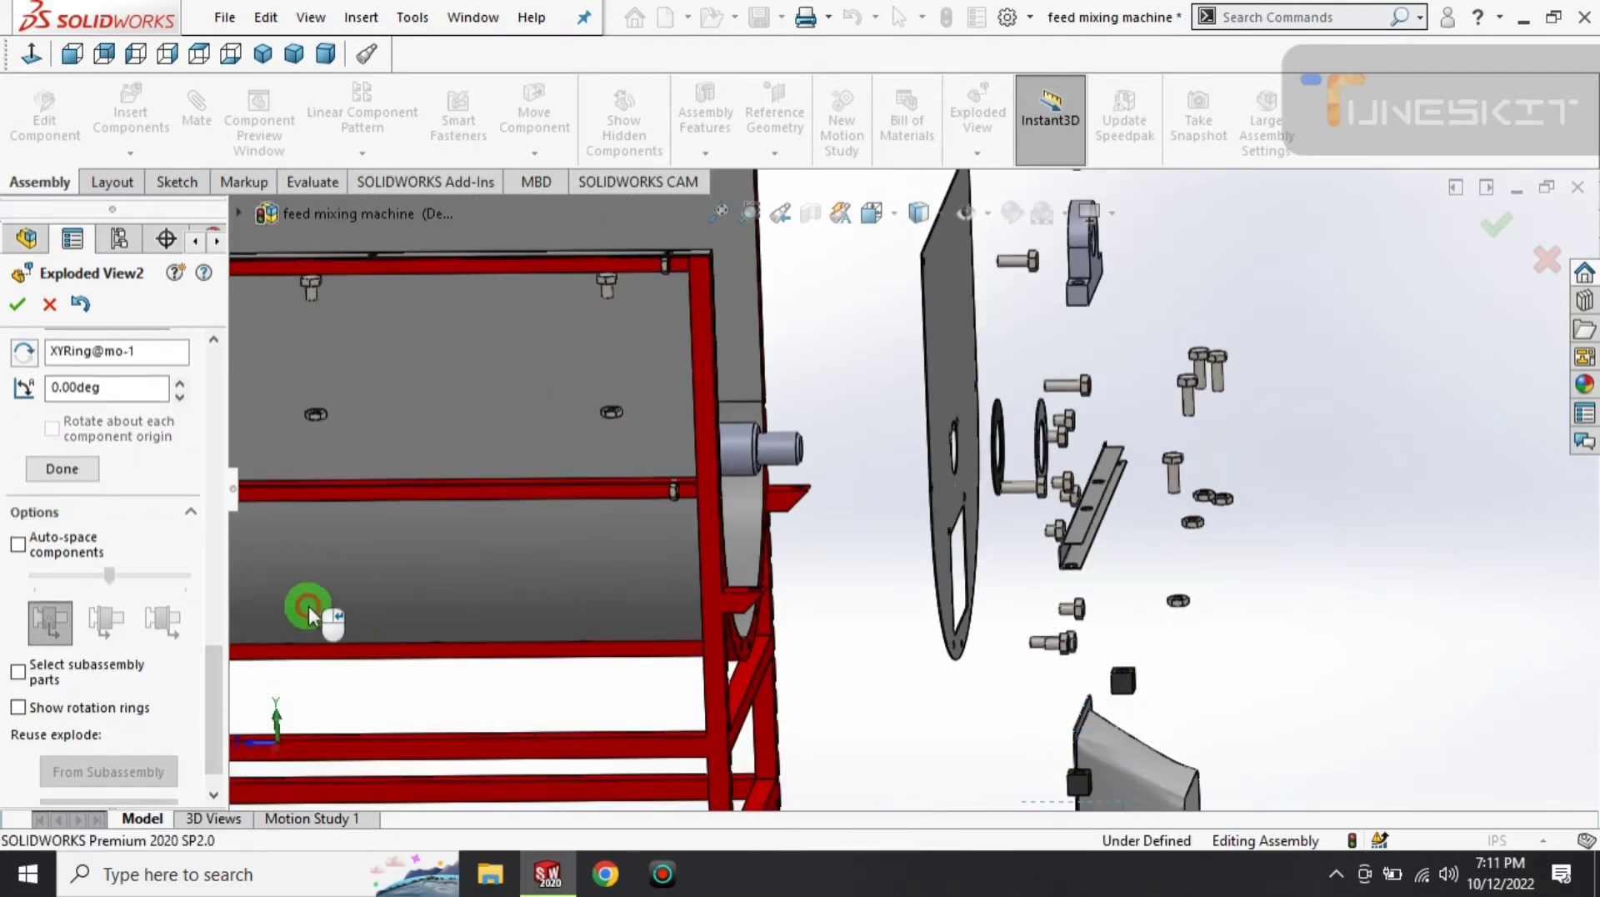
scroll(198, 629, "up", 5)
type("10")
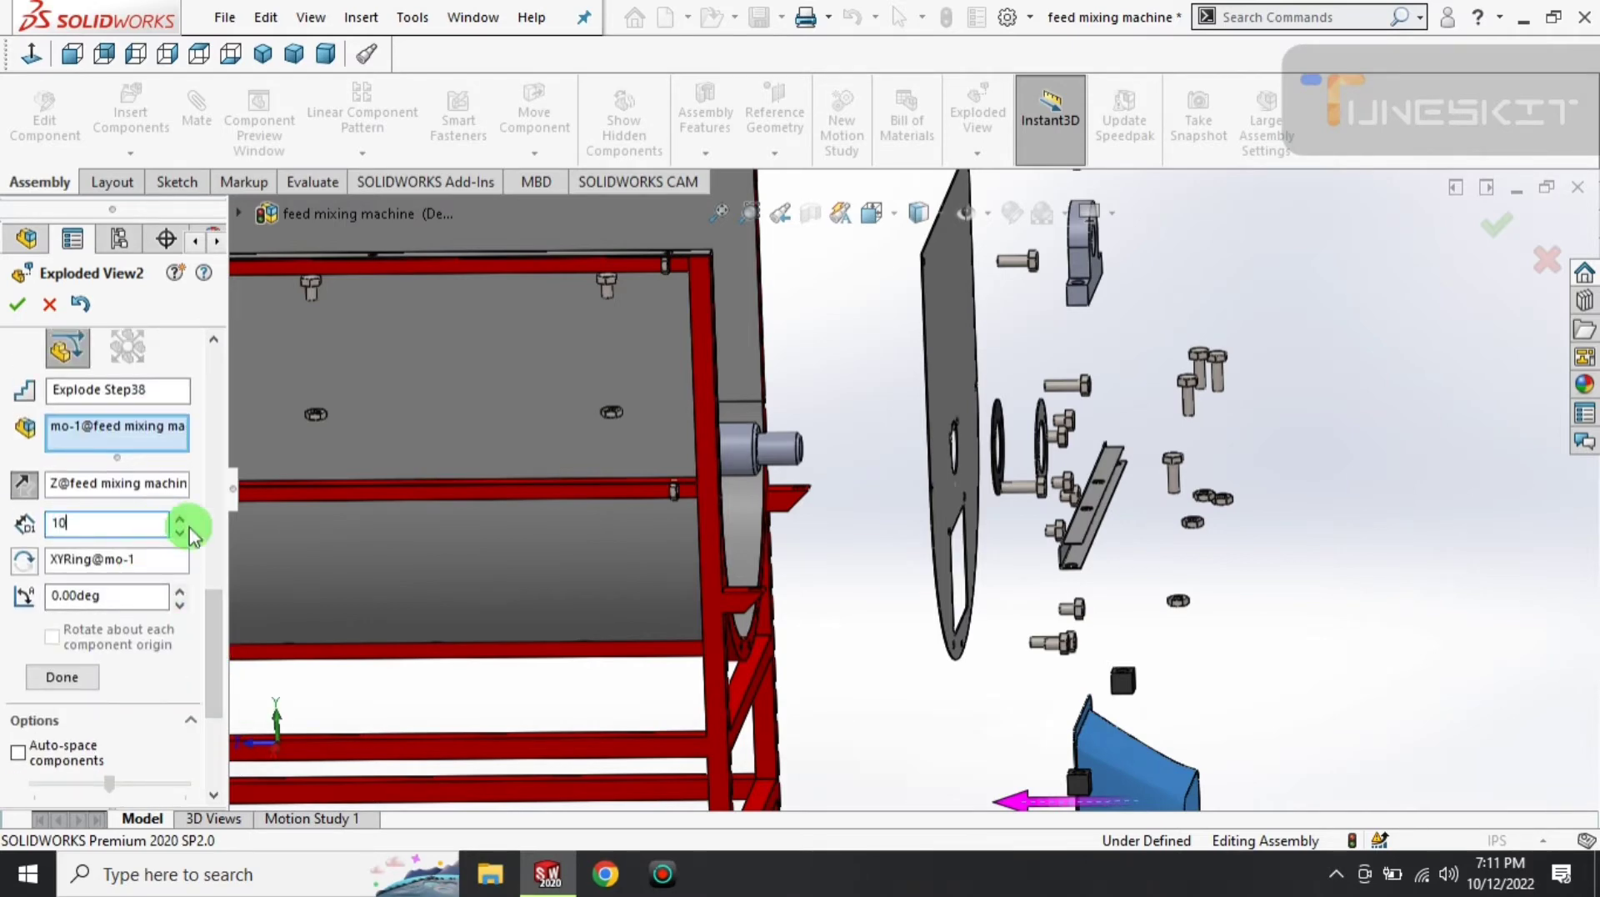
key("Return")
- Pull the acorn nuts and heavy hex jam nuts 2 in off the plate along Z
scroll(121, 638, "down", 1)
scroll(935, 448, "down", 3)
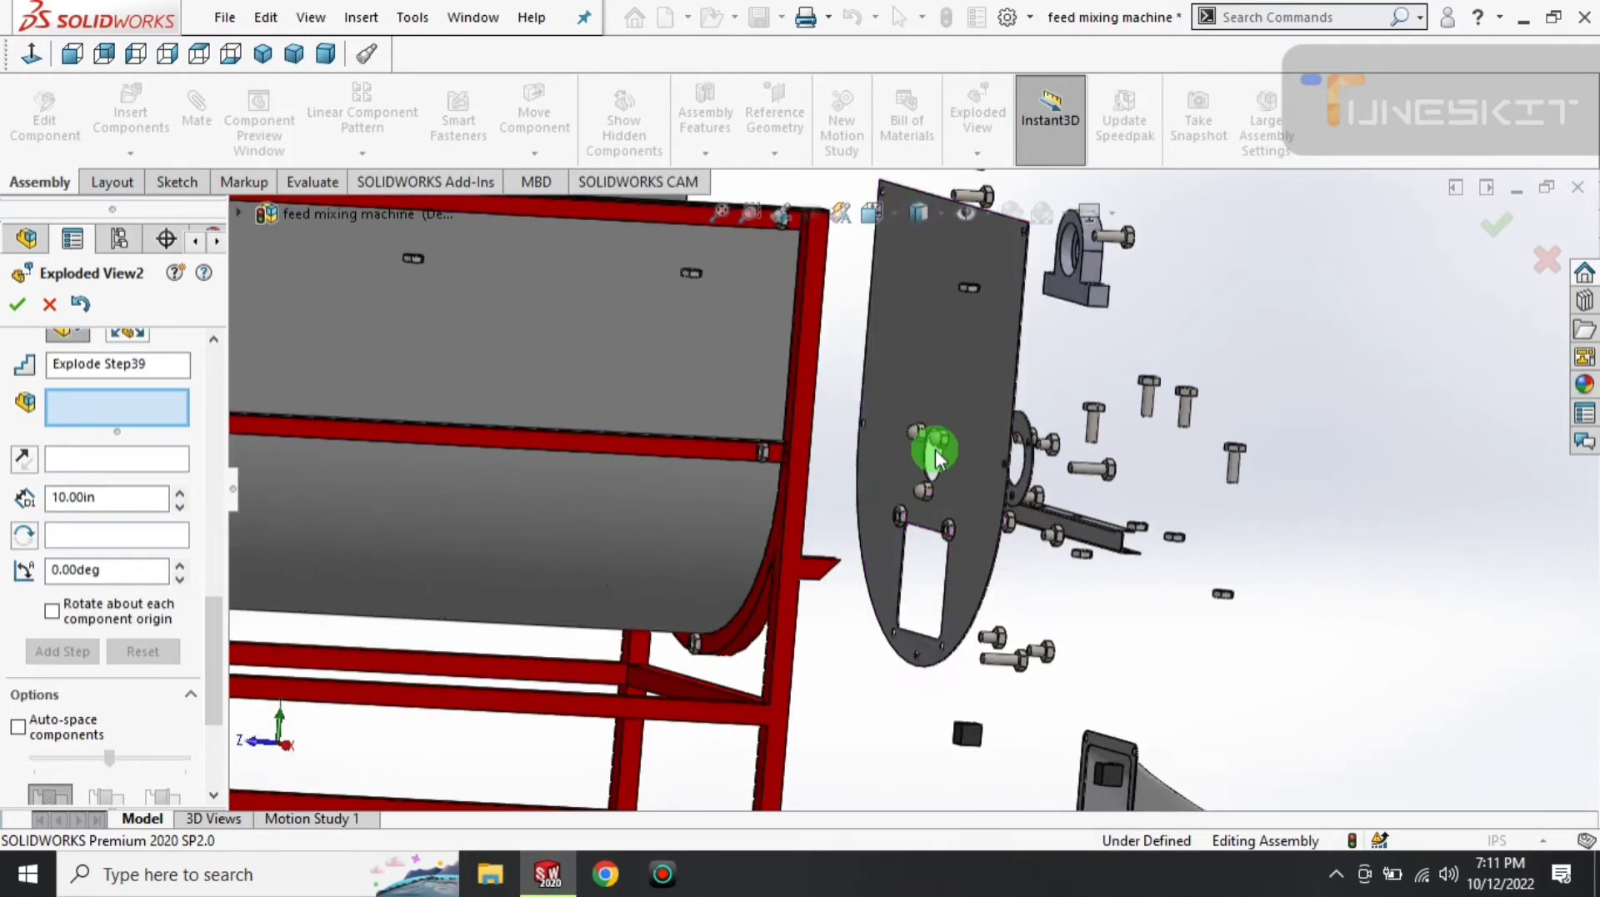
scroll(935, 447, "down", 2)
left_click(941, 441)
left_click(874, 418)
left_click(843, 618)
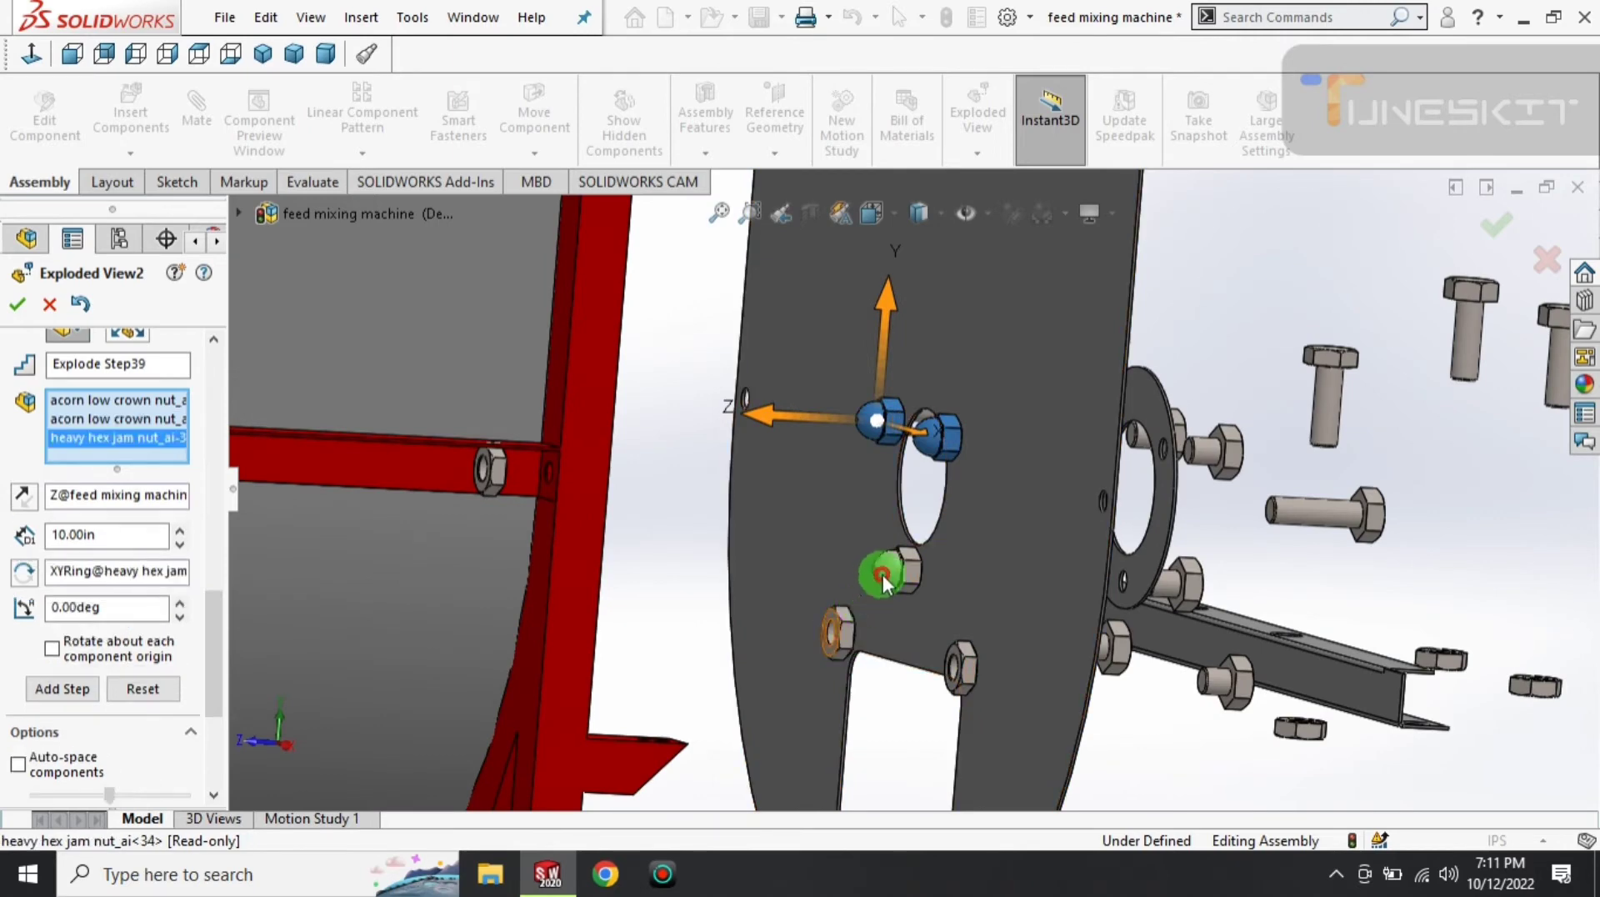
left_click(958, 654)
left_click(904, 570)
key("ctrl+4")
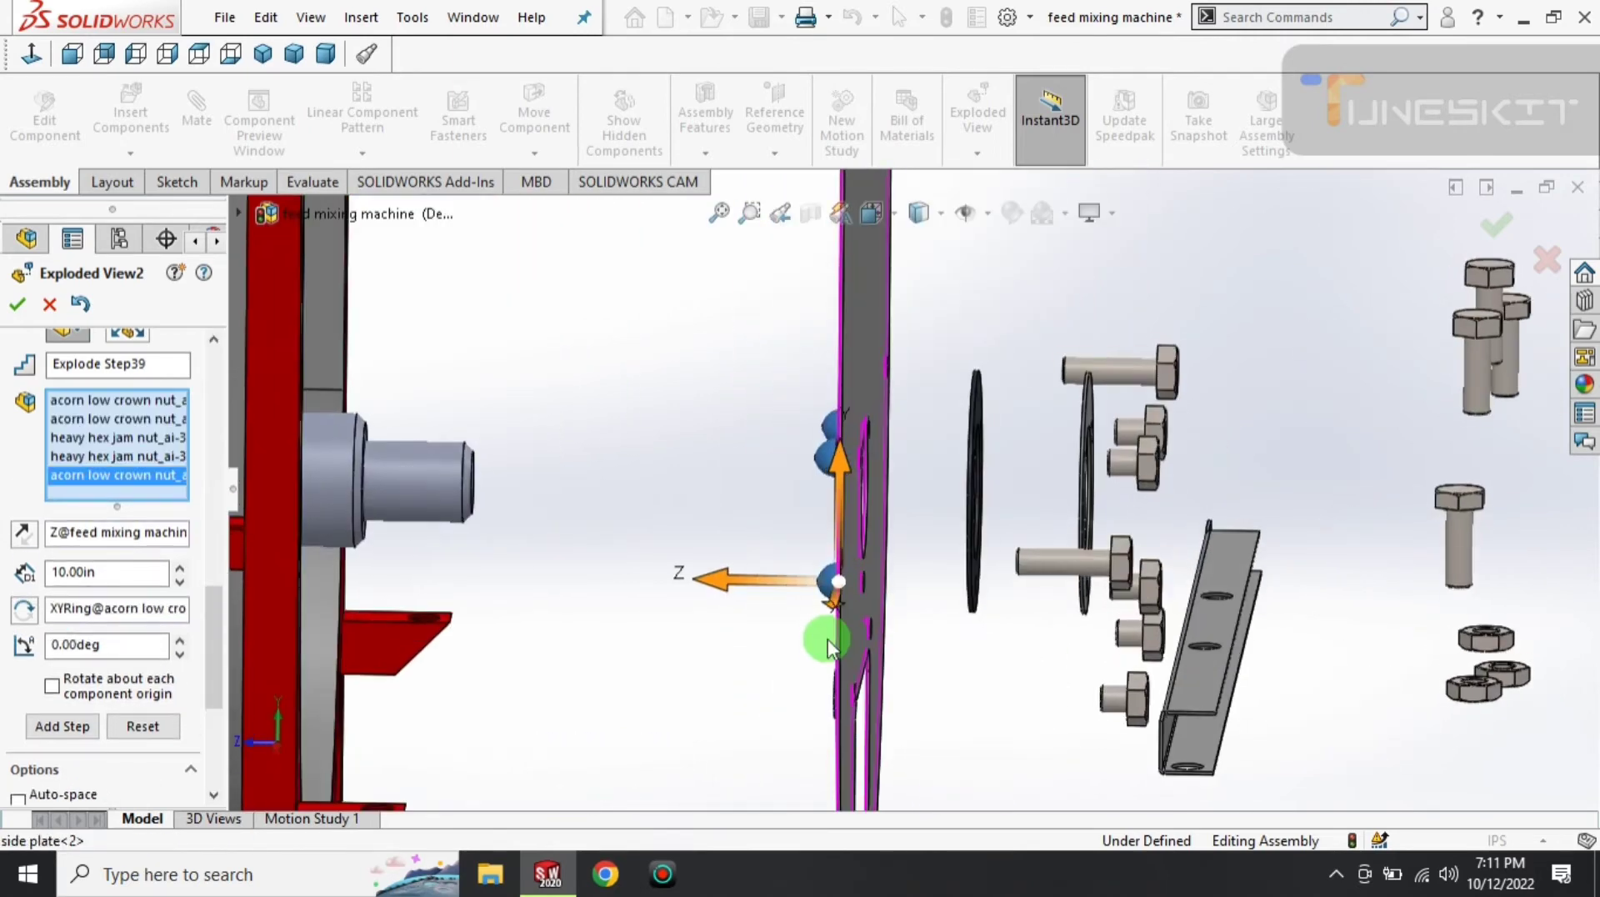
left_click_drag(722, 591, 583, 590)
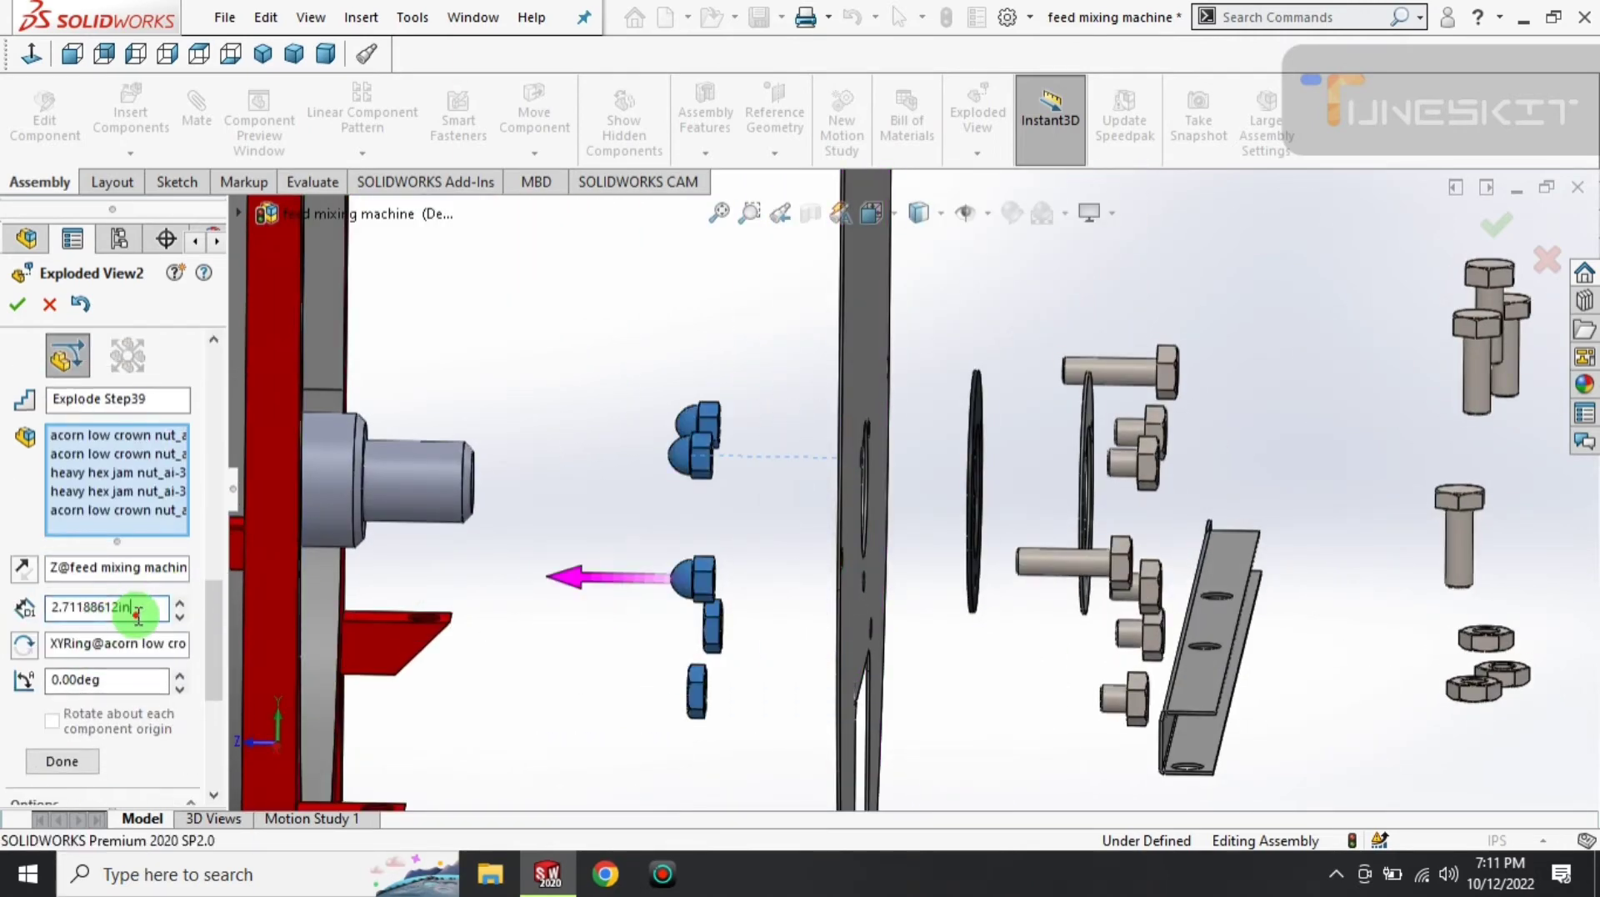
scroll(219, 653, "down", 1)
mouse_move(512, 599)
middle_mouse_down()
mouse_move(780, 535)
mouse_move(757, 534)
mouse_move(760, 574)
mouse_move(505, 529)
middle_mouse_up()
left_click(63, 700)
left_click(827, 582)
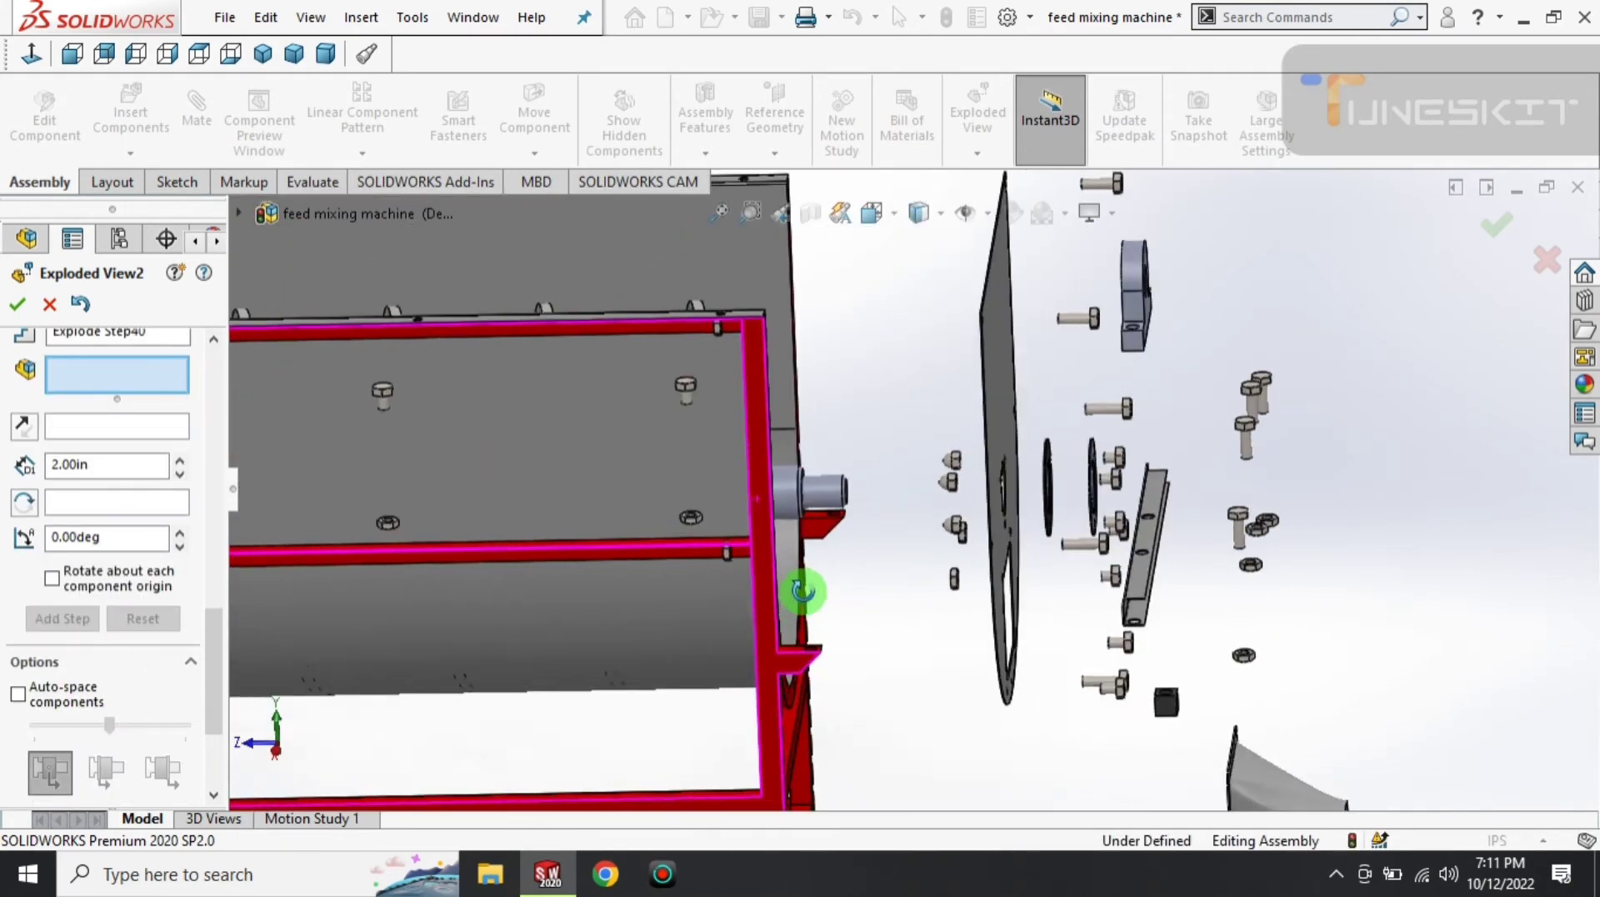
- Zoom and switch between left and right views to frame the motor end
scroll(504, 529, "down", 2)
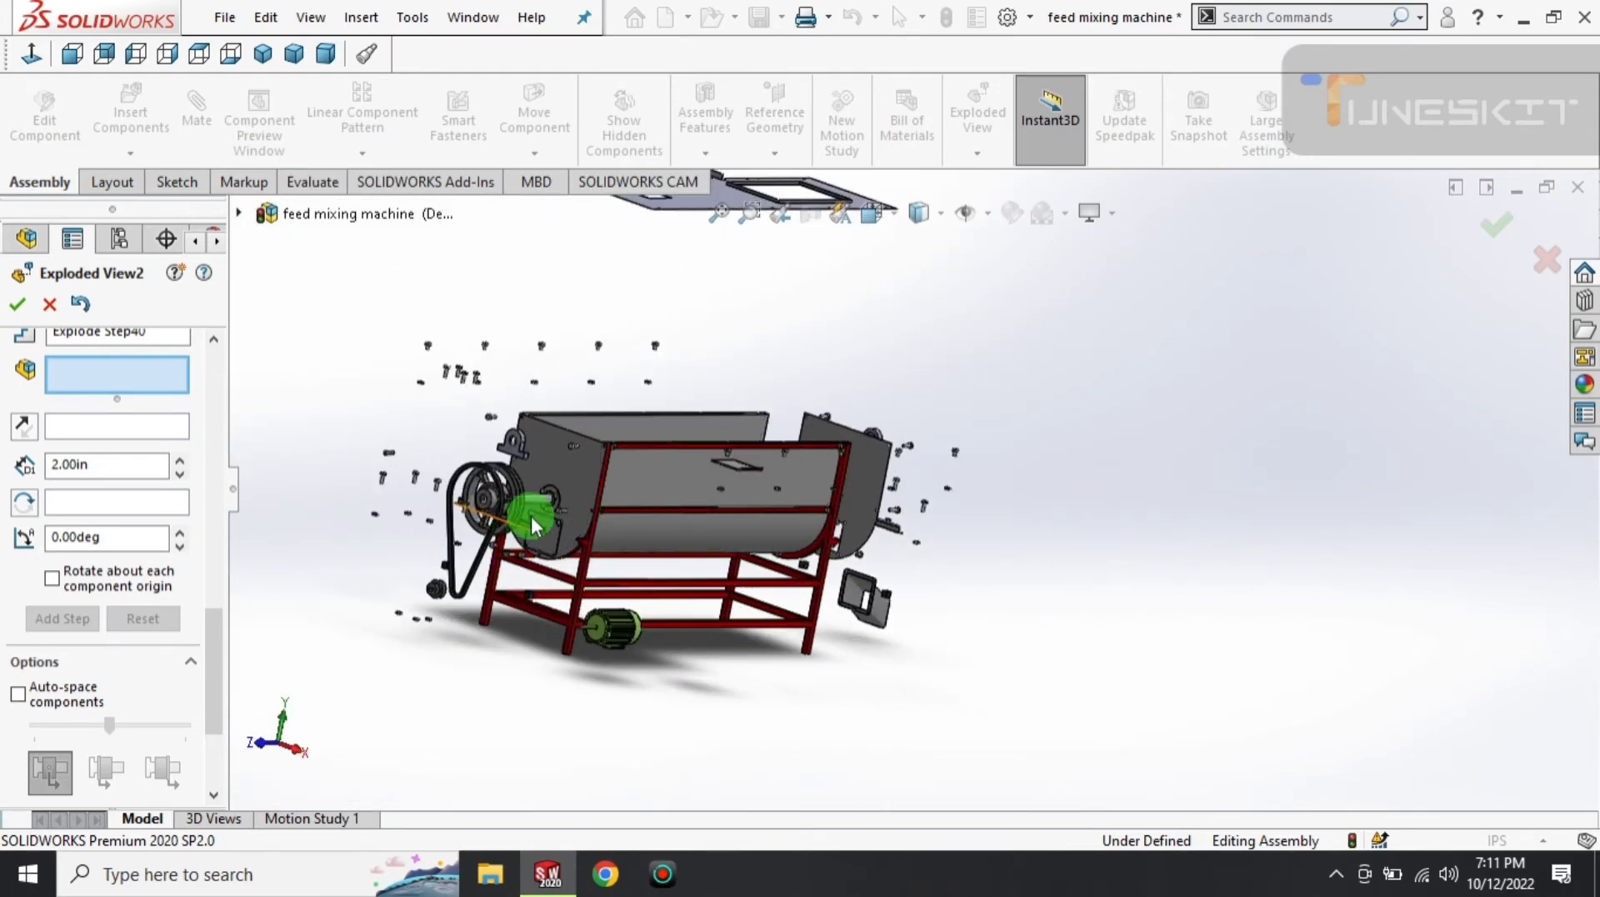
scroll(536, 519, "down", 4)
scroll(690, 436, "down", 3)
scroll(761, 475, "down", 2)
scroll(784, 543, "up", 3)
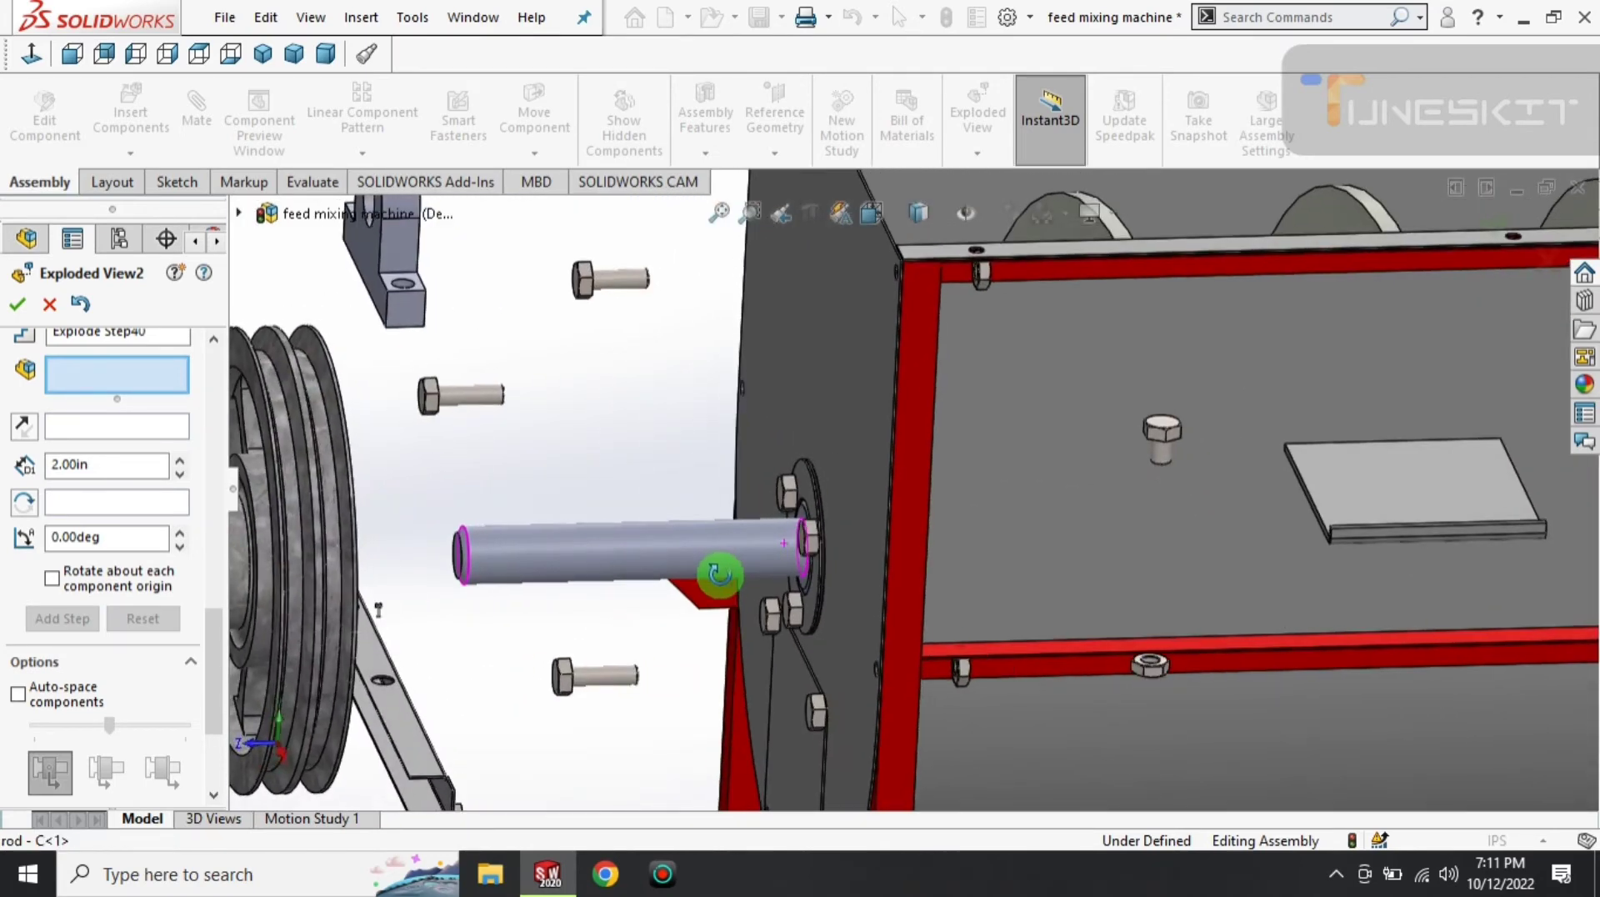
scroll(714, 571, "up", 3)
scroll(731, 564, "up", 3)
middle_click_drag(724, 598, 707, 573)
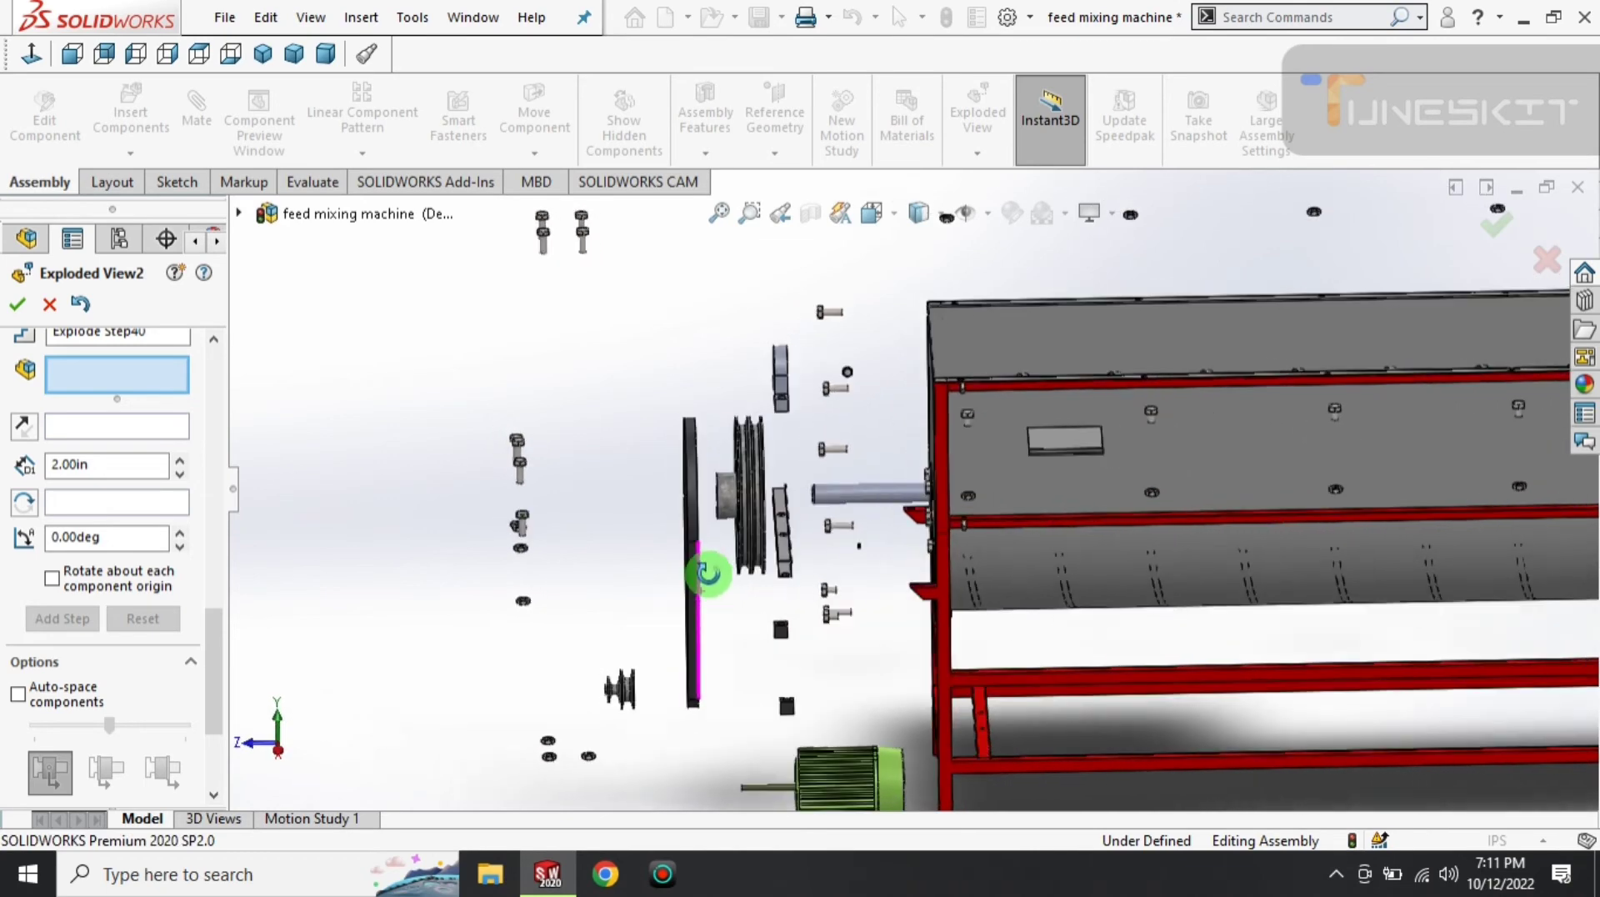
left_click(139, 67)
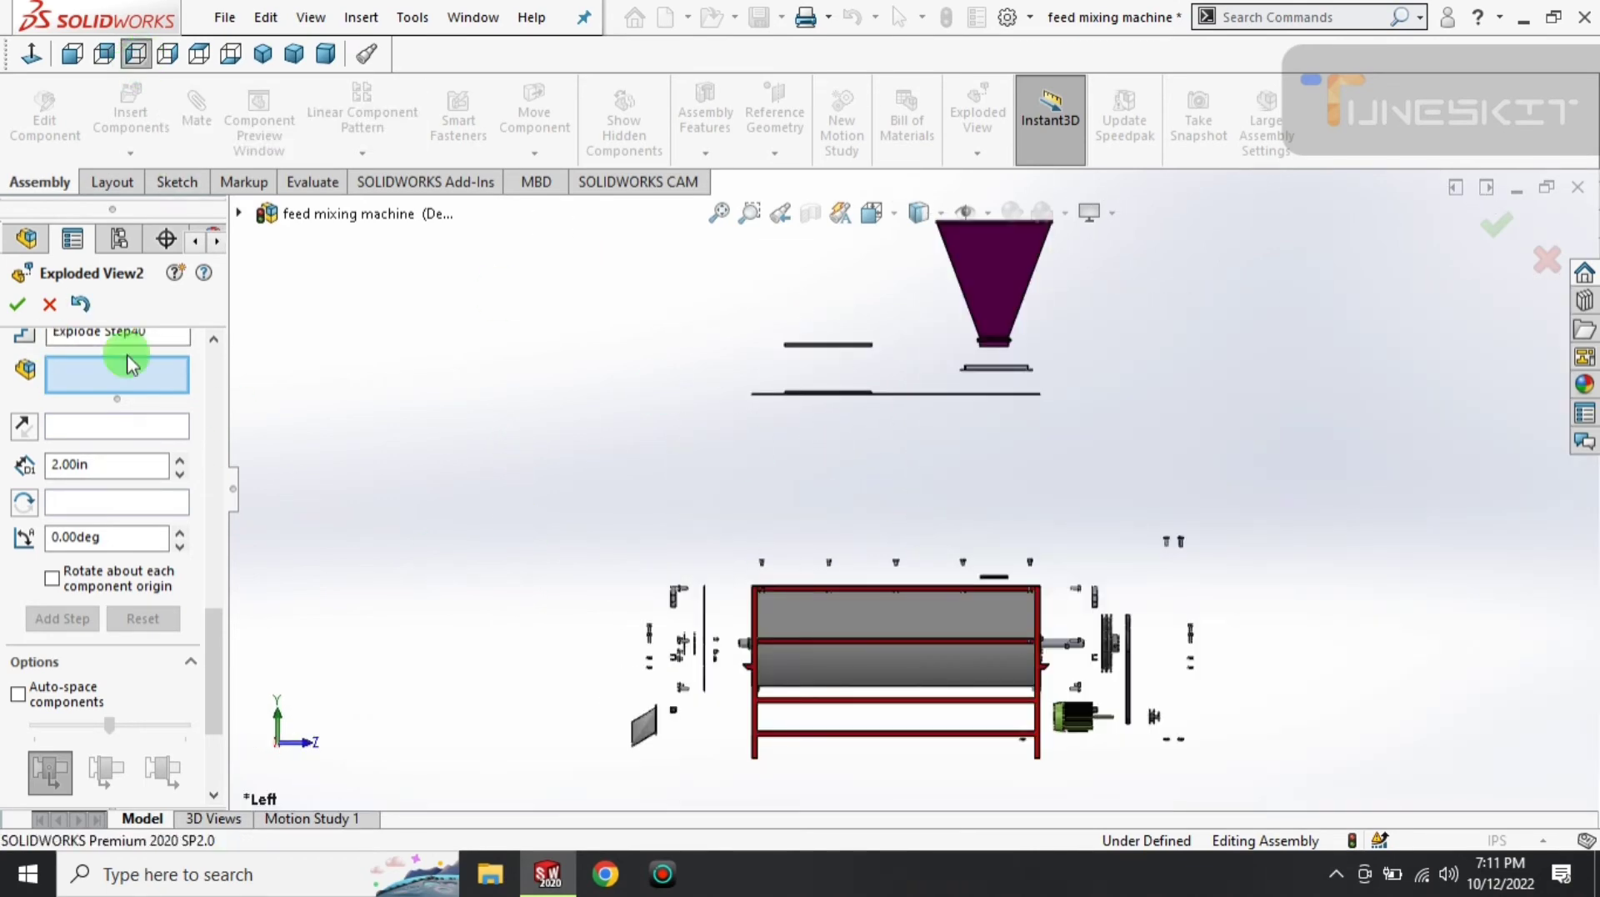
left_click(171, 57)
scroll(767, 667, "down", 2)
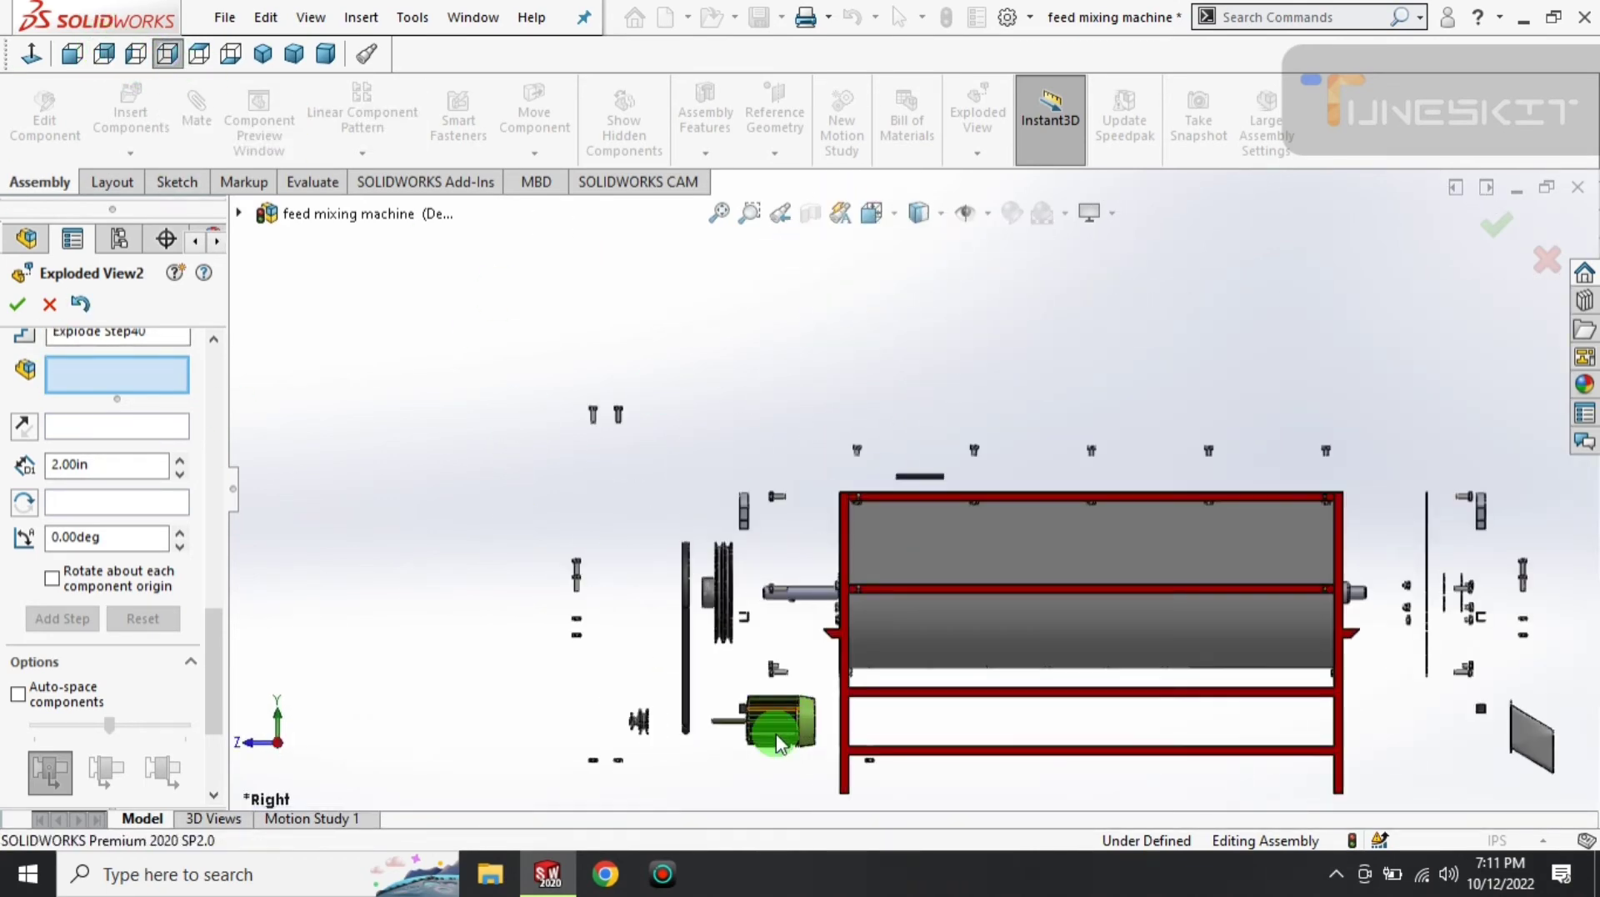
scroll(768, 733, "down", 3)
scroll(760, 727, "down", 2)
scroll(789, 511, "down", 2)
scroll(842, 432, "up", 3)
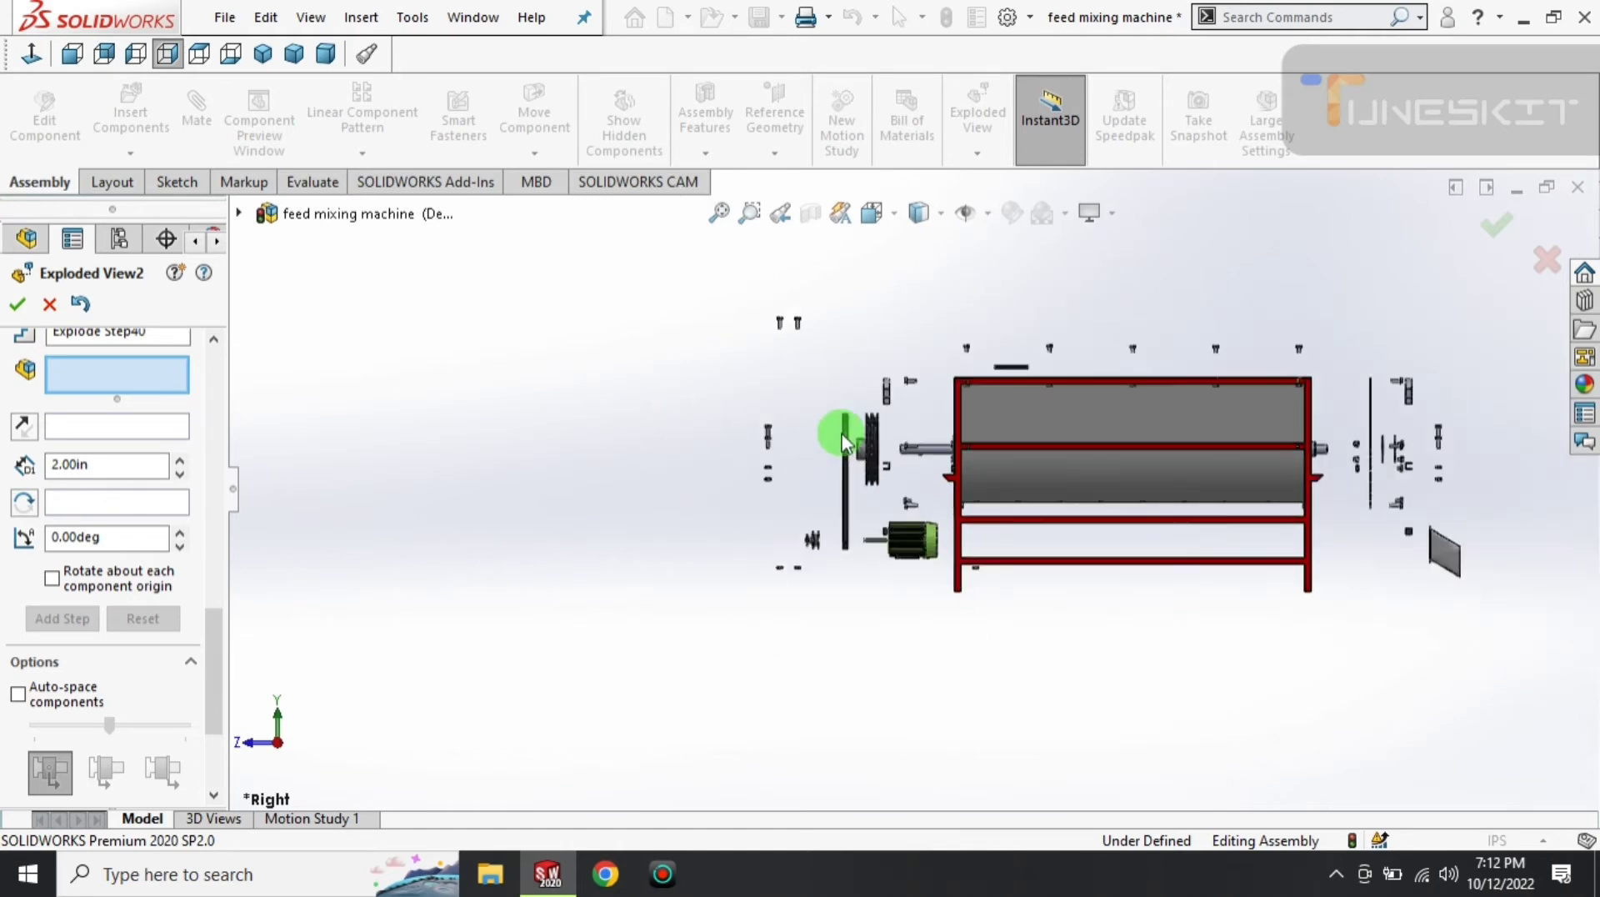
scroll(917, 353, "down", 3)
scroll(878, 328, "up", 1)
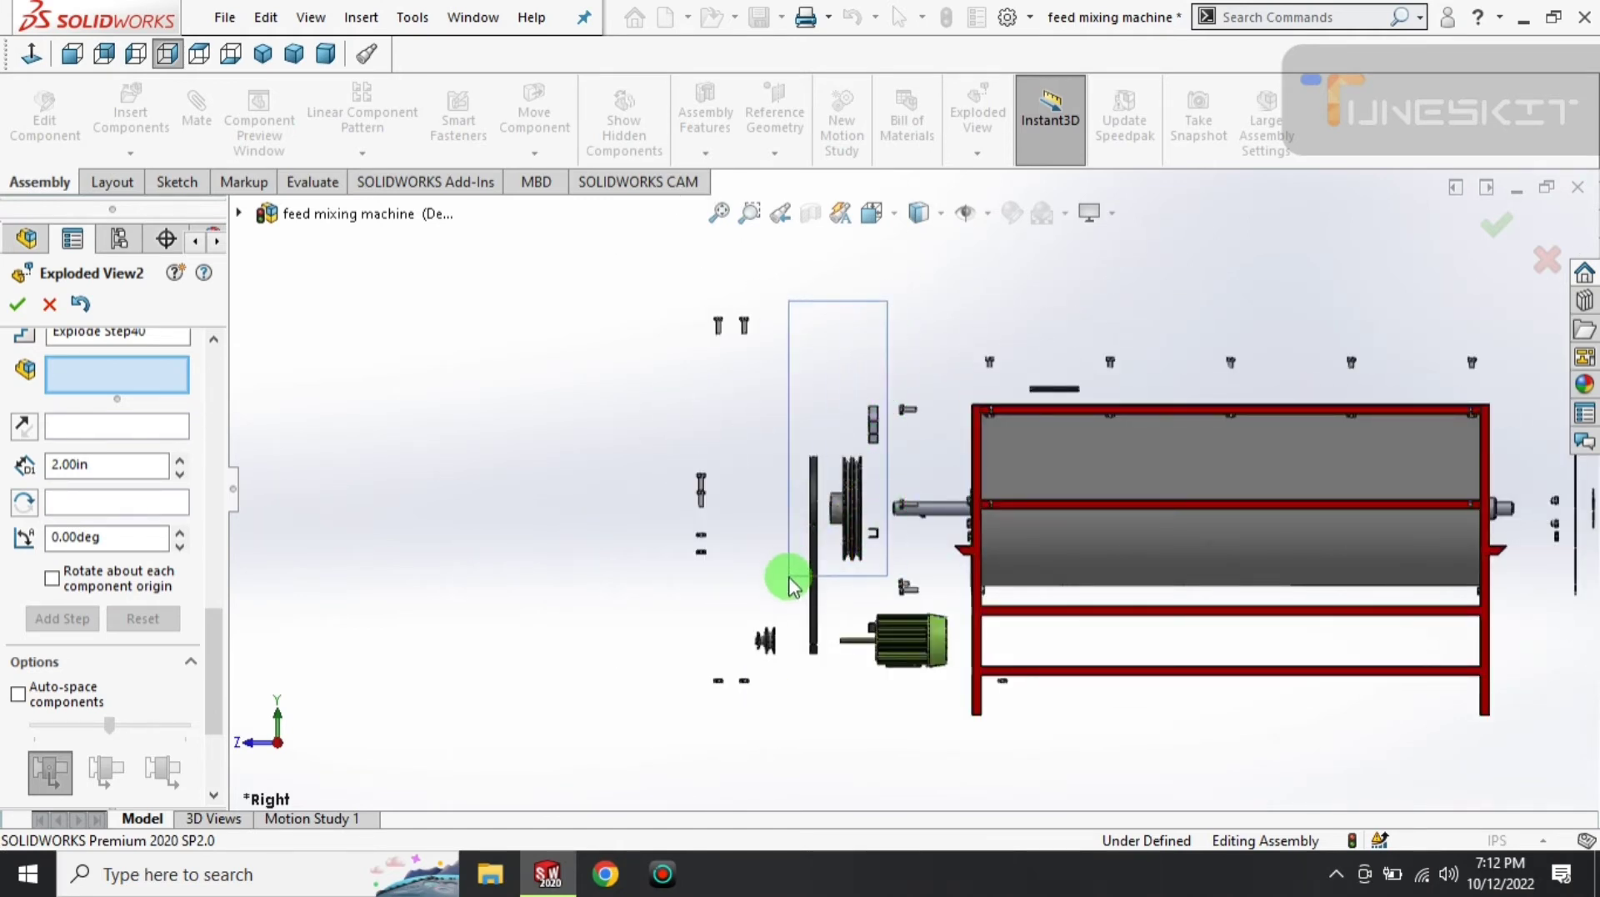
- Box-select the motor, pulleys, belt and fasteners and explode them 20 in along Z
mouse_move(671, 598)
left_mouse_down()
mouse_move(636, 715)
mouse_move(621, 709)
left_mouse_up()
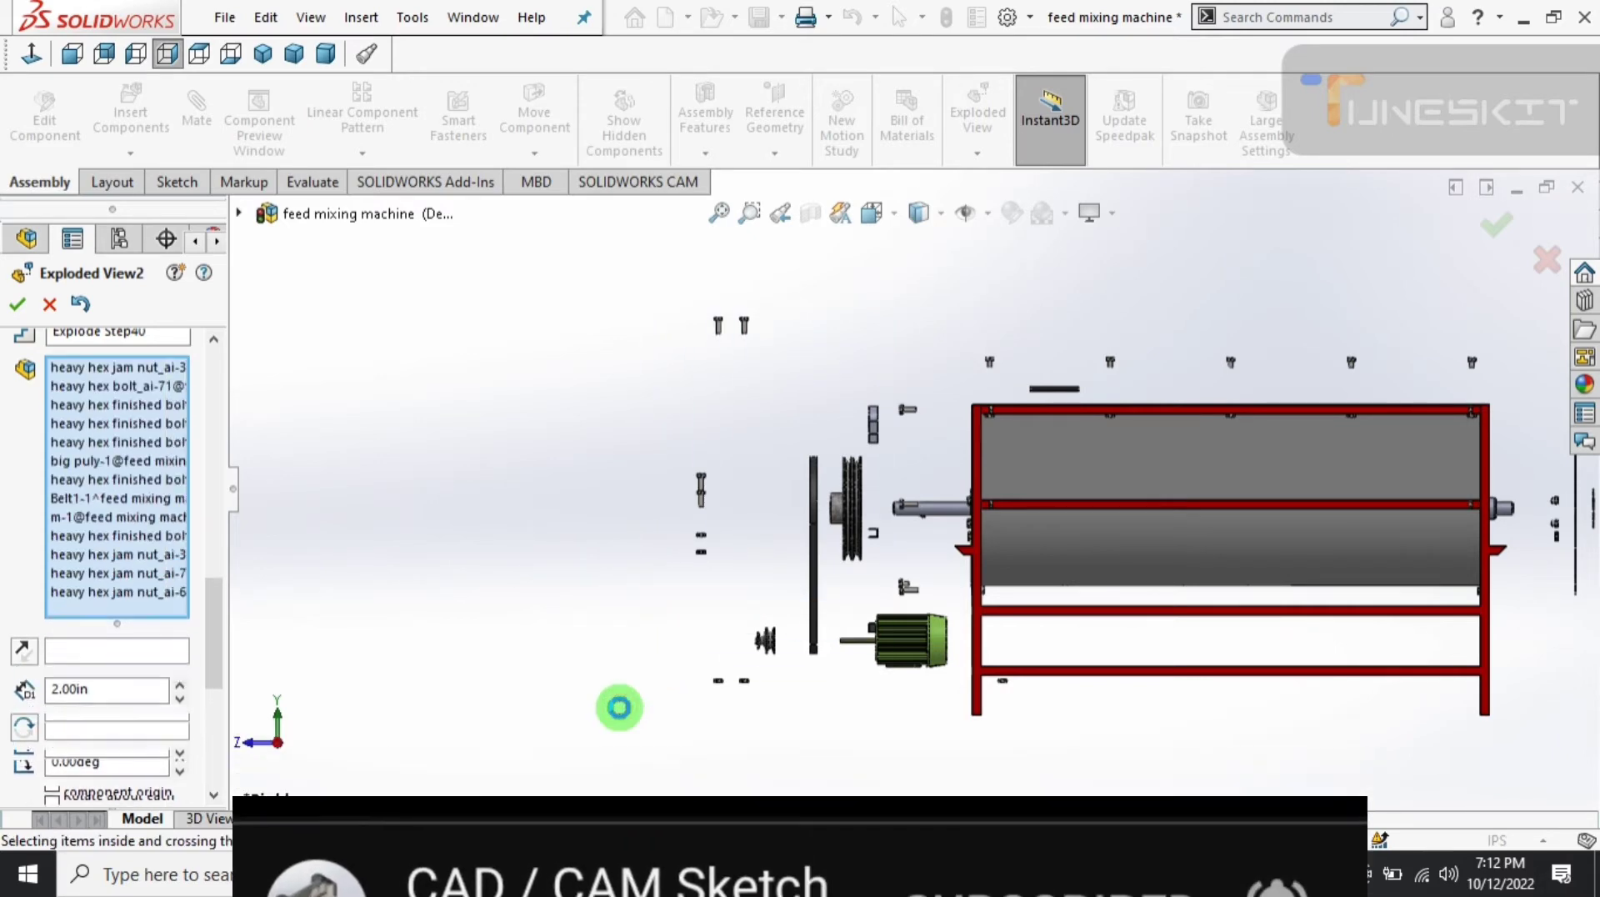
mouse_move(545, 662)
middle_mouse_down()
mouse_move(546, 711)
mouse_move(636, 704)
middle_mouse_up()
left_click_drag(821, 688, 593, 673)
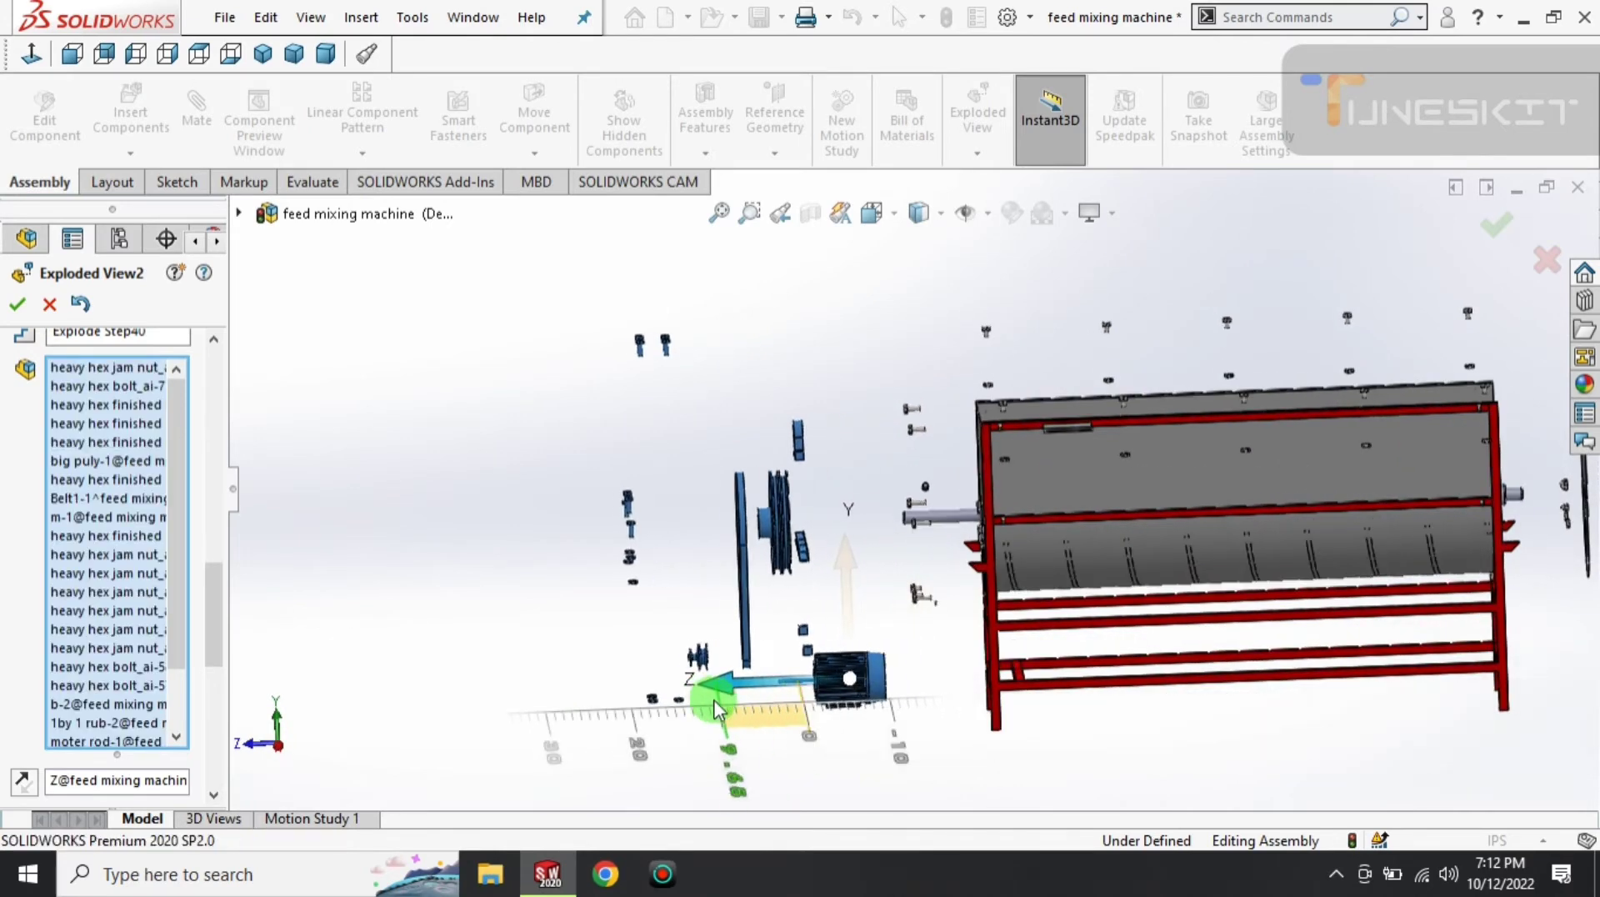
left_click_drag(204, 748, 226, 684)
type("20")
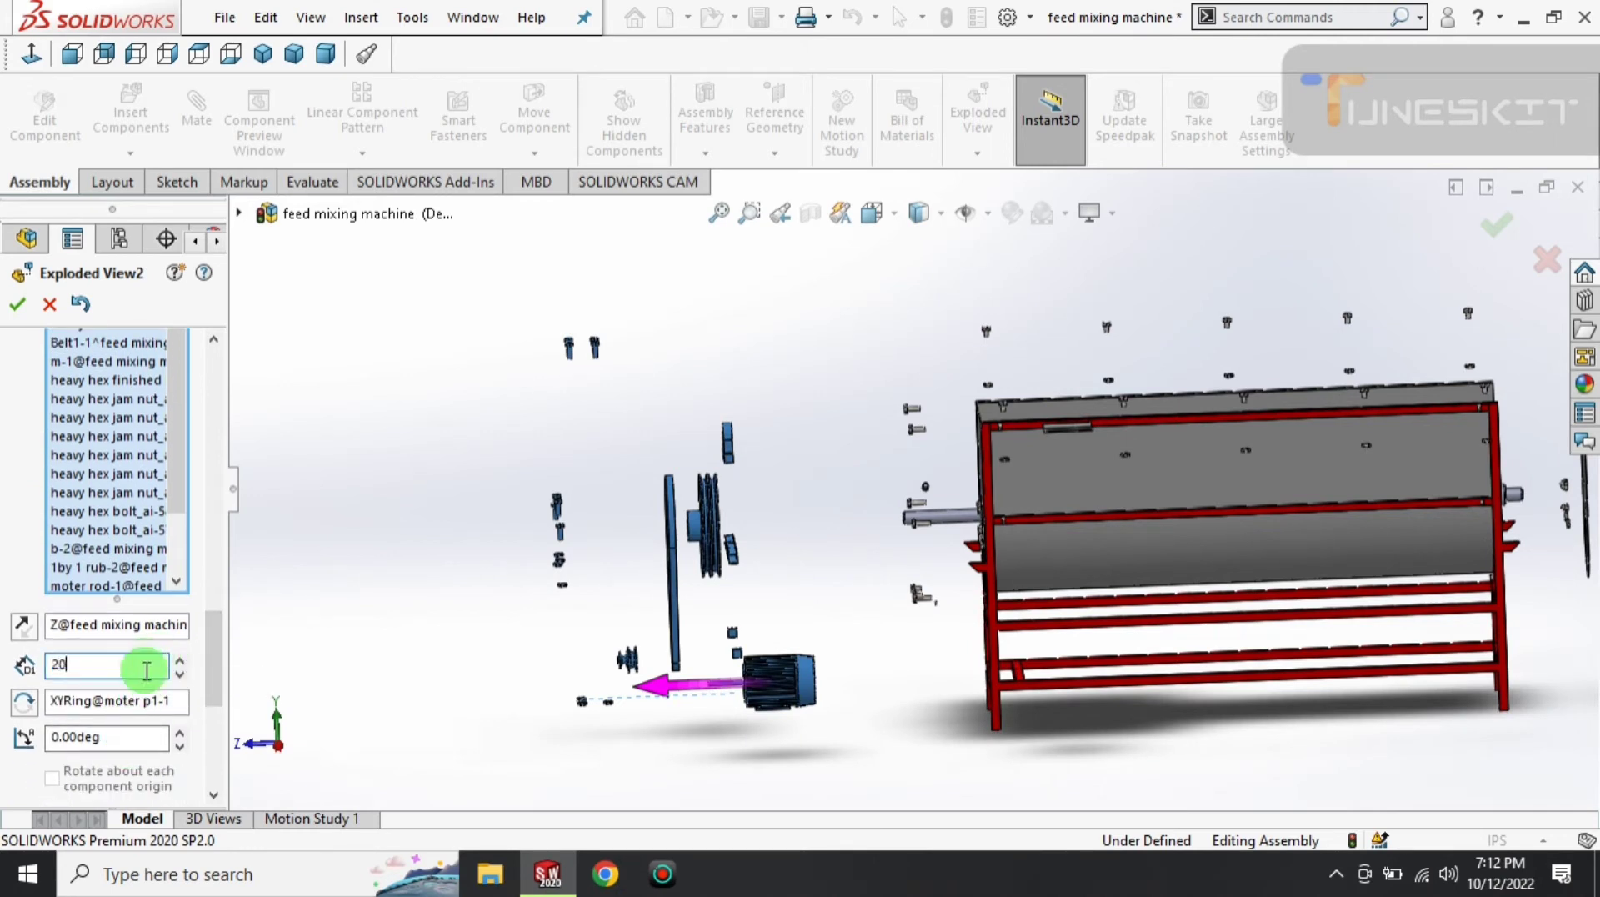
key("Return")
scroll(108, 717, "down", 5)
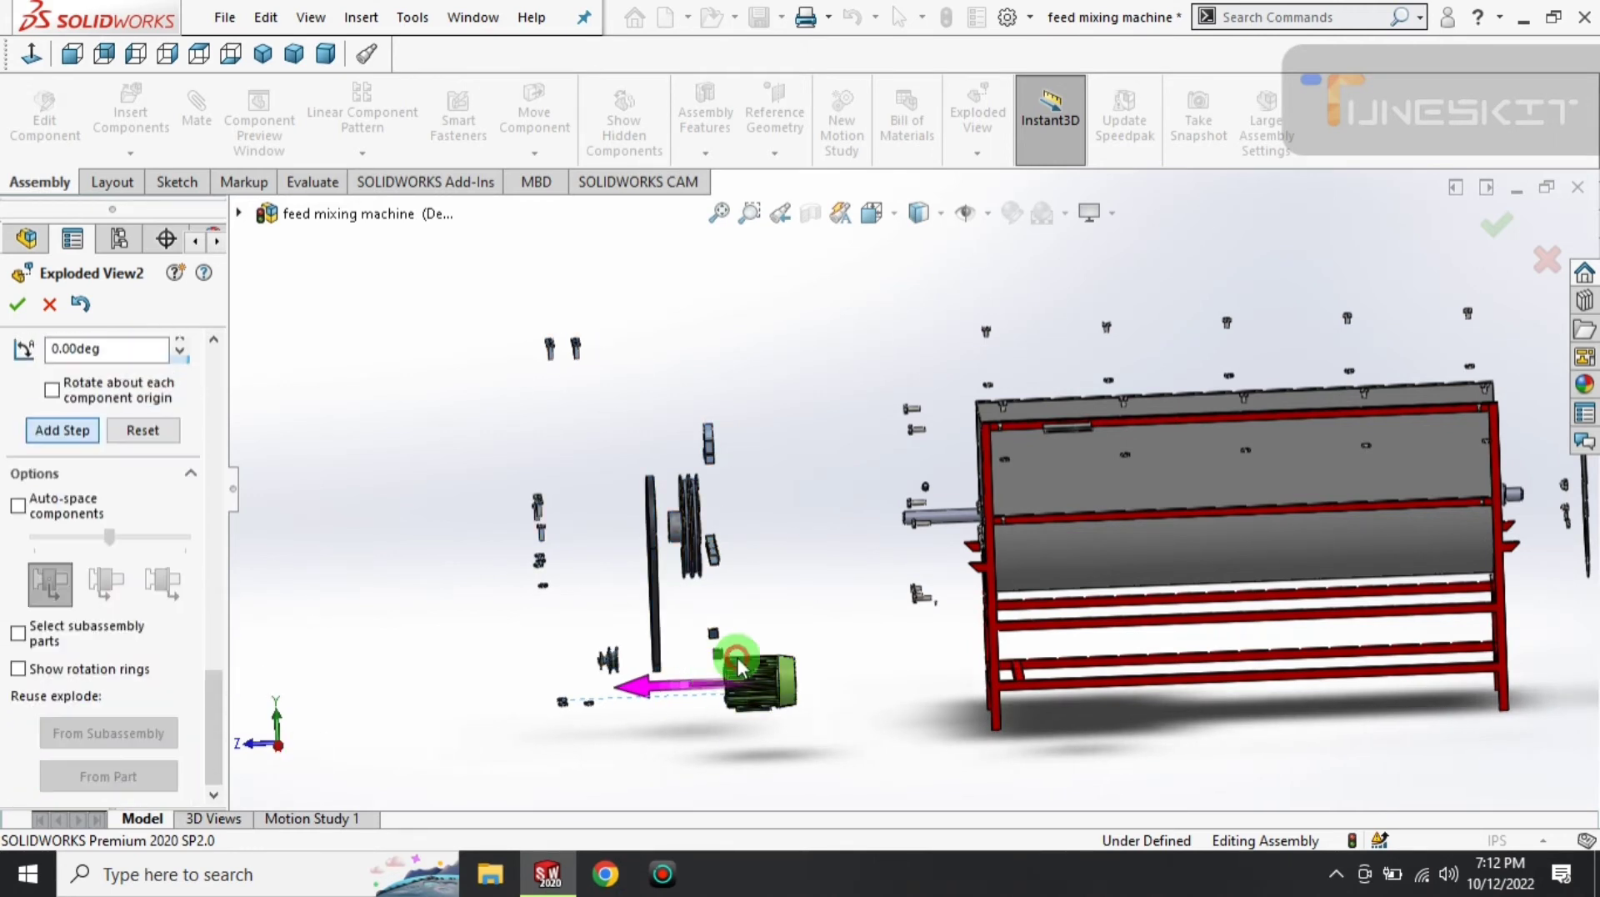
- Select the heavy hex bolts near the shaft end for a new explode step
scroll(912, 592, "down", 2)
scroll(1000, 518, "down", 4)
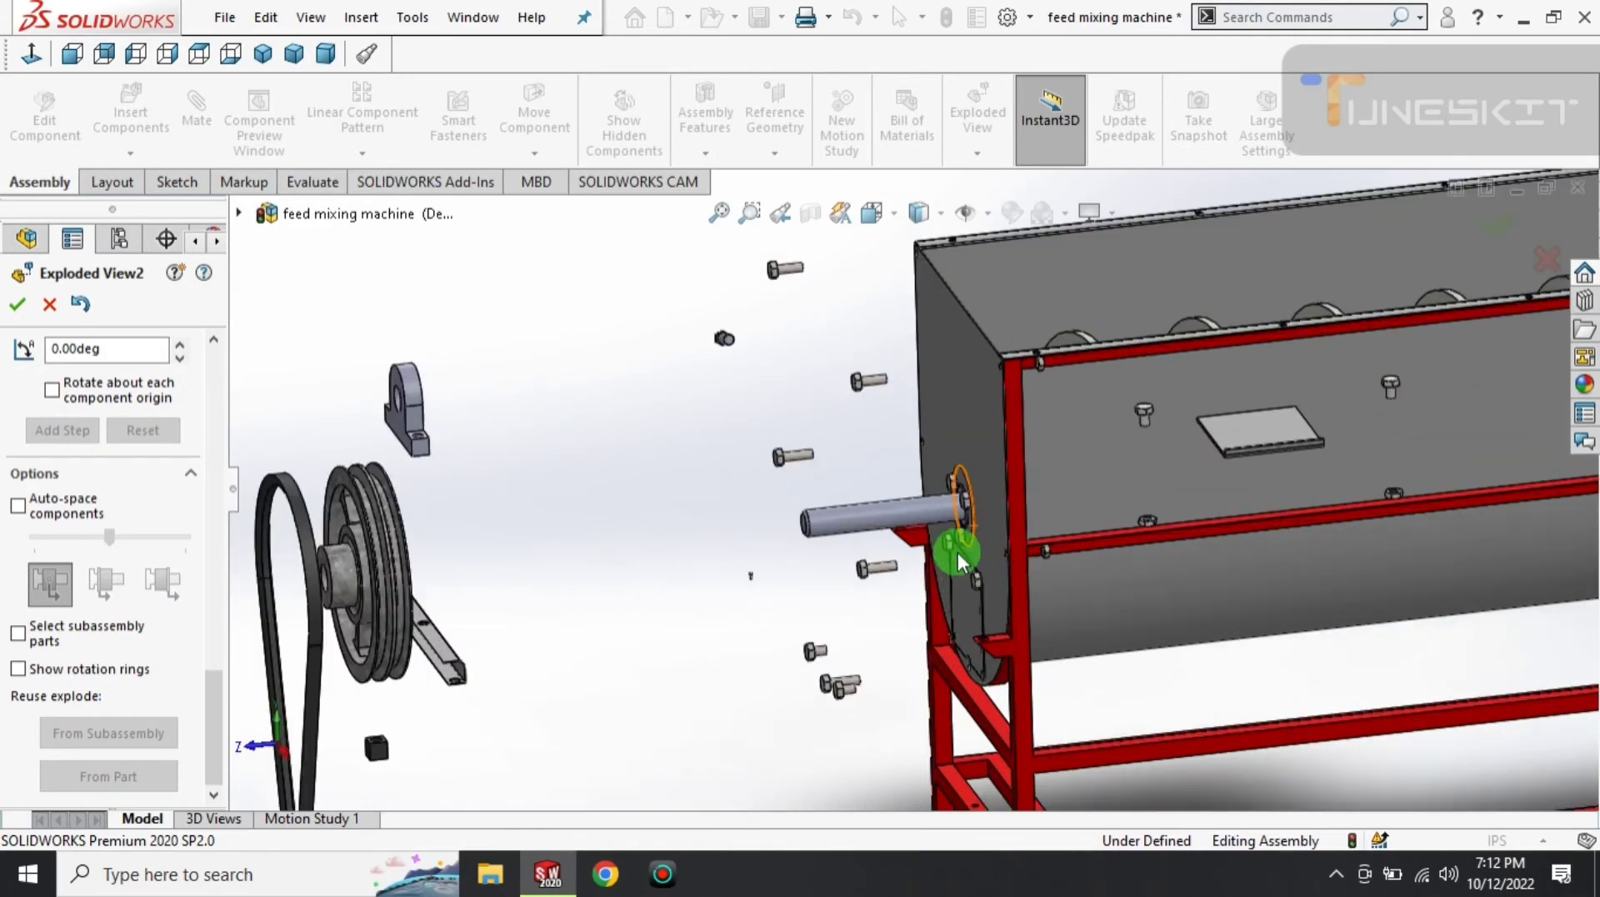
mouse_move(953, 553)
middle_mouse_down()
mouse_move(893, 555)
mouse_move(914, 600)
mouse_move(883, 556)
mouse_move(885, 597)
mouse_move(897, 547)
mouse_move(898, 573)
middle_mouse_up()
scroll(893, 555, "up", 3)
scroll(914, 600, "up", 2)
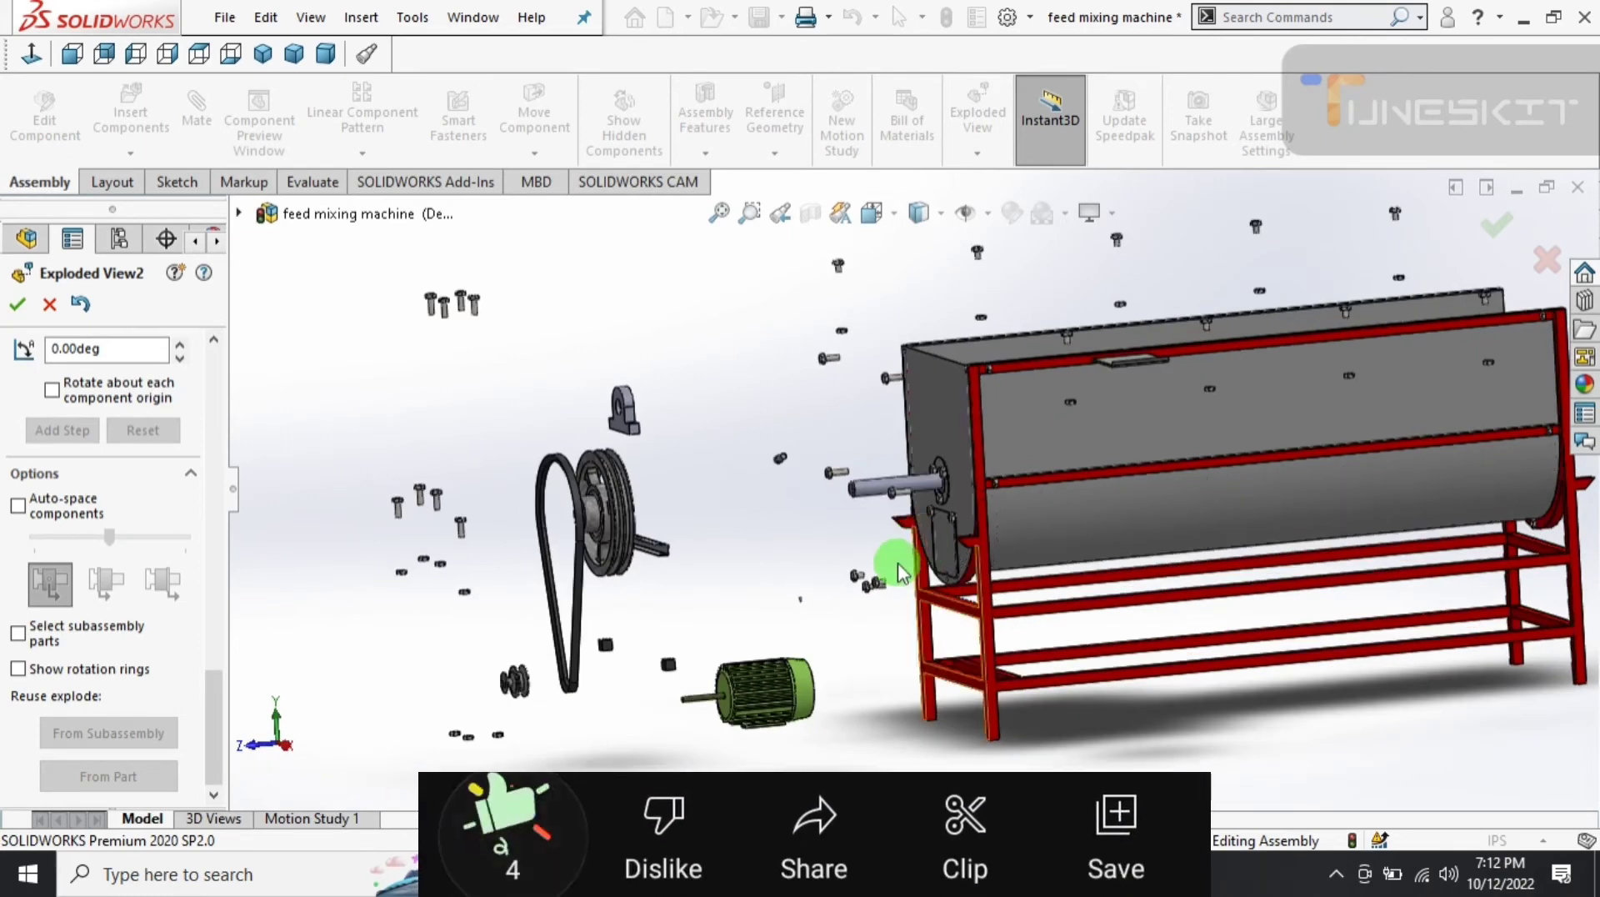
left_click_drag(898, 560, 869, 595)
middle_click_drag(833, 364, 854, 398)
left_click(846, 439)
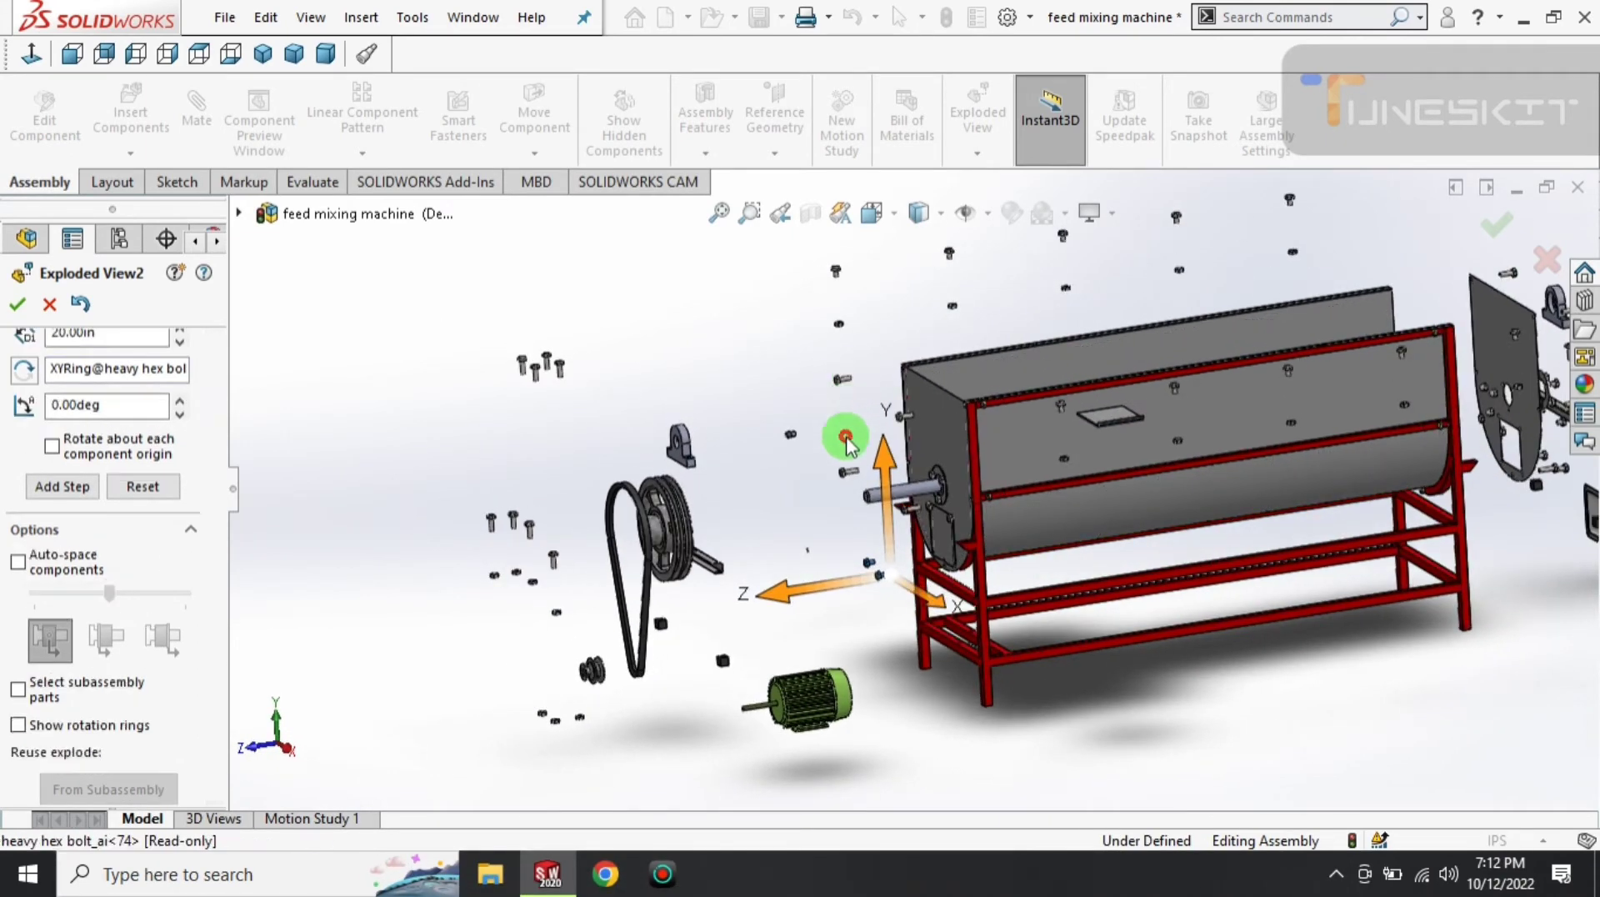
left_click(847, 478)
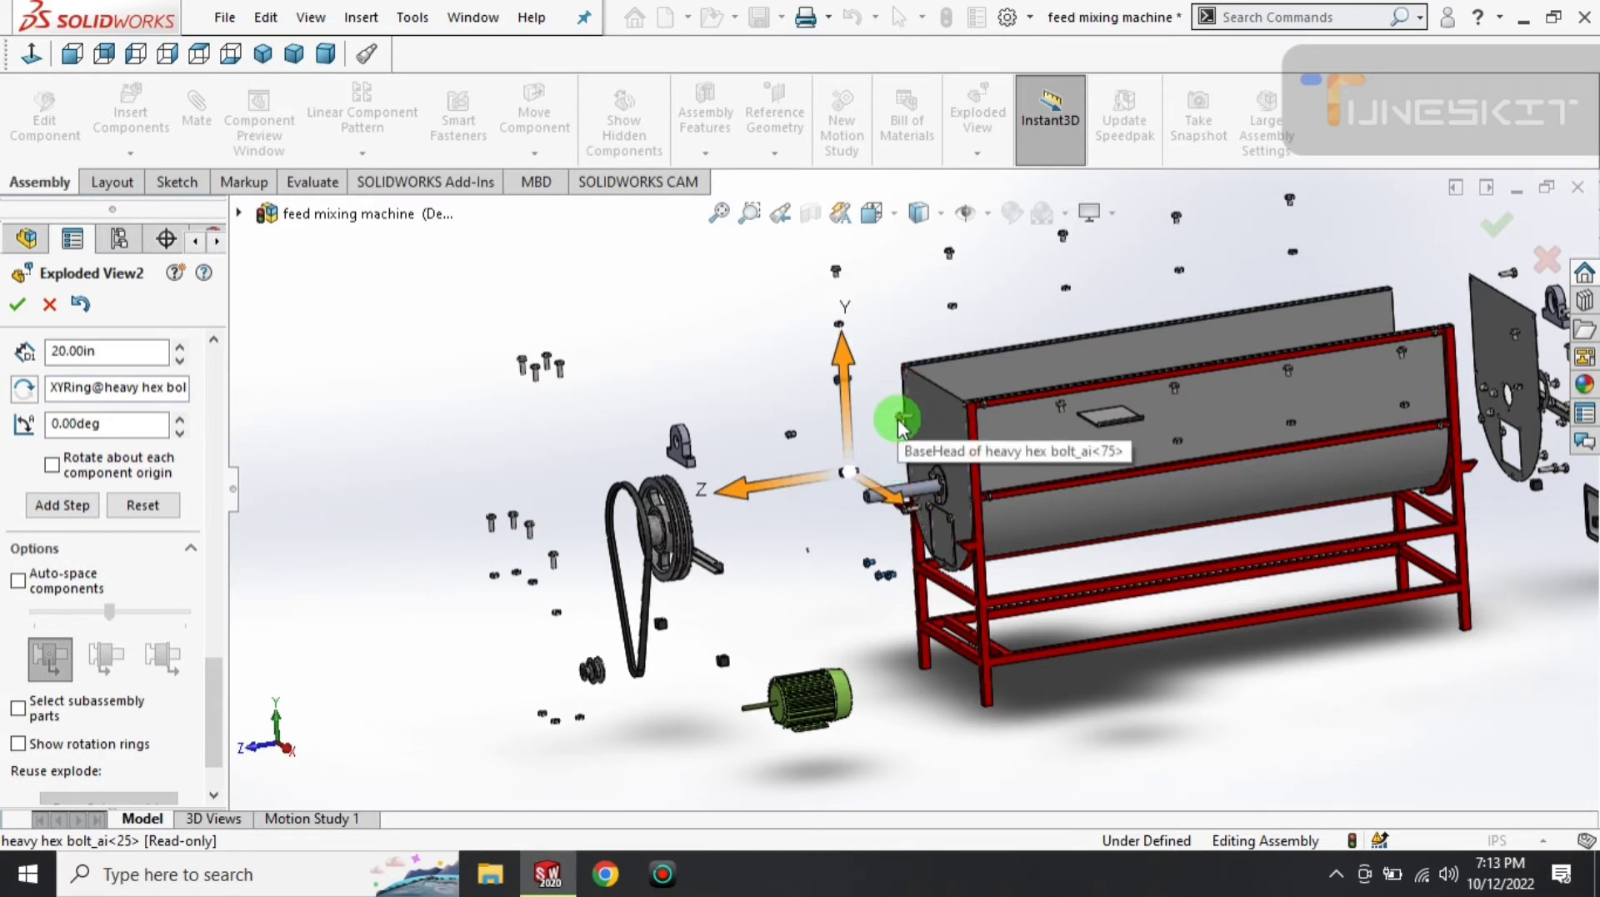
left_click(900, 426)
left_click(891, 525)
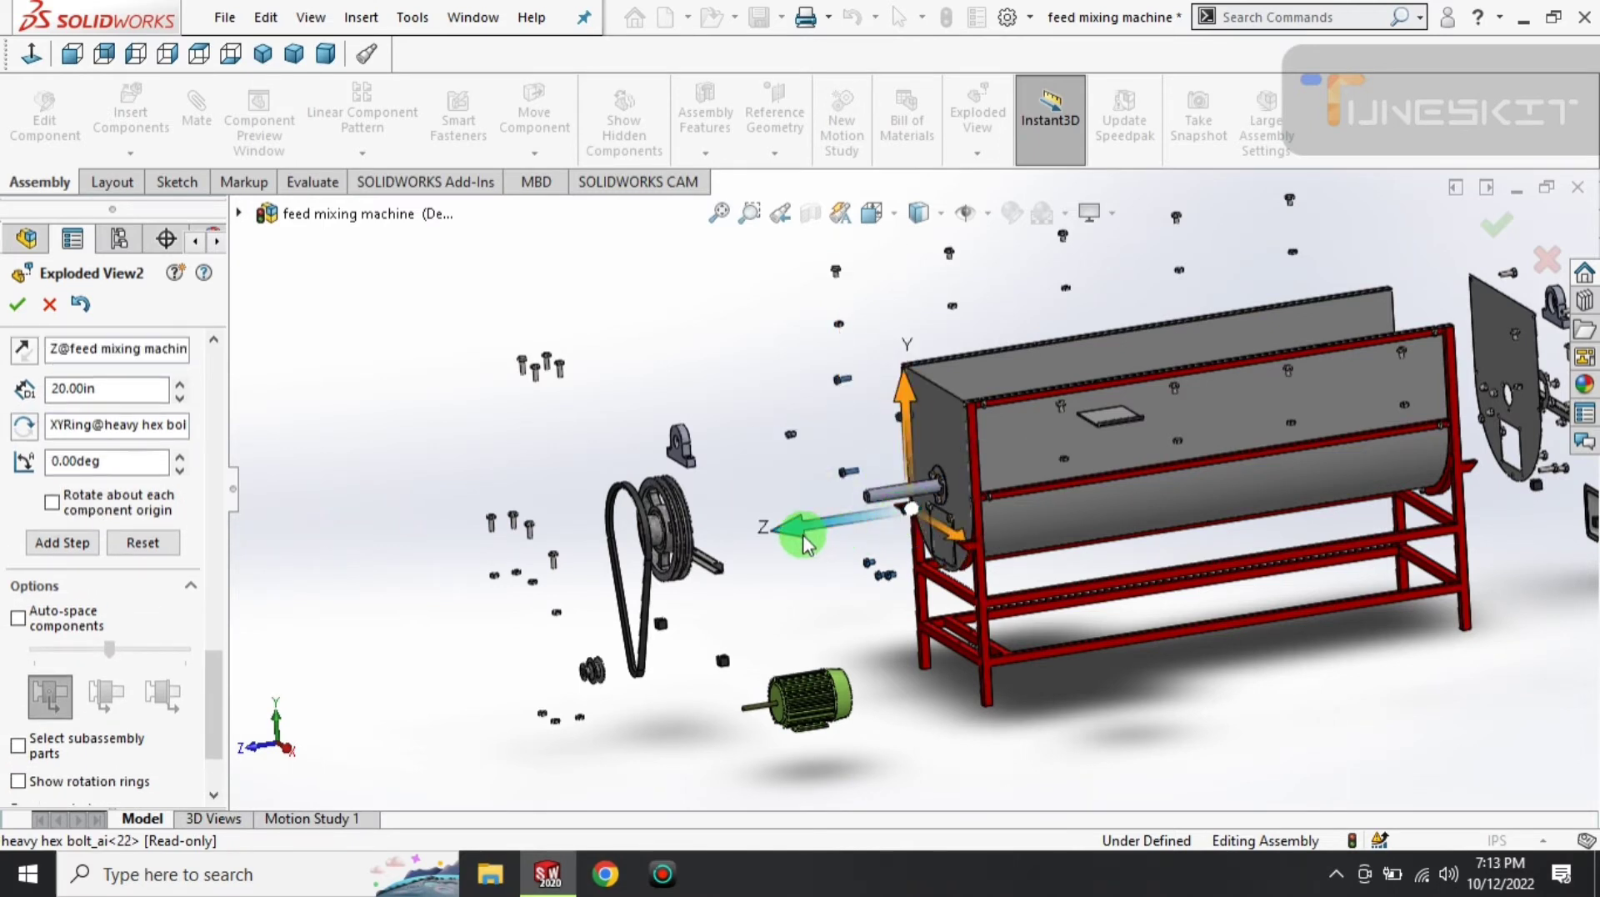
- Move the selected bolts 20 in out along Z as Explode Step41
left_click_drag(804, 543, 662, 567)
scroll(89, 696, "up", 2)
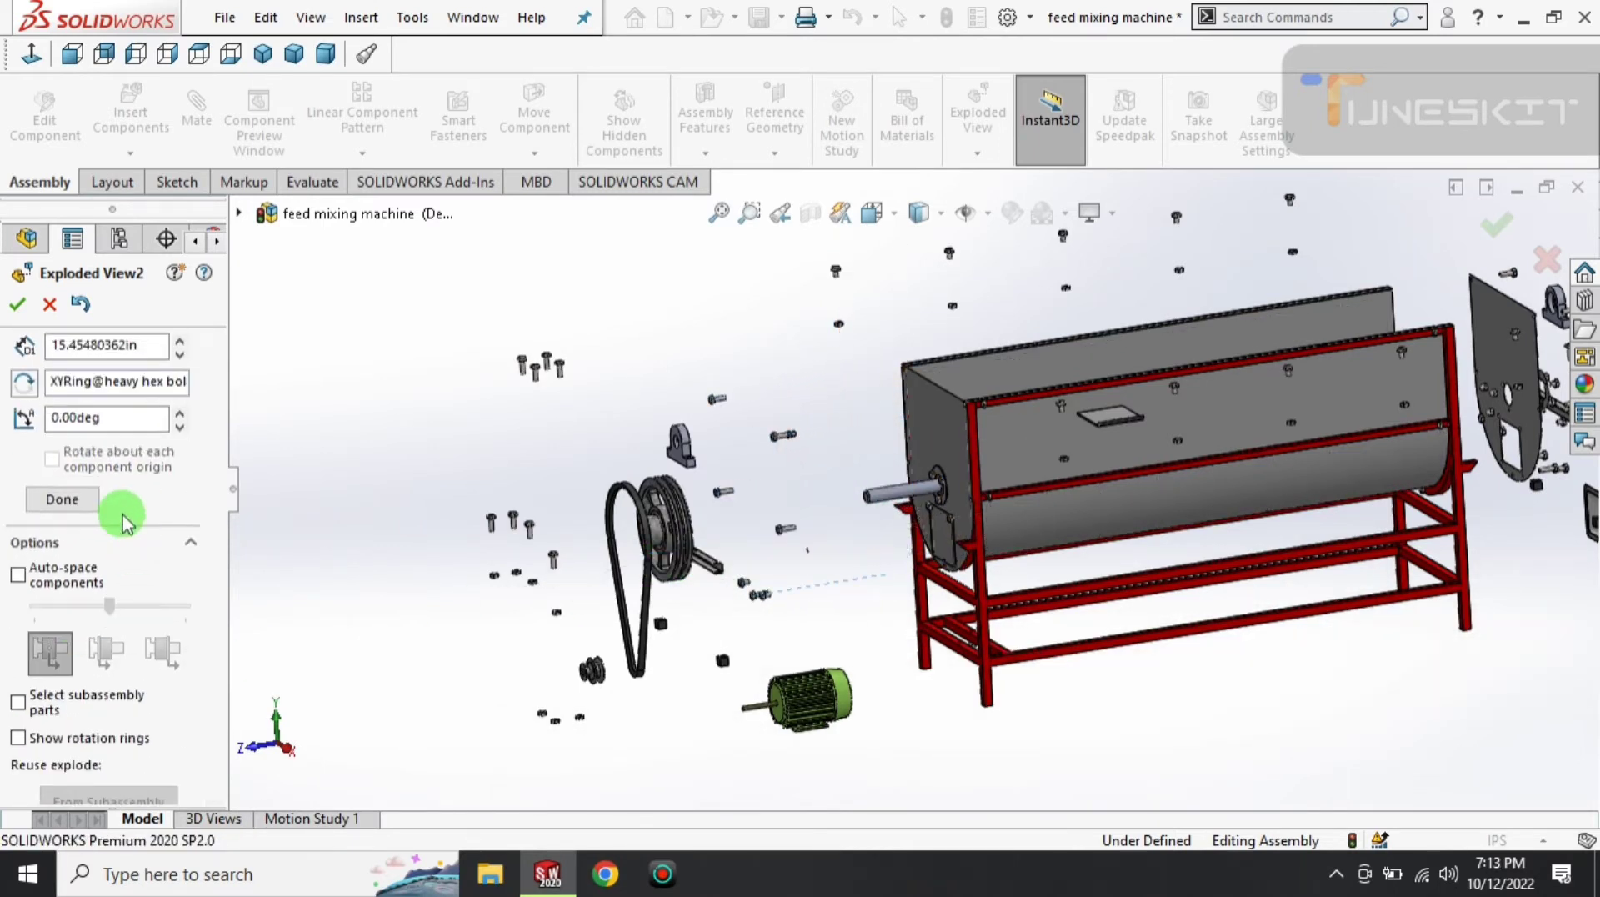
left_click(100, 508)
left_click_drag(210, 616, 210, 612)
left_click(155, 690)
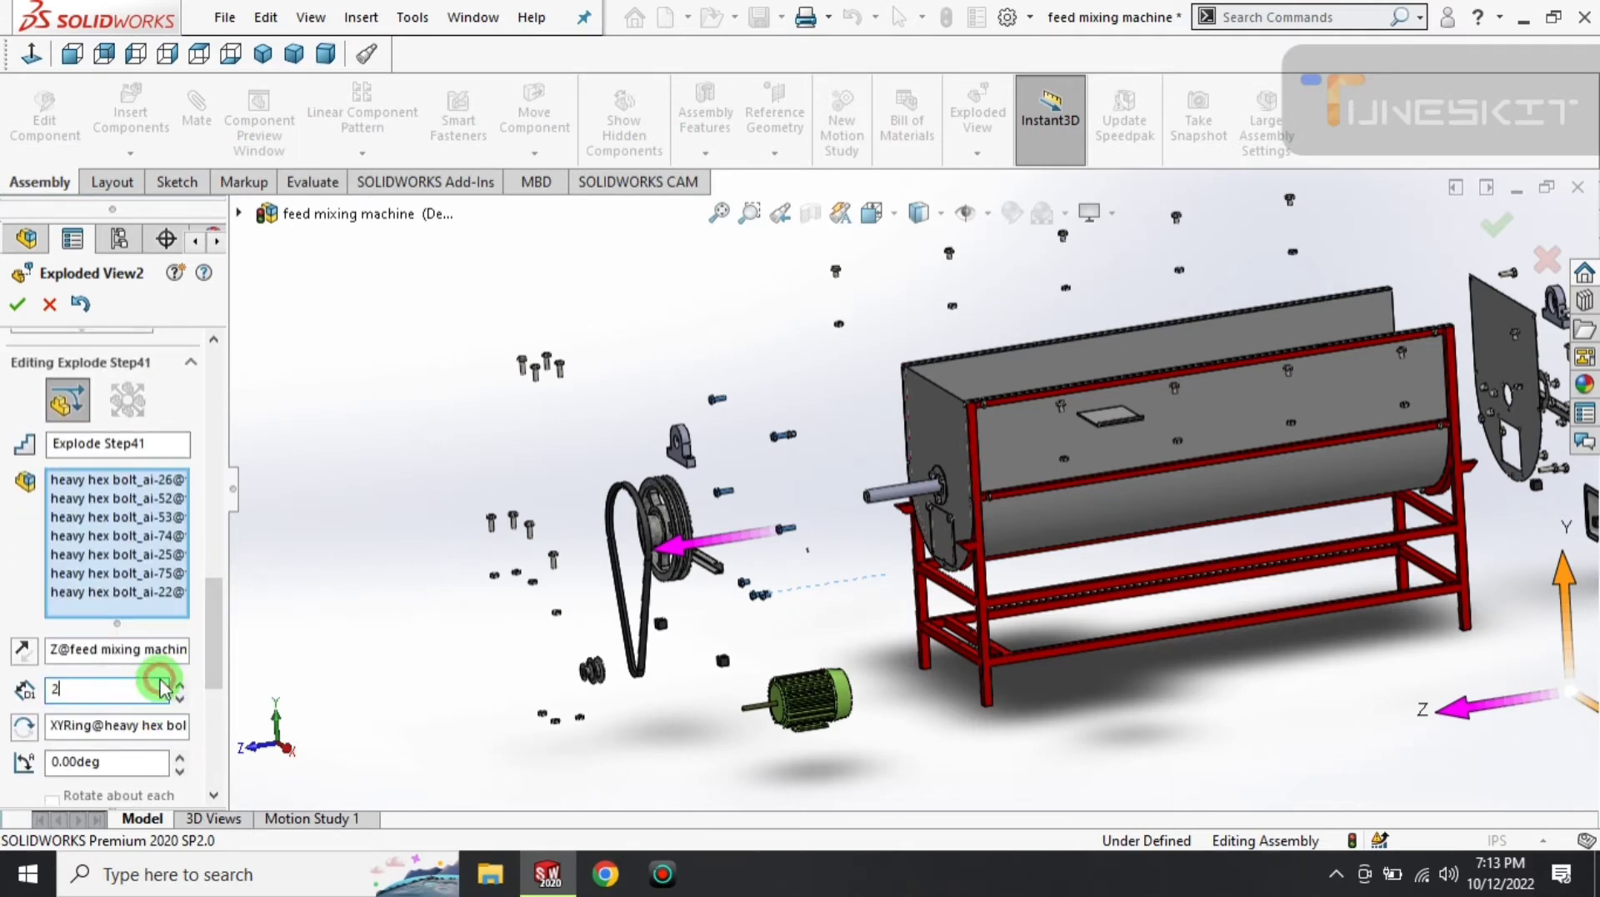
type("0")
left_click(218, 654)
middle_click_drag(550, 691, 507, 695)
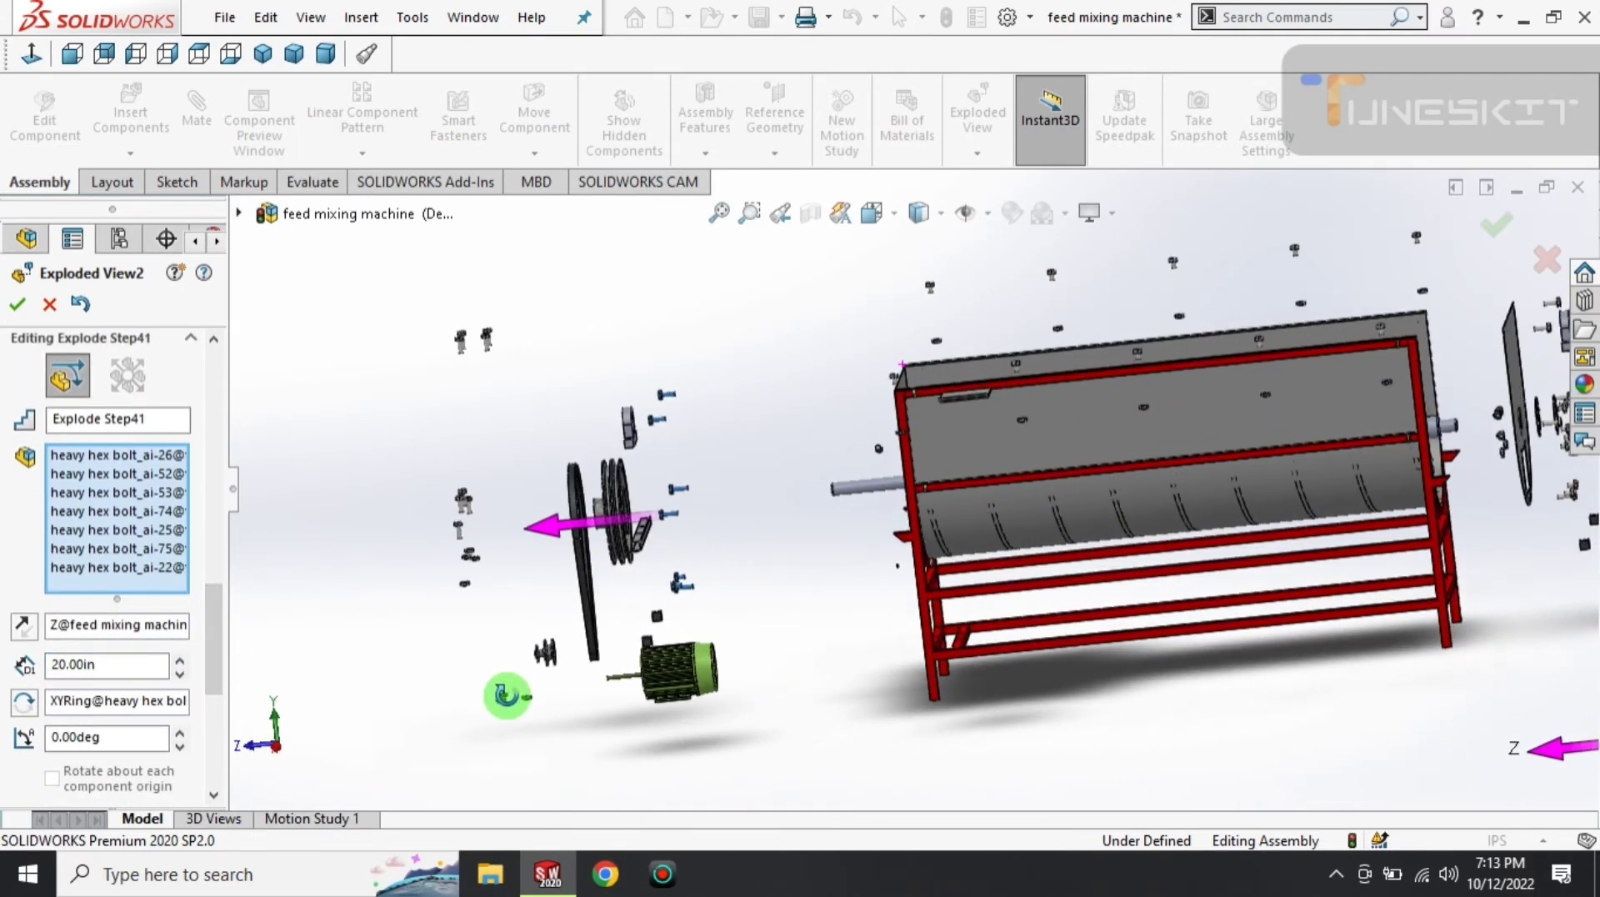
mouse_move(482, 587)
middle_mouse_down()
mouse_move(786, 554)
mouse_move(275, 412)
middle_mouse_up()
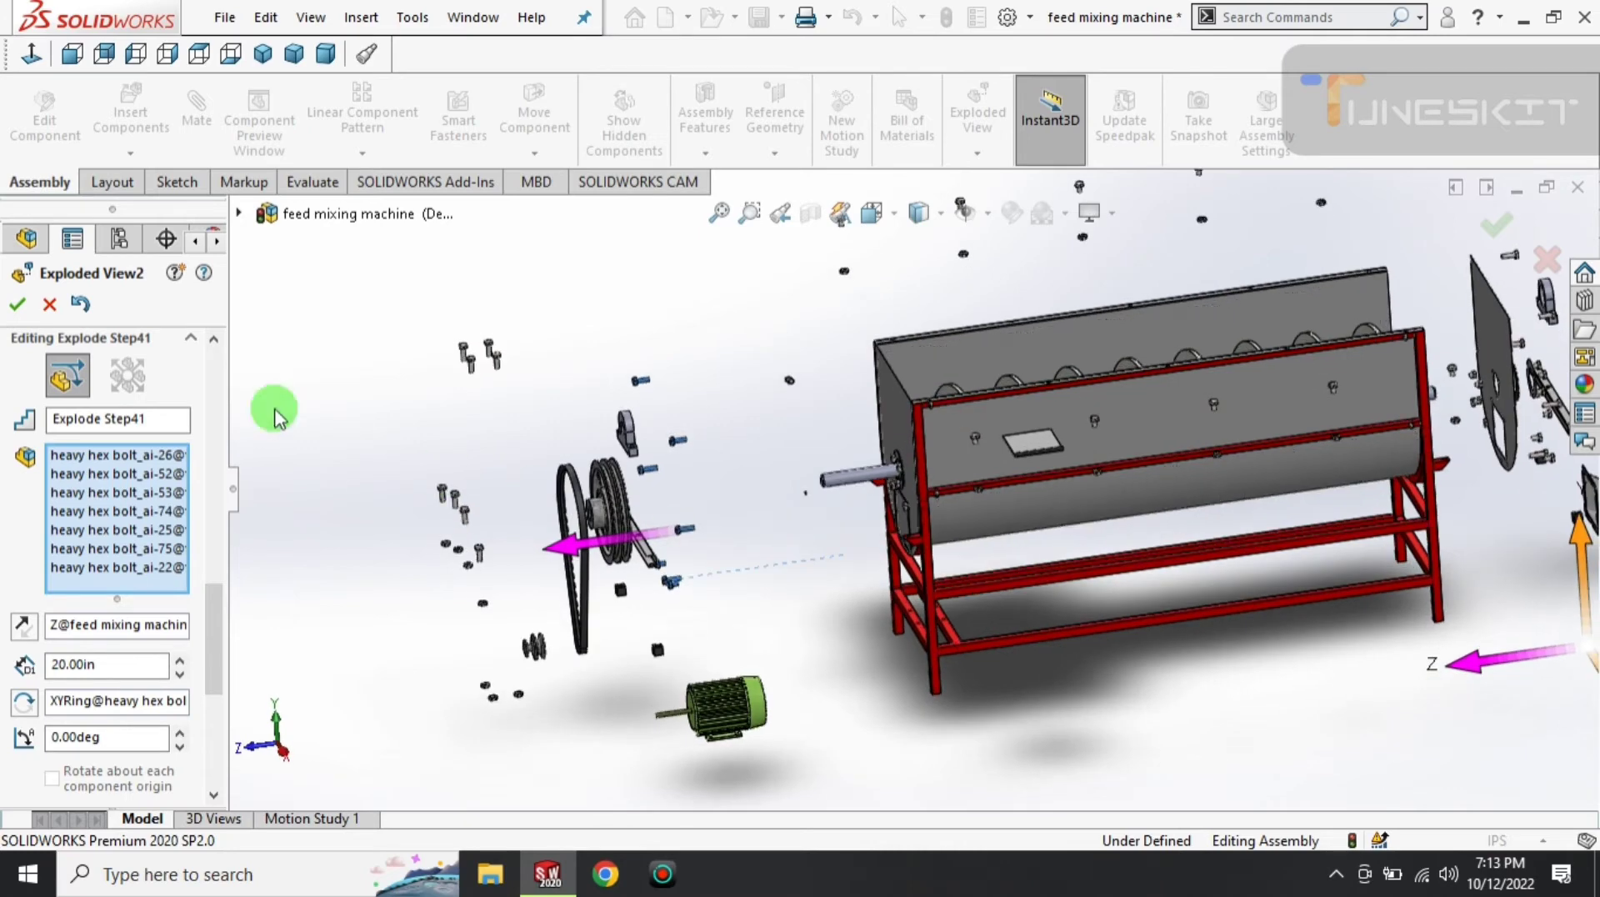
scroll(218, 667, "down", 3)
scroll(25, 643, "down", 2)
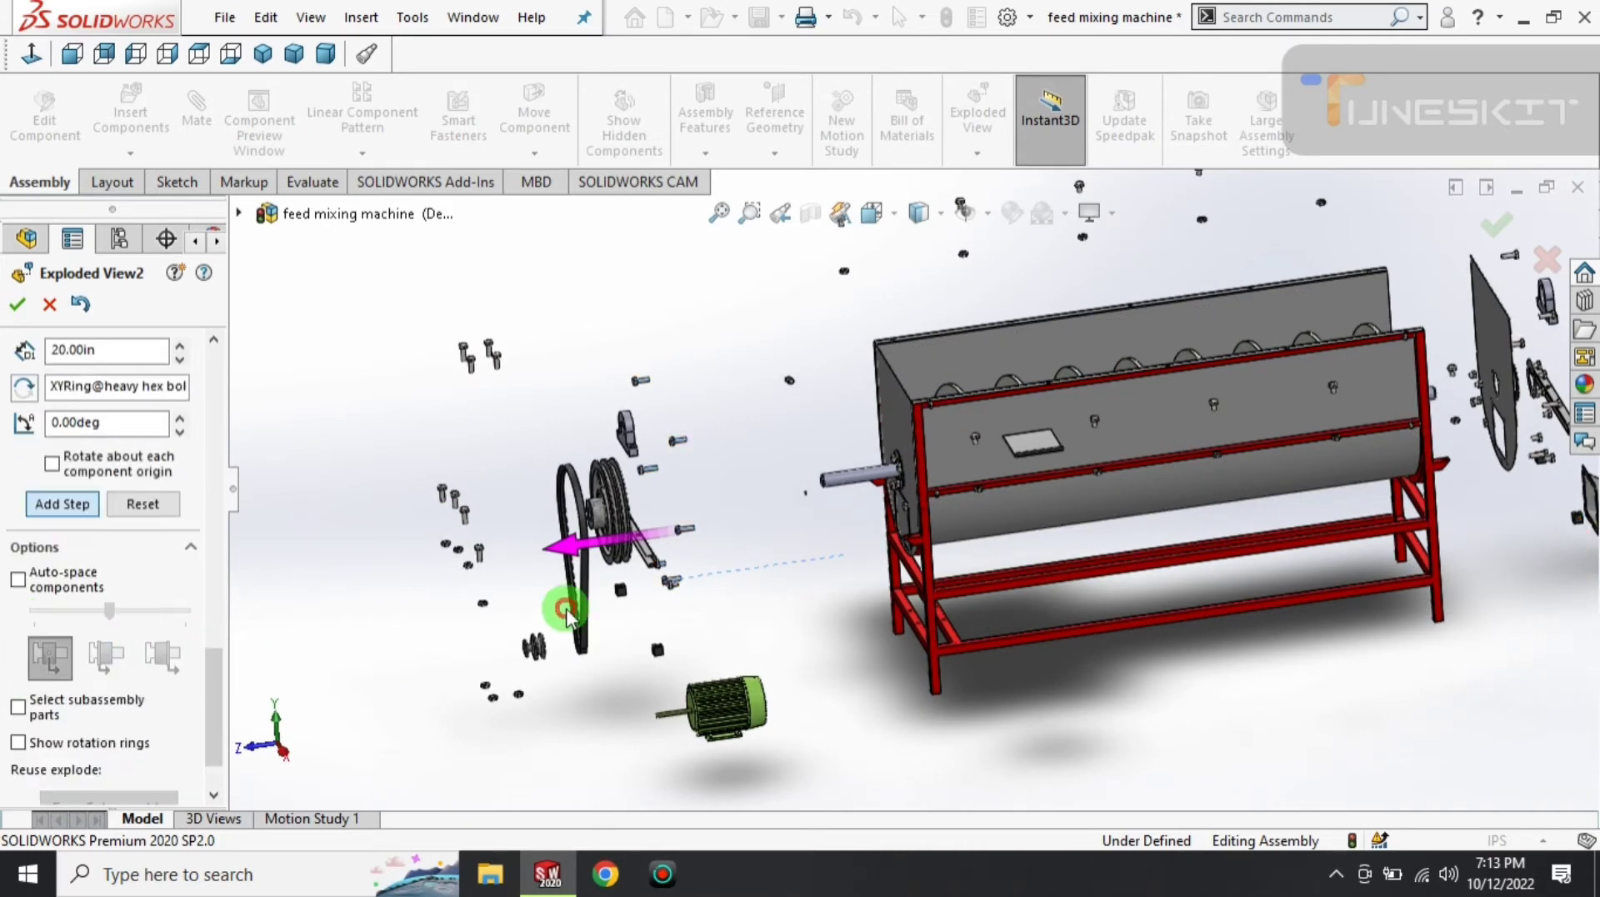
- Select the trough's end plate, cover plate, six shaft-end bolts and rubber ring for exploding
scroll(842, 484, "down", 2)
scroll(903, 522, "down", 3)
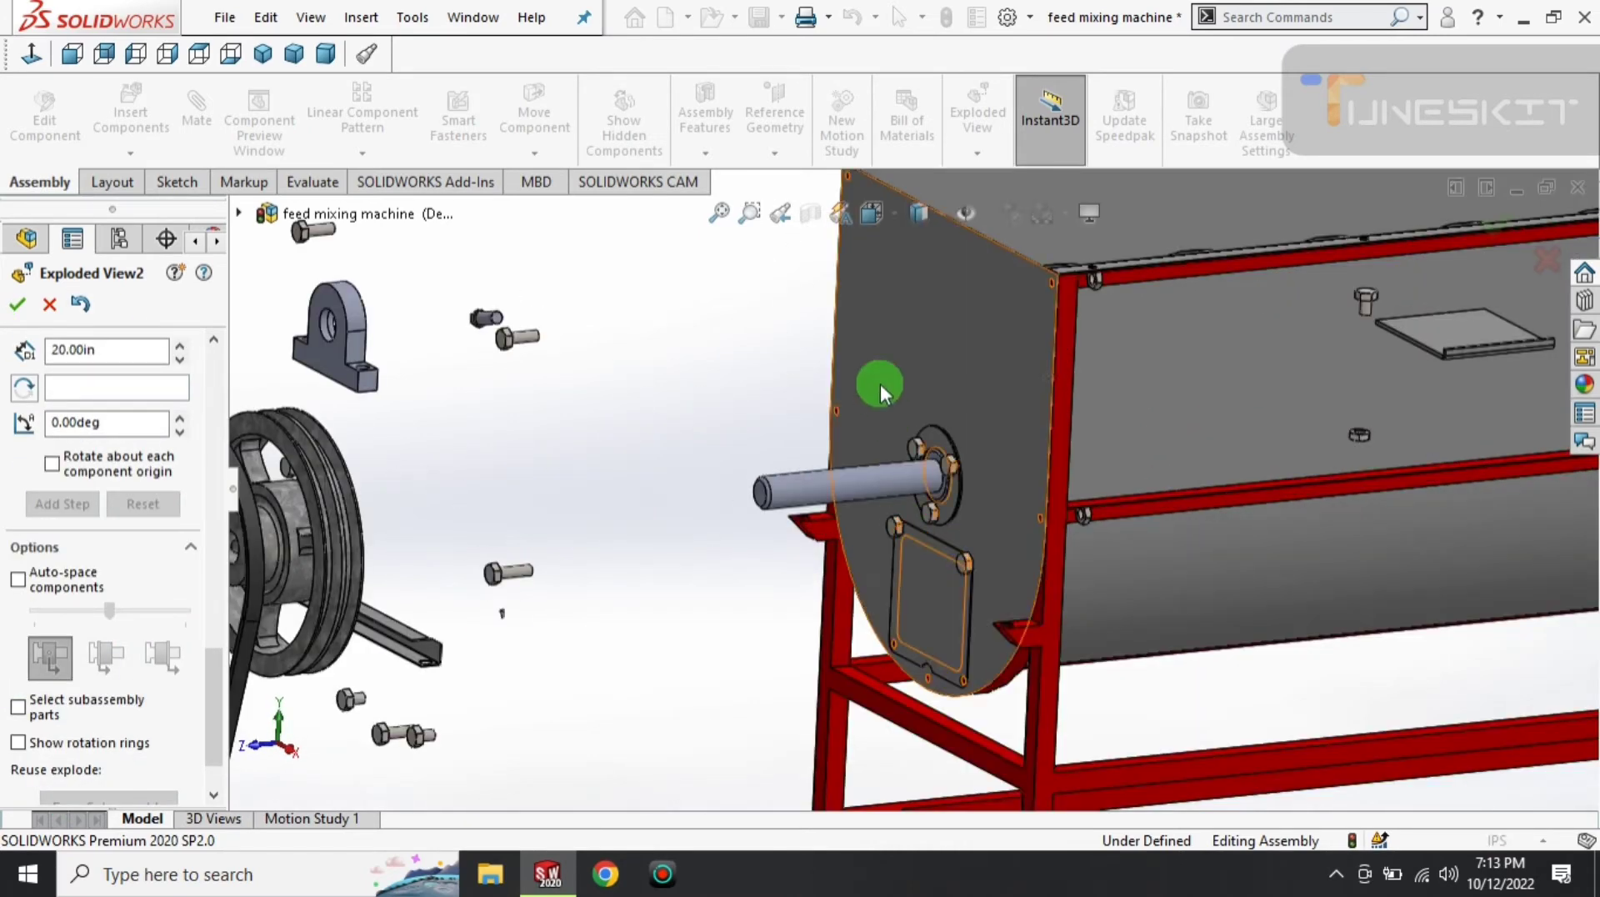
left_click(946, 527)
left_click(920, 588)
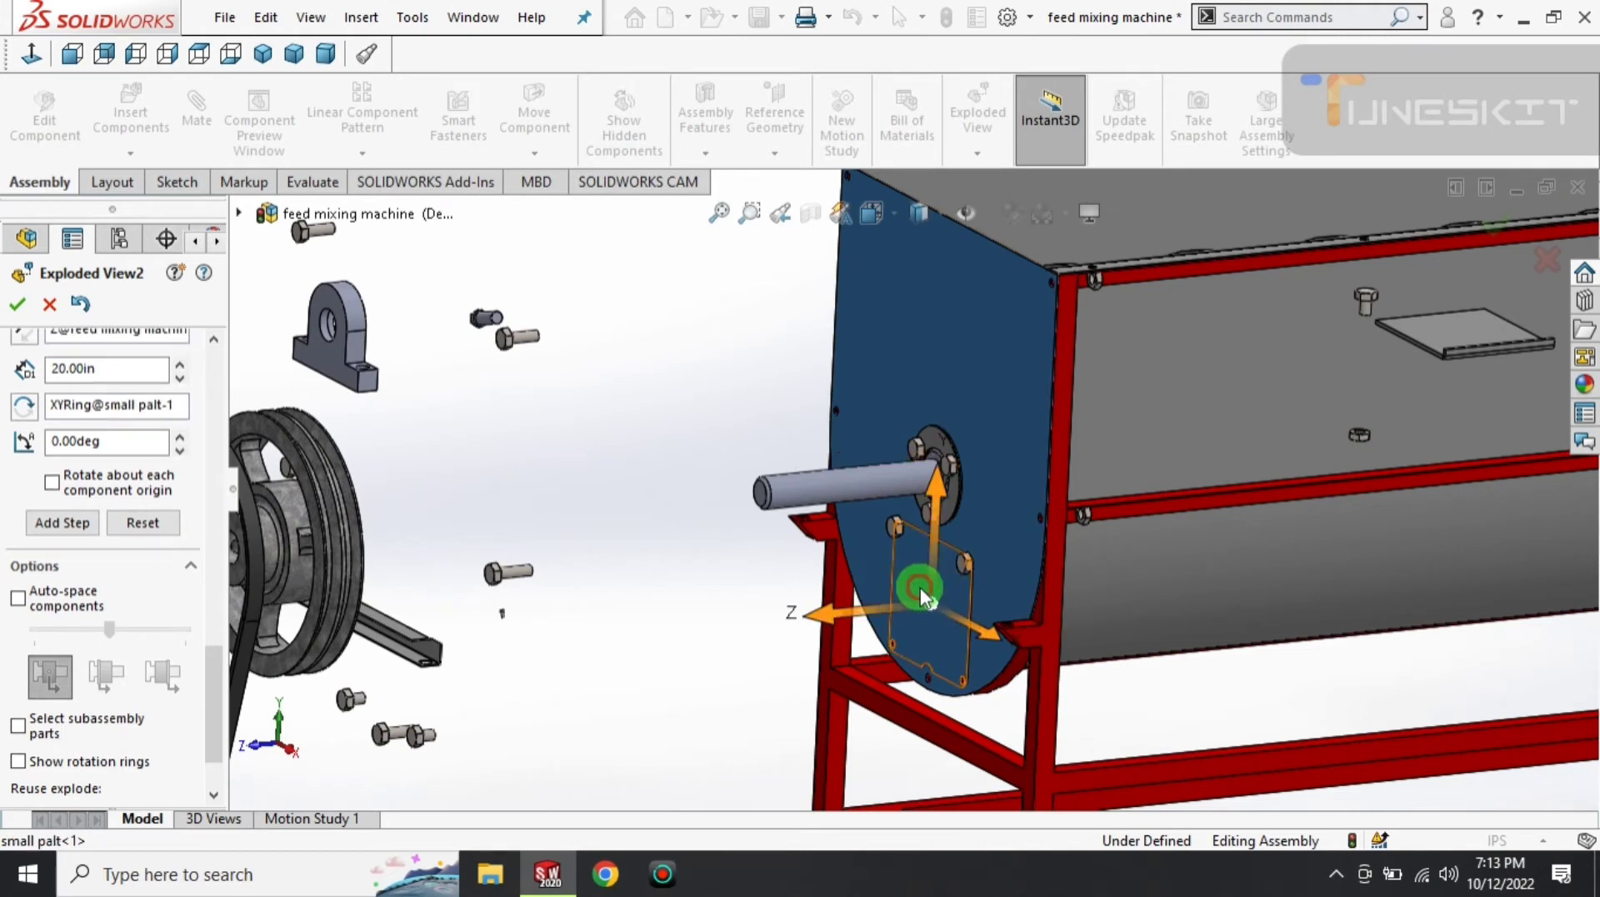
left_click(961, 563)
left_click(892, 533)
left_click(922, 448)
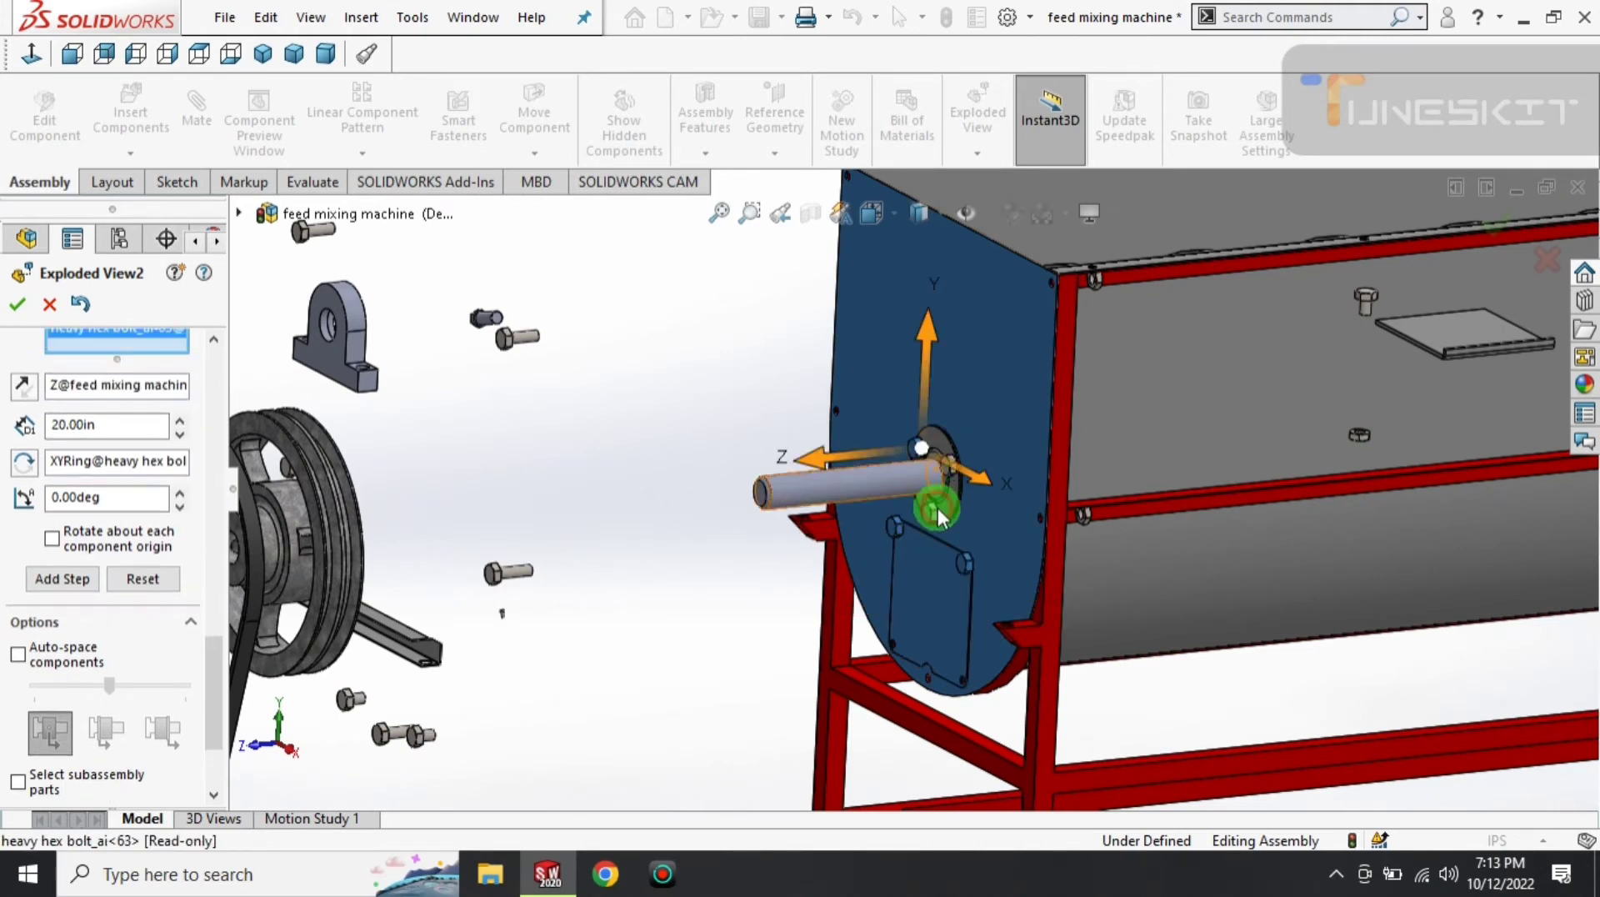
left_click(933, 510)
left_click(953, 490)
left_click(952, 476)
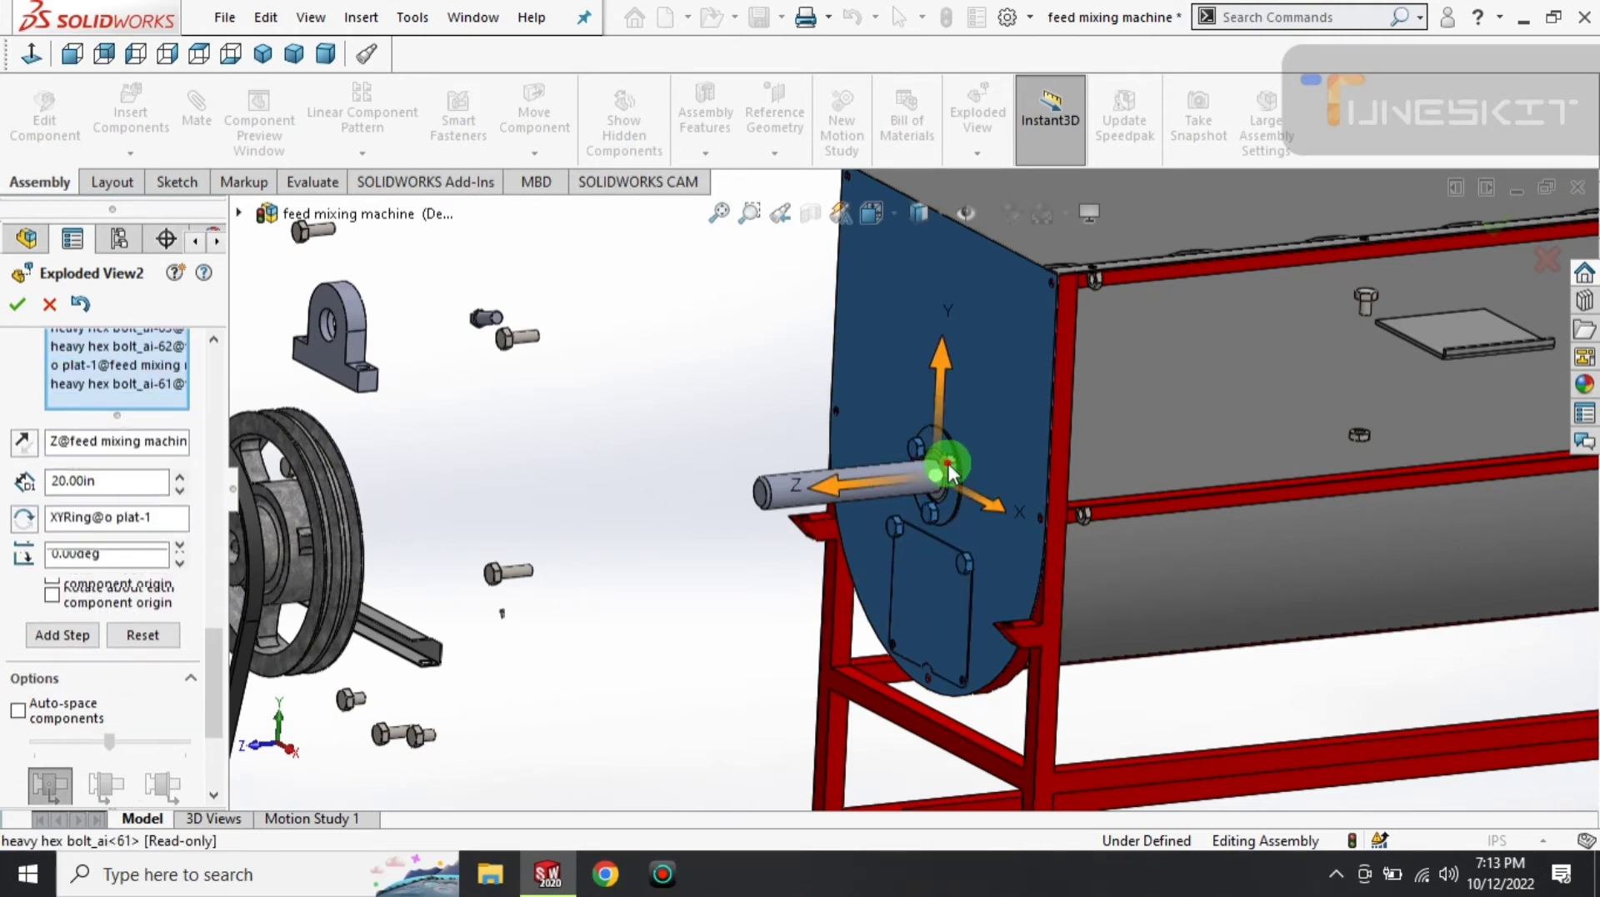
scroll(950, 471, "down", 2)
scroll(958, 500, "down", 3)
left_click(957, 537)
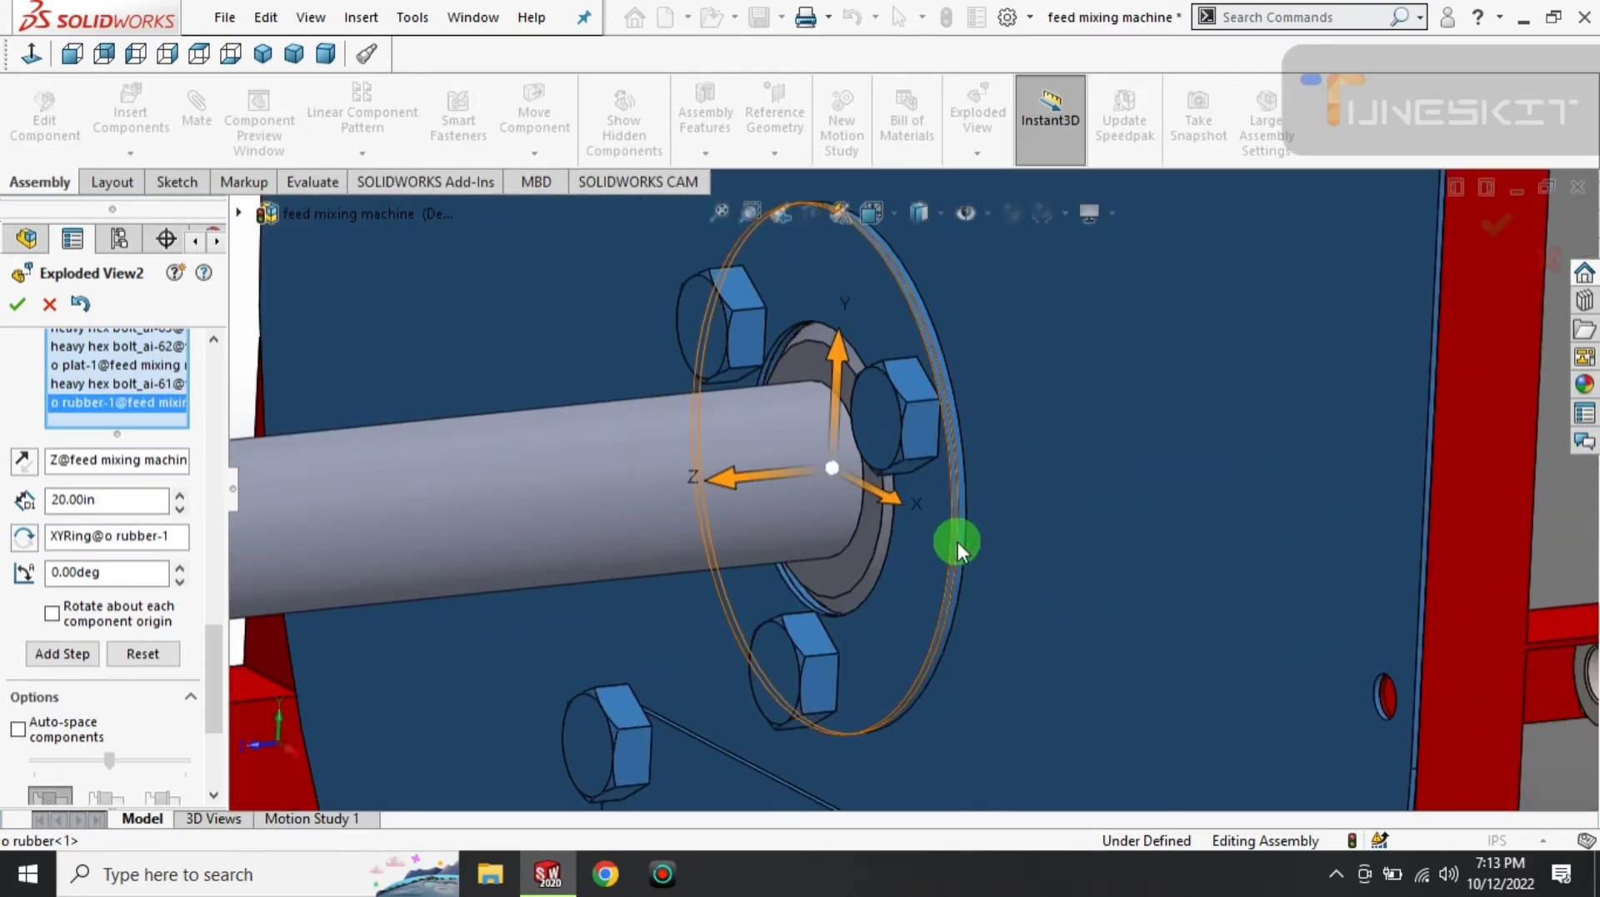
scroll(957, 540, "up", 3)
scroll(957, 537, "up", 3)
- Add the acorn nuts and heavy hex jam nut under the trough to the selection
middle_click_drag(1056, 468, 981, 635)
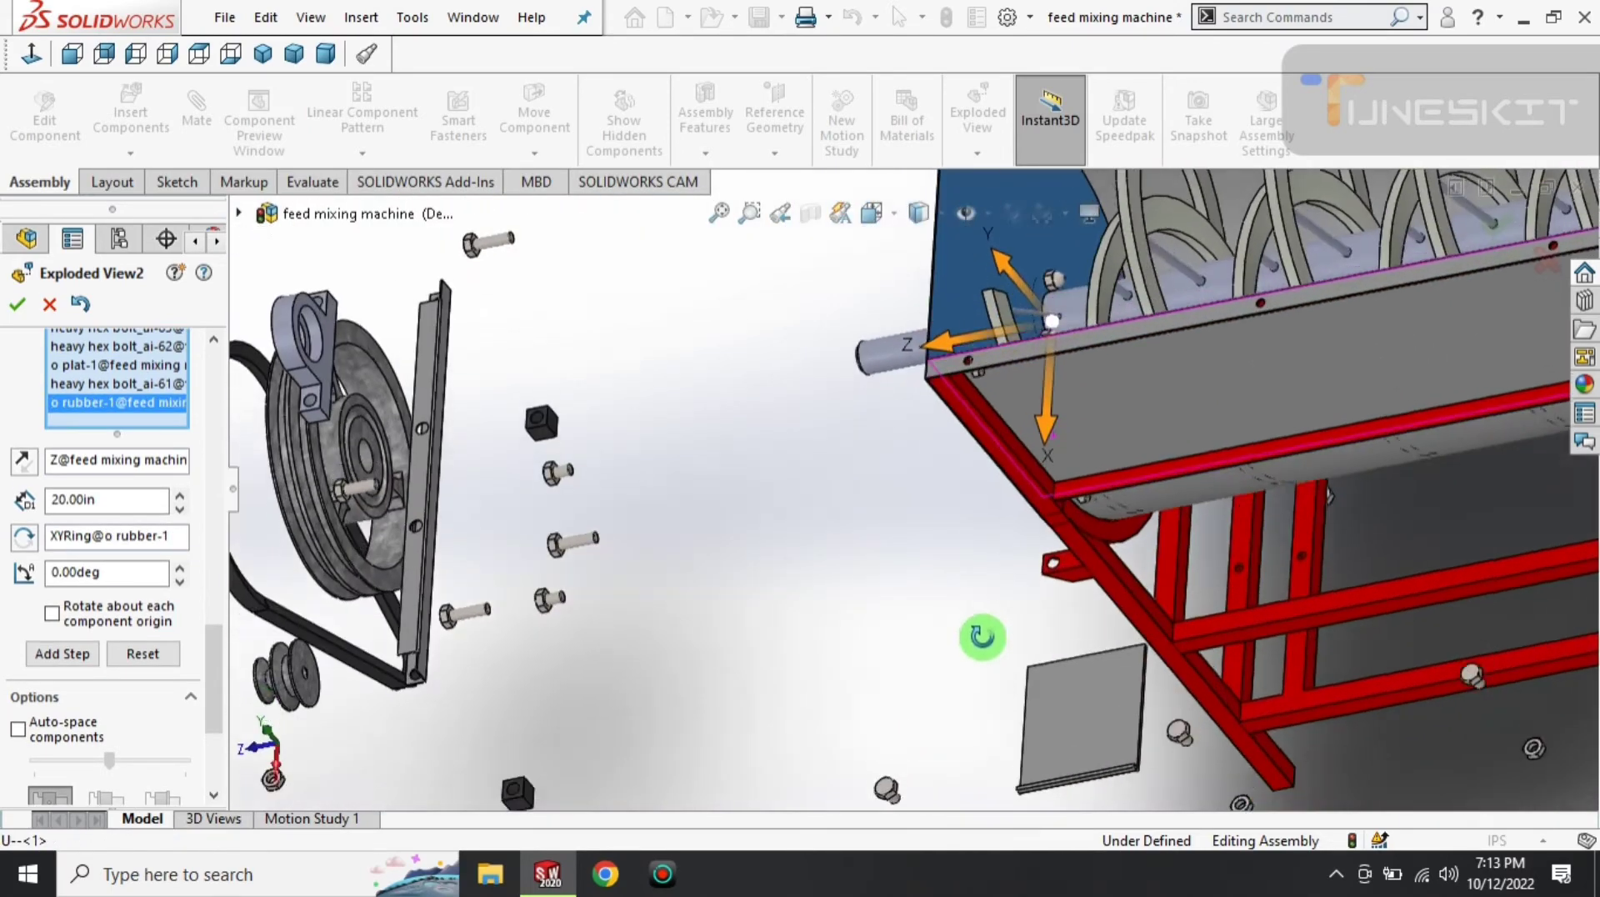
scroll(1014, 319, "down", 2)
scroll(1015, 318, "down", 3)
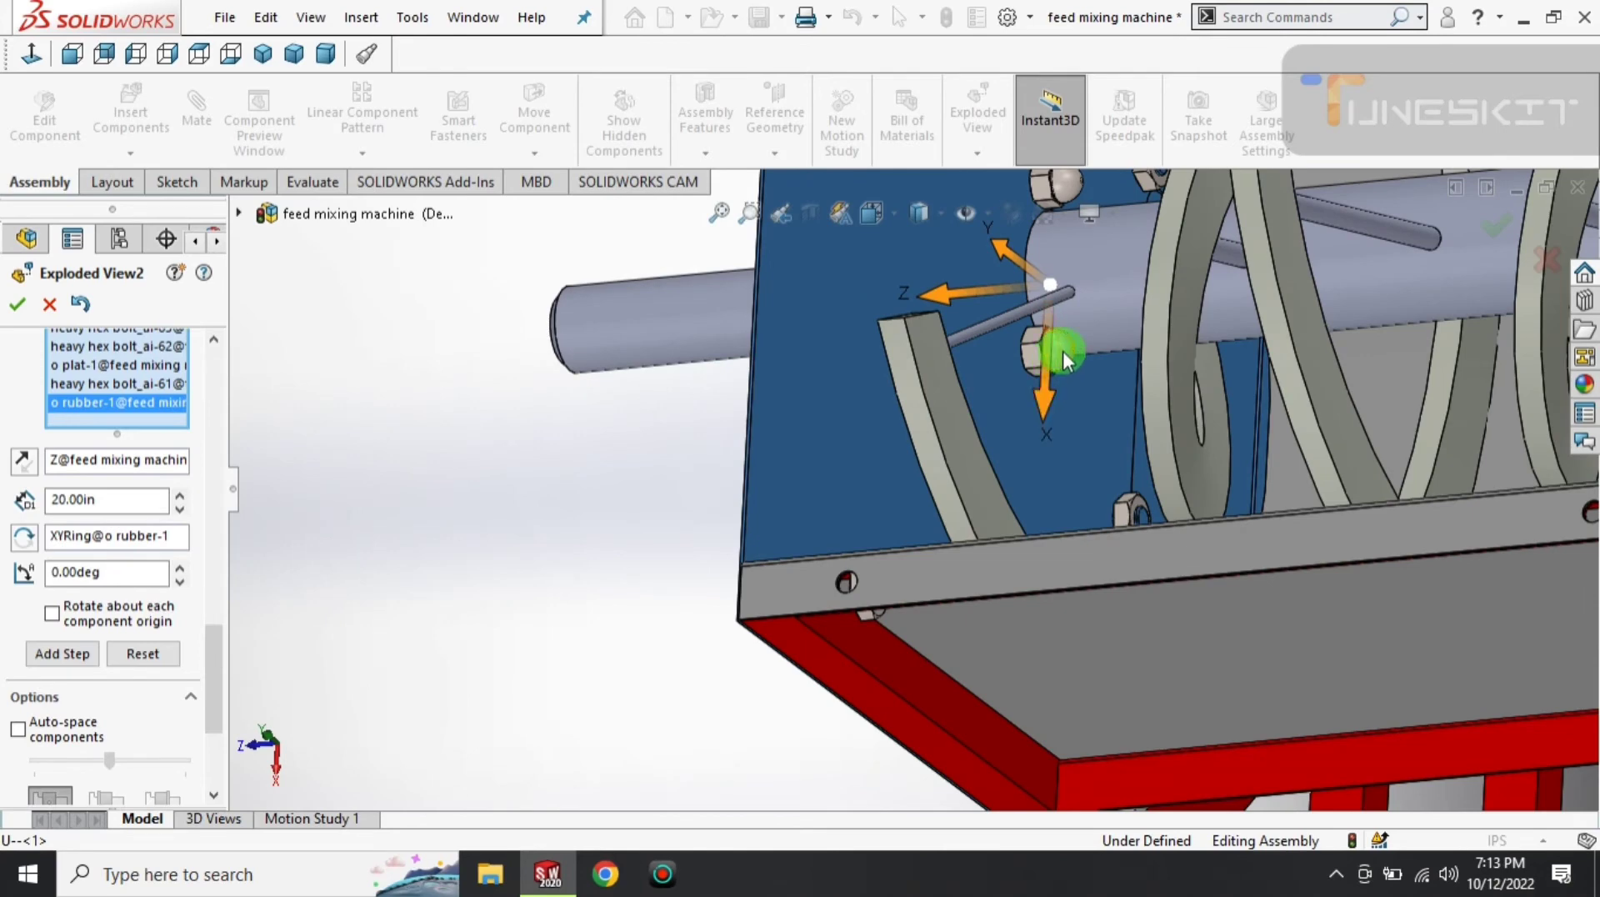
left_click(1063, 351)
left_click(1129, 513)
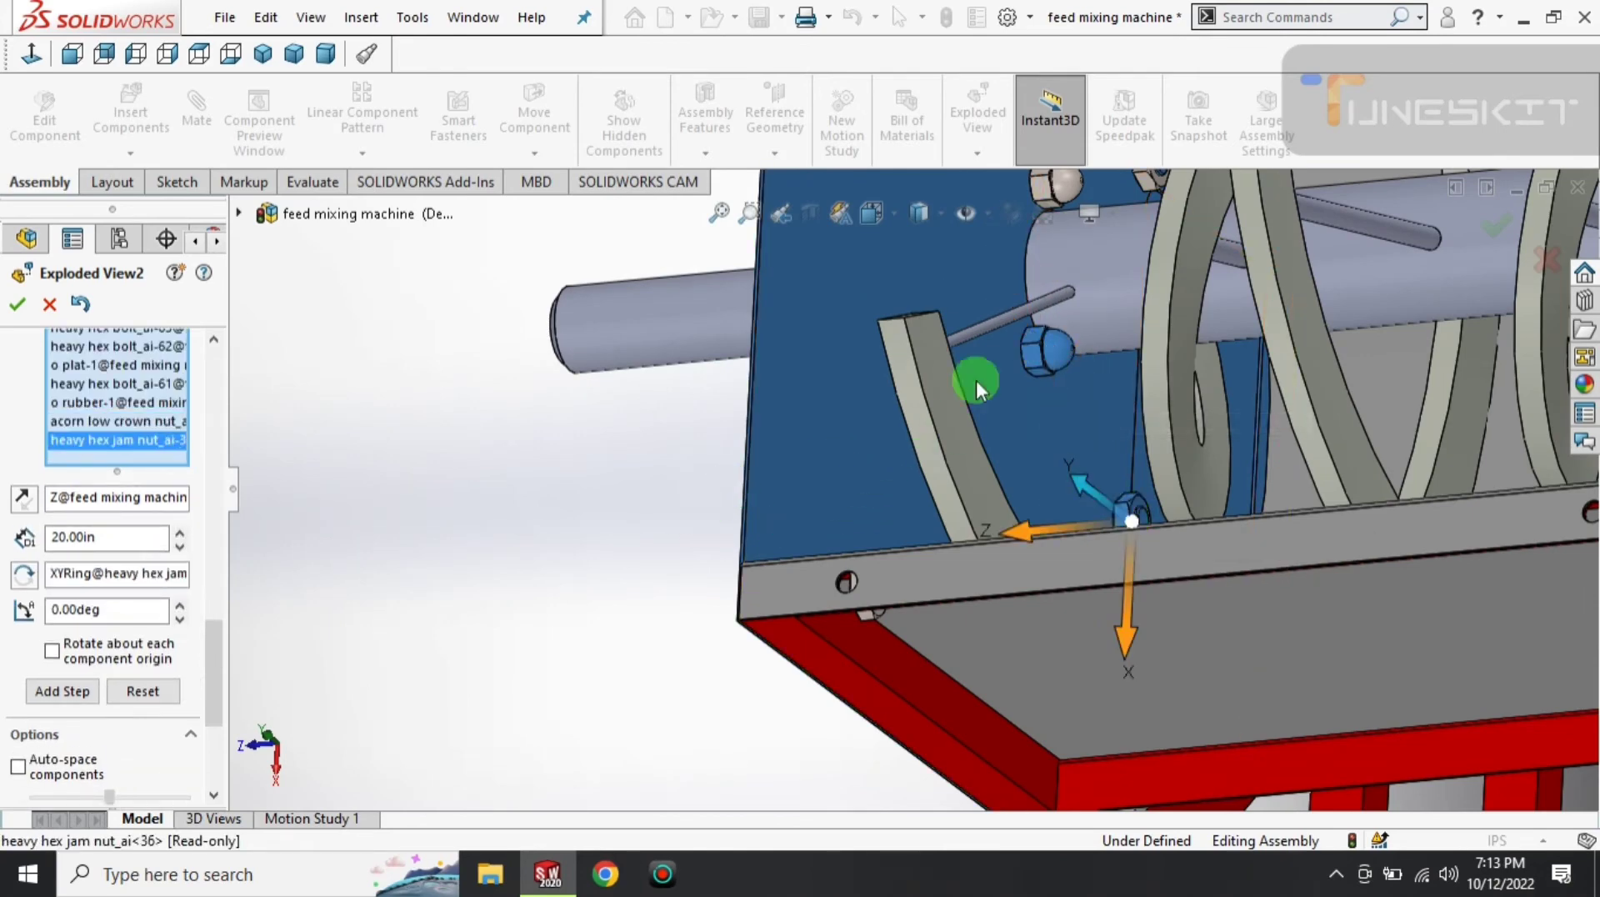
left_click(1048, 350)
middle_click_drag(939, 475, 995, 278)
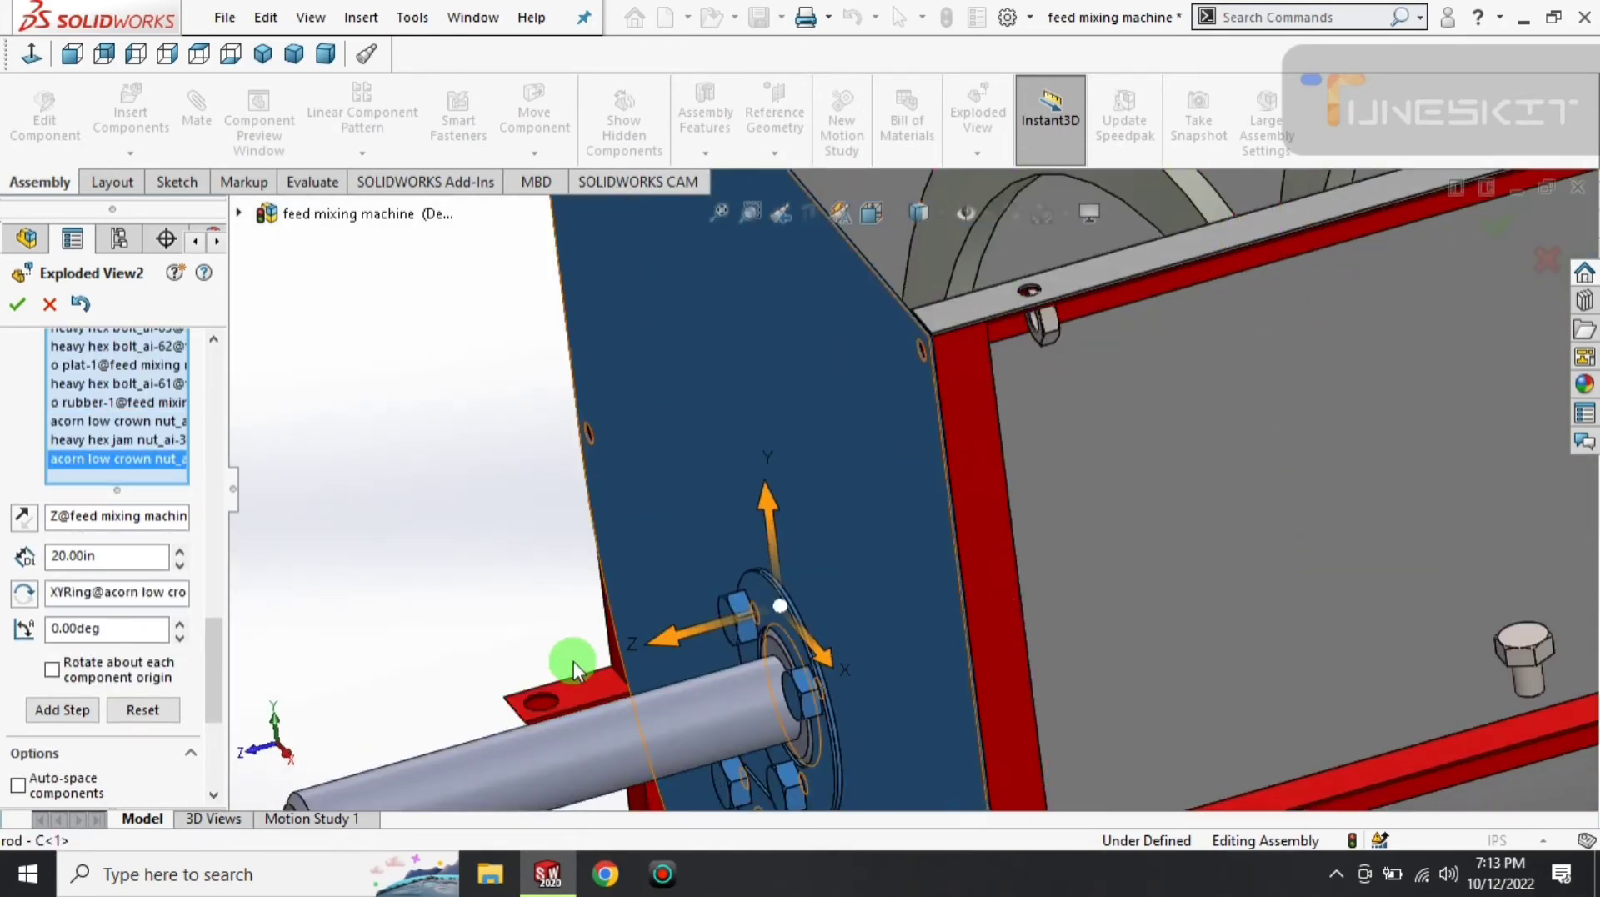
- In Isometric view, move the end plate group 15 in out along Z
left_click(263, 54)
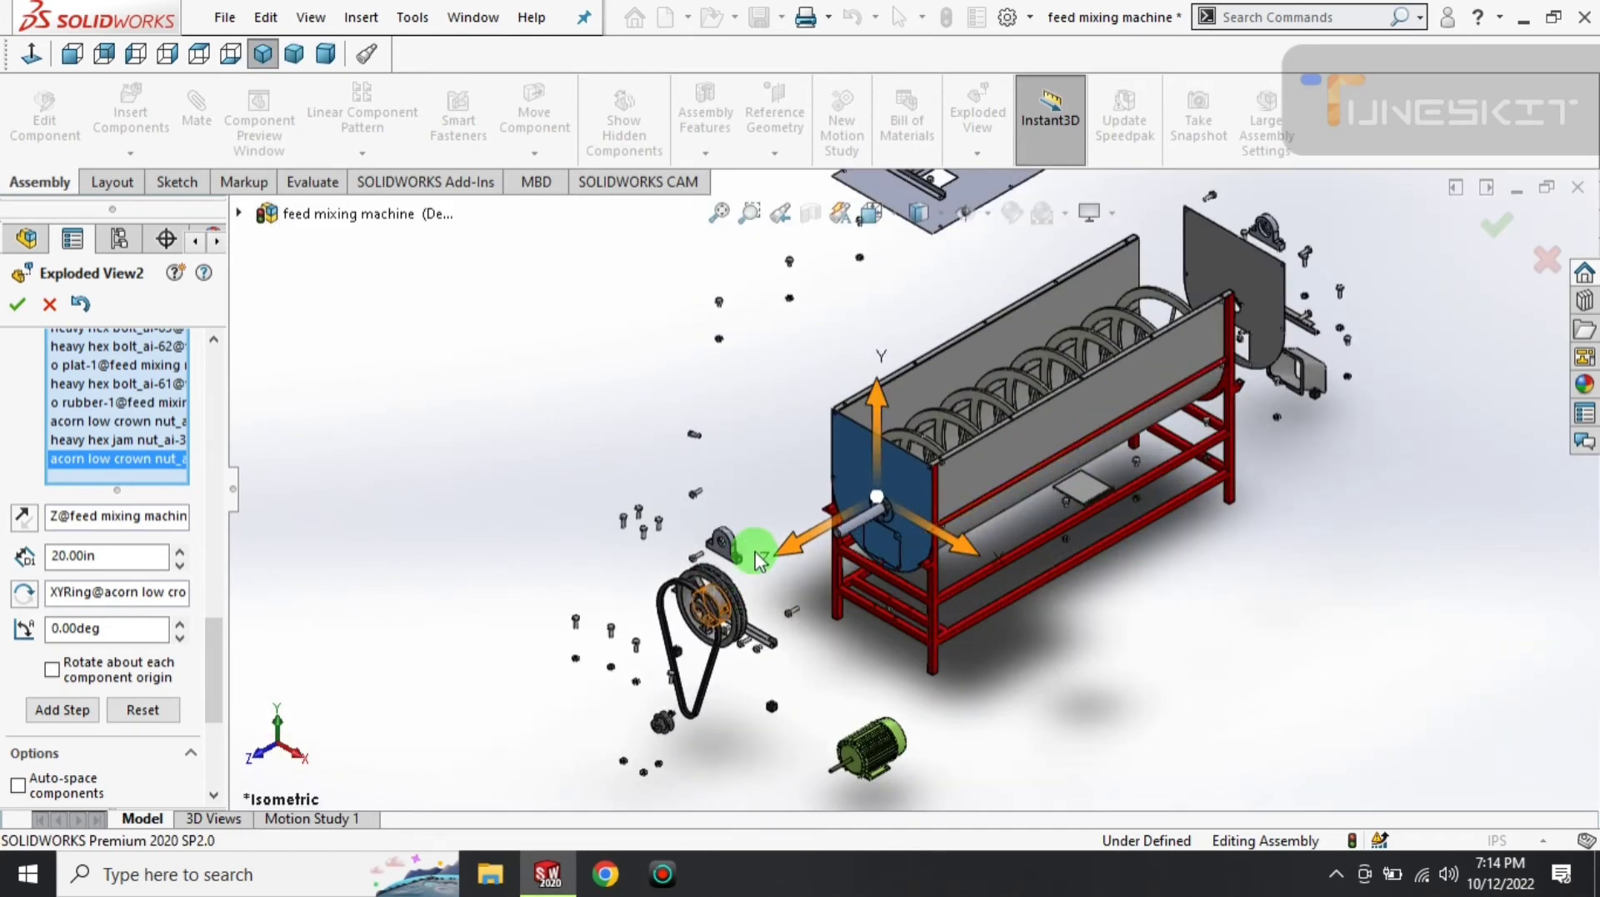
left_click_drag(758, 556, 677, 596)
mouse_move(677, 583)
middle_mouse_down()
mouse_move(674, 550)
mouse_move(714, 538)
middle_mouse_up()
scroll(673, 540, "down", 3)
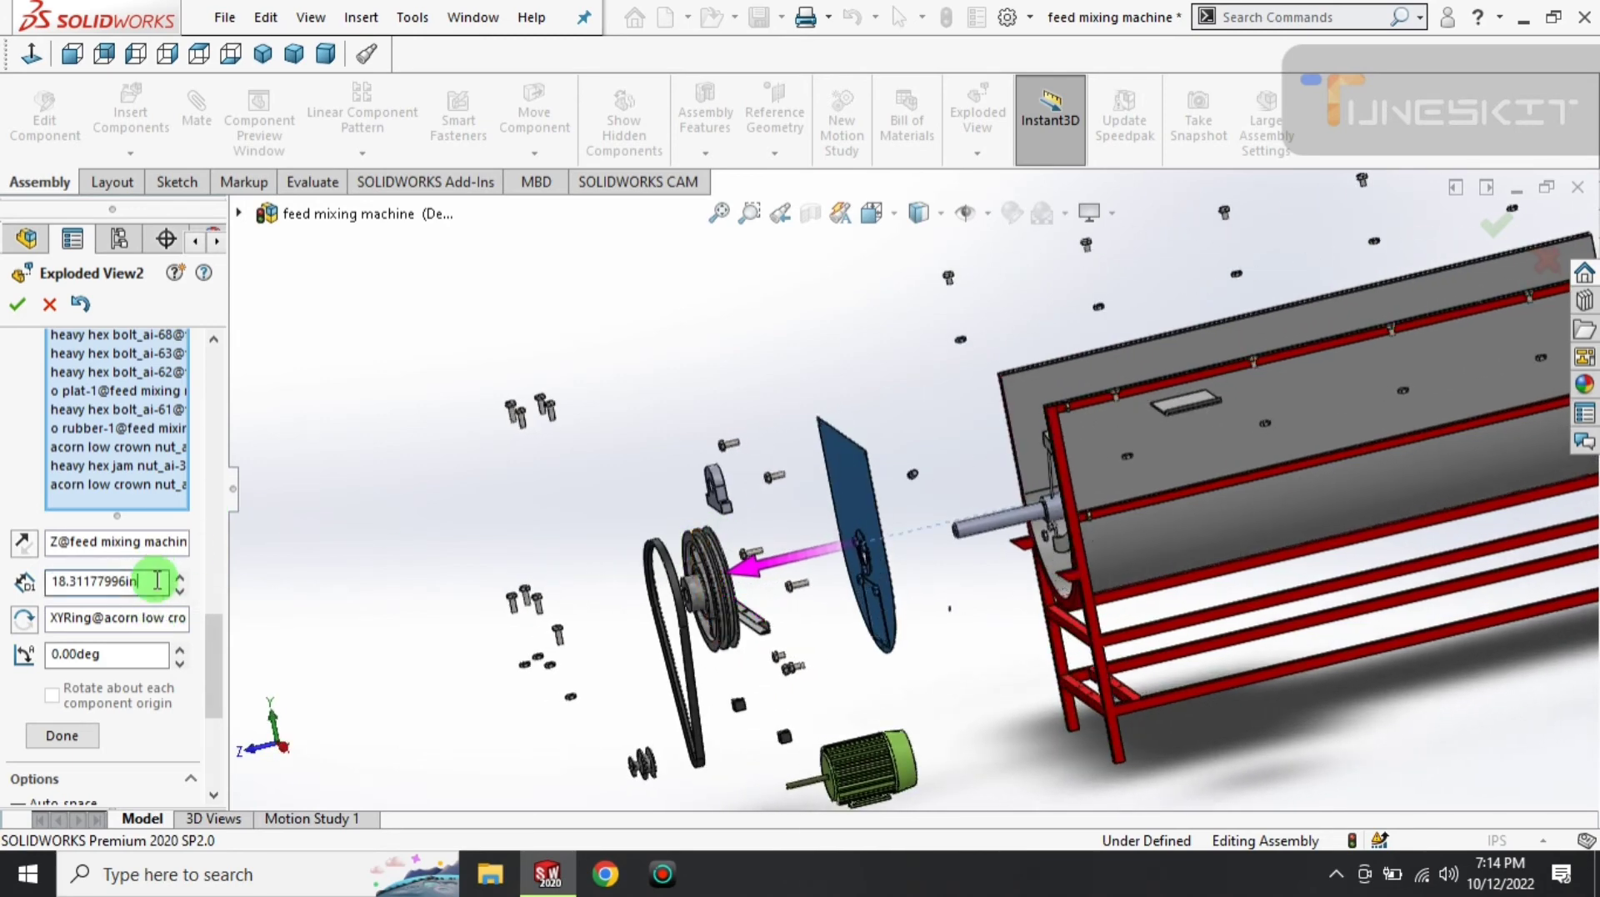
left_click_drag(215, 667, 215, 675)
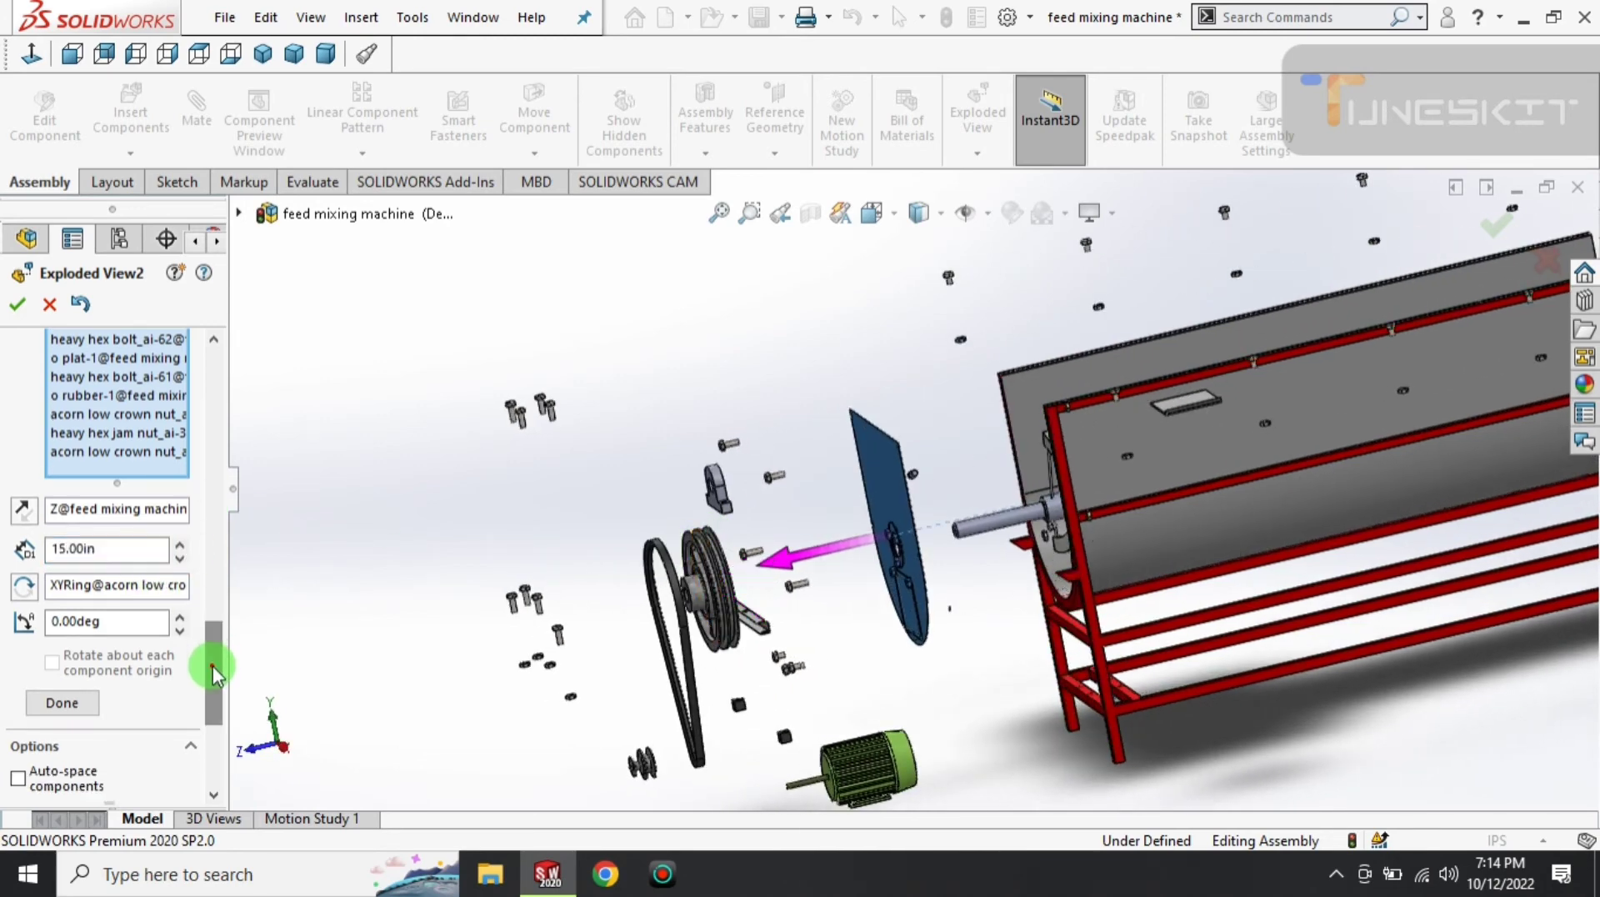
middle_click_drag(548, 603, 526, 654)
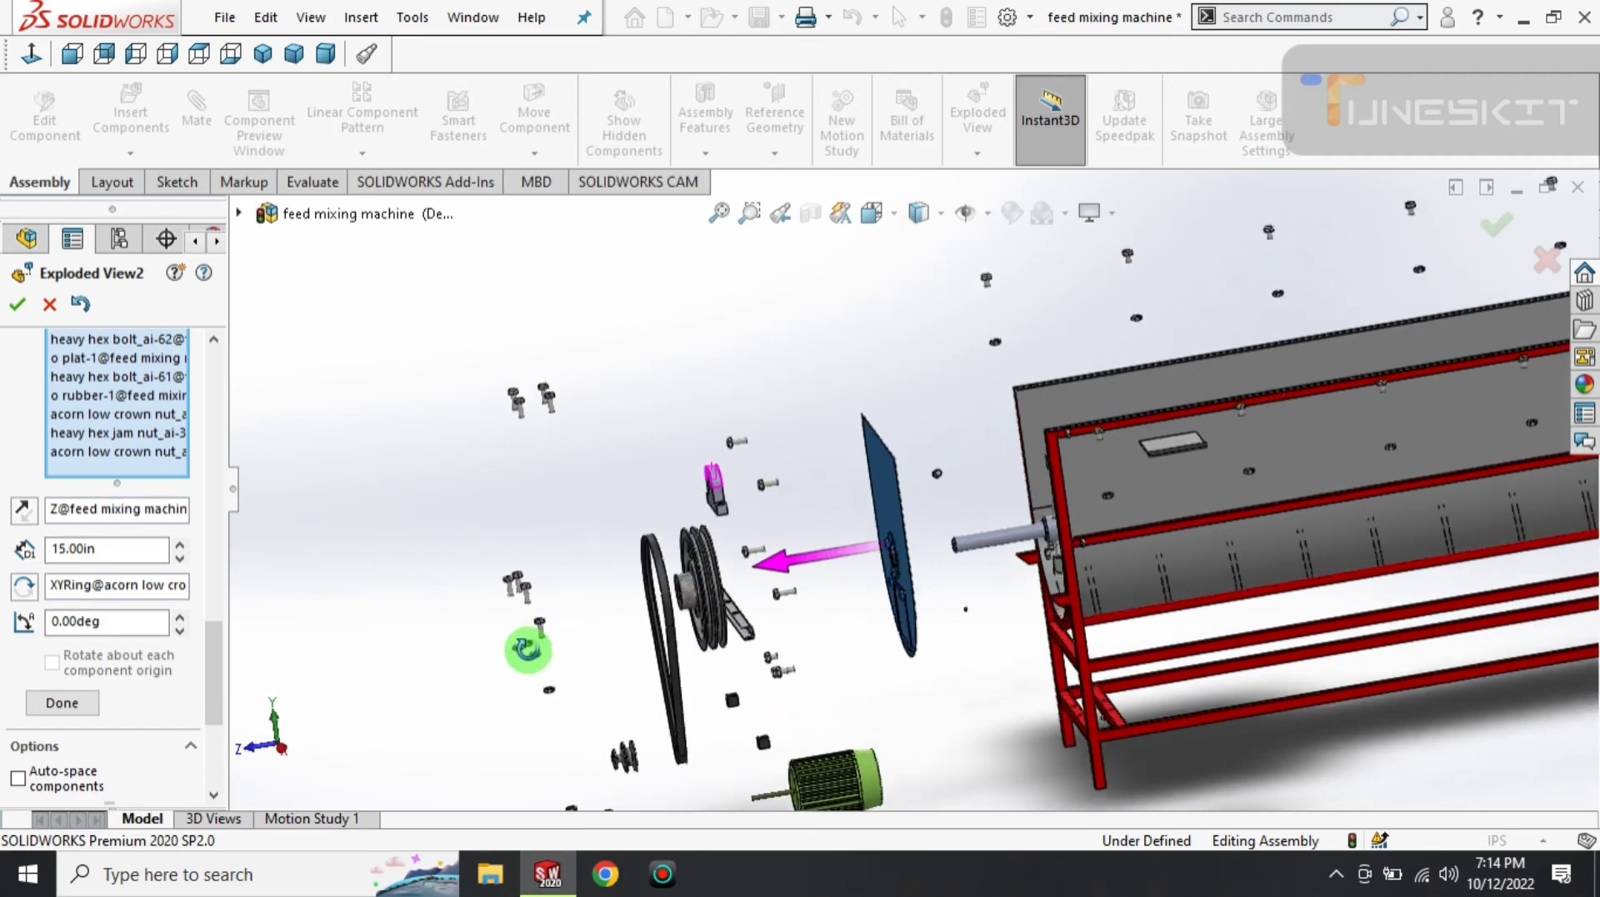
- Add the shaft nut to the end plate group and finish that explode step
scroll(1096, 485, "down", 2)
scroll(1256, 442, "down", 3)
scroll(1198, 435, "down", 3)
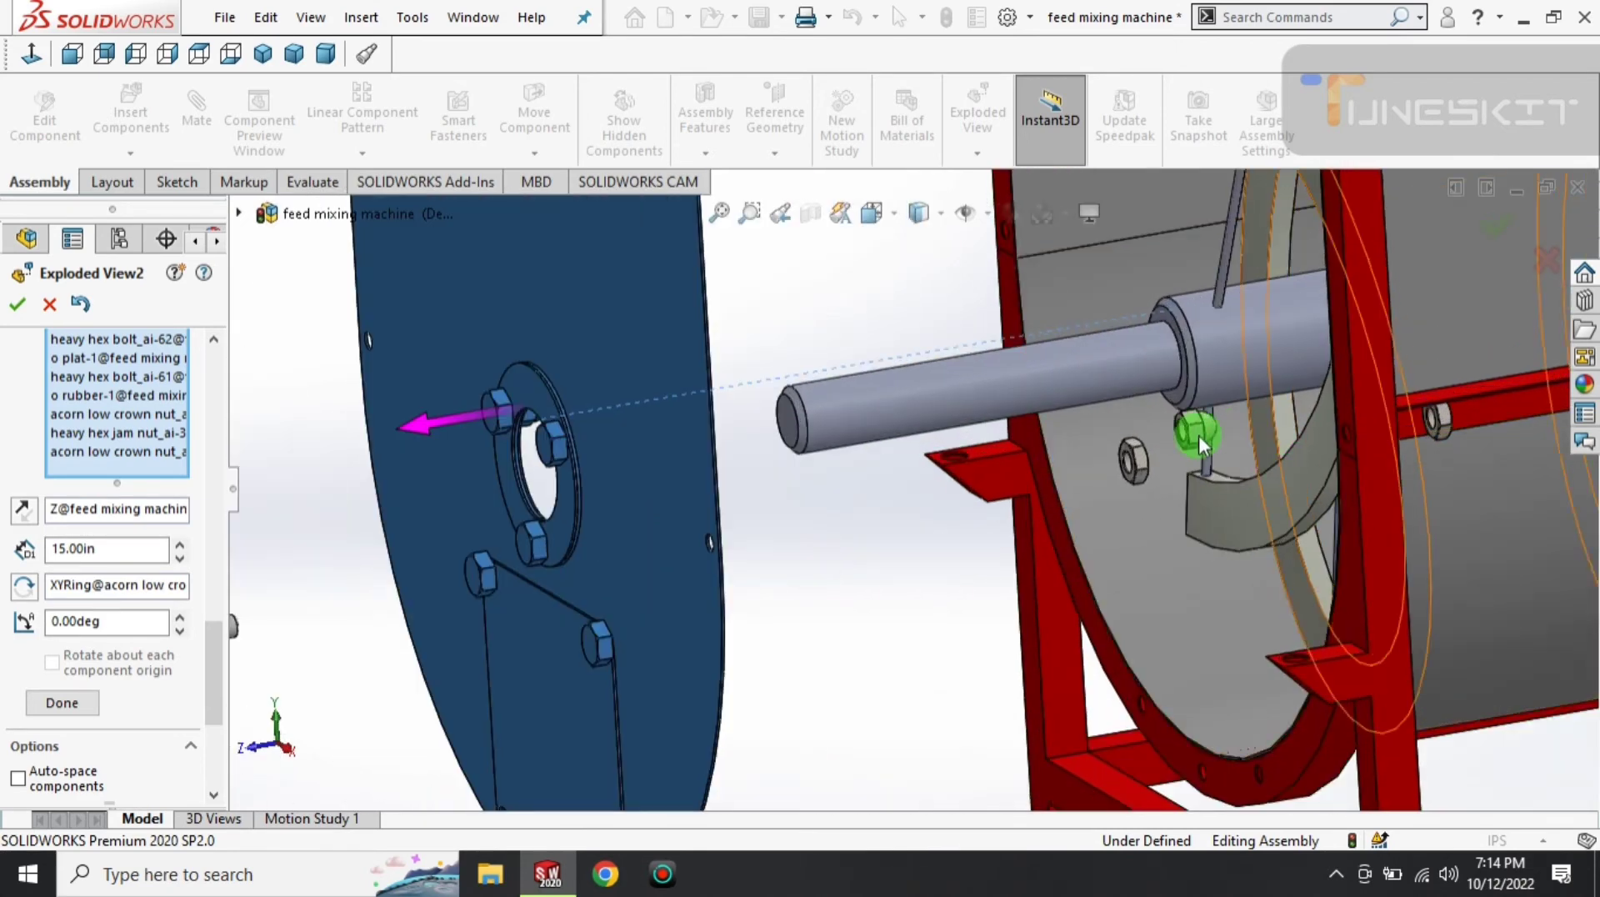
left_click(1152, 464)
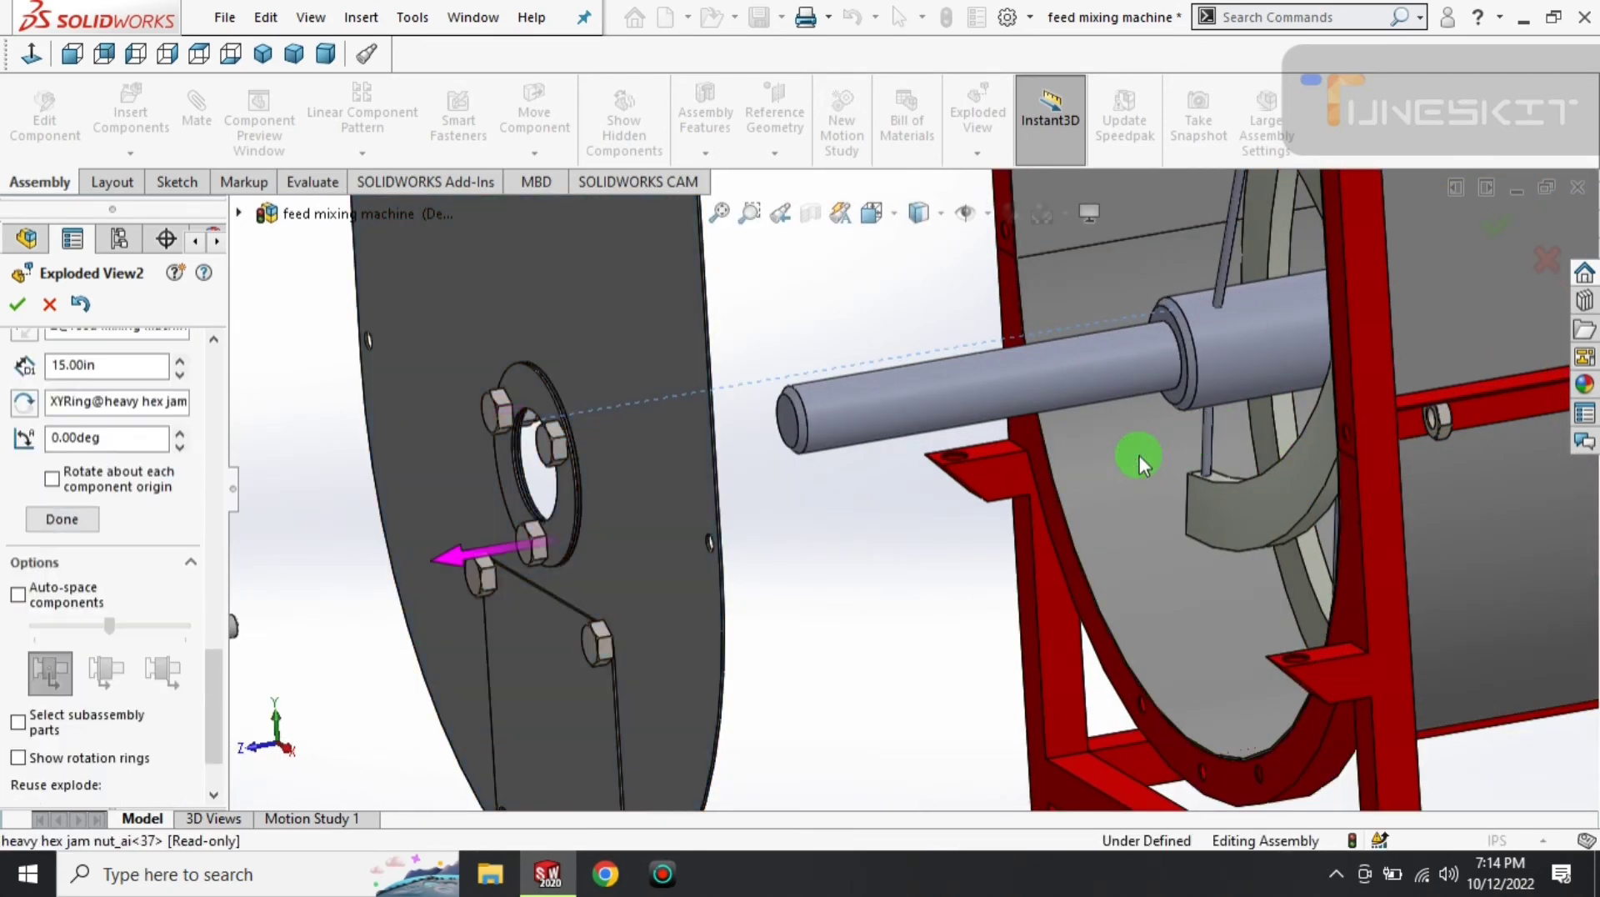
scroll(1150, 502, "up", 2)
scroll(1159, 500, "up", 2)
scroll(1146, 487, "up", 2)
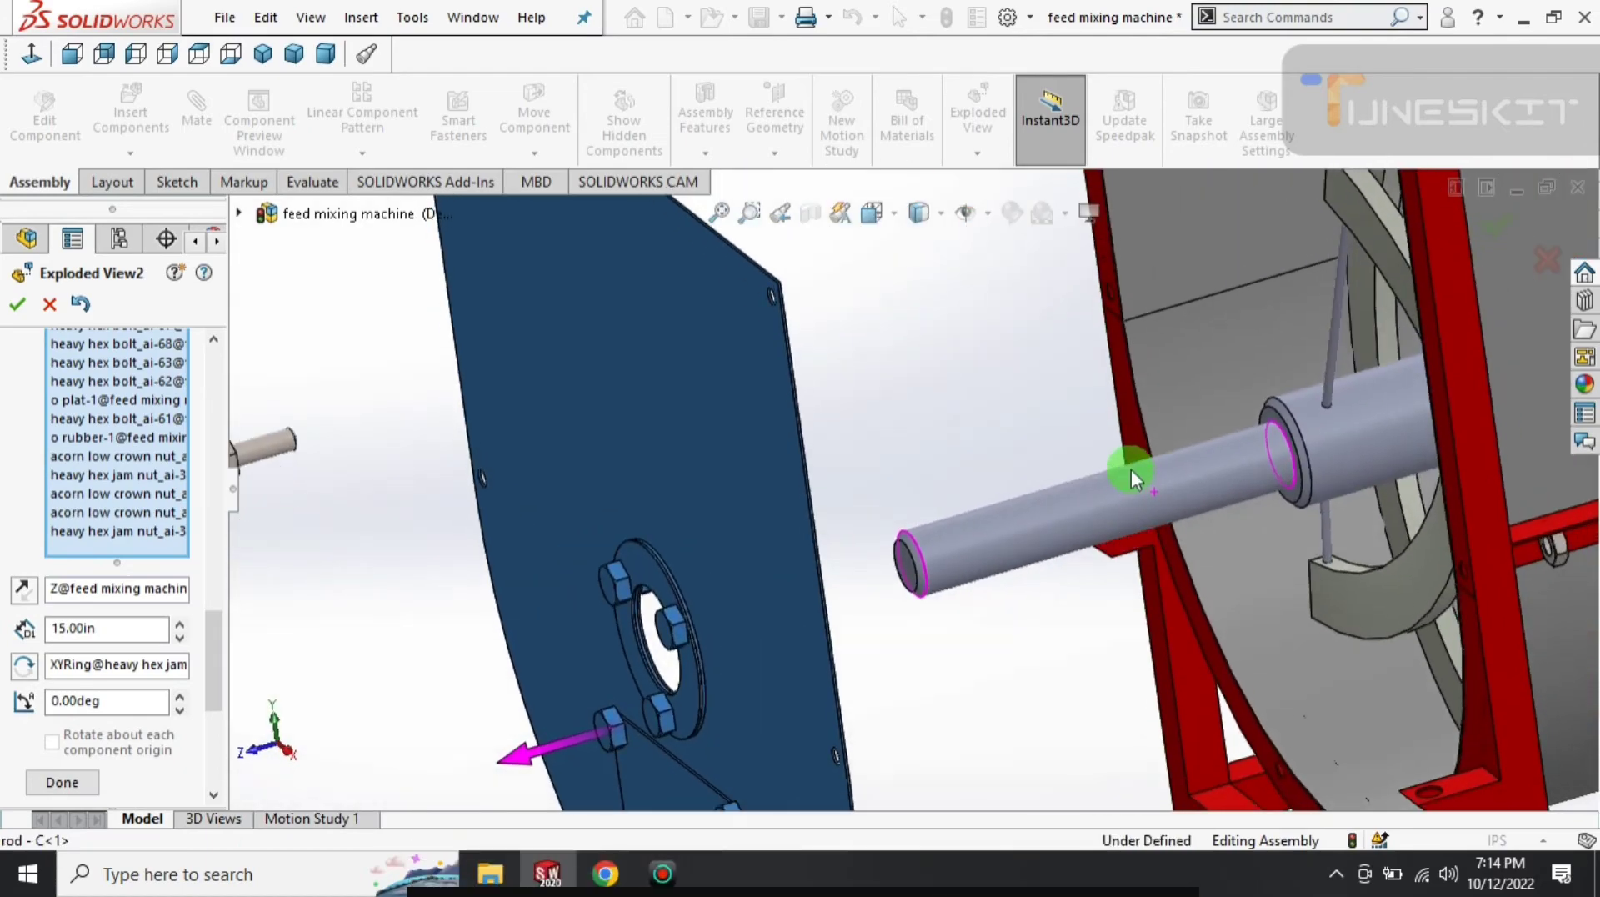
scroll(1124, 475, "up", 1)
middle_click_drag(1120, 482, 188, 716)
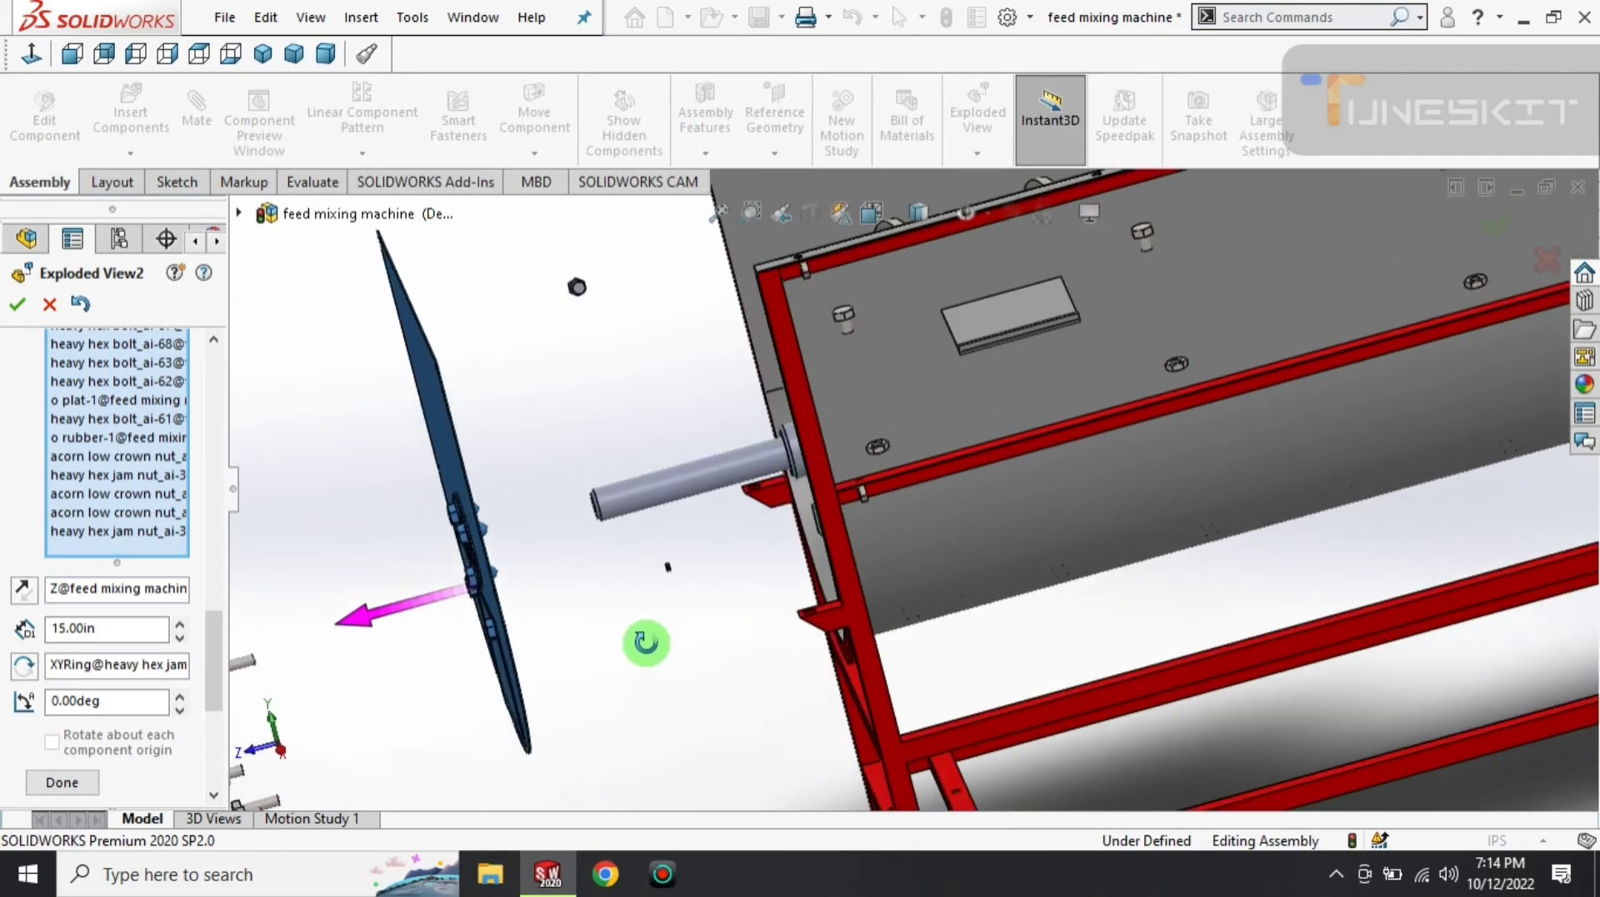
left_click(79, 783)
- Select four hex bolts, the square cover plate and ring plate o plat-1
mouse_move(614, 589)
middle_mouse_down()
mouse_move(529, 553)
mouse_move(619, 531)
mouse_move(693, 585)
middle_mouse_up()
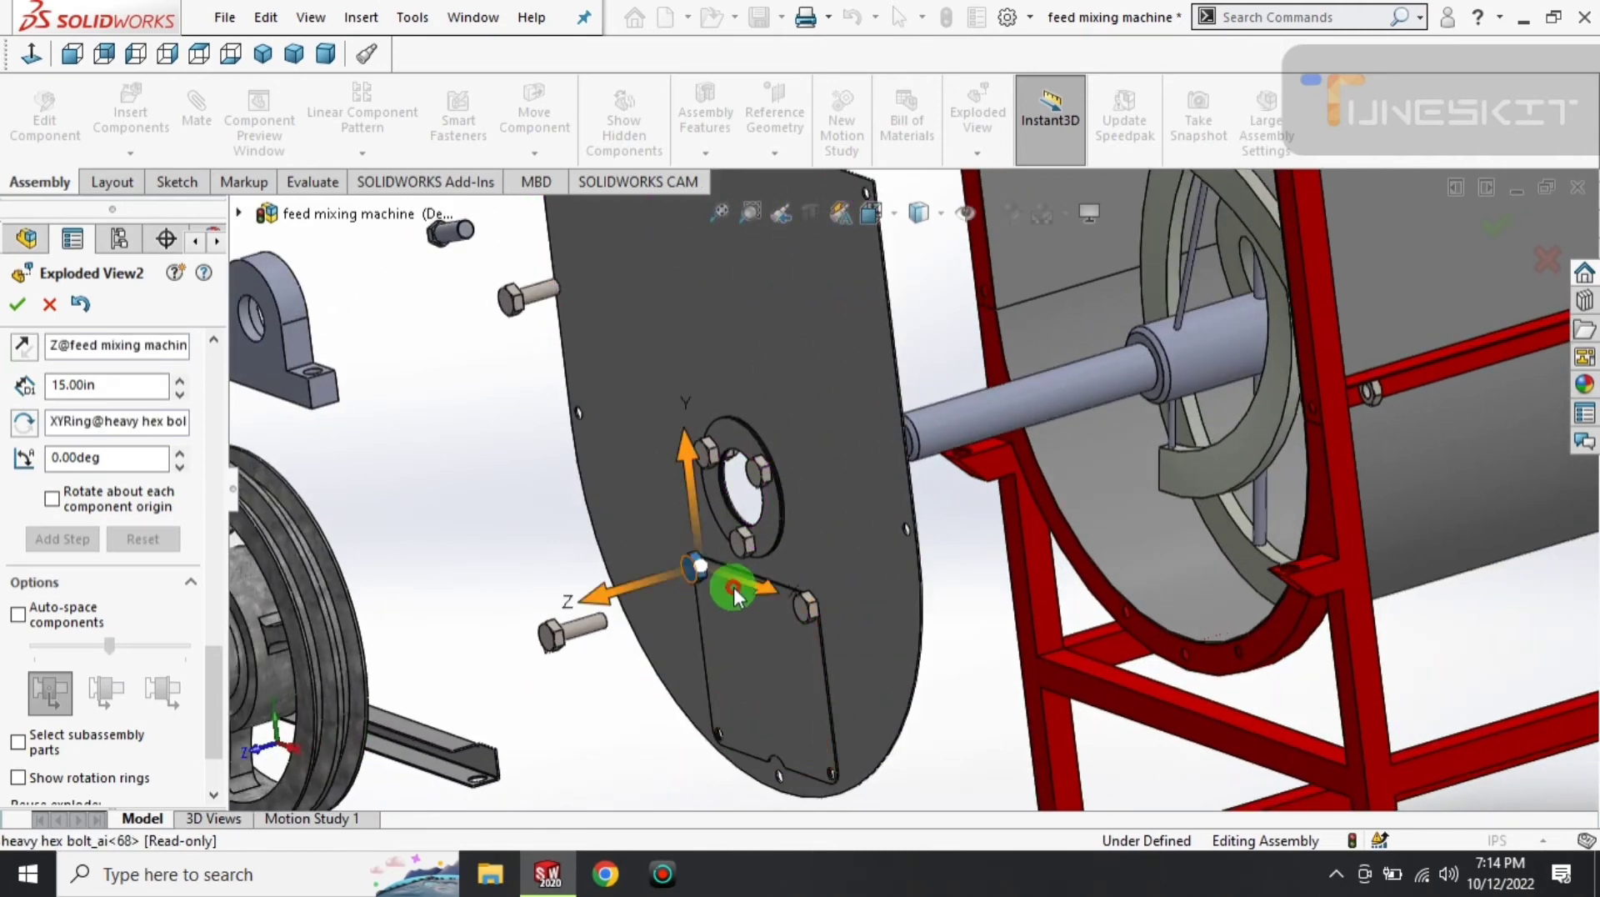
left_click(805, 611)
left_click(757, 658)
left_click(756, 483)
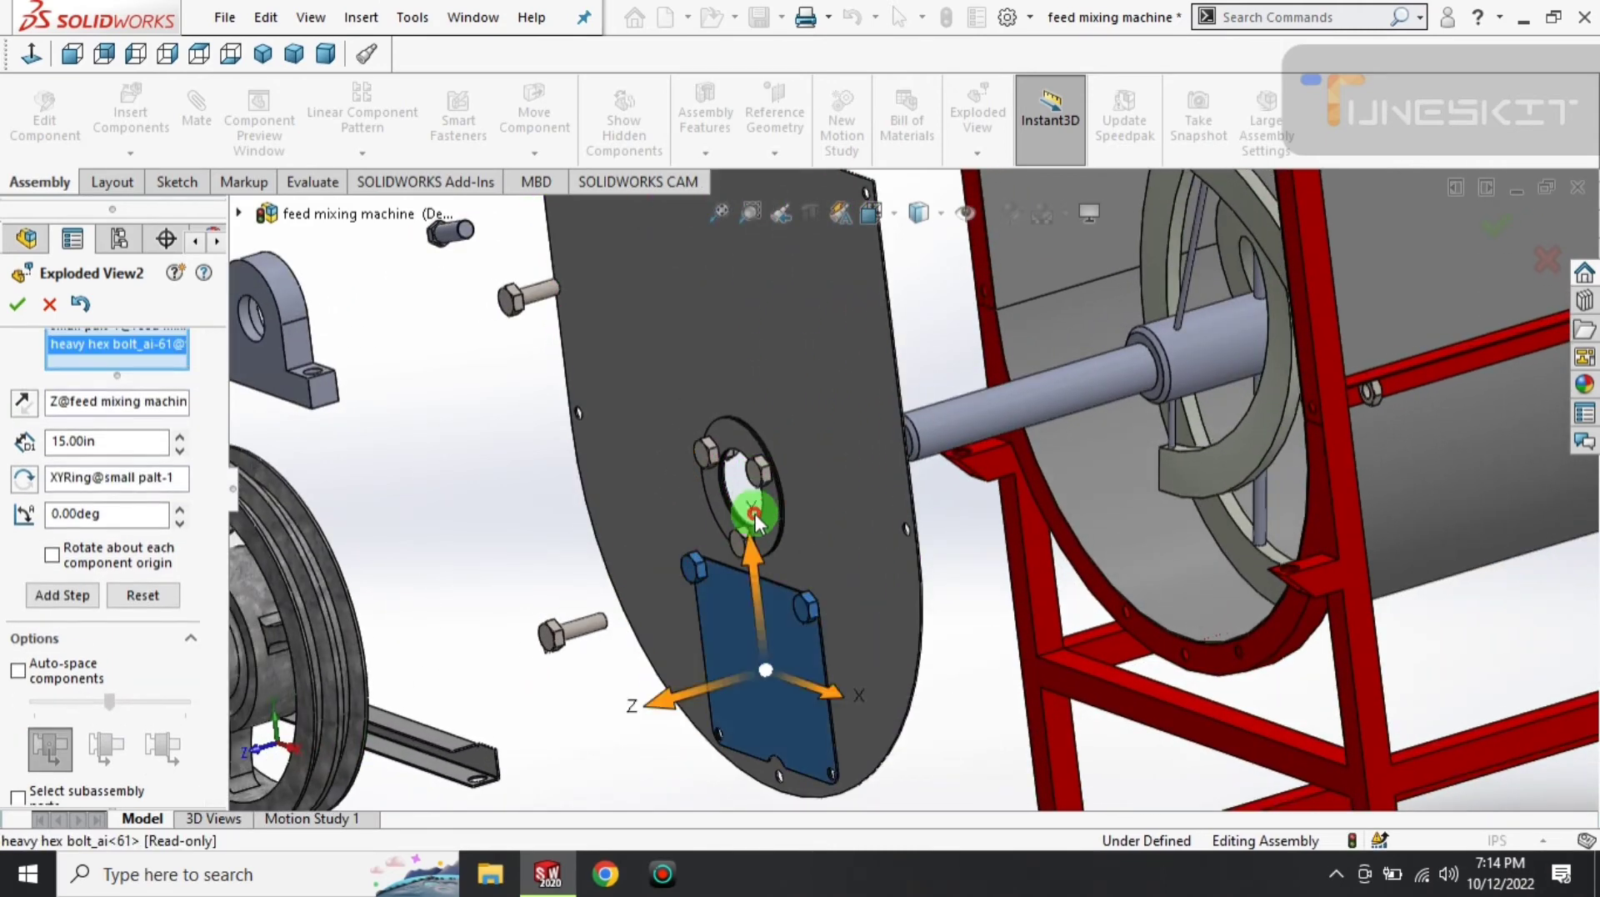
left_click(728, 546)
left_click(700, 454)
left_click(769, 513)
- Reselect ring plate o plat-1 and add rubber ring o rubber-1 to the selection
scroll(768, 513, "down", 3)
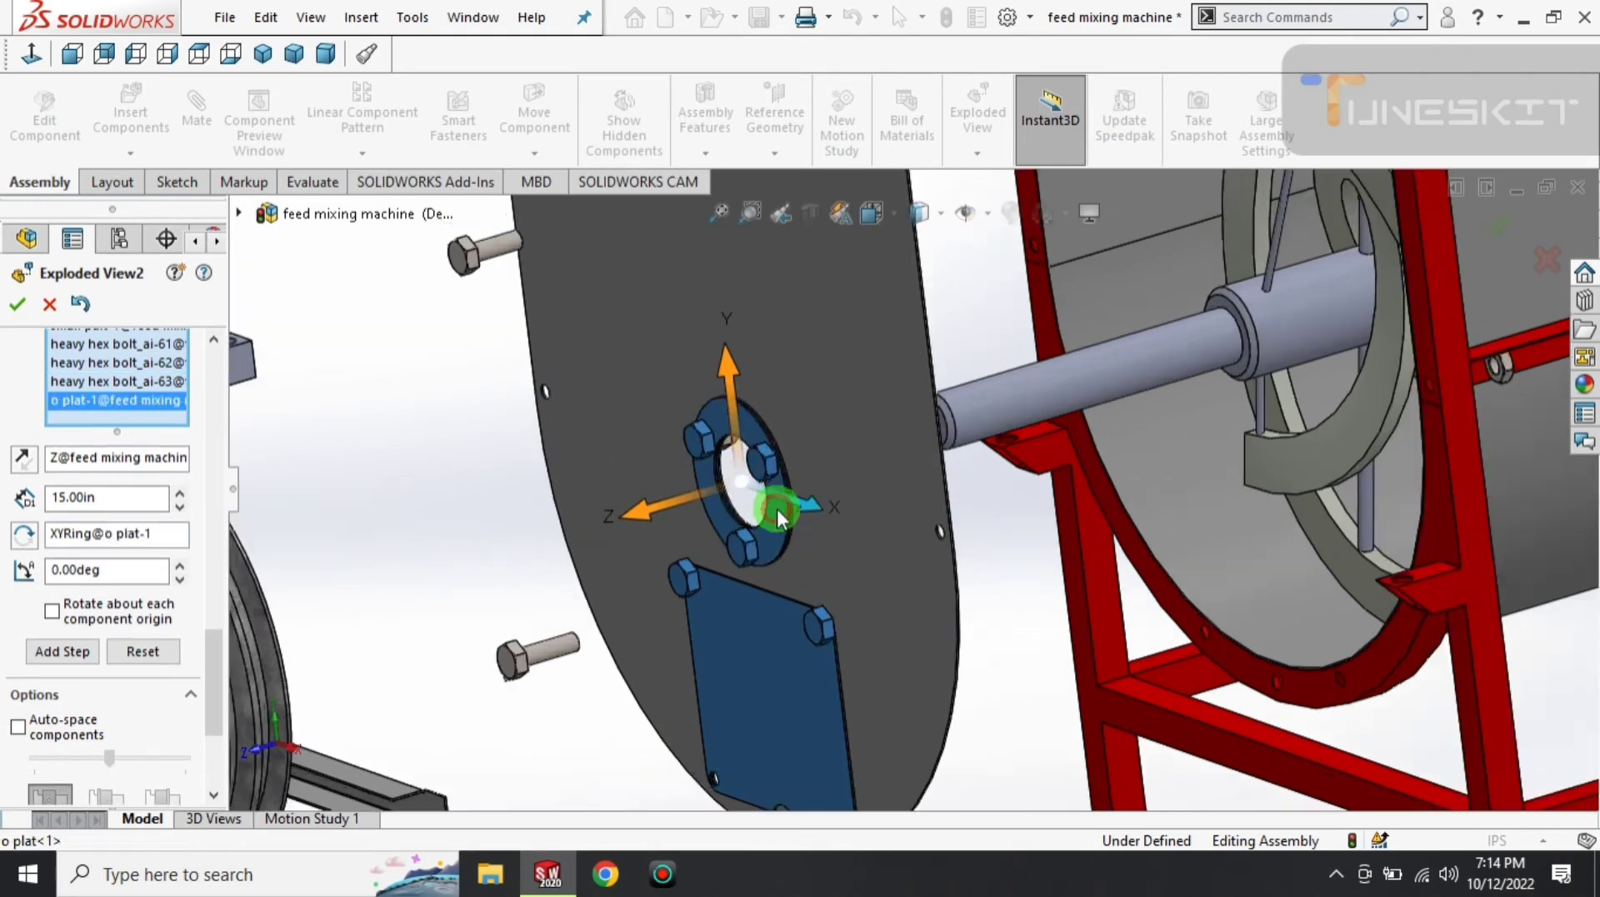
scroll(777, 508, "down", 3)
left_click(847, 517)
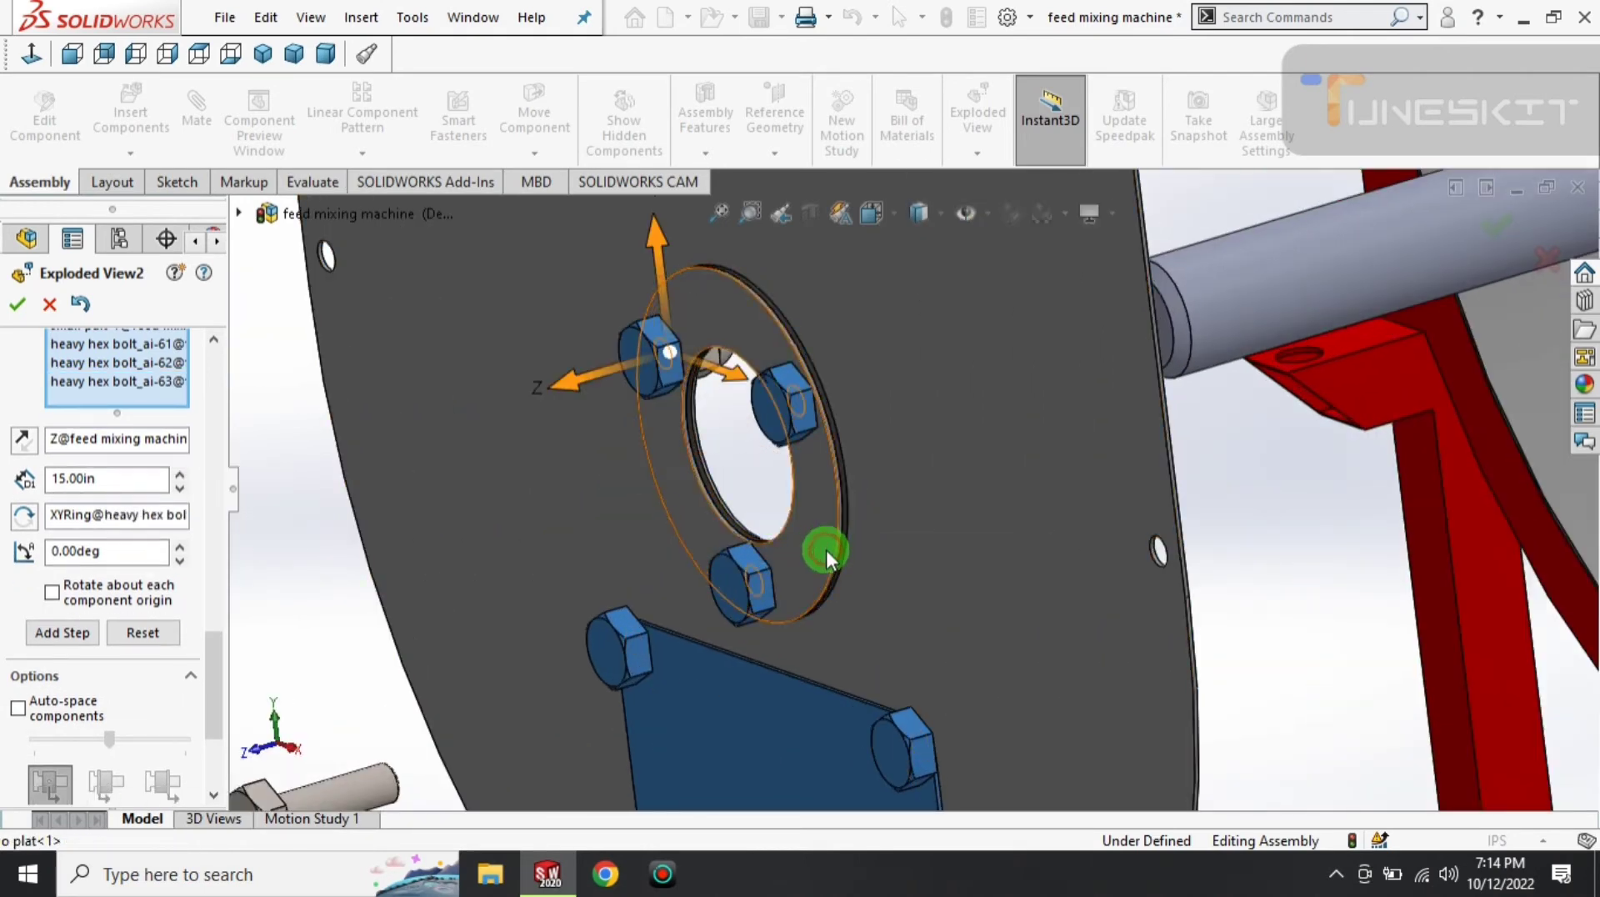
scroll(826, 548, "up", 2)
left_click(847, 498)
scroll(911, 486, "down", 4)
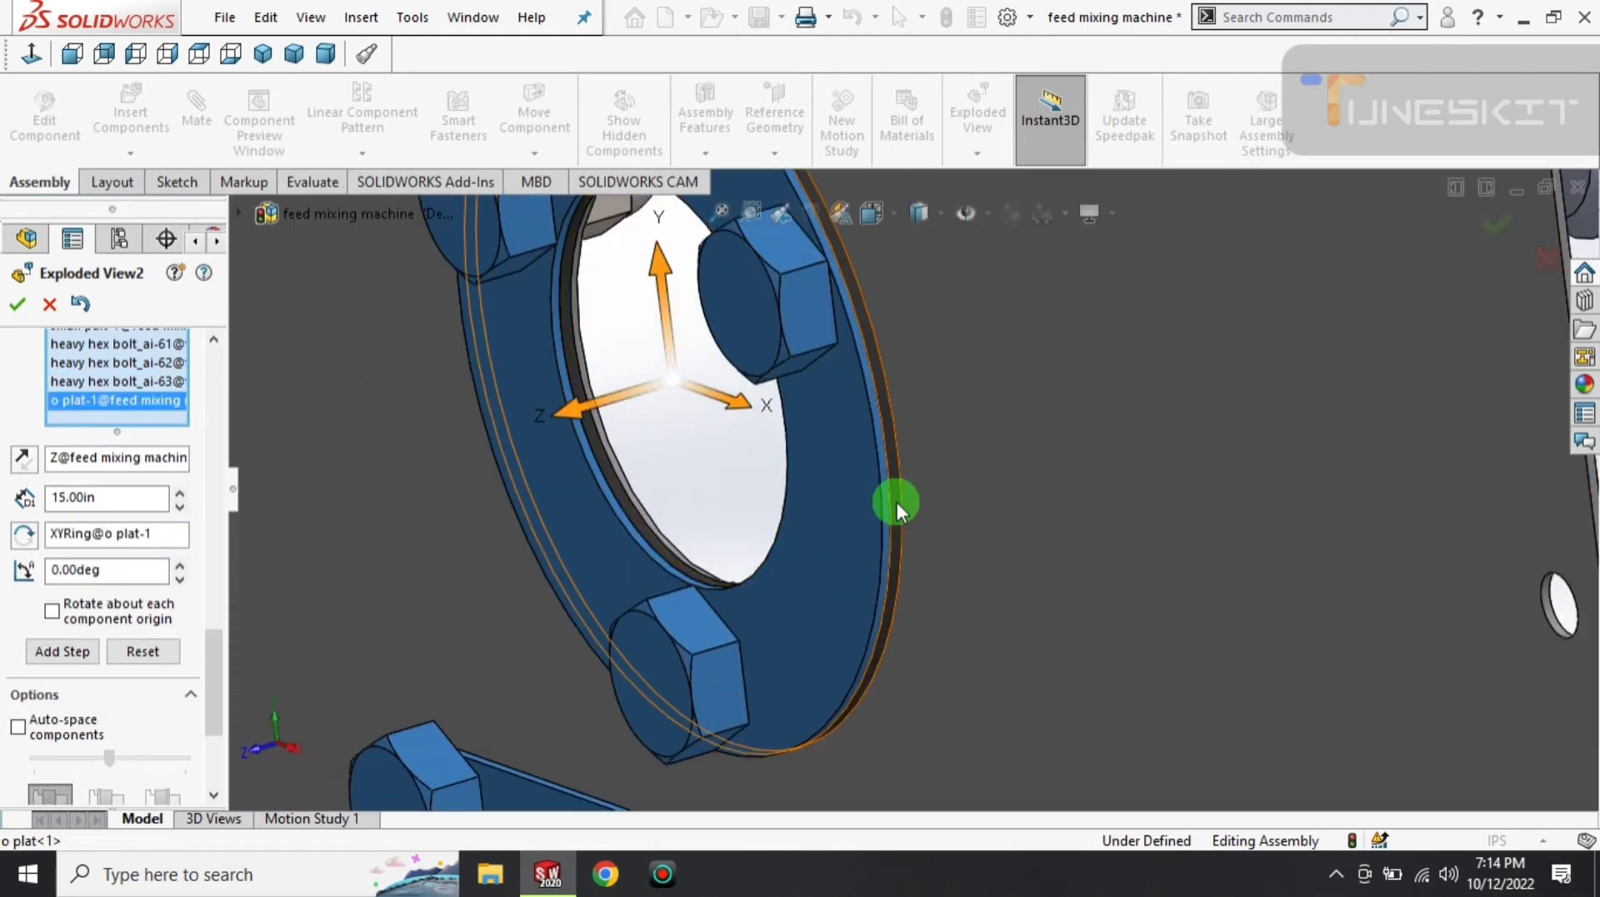
left_click(805, 540)
scroll(831, 512, "up", 3)
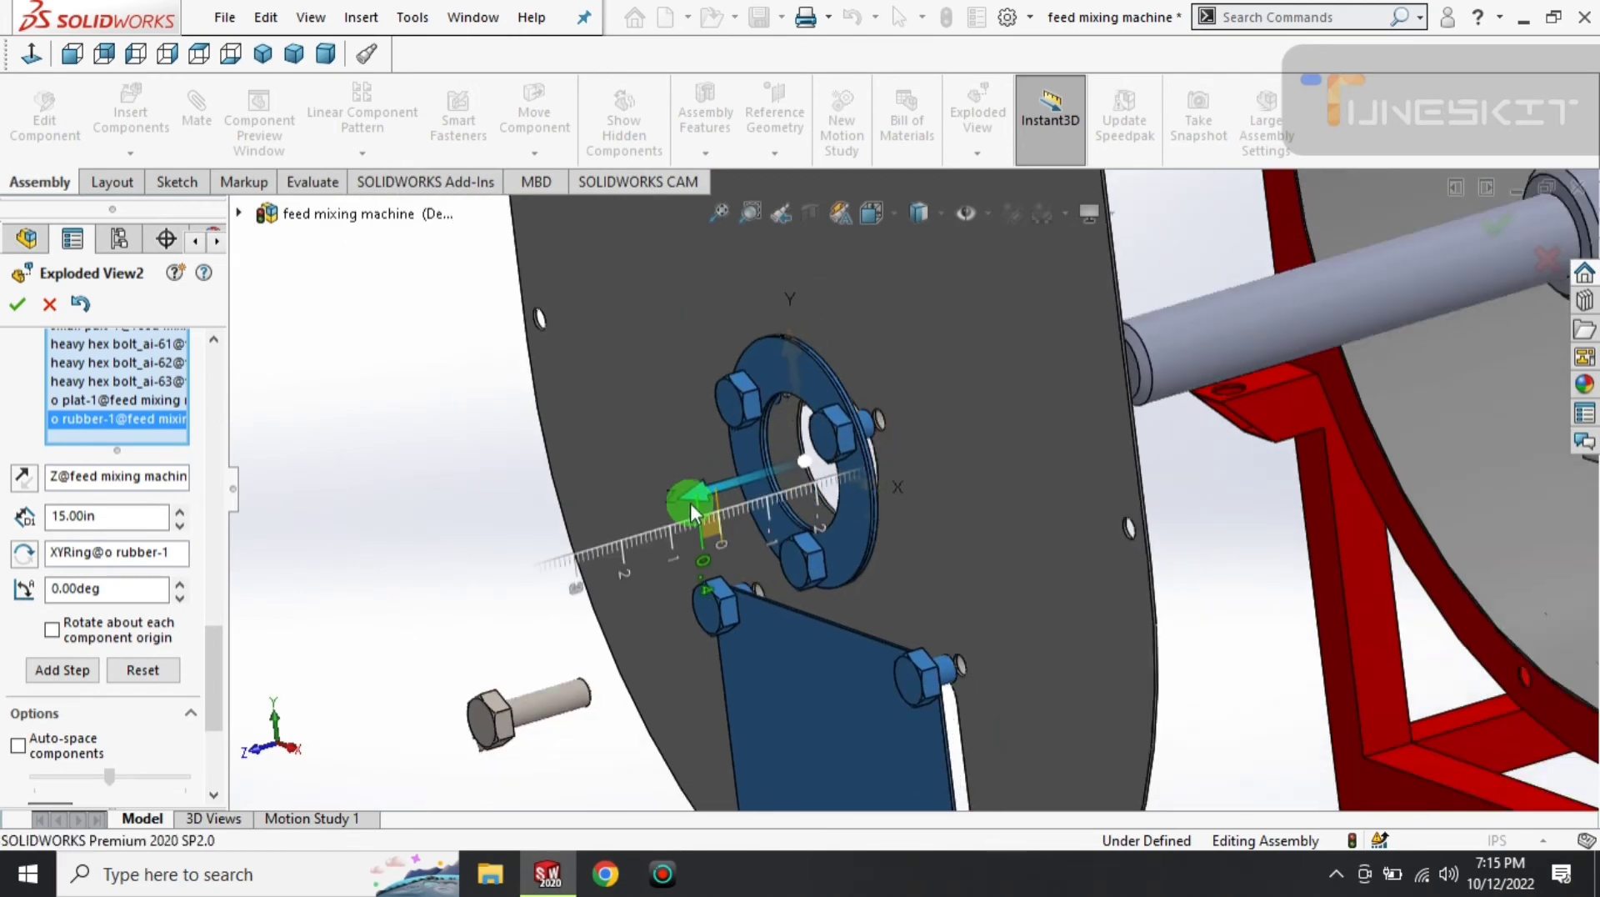
- Move the selected bolts, plates and rubber ring 3 in along Z and finish the step
left_click_drag(727, 483, 664, 573)
left_click(121, 467)
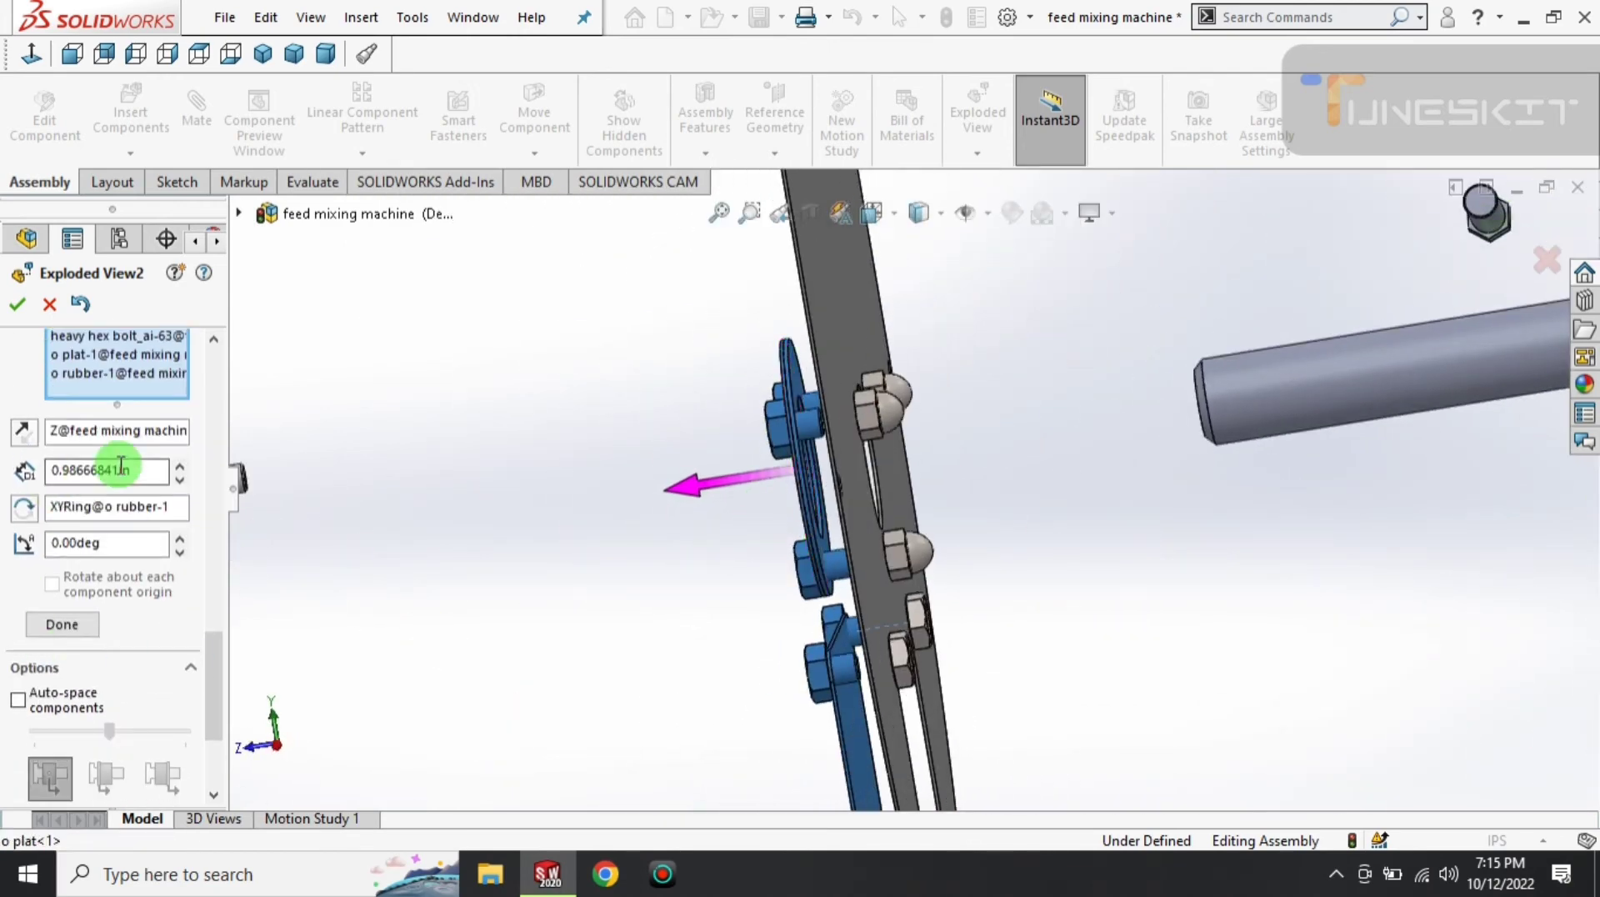
left_click_drag(212, 666, 214, 648)
scroll(399, 607, "up", 3)
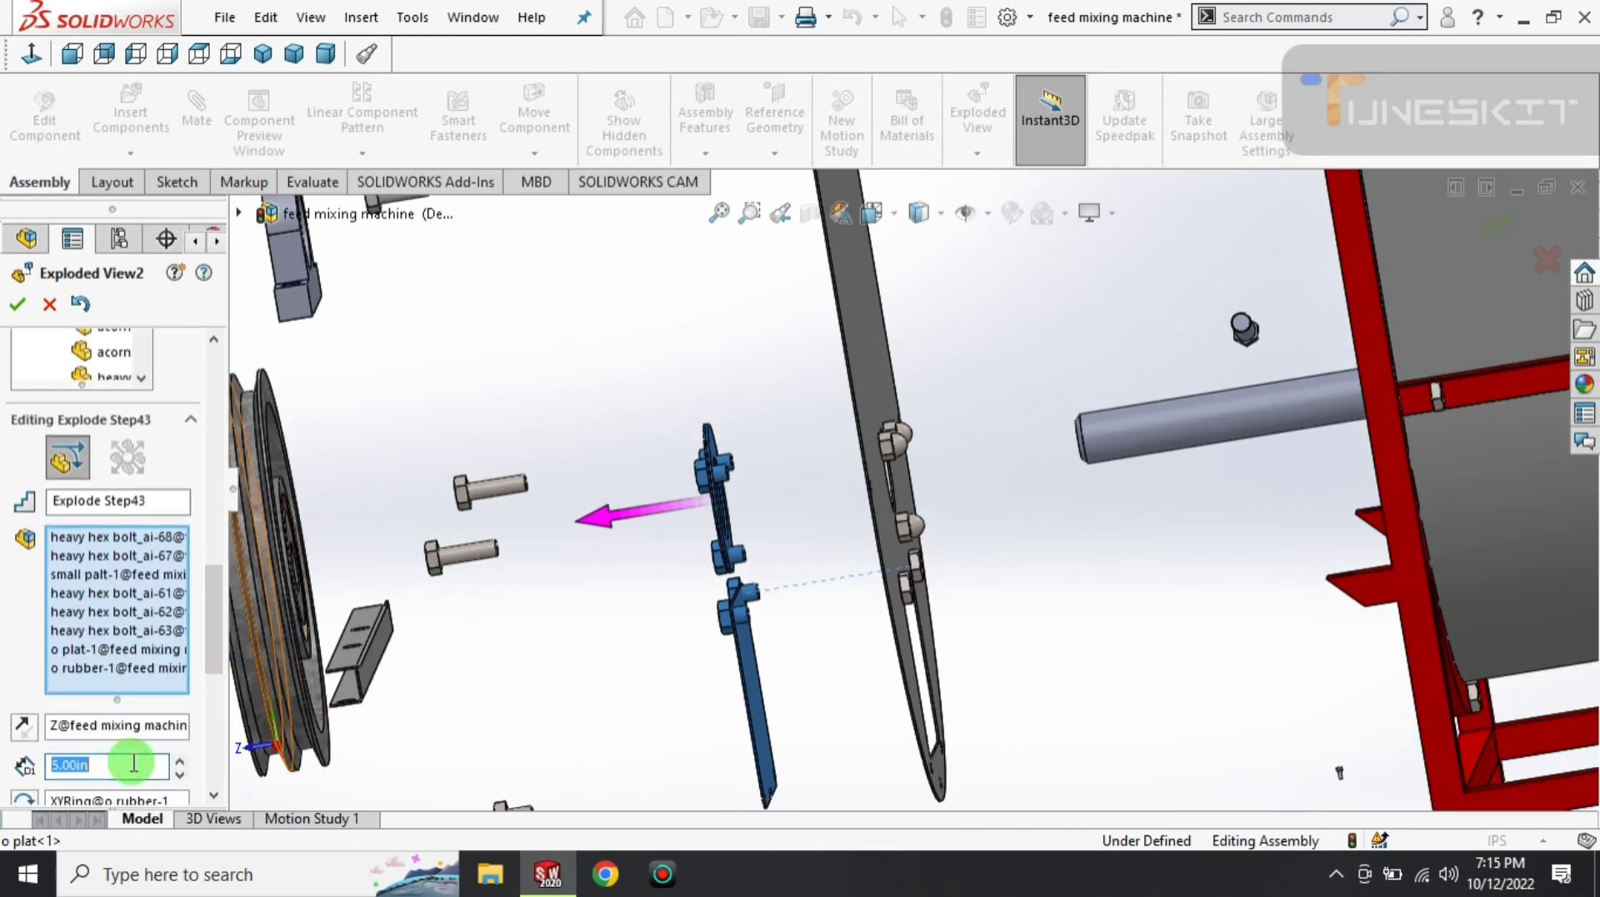
type("3")
scroll(215, 653, "down", 3)
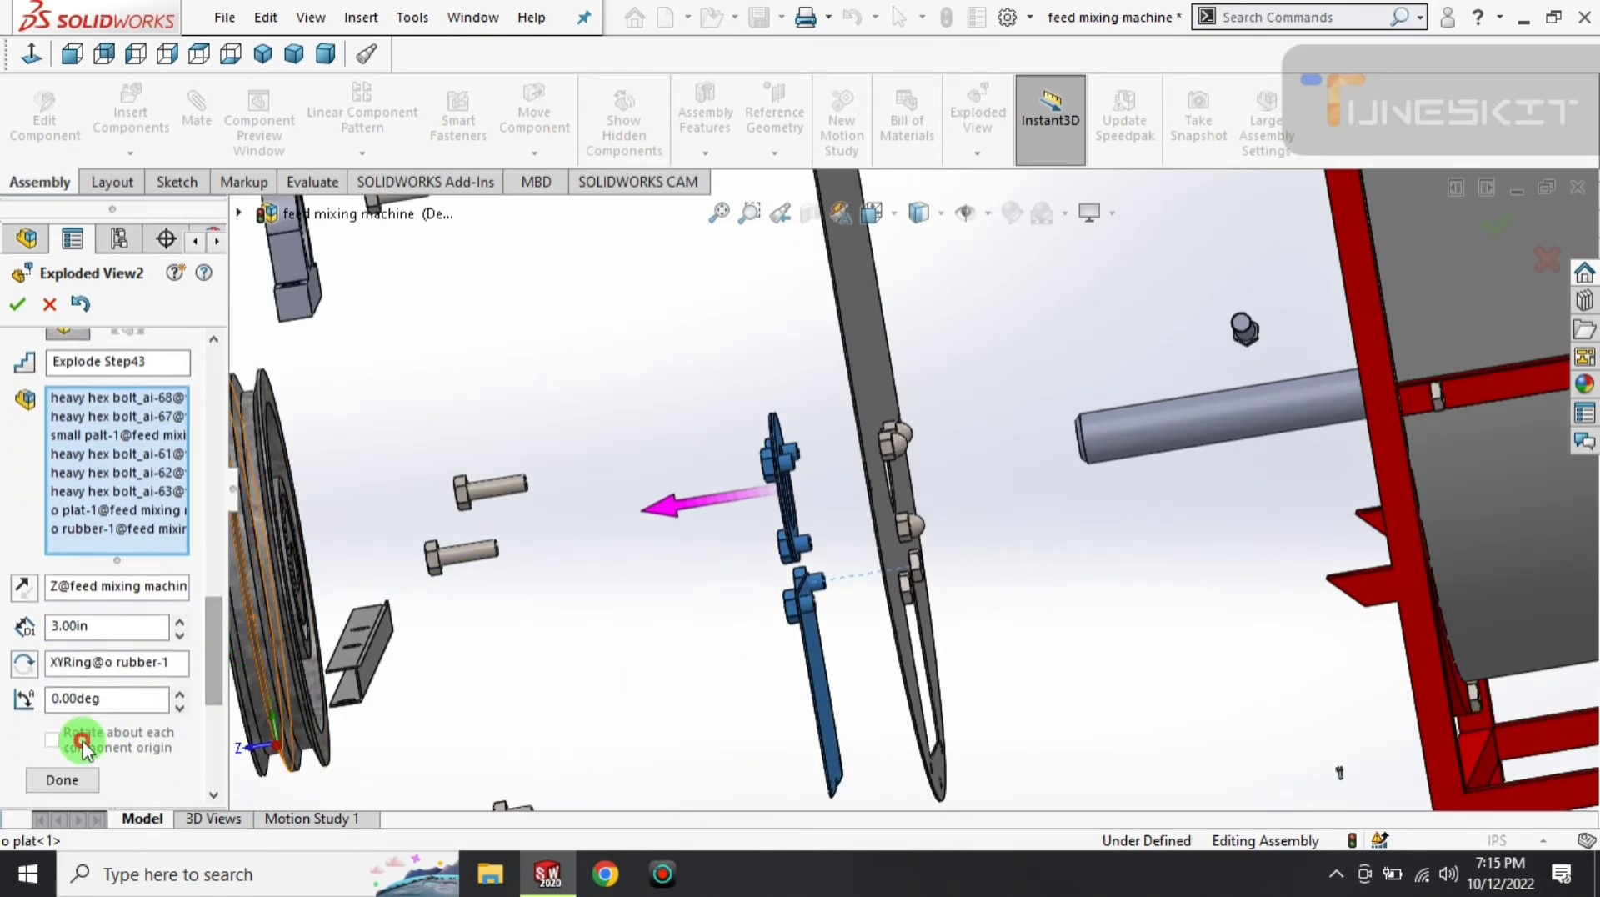
left_click(63, 780)
- Select five hex bolts and ring plate o plat-1 for the next explode step
scroll(819, 503, "down", 2)
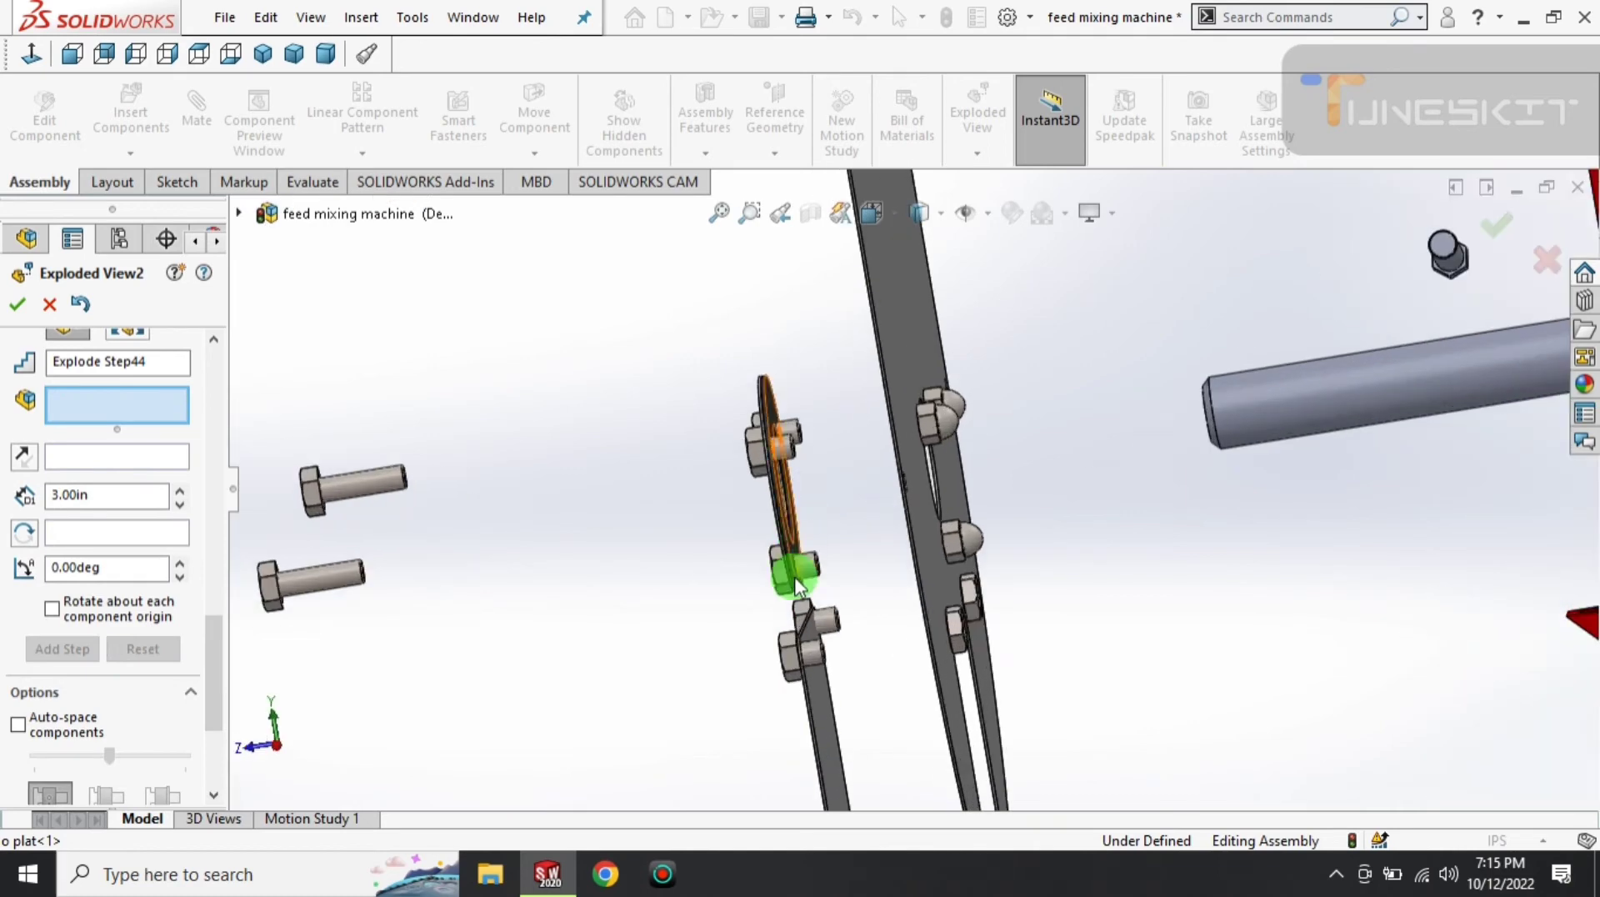
scroll(816, 575, "down", 4)
left_click(748, 452)
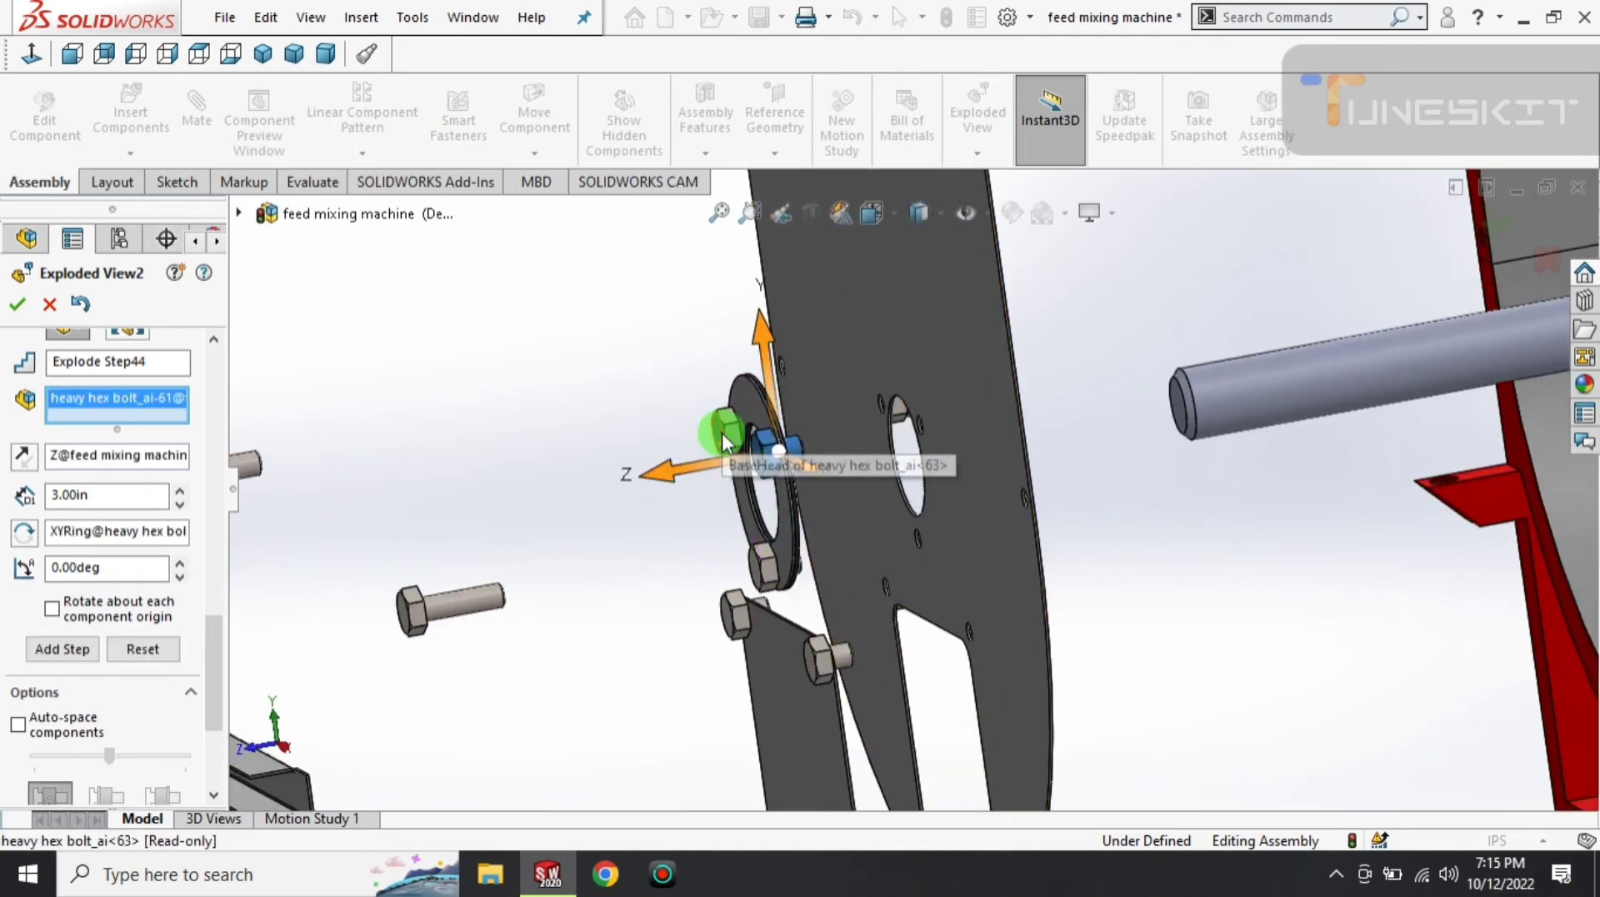
left_click(721, 432)
left_click(732, 614)
left_click(761, 561)
left_click(819, 672)
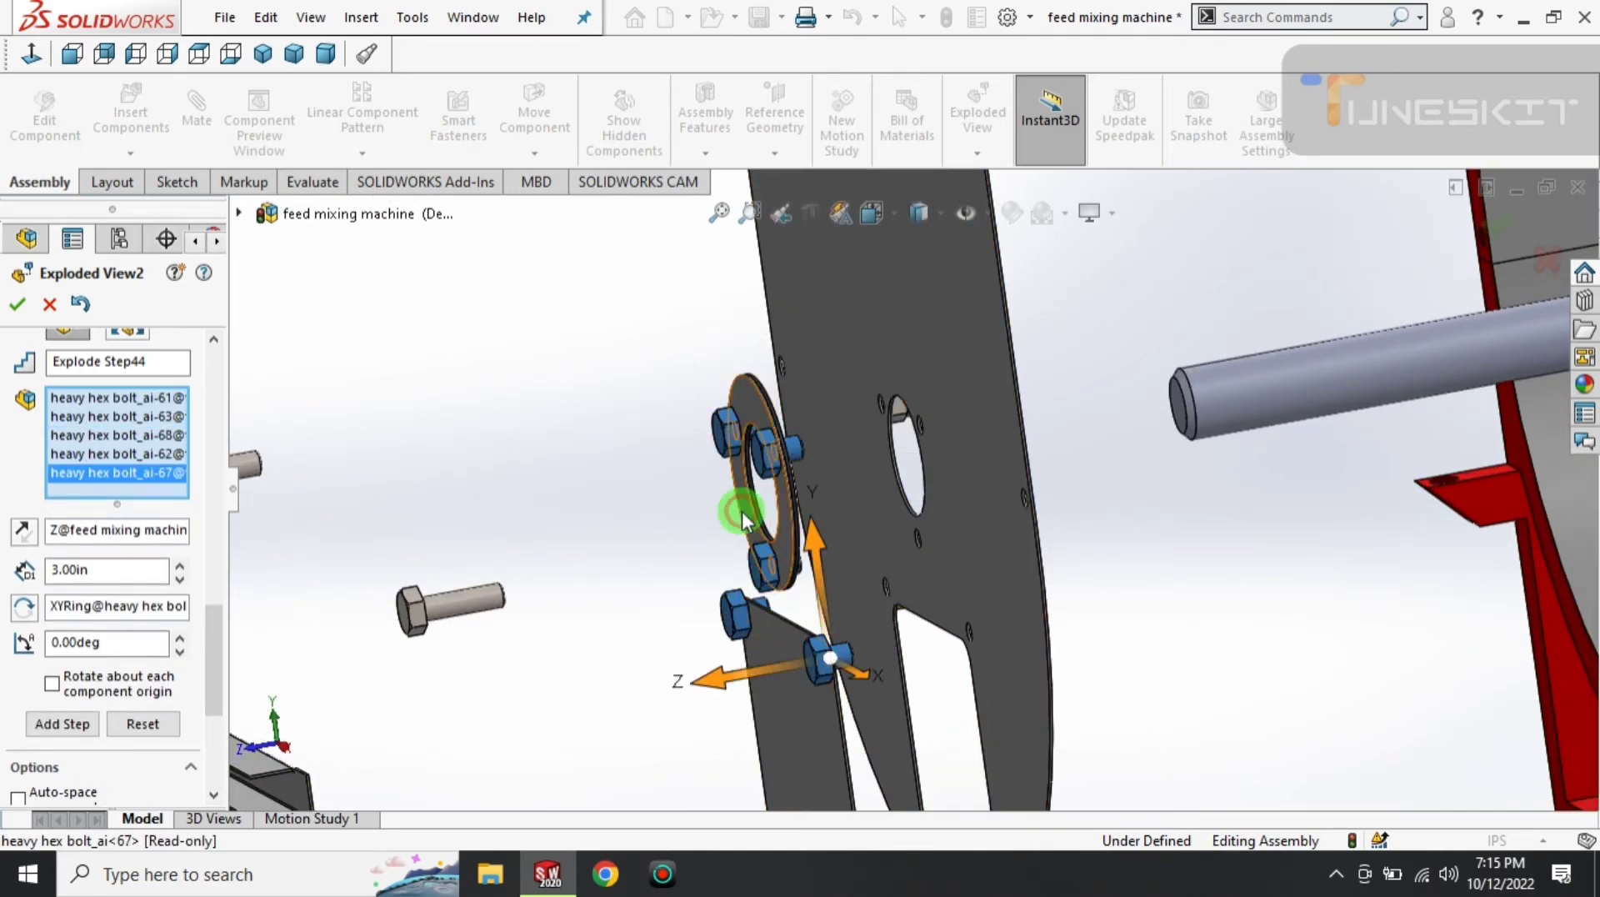
left_click(738, 500)
- Move the bolts and o plat-1 2 in along Z and finish the step
left_click_drag(717, 500, 566, 518)
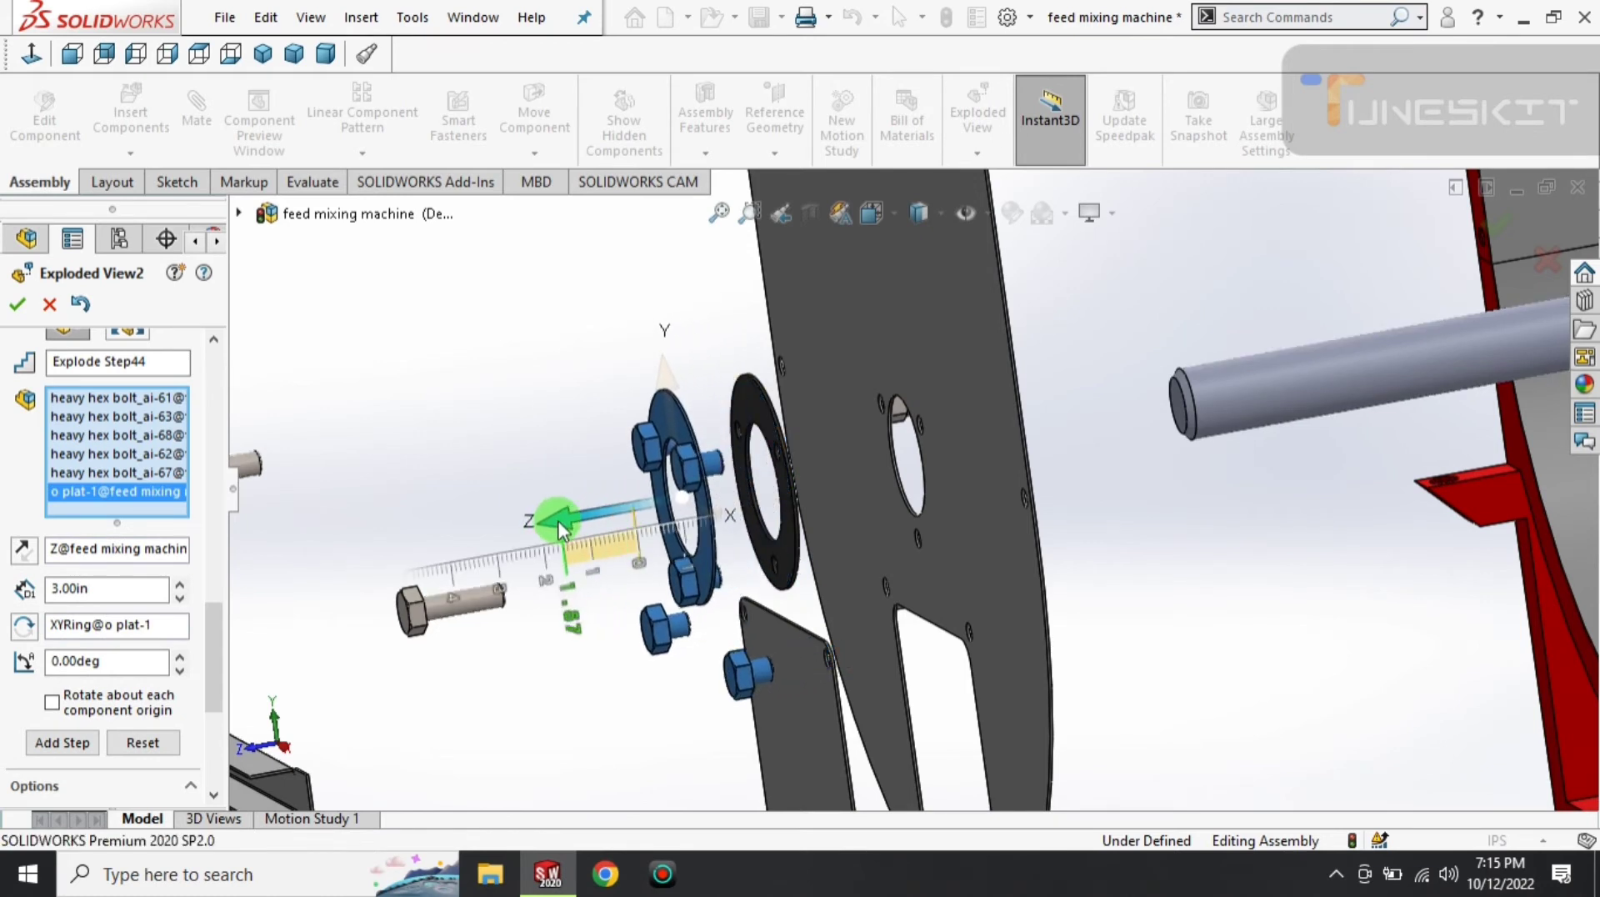
left_click(147, 549)
type("2")
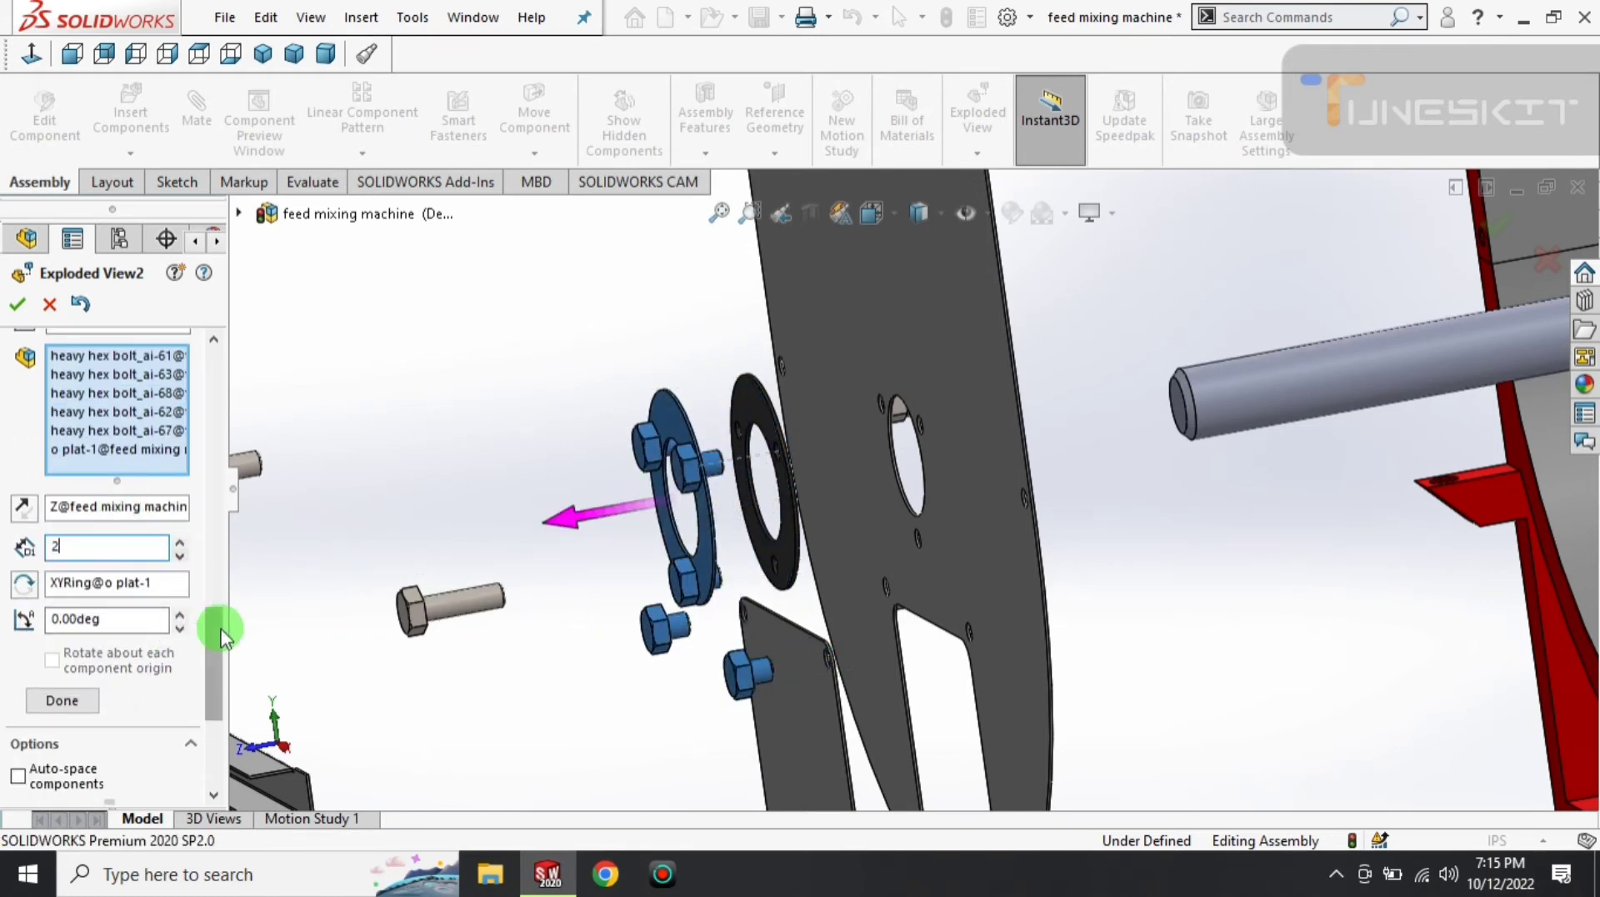
key("Return")
left_click_drag(221, 637, 214, 654)
middle_click_drag(526, 643, 483, 626)
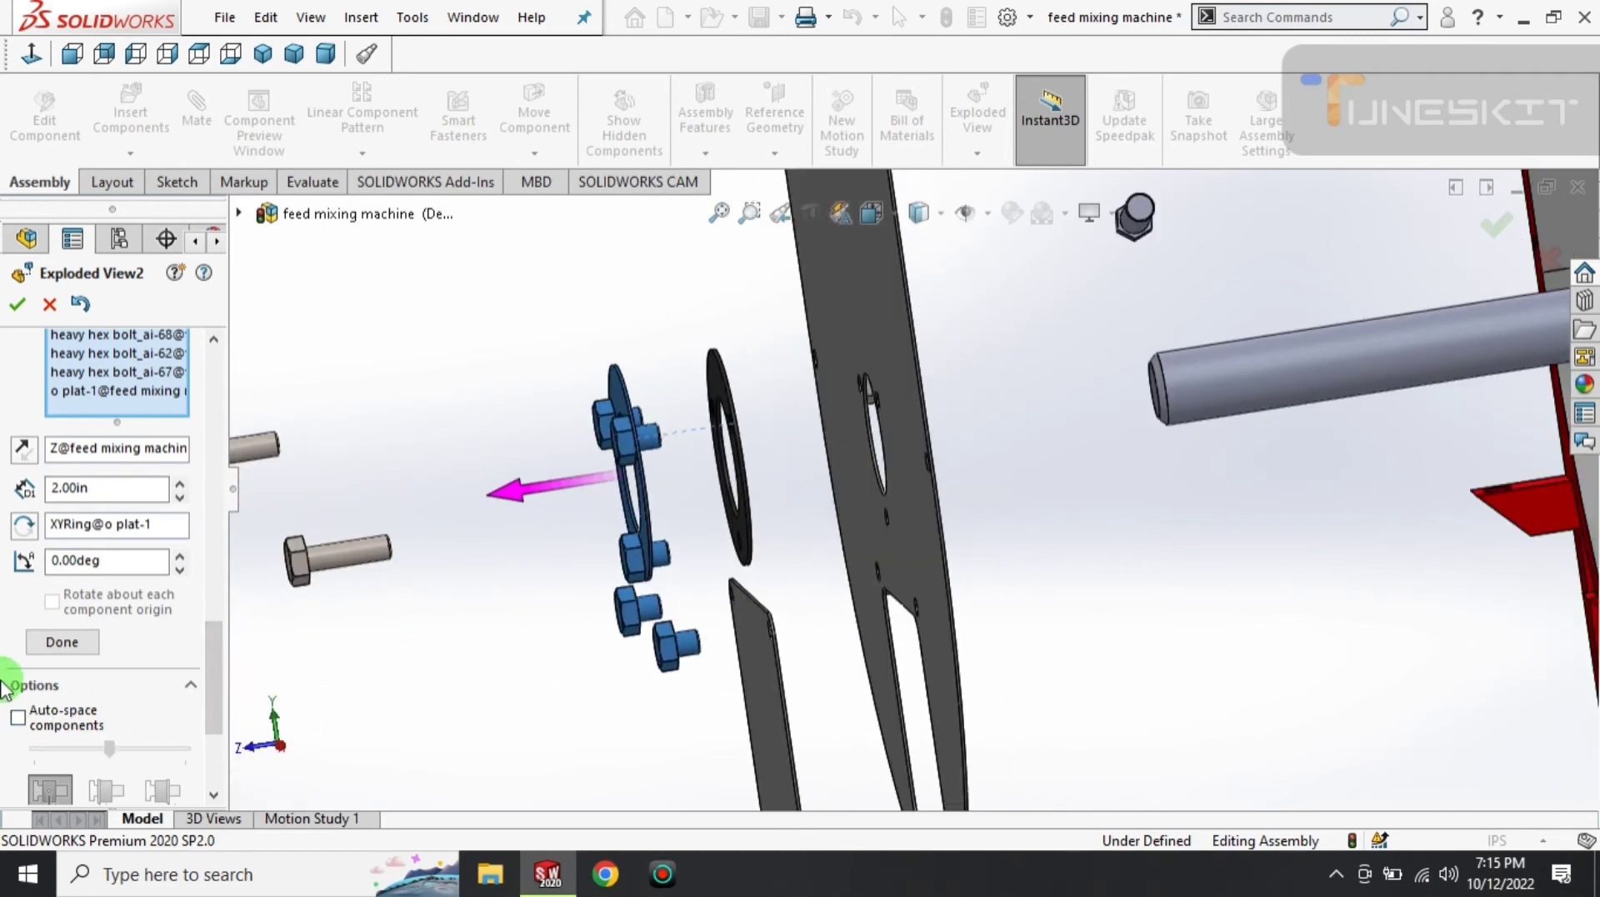
left_click(61, 641)
left_click(632, 517)
- Select the three remaining bolts for another explode step
middle_click_drag(640, 517, 611, 550)
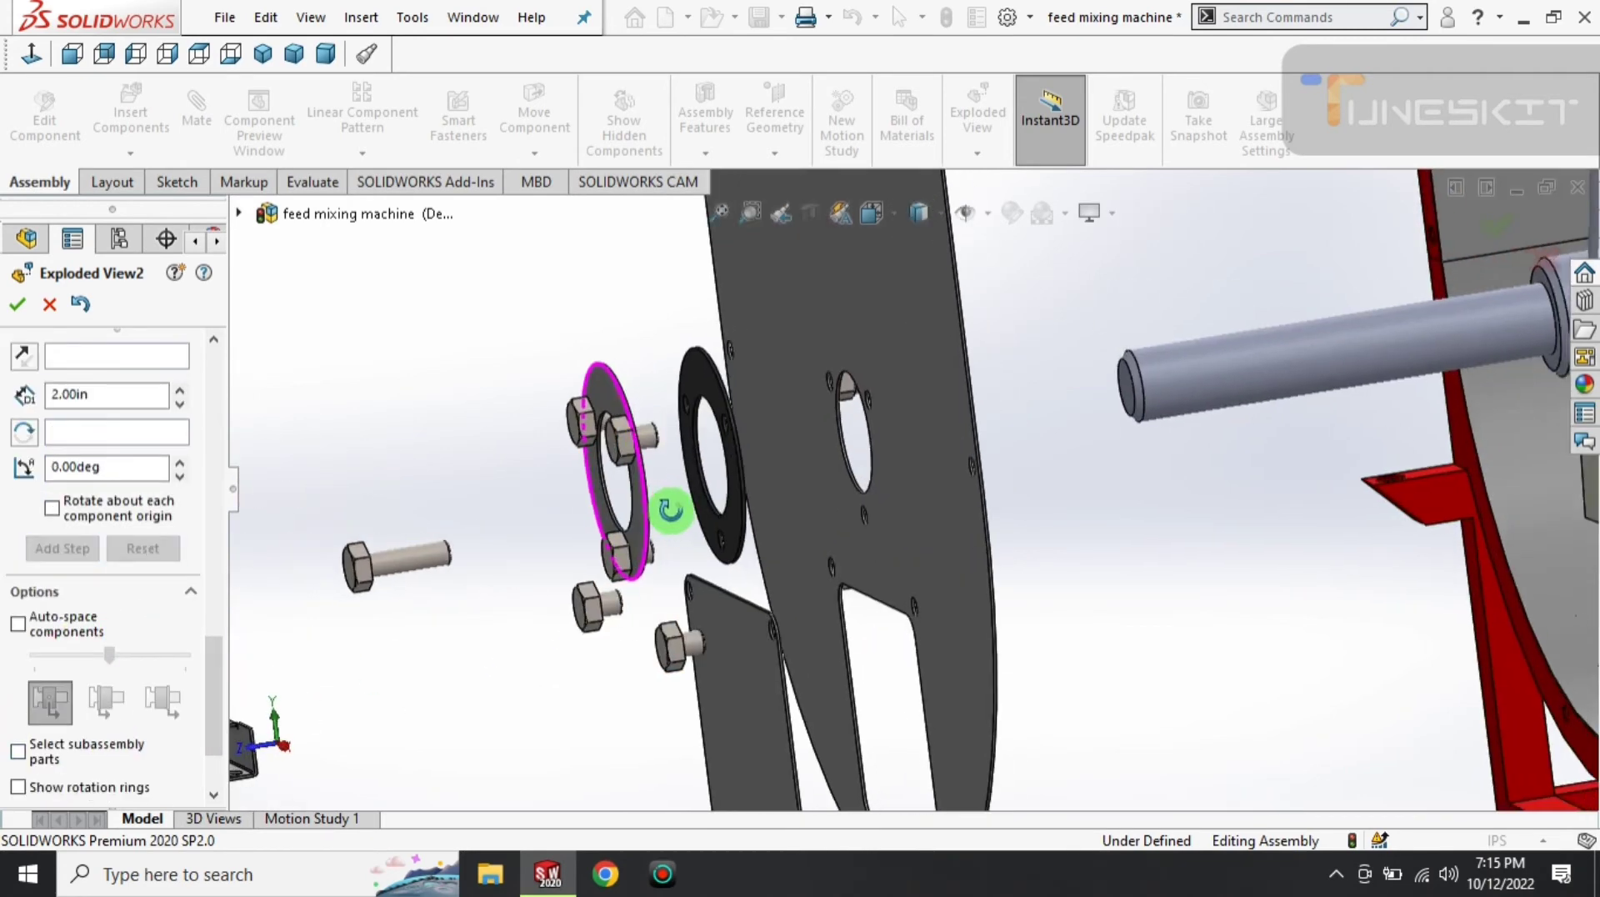
left_click(587, 564)
left_click(550, 600)
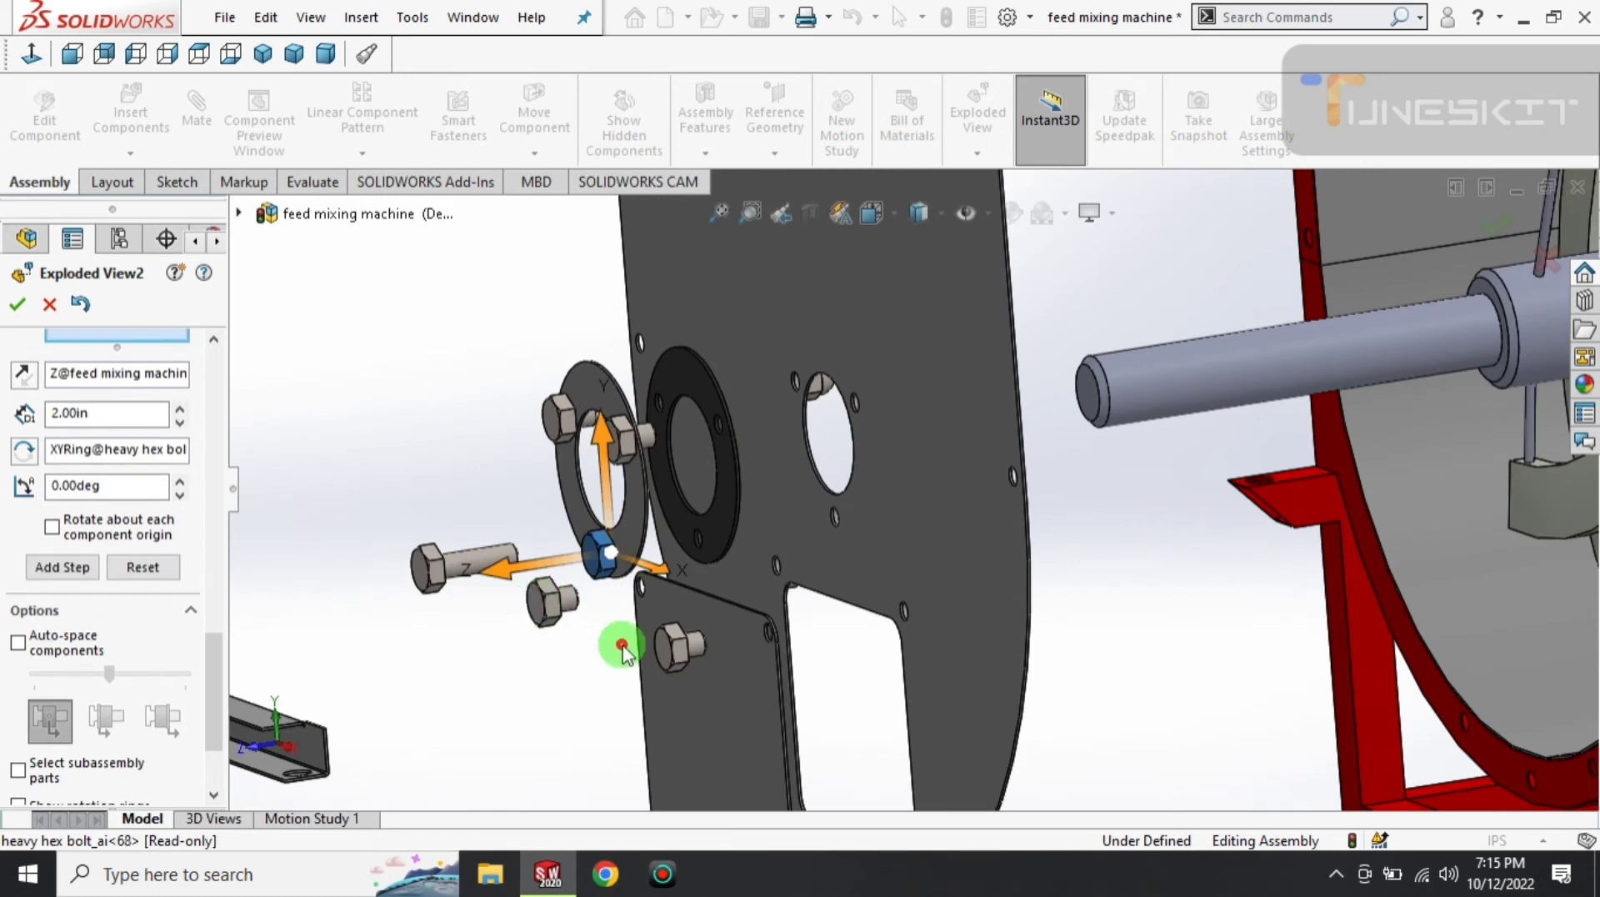
left_click(667, 635)
left_click(617, 439)
left_click(542, 430)
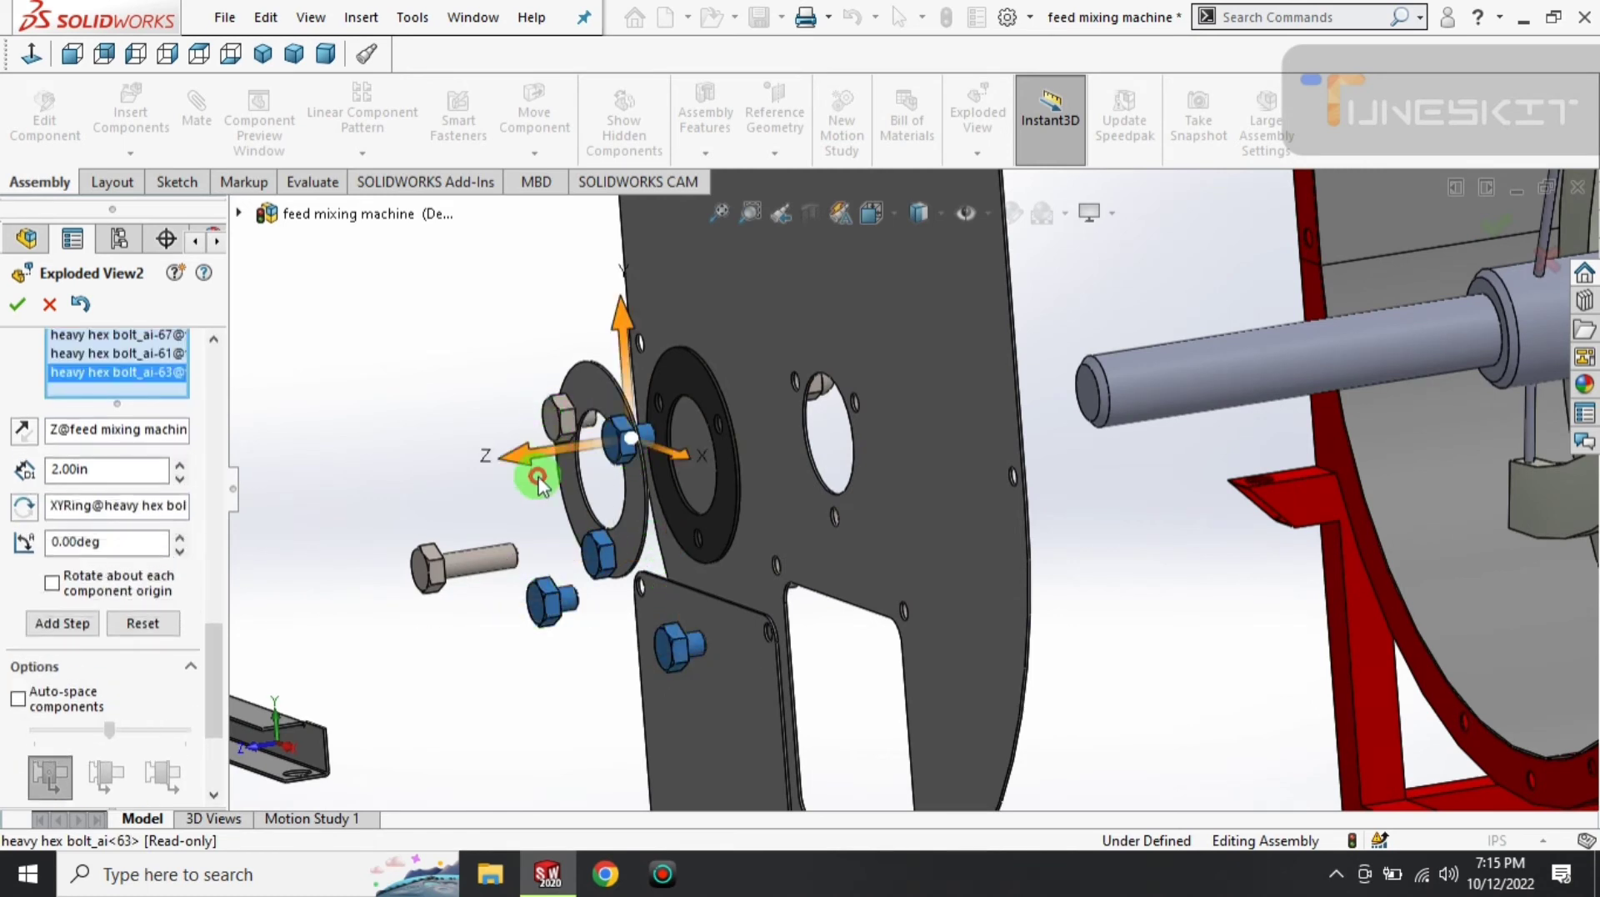
- Move the three bolts another 2 in along Z and finish the step
middle_click_drag(534, 500, 446, 432)
mouse_move(447, 433)
left_mouse_down()
mouse_move(432, 447)
mouse_move(363, 443)
left_mouse_up()
left_click(138, 450)
type("2")
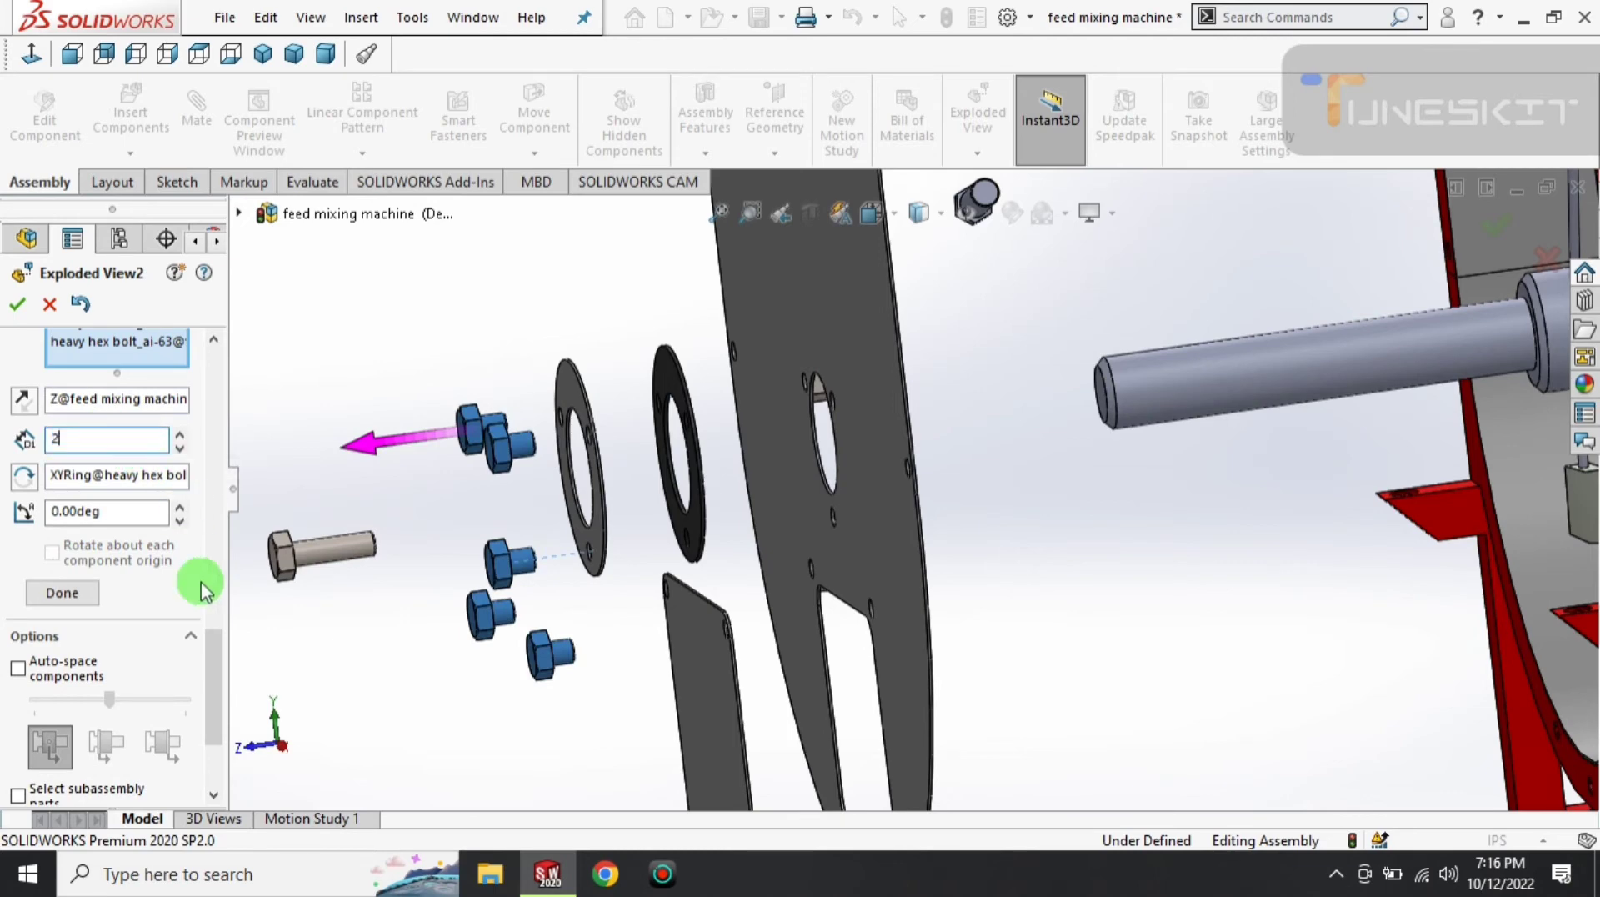
left_click(223, 663)
left_click(64, 679)
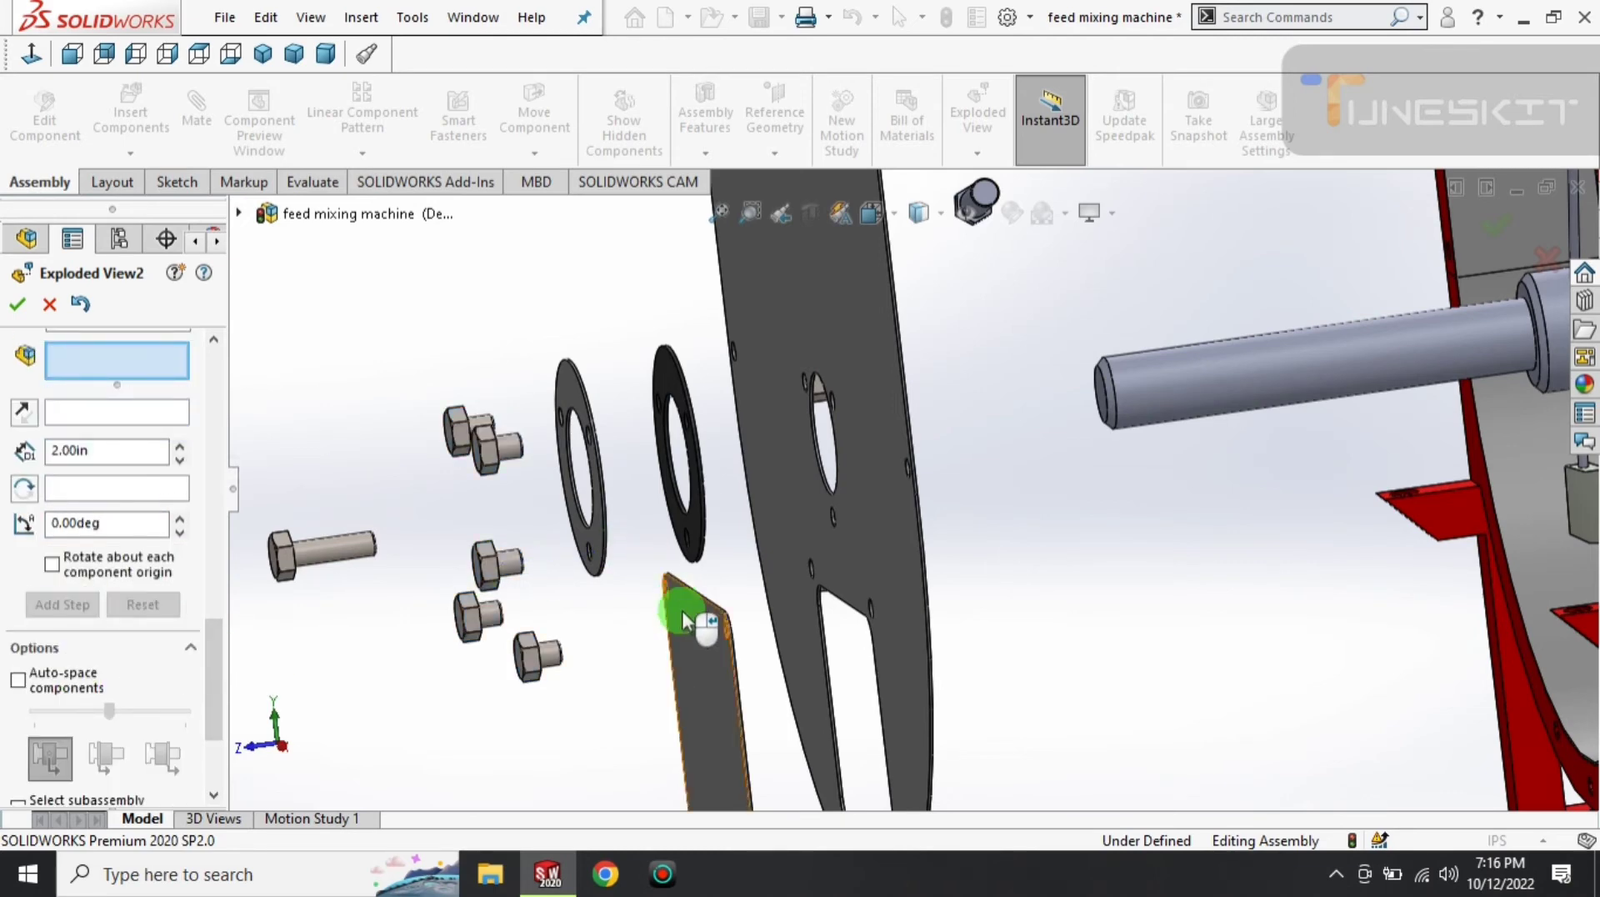
- Explode the end plate's acorn and hex jam nuts 2 in along Z
mouse_move(679, 608)
middle_mouse_down()
mouse_move(754, 575)
mouse_move(846, 489)
middle_mouse_up()
scroll(846, 489, "up", 3)
left_click(871, 456)
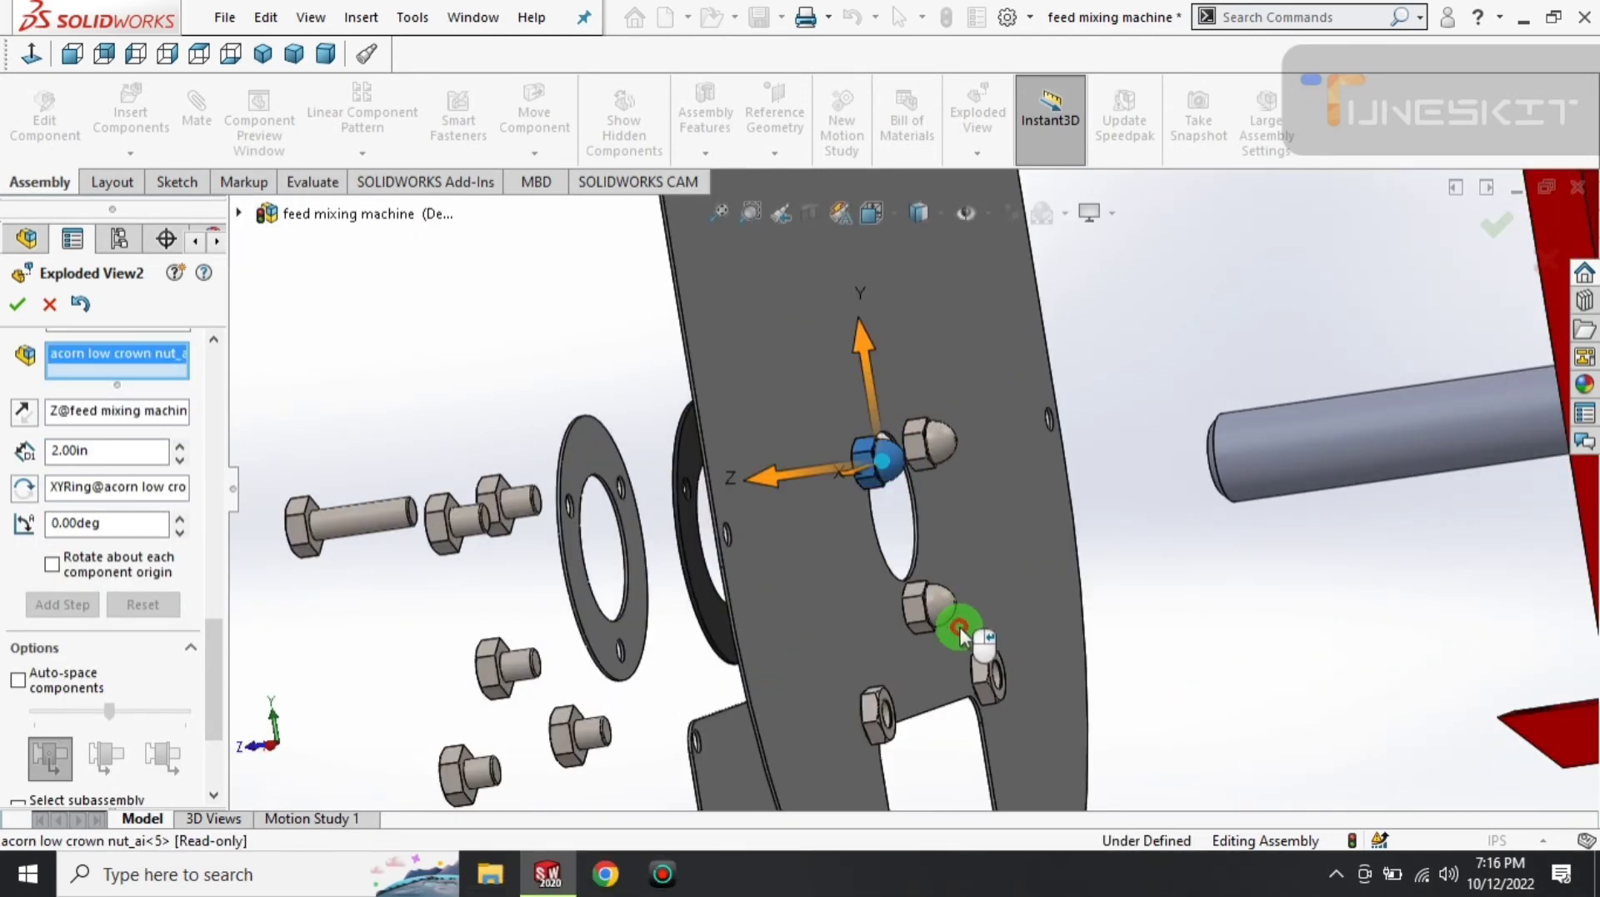
left_click(929, 606)
left_click(929, 605)
left_click(883, 703)
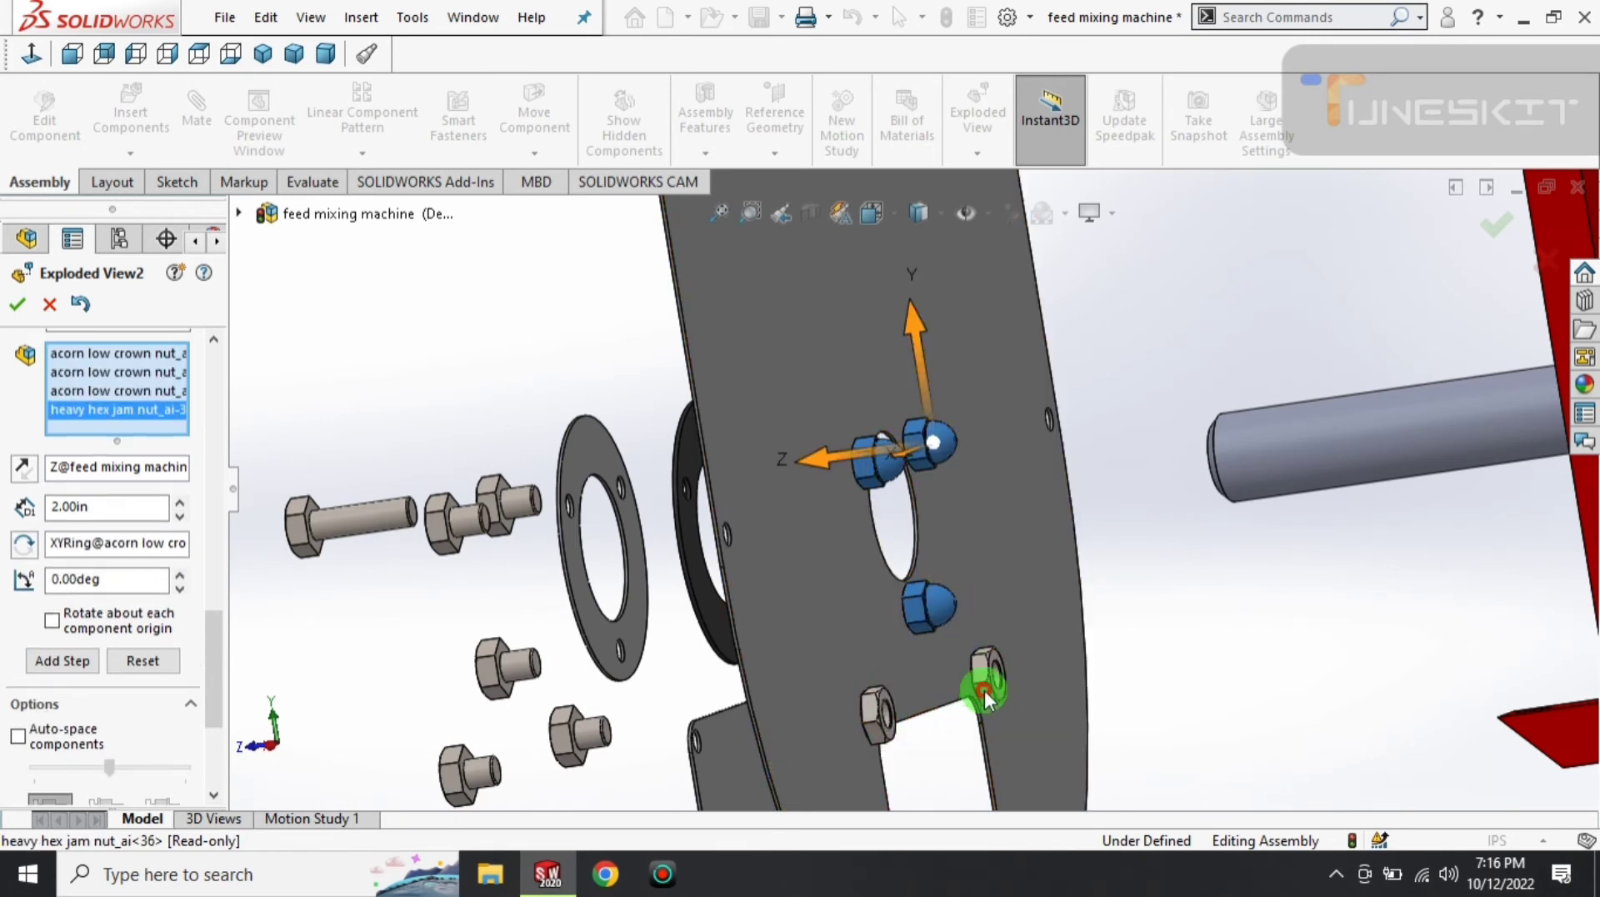
left_click(998, 652)
left_click_drag(858, 690, 906, 693)
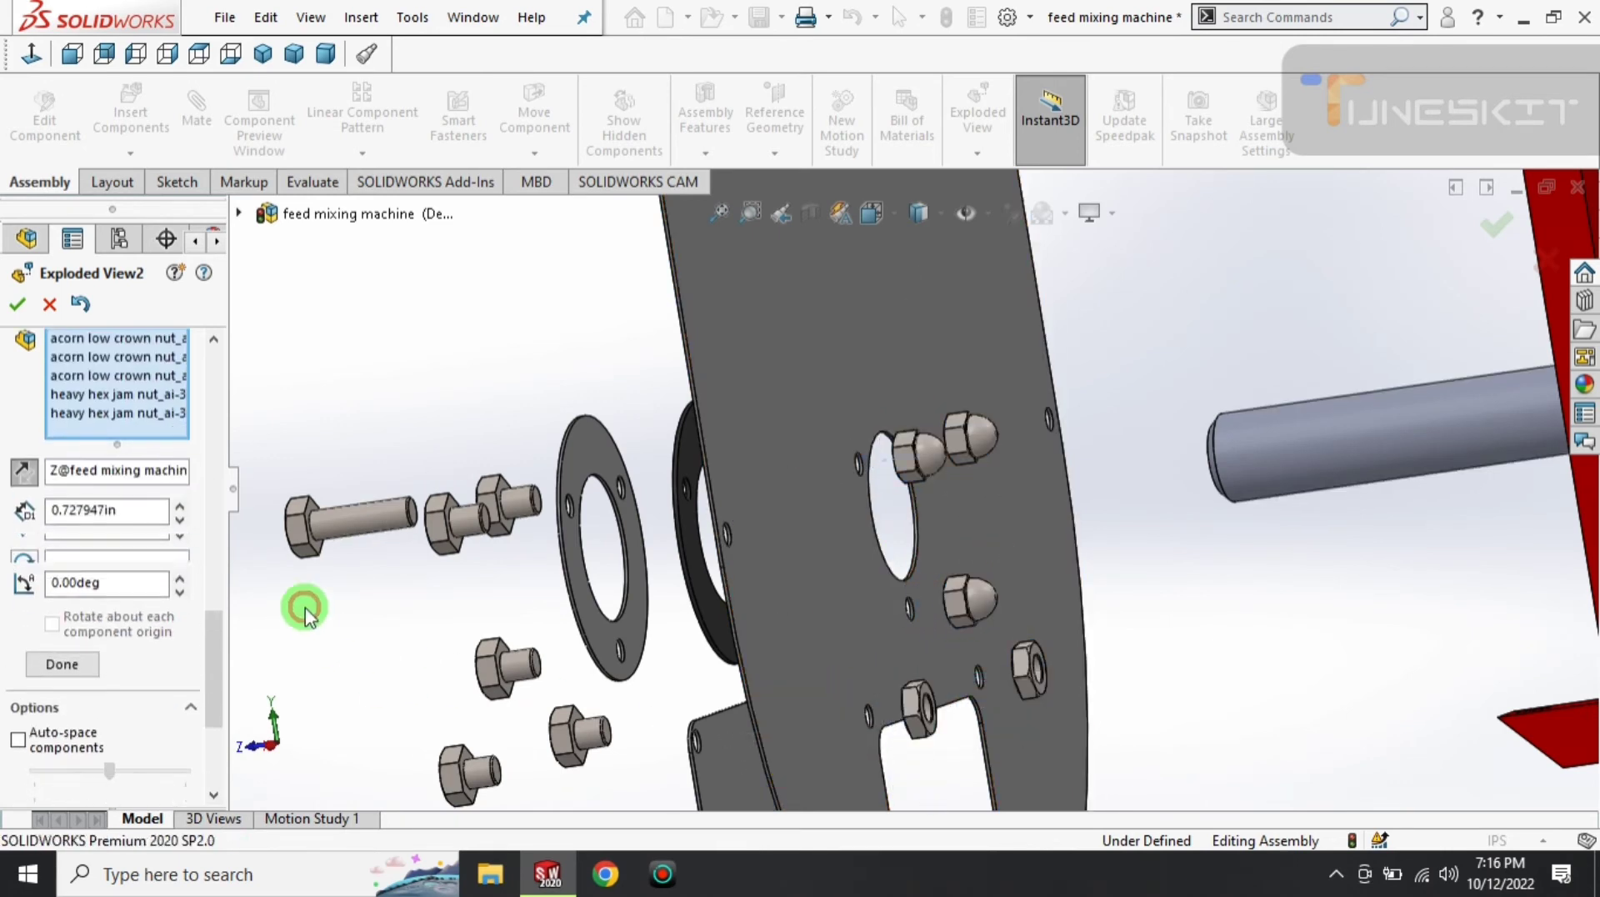
left_click(140, 504)
type("2")
left_click(154, 688)
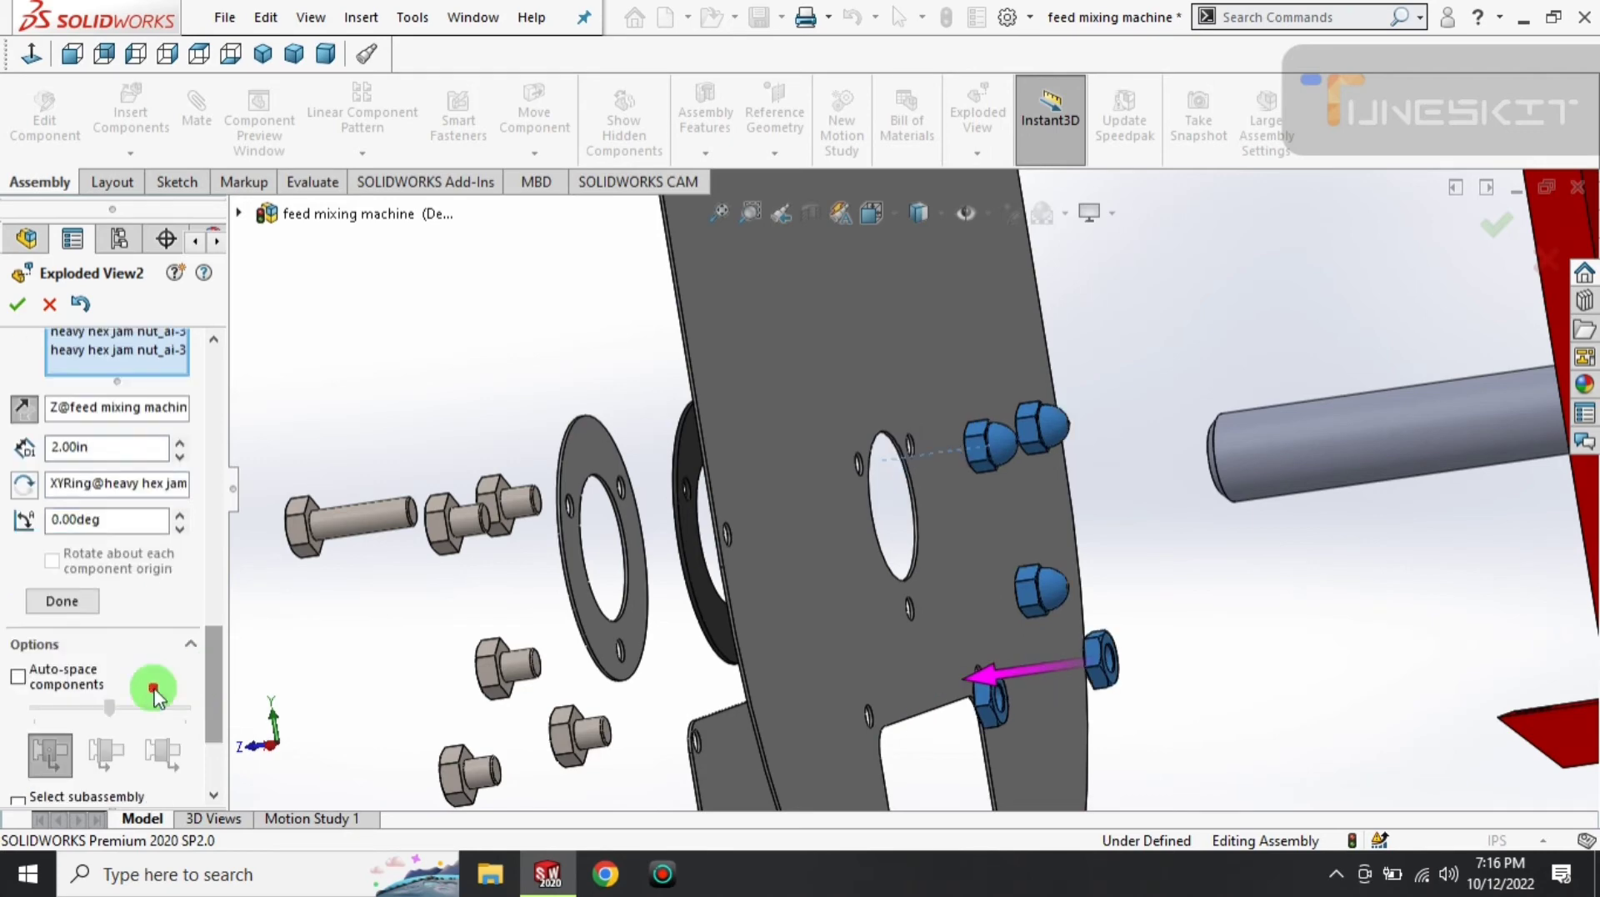
left_click(77, 617)
- Select four heavy hex jam nuts on the trough frame
scroll(825, 517, "up", 5)
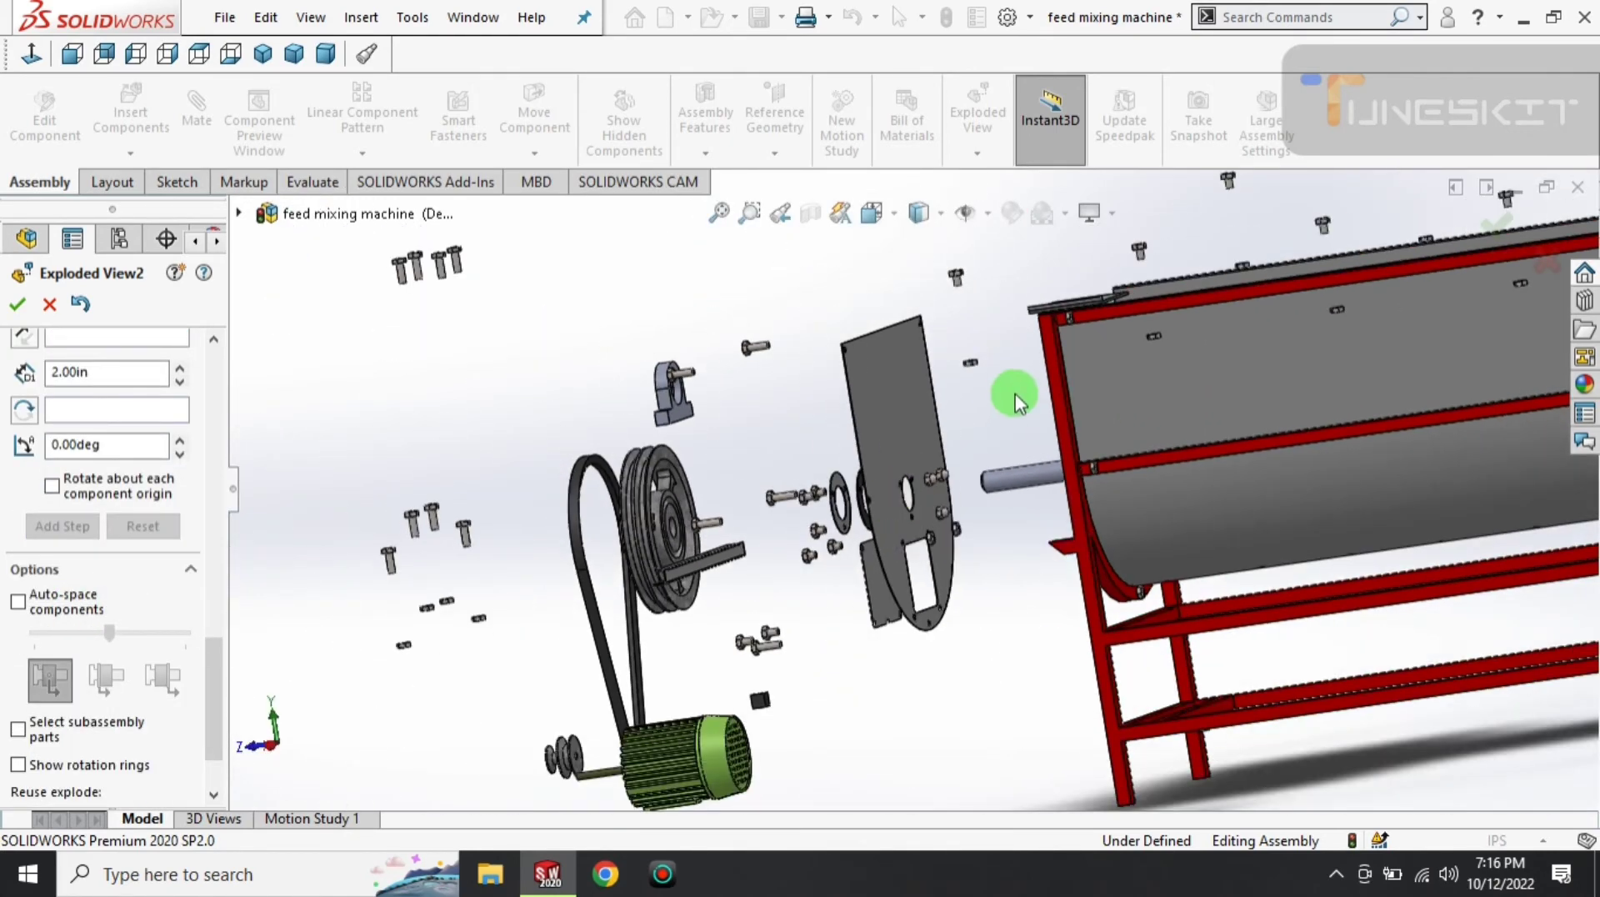
scroll(1073, 322, "down", 3)
scroll(1058, 332, "down", 2)
scroll(1037, 342, "down", 2)
left_click(902, 442)
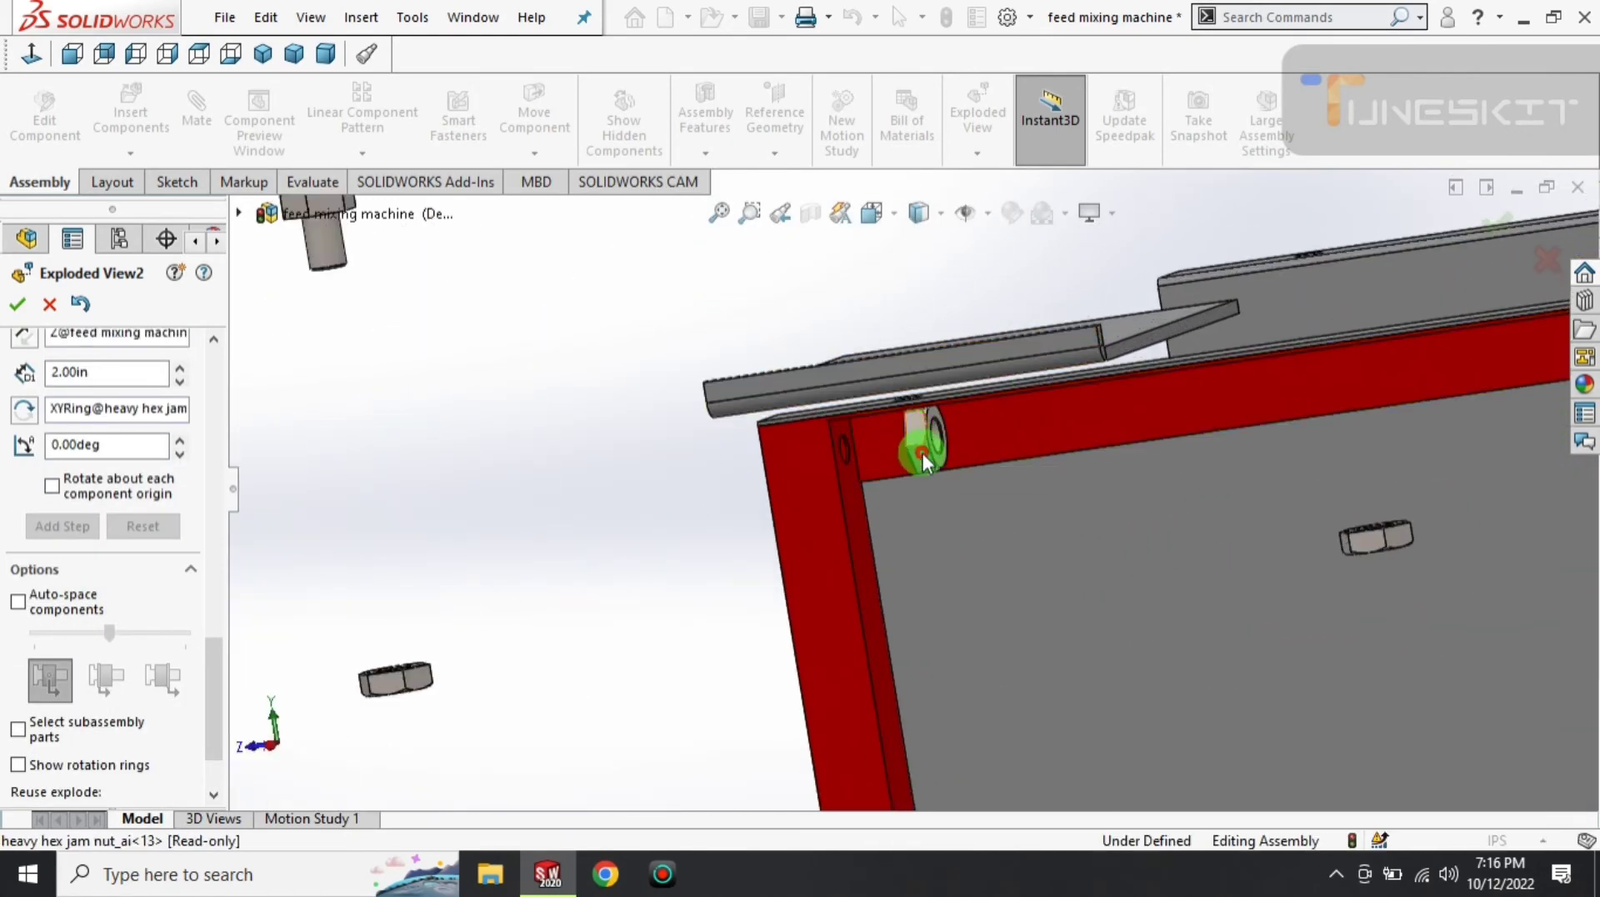
scroll(903, 496, "down", 2)
scroll(903, 496, "up", 2)
scroll(910, 668, "down", 2)
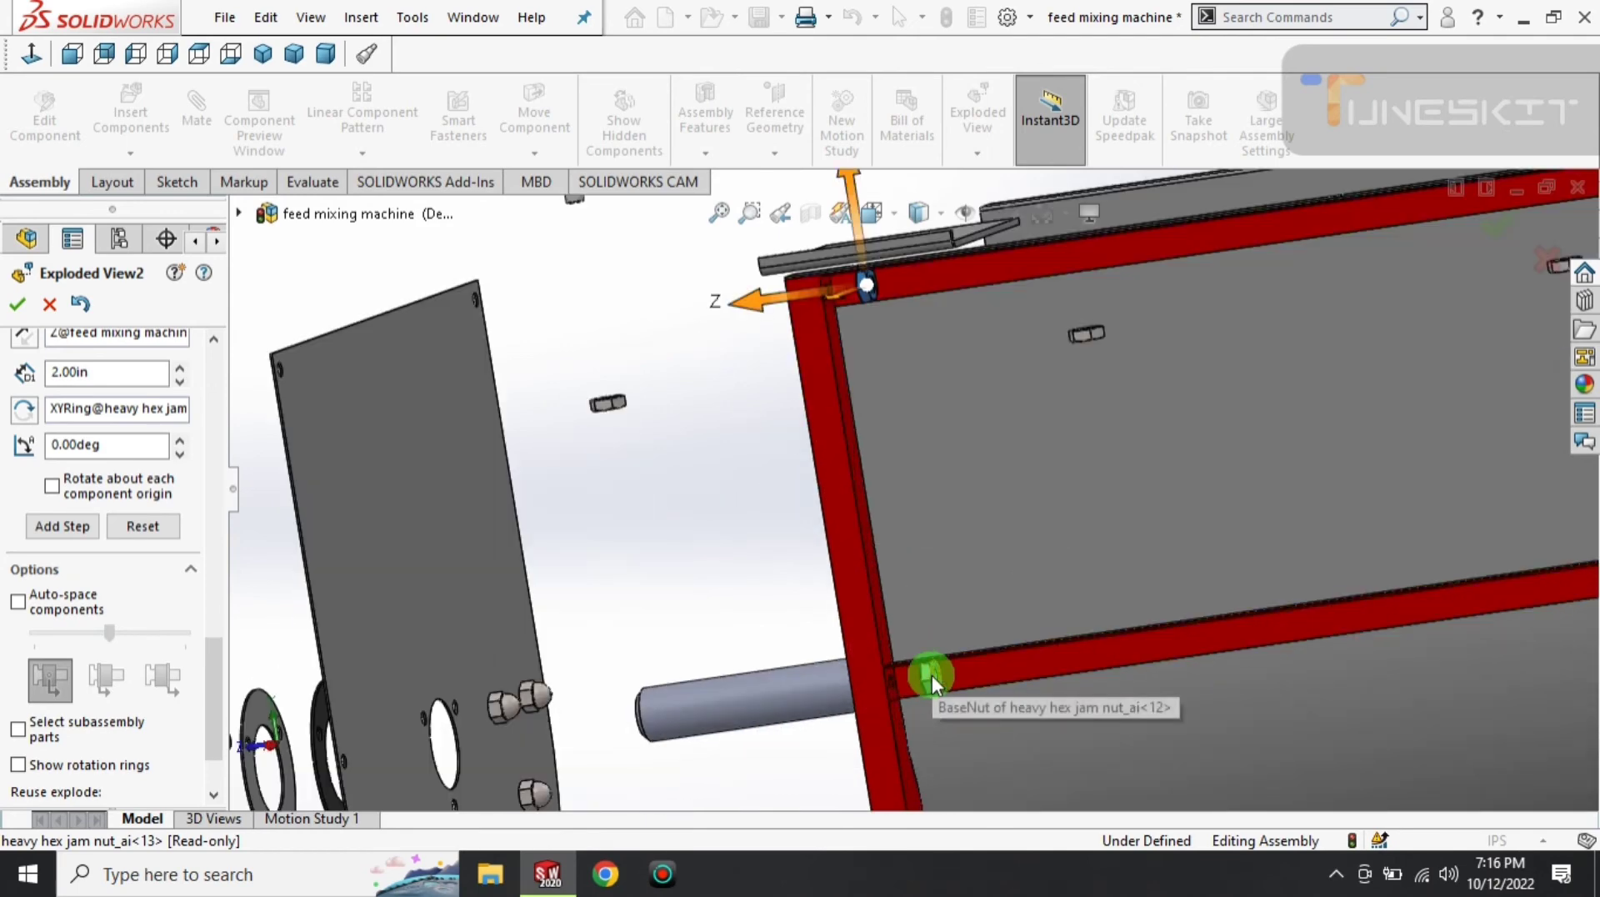
left_click(956, 674)
scroll(1025, 663, "up", 2)
scroll(1167, 600, "up", 2)
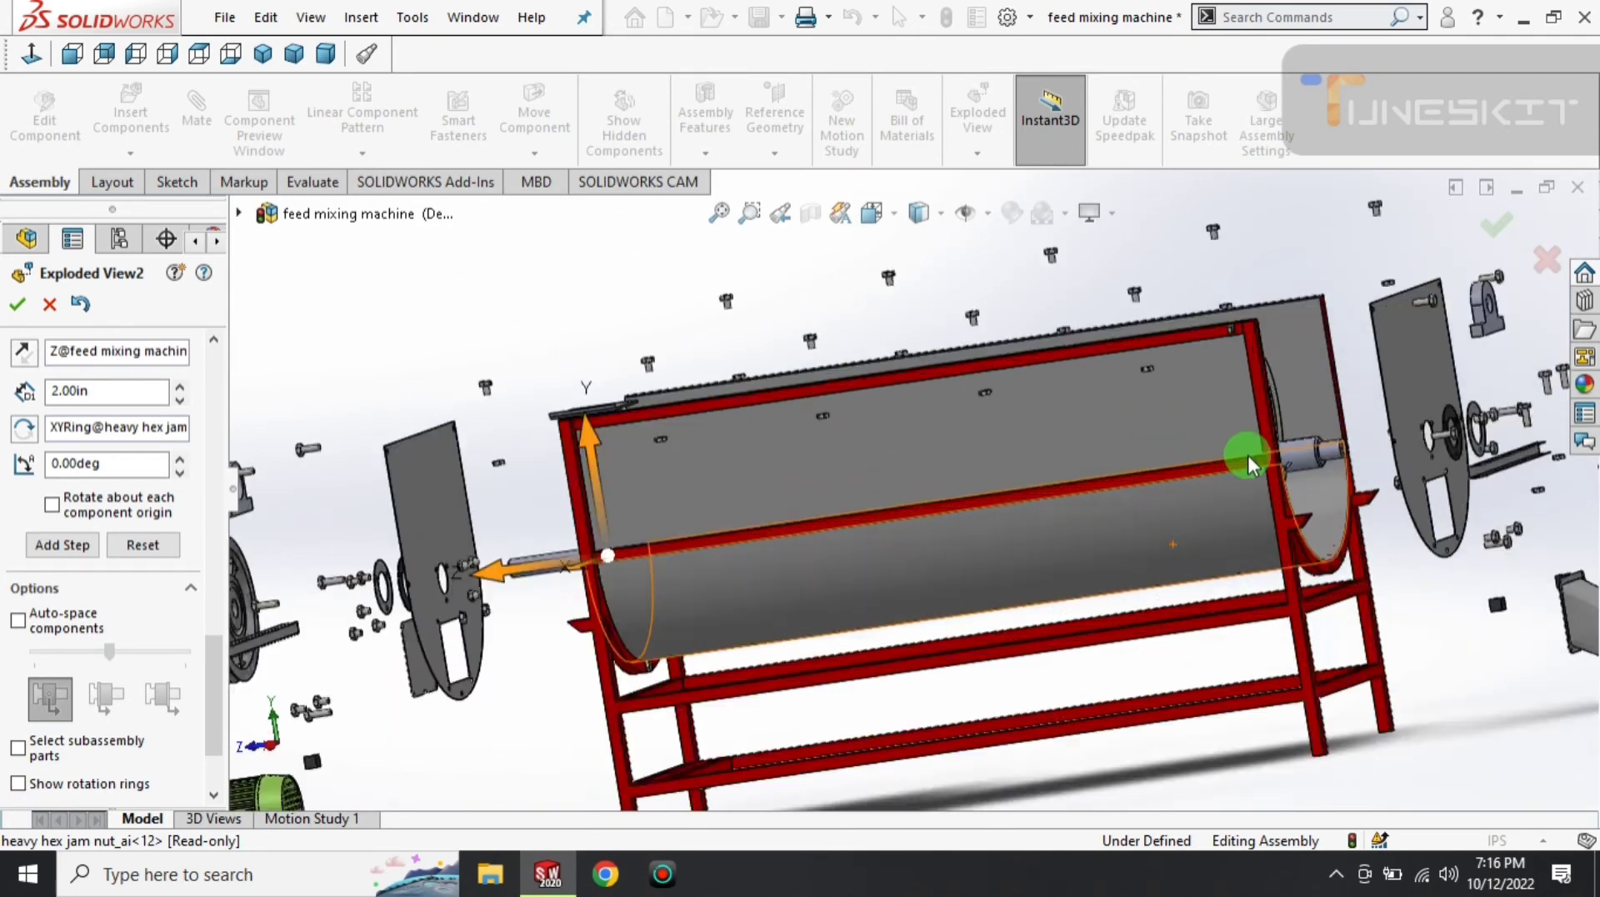
scroll(1247, 442, "down", 3)
left_click(1234, 230)
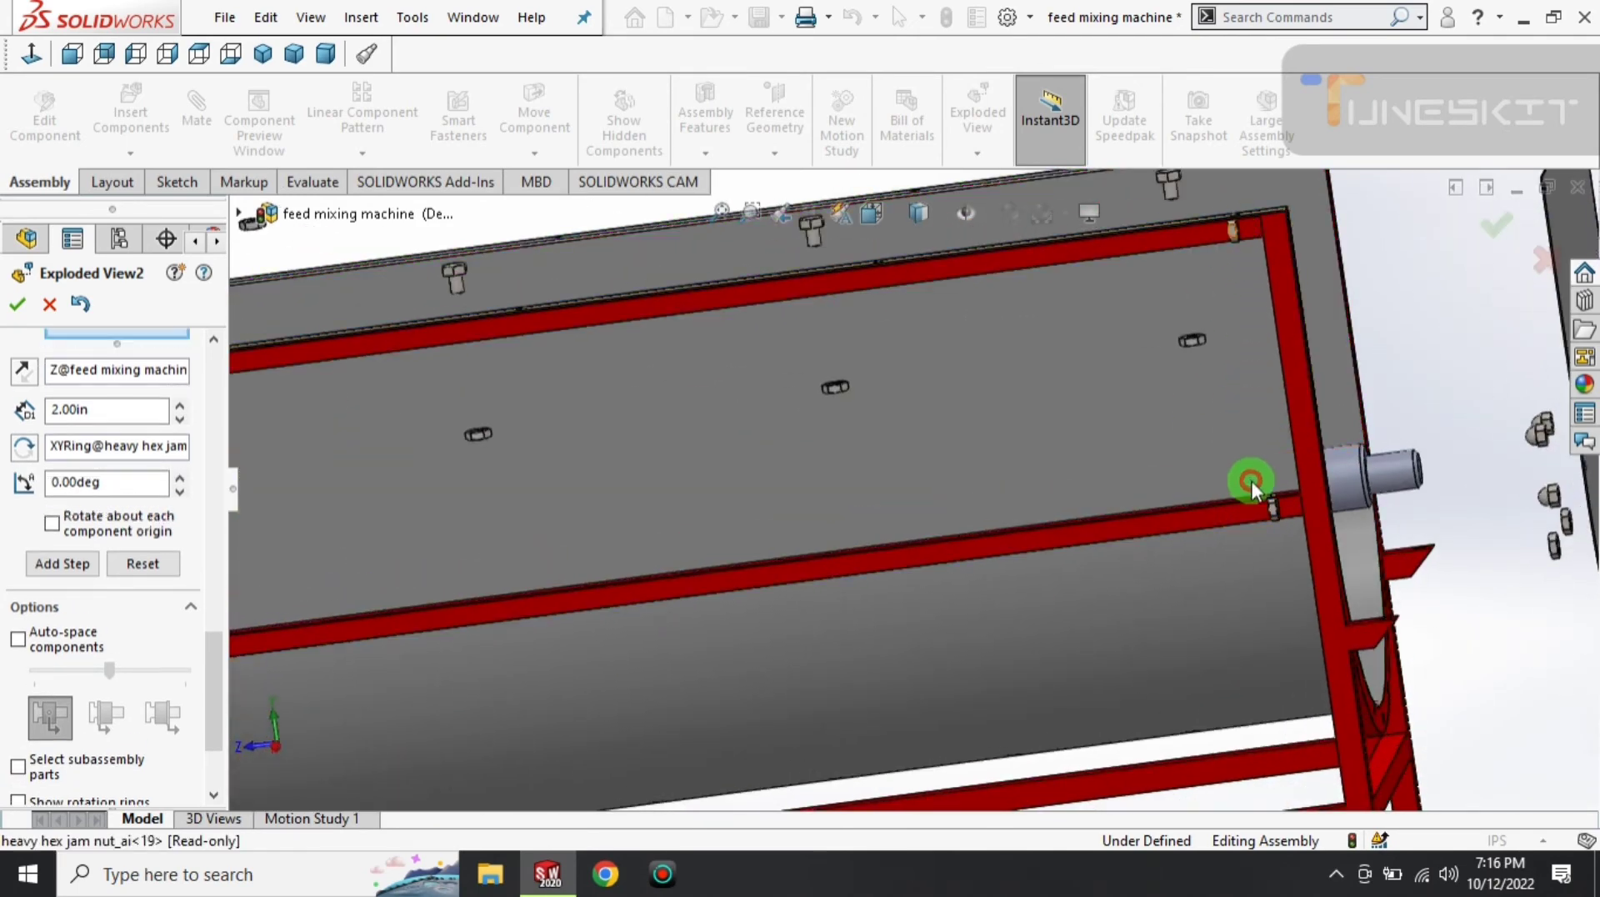
left_click(1273, 506)
- Move the frame jam nuts 20 in out along X
scroll(1133, 558, "up", 2)
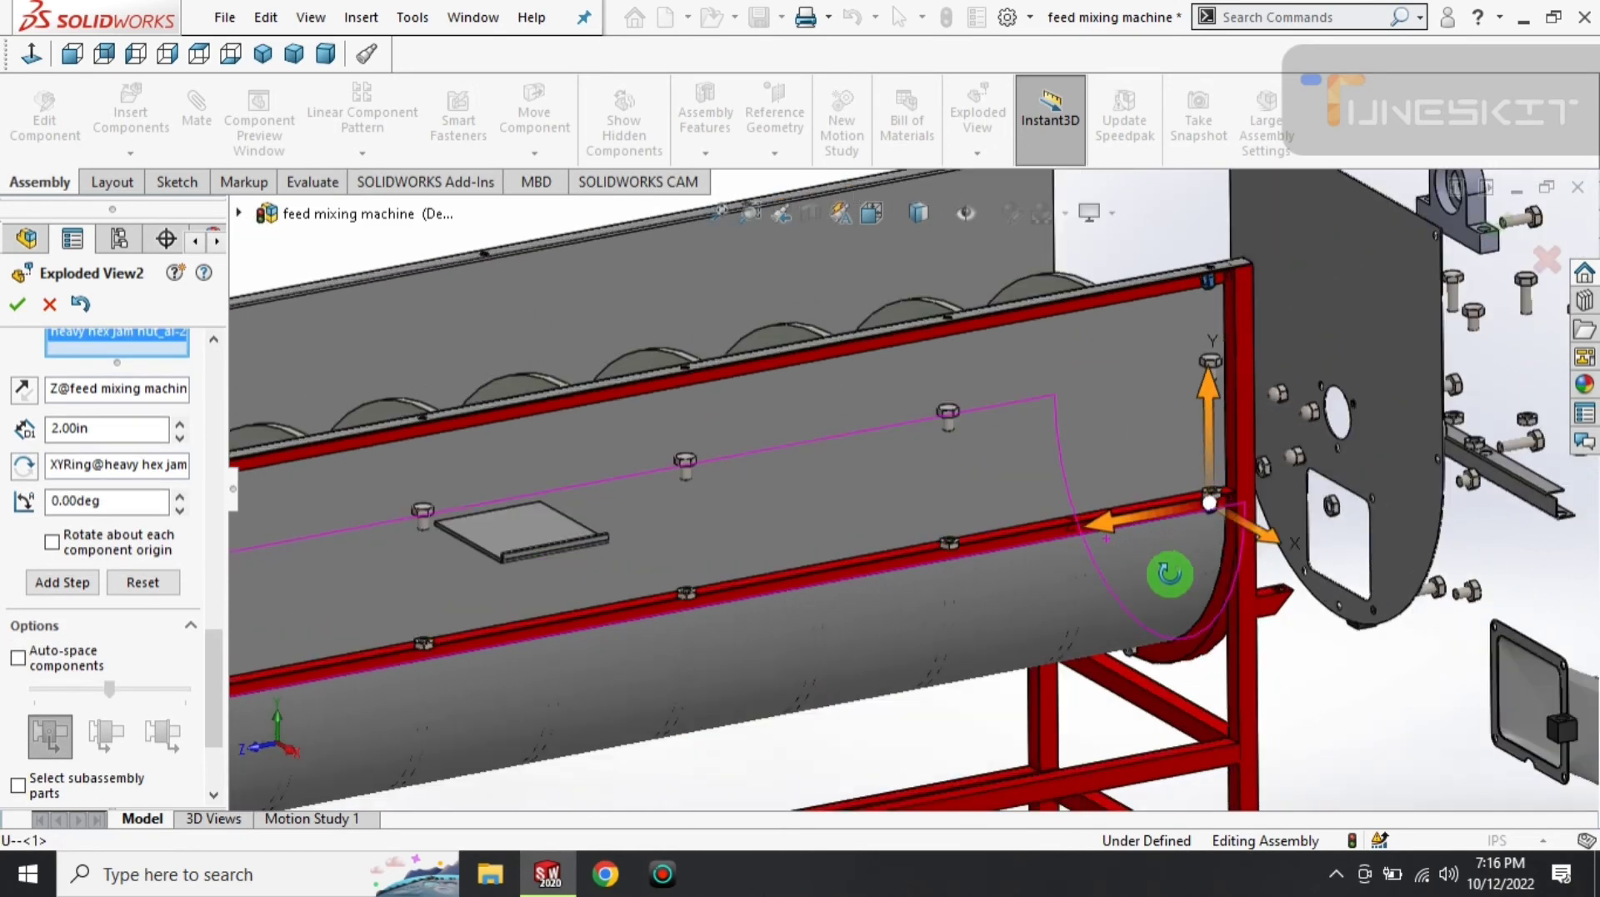
mouse_move(1264, 548)
left_mouse_down()
mouse_move(1422, 628)
mouse_move(1072, 732)
left_mouse_up()
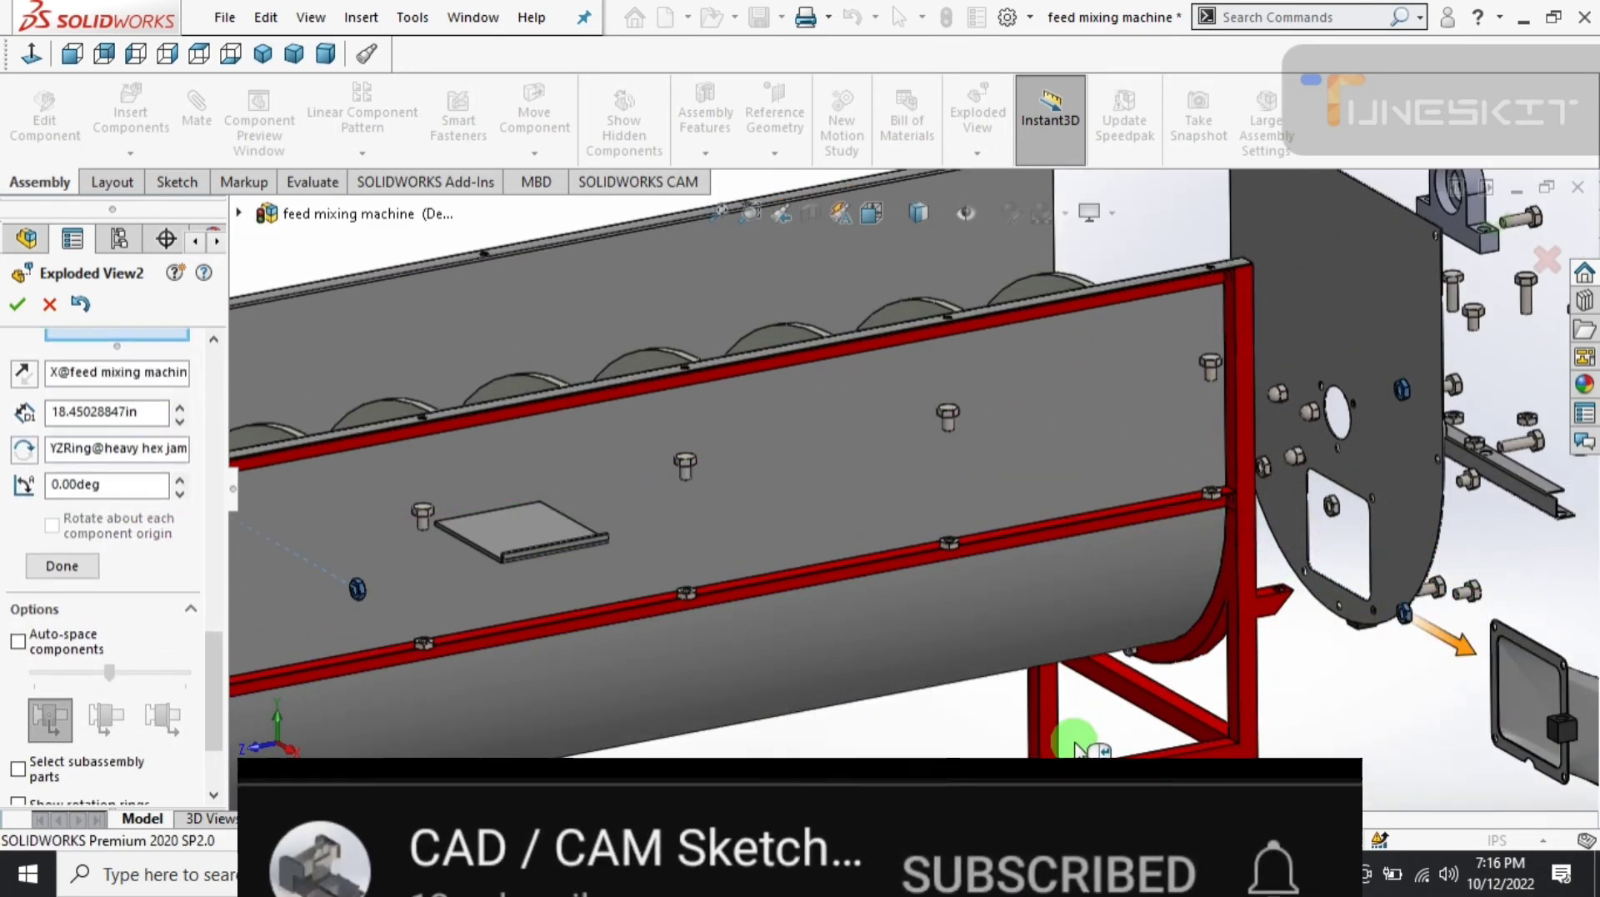
scroll(973, 708, "up", 3)
middle_click_drag(973, 709, 1035, 678)
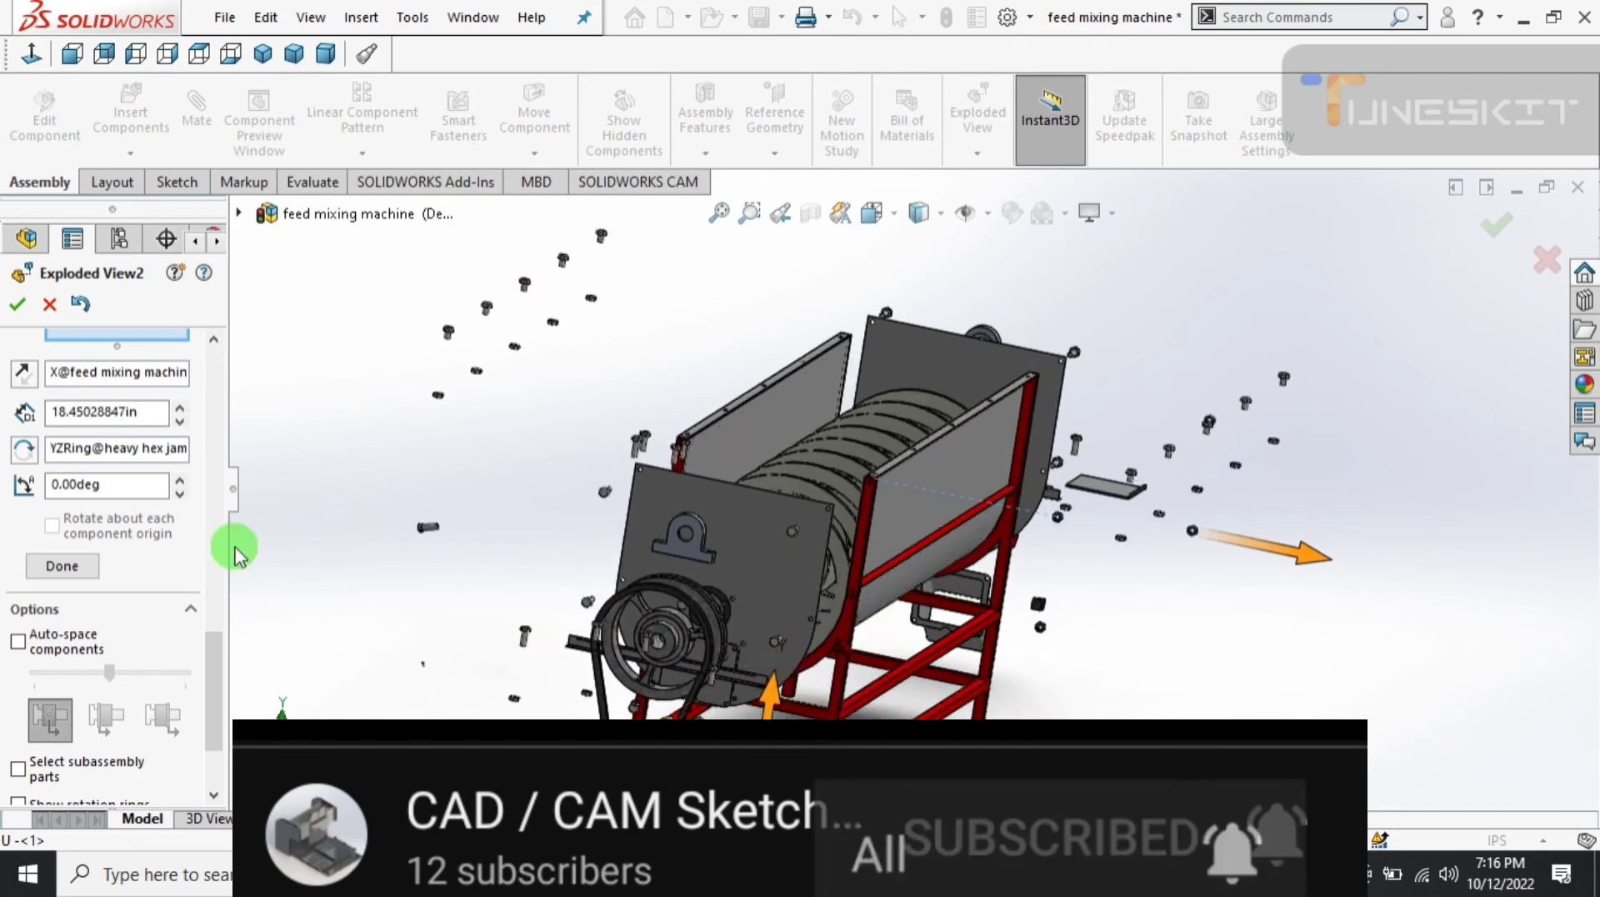
left_click(155, 411)
type("20")
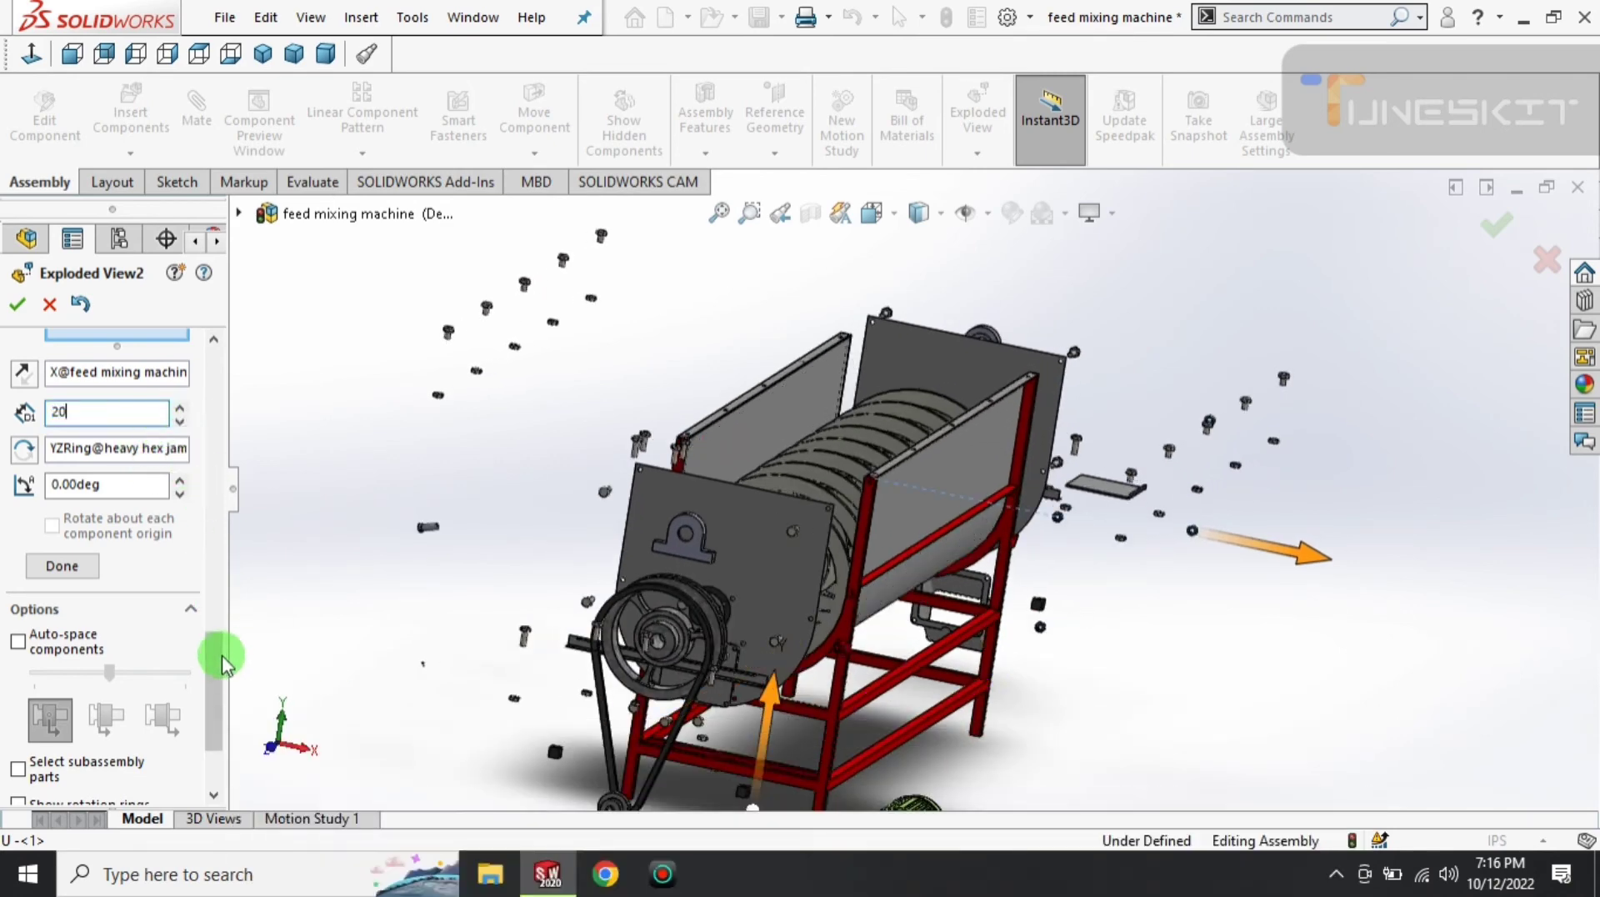
key("Return")
middle_click_drag(846, 500, 828, 542)
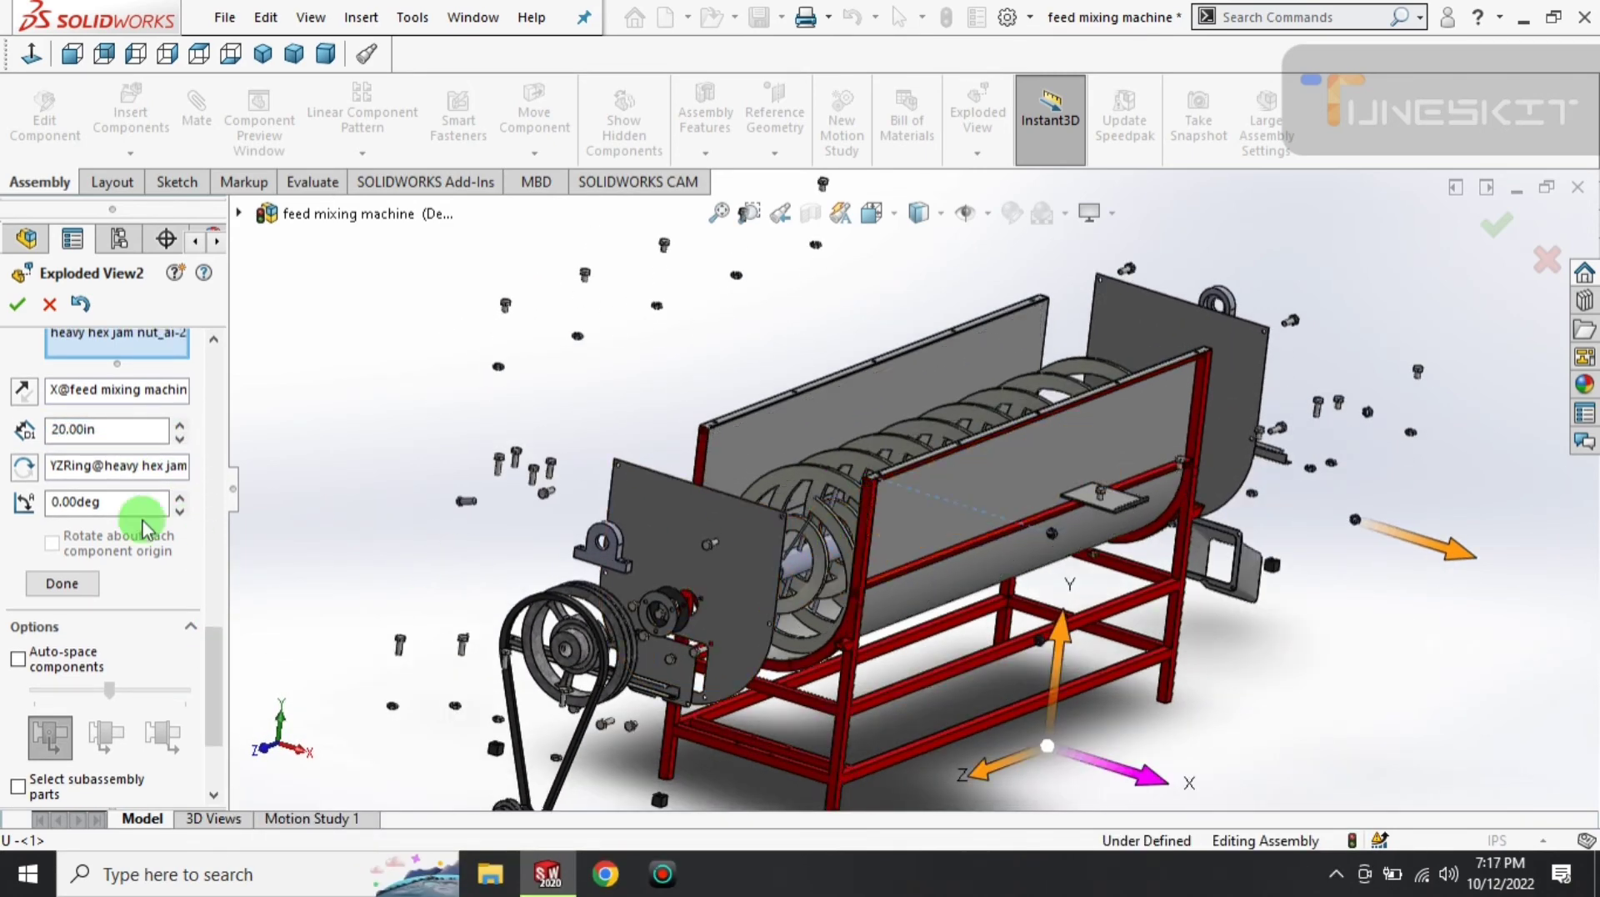
type("15")
- Commit the 15 in distance for the frame jam nuts and finish that explode step
key("Return")
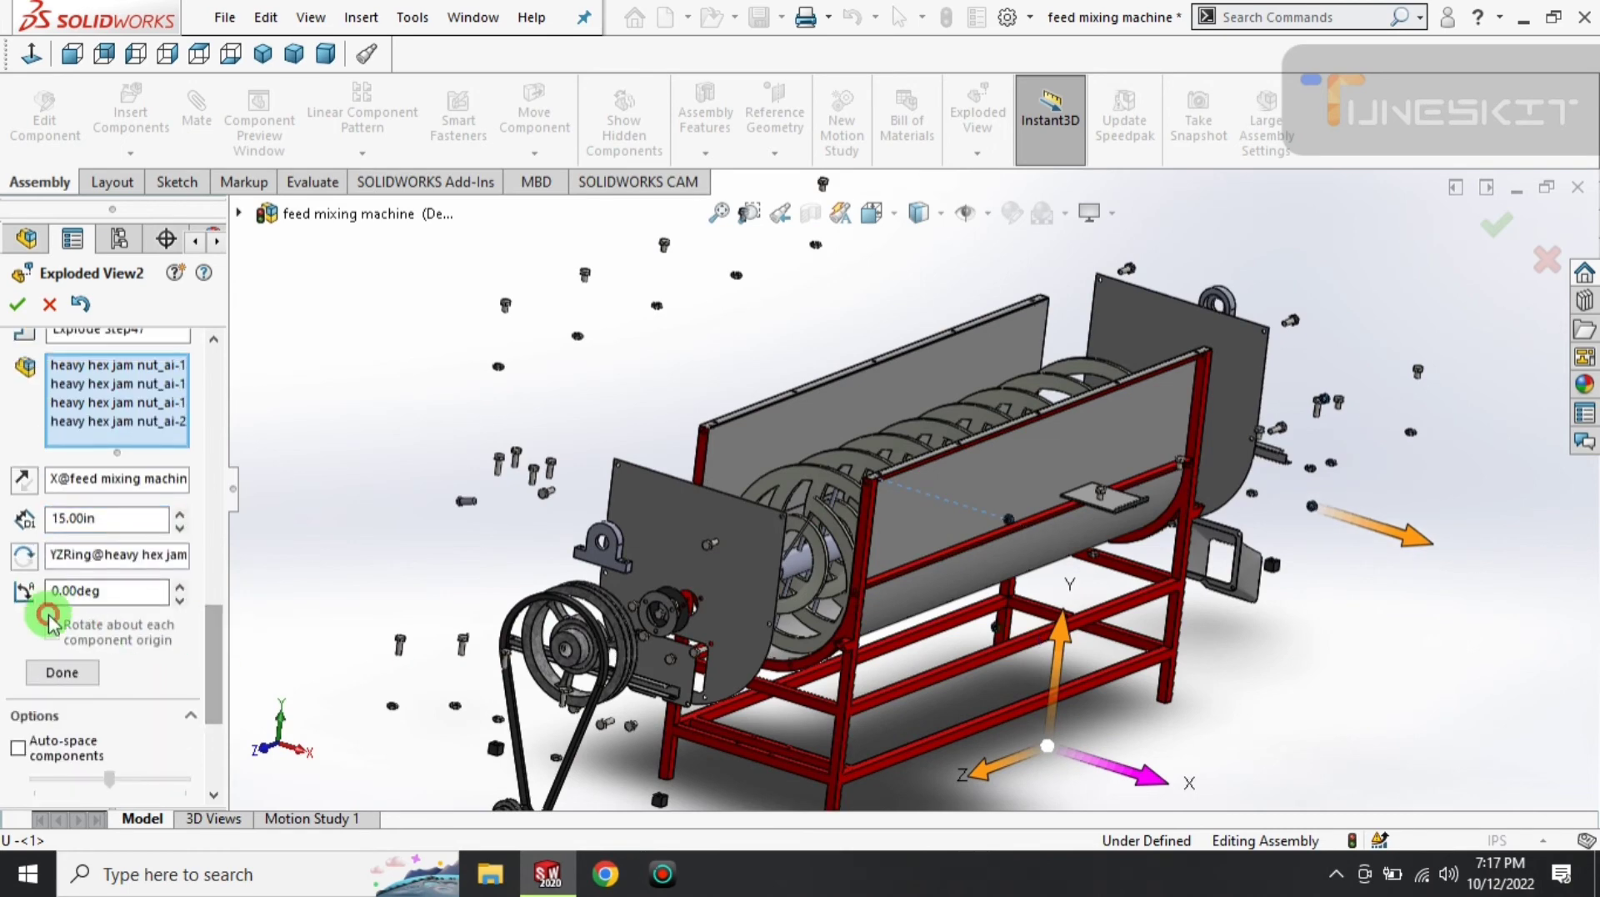
left_click(52, 612)
scroll(578, 592, "down", 3)
scroll(579, 586, "up", 3)
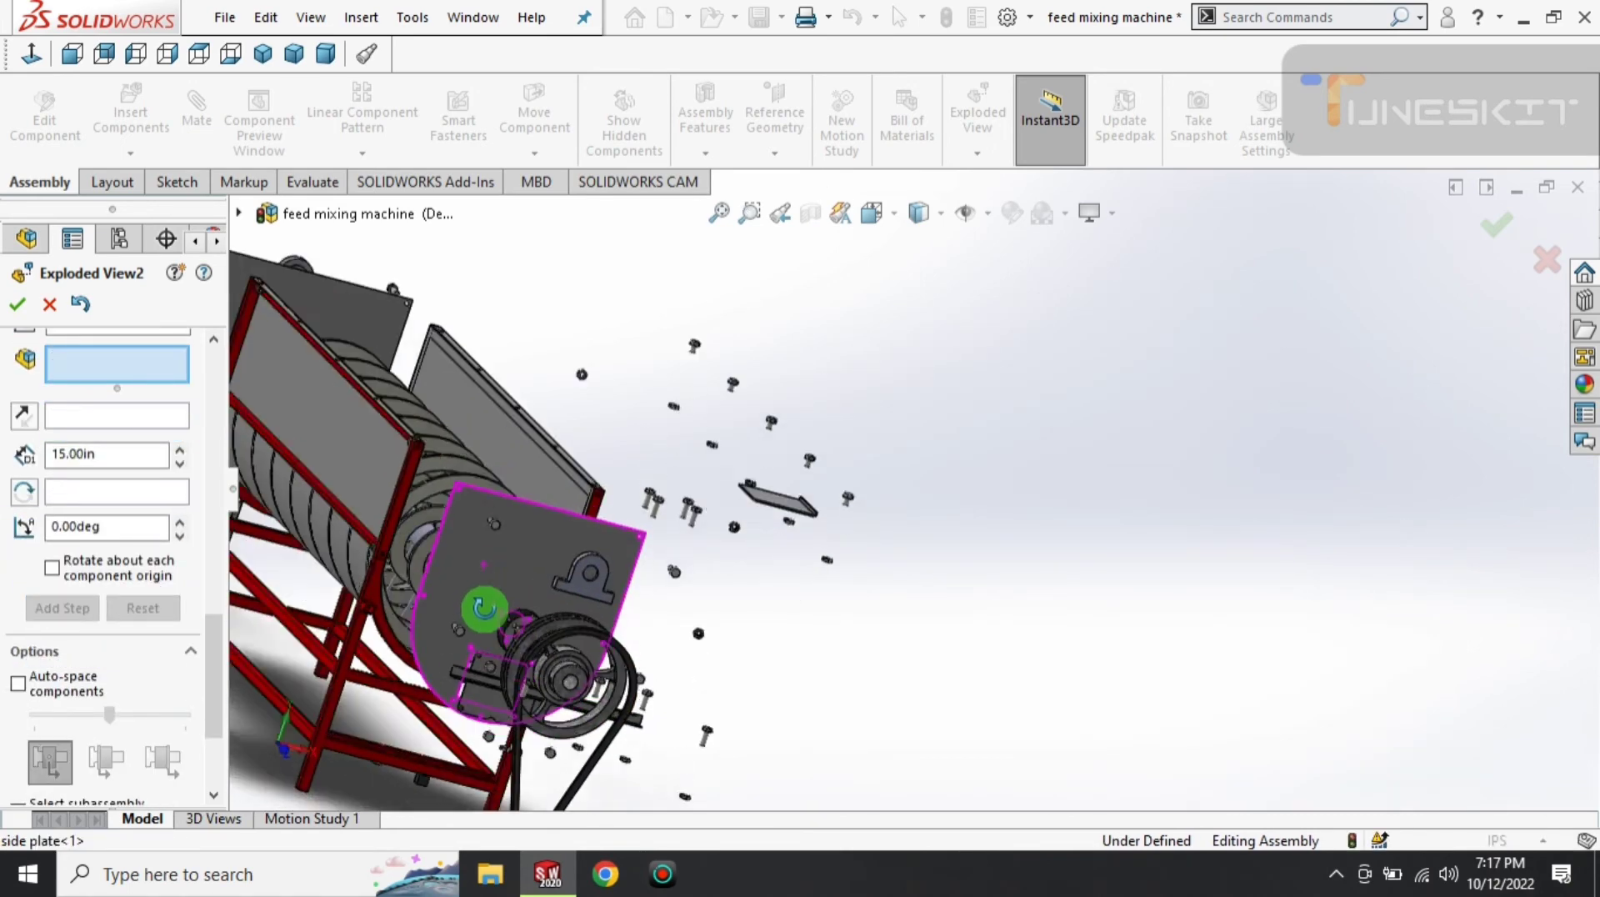
middle_click_drag(482, 606, 483, 457)
scroll(552, 417, "down", 3)
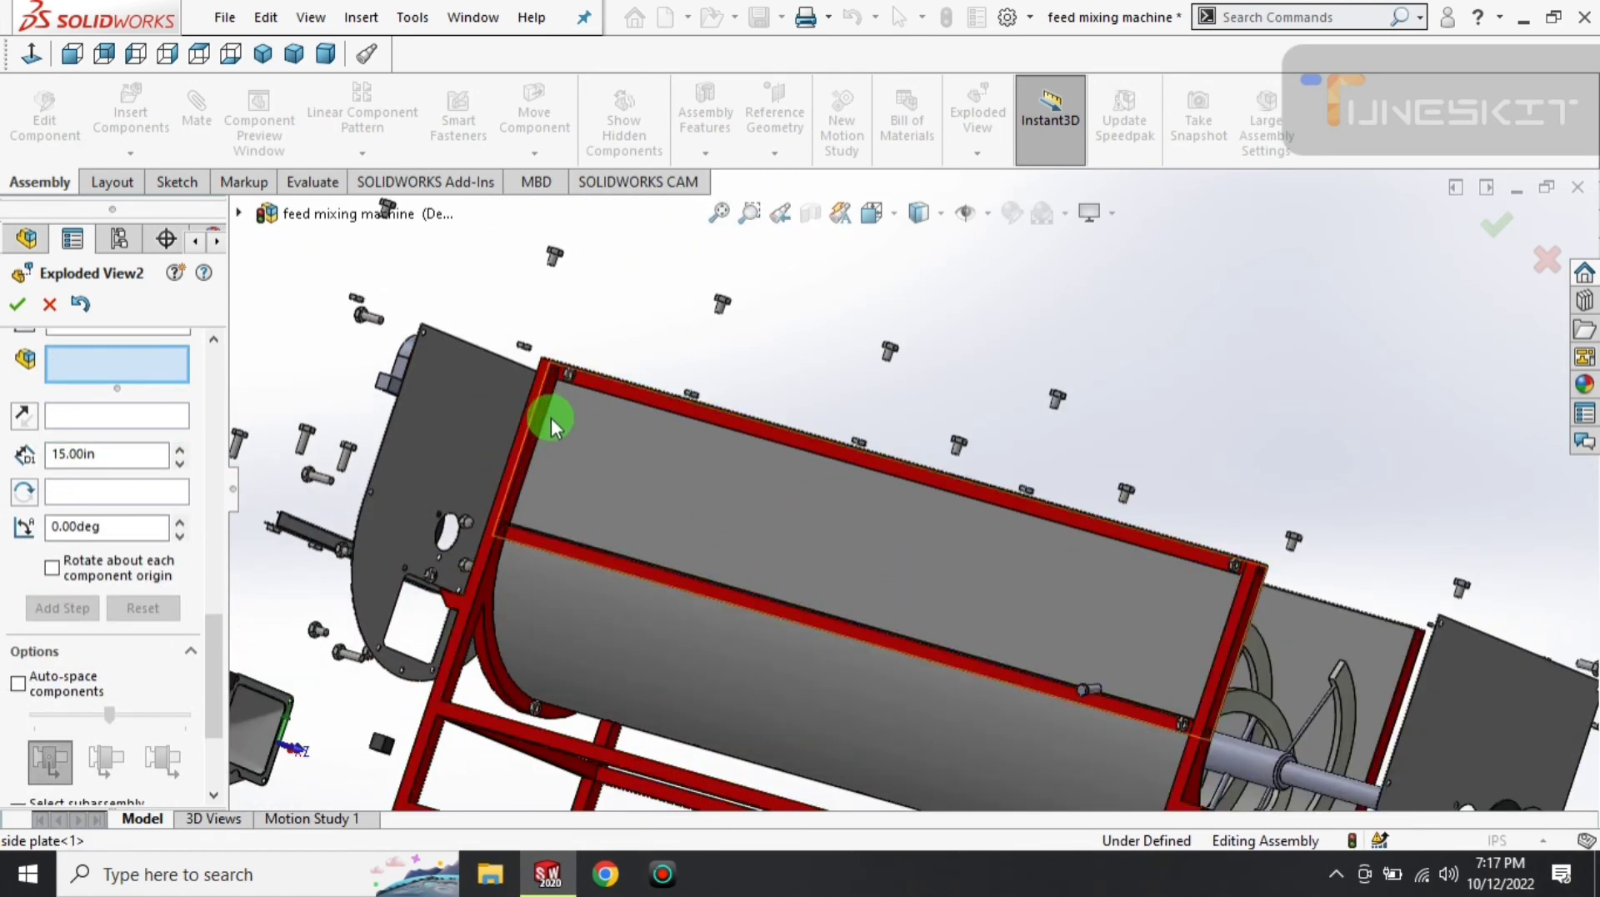
- Select three more heavy hex jam nuts on the tank side
left_click(568, 377)
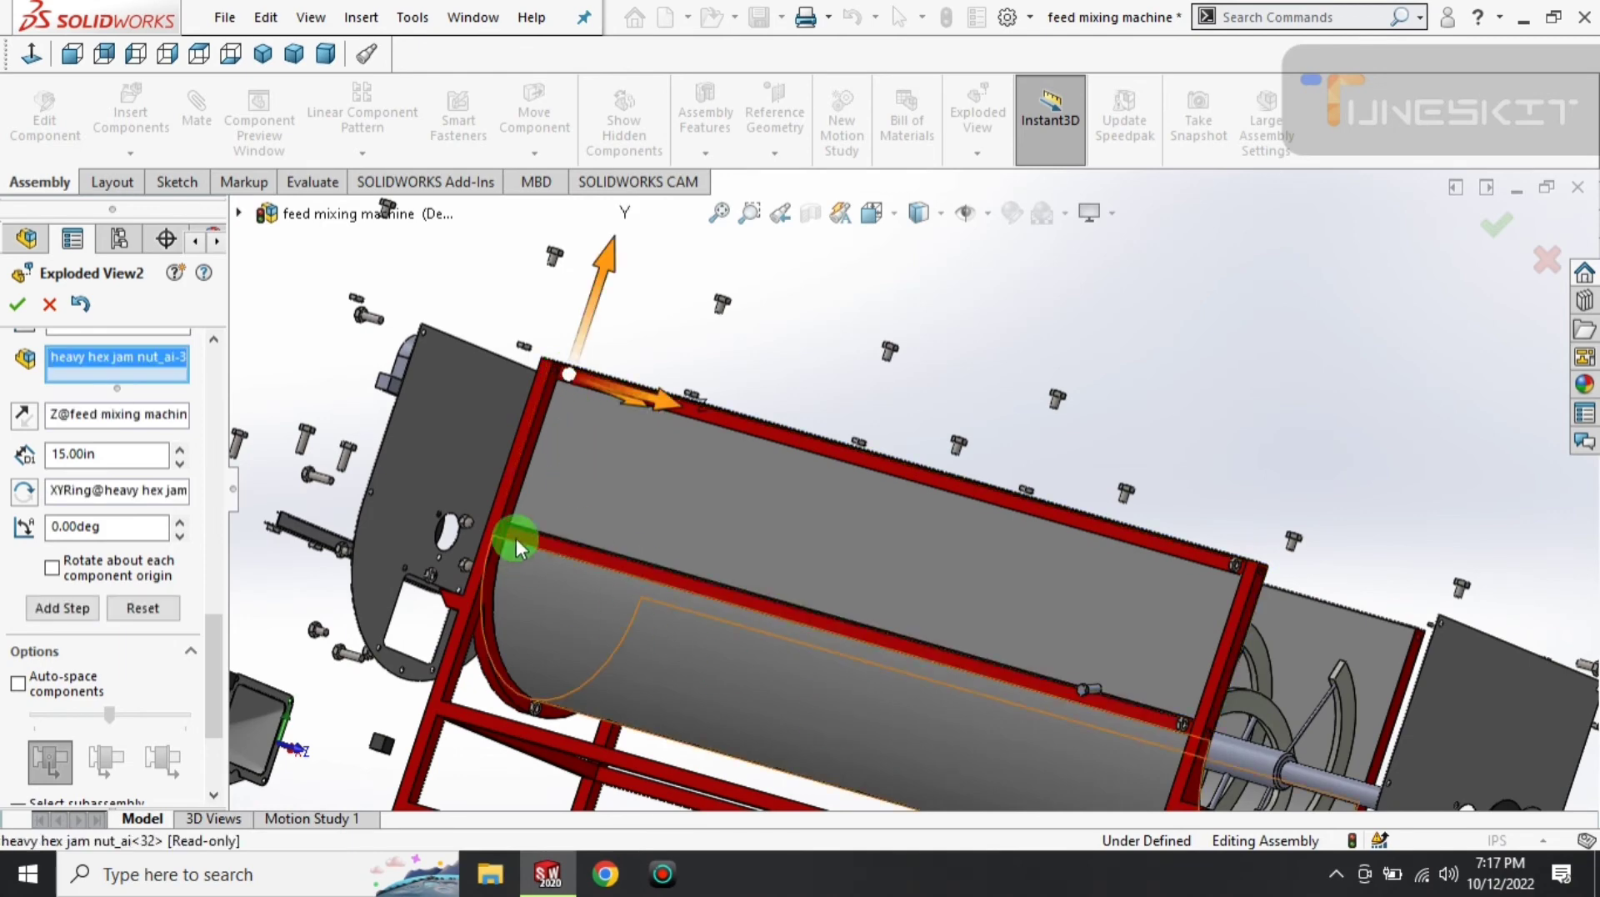
middle_click_drag(518, 537, 1218, 597)
left_click(1400, 562)
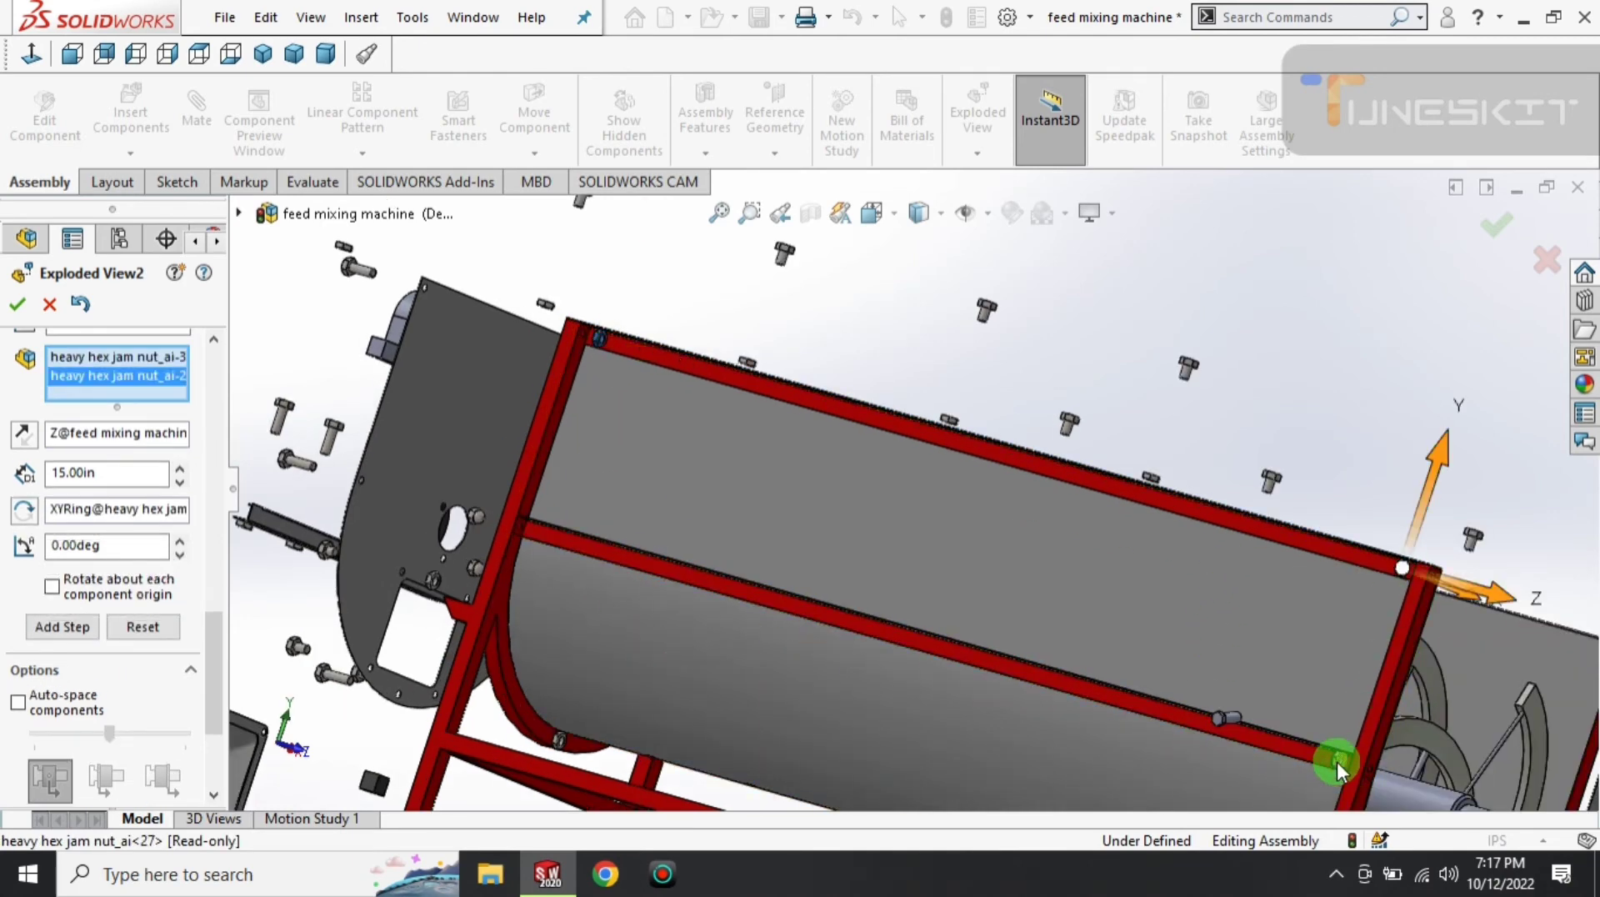
left_click(1336, 761)
middle_click_drag(1080, 633, 1090, 706)
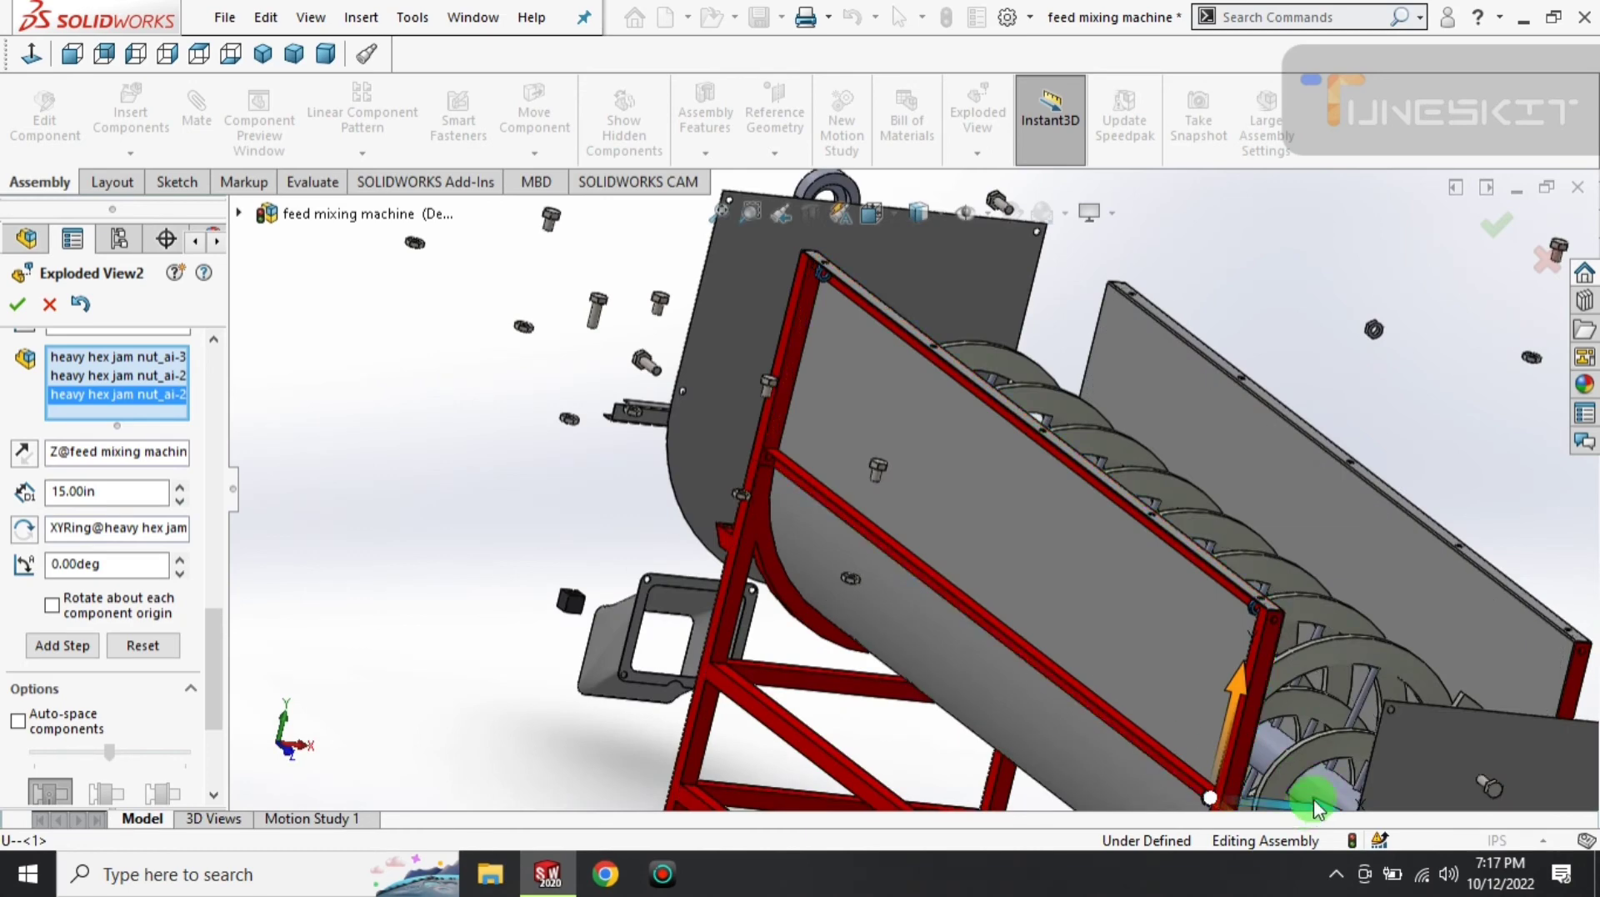
- Move the three jam nuts 15 in along X and finish Explode Step48
left_click_drag(1314, 796, 483, 592)
left_click(148, 479)
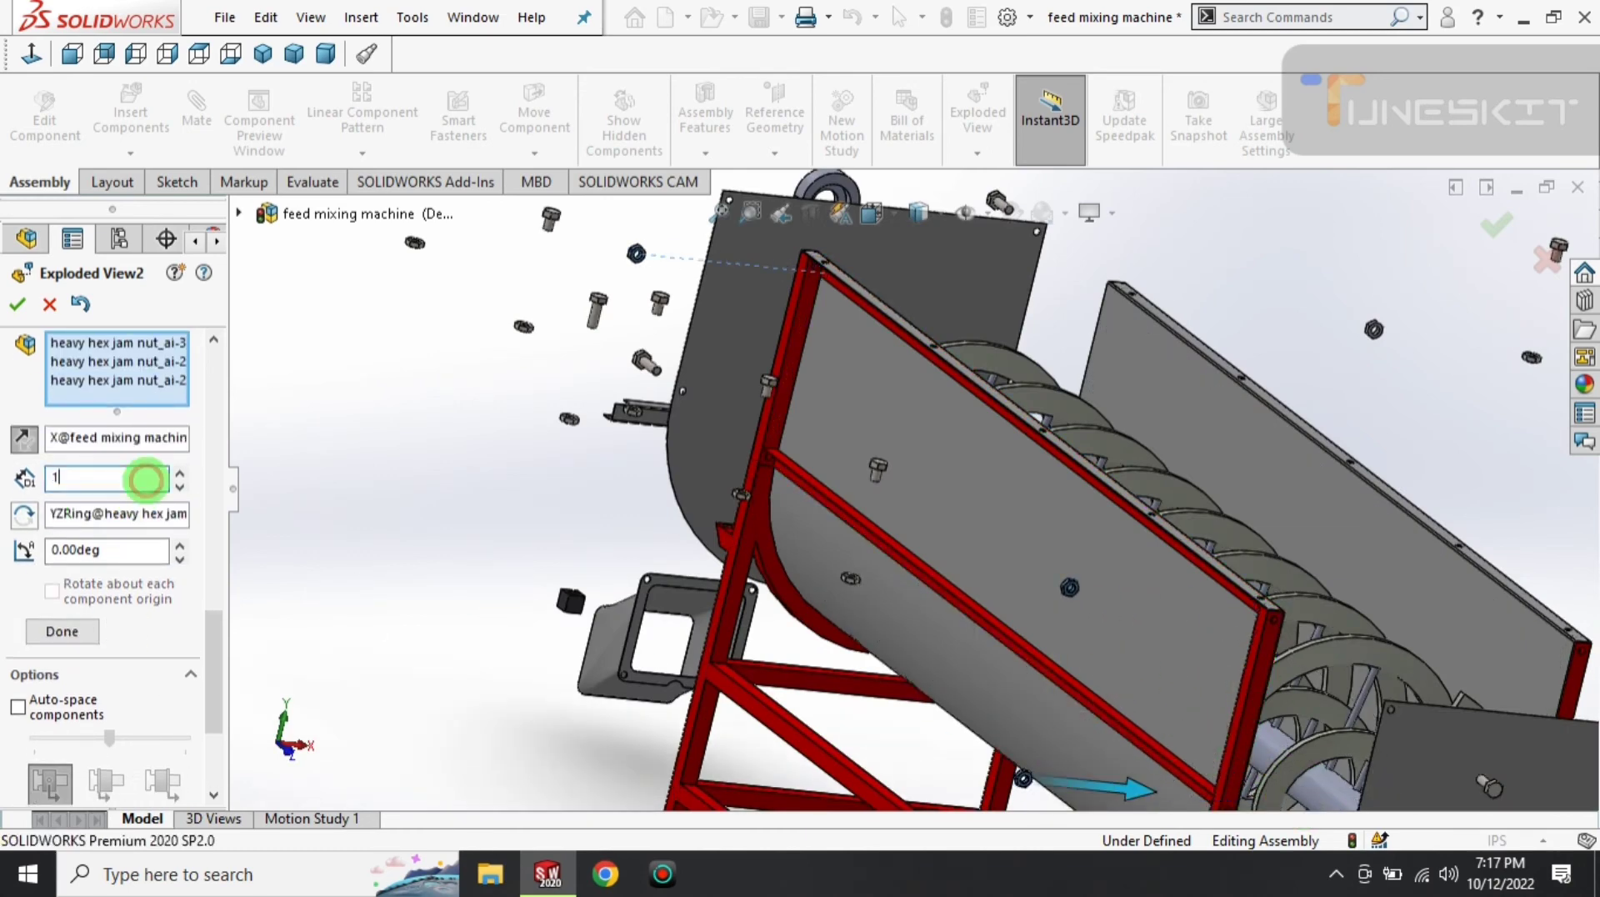
type("5")
key("Return")
mouse_move(392, 600)
middle_mouse_down()
mouse_move(671, 592)
mouse_move(590, 608)
middle_mouse_up()
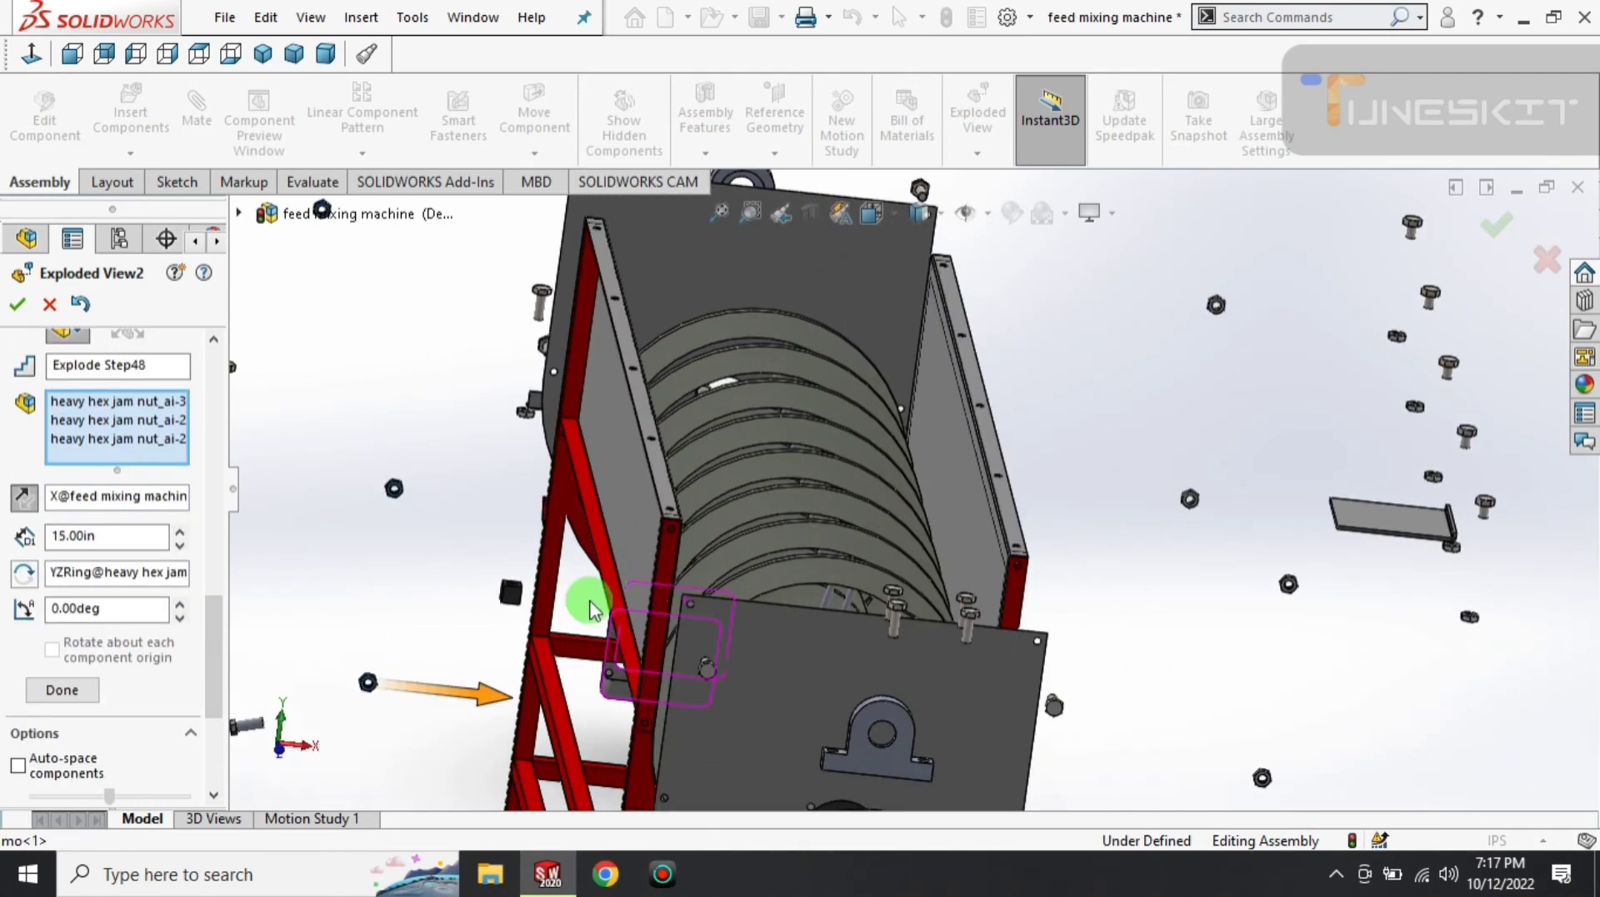
left_click(71, 692)
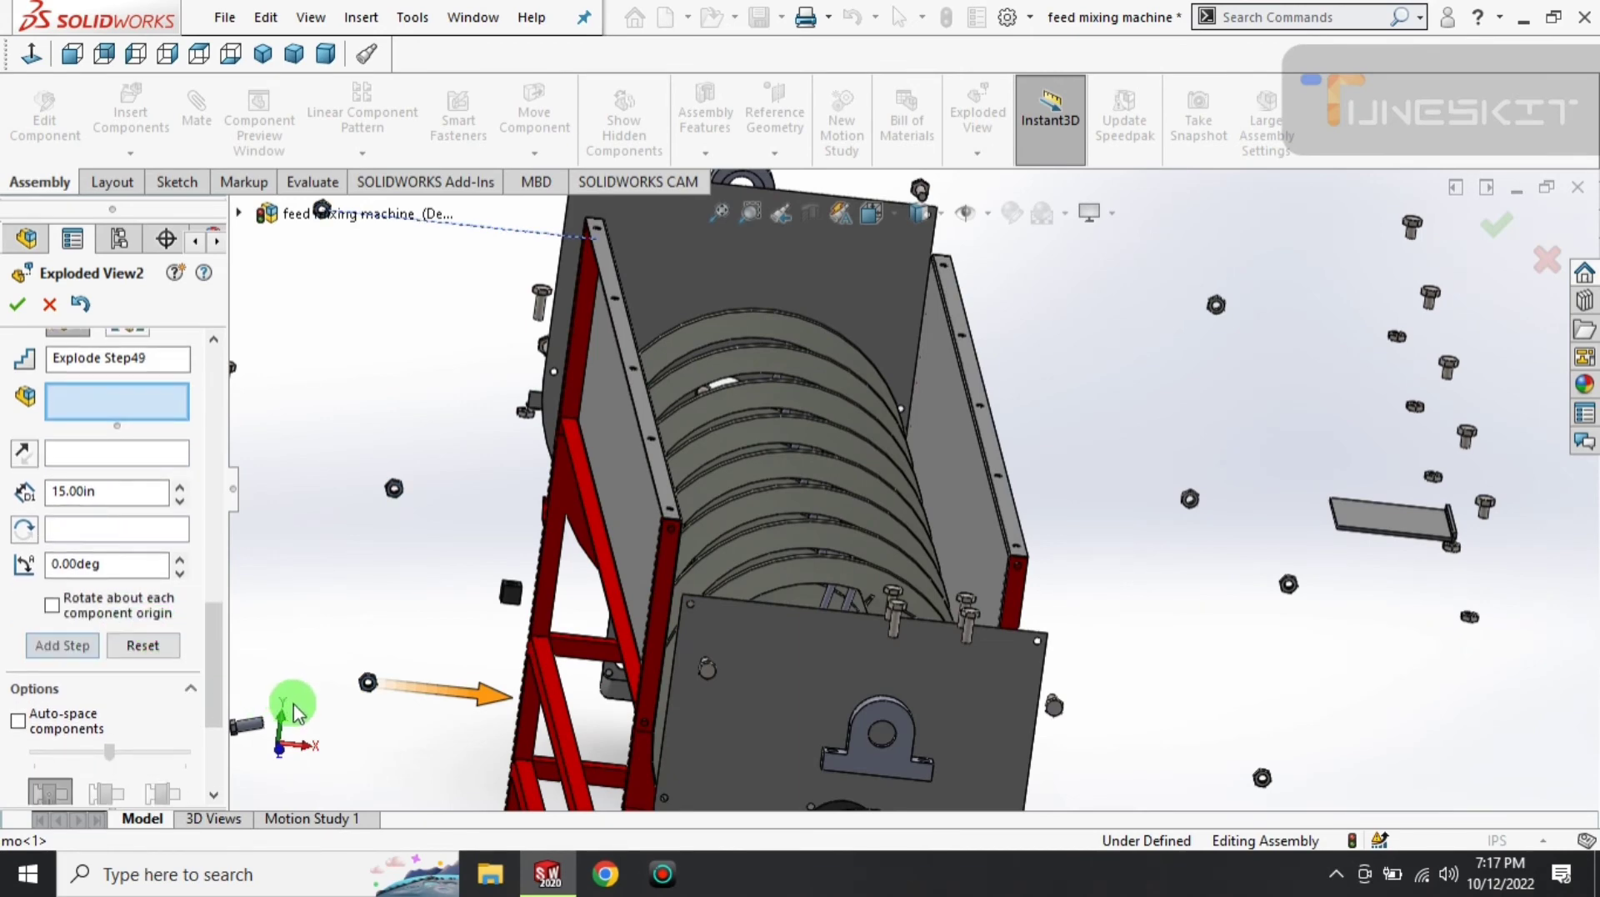
mouse_move(561, 637)
middle_mouse_down()
mouse_move(633, 595)
mouse_move(572, 525)
mouse_move(542, 583)
middle_mouse_up()
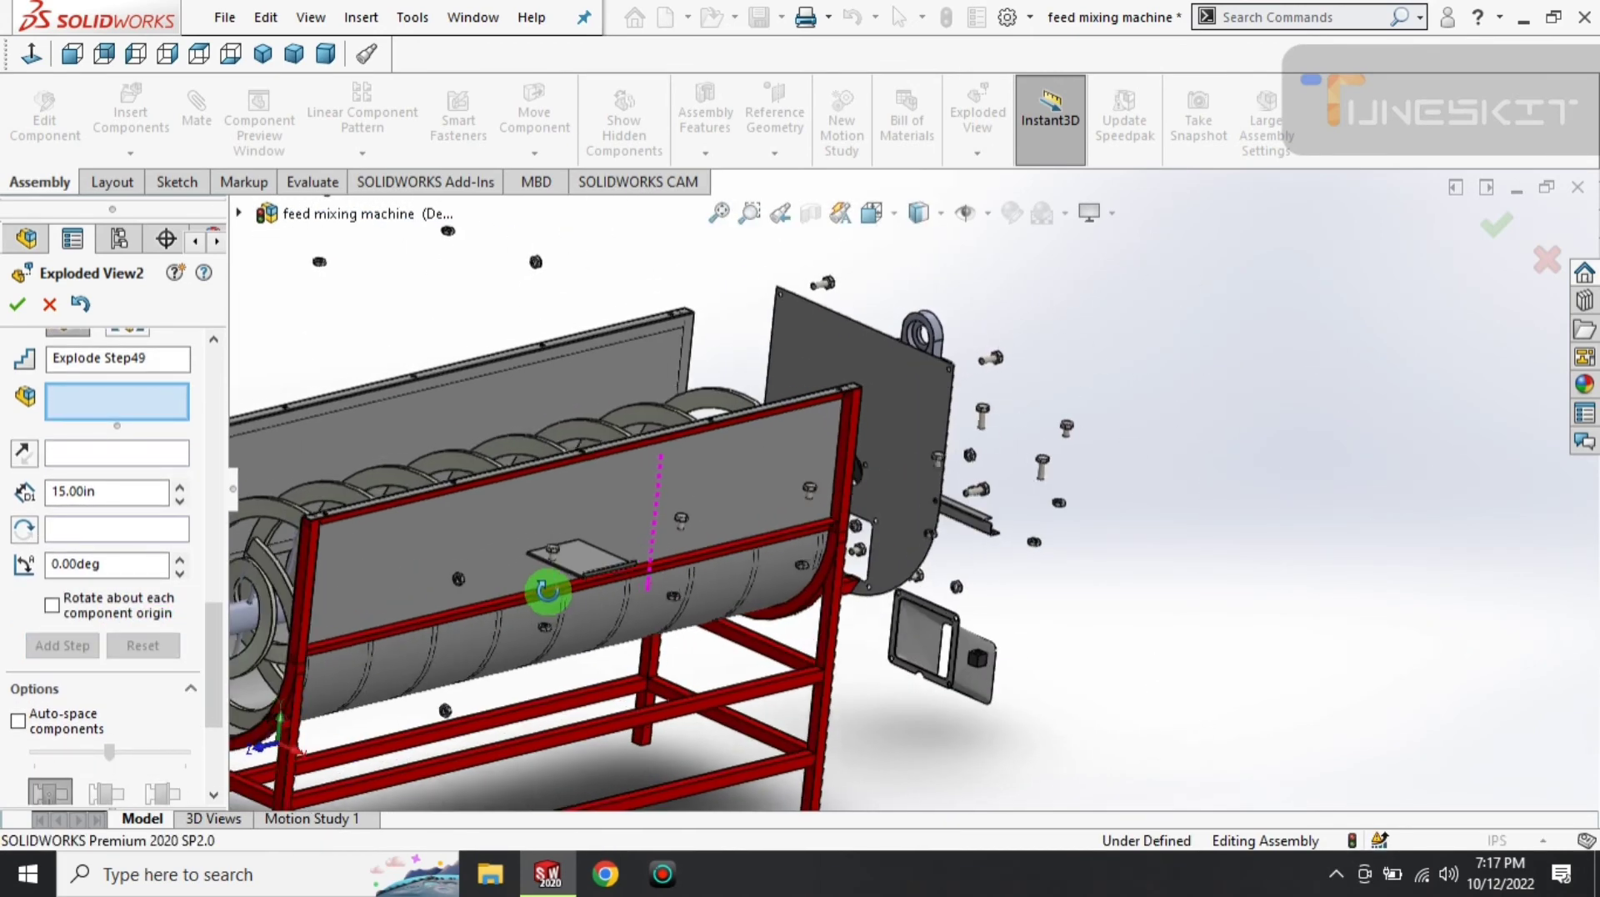
mouse_move(423, 640)
middle_mouse_down()
mouse_move(428, 668)
mouse_move(685, 572)
mouse_move(750, 457)
mouse_move(640, 719)
middle_mouse_up()
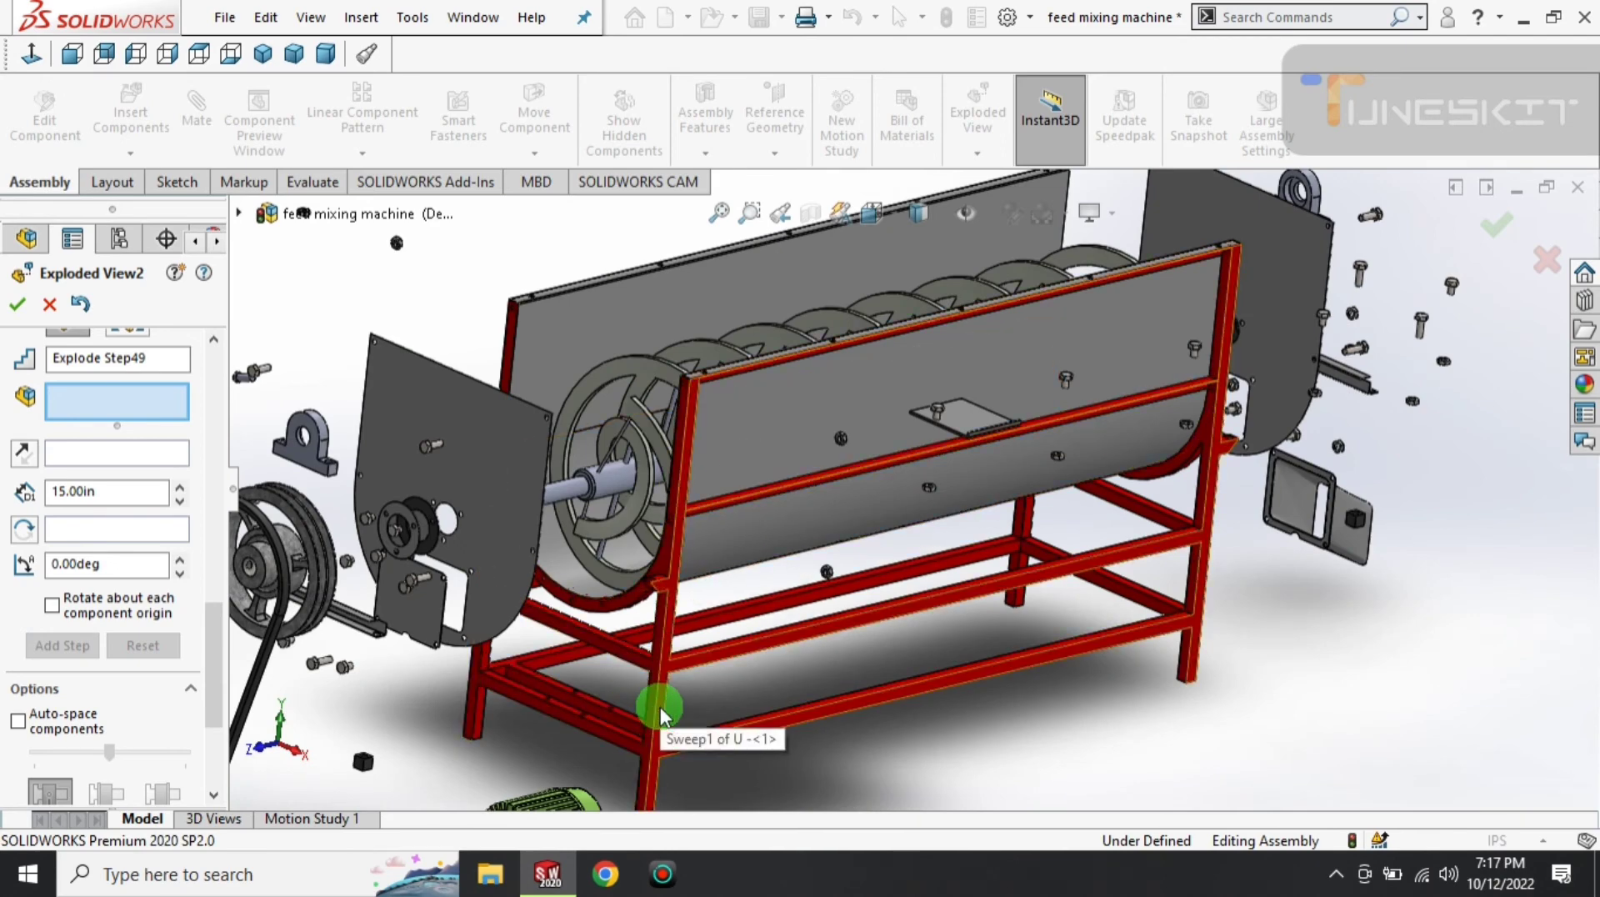
- Drop the red U support frame 30 in straight down along Y as a new explode step
left_click(662, 705)
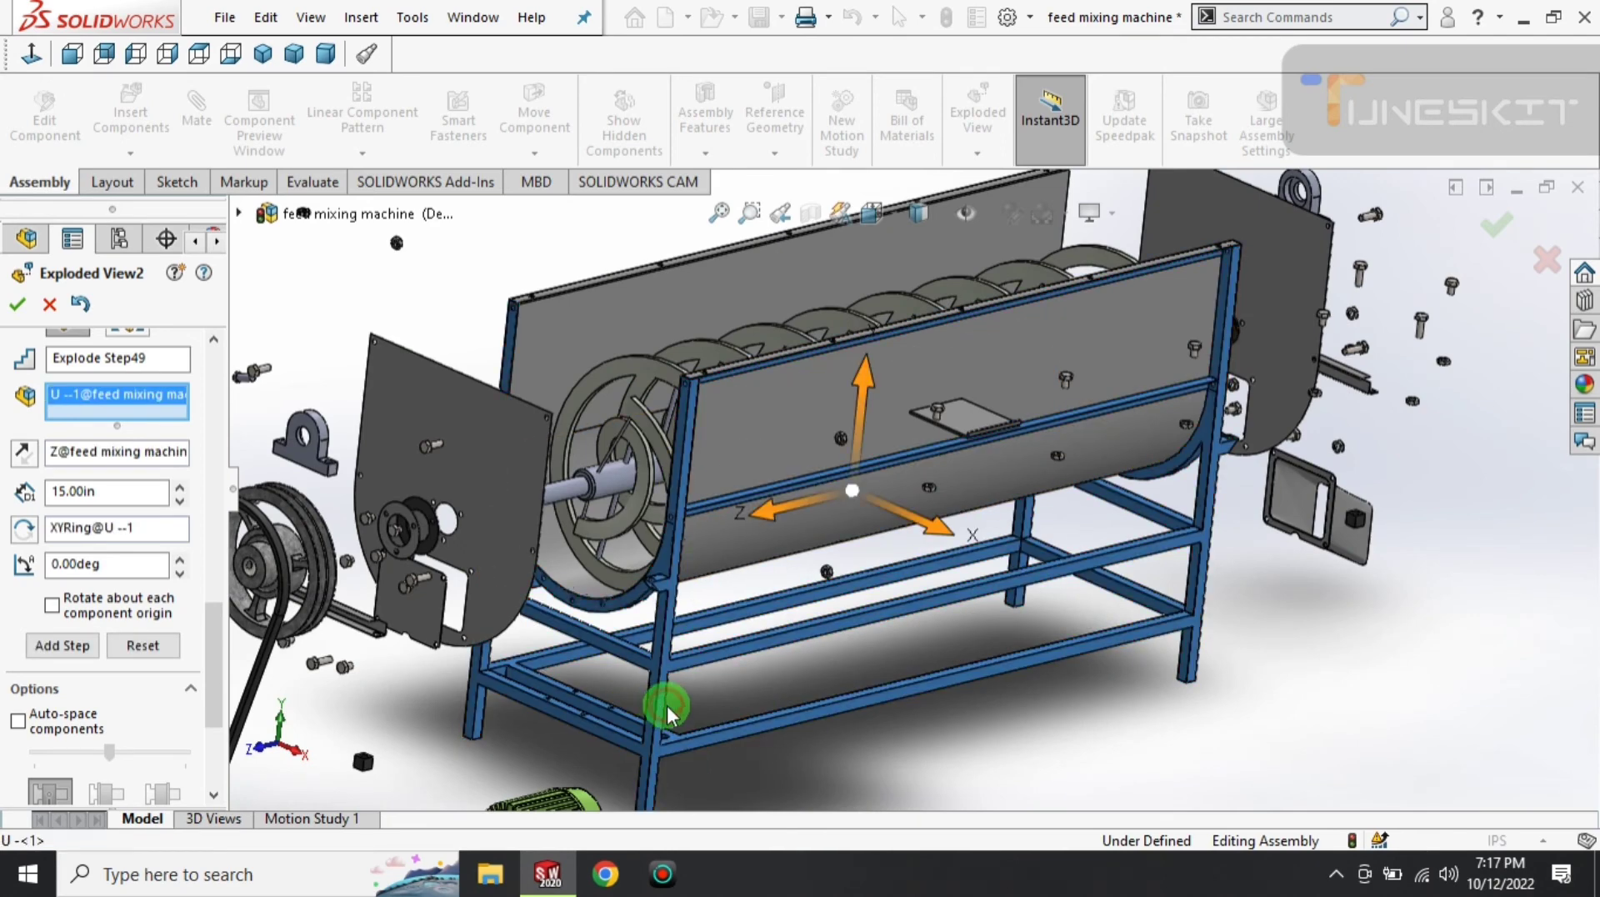
left_click(873, 388)
mouse_move(873, 389)
left_mouse_down()
mouse_move(883, 664)
mouse_move(778, 739)
left_mouse_up()
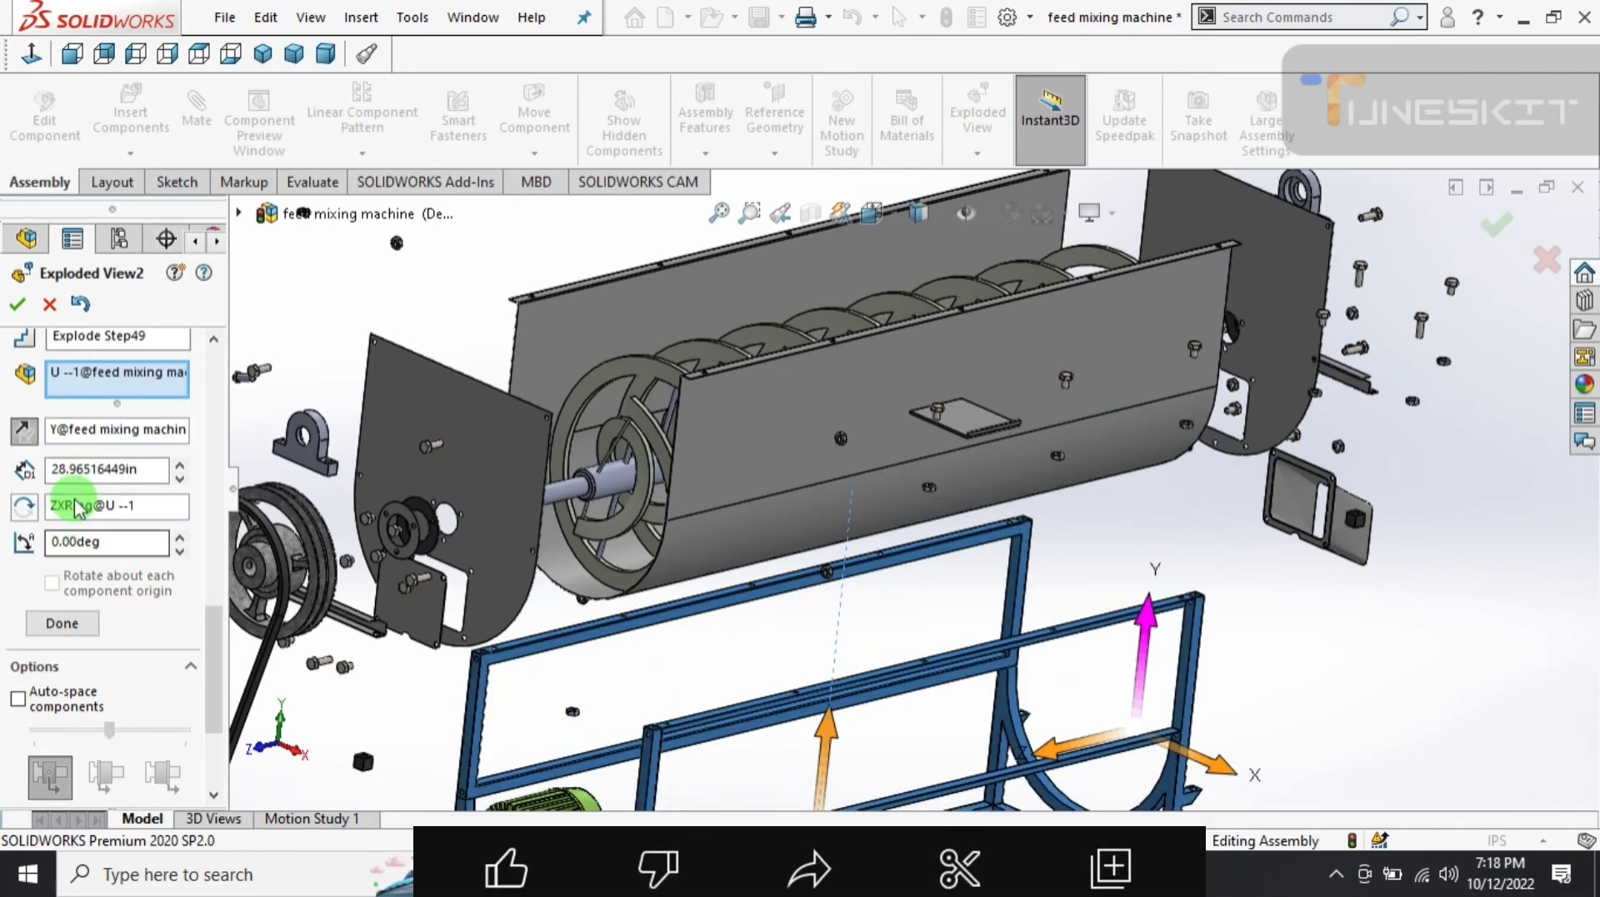
left_click(158, 476)
type("30")
key("Return")
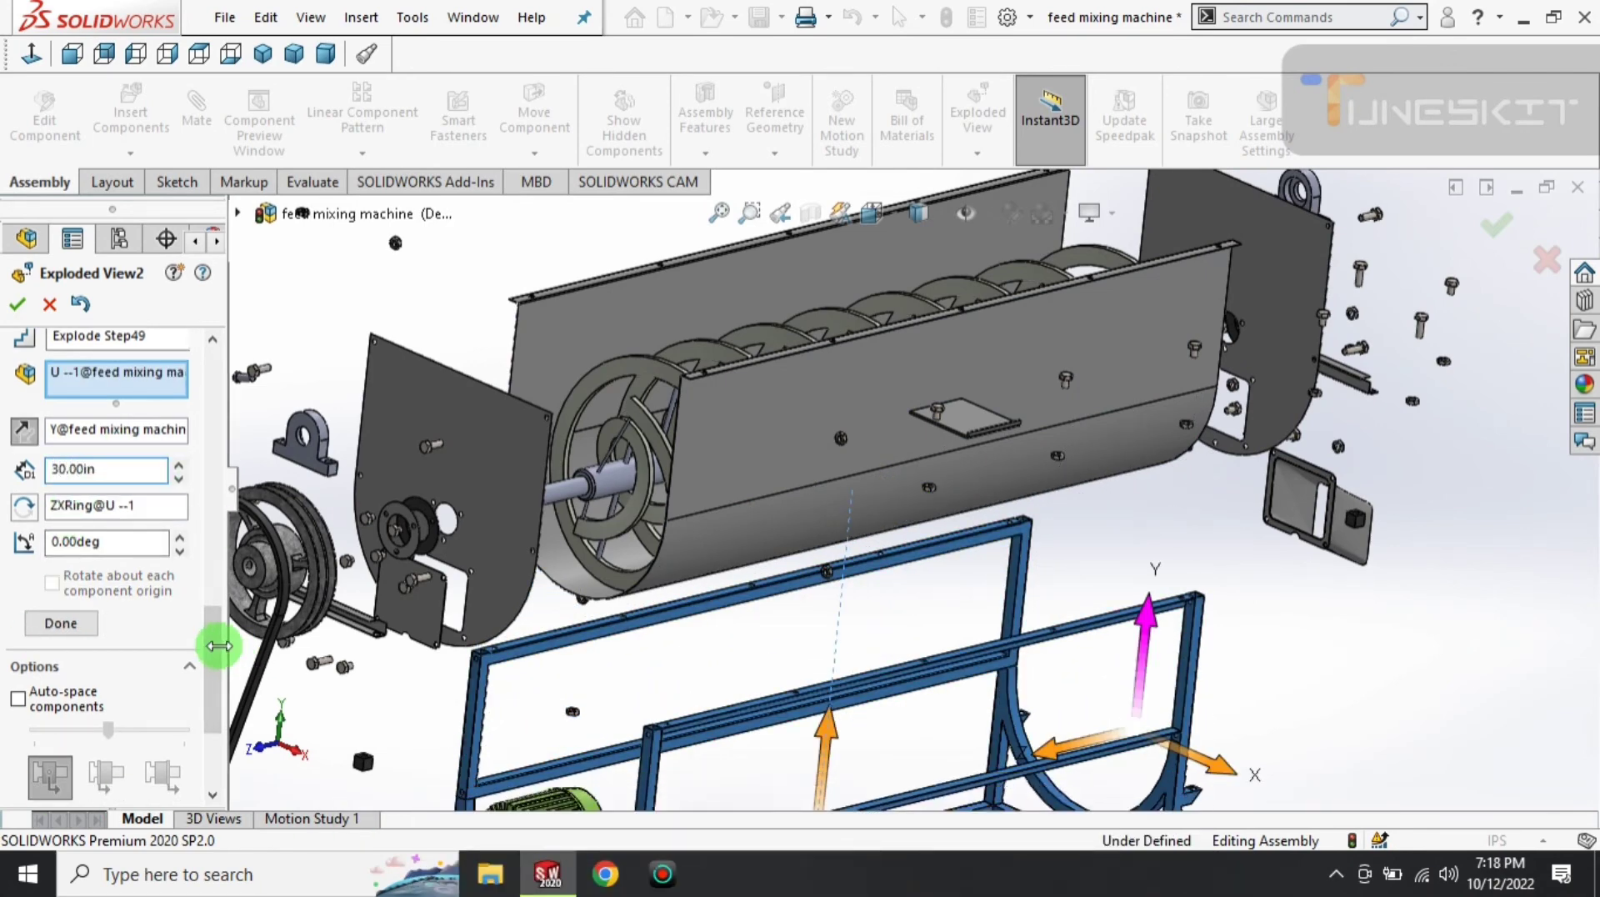
- Finish the frame step, then select the jam nut at the drum end and nudge it outward
left_click(825, 531)
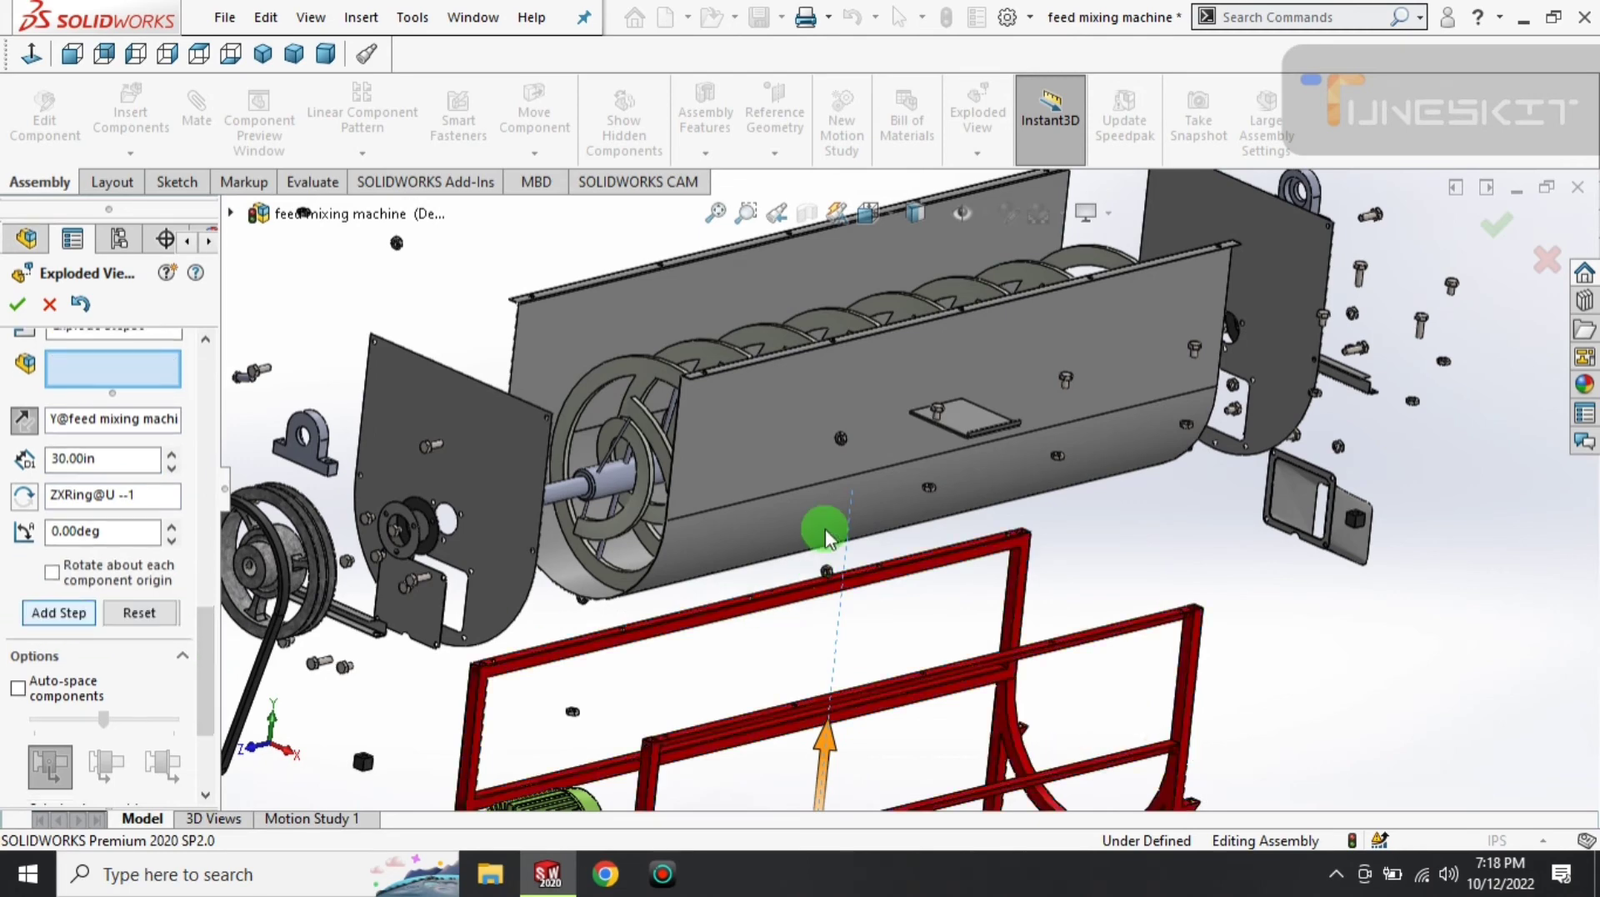
scroll(746, 442, "down", 2)
scroll(714, 385, "down", 2)
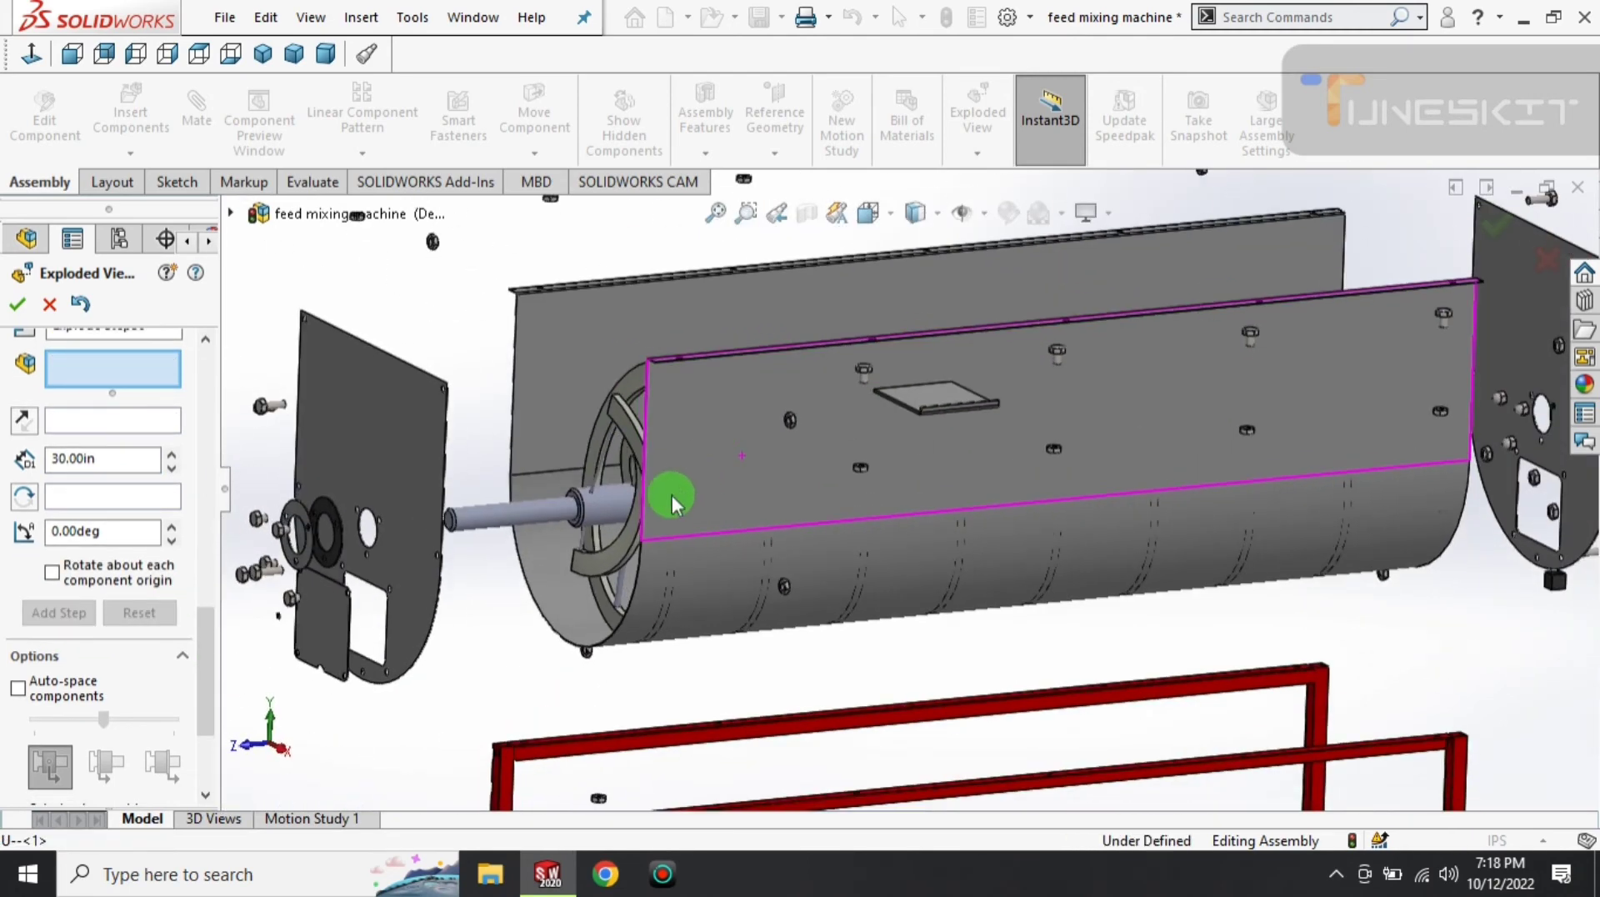
scroll(667, 504, "down", 2)
mouse_move(608, 654)
middle_mouse_down()
mouse_move(583, 596)
mouse_move(717, 625)
middle_mouse_up()
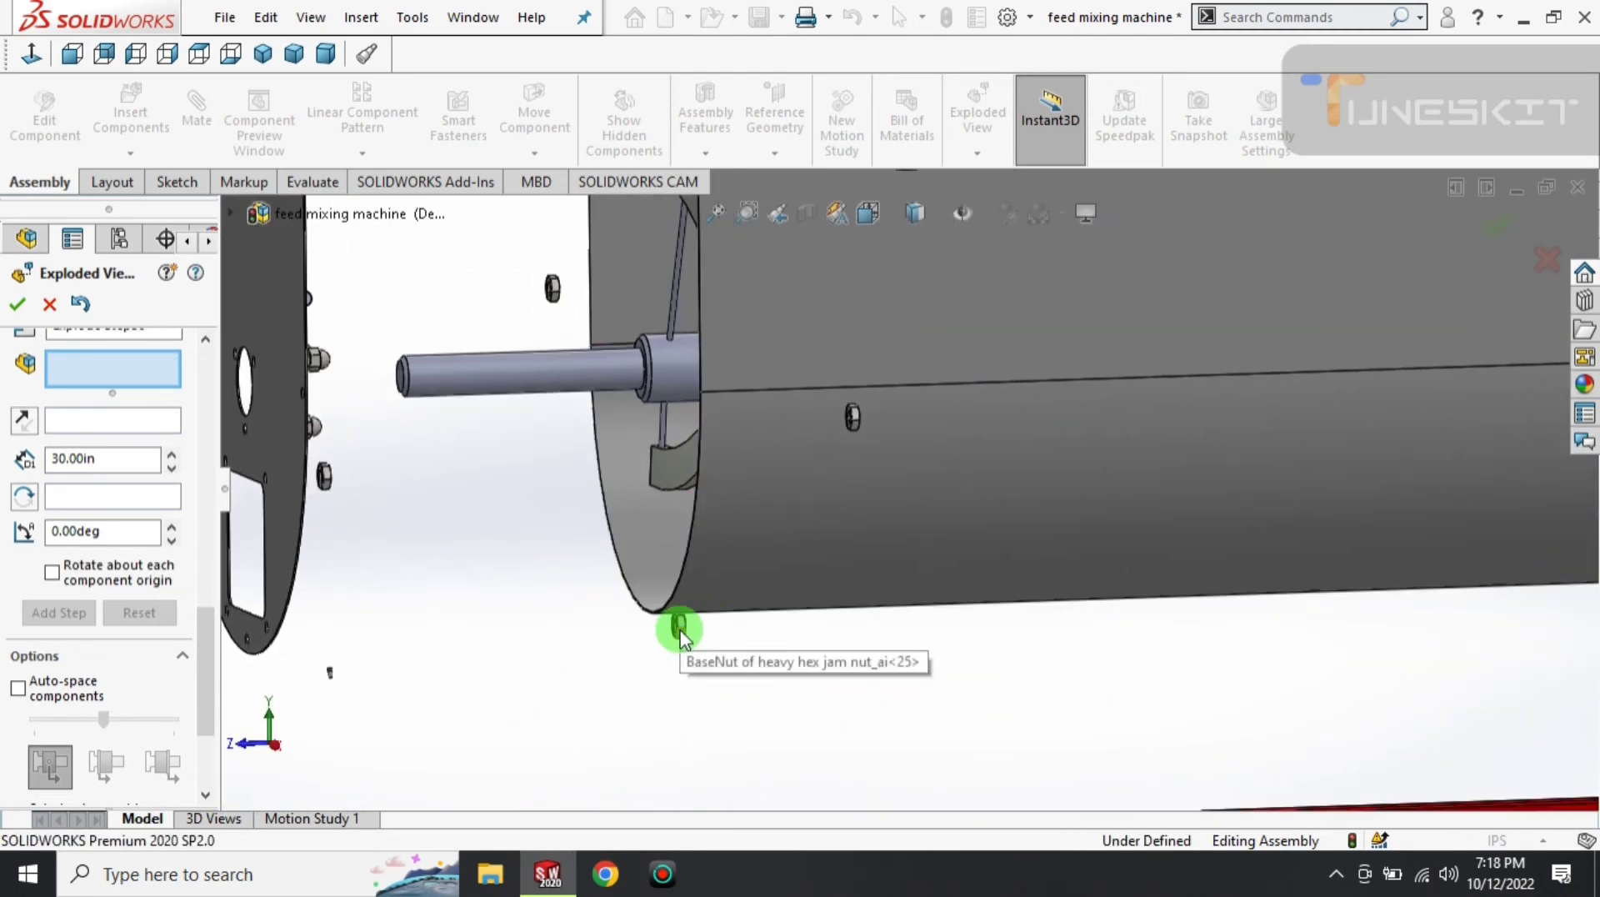
left_click(679, 638)
left_click_drag(525, 639, 501, 642)
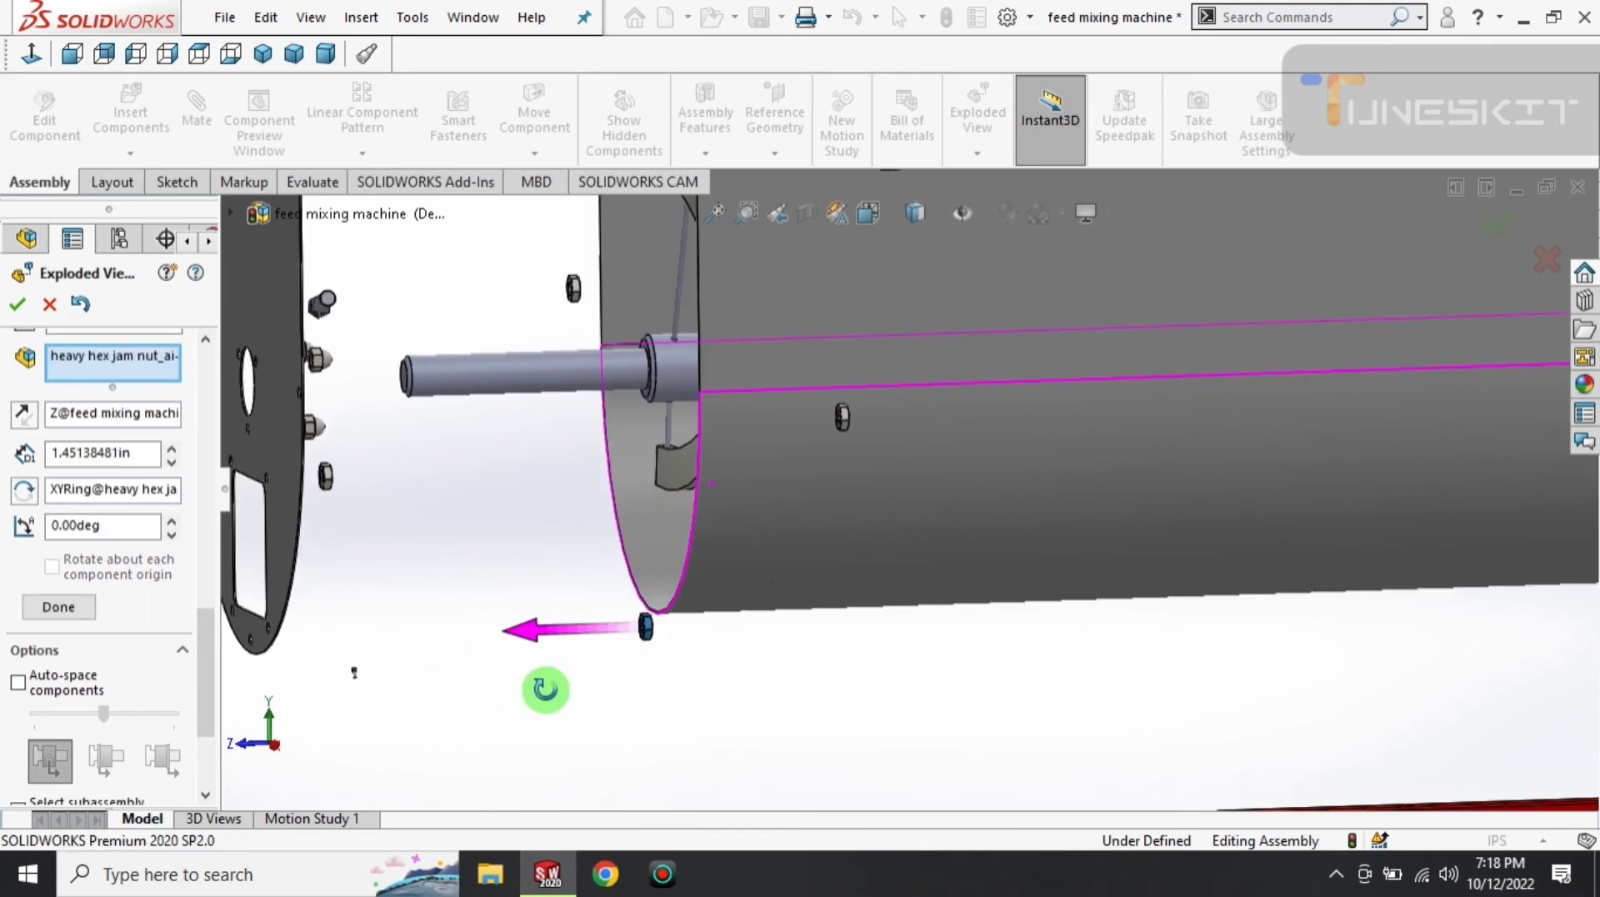
- Pull the jam nut about 10.08 in out along Z and check its explode distance
scroll(544, 688, "up", 2)
scroll(386, 642, "up", 2)
scroll(400, 572, "up", 2)
scroll(483, 676, "up", 1)
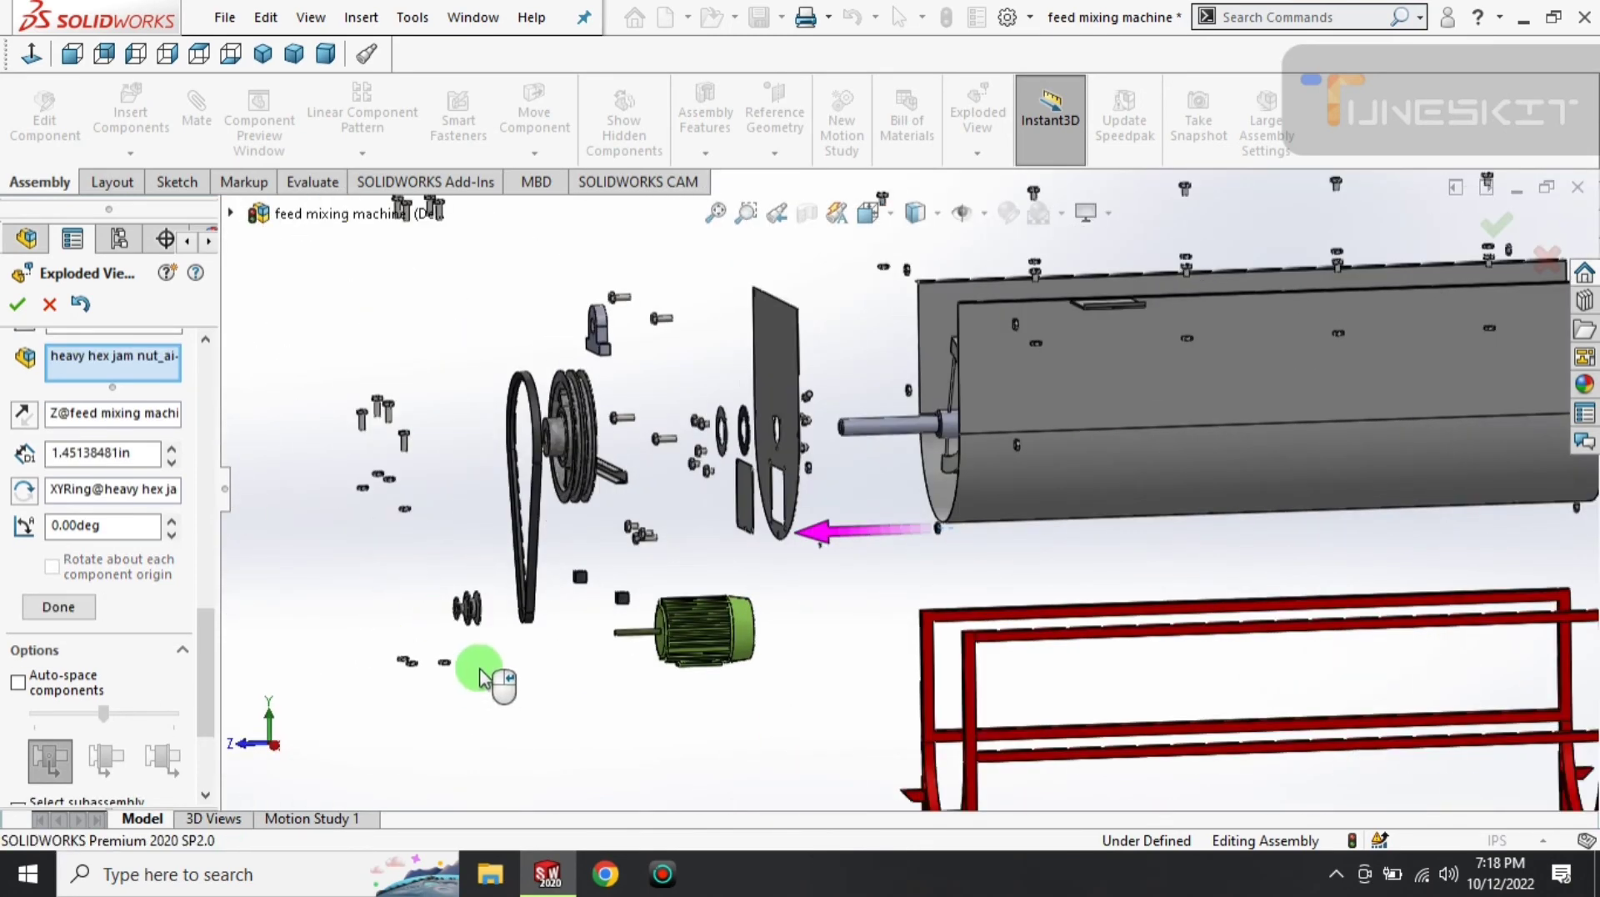
scroll(482, 676, "down", 1)
scroll(719, 534, "down", 1)
scroll(926, 544, "up", 1)
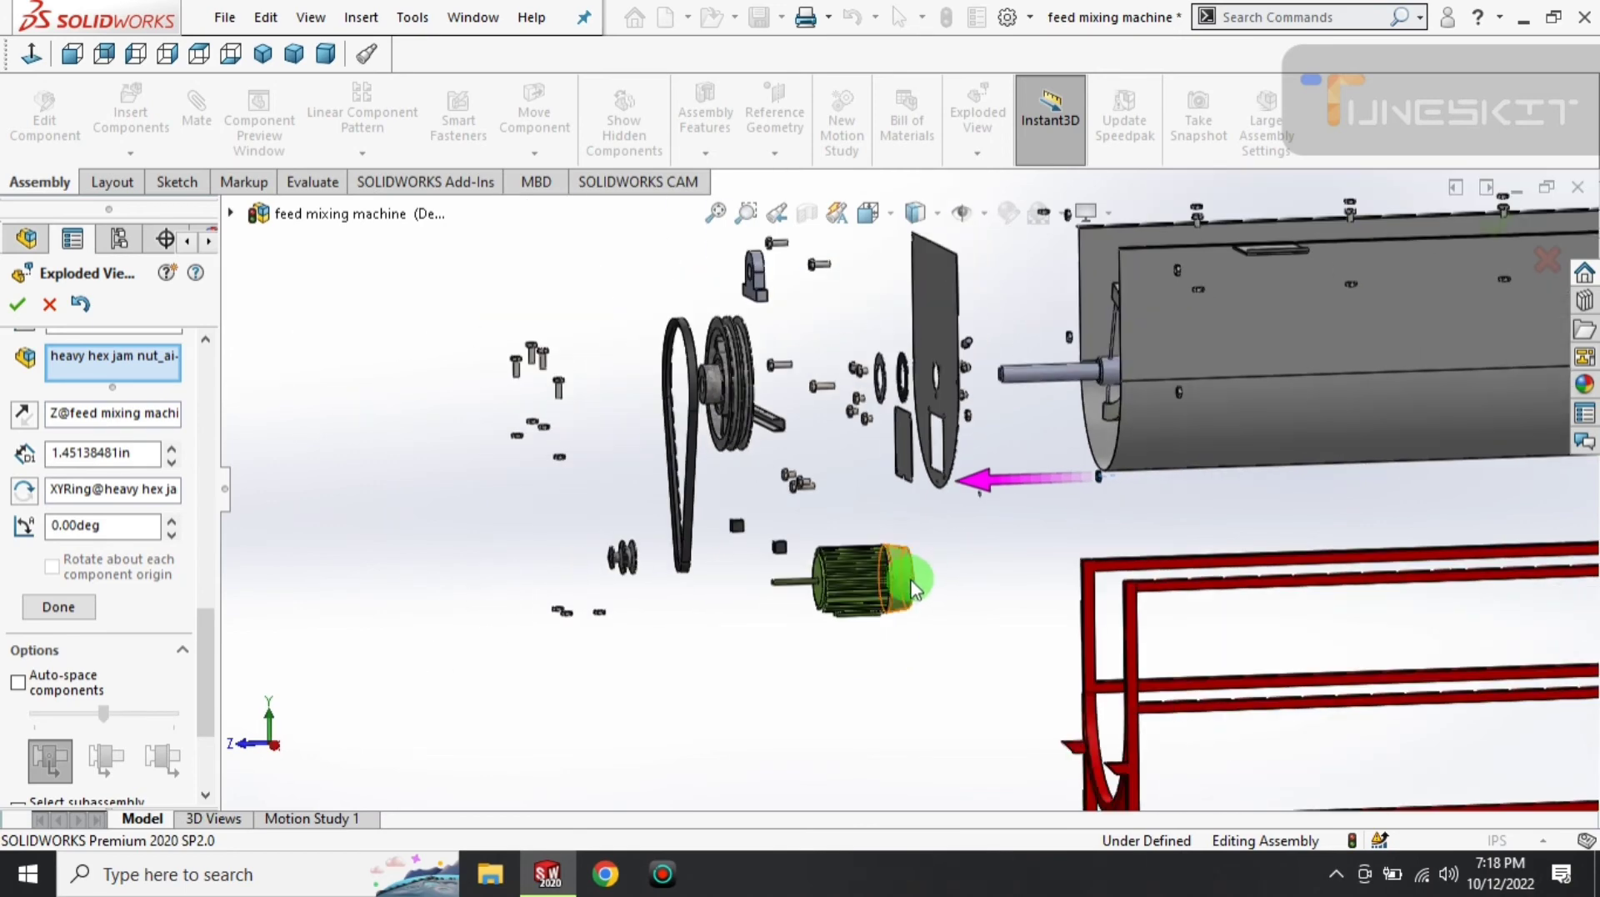
scroll(908, 562, "up", 1)
scroll(912, 570, "up", 2)
scroll(933, 579, "up", 1)
scroll(1068, 464, "down", 2)
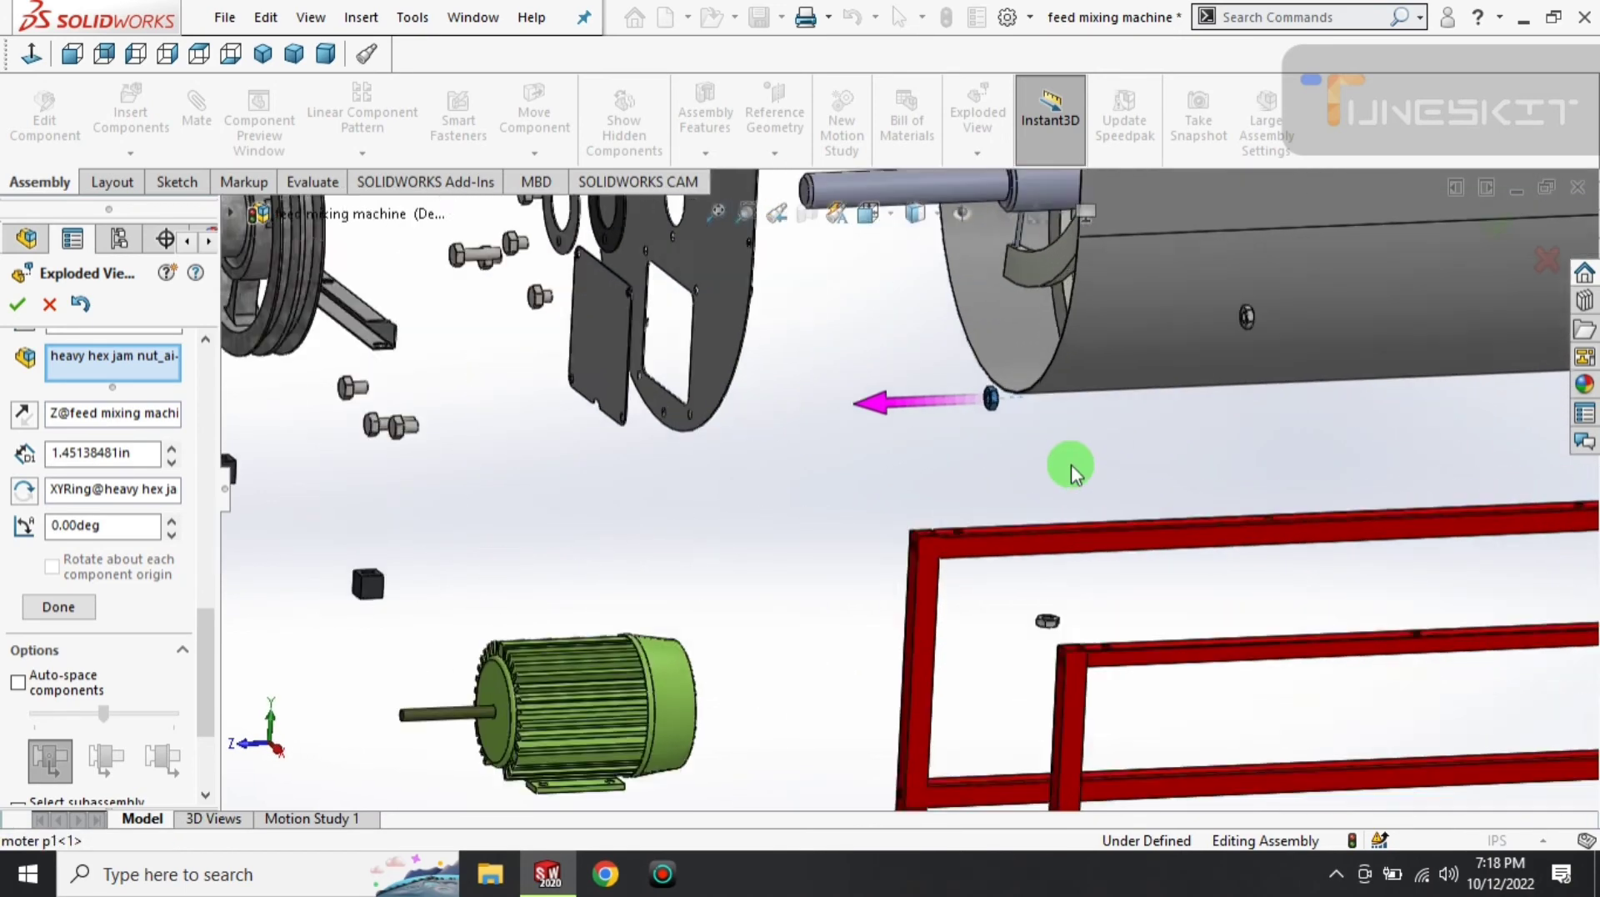
scroll(959, 425, "down", 1)
left_click_drag(850, 385, 599, 422)
left_click(136, 452)
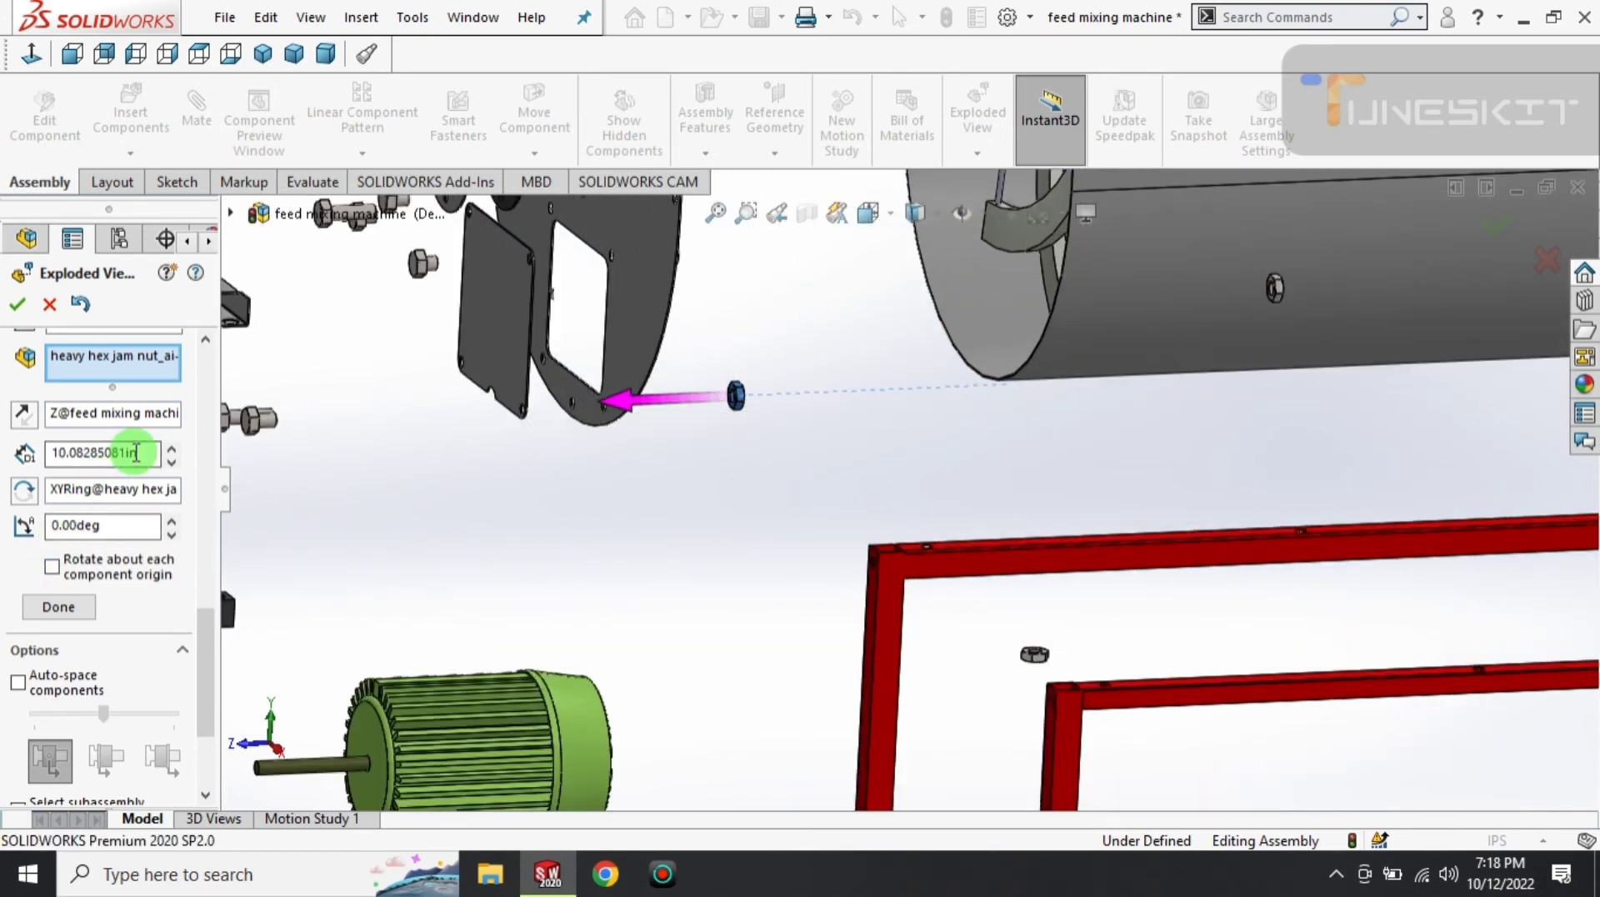
left_click_drag(215, 651, 215, 698)
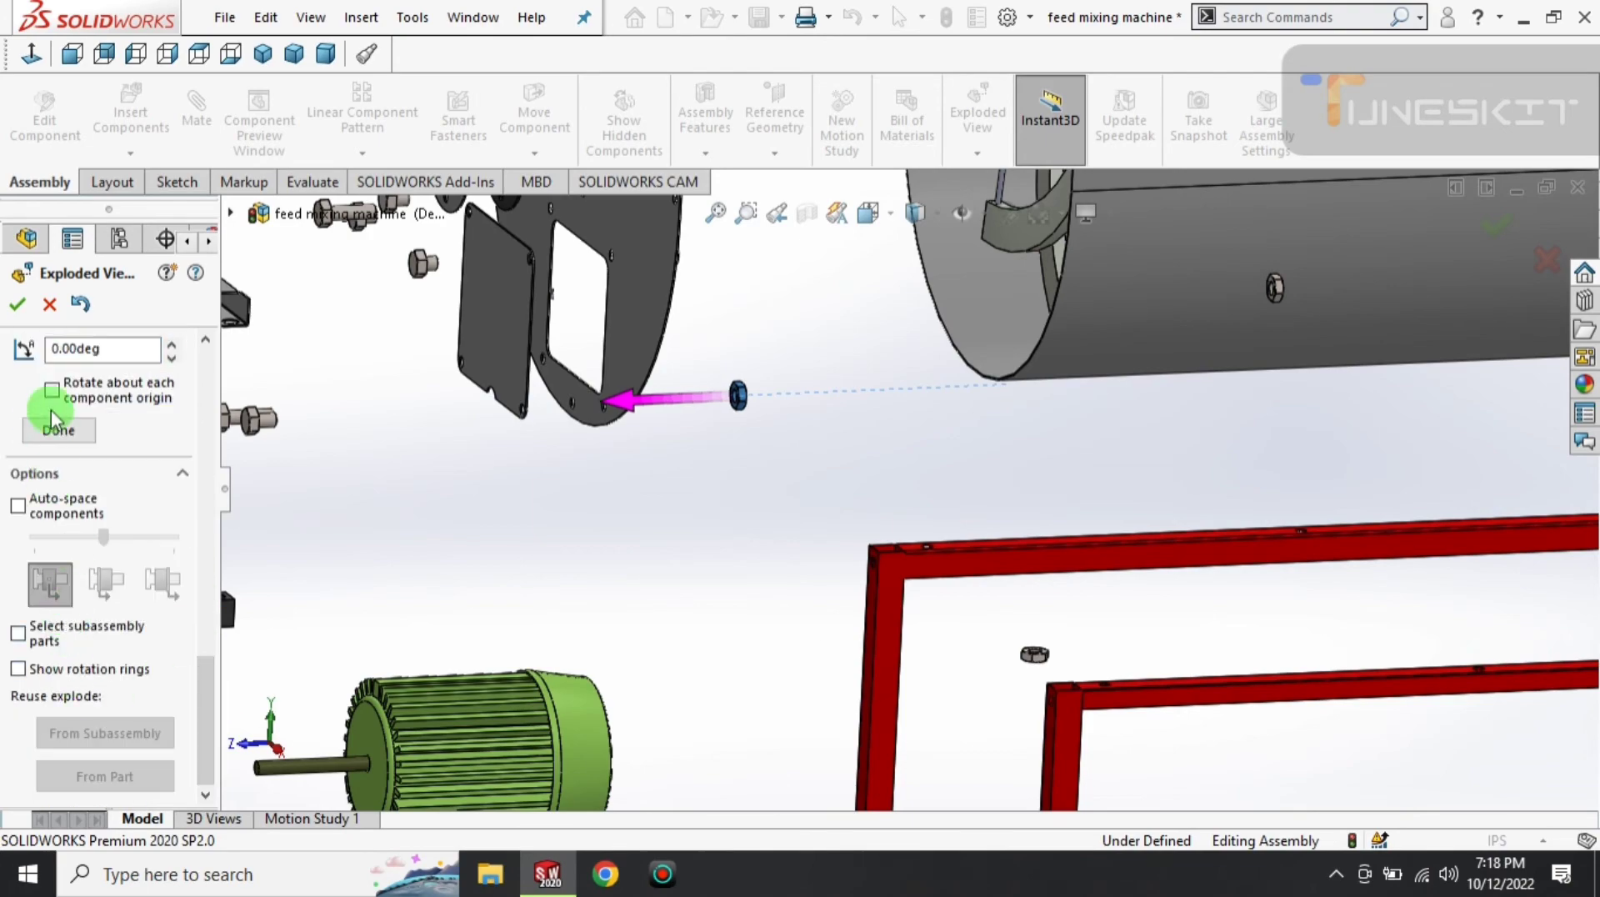
mouse_move(909, 652)
middle_mouse_down()
mouse_move(969, 693)
mouse_move(1017, 522)
mouse_move(1014, 442)
mouse_move(1050, 422)
mouse_move(923, 385)
mouse_move(936, 346)
mouse_move(964, 383)
middle_mouse_up()
- Select the auger shaft and lift it upward along Y out of the trough
scroll(964, 382, "down", 5)
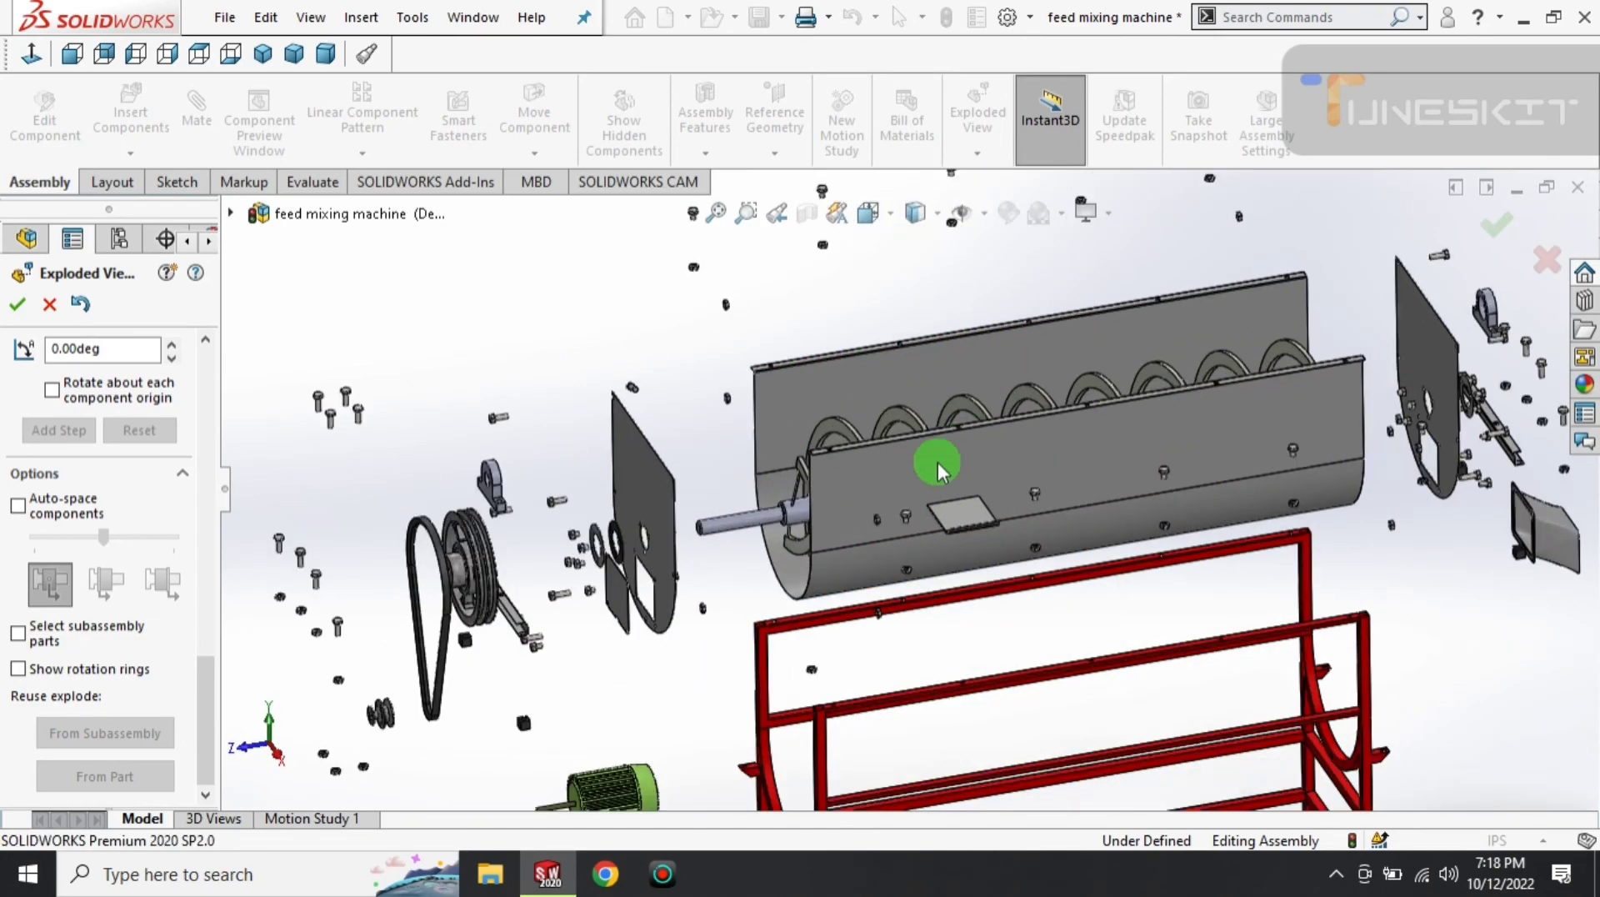
middle_click_drag(936, 458, 722, 542)
left_click(671, 543)
mouse_move(808, 490)
middle_mouse_down()
mouse_move(858, 467)
mouse_move(863, 626)
mouse_move(786, 542)
mouse_move(818, 400)
mouse_move(989, 383)
middle_mouse_up()
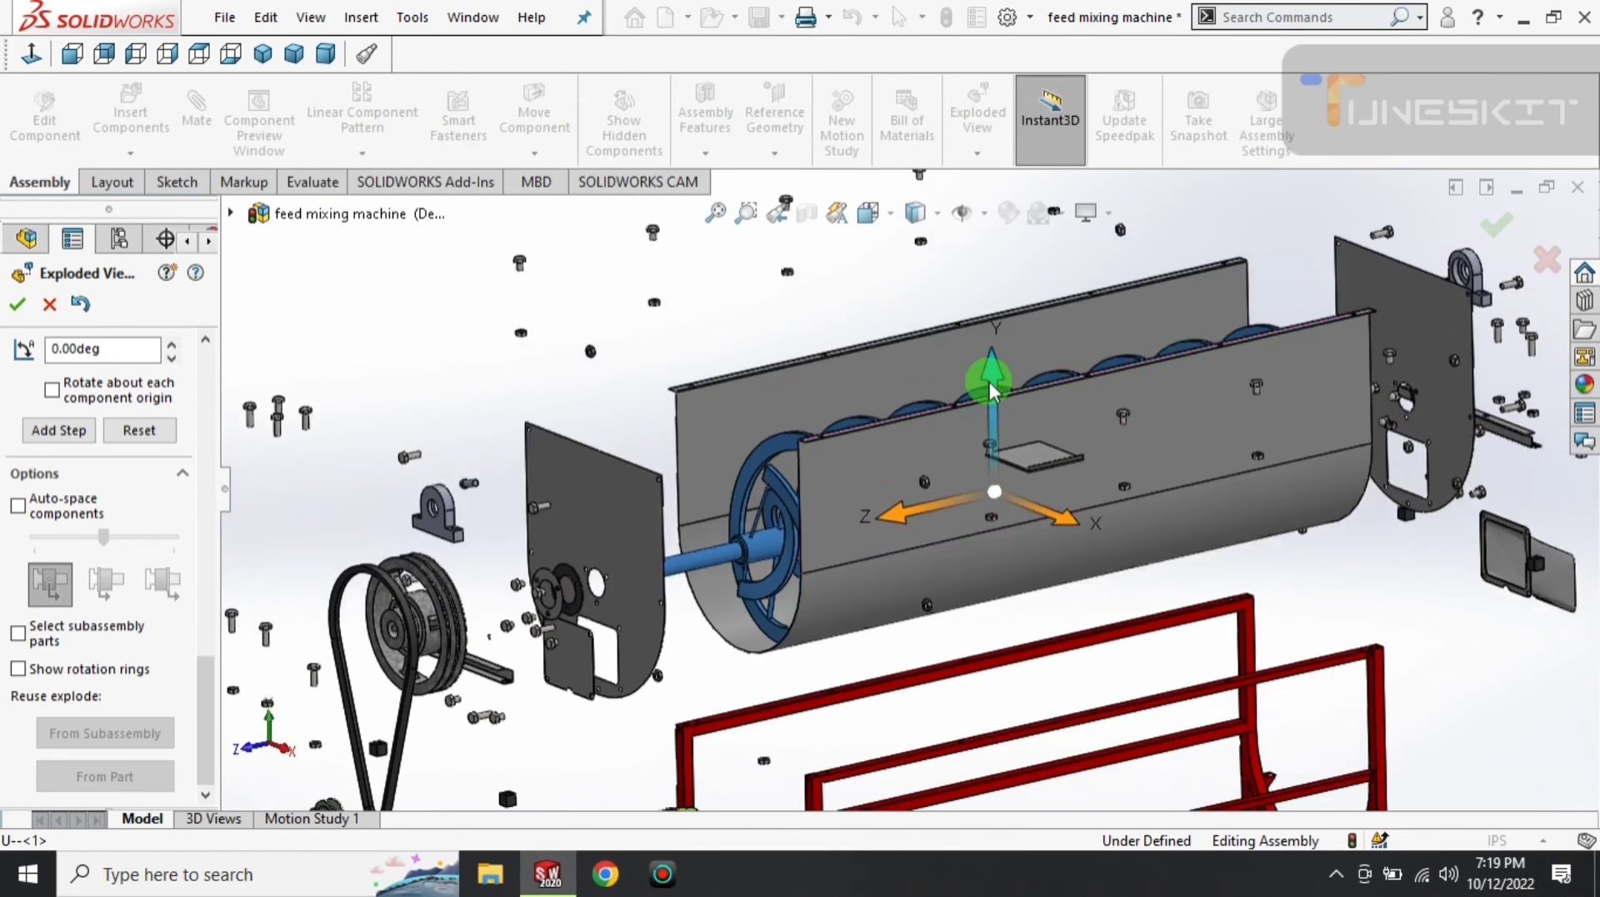
scroll(875, 366, "up", 3)
left_click(946, 349)
left_click_drag(946, 342, 947, 216)
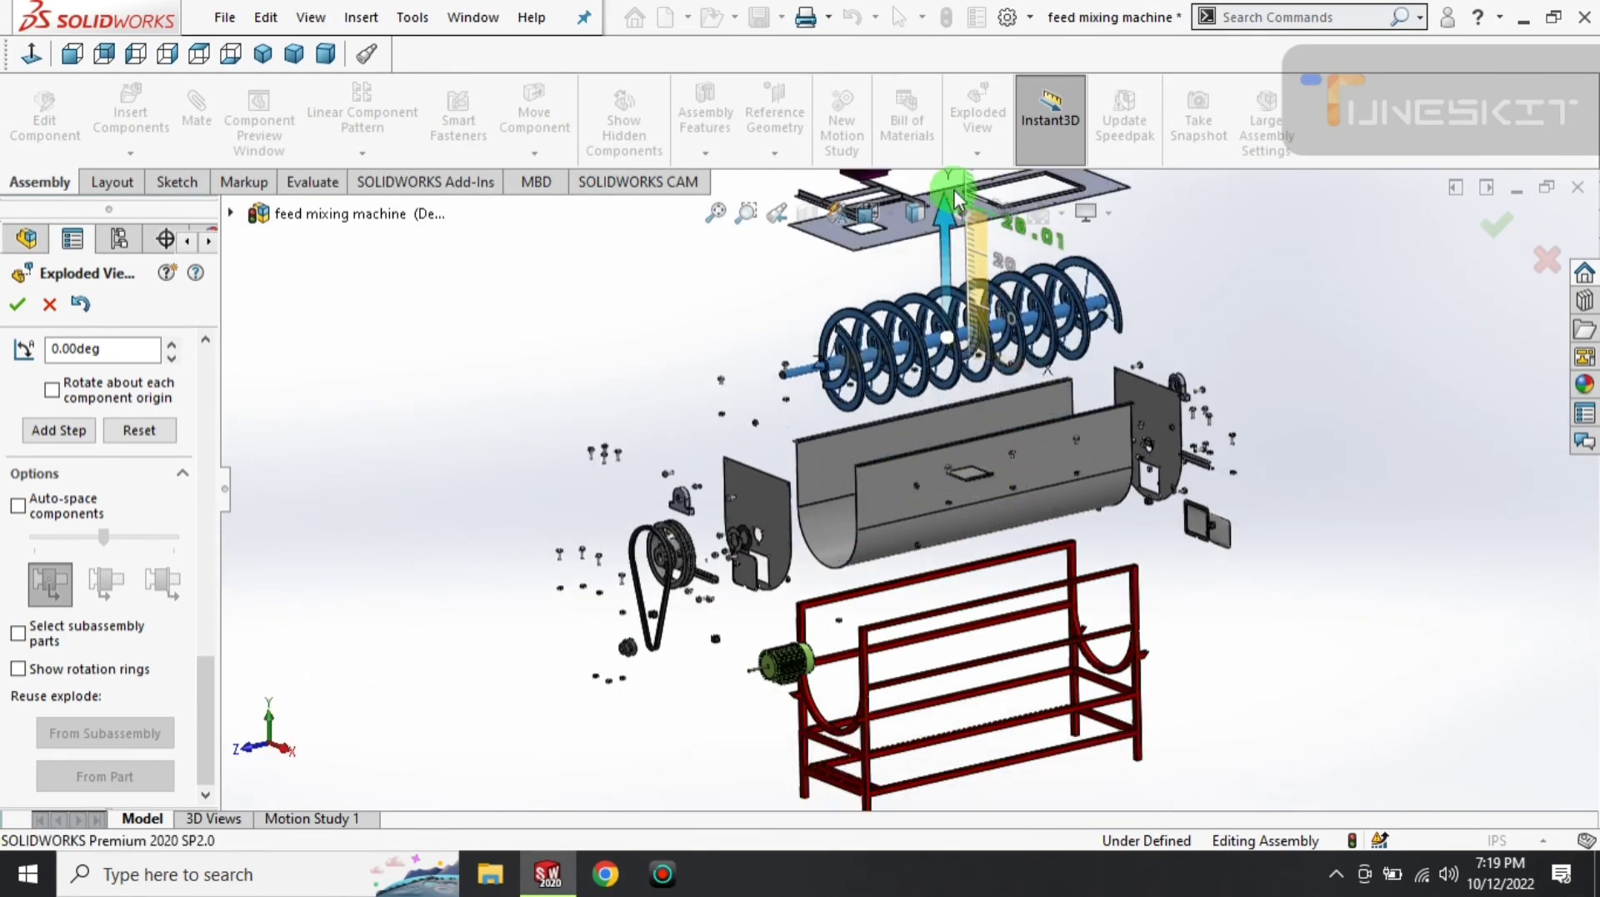
- Set the shaft's explode distance to 30 in and finish that explode step
left_click(709, 421)
scroll(803, 414, "up", 3)
scroll(875, 536, "up", 2)
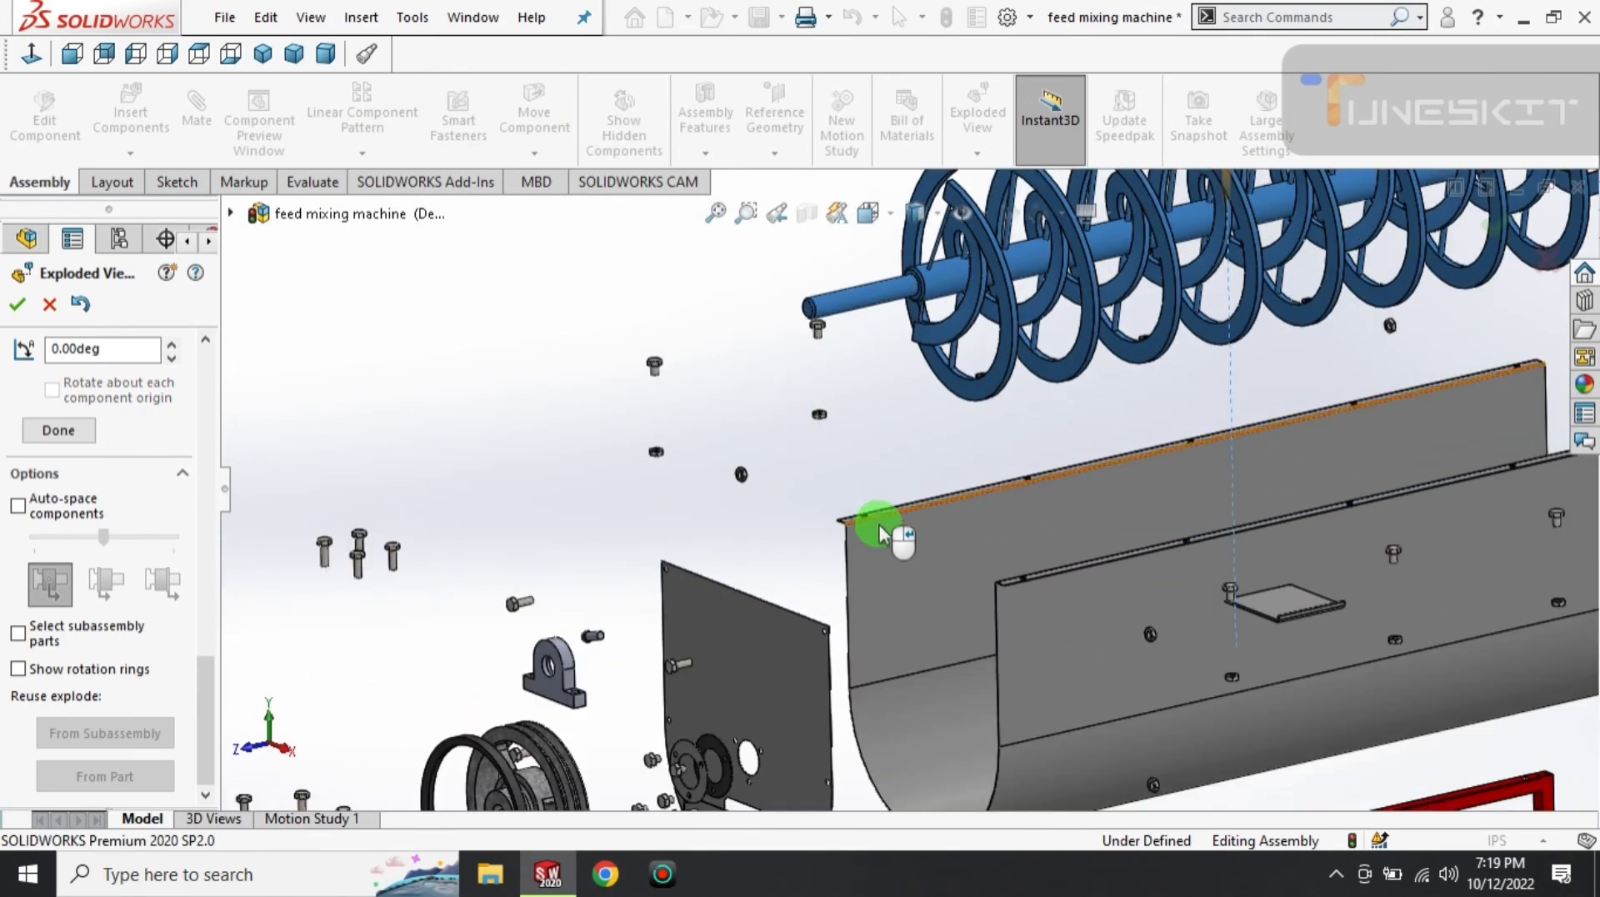
scroll(919, 544, "up", 2)
mouse_move(919, 544)
middle_mouse_down()
mouse_move(954, 595)
mouse_move(935, 503)
mouse_move(14, 565)
middle_mouse_up()
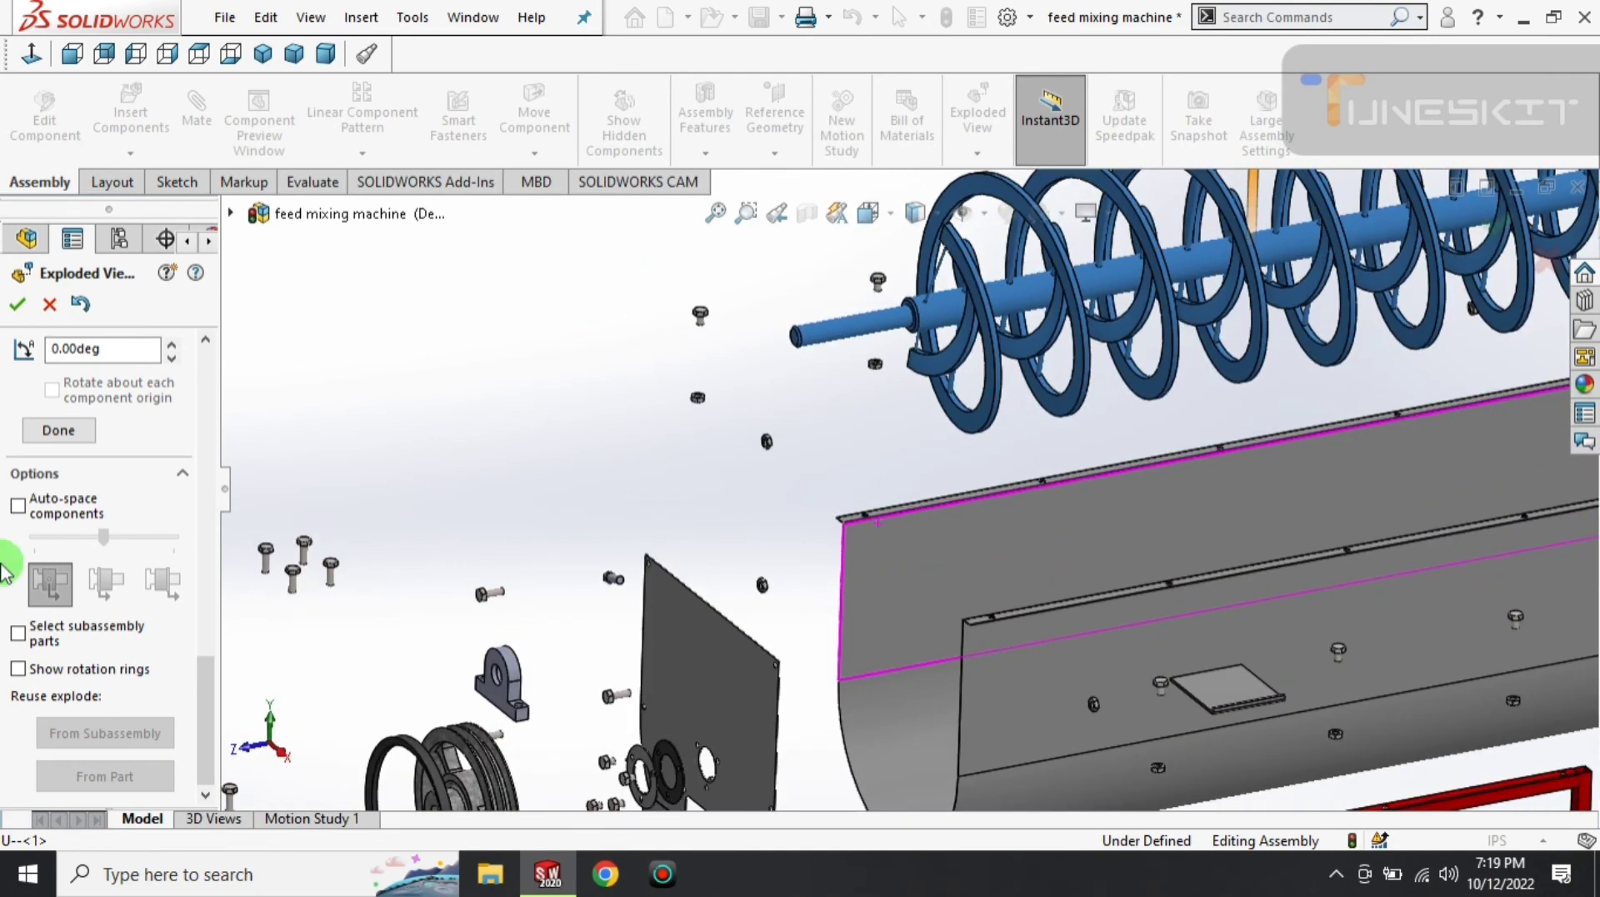
scroll(217, 716, "up", 5)
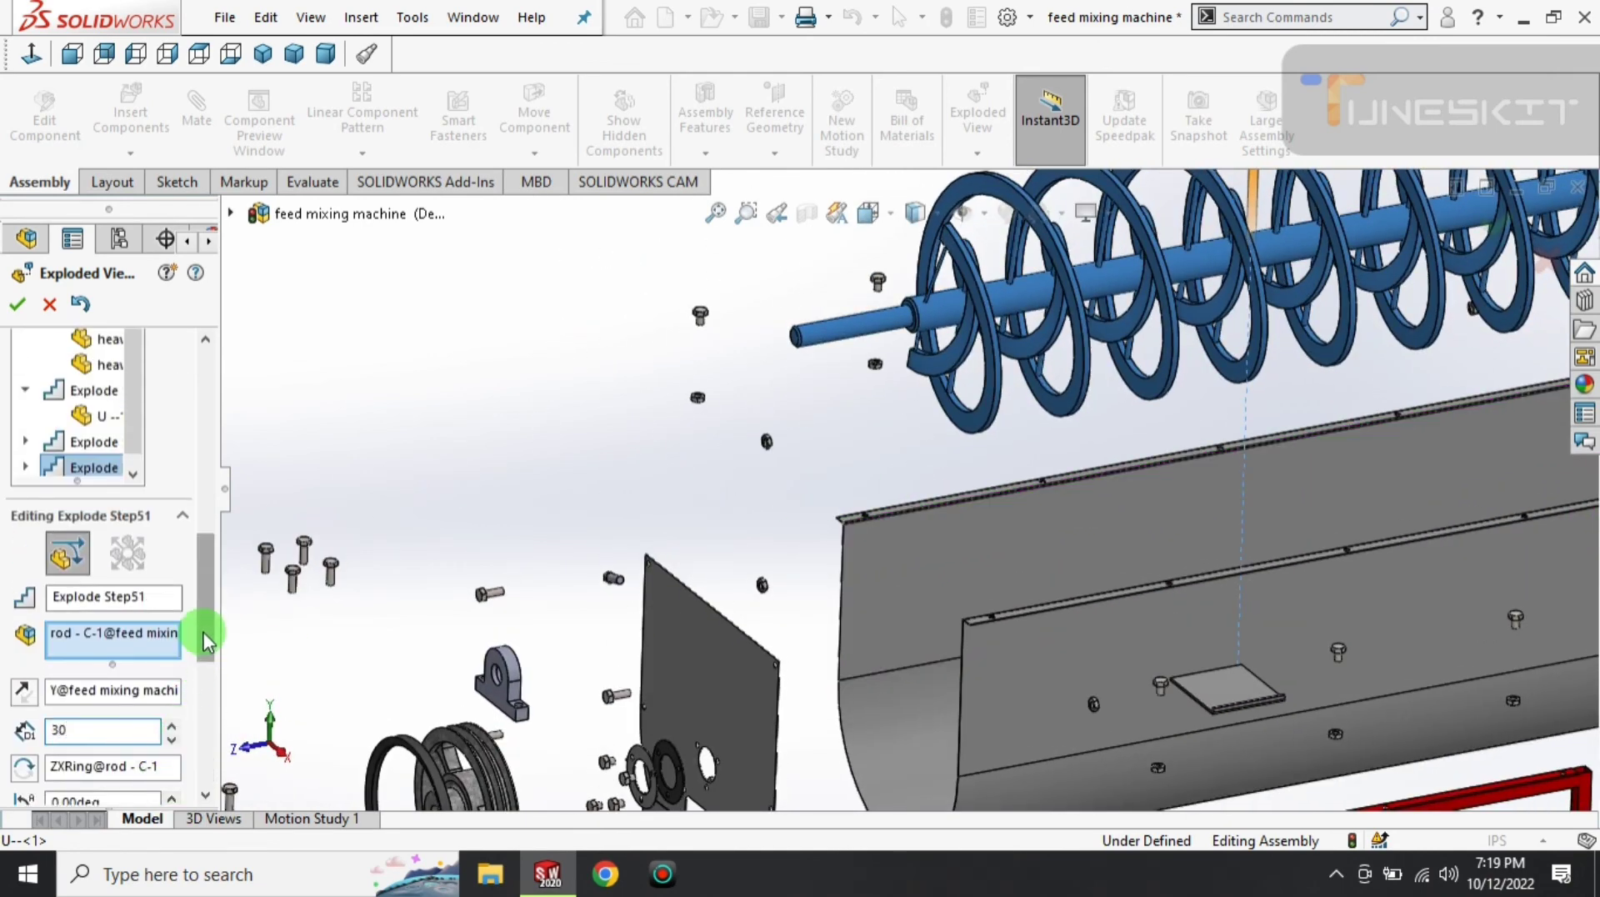
left_click_drag(206, 641, 206, 651)
left_click(122, 740)
scroll(200, 633, "down", 3)
left_click(100, 664)
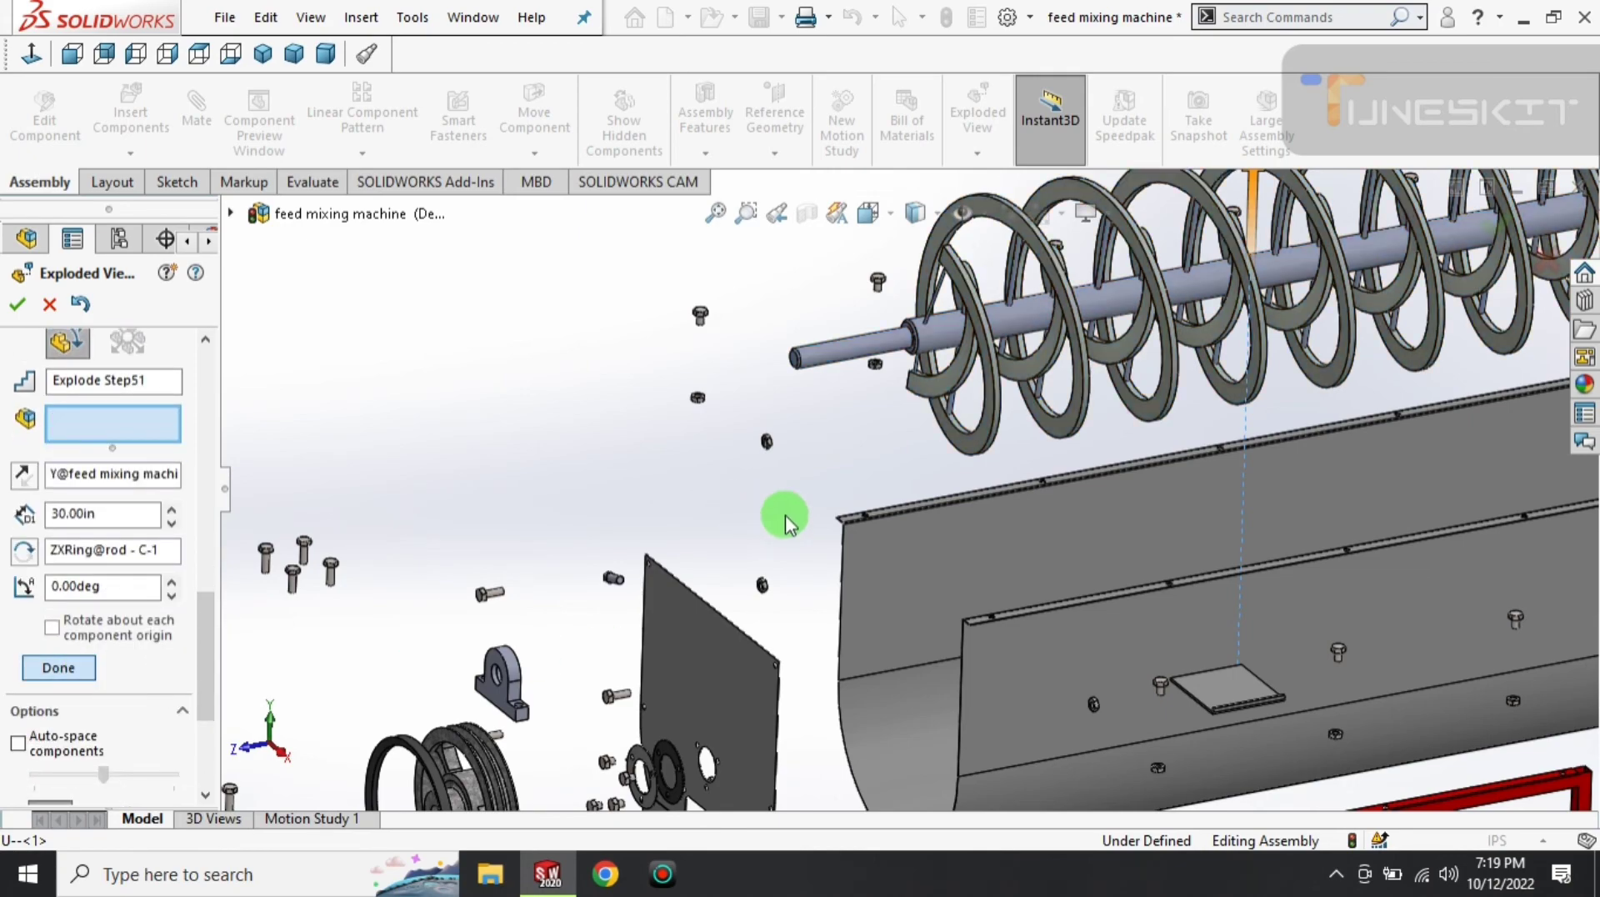
- Lift the blue trough 10 in upward along Y as a new explode step
scroll(877, 504, "up", 2)
scroll(877, 503, "up", 2)
scroll(925, 453, "down", 2)
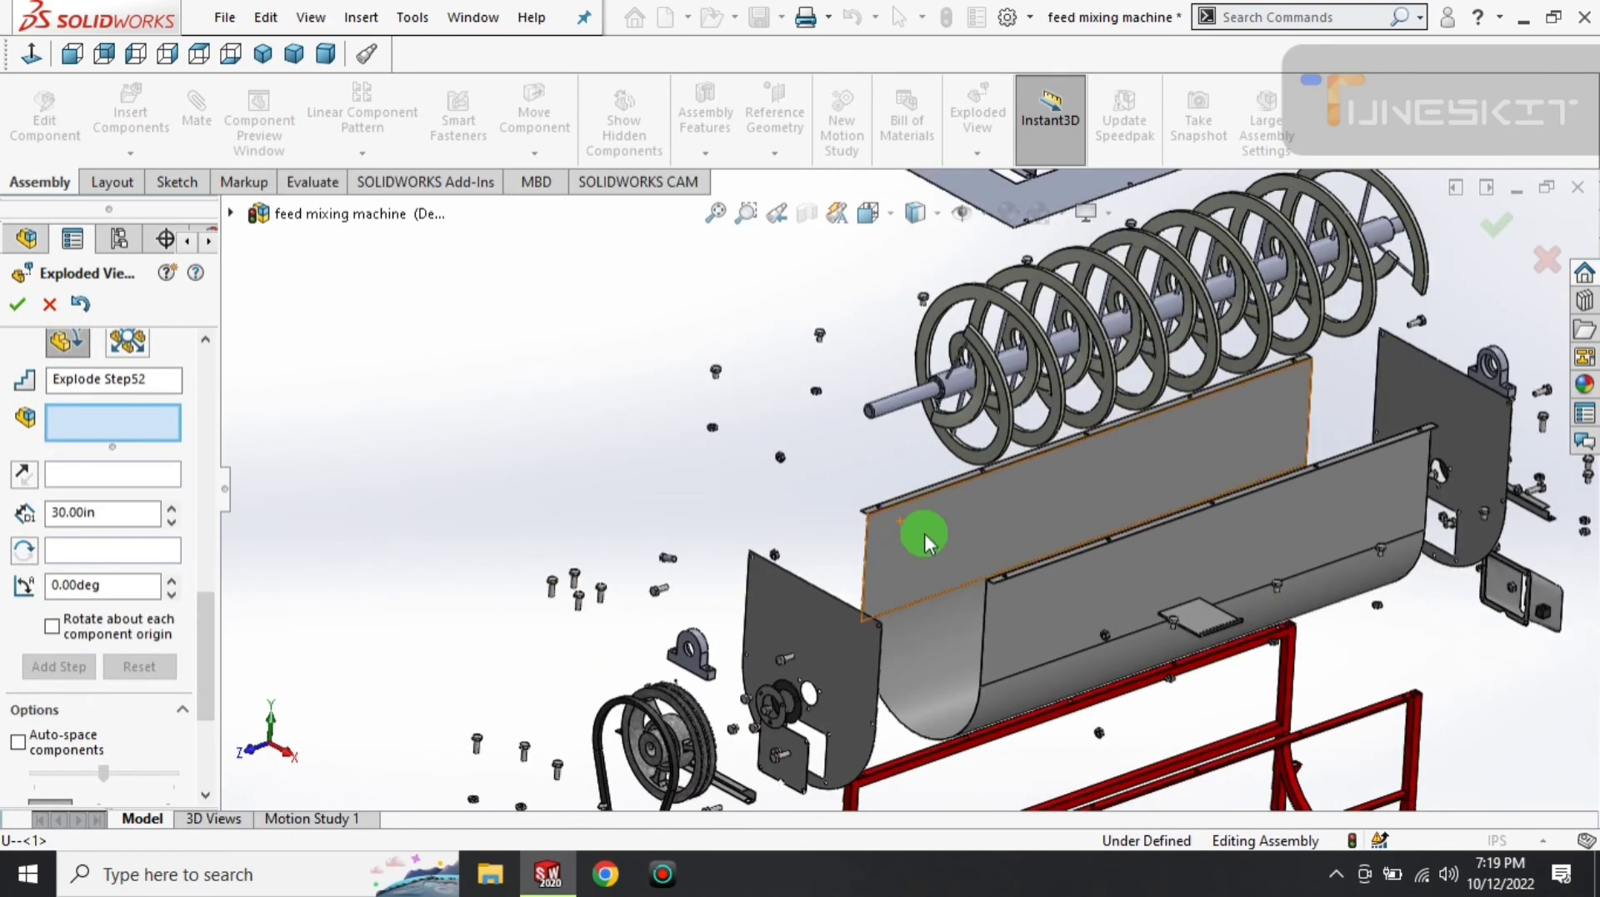
left_click(918, 561)
scroll(885, 494, "up", 1)
middle_click_drag(886, 494, 1146, 481)
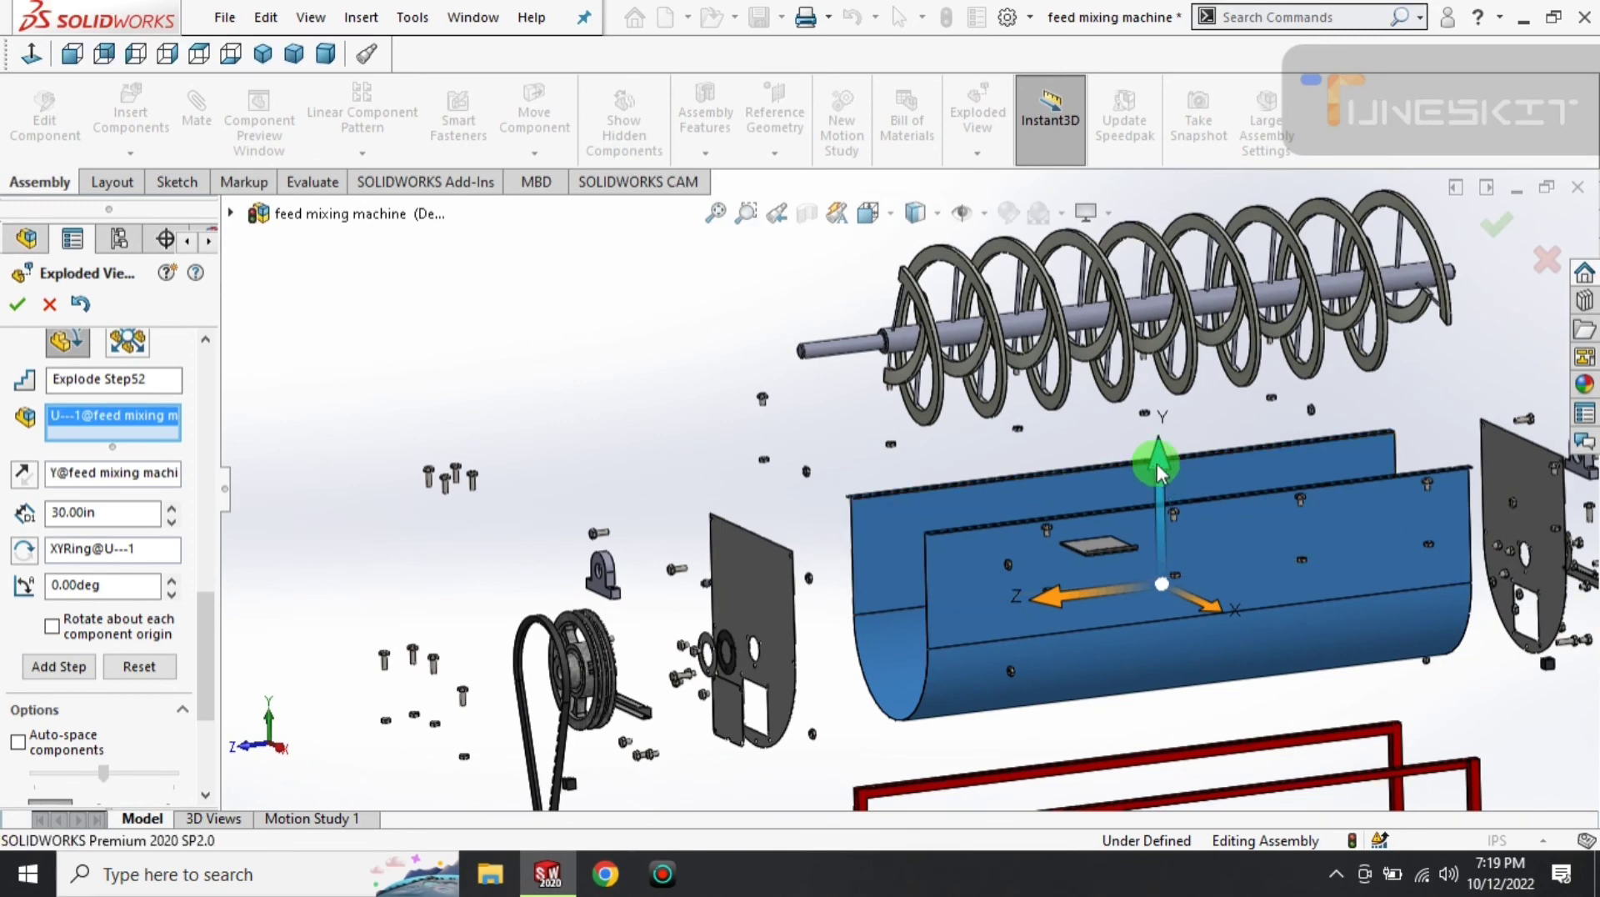
mouse_move(1157, 471)
left_mouse_down()
mouse_move(1165, 400)
mouse_move(1171, 436)
left_mouse_up()
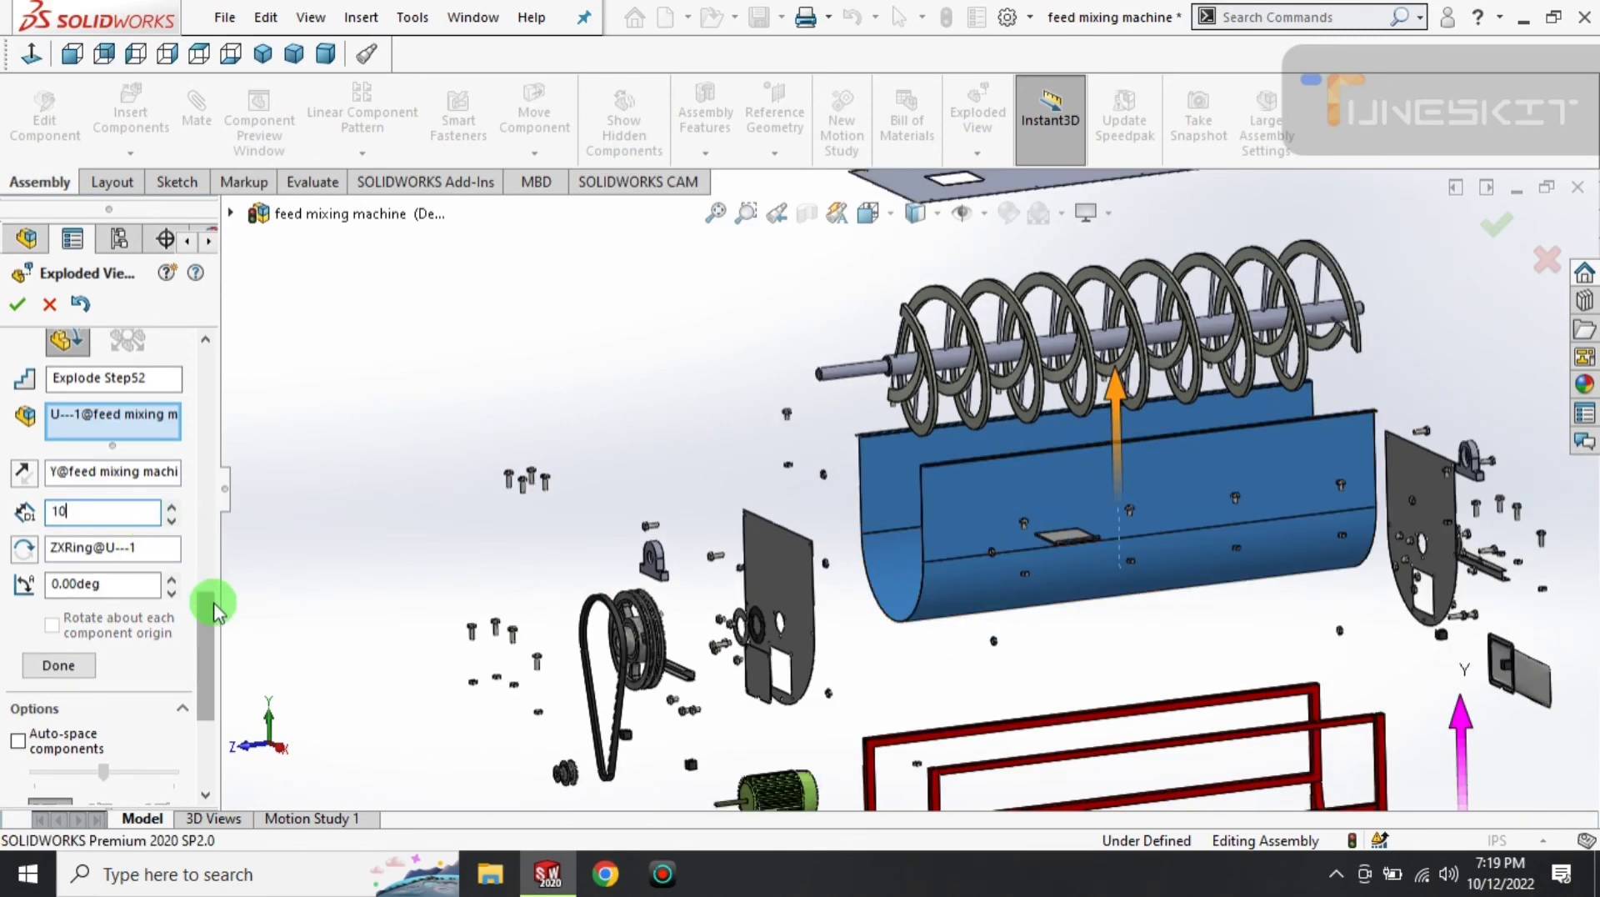
left_click_drag(215, 613, 215, 624)
left_click(87, 665)
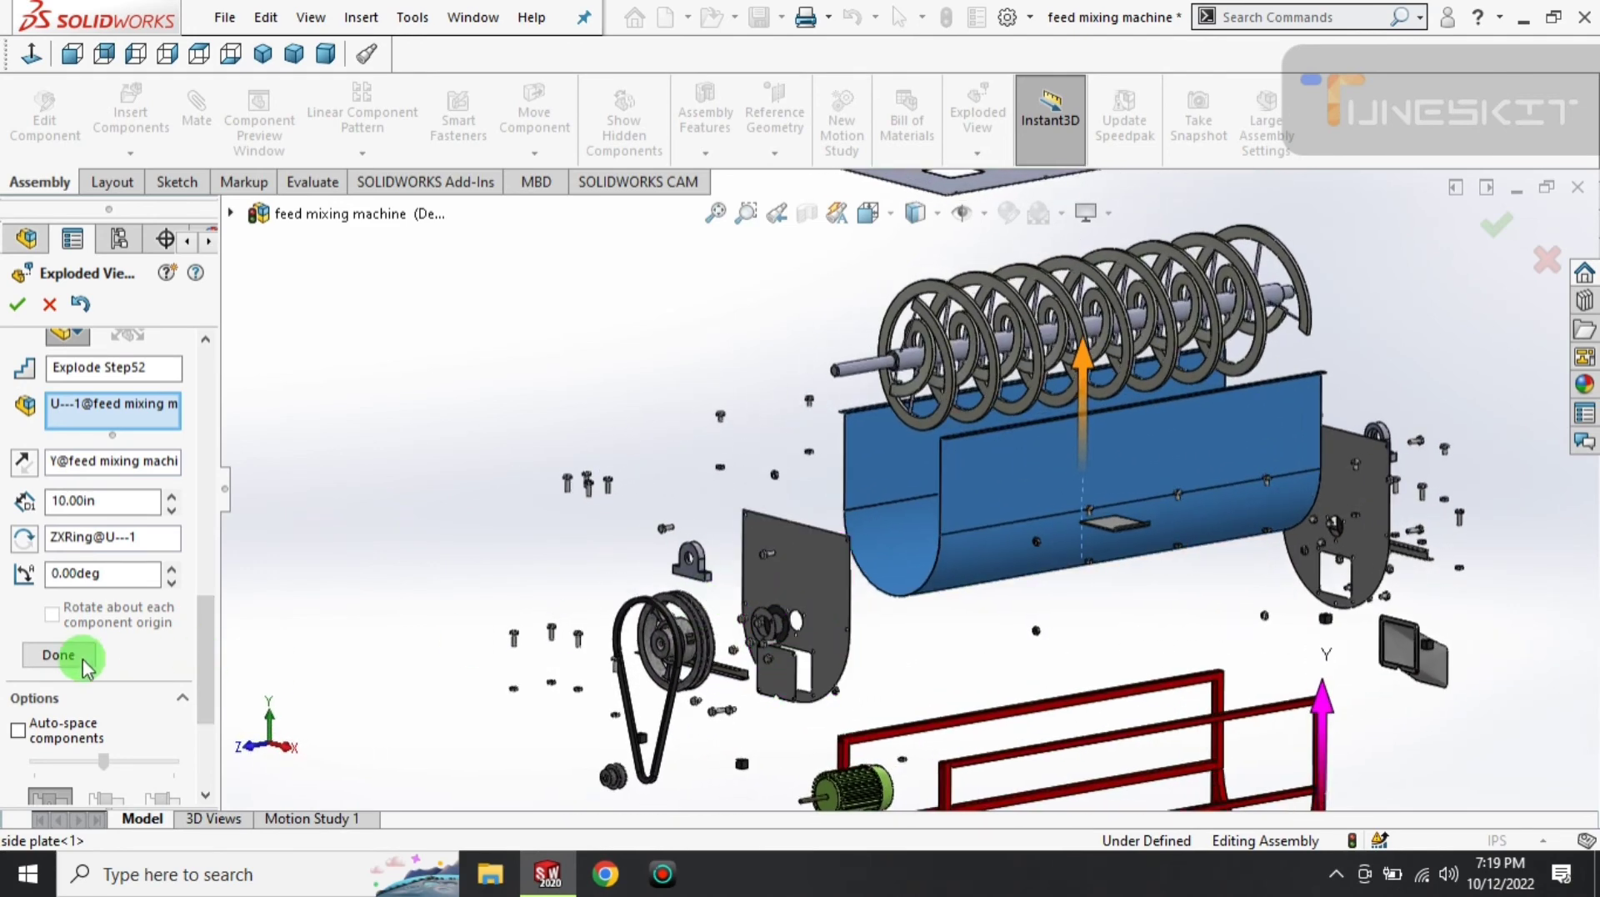
left_click(77, 656)
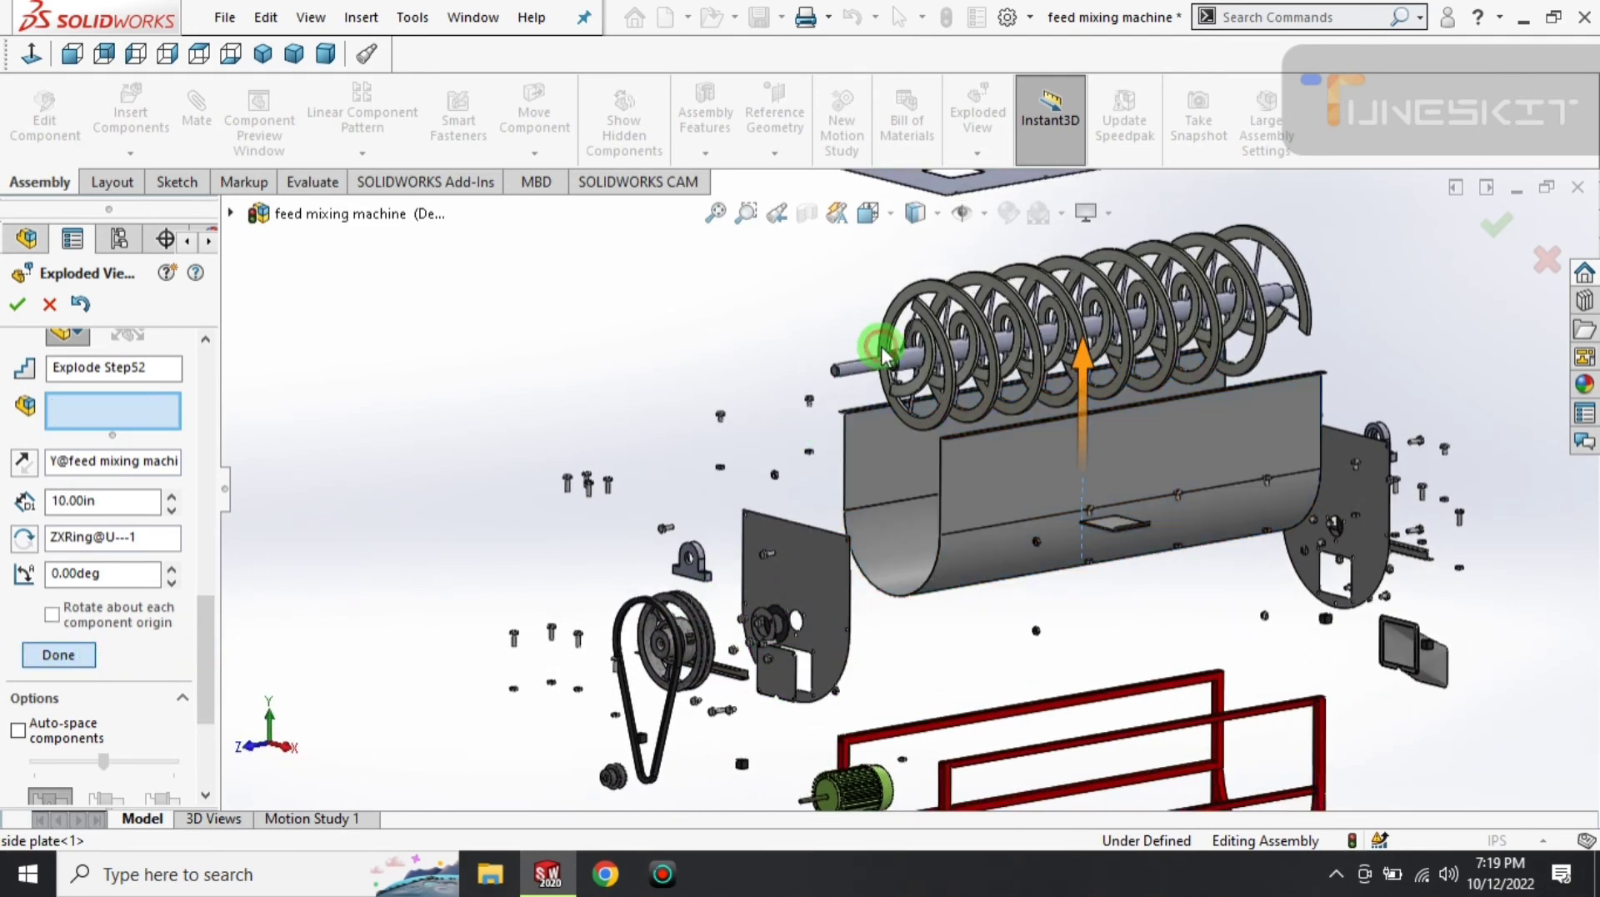
- Lift the auger rod 5 in along Y, then return to the isometric view
left_click(875, 363)
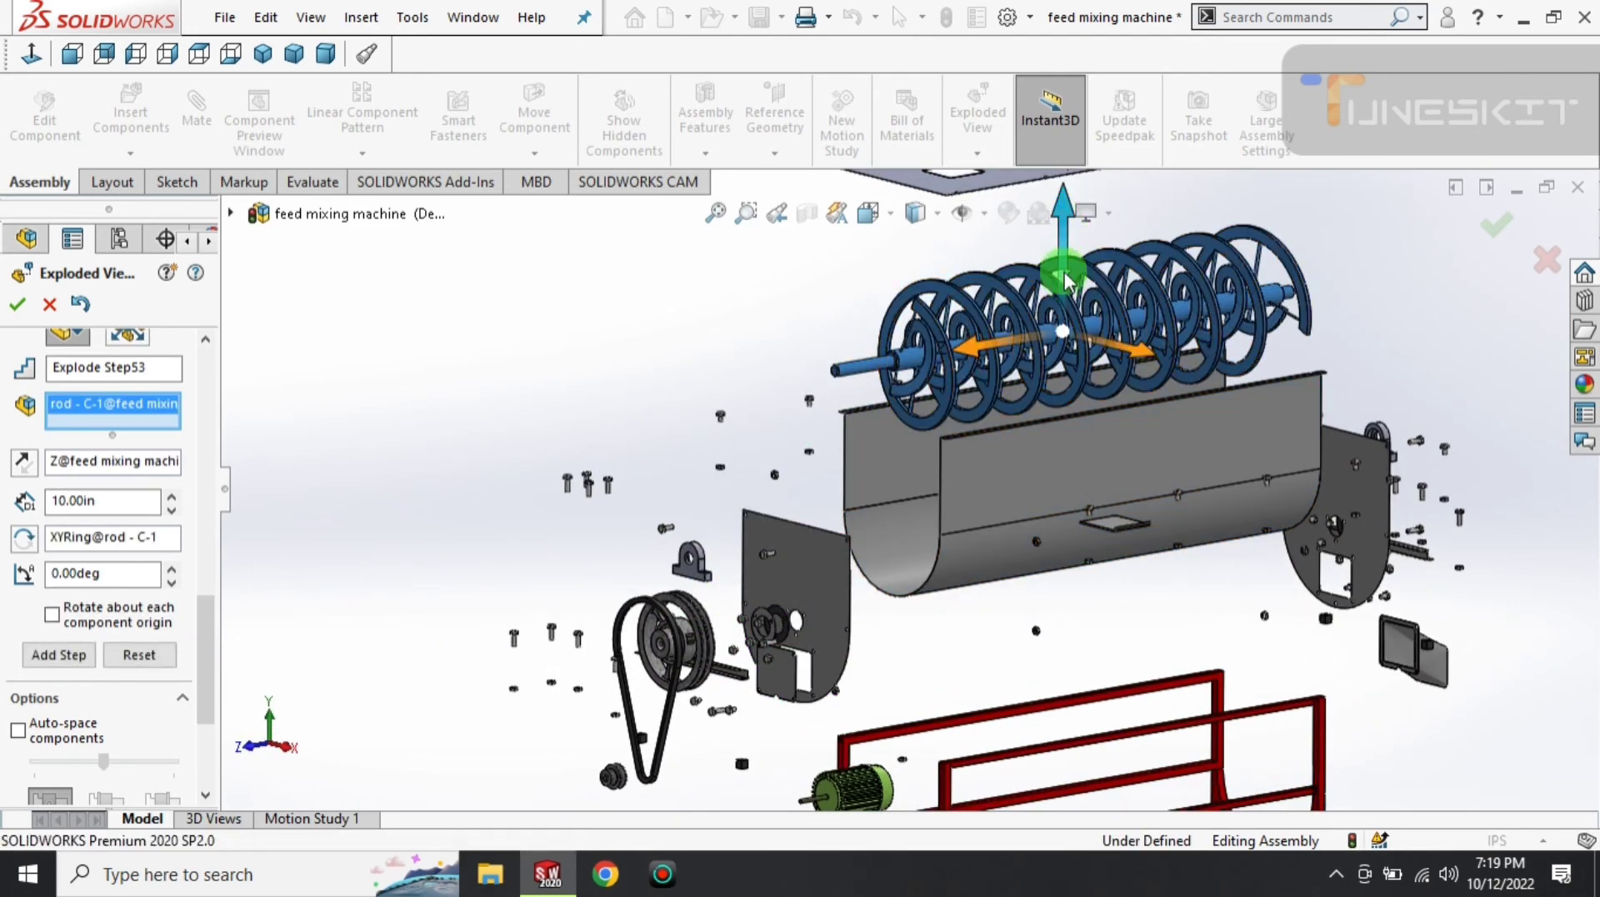
left_click_drag(1066, 280, 1067, 242)
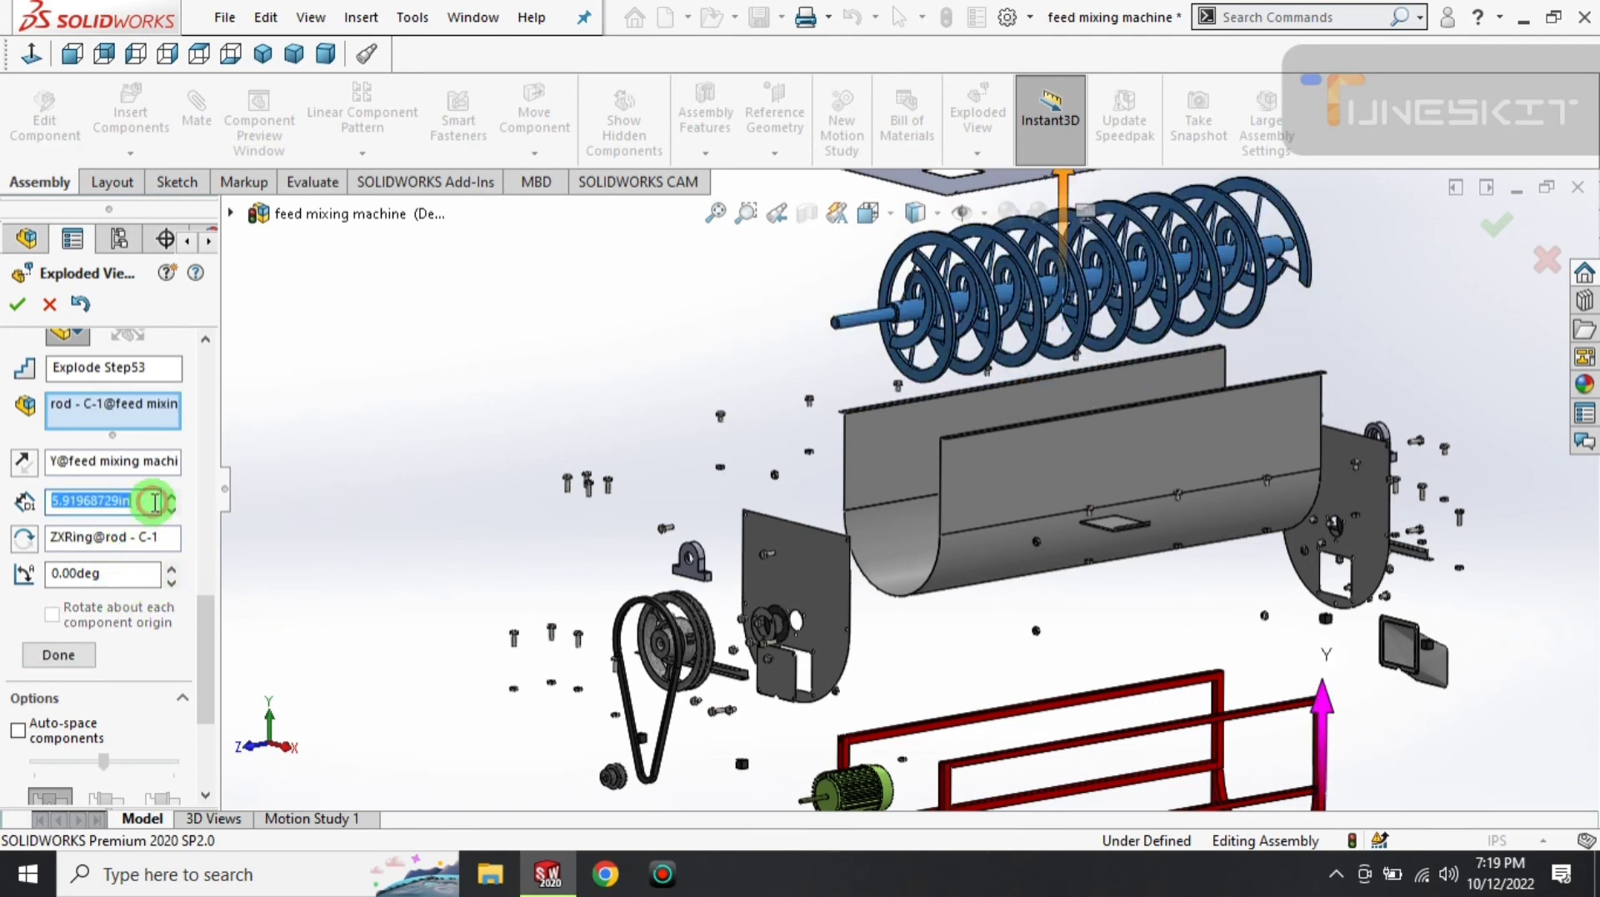
scroll(232, 596, "down", 2)
type("5")
left_click(79, 643)
left_click(58, 580)
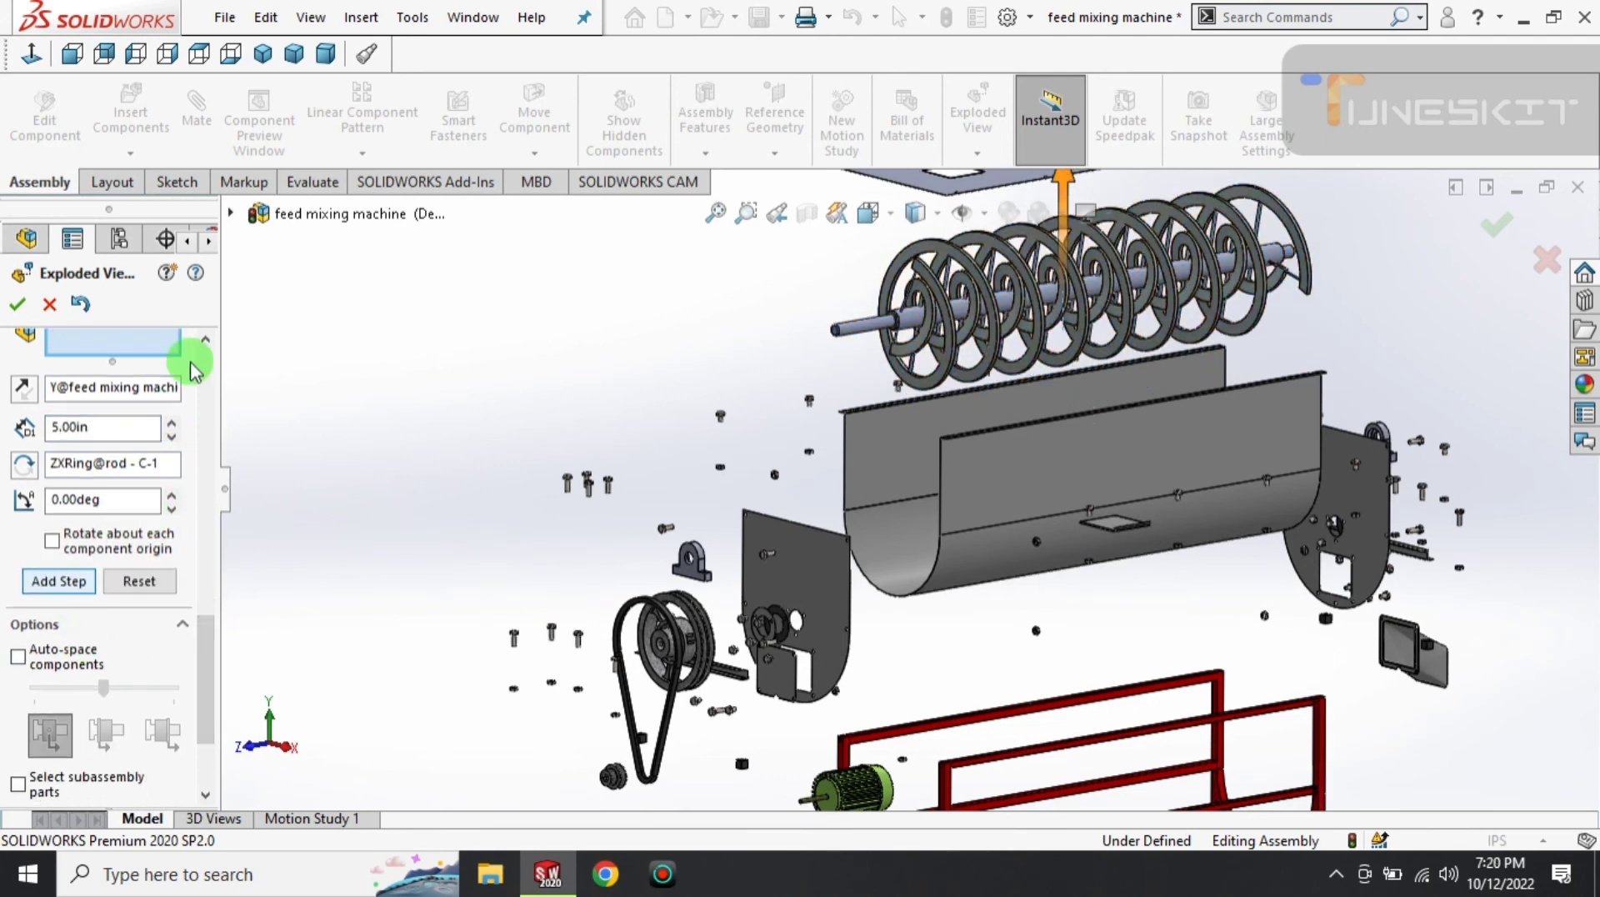
left_click(262, 54)
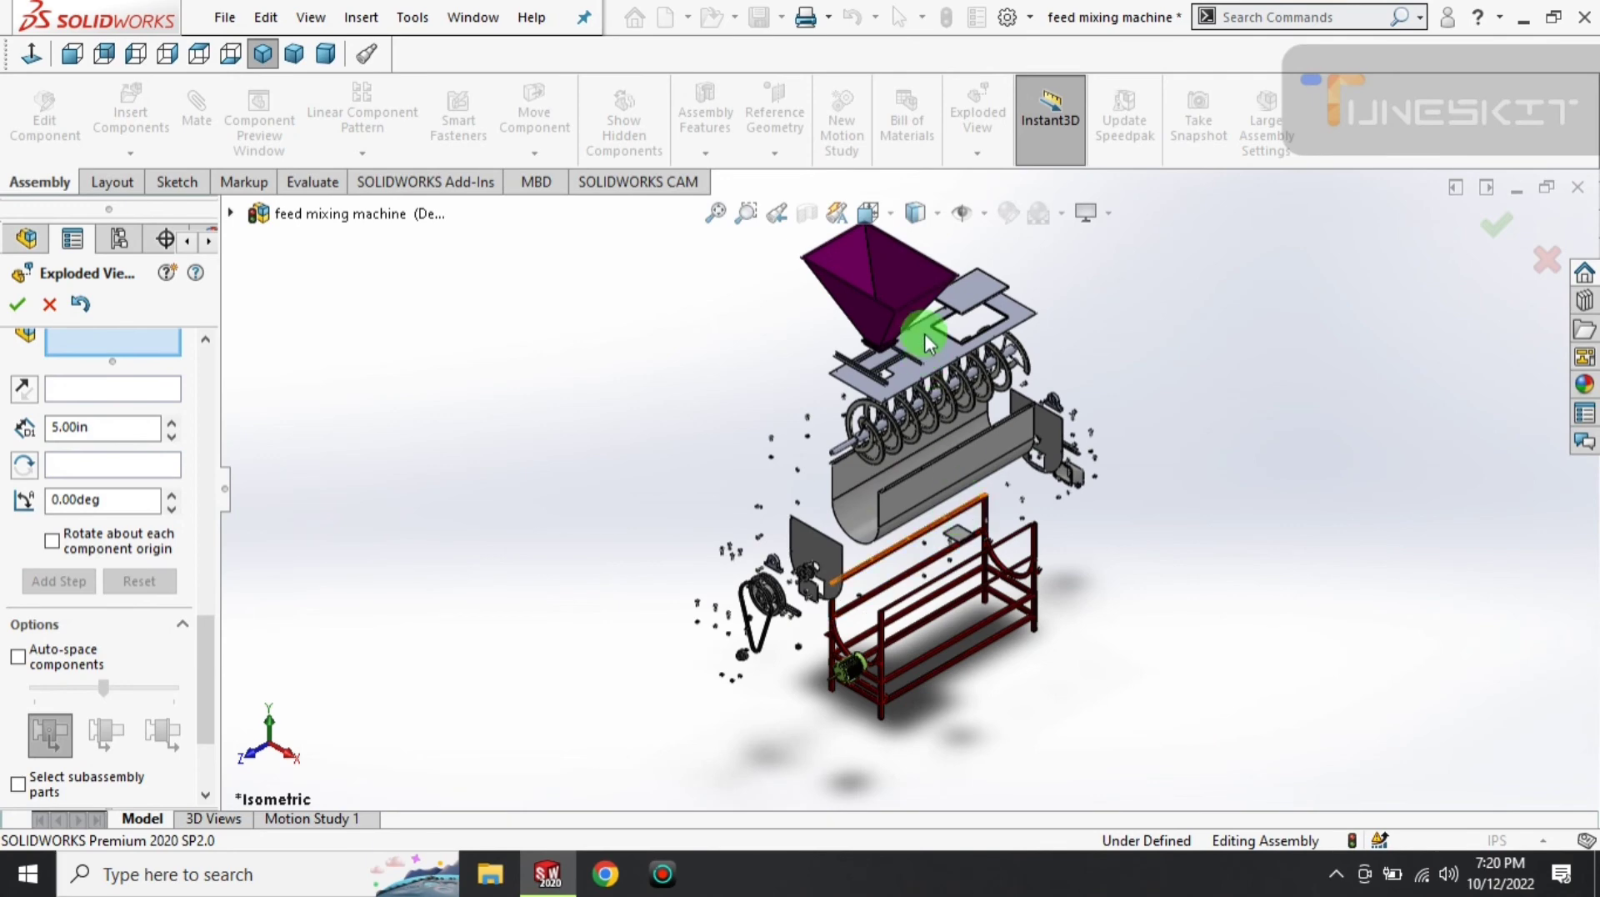
- Inspect the exploded frame and motor, return to Isometric, and close the Exploded View PropertyManager
scroll(942, 409, "down", 3)
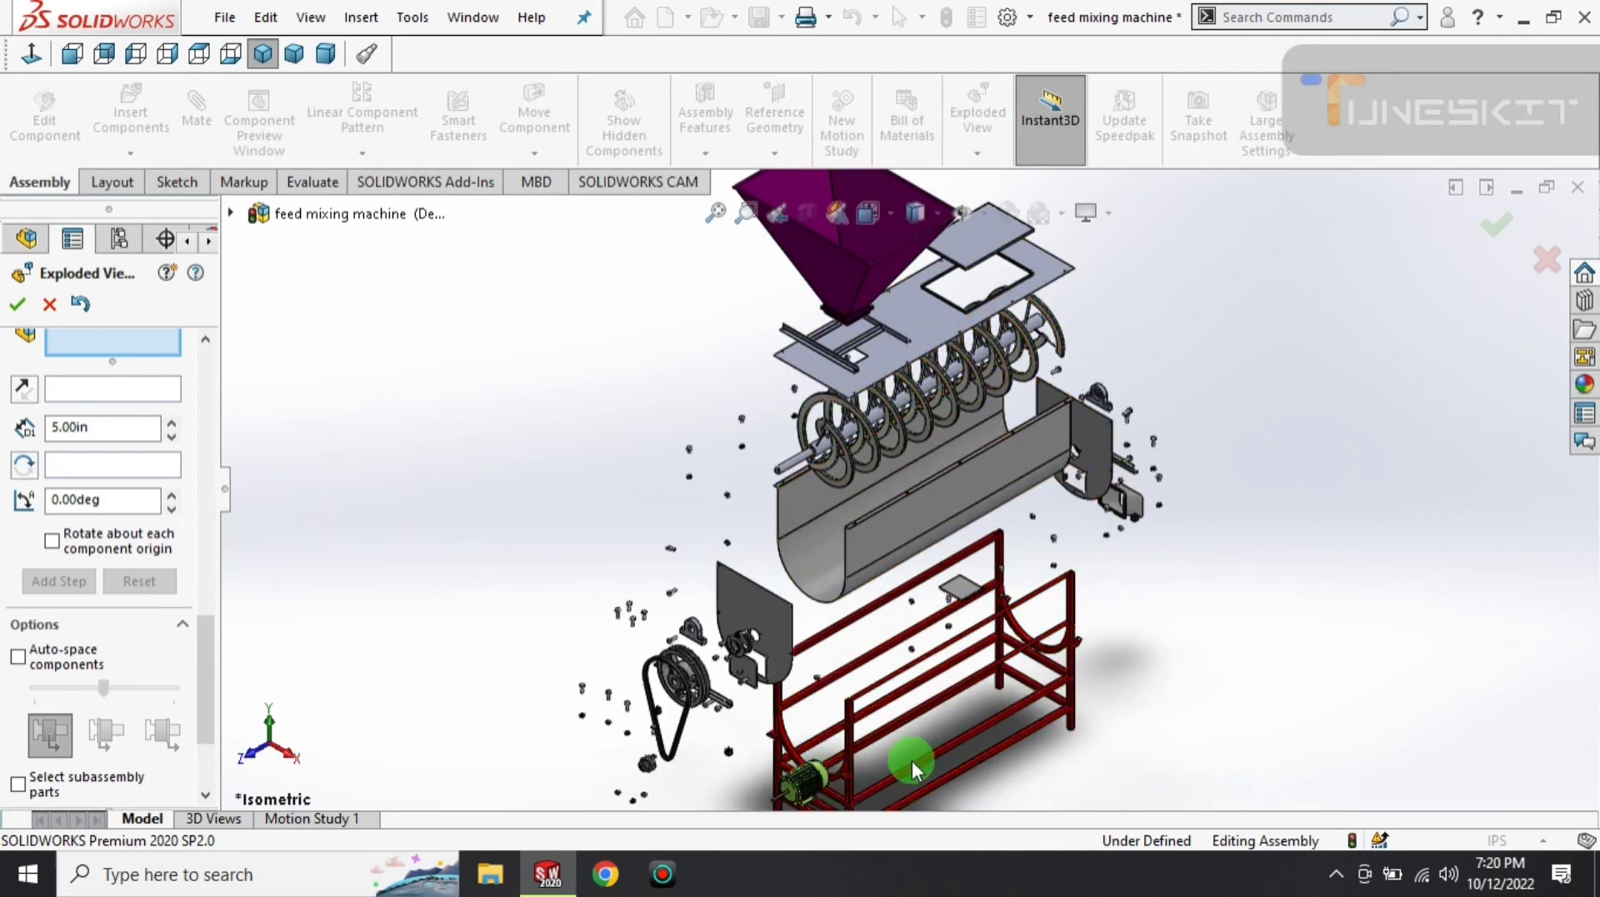
scroll(814, 725, "down", 3)
mouse_move(833, 683)
middle_mouse_down()
mouse_move(975, 469)
mouse_move(883, 557)
mouse_move(768, 538)
middle_mouse_up()
scroll(883, 557, "down", 3)
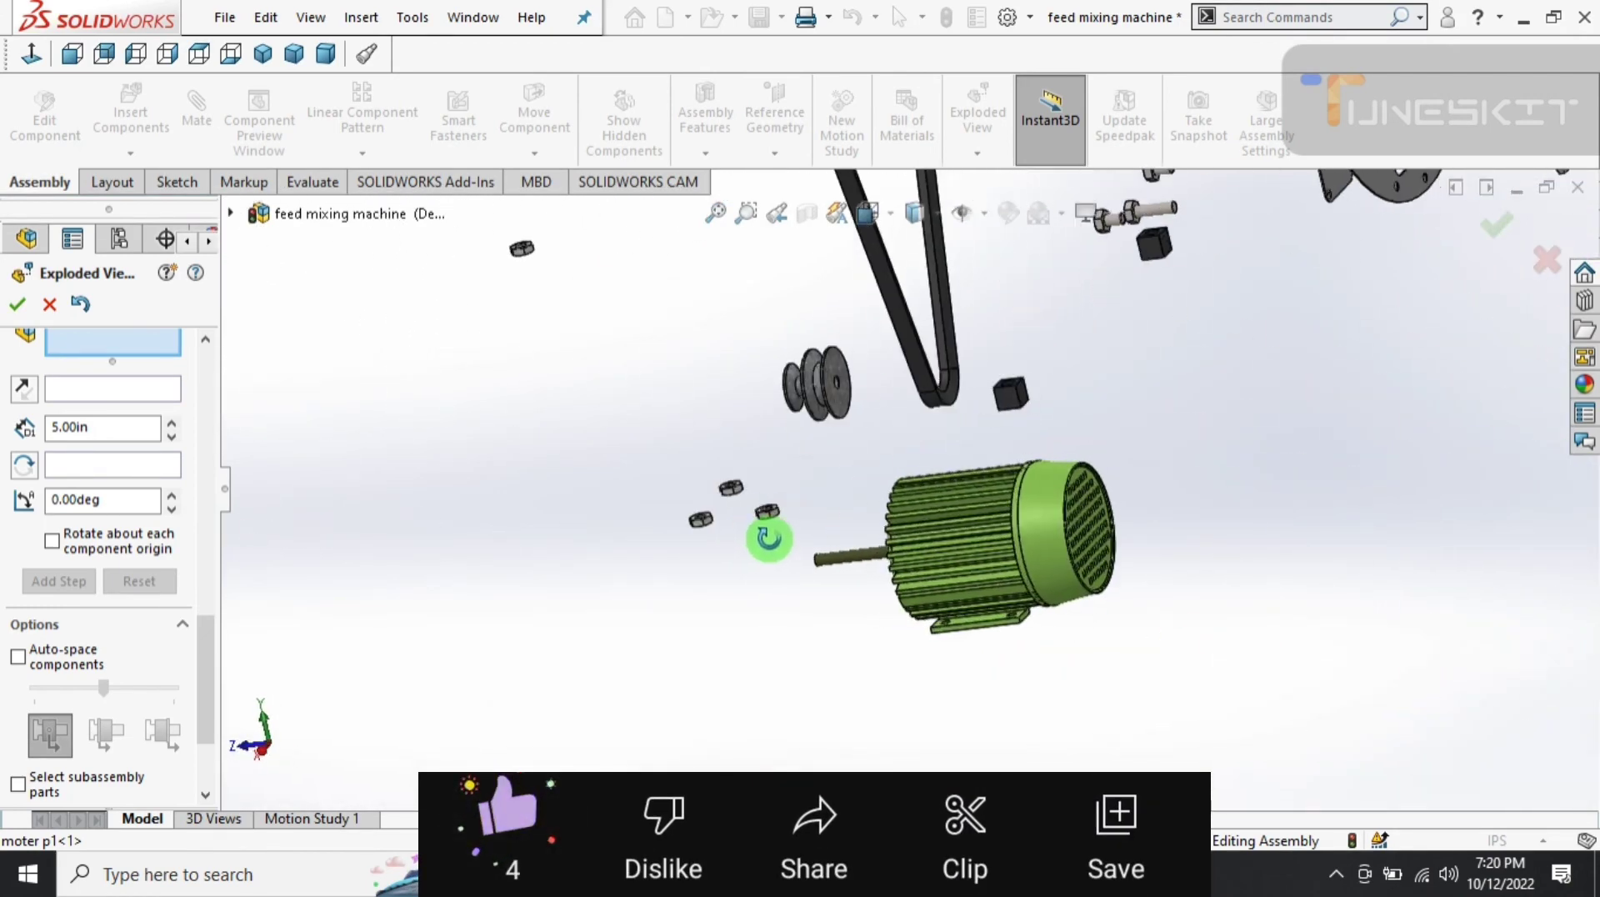
scroll(784, 525, "up", 2)
scroll(791, 518, "up", 3)
left_click(263, 54)
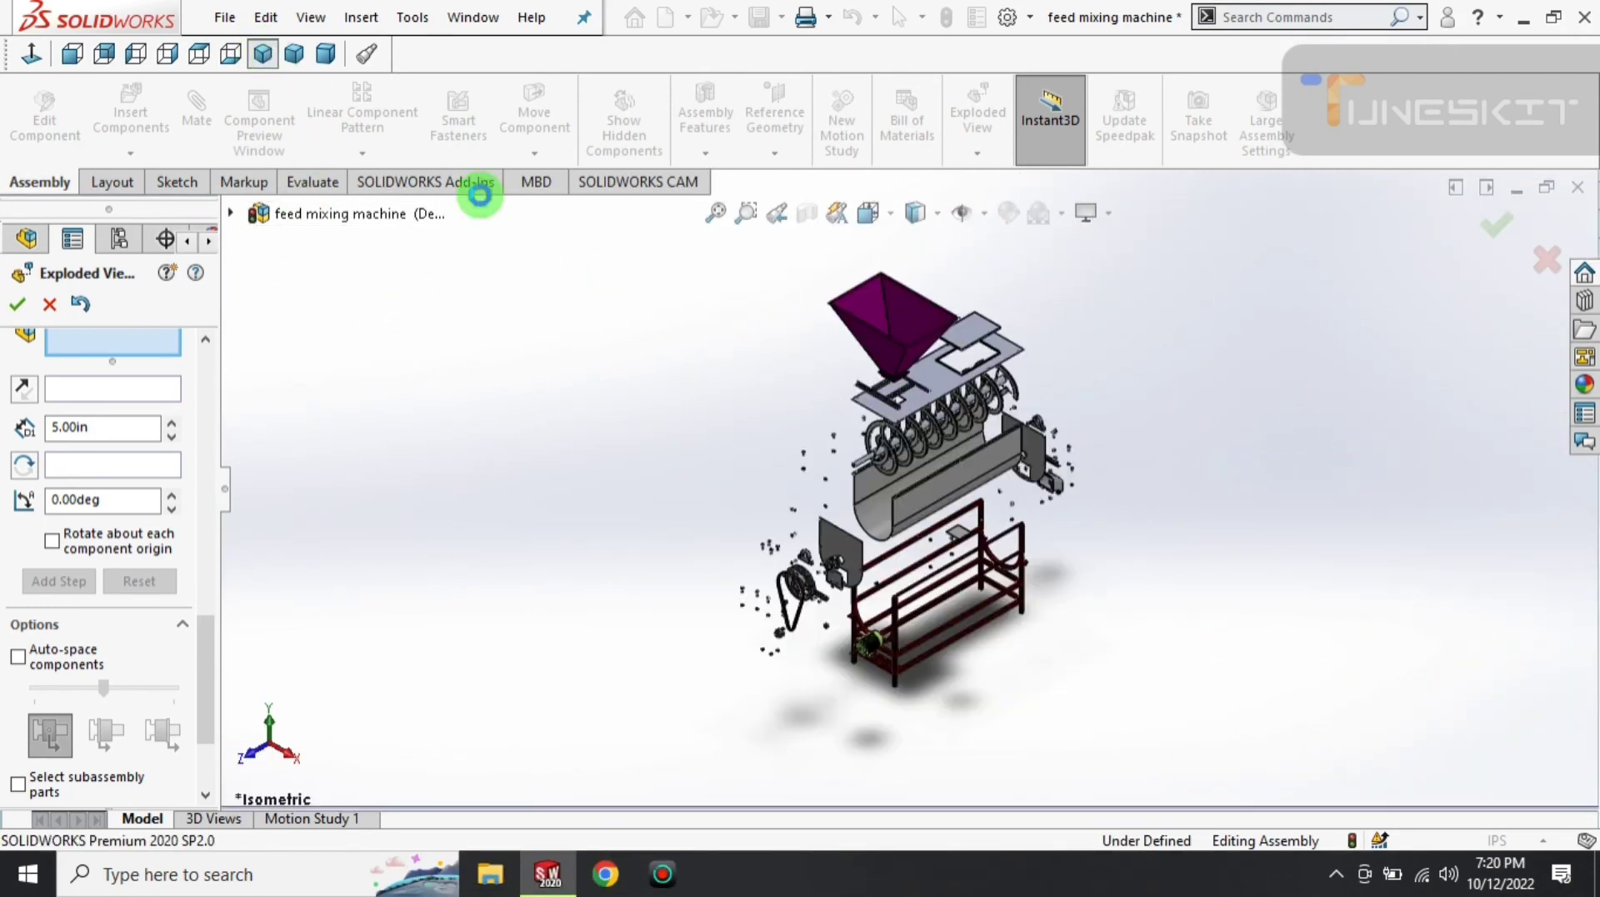
left_click(18, 304)
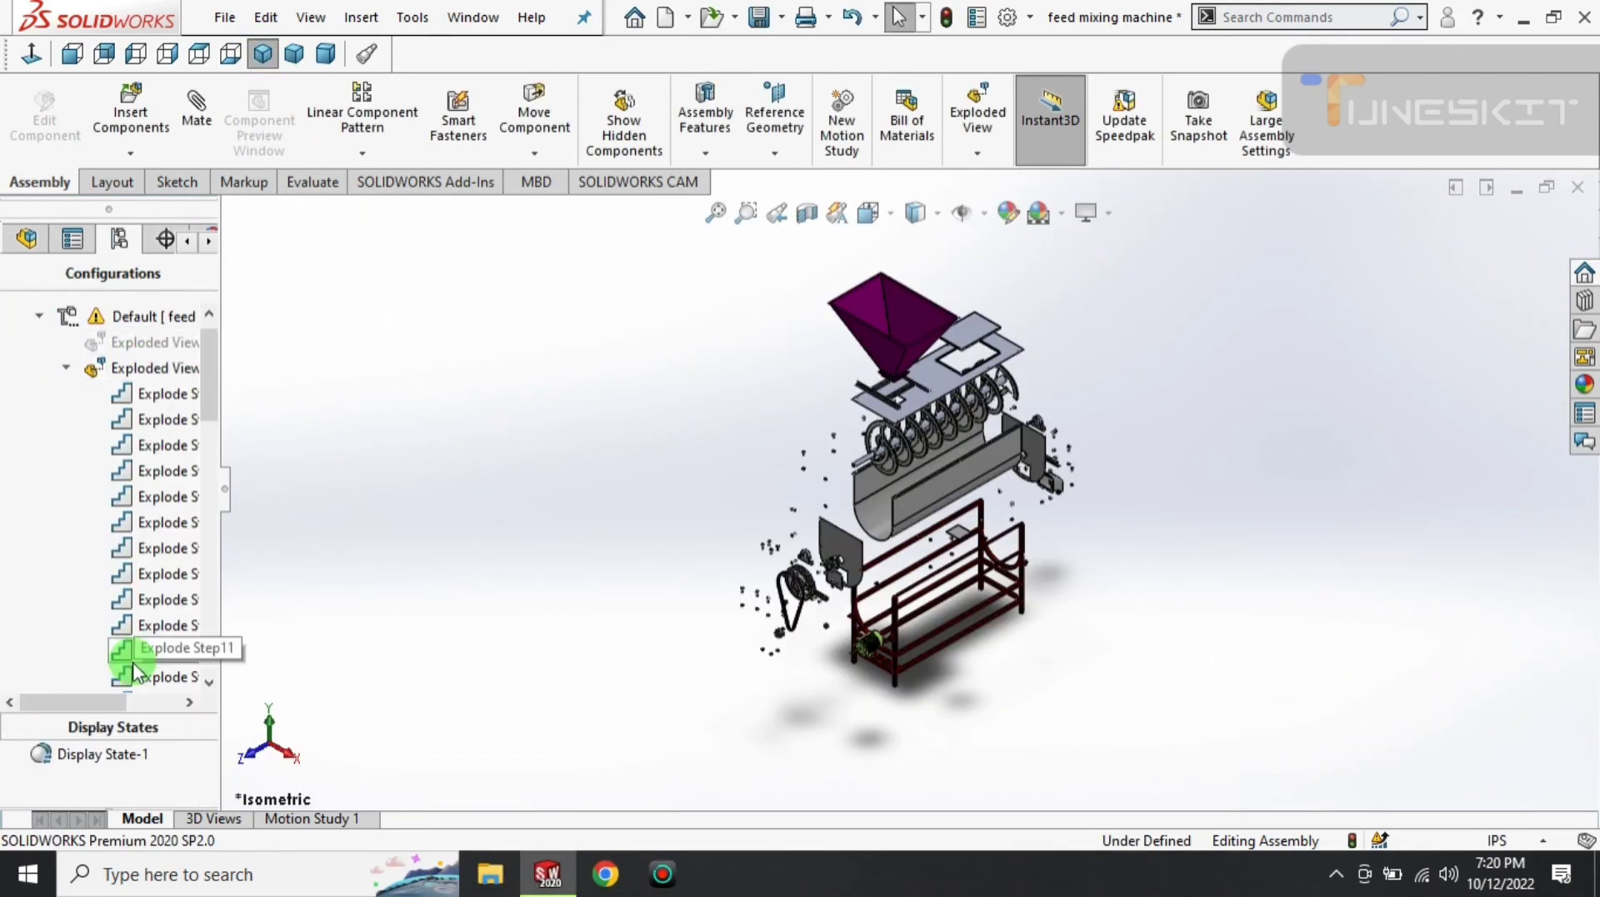
mouse_move(208, 419)
left_mouse_down()
mouse_move(223, 650)
mouse_move(208, 310)
left_mouse_up()
- Collapse Exploded View2 in the ConfigurationManager, then run its Animate explode sequence
left_click(40, 341)
left_click(37, 343)
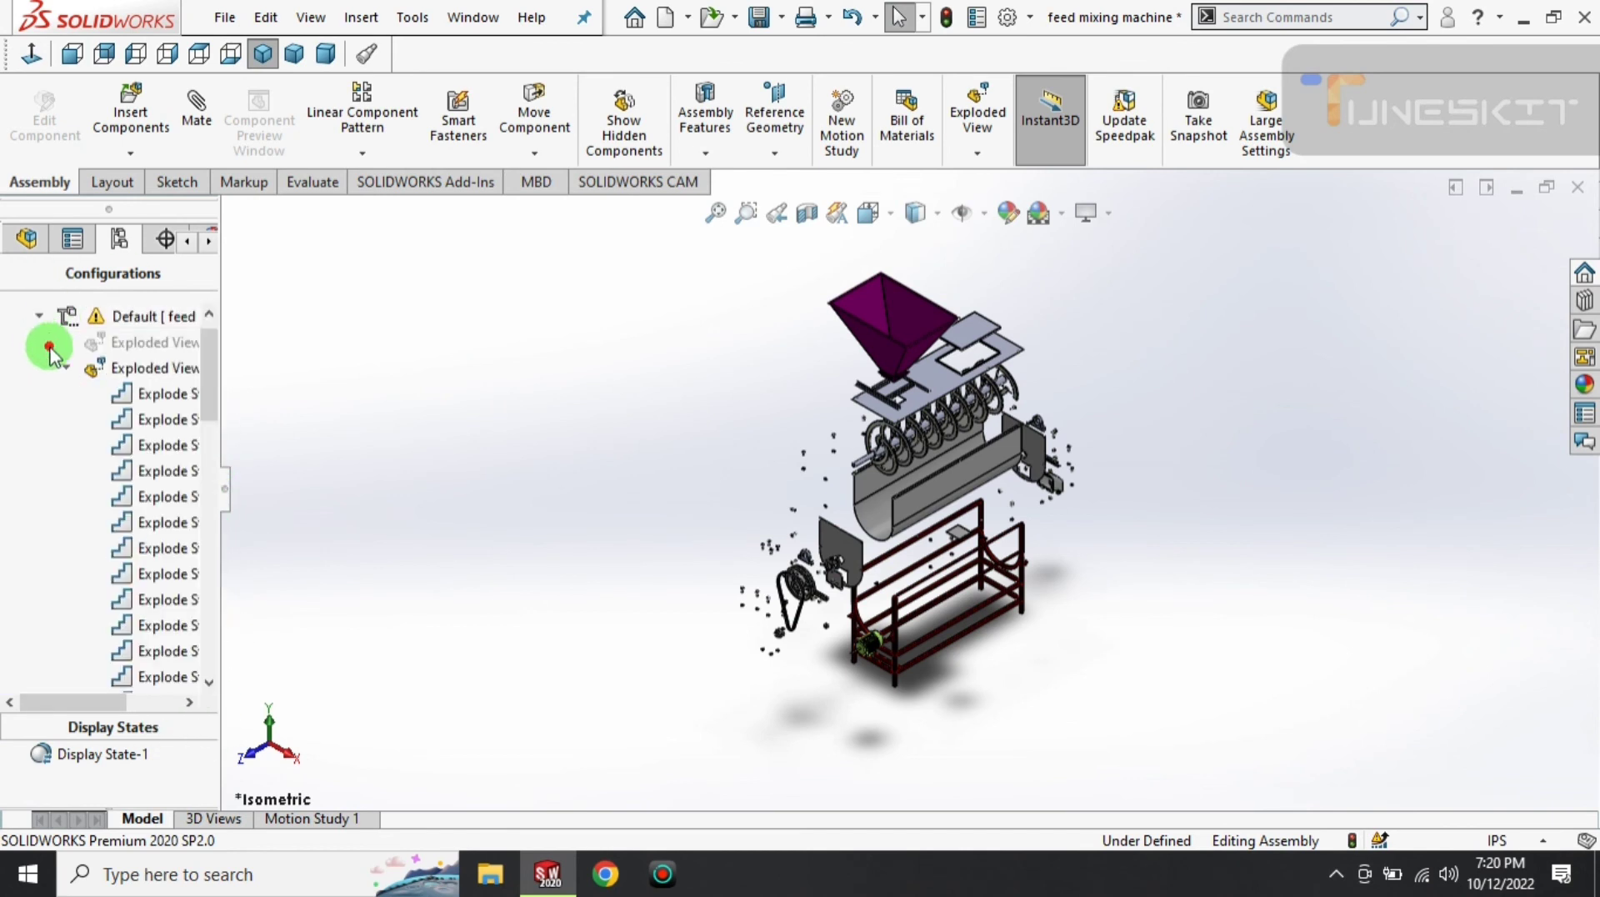
left_click(76, 373)
right_click(127, 408)
left_click(154, 417)
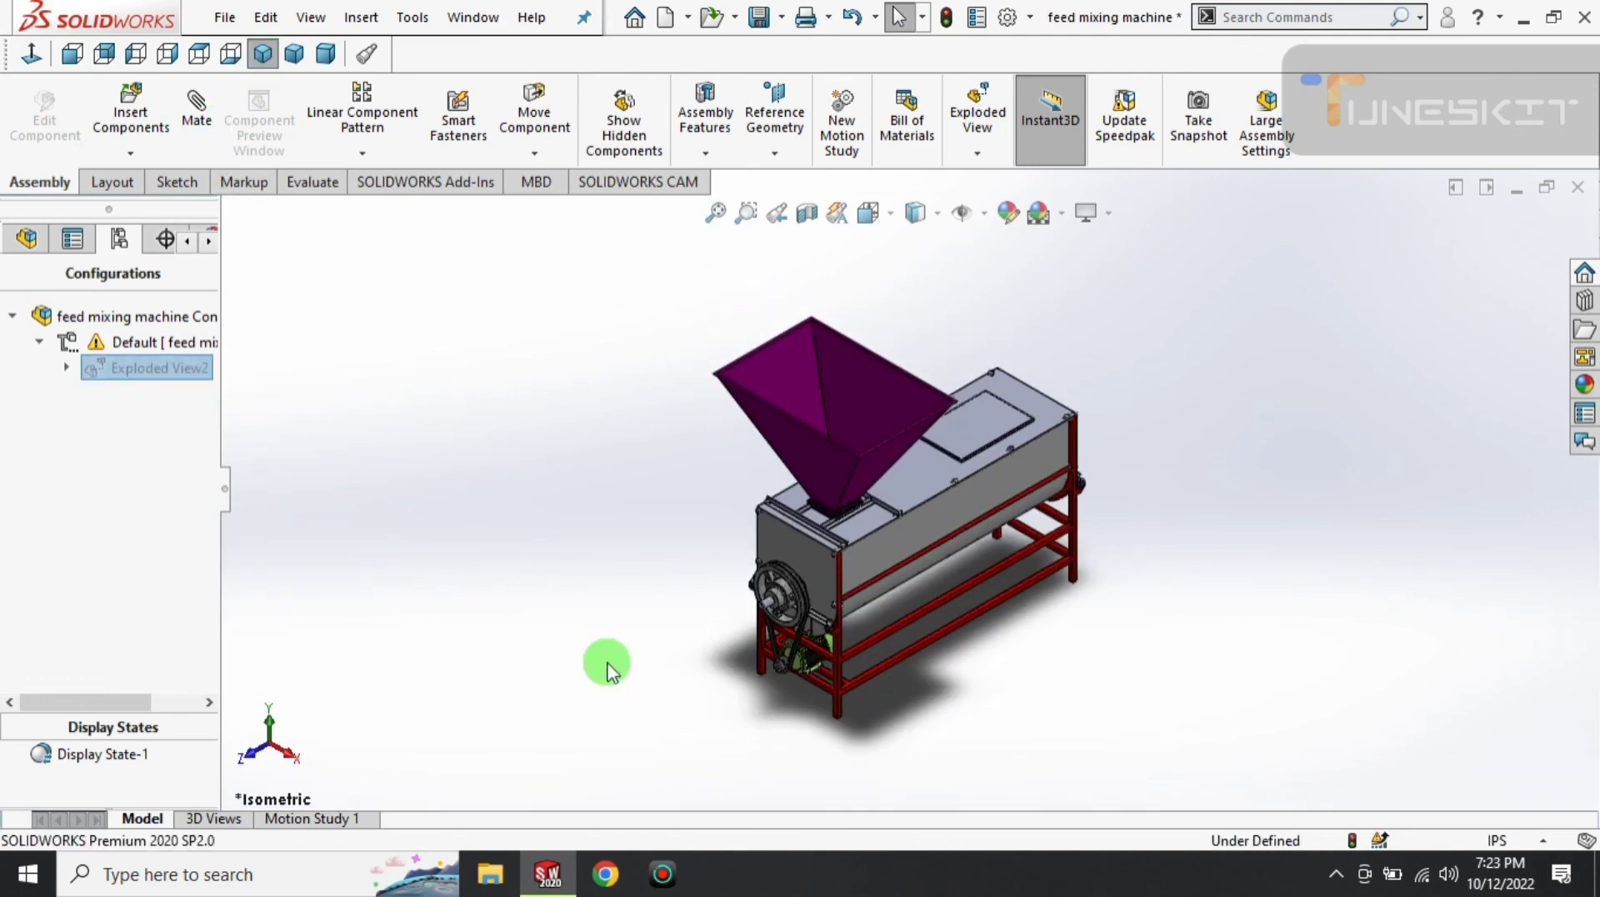
right_click(122, 382)
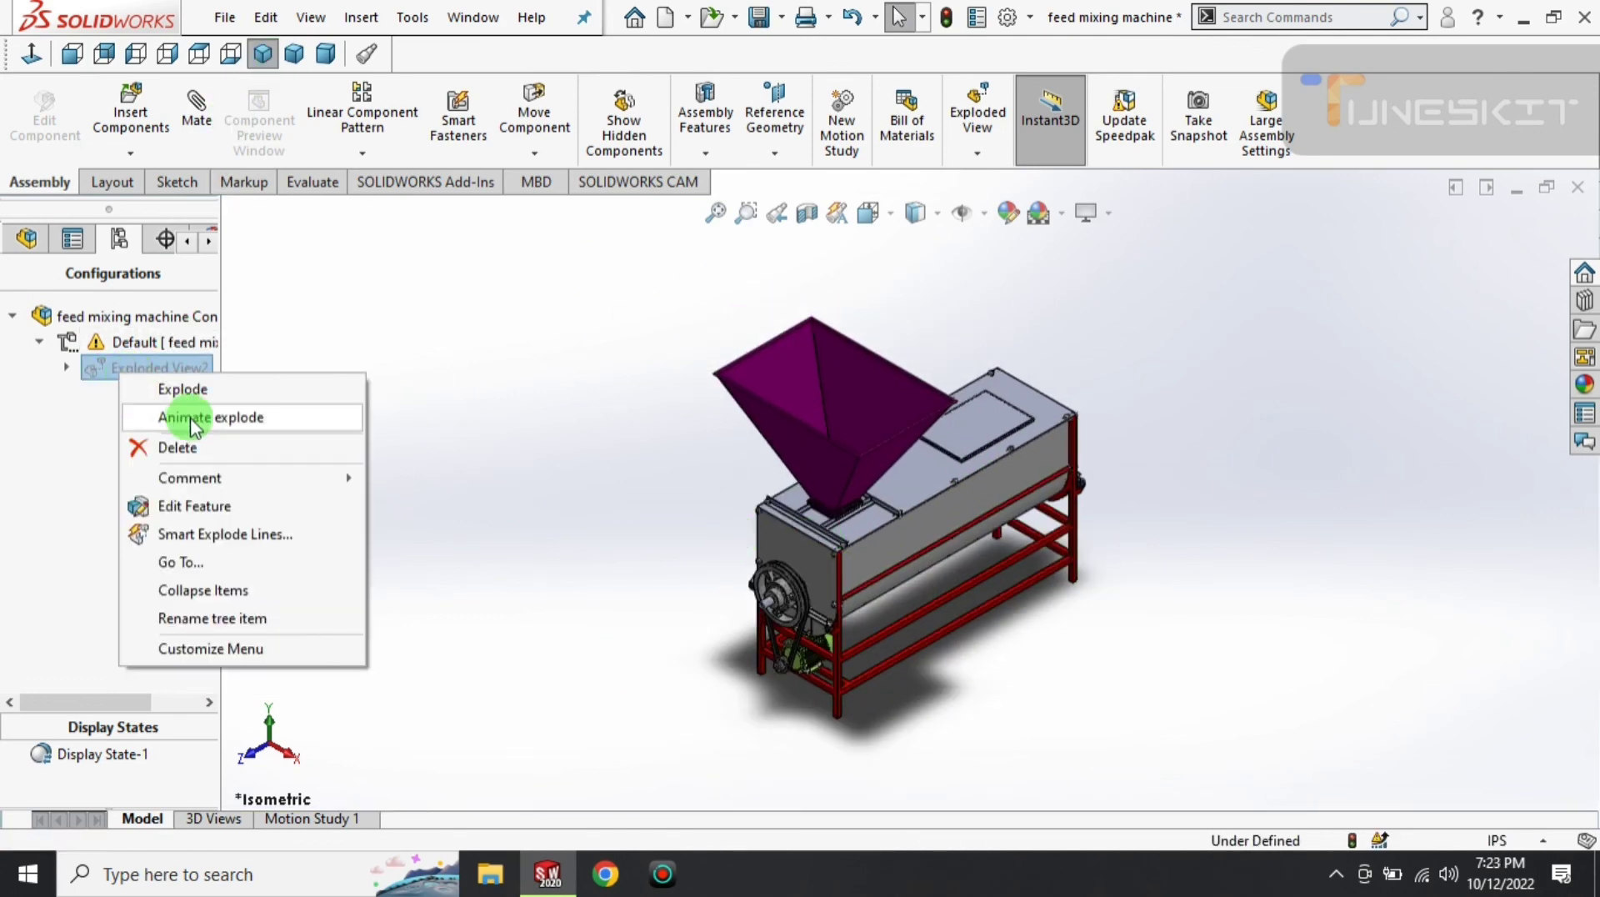
left_click(193, 418)
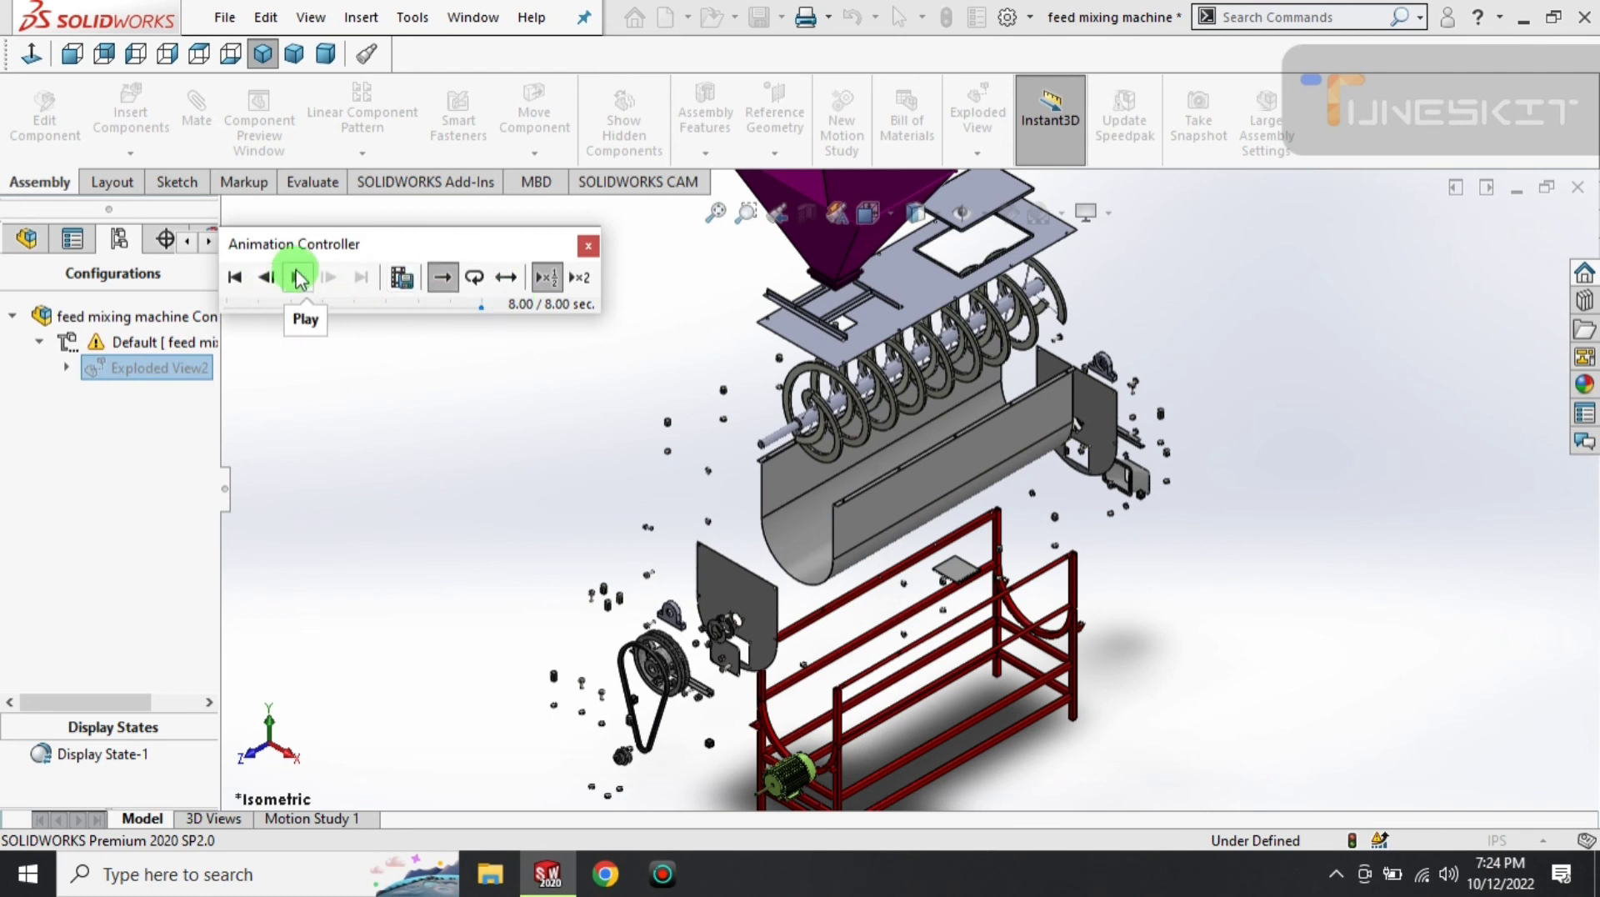
- Replay the Exploded View2 animation, then reverse it back to 0.00 seconds to reassemble
left_click(295, 284)
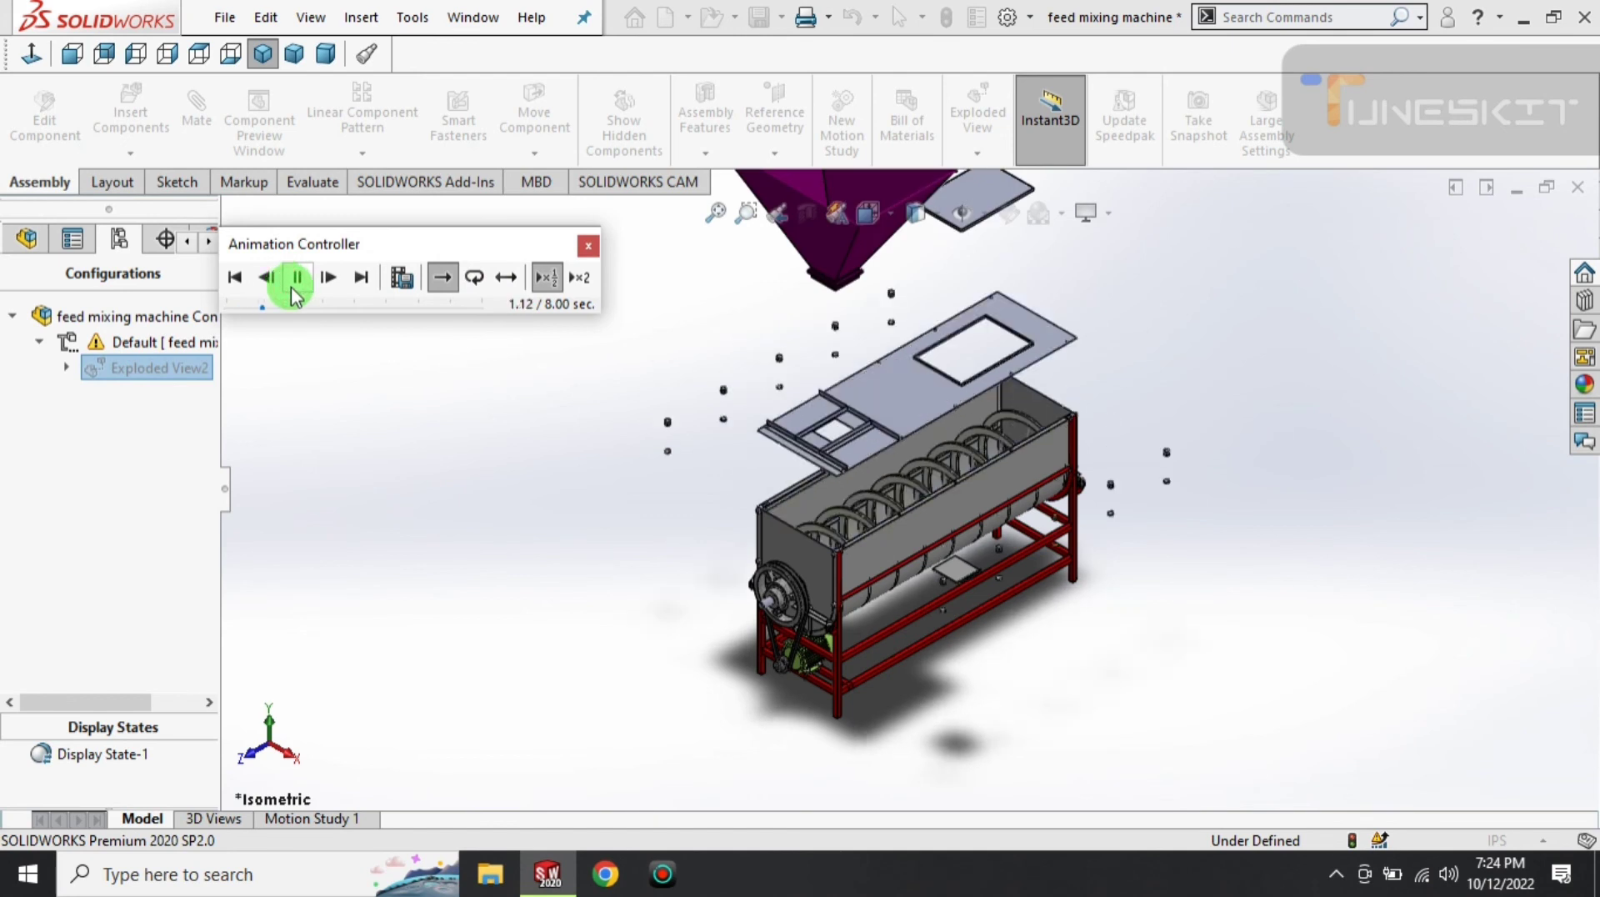
left_click(376, 518)
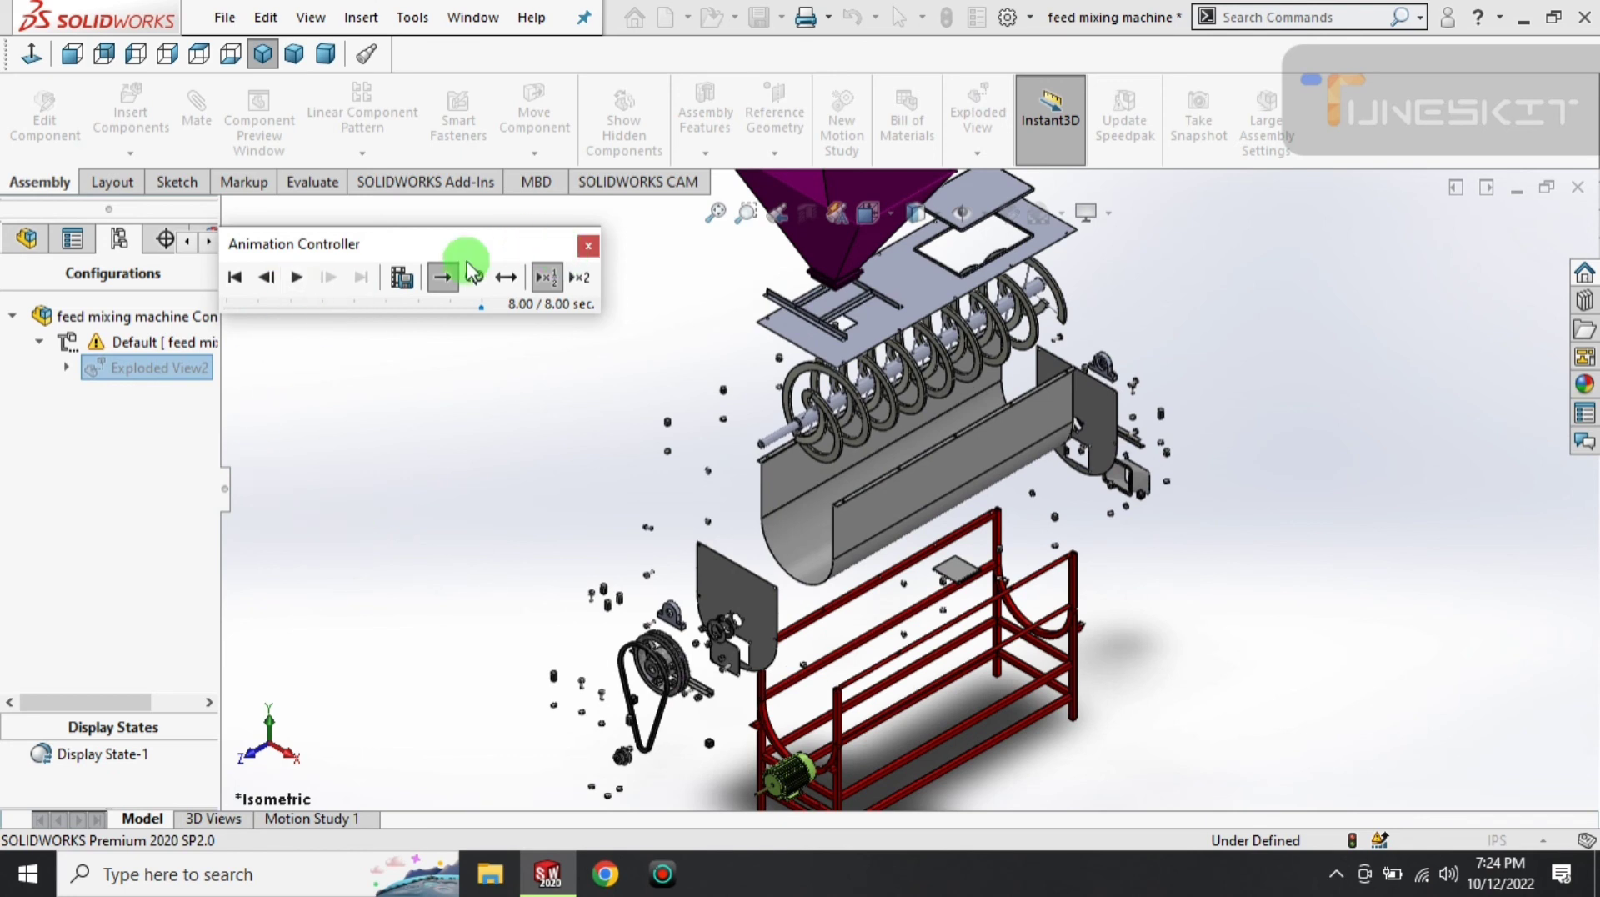
left_click(275, 285)
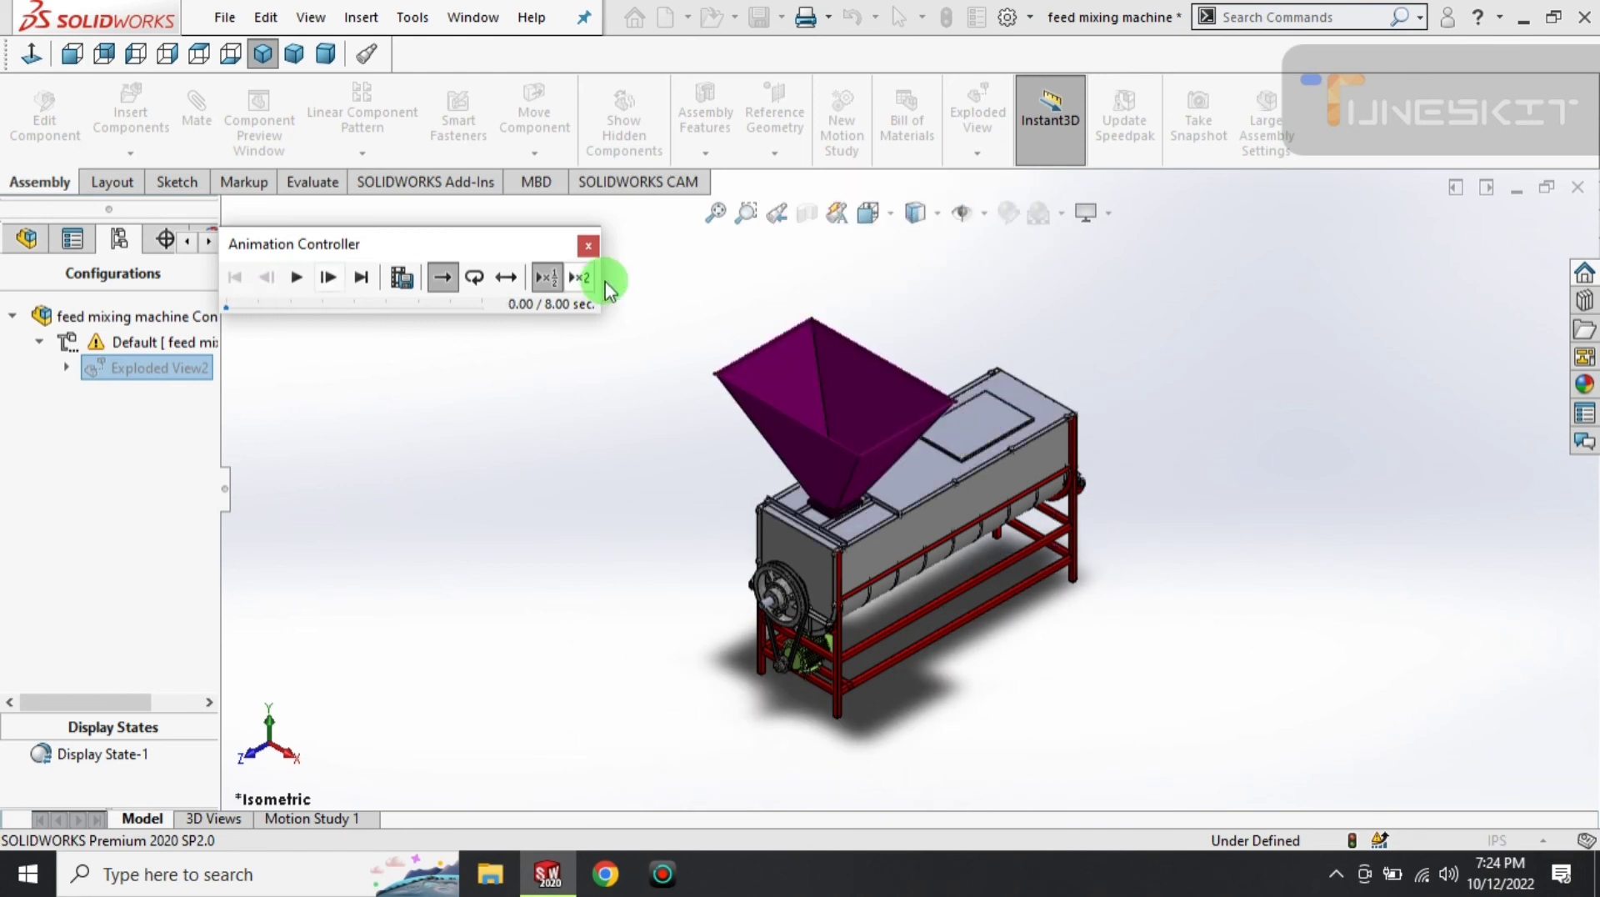
- Close the Animation Controller and switch to a close isometric view via the Orientation dialog
left_click(589, 247)
key("space")
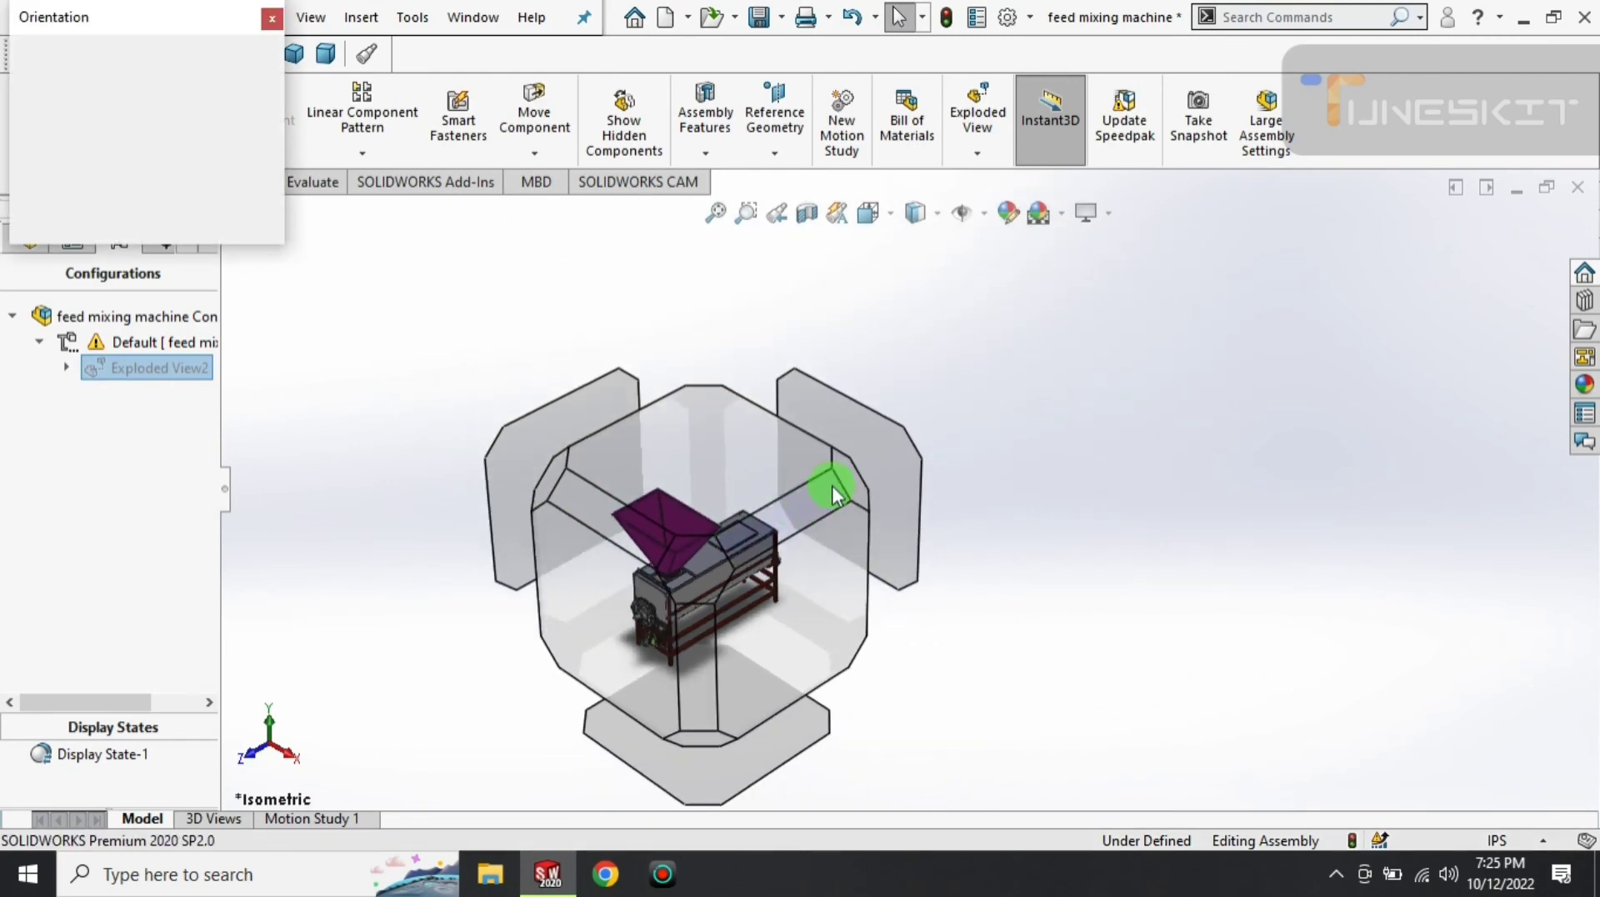
left_click(849, 472)
key("space")
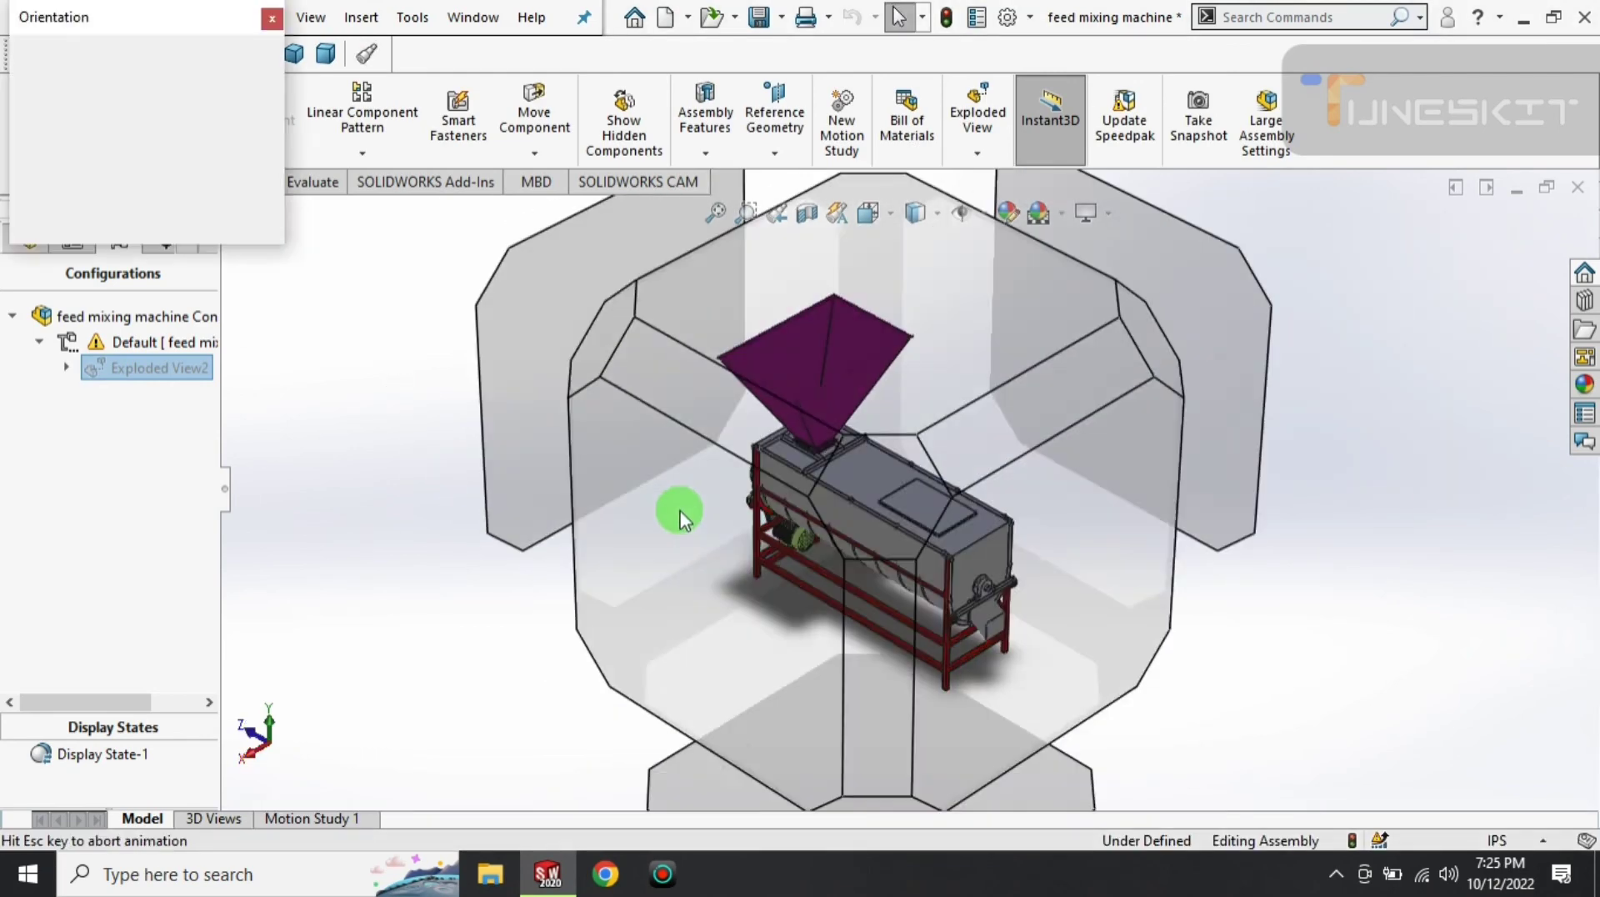
left_click(856, 486)
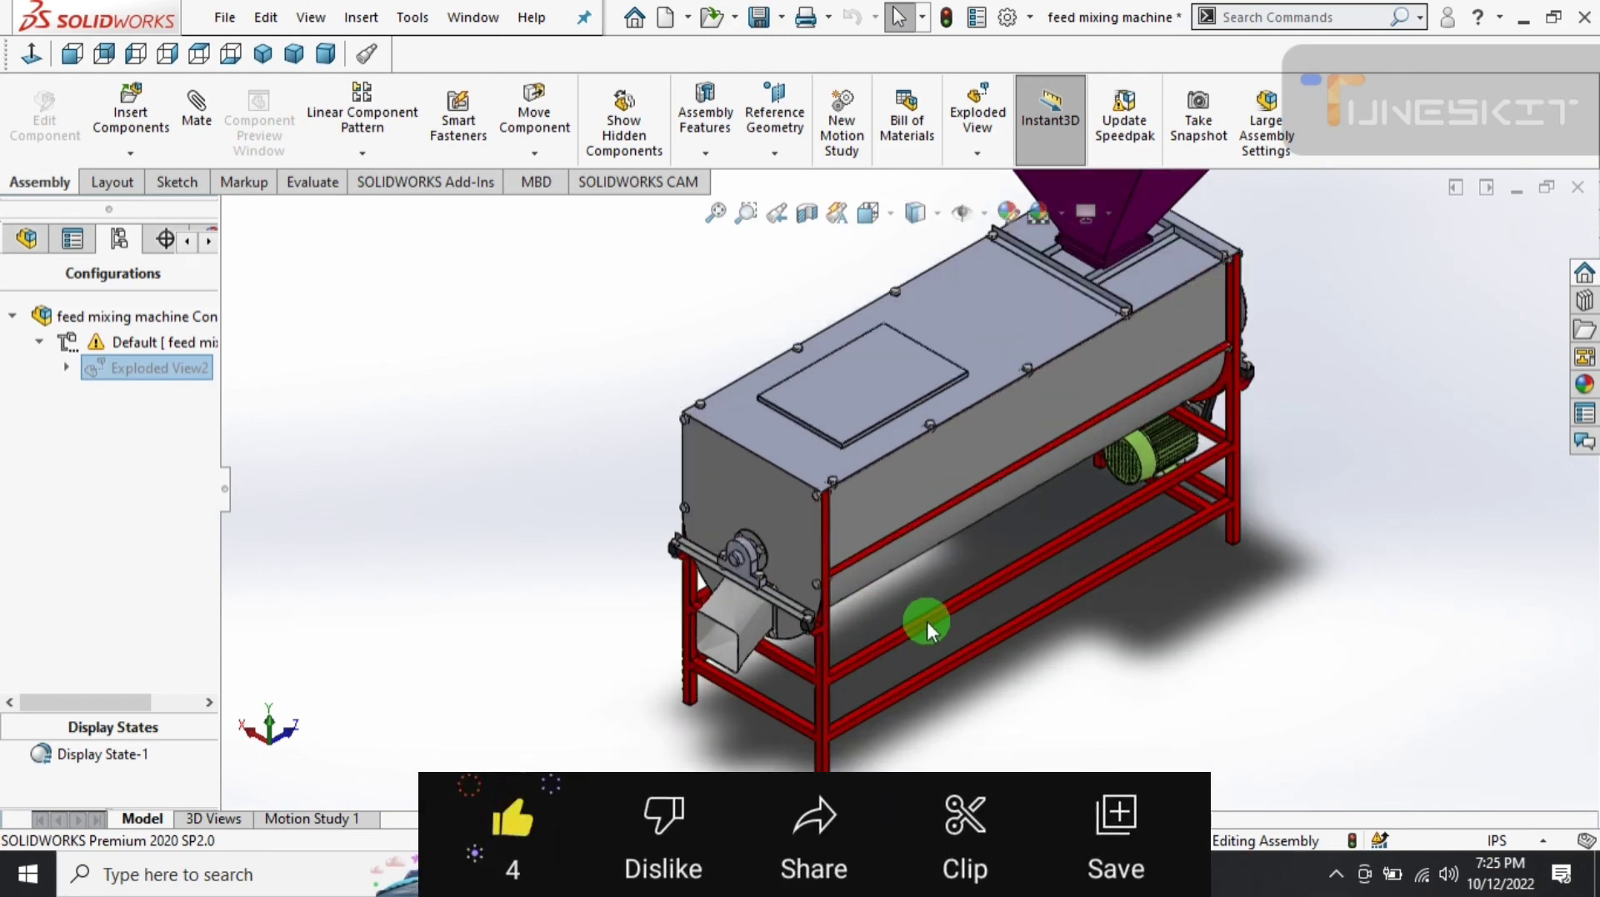
- Show a side view of the machine, then return to the isometric view
key("space")
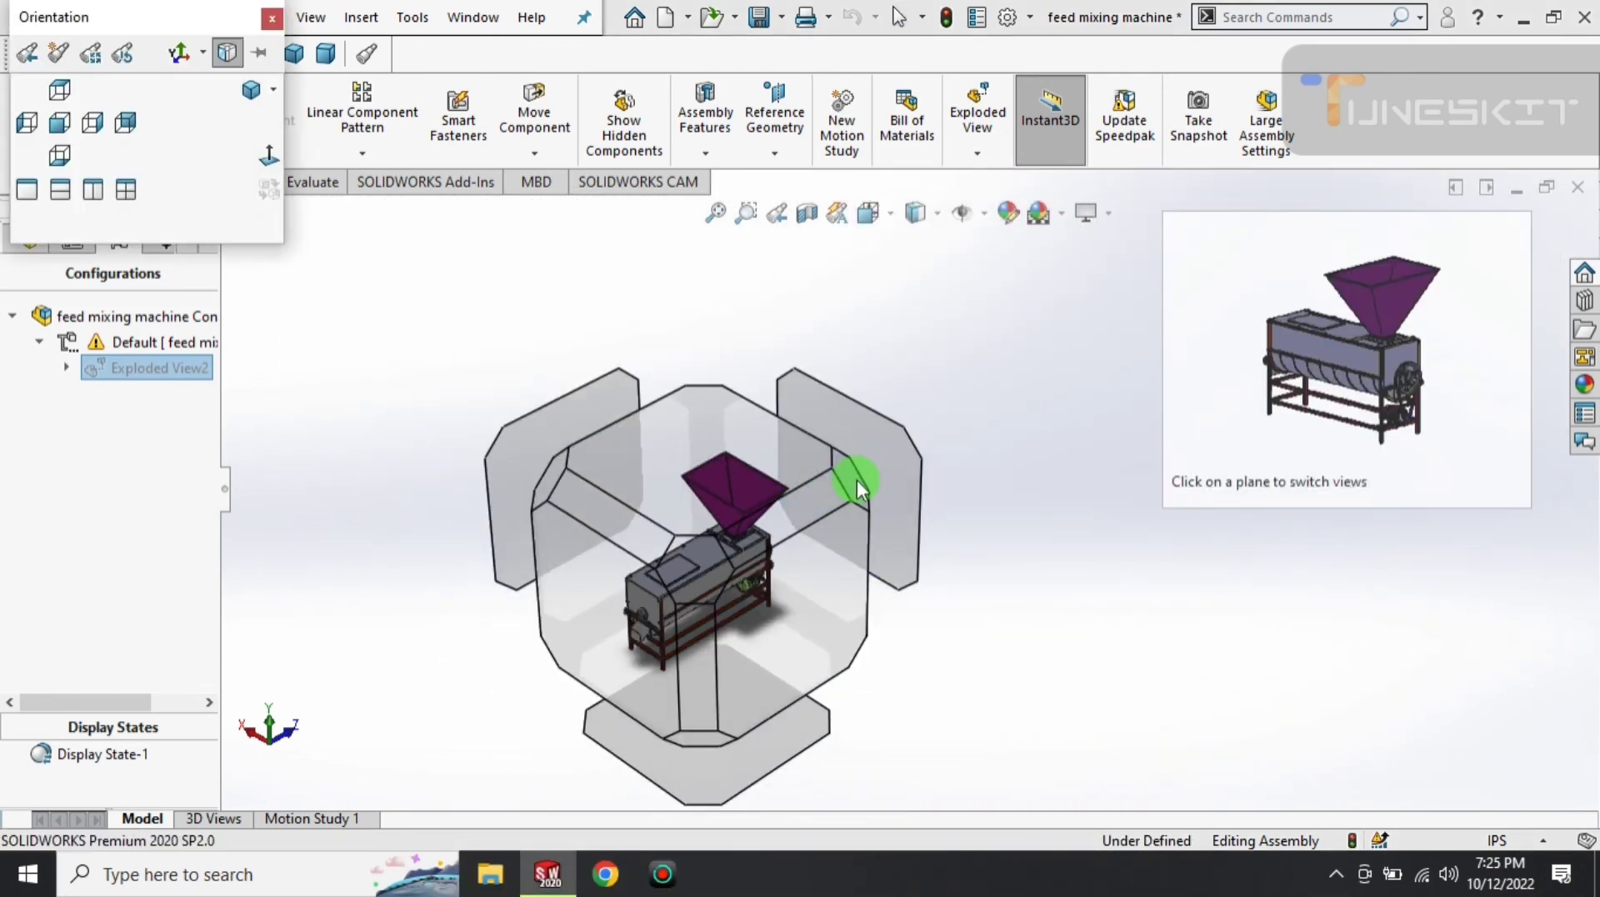
left_click(856, 483)
key("space")
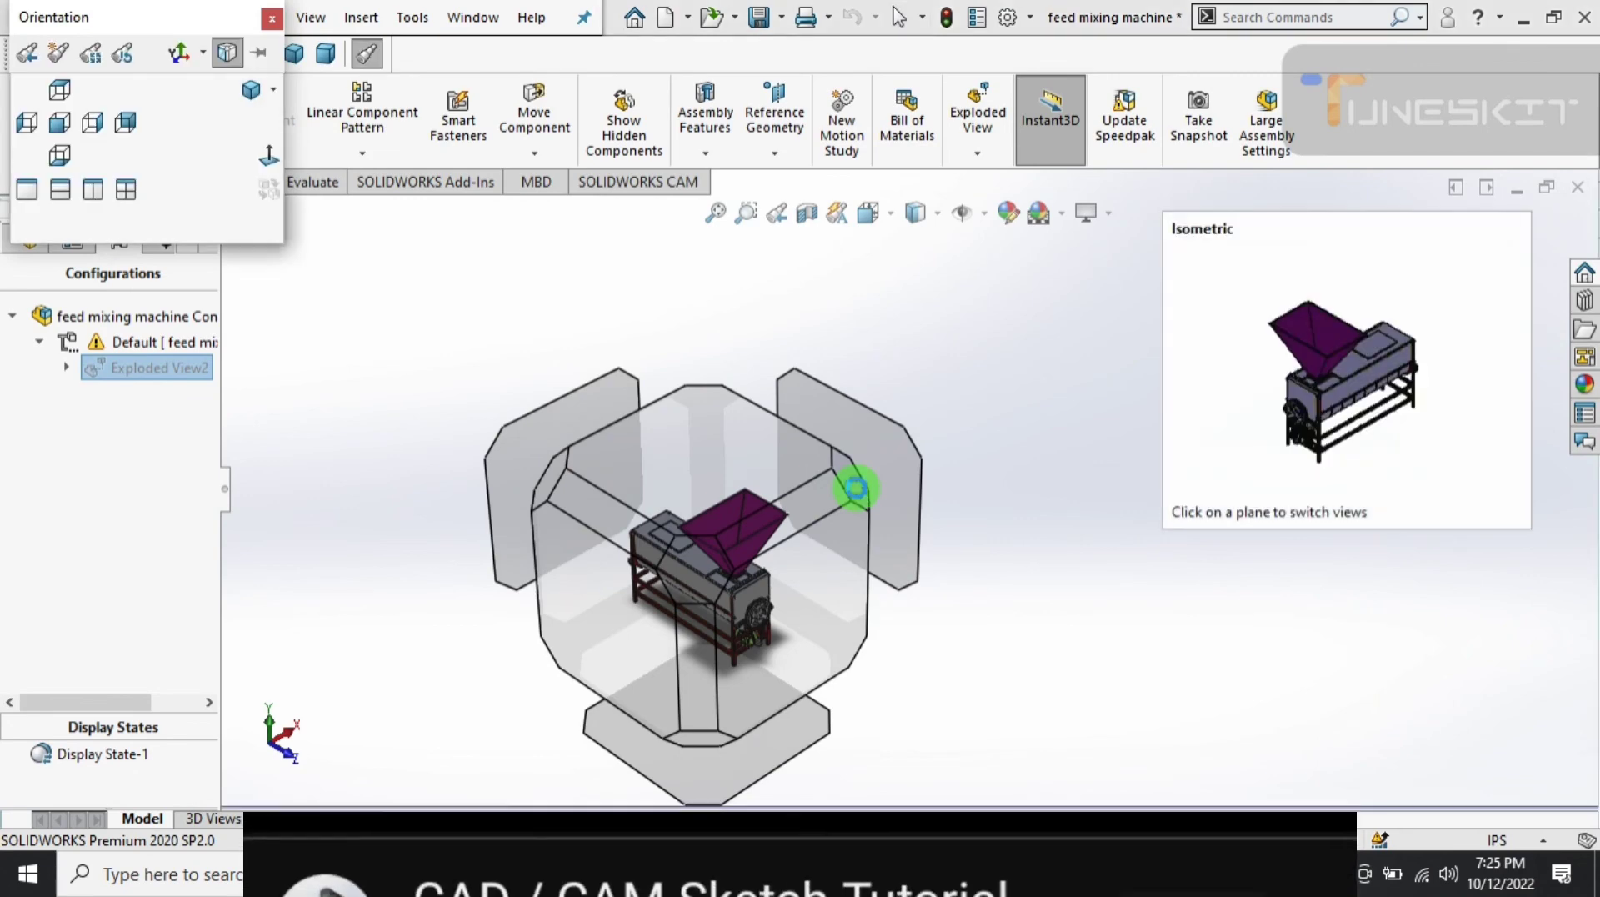
left_click(856, 488)
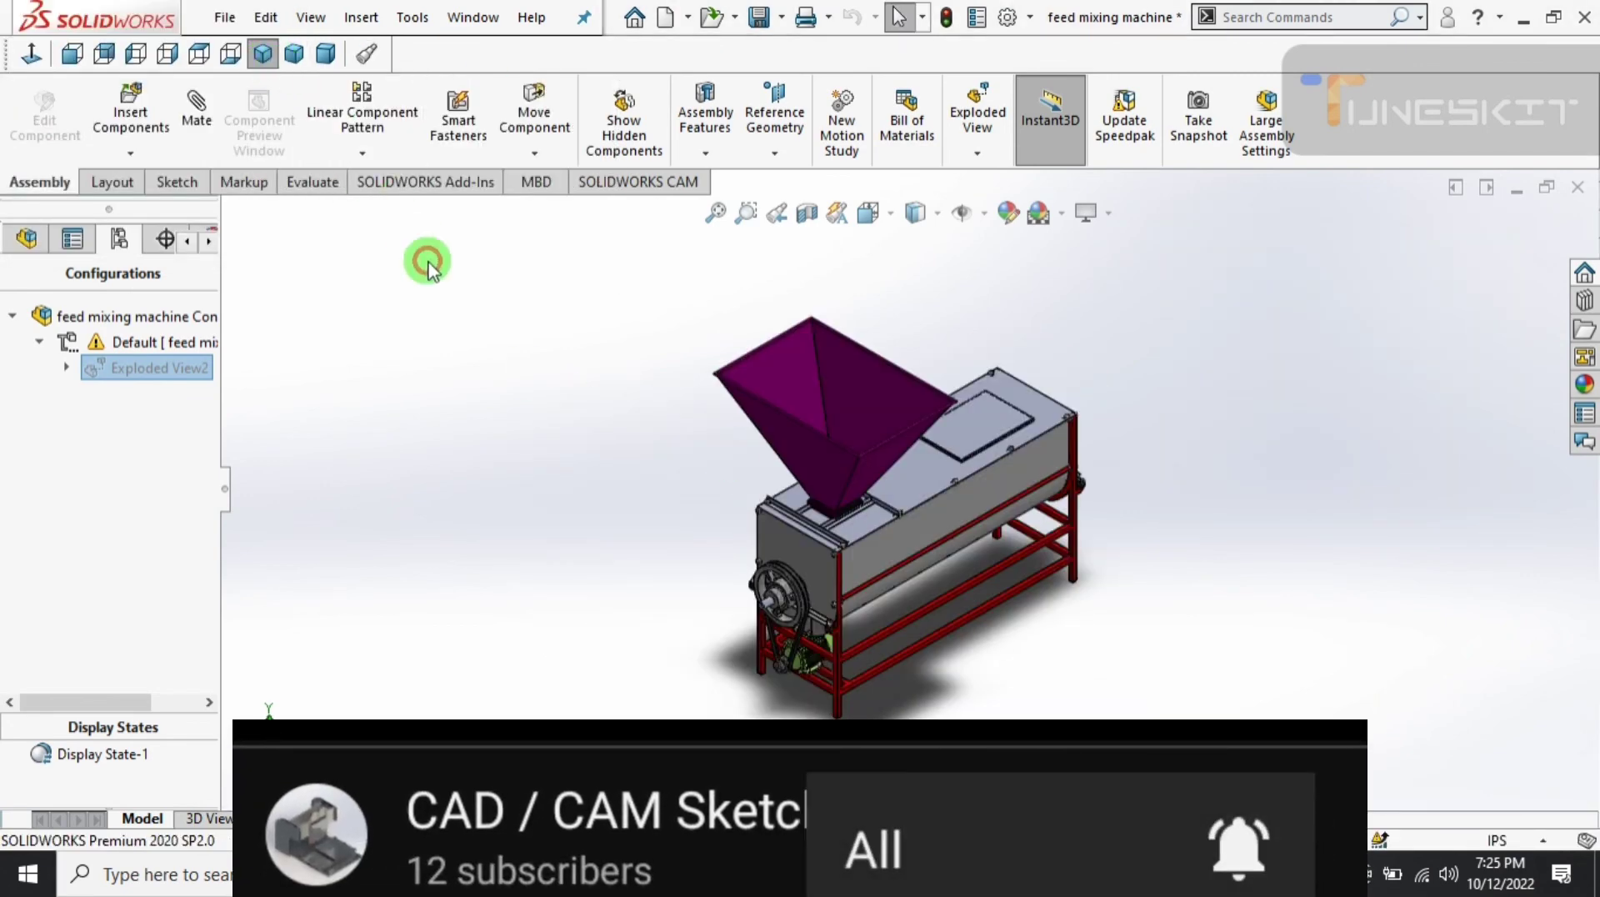